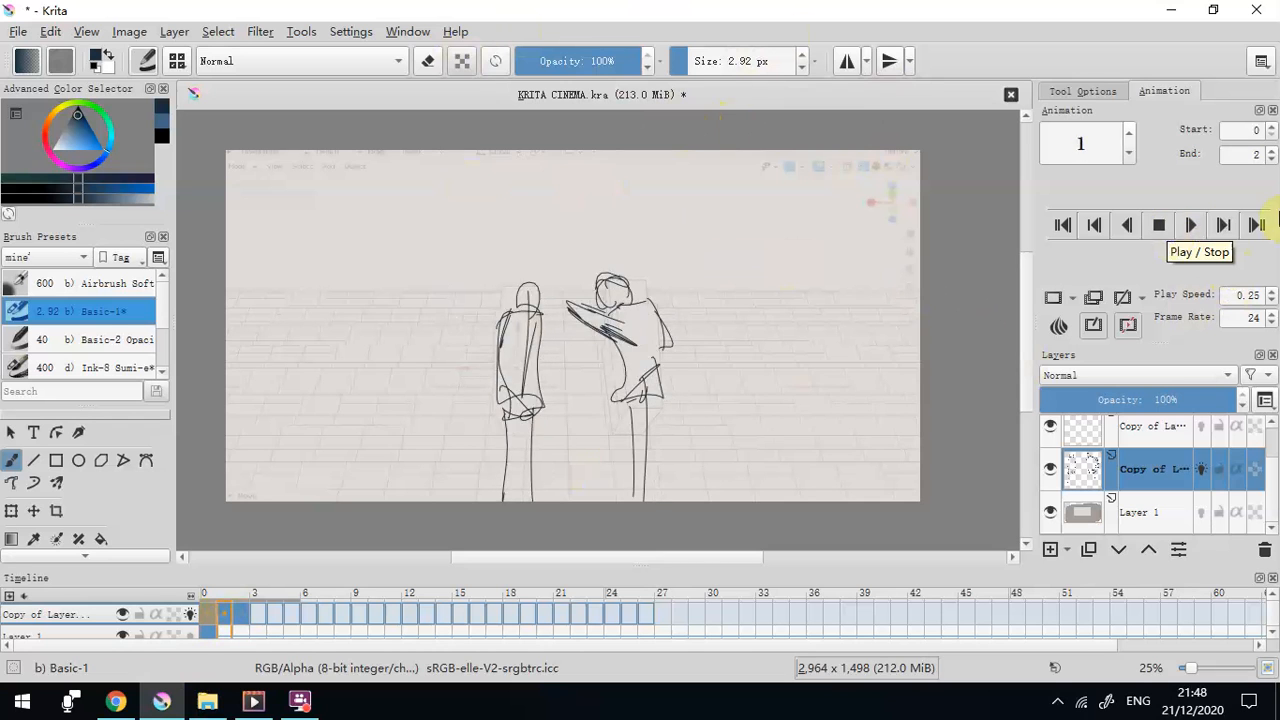
Stop the animation playback on frame 0 and minimize the drawing program
click(1160, 224)
click(1069, 229)
click(1177, 10)
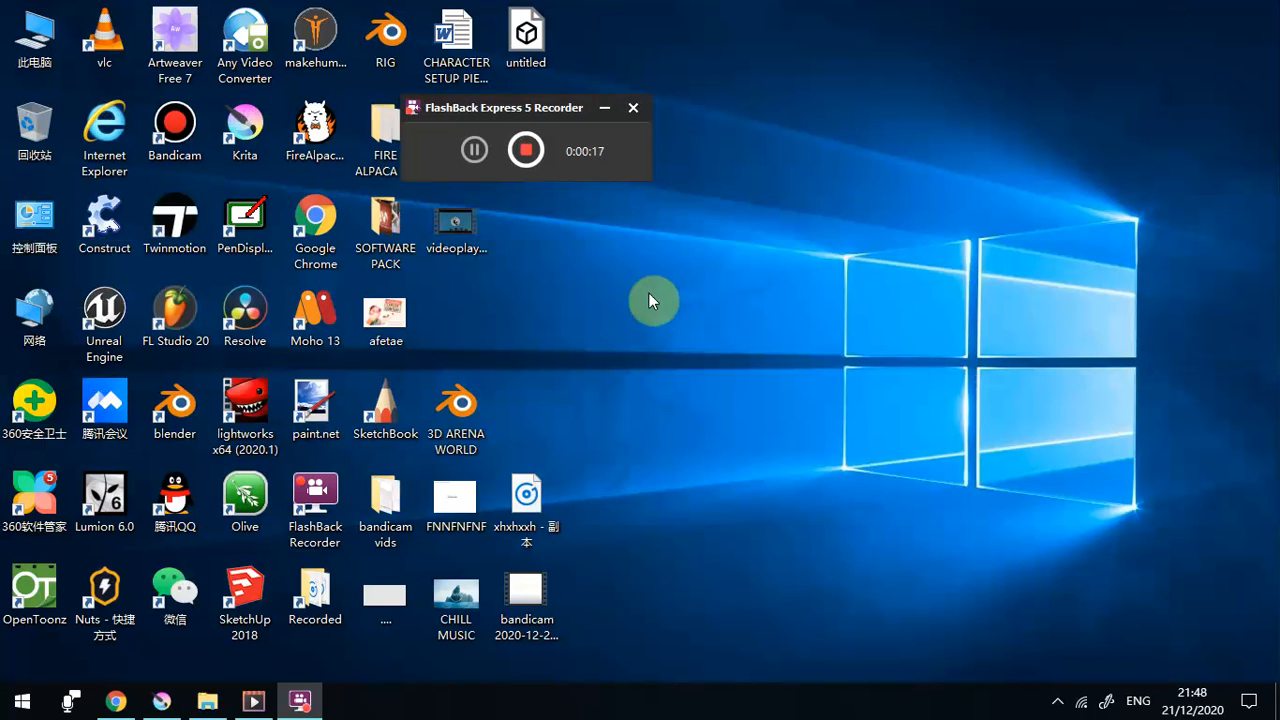
double_click(378, 495)
scroll(800, 455, down, 3)
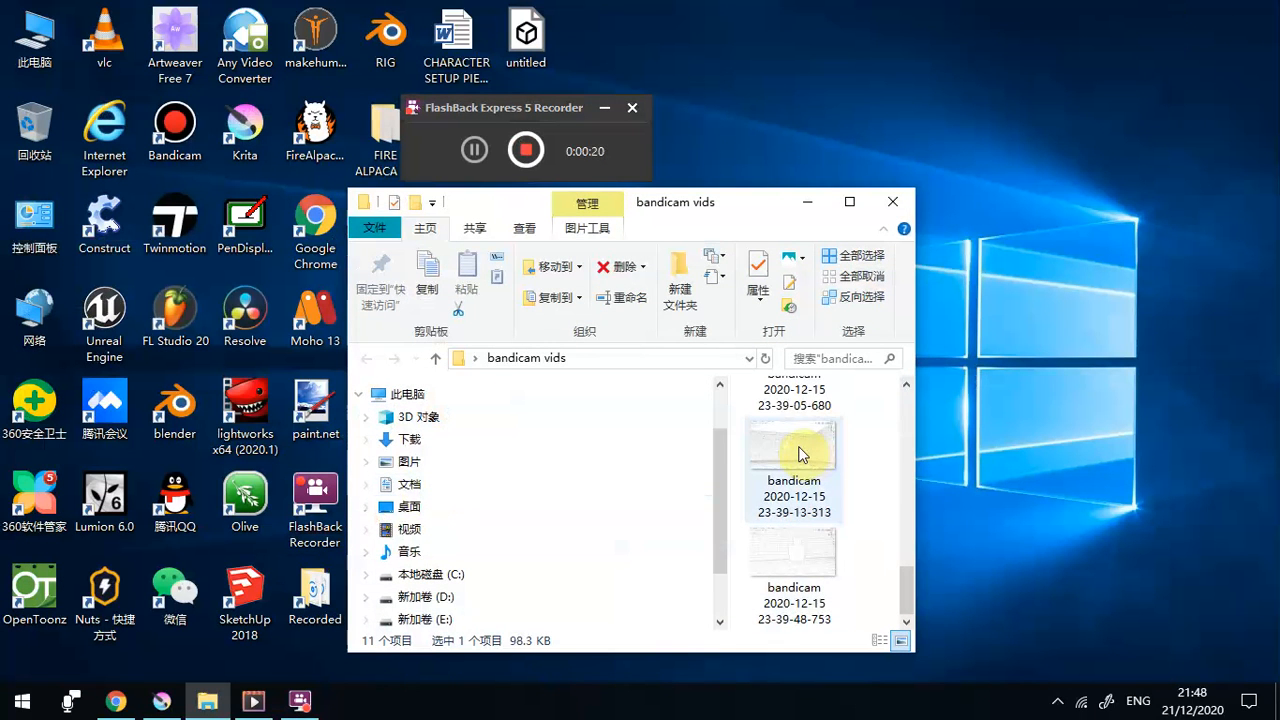
double_click(731, 205)
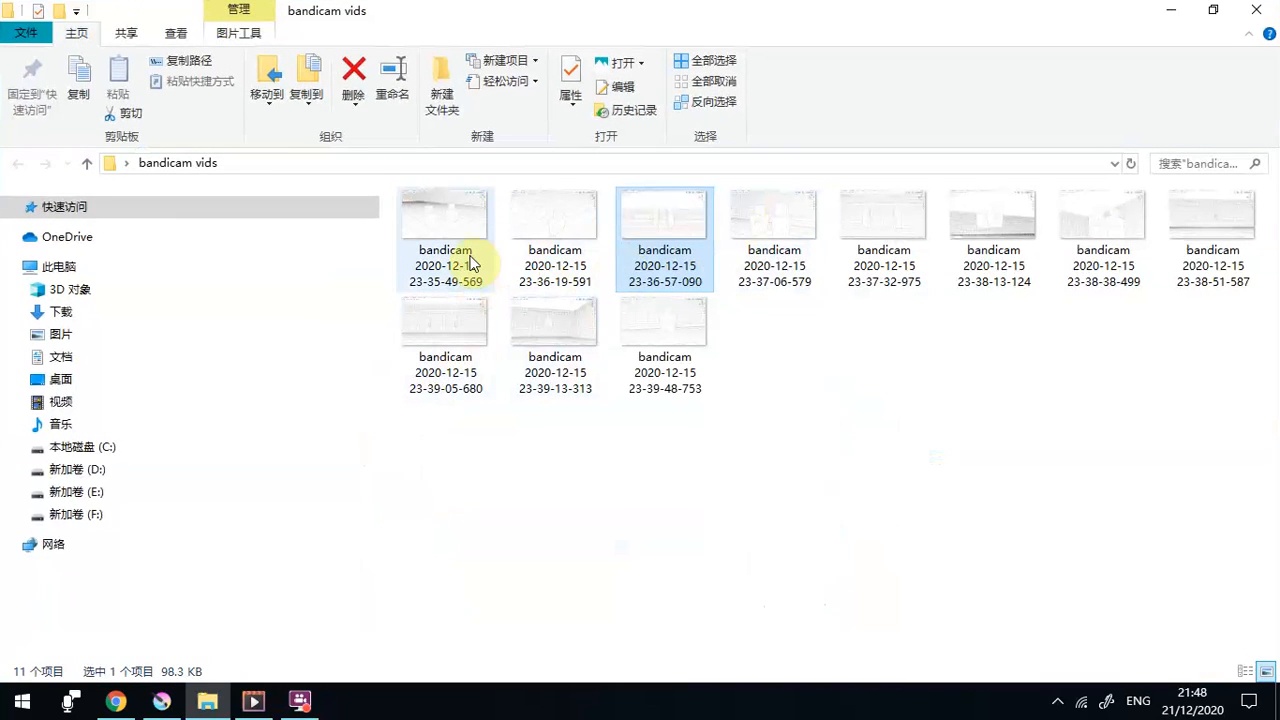
click(468, 256)
double_click(469, 256)
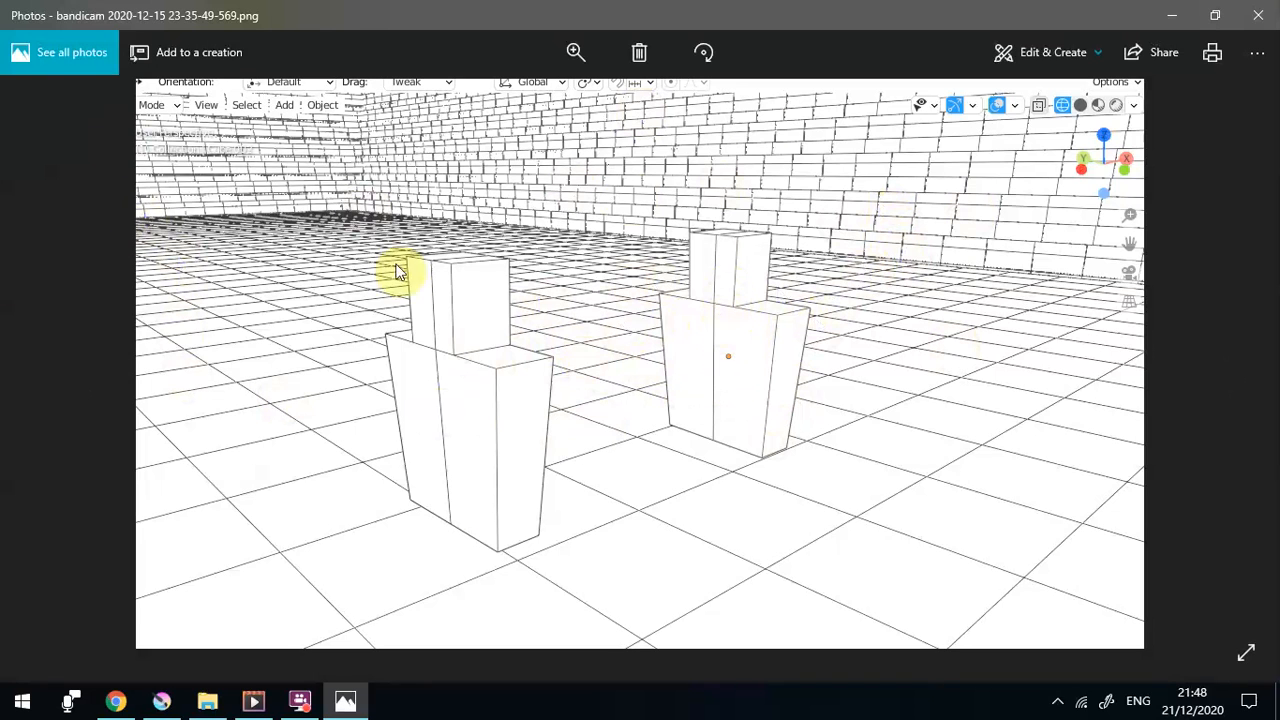
click(1228, 393)
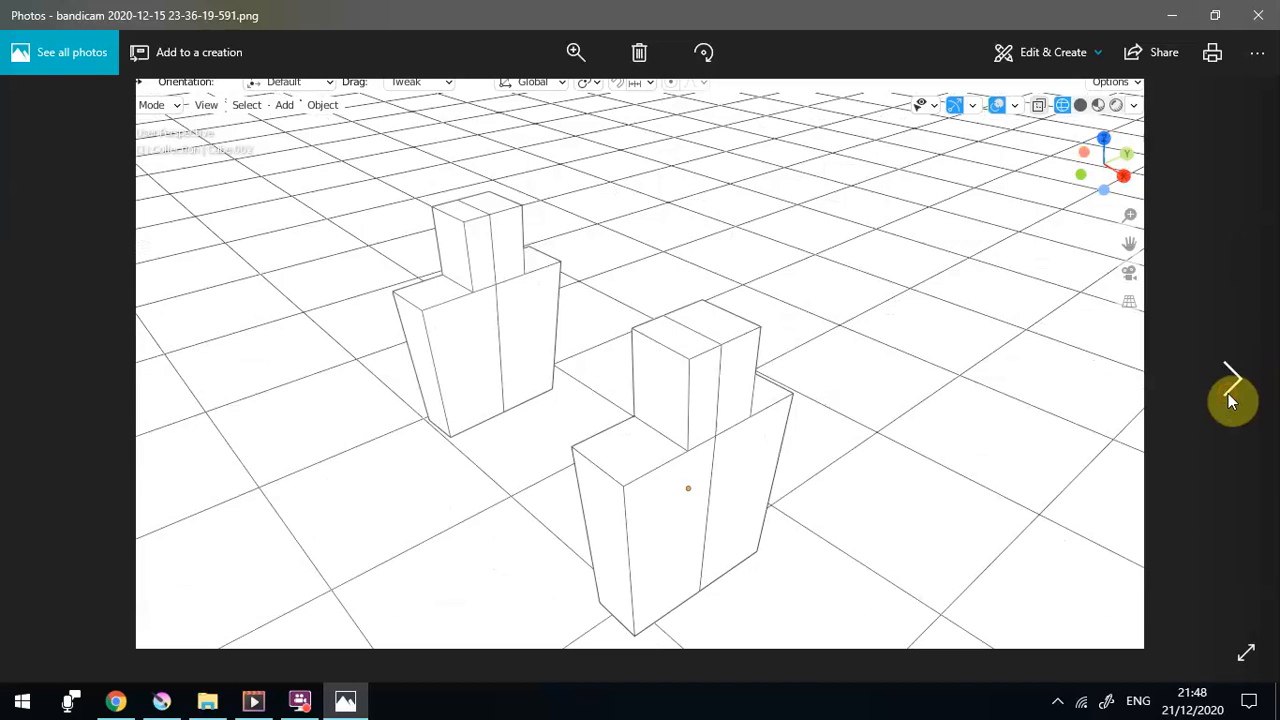
click(1228, 394)
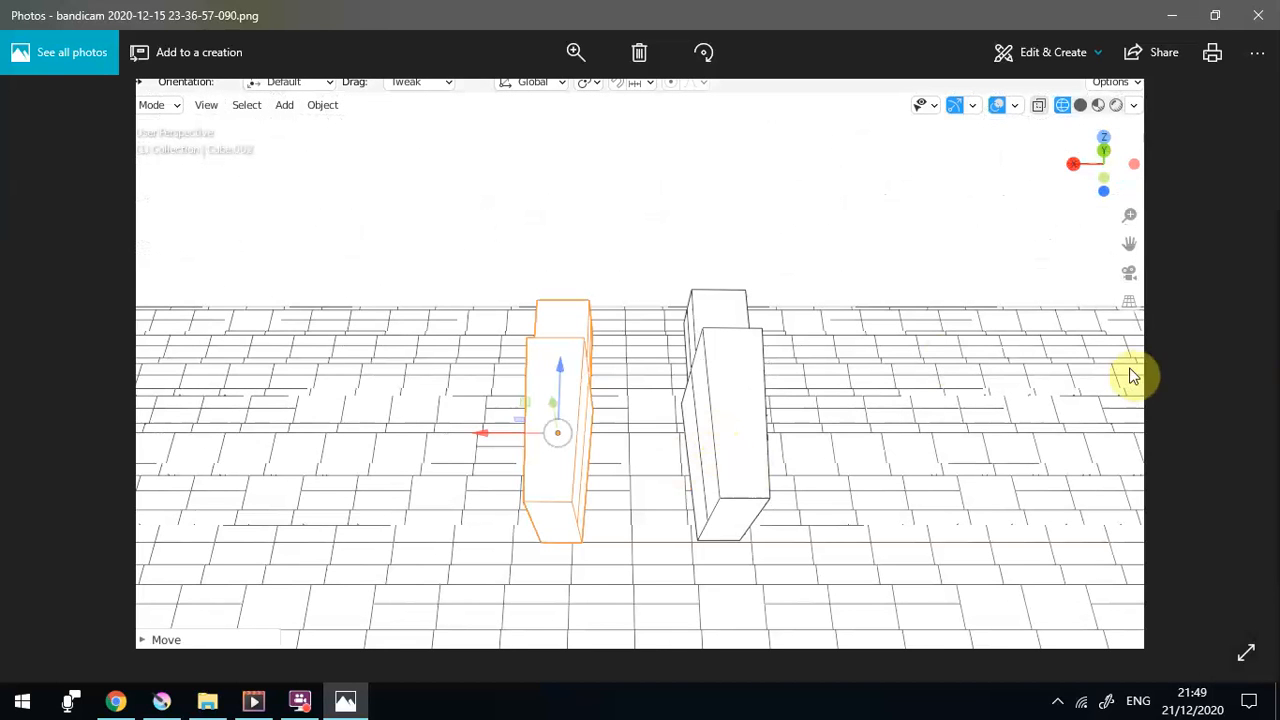
click(1232, 382)
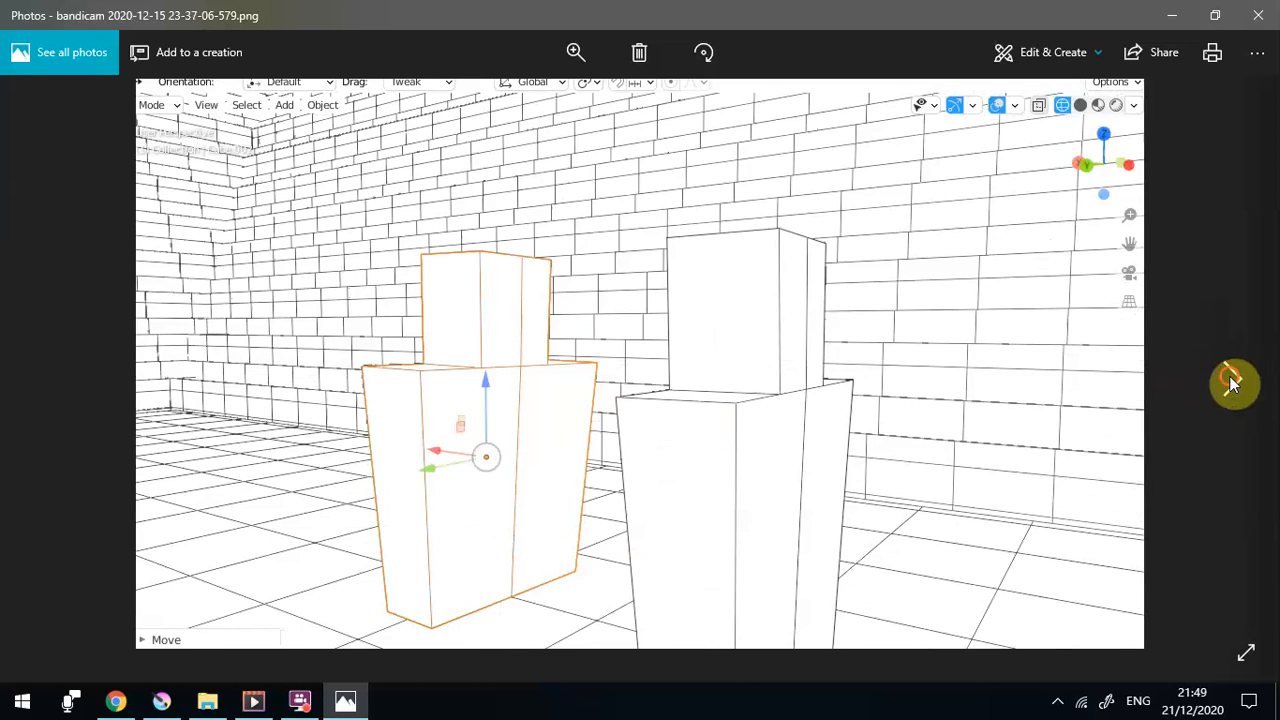
click(1232, 382)
click(1231, 383)
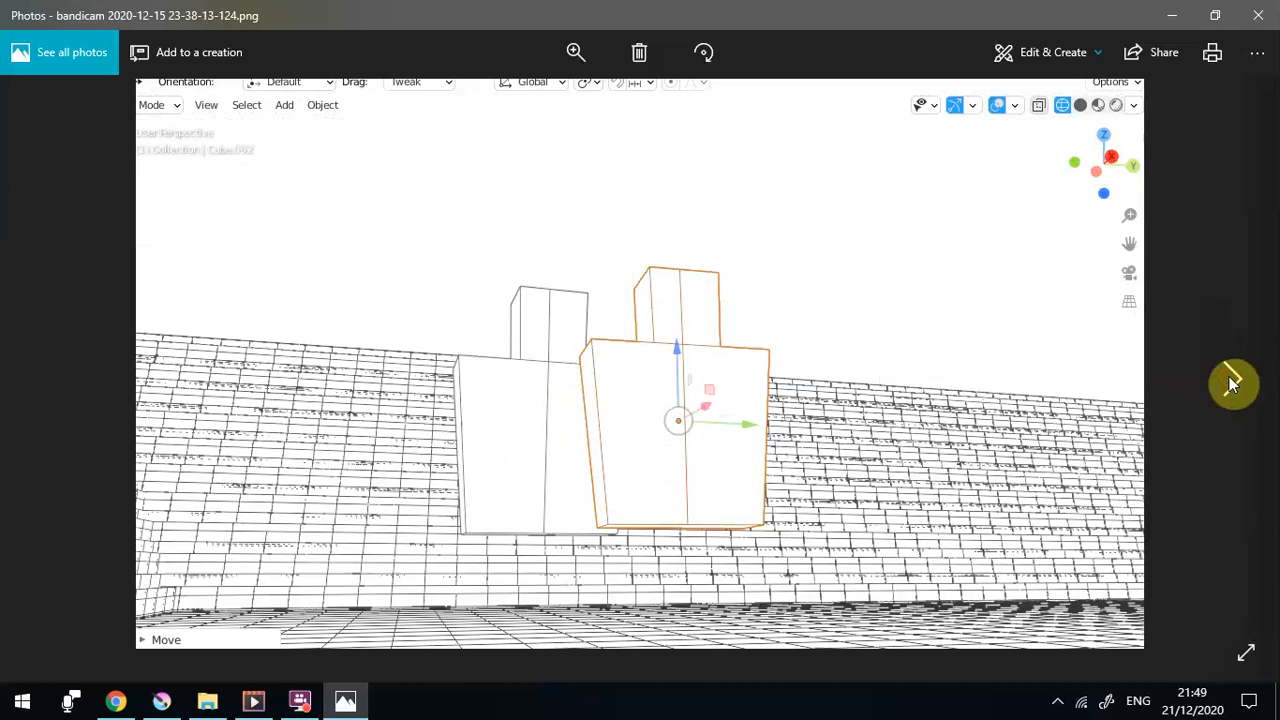
click(1232, 383)
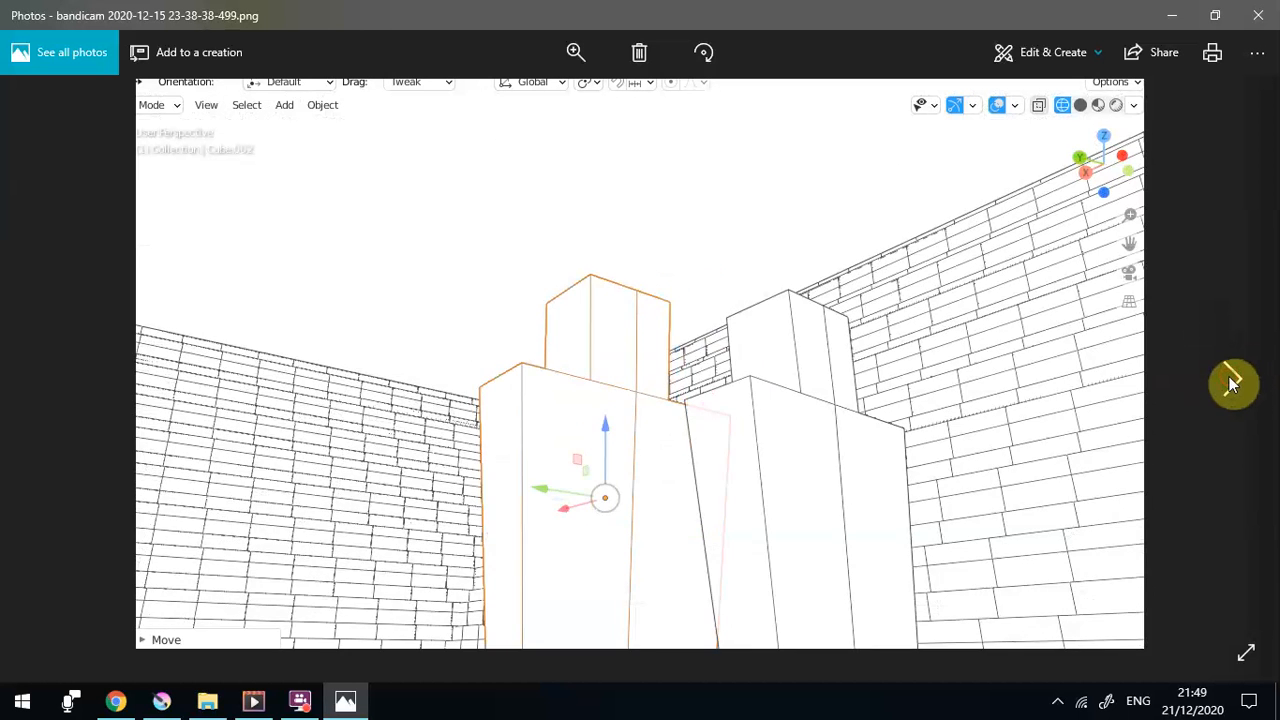
click(1232, 383)
click(1232, 383)
click(1232, 383)
click(1231, 383)
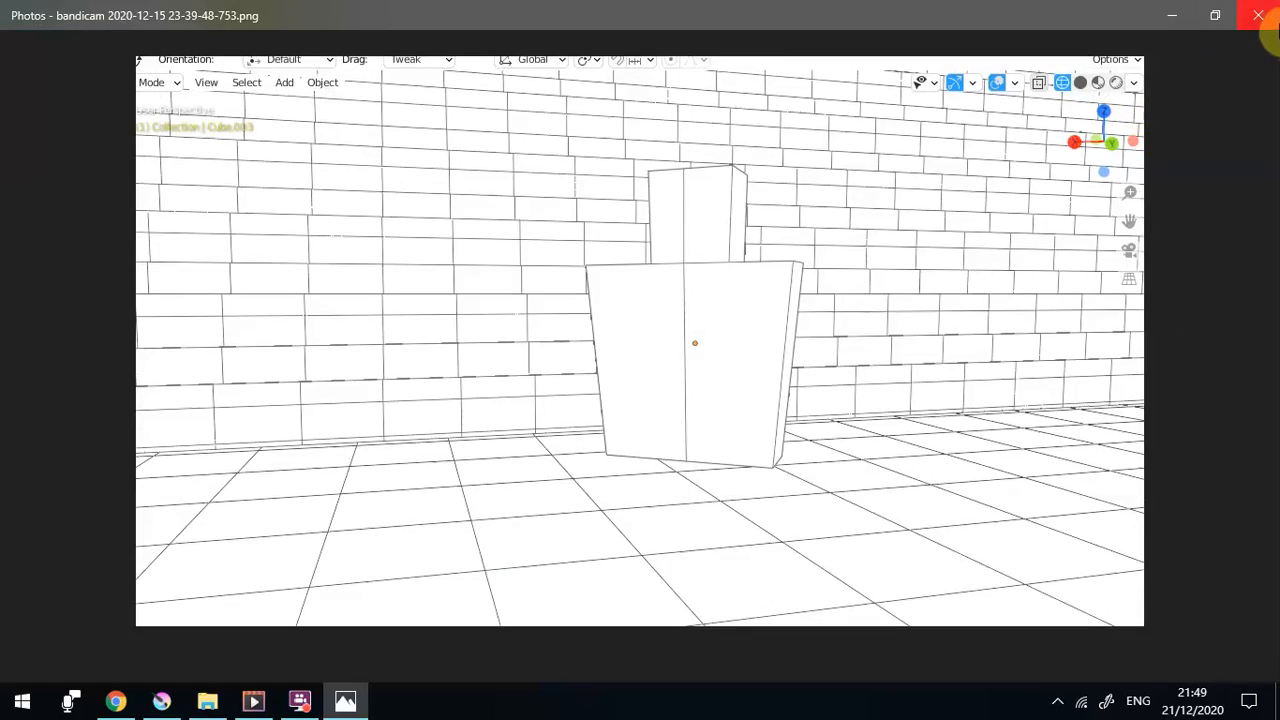
Close the image viewer and the folder window, and switch back to Krita
click(1258, 15)
click(1258, 12)
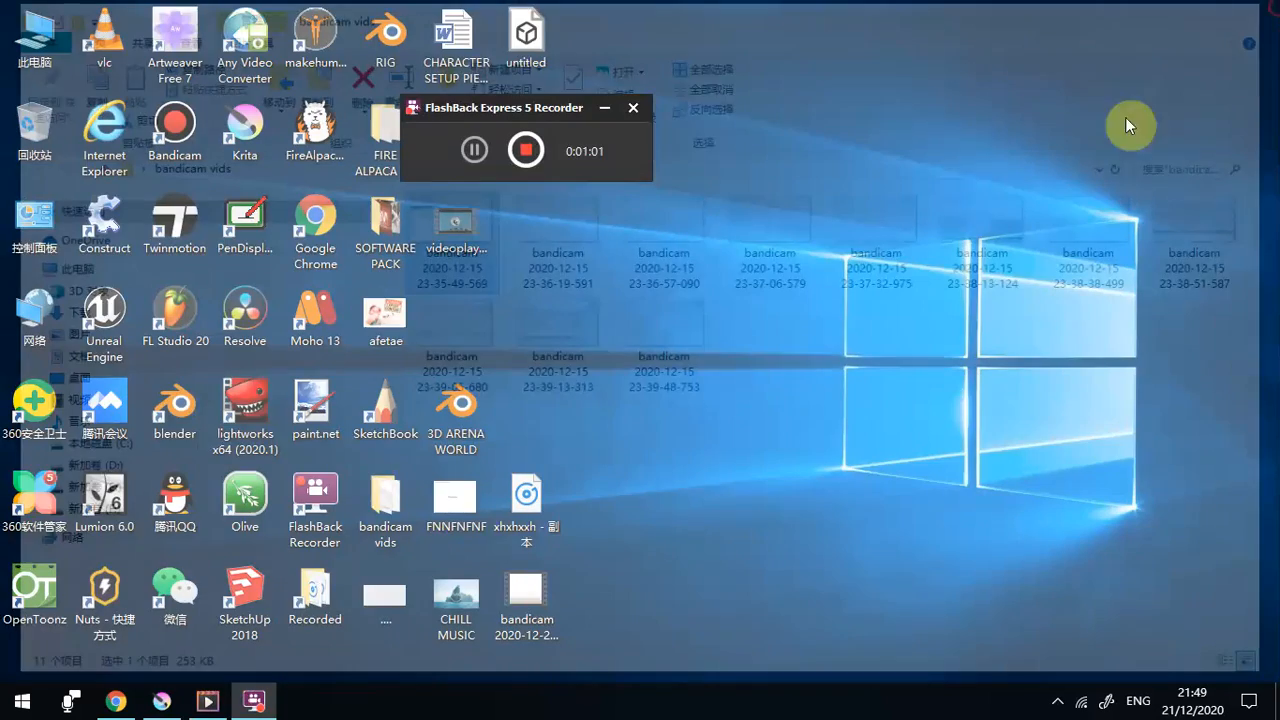
click(161, 701)
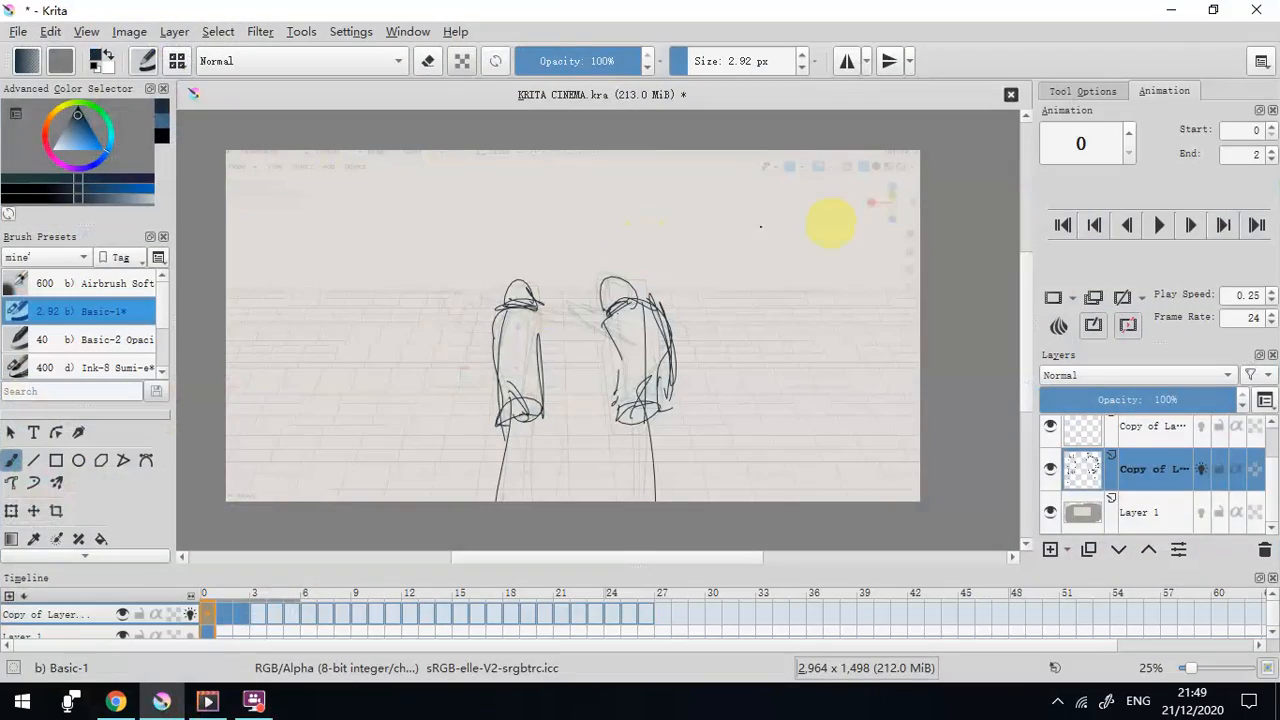
Hide the rough sketch layer and examine the block-figure reference image on Layer 1
click(1050, 475)
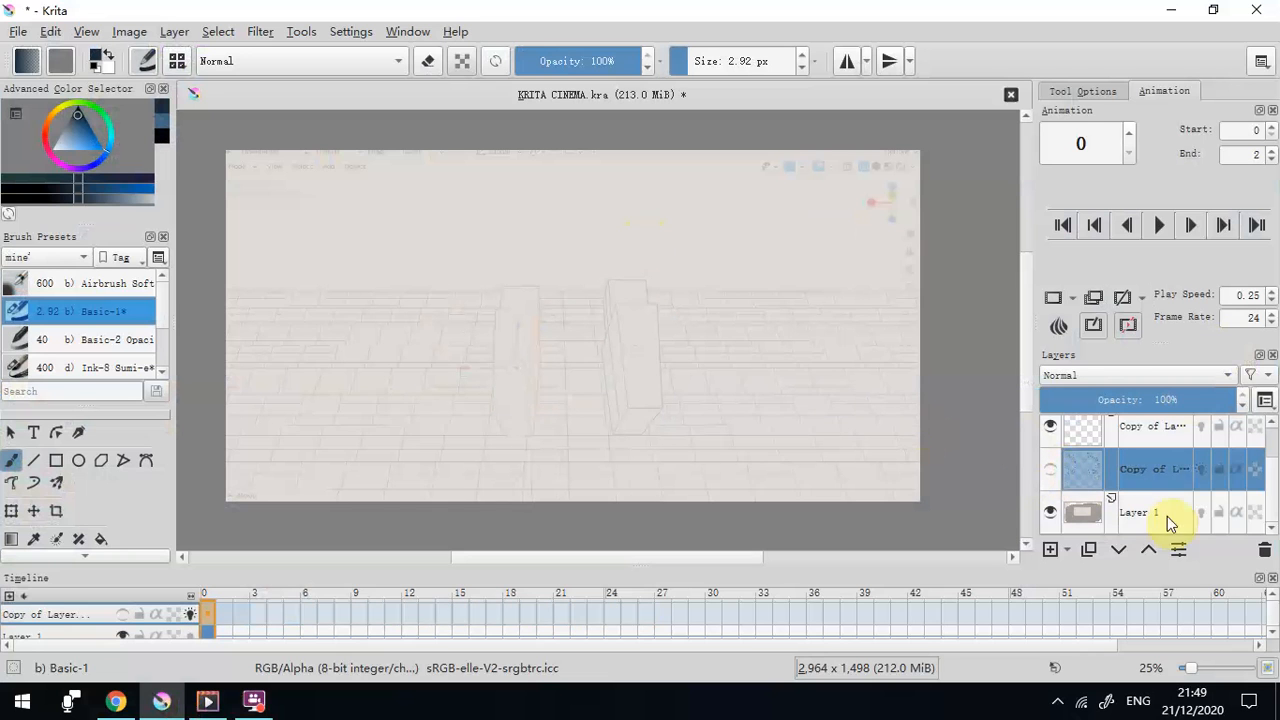
click(1165, 517)
scroll(805, 348, up, 2)
drag(757, 357, 666, 271)
scroll(855, 287, down, 1)
drag(752, 291, 634, 309)
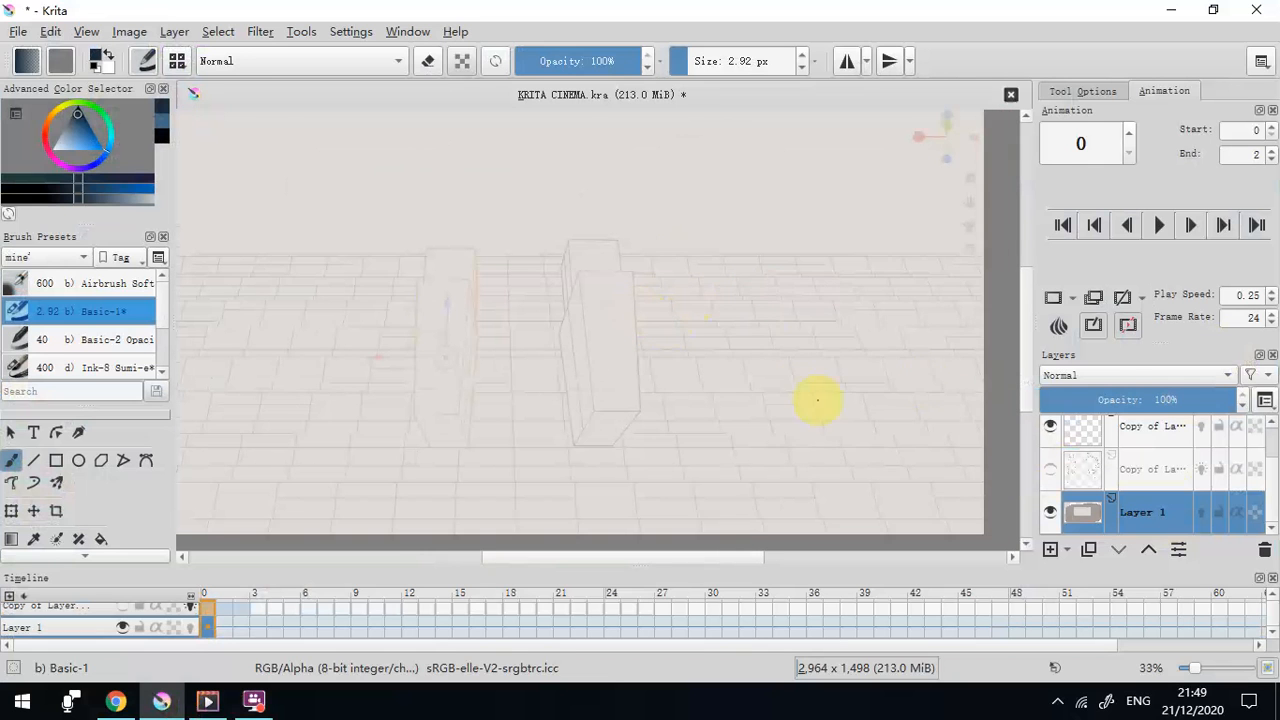
scroll(791, 363, down, 1)
drag(789, 362, 792, 364)
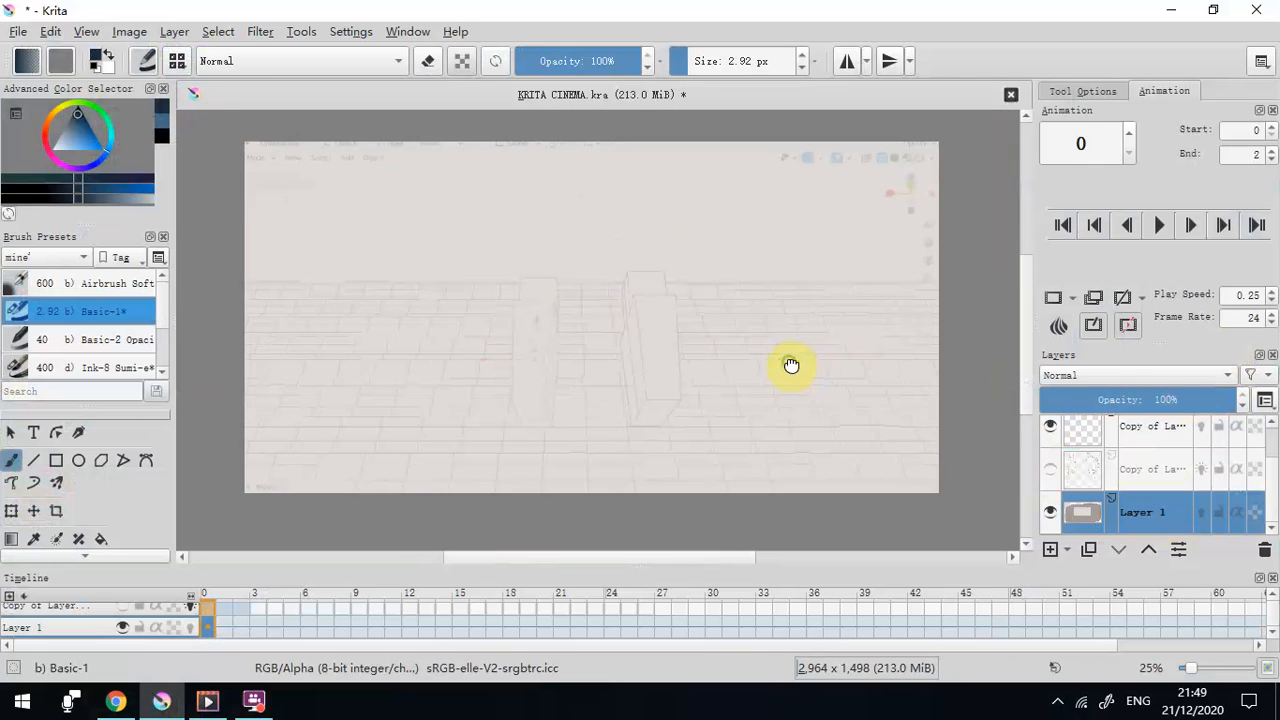
Show and select the rough sketch layer again, and enlarge the timeline to fit all layers
click(1051, 469)
click(1137, 466)
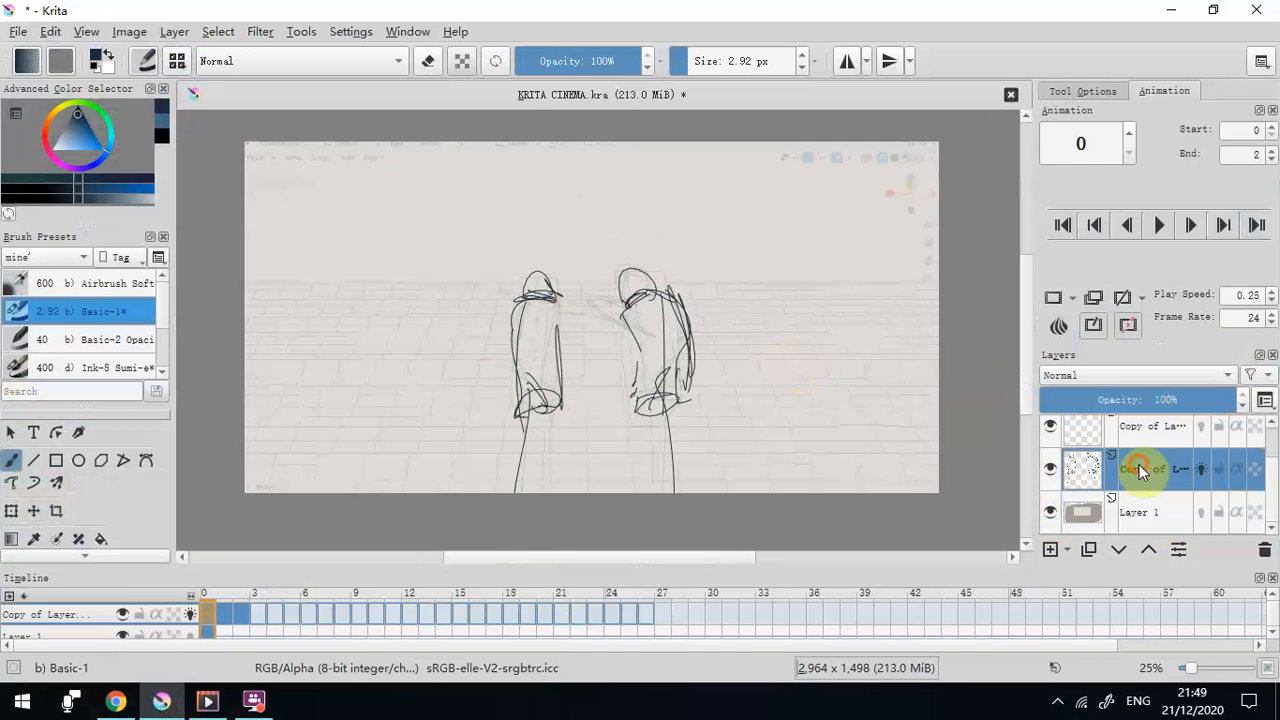
drag(345, 567, 363, 502)
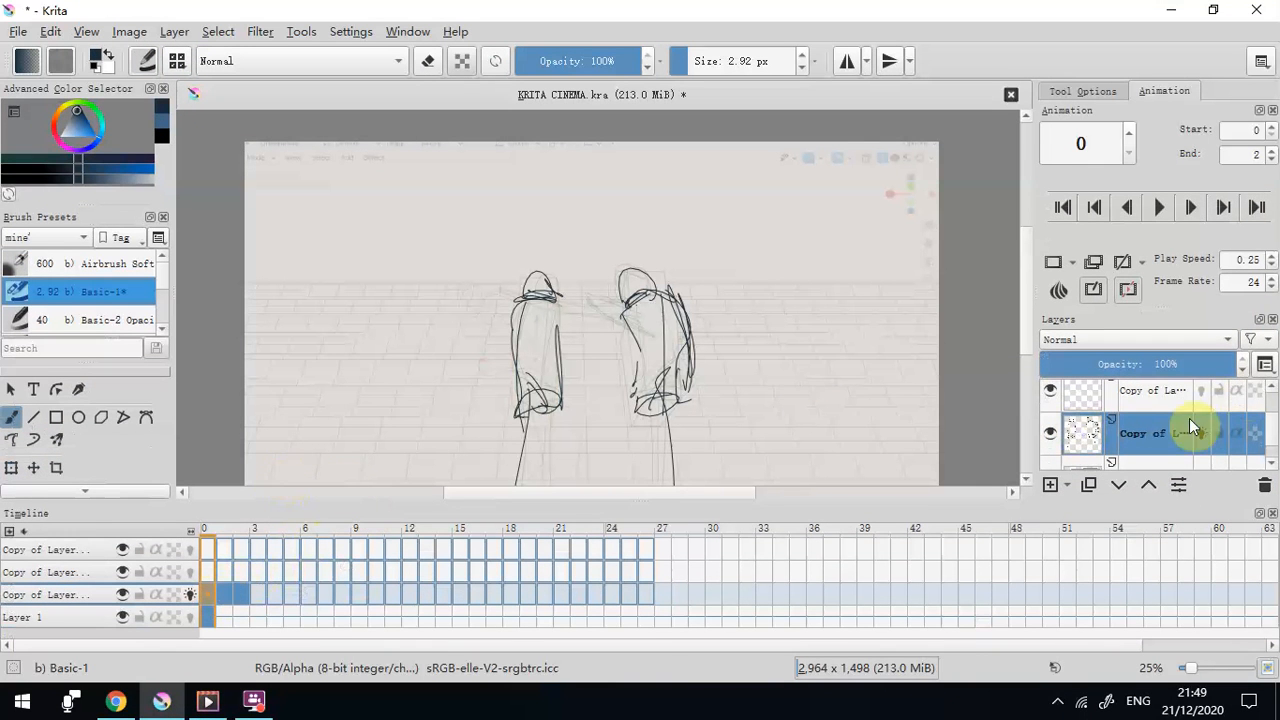
Examine the rough punch poses on frames 0, 1 and 2 of the sketch layer
click(225, 596)
click(241, 597)
click(209, 595)
click(226, 598)
click(242, 598)
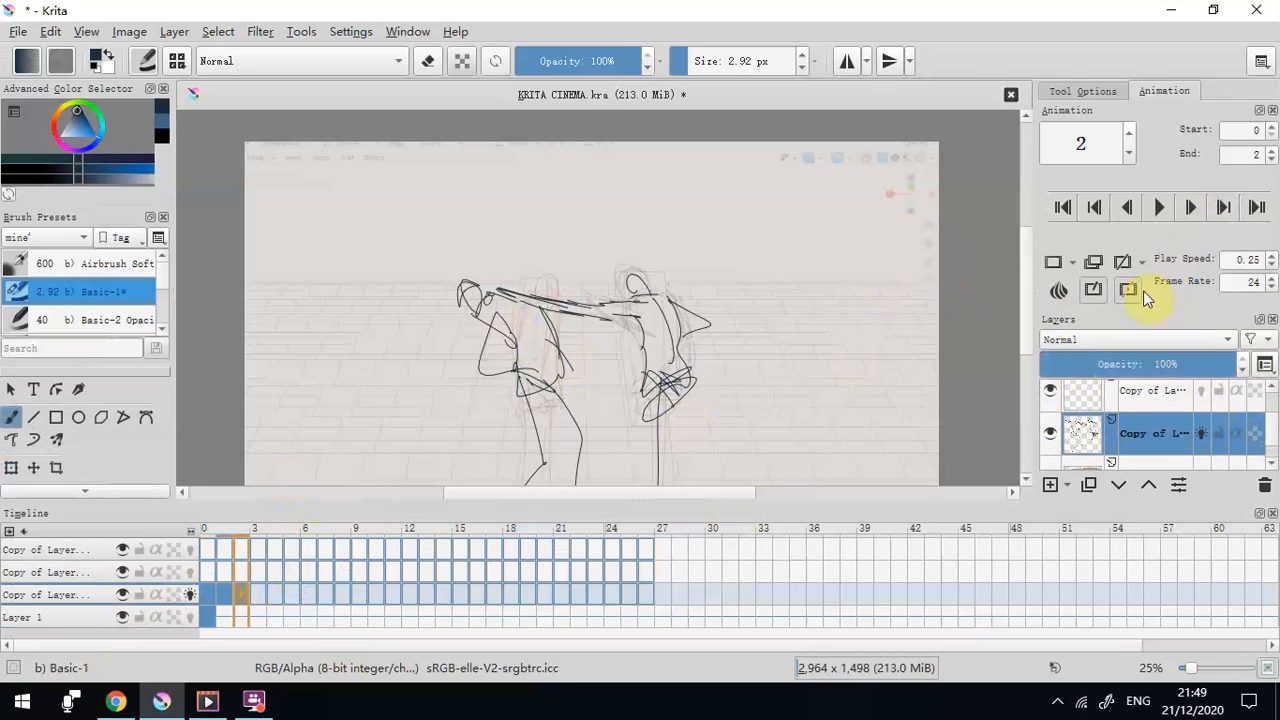
Try the rough sketch layer at 17% opacity over the reference, and restore it to 100%
drag(1076, 364, 1063, 363)
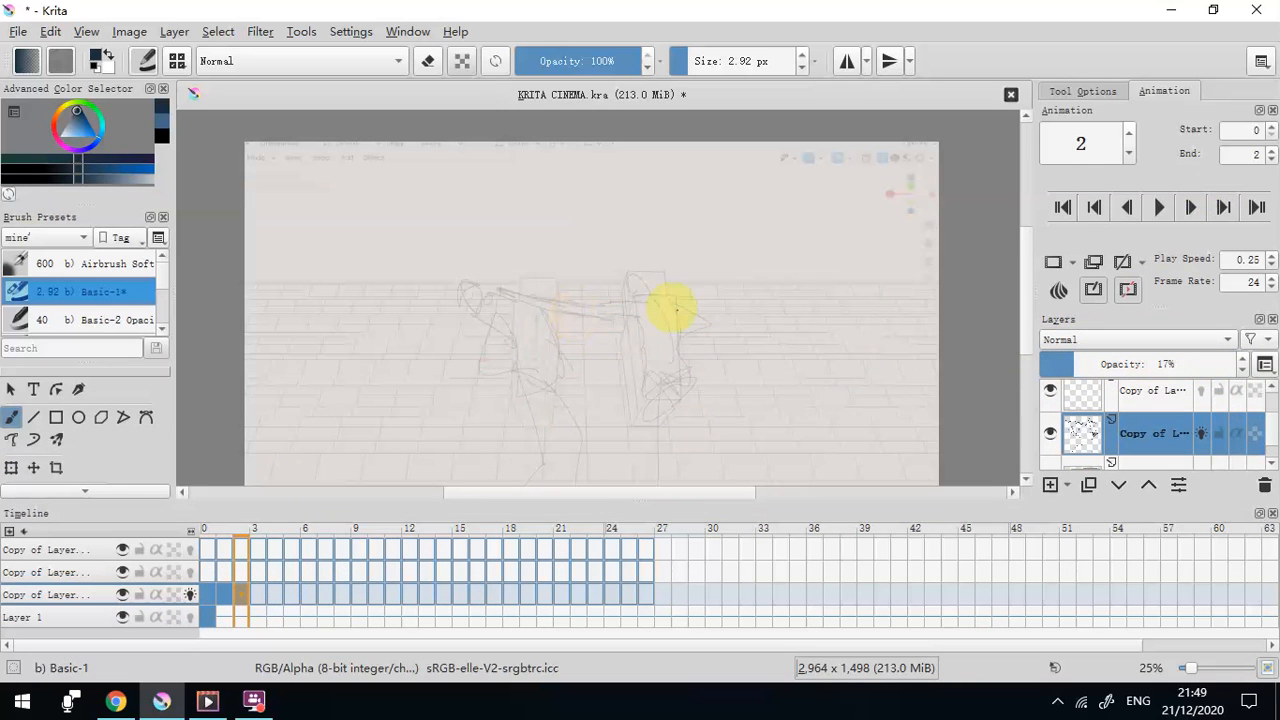
scroll(613, 303, up, 2)
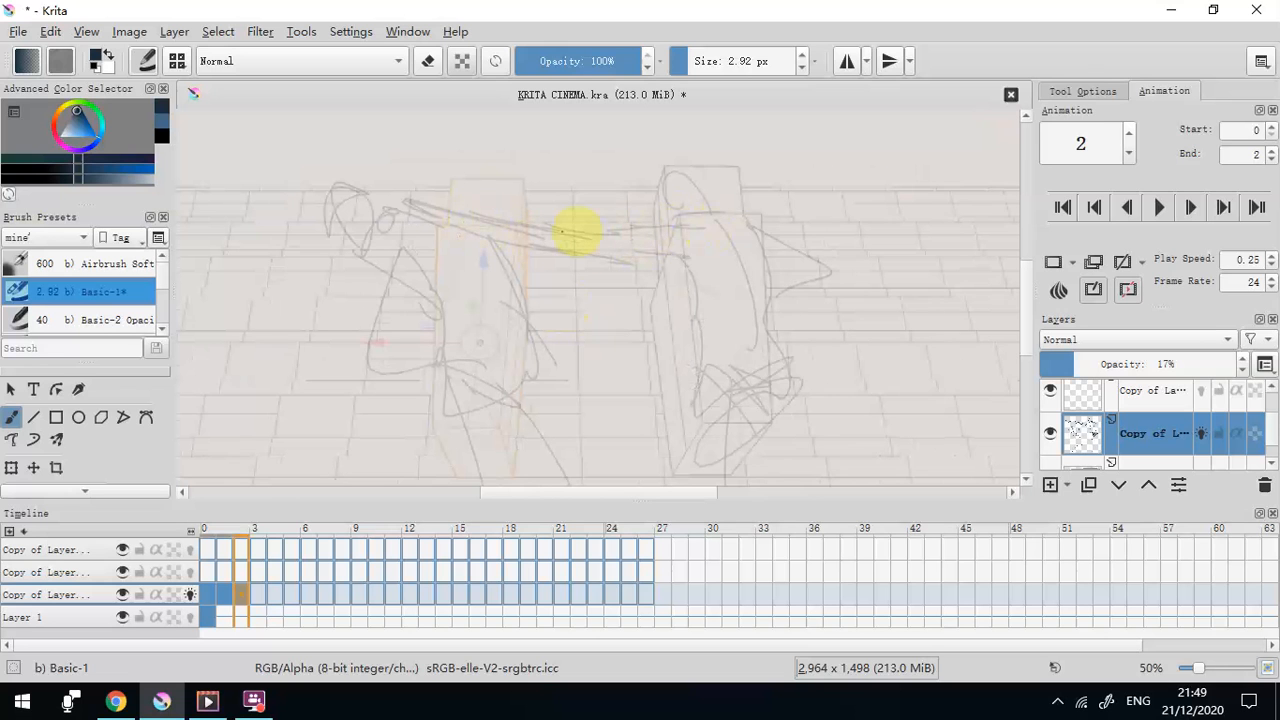
drag(205, 607, 243, 600)
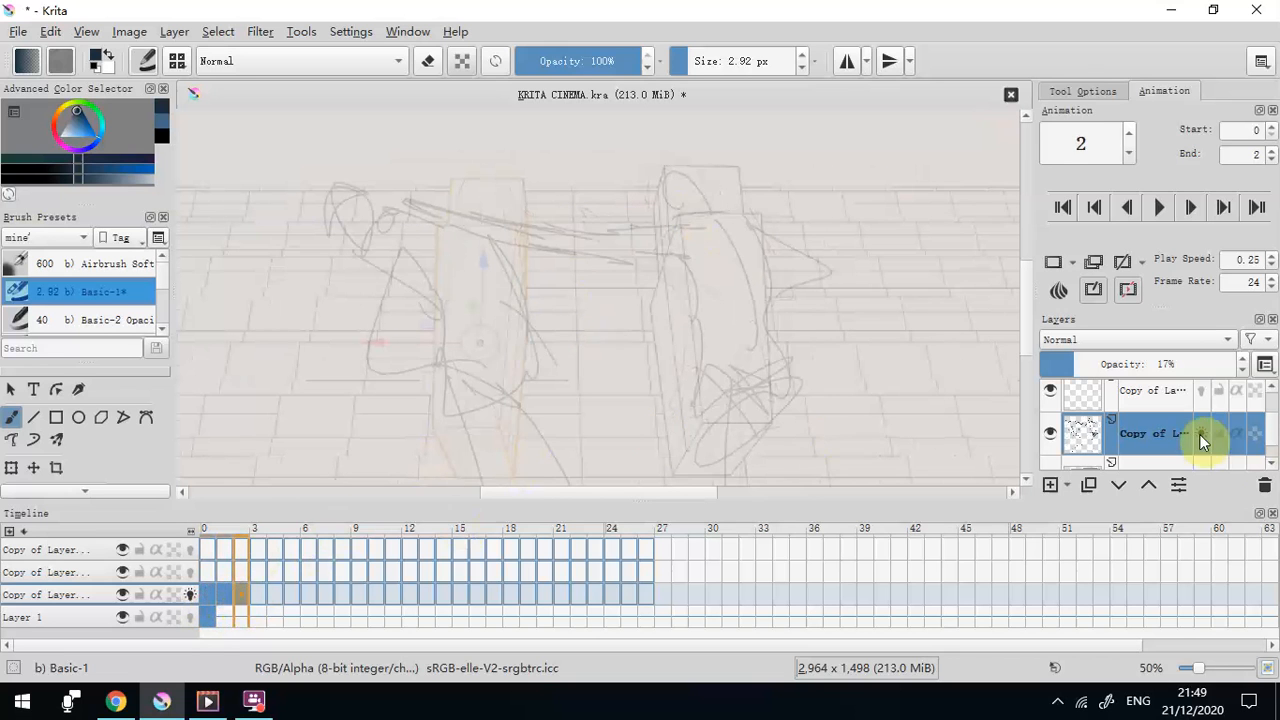
drag(1174, 363, 1245, 364)
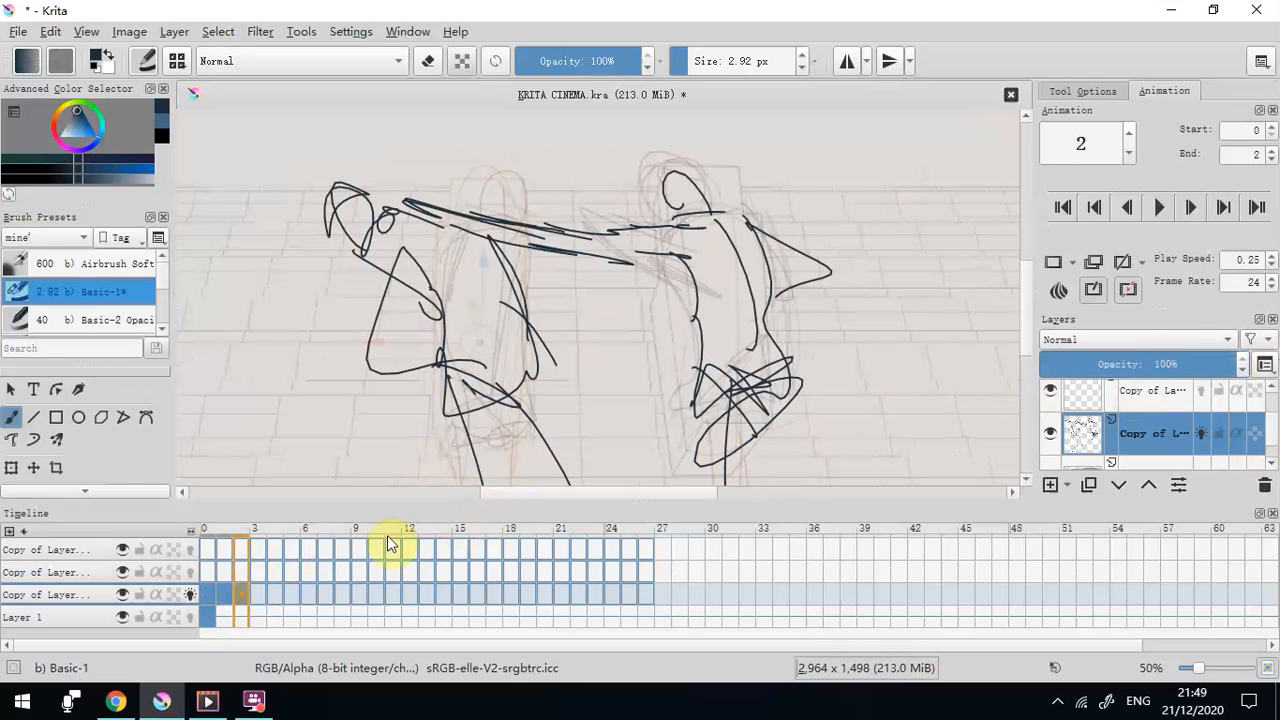
Review the sketch layer's three drawn frames from frame 0 to frame 2 at full opacity
click(212, 596)
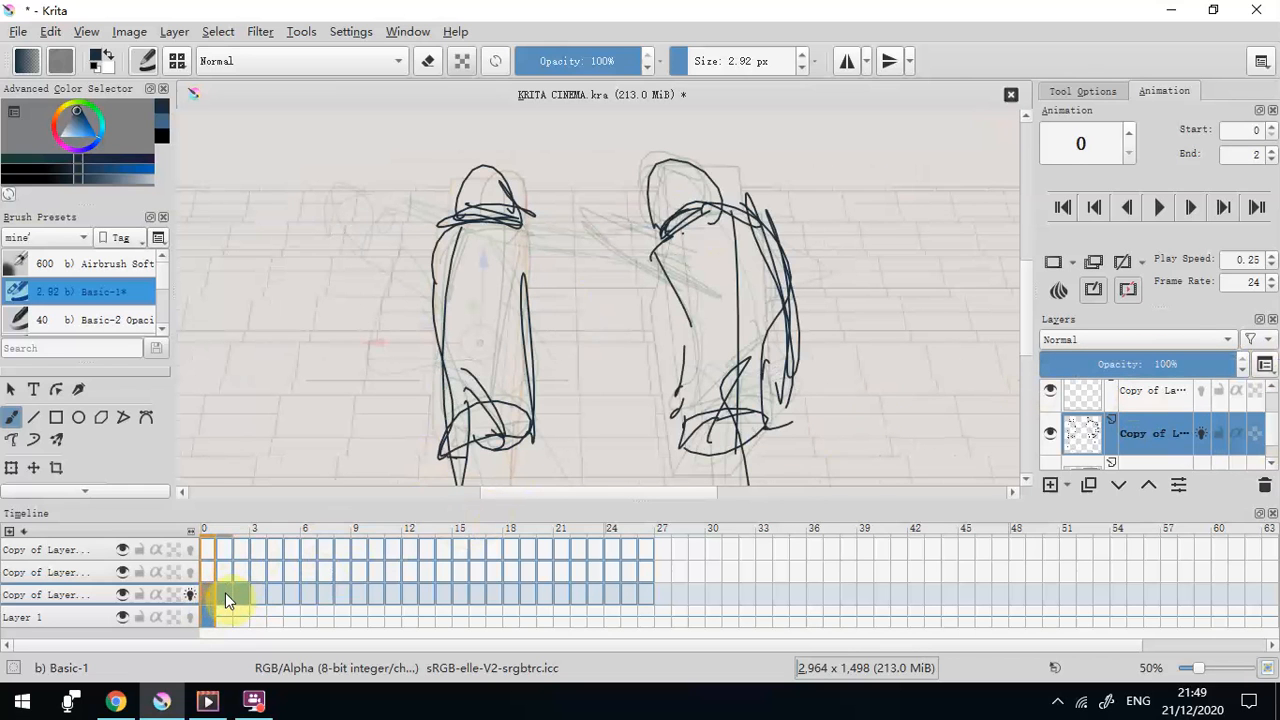
click(225, 592)
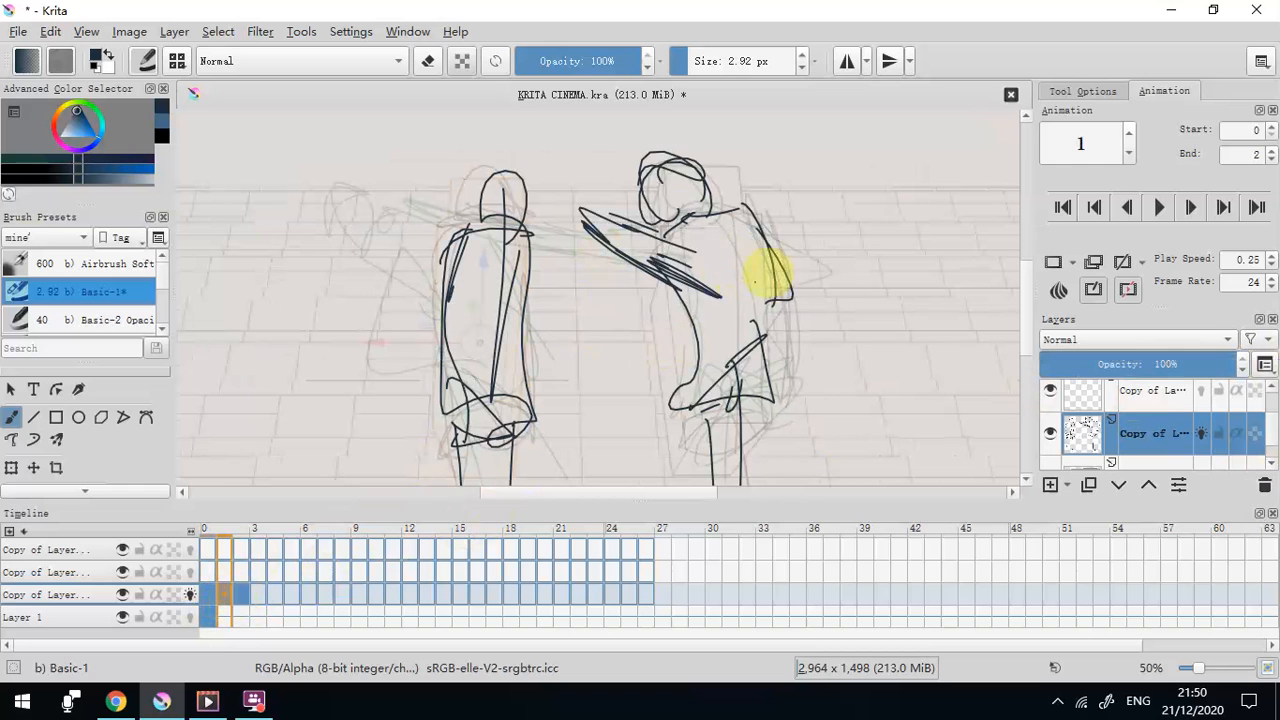
click(245, 594)
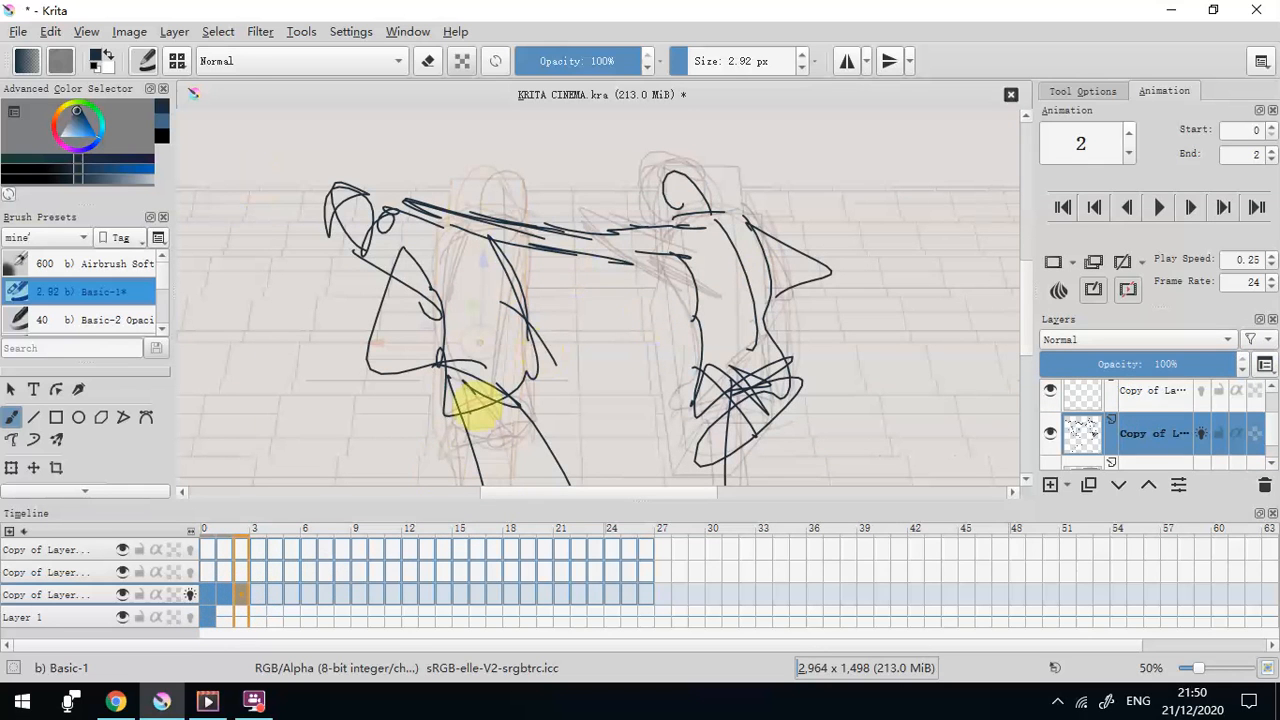
Reduce the rough sketch layer's opacity to 10% and delete that layer
click(1058, 364)
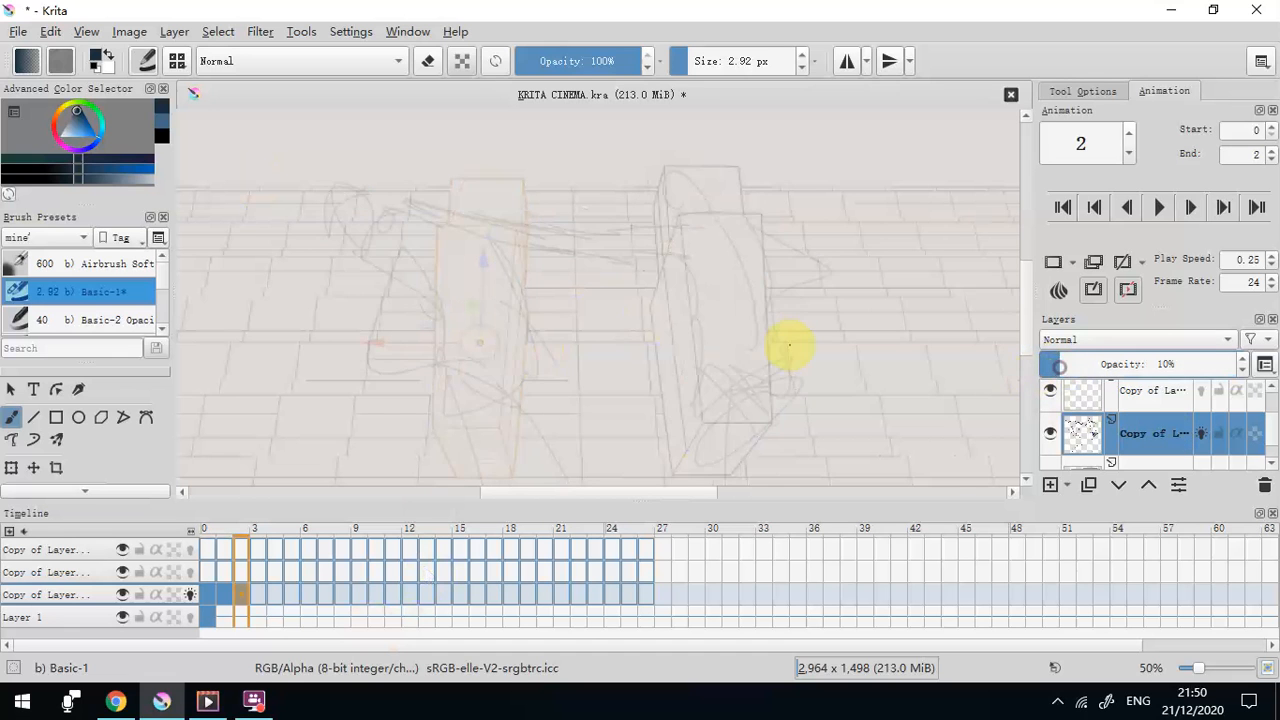
scroll(797, 345, down, 1)
drag(808, 340, 735, 324)
scroll(795, 314, down, 1)
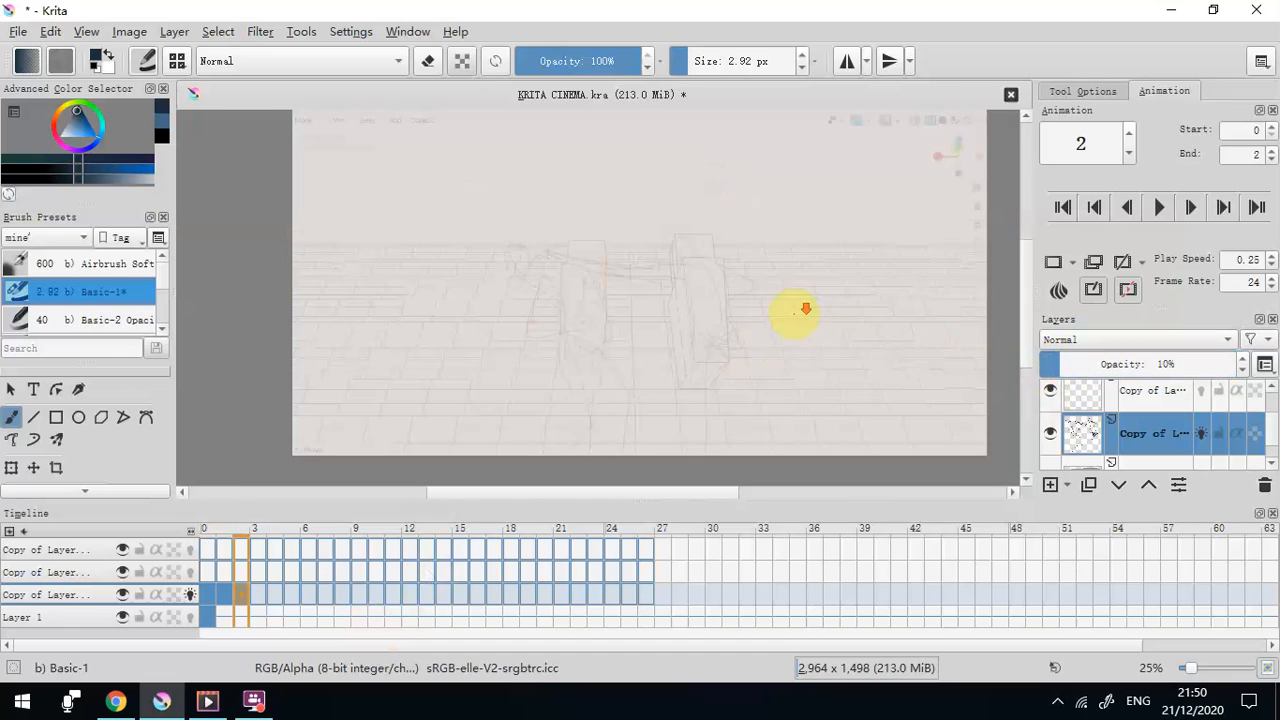
drag(872, 345, 829, 380)
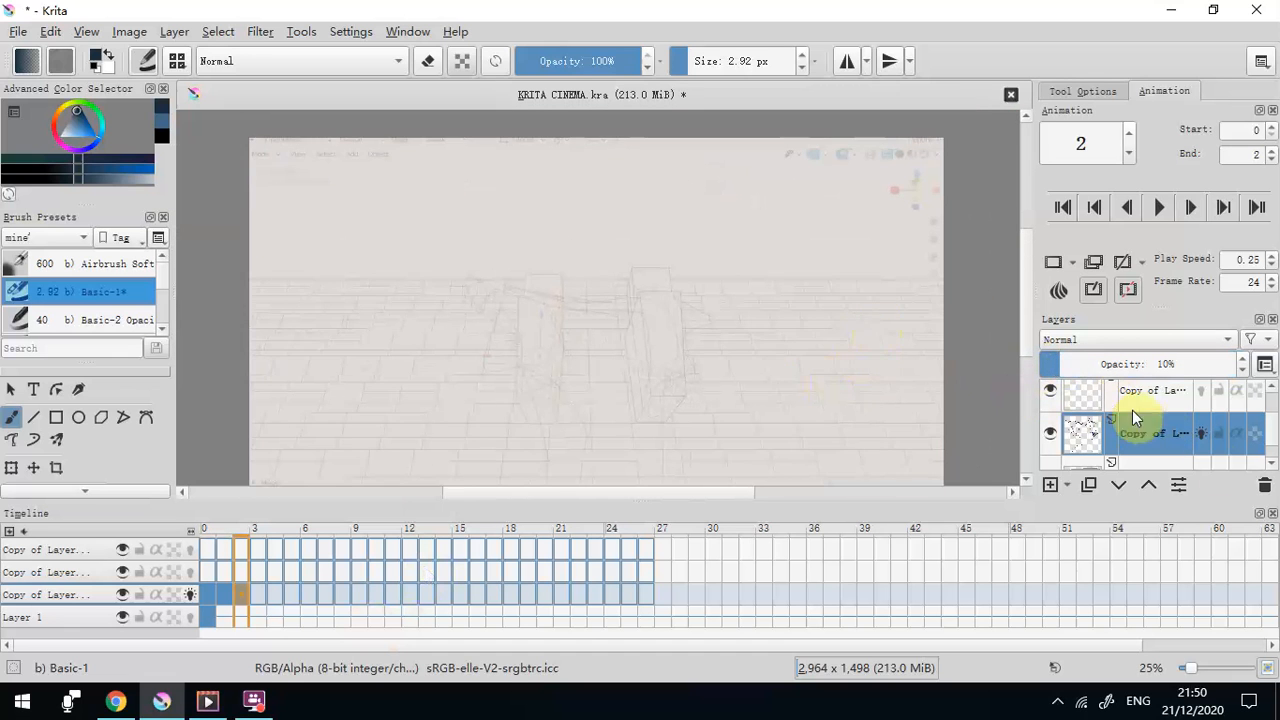
click(1263, 485)
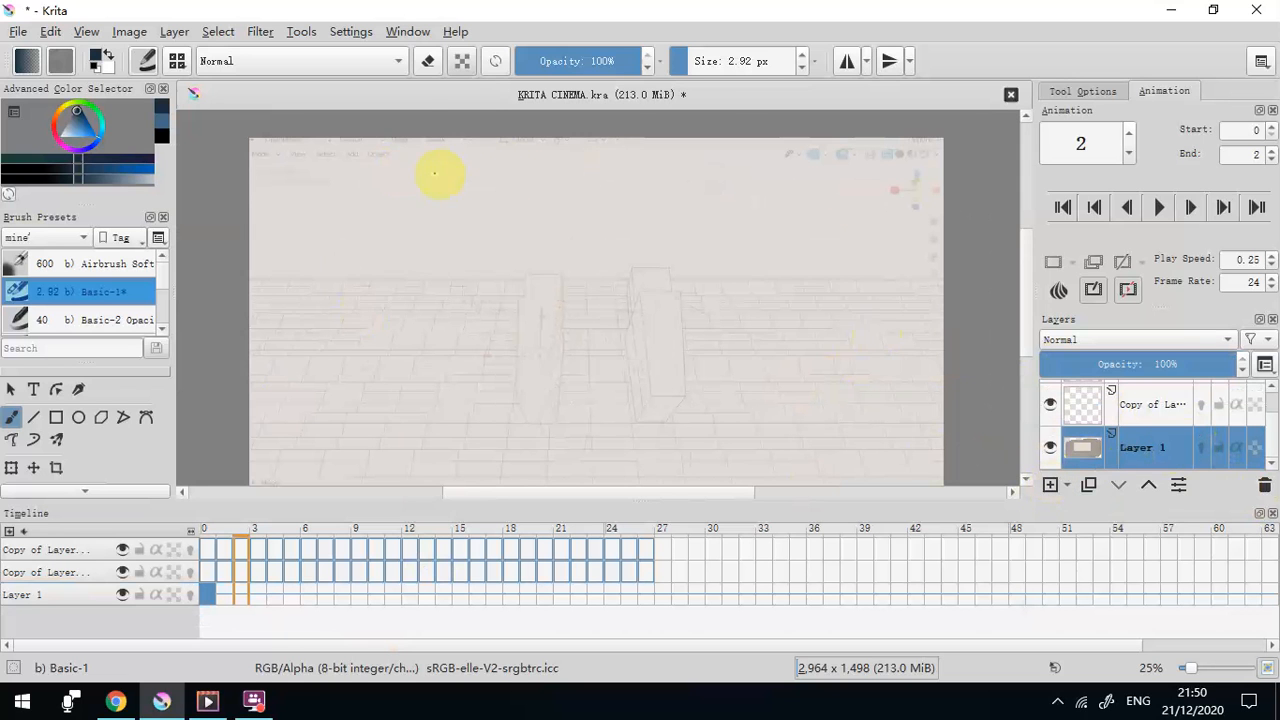
Open KRITA CINEMA.kra from the recent files and select the copied layer directly above Layer 4
click(18, 31)
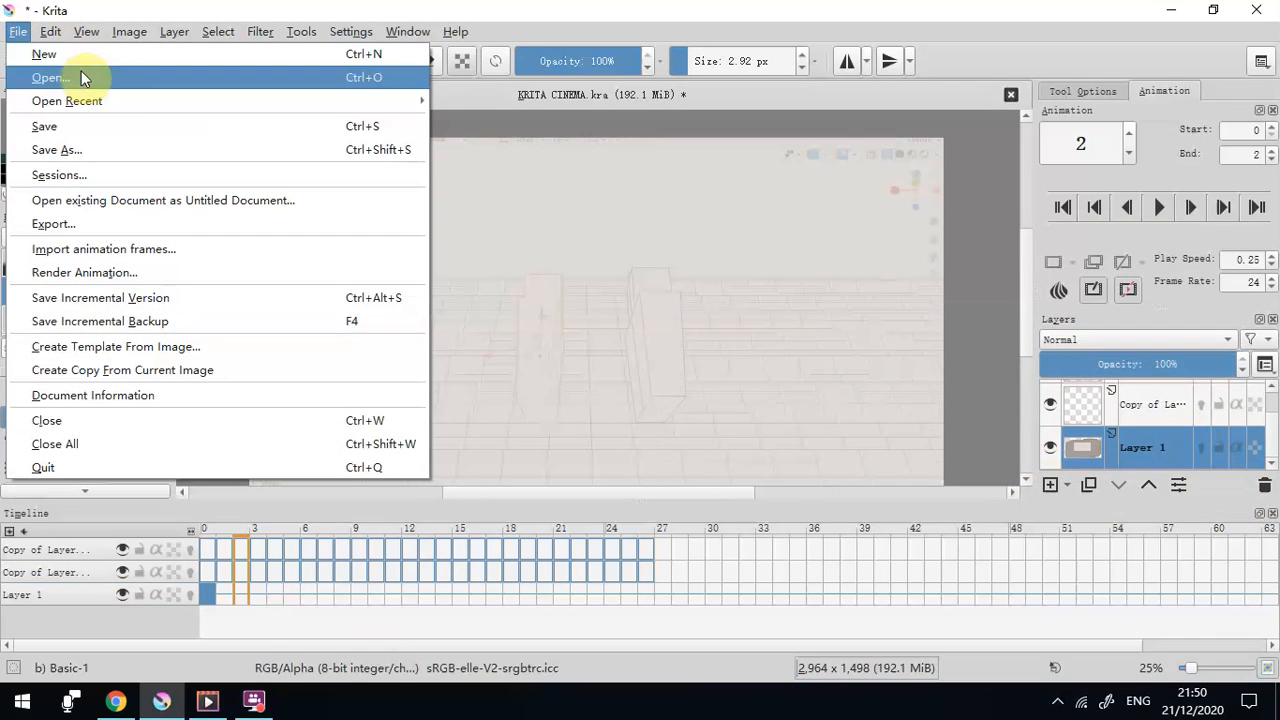
mouse_move(359, 100)
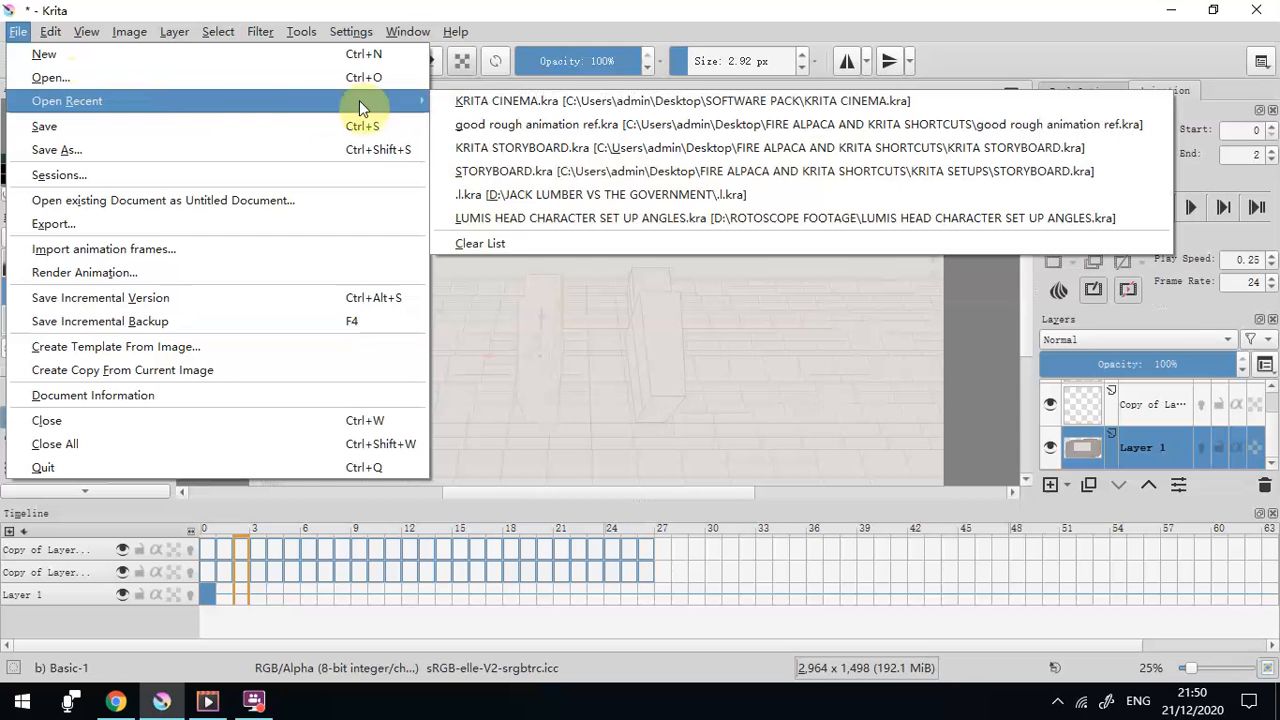
click(451, 101)
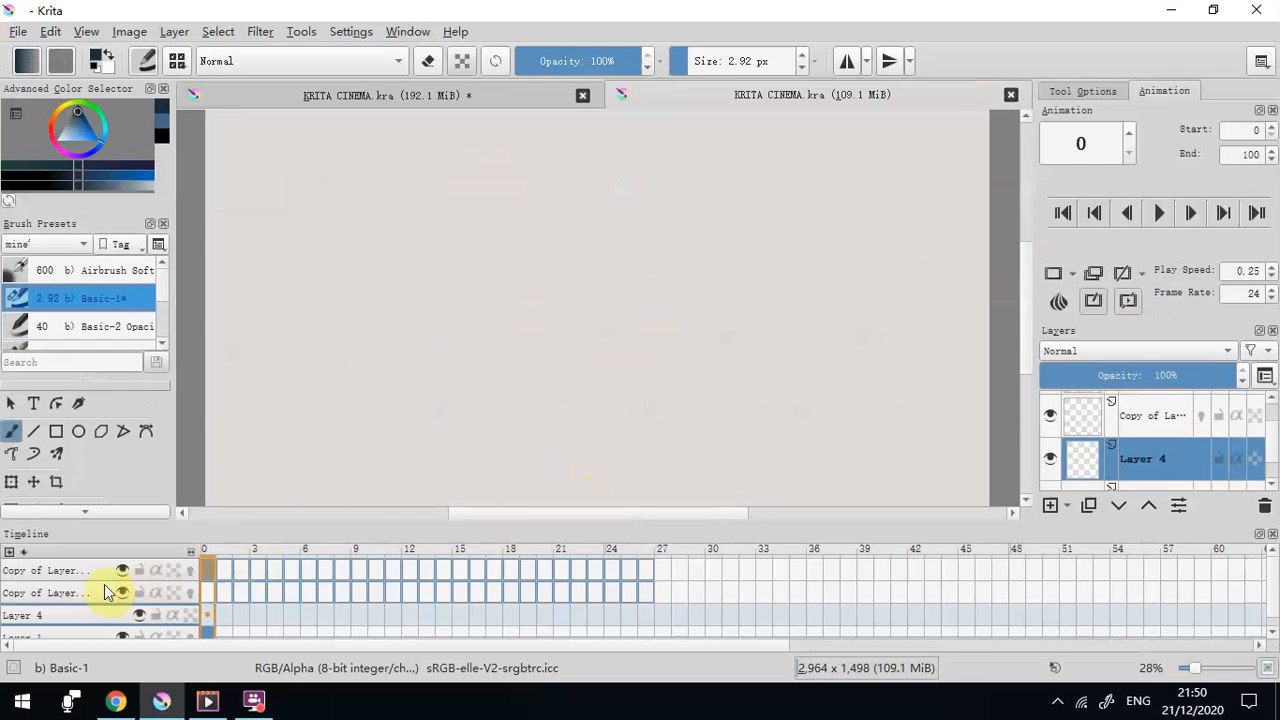
click(86, 593)
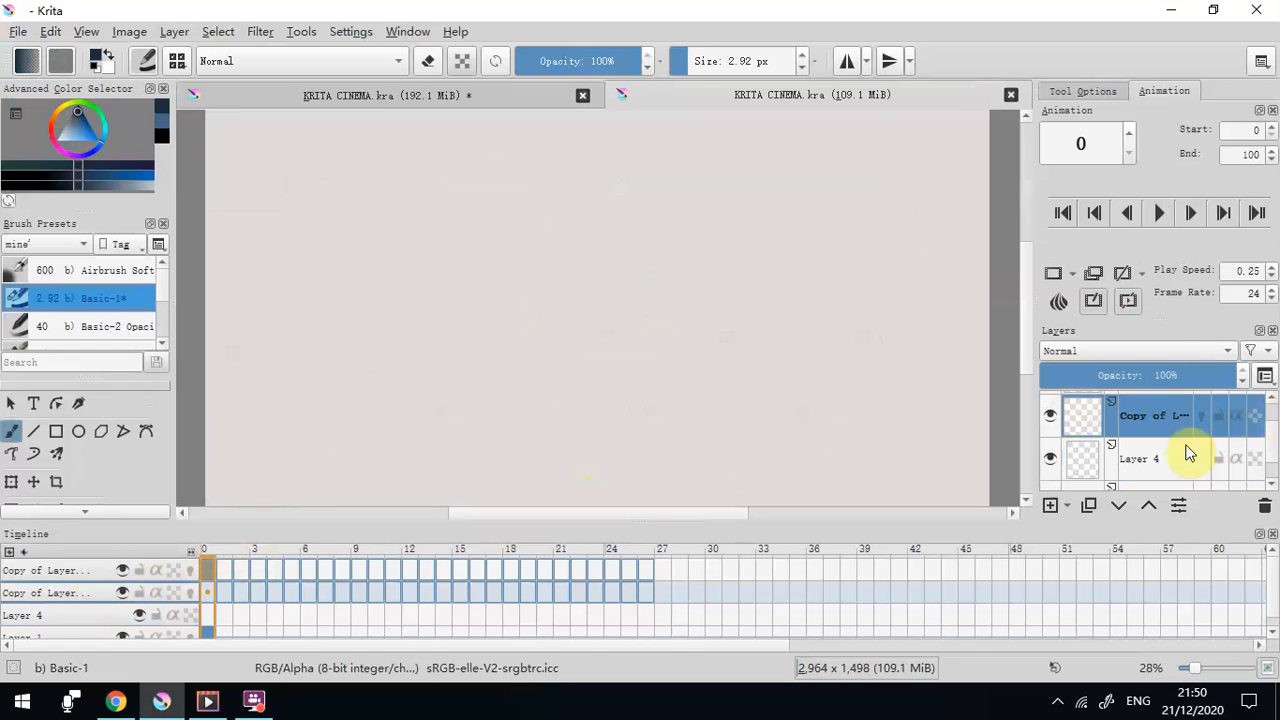
mouse_move(1188, 452)
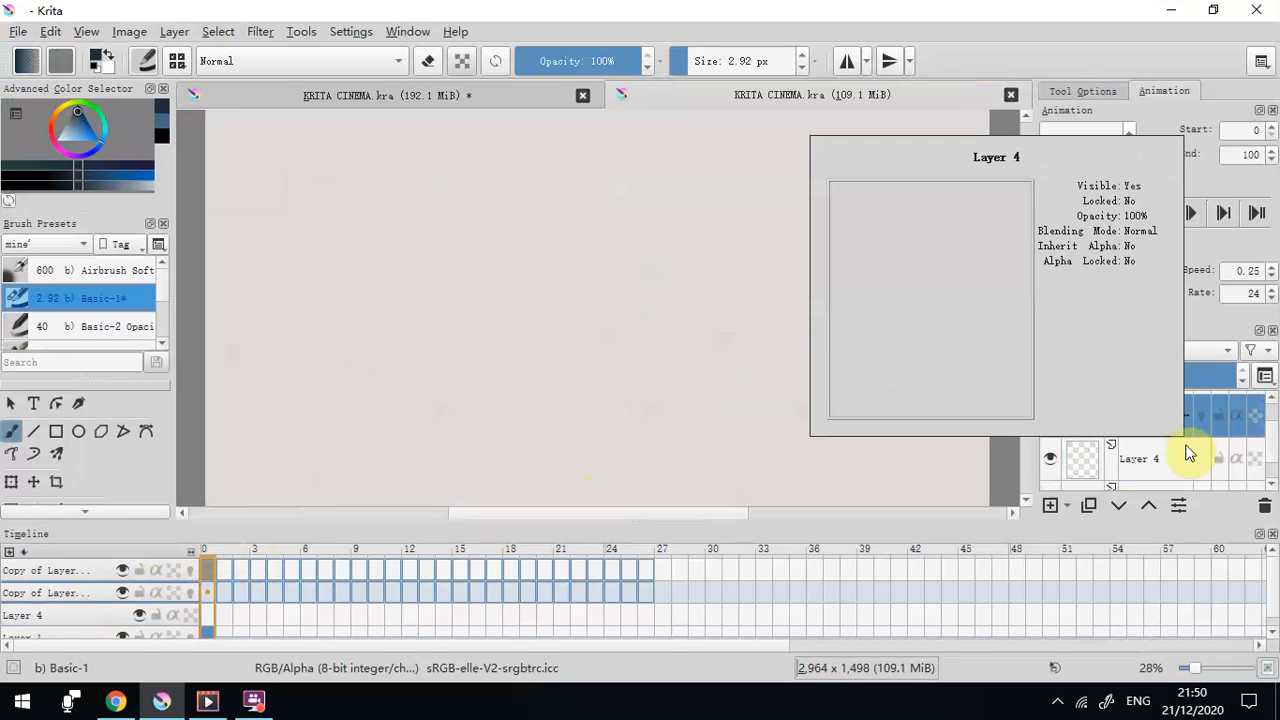
scroll(868, 372, down, 1)
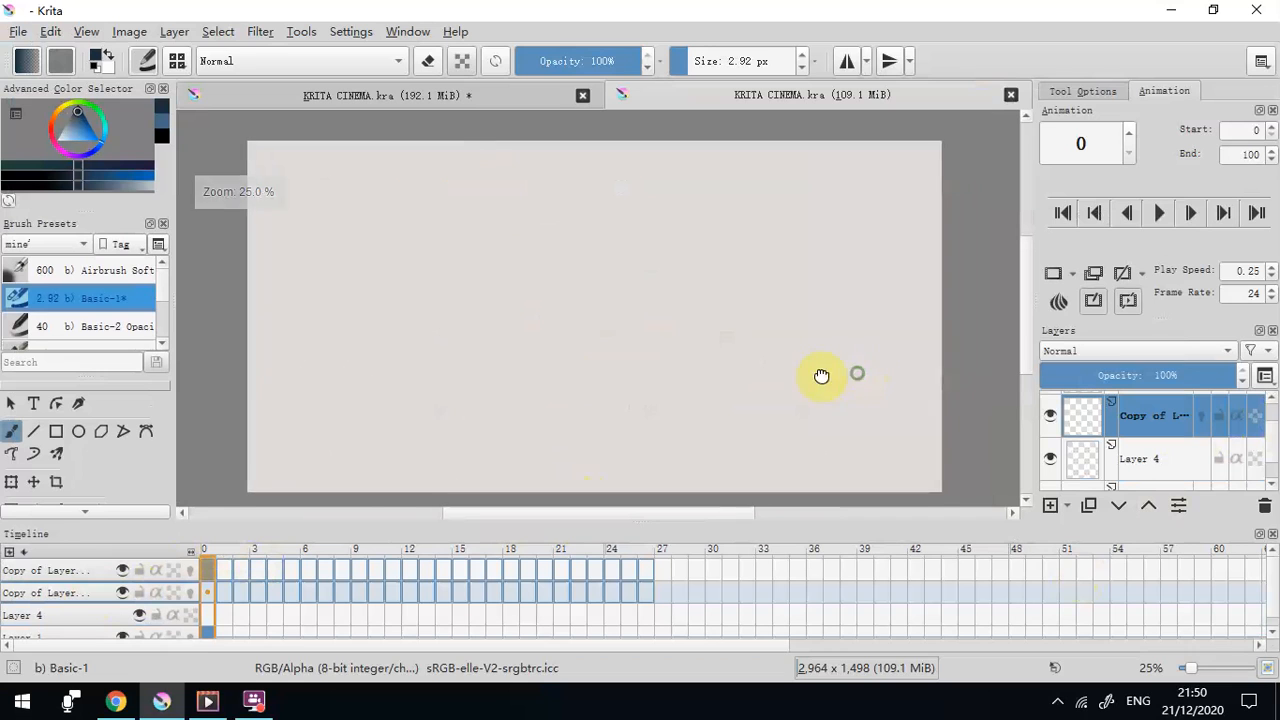
Set the brush size to 5.18 px and sketch an oval head, neck, shoulder line and torso with a centre line on frame 0
drag(823, 375, 784, 366)
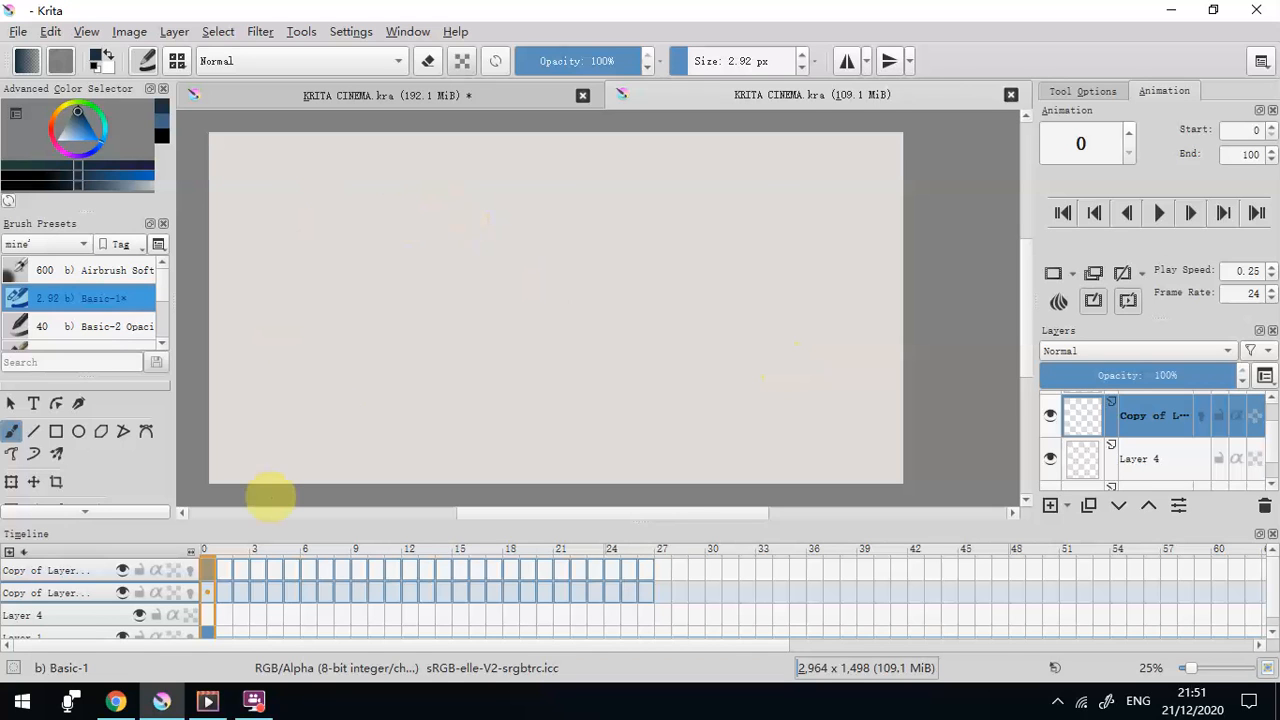
mouse_move(462, 184)
mouse_down()
mouse_move(471, 206)
mouse_move(471, 180)
mouse_move(451, 194)
mouse_up()
click(690, 64)
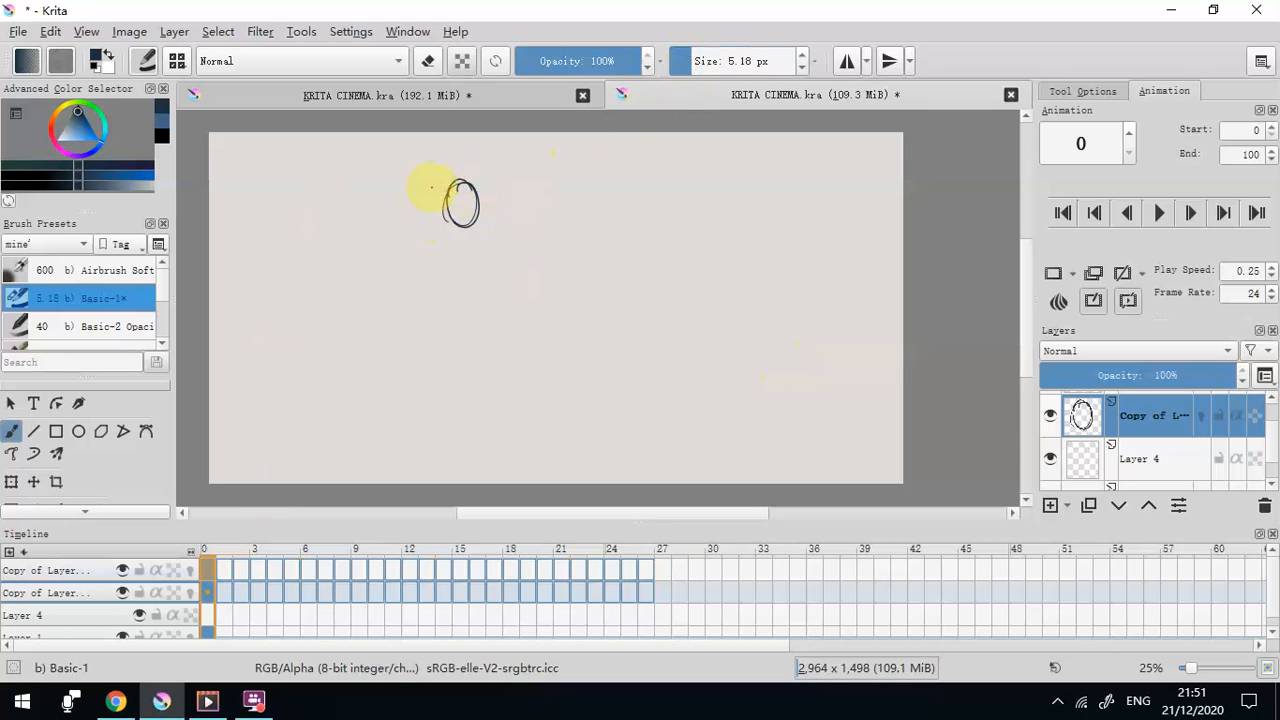
drag(461, 214, 461, 240)
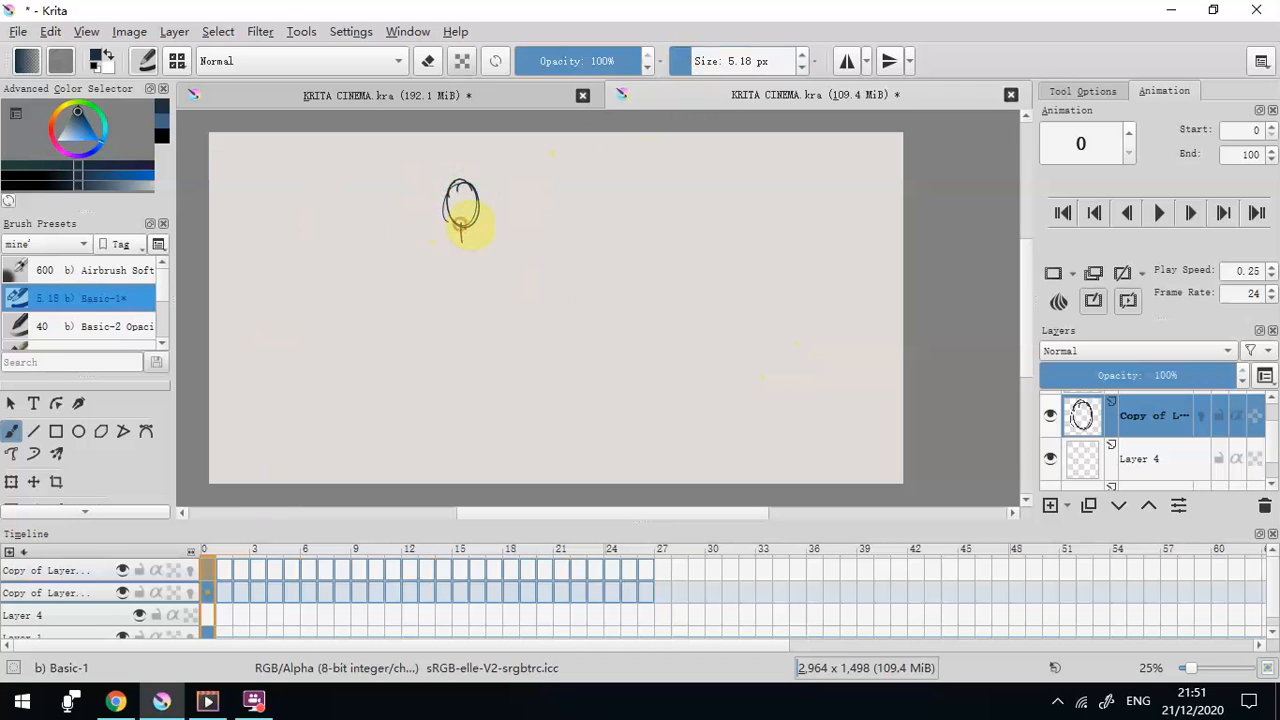
mouse_move(434, 247)
mouse_down()
mouse_move(446, 296)
mouse_move(467, 313)
mouse_move(494, 292)
mouse_move(463, 242)
mouse_move(474, 357)
mouse_up()
drag(451, 303, 493, 304)
mouse_move(436, 247)
mouse_down()
mouse_move(427, 253)
mouse_move(497, 243)
mouse_up()
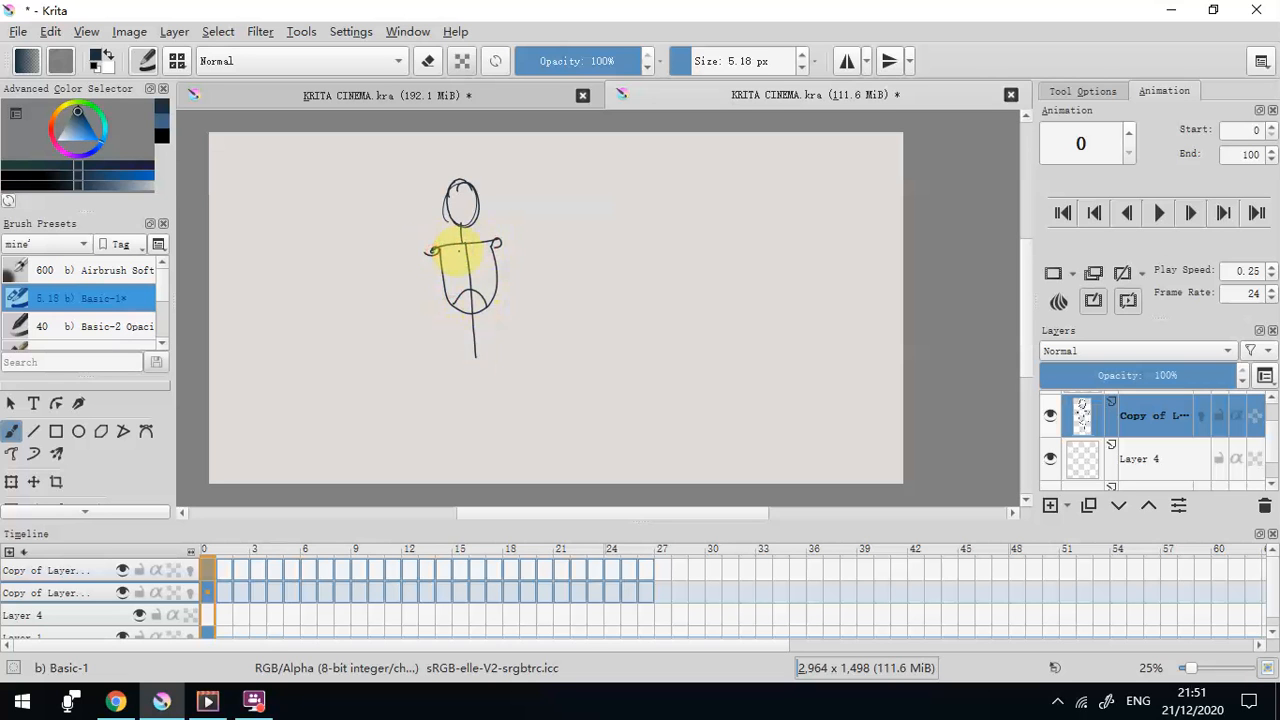
Switch to the video player, set the videoplayback clip to repeat and restart it, and return to Krita
click(207, 700)
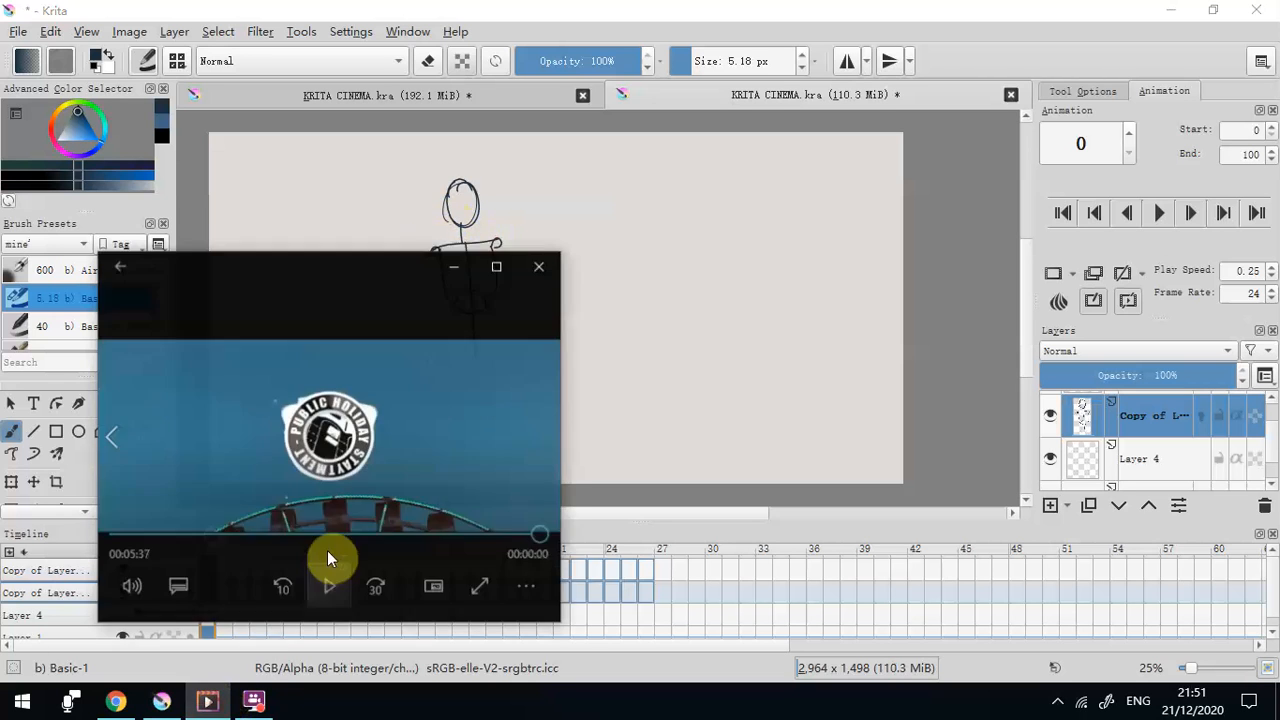
click(530, 583)
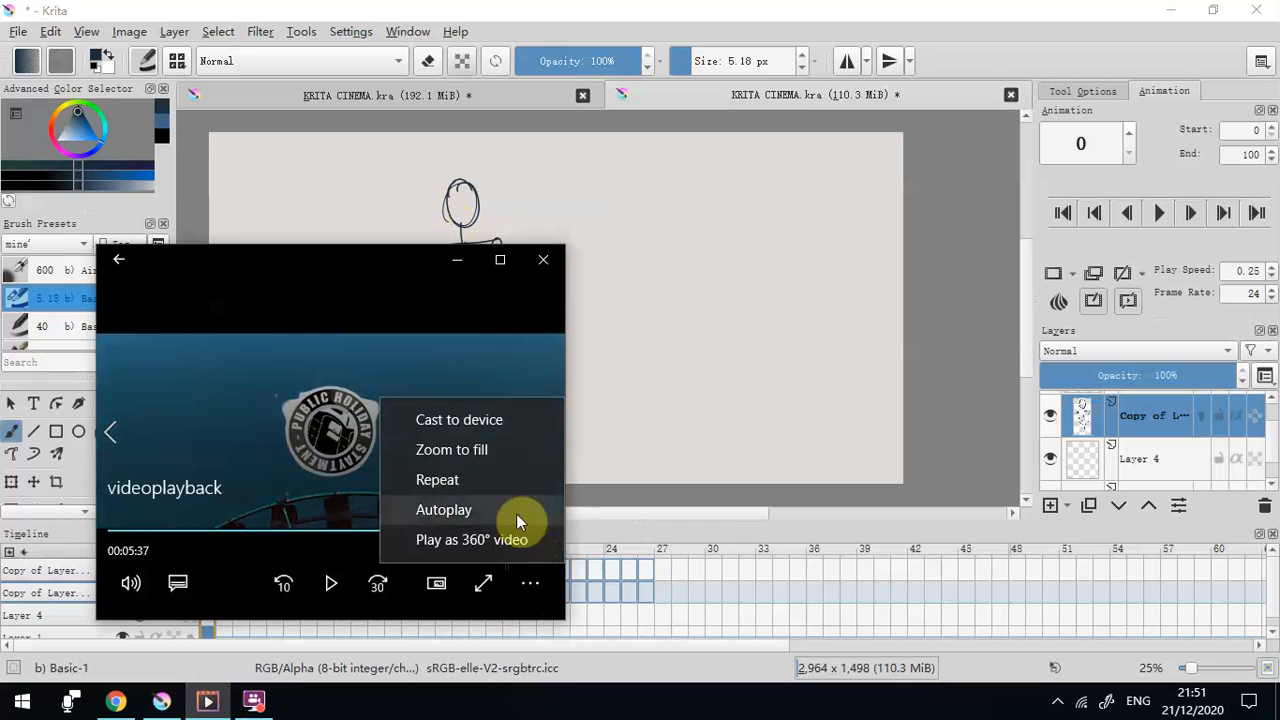
click(463, 477)
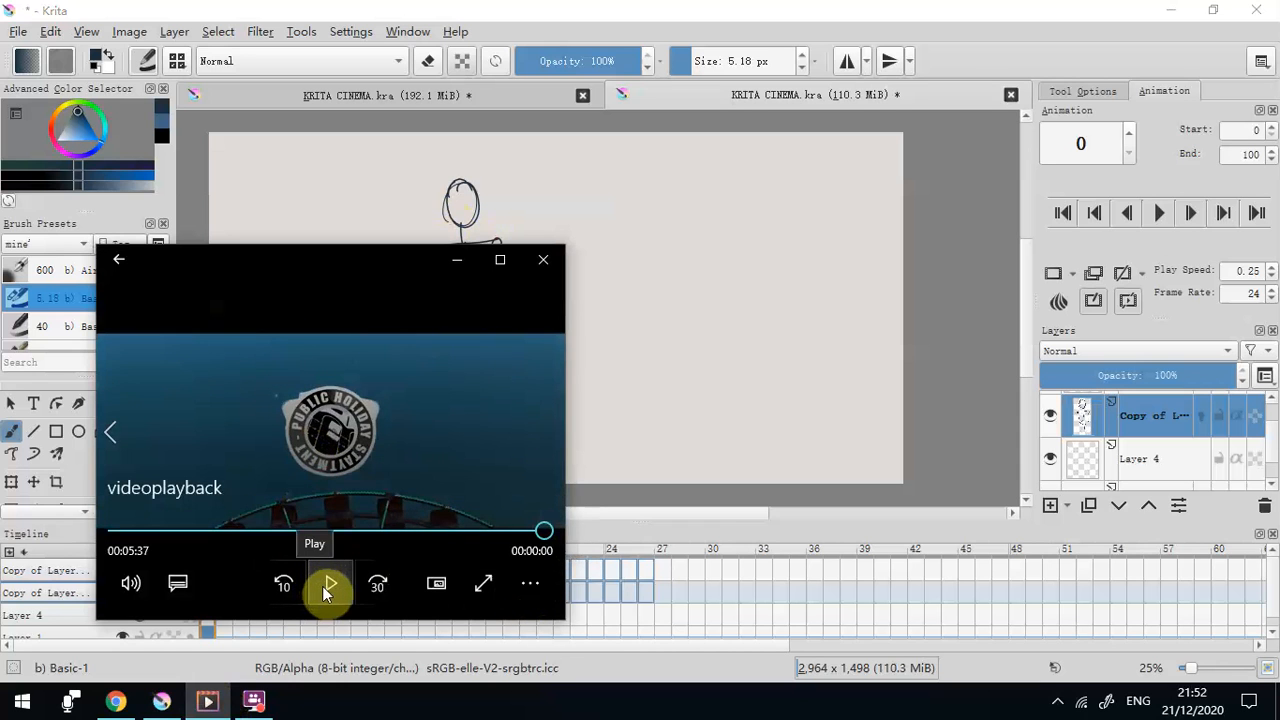
click(322, 586)
click(466, 260)
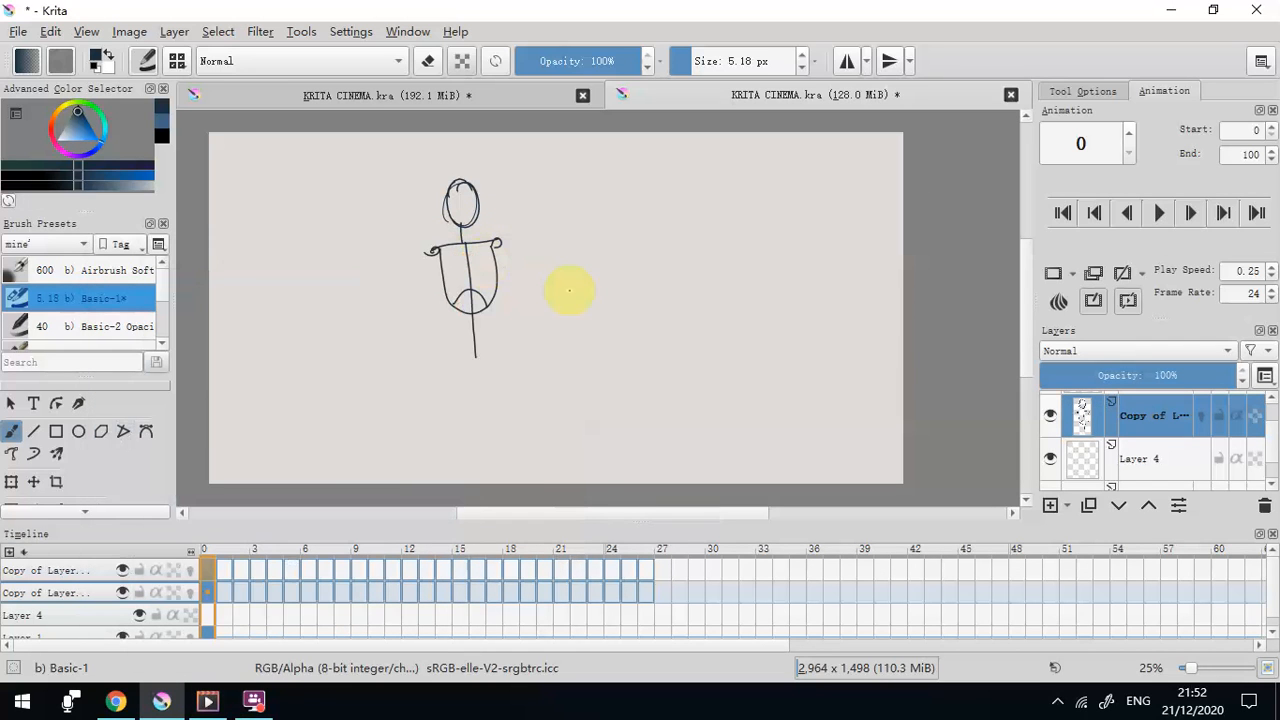
Sketch the shoulder curve, waist sides and a rounded pelvis block under the figure's rib cage
drag(442, 247, 492, 242)
mouse_move(444, 288)
mouse_down()
mouse_move(452, 331)
mouse_move(495, 284)
mouse_up()
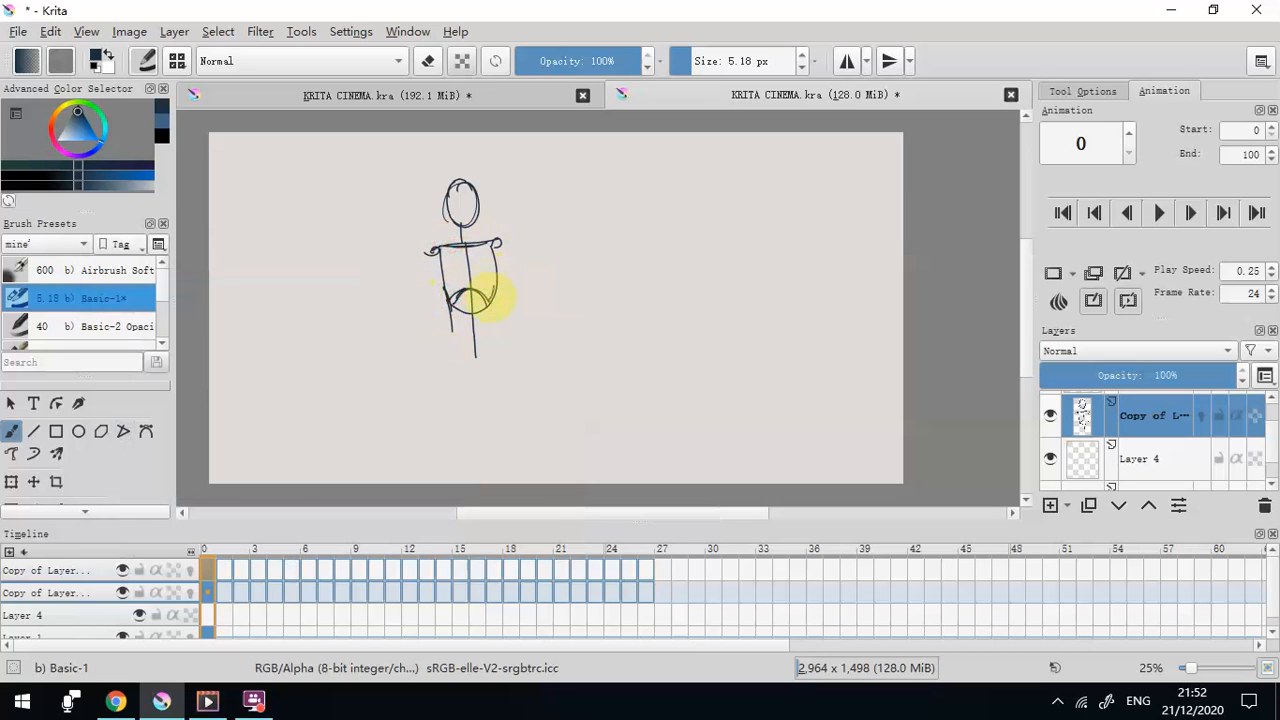
mouse_move(462, 338)
mouse_down()
mouse_move(445, 338)
mouse_move(492, 298)
mouse_up()
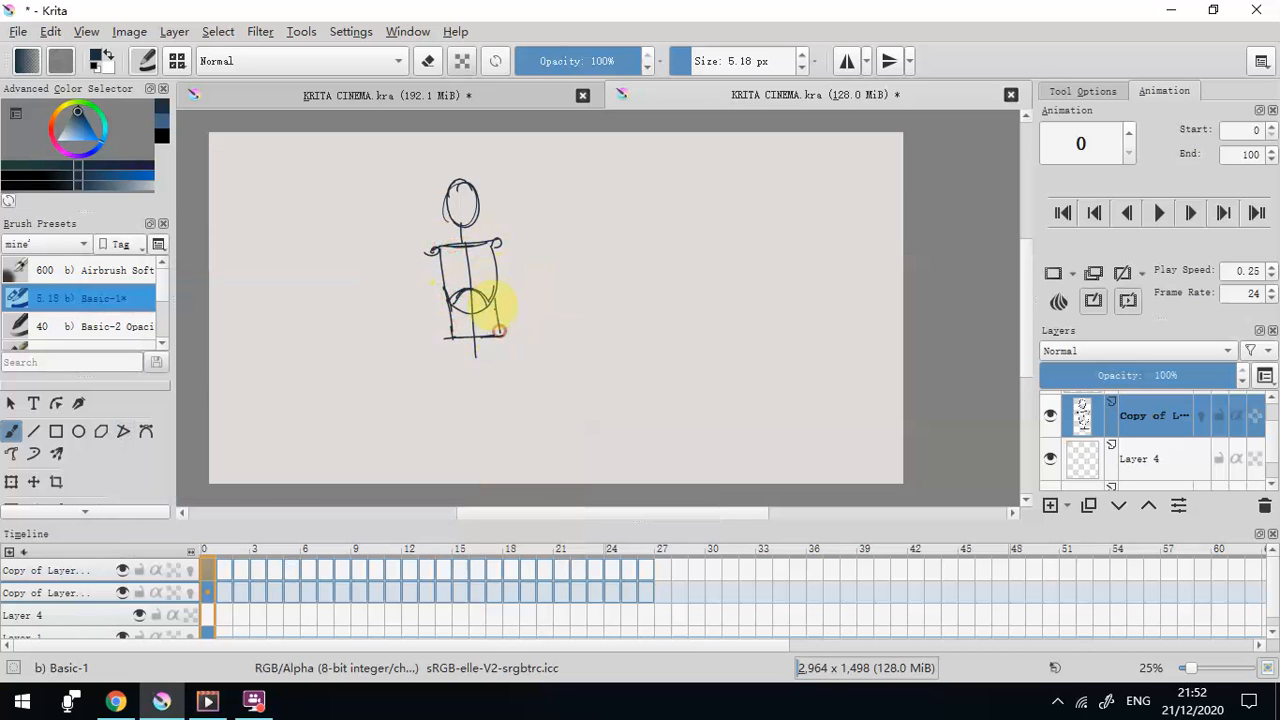
mouse_move(449, 350)
mouse_down()
mouse_move(471, 337)
mouse_move(497, 348)
mouse_up()
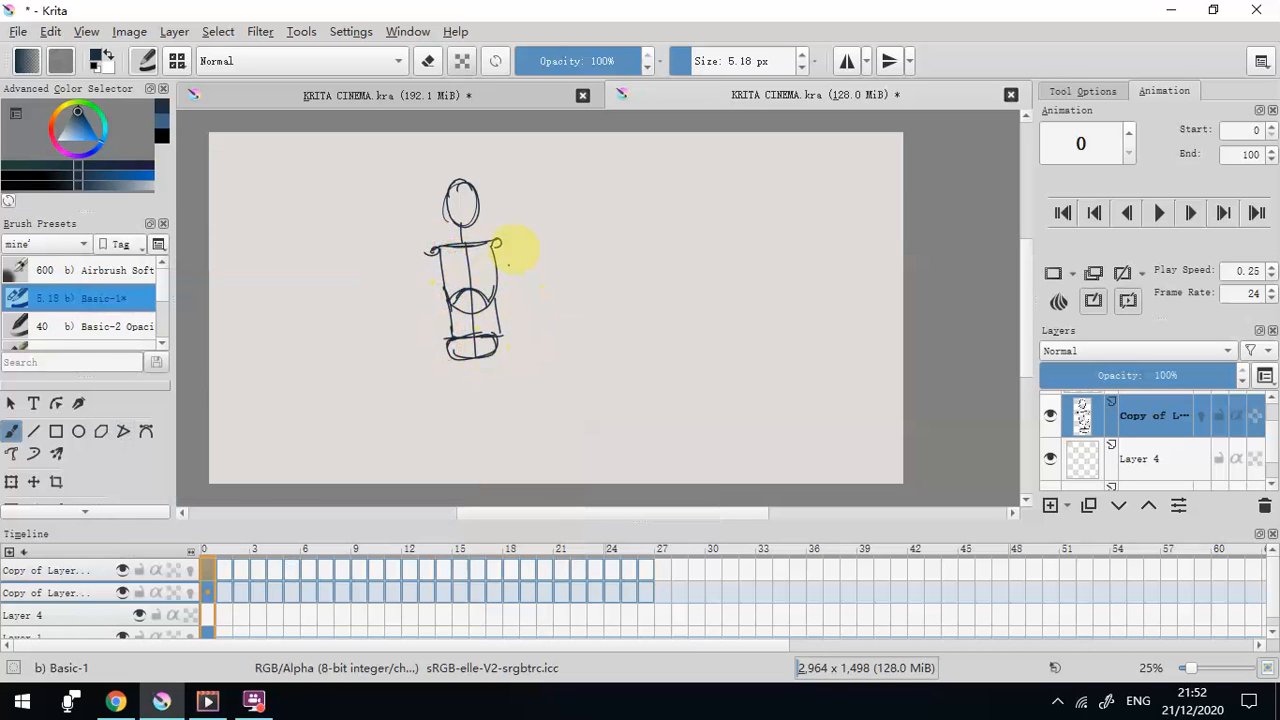
Draw two long leg lines down from the pelvis and shift the whole figure up and to the left on the canvas
drag(448, 346, 448, 401)
drag(447, 384, 451, 476)
drag(495, 350, 501, 474)
mouse_move(450, 474)
mouse_down()
mouse_move(443, 487)
mouse_move(505, 483)
mouse_up()
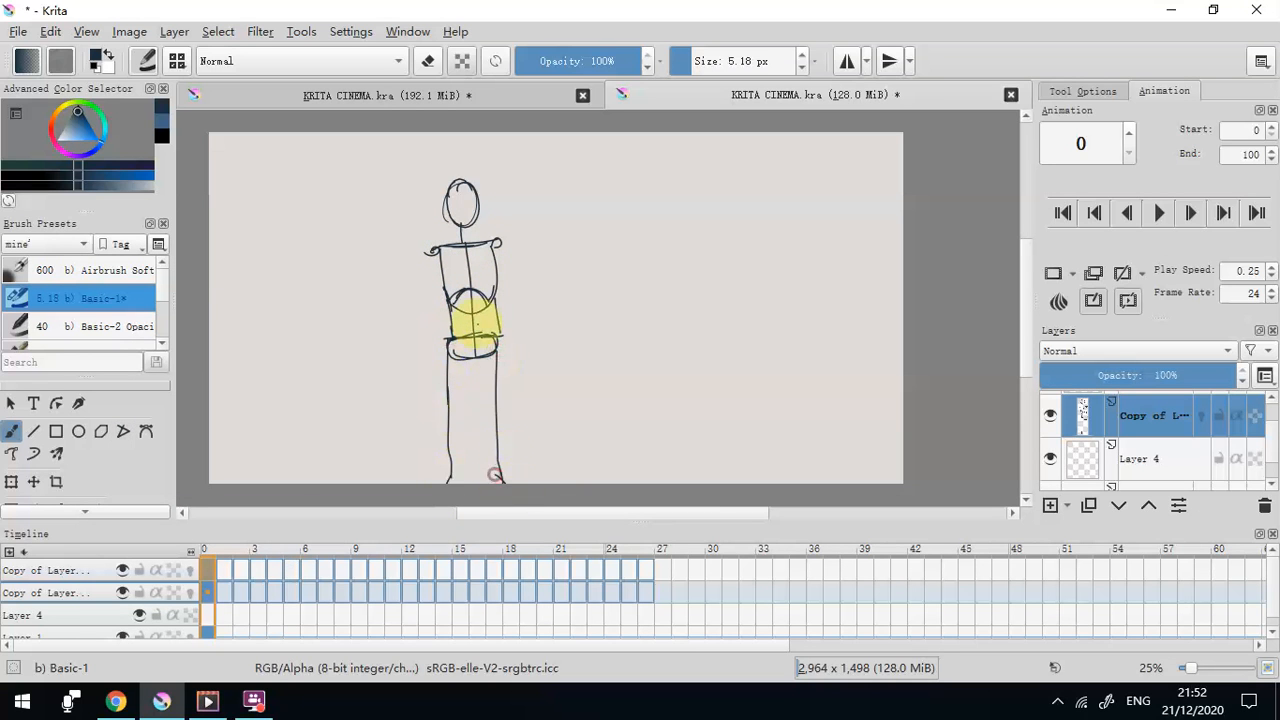
click(33, 481)
drag(547, 376, 533, 350)
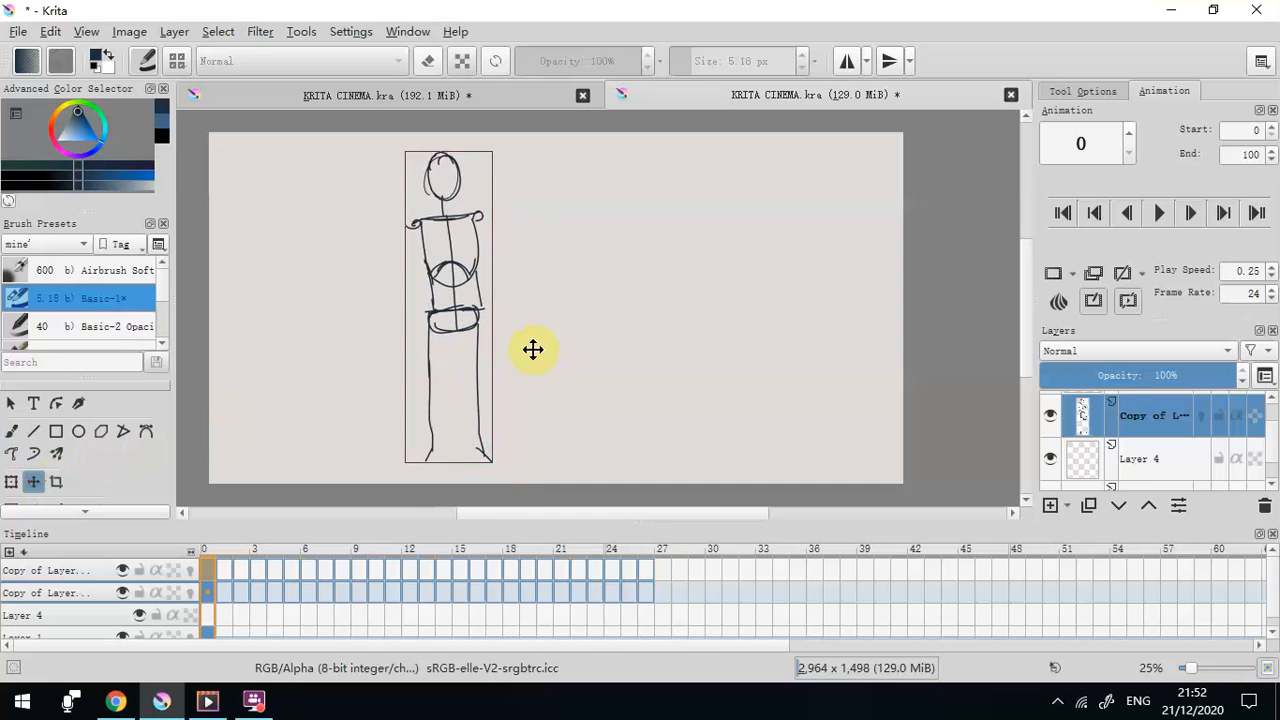
Sketch the figure's feet, knee marks, thighs and lower legs with the freehand brush
click(12, 431)
mouse_move(423, 457)
mouse_down()
mouse_move(428, 474)
mouse_move(496, 474)
mouse_up()
drag(422, 392, 482, 390)
drag(421, 336, 427, 397)
drag(474, 333, 485, 381)
drag(424, 391, 430, 450)
drag(438, 408, 440, 450)
drag(474, 387, 474, 448)
Draw both arms hanging from the shoulder joints, with forearms and rough hands
drag(478, 237, 500, 272)
mouse_move(414, 223)
mouse_down()
mouse_move(405, 273)
mouse_move(405, 338)
mouse_up()
drag(495, 279, 495, 329)
drag(405, 335, 404, 346)
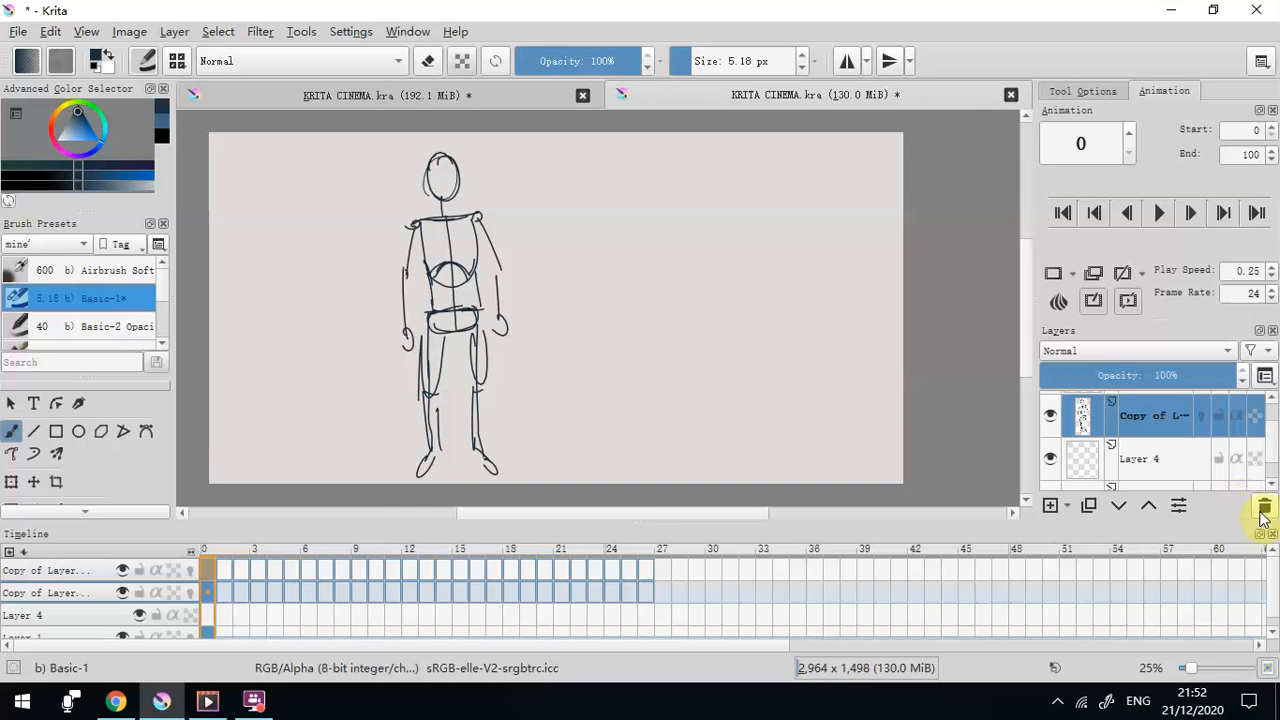
Delete the layer holding the sketched figure and duplicate the remaining blank copied layer twice
click(1265, 508)
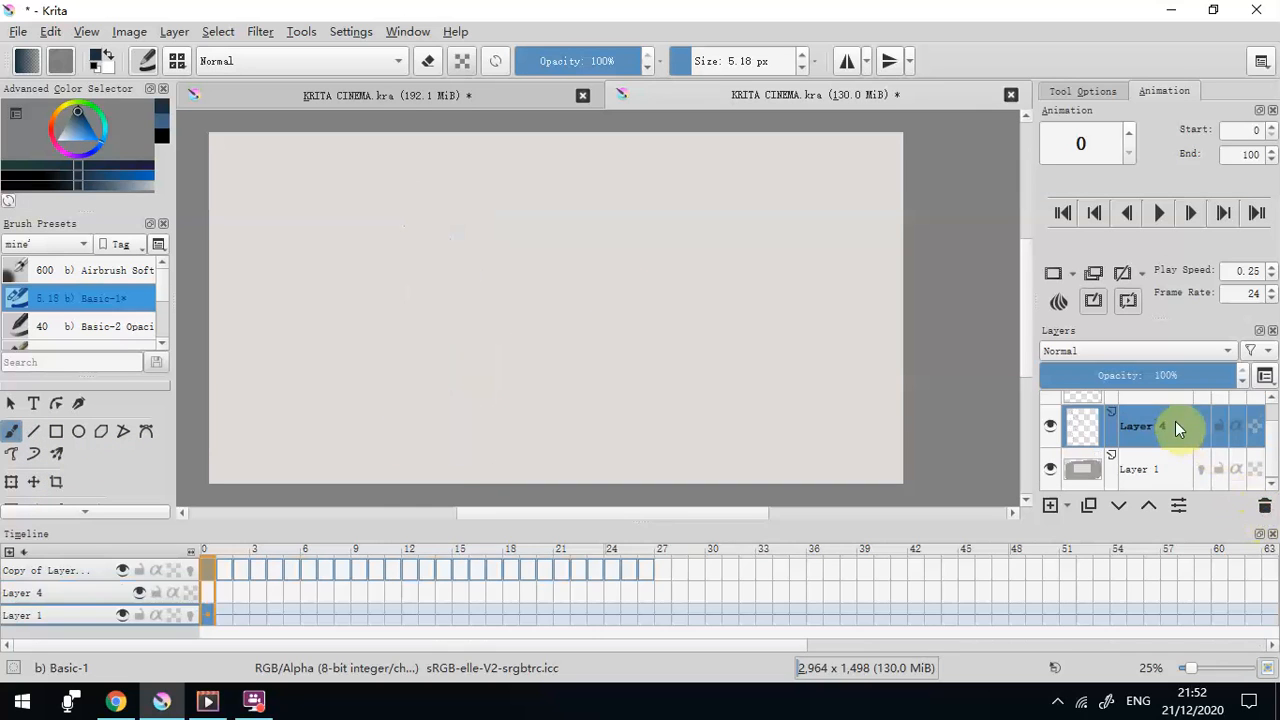
click(1088, 505)
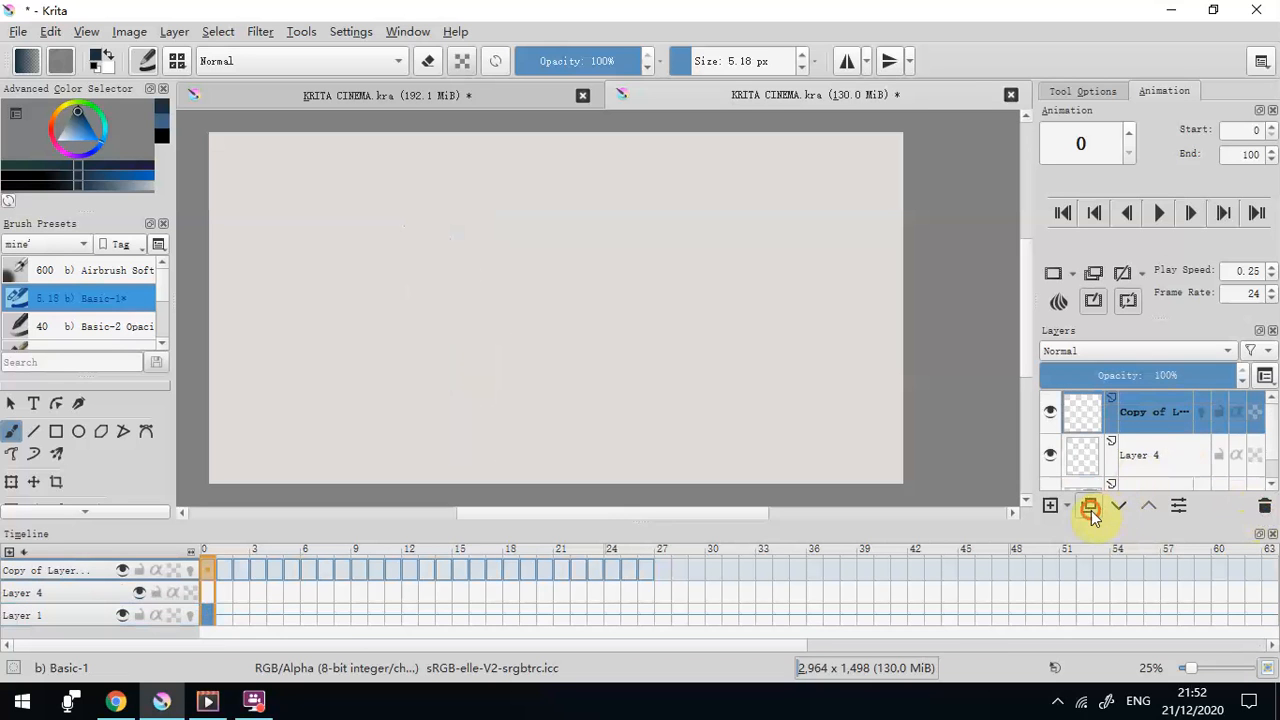
click(1088, 505)
Select the copied layer directly above Layer 4 and turn on its onion skins
click(1270, 448)
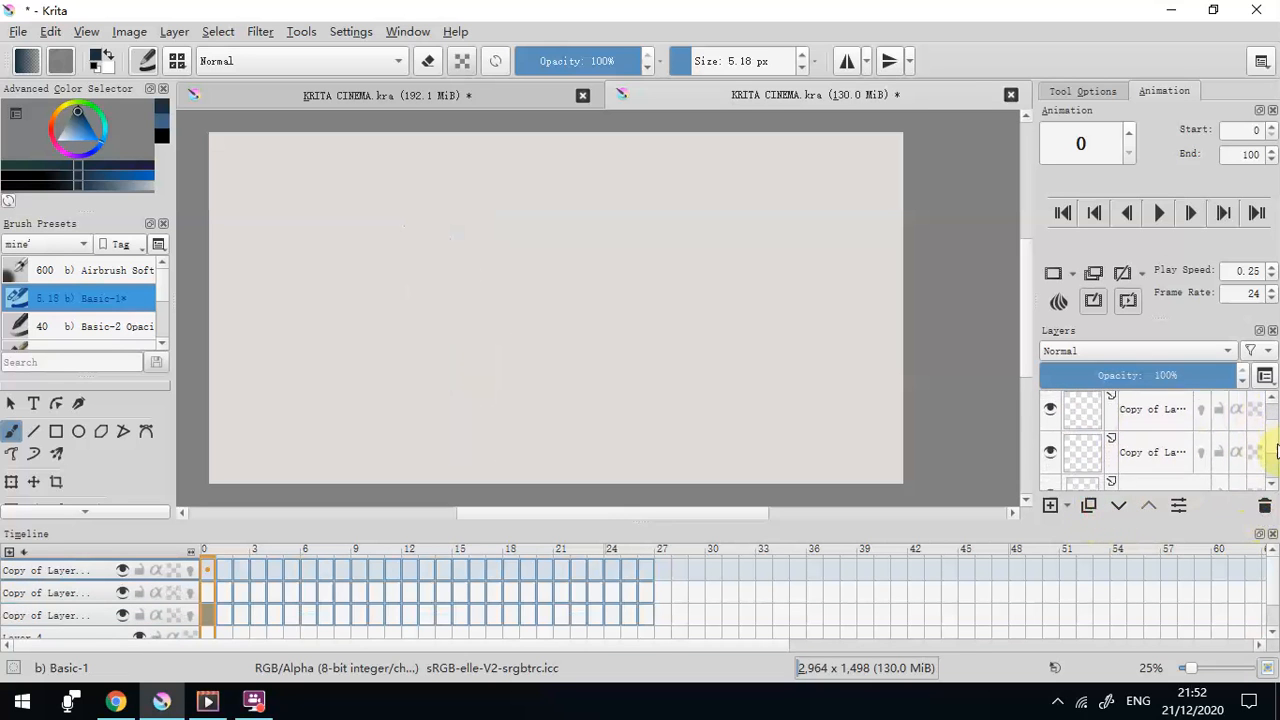
scroll(1265, 472, down, 1)
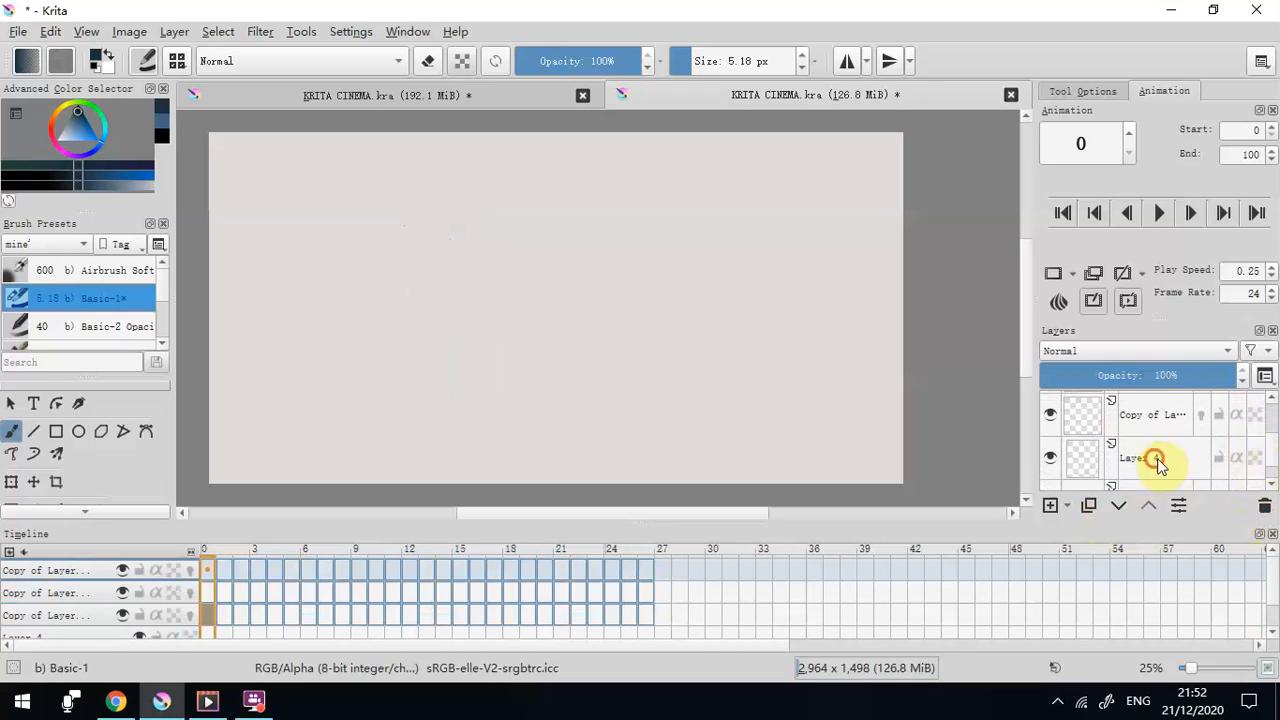
click(1159, 426)
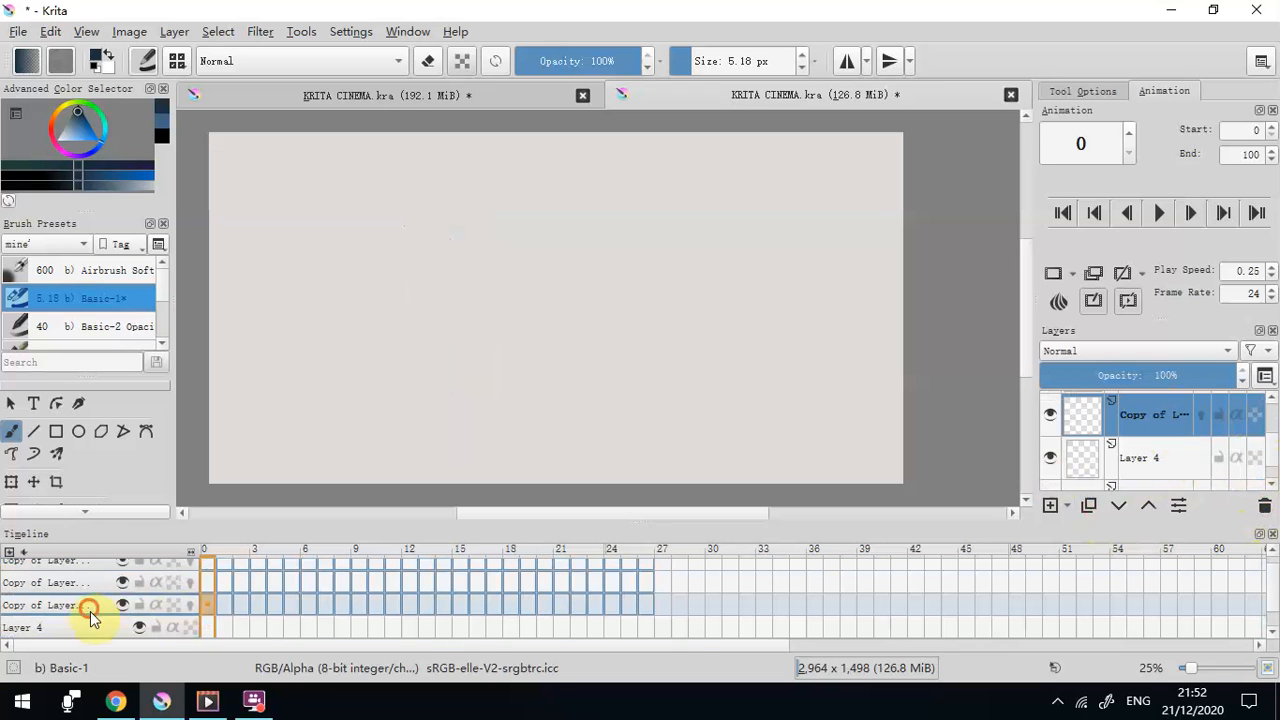
click(189, 605)
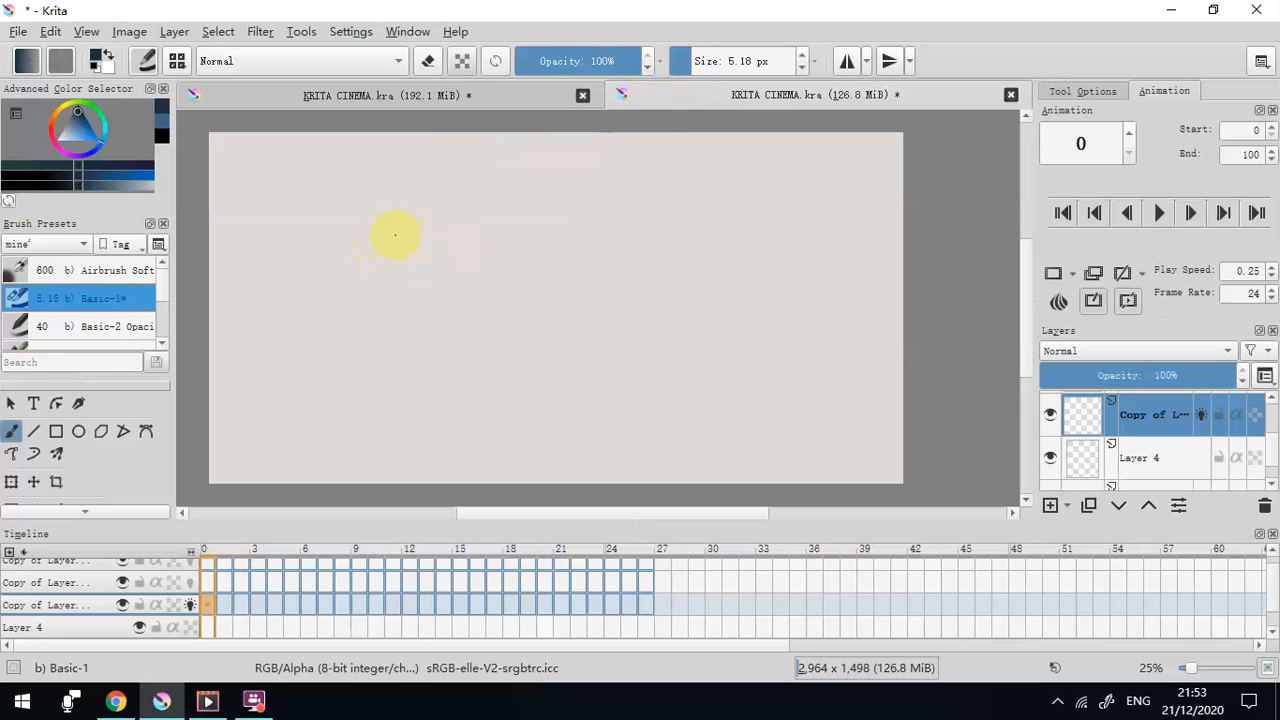
Sketch an upright rectangular torso block on frame 0, undoing and redrawing the first strokes
mouse_move(375, 230)
mouse_down()
mouse_move(426, 220)
mouse_move(380, 226)
mouse_move(391, 294)
mouse_move(427, 313)
mouse_move(450, 223)
mouse_move(439, 214)
mouse_up()
key(ctrl+z)
key(ctrl+z)
key(ctrl+z)
mouse_move(349, 223)
mouse_down()
mouse_move(367, 321)
mouse_move(430, 323)
mouse_move(438, 246)
mouse_move(423, 226)
mouse_move(354, 236)
mouse_up()
Go to frame 1 and sketch the torso block turned and shifted to the right, with a short crease line at the waist
click(228, 604)
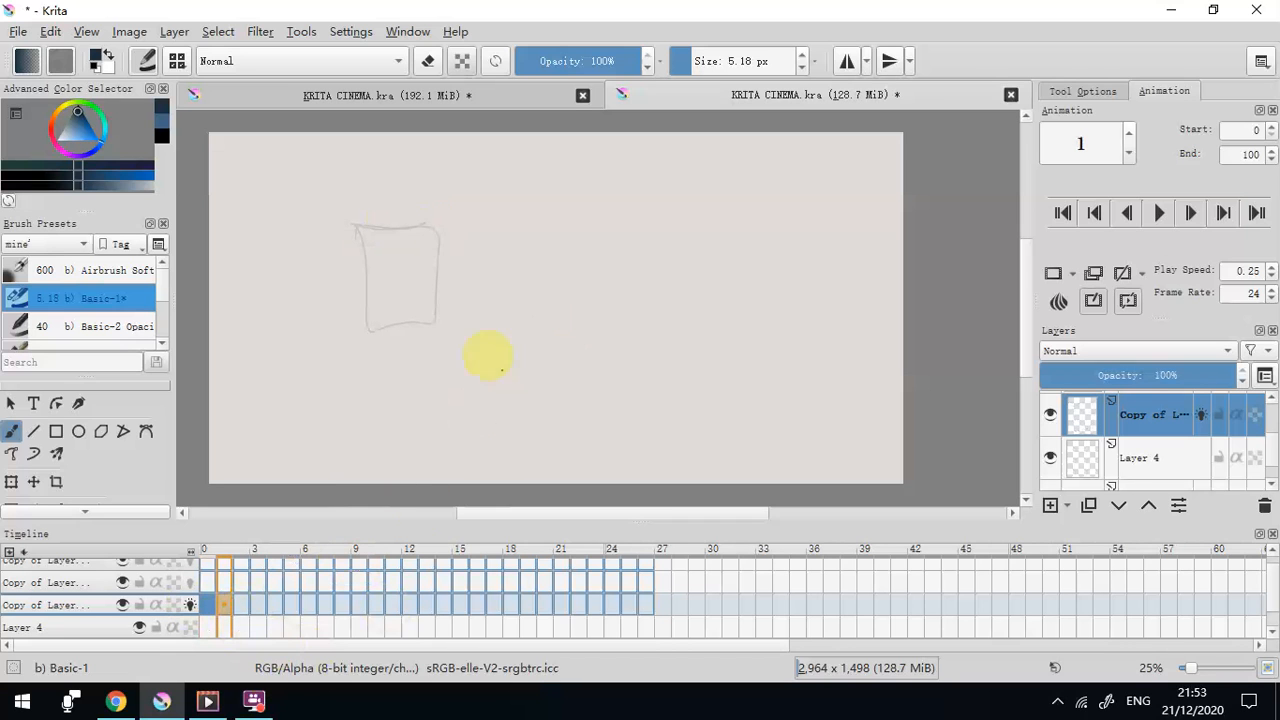
drag(399, 328, 393, 281)
mouse_move(422, 226)
mouse_down()
mouse_move(466, 256)
mouse_move(470, 328)
mouse_move(403, 333)
mouse_up()
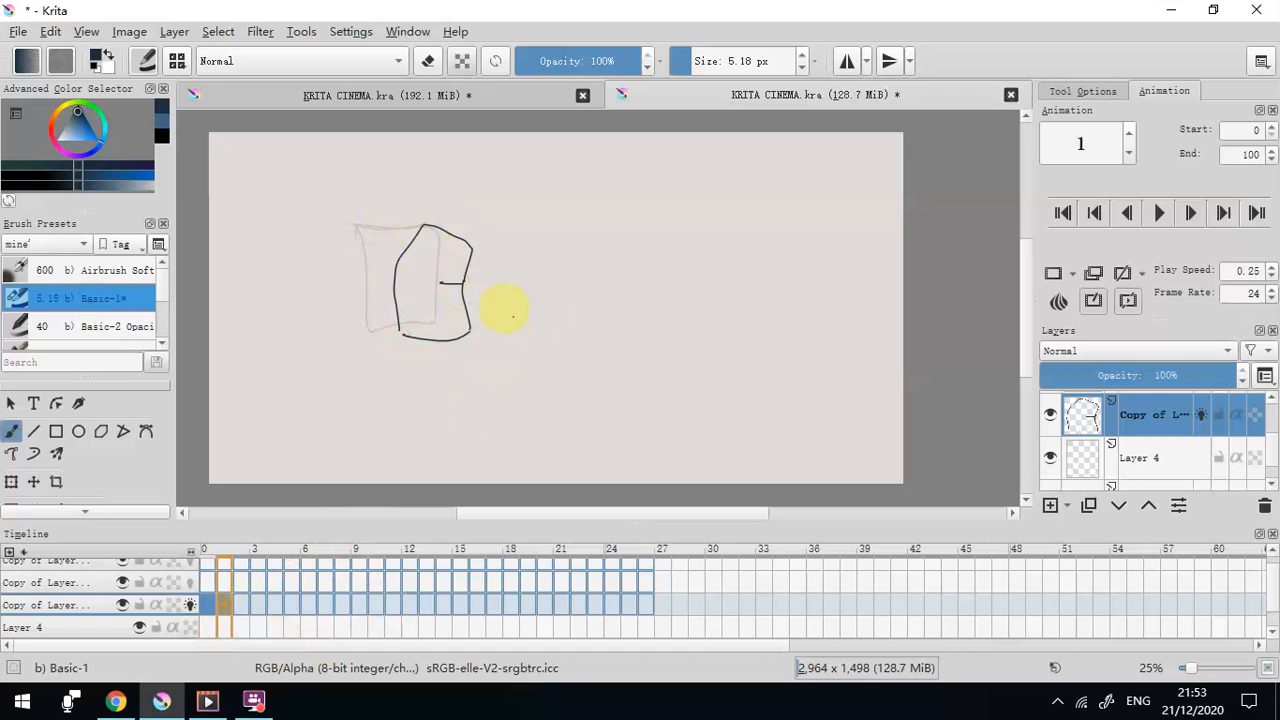
Try a bent-over torso block to the right of the turned one on frame 1, and undo its strokes
mouse_move(490, 282)
mouse_down()
mouse_move(523, 262)
mouse_move(558, 267)
mouse_move(569, 288)
mouse_move(518, 302)
mouse_move(550, 303)
mouse_move(538, 268)
mouse_move(574, 288)
mouse_move(550, 302)
mouse_move(504, 298)
mouse_move(544, 338)
mouse_up()
drag(493, 345, 543, 331)
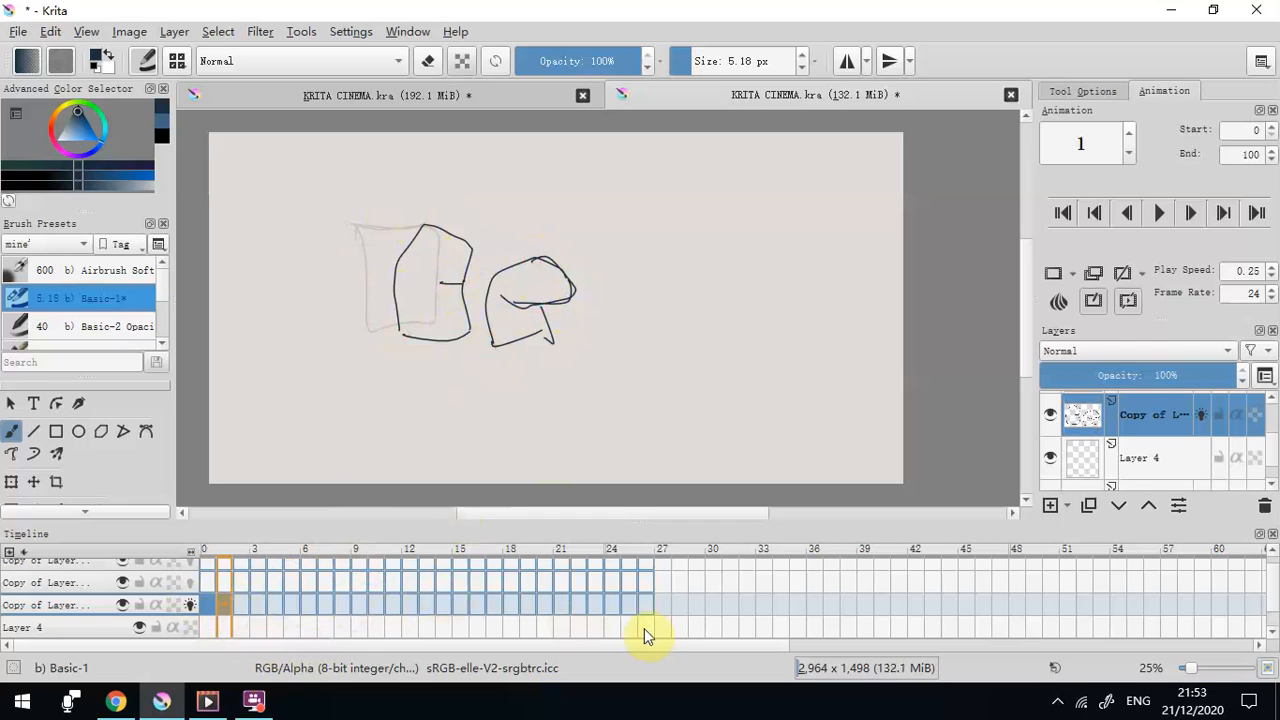
key(ctrl+z)
key(ctrl+z)
key(ctrl+z)
key(ctrl+z)
key(ctrl+z)
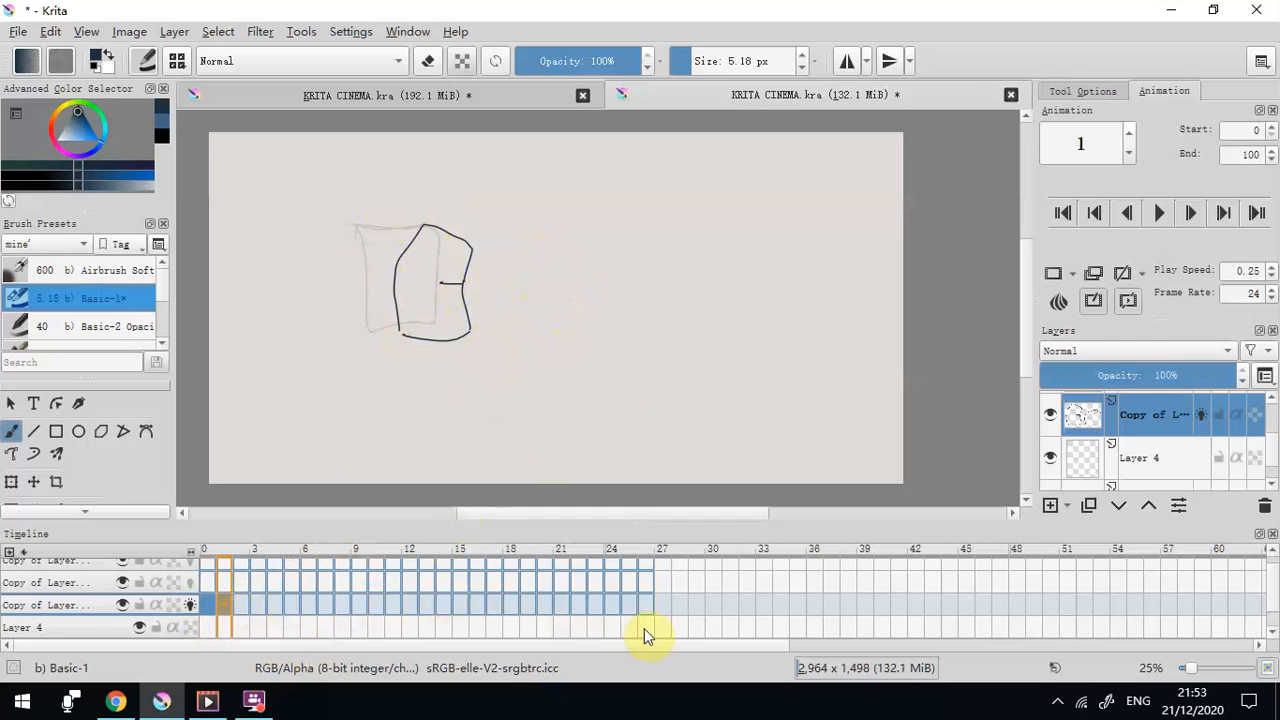
Go to frame 2 and sketch the torso block bending forward over the onion-skinned frames
click(242, 606)
mouse_move(406, 334)
mouse_down()
mouse_move(405, 271)
mouse_move(469, 245)
mouse_move(492, 287)
mouse_move(403, 328)
mouse_move(484, 306)
mouse_up()
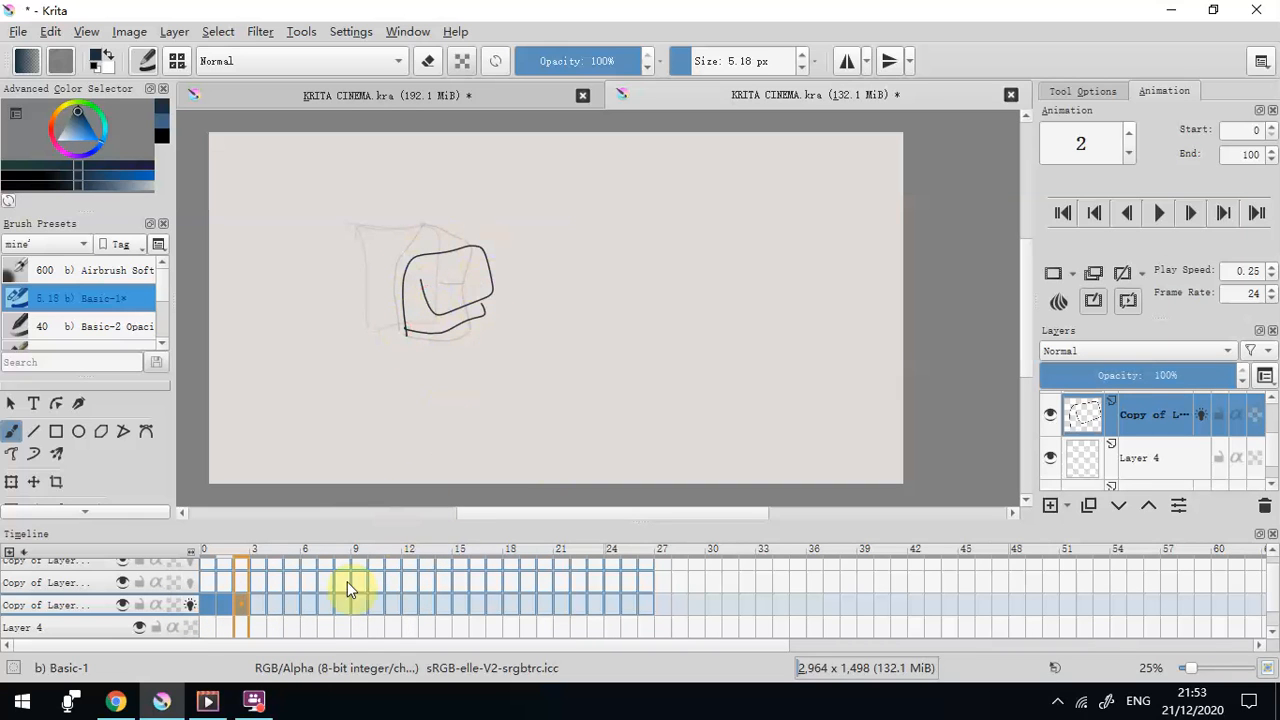
click(249, 612)
mouse_move(249, 617)
mouse_down()
mouse_move(220, 612)
mouse_move(244, 602)
mouse_up()
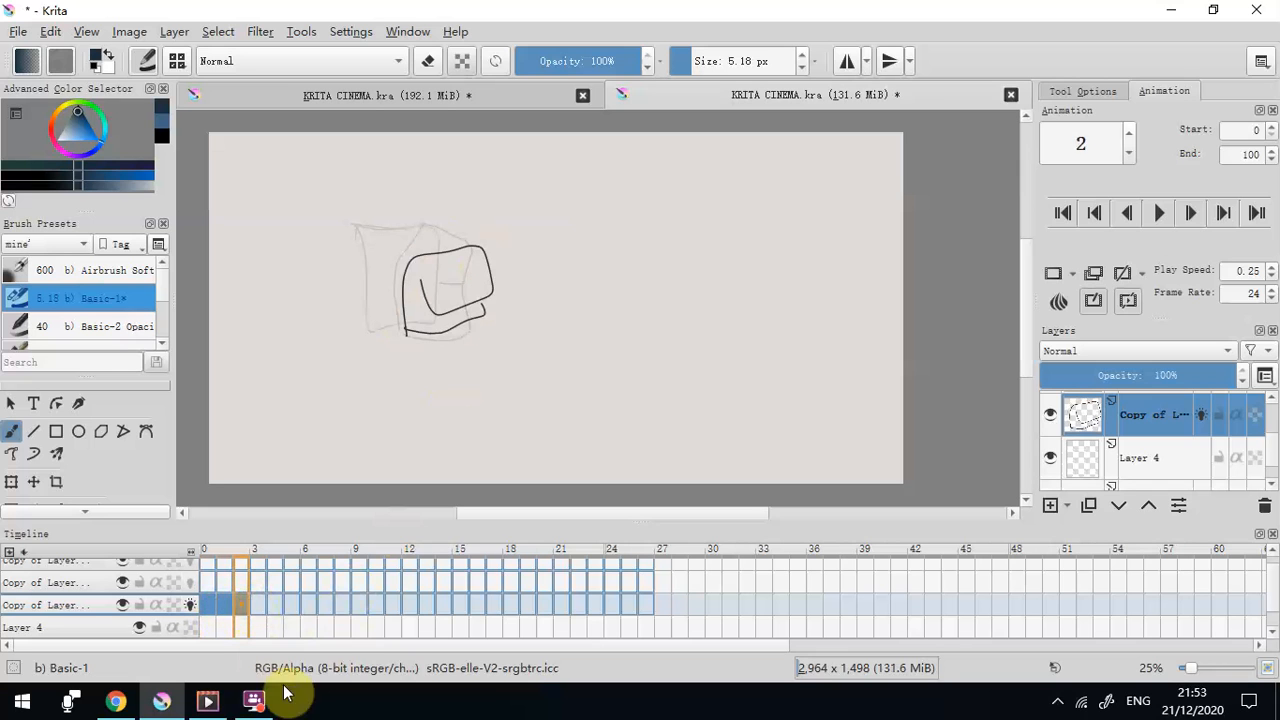
Undo the torso drawings on frames 2 and 1, returning to the rectangular block on frame 0
key(ctrl+z)
key(ctrl+z)
key(ctrl+z)
key(ctrl+z)
key(ctrl+z)
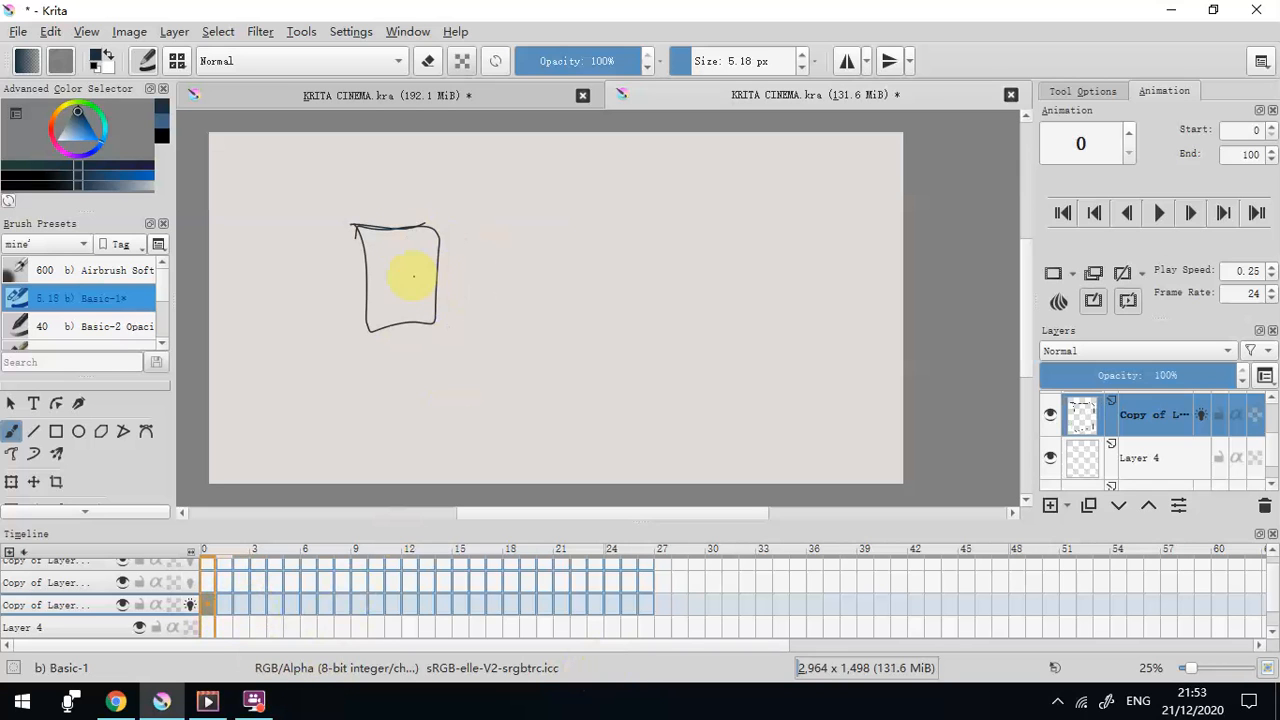
Add an oval head, two simple arm lines and two leg lines to the rectangular torso block
drag(392, 225, 354, 305)
drag(437, 228, 447, 314)
drag(363, 315, 370, 400)
drag(433, 307, 437, 422)
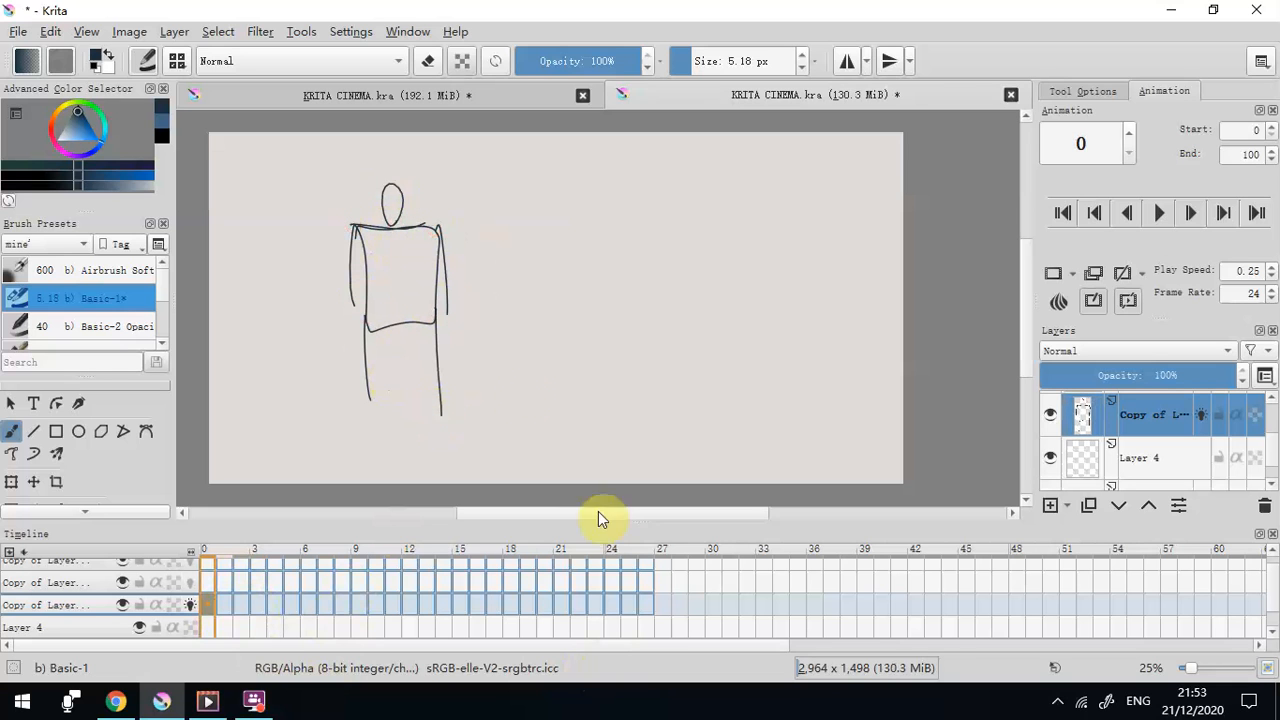
Undo all the block figure's strokes on frame 0
key(ctrl+z)
key(ctrl+z)
key(ctrl+z)
key(ctrl+z)
key(ctrl+z)
key(ctrl+z)
key(ctrl+z)
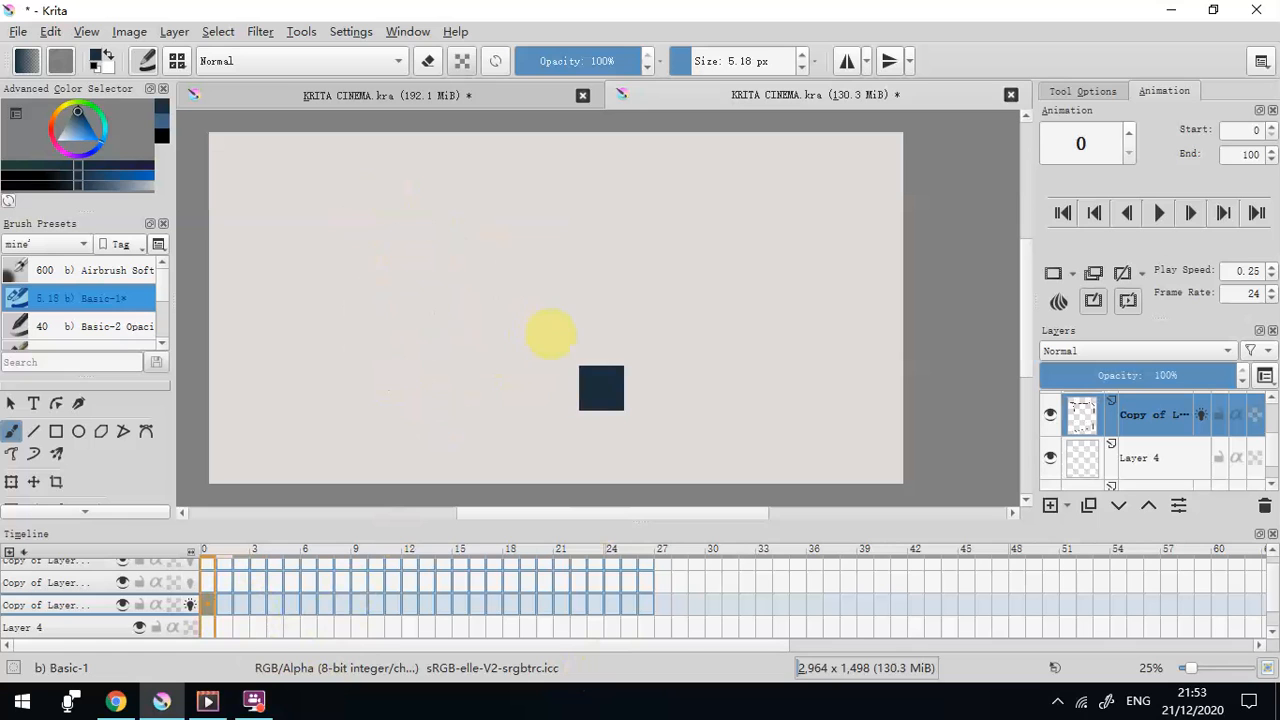
Sketch a figure of three stacked spheres for head, chest and pelvis, joined by a spine line and wrapped with contour lines
mouse_move(416, 234)
mouse_down()
mouse_move(388, 201)
mouse_move(413, 183)
mouse_move(439, 217)
mouse_move(392, 222)
mouse_move(436, 209)
mouse_move(394, 196)
mouse_move(431, 272)
mouse_move(408, 269)
mouse_move(462, 274)
mouse_move(406, 323)
mouse_move(411, 256)
mouse_move(402, 281)
mouse_move(468, 283)
mouse_move(433, 258)
mouse_move(422, 317)
mouse_up()
mouse_move(440, 262)
mouse_down()
mouse_move(422, 325)
mouse_move(433, 402)
mouse_move(404, 386)
mouse_move(457, 366)
mouse_move(460, 392)
mouse_up()
click(220, 295)
Switch the brush colour to blue and mark the head's side plane, both shoulder joints and the hip joint
click(85, 128)
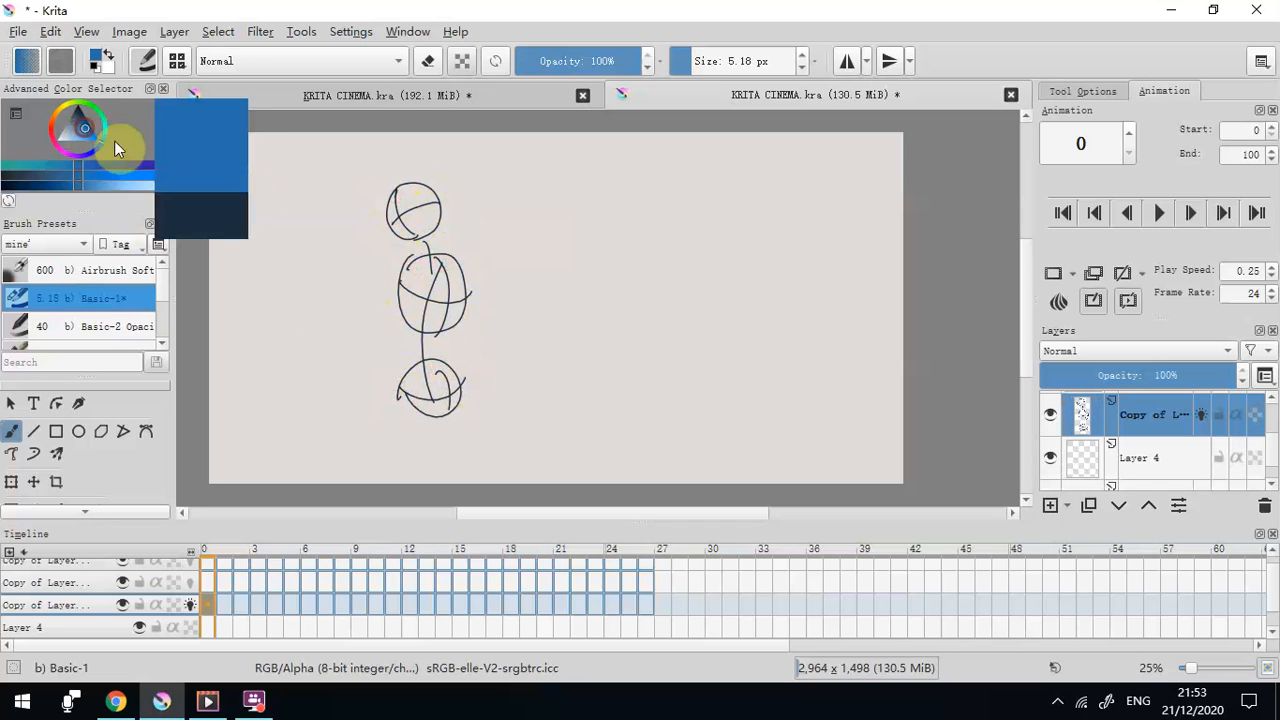
drag(400, 285, 414, 277)
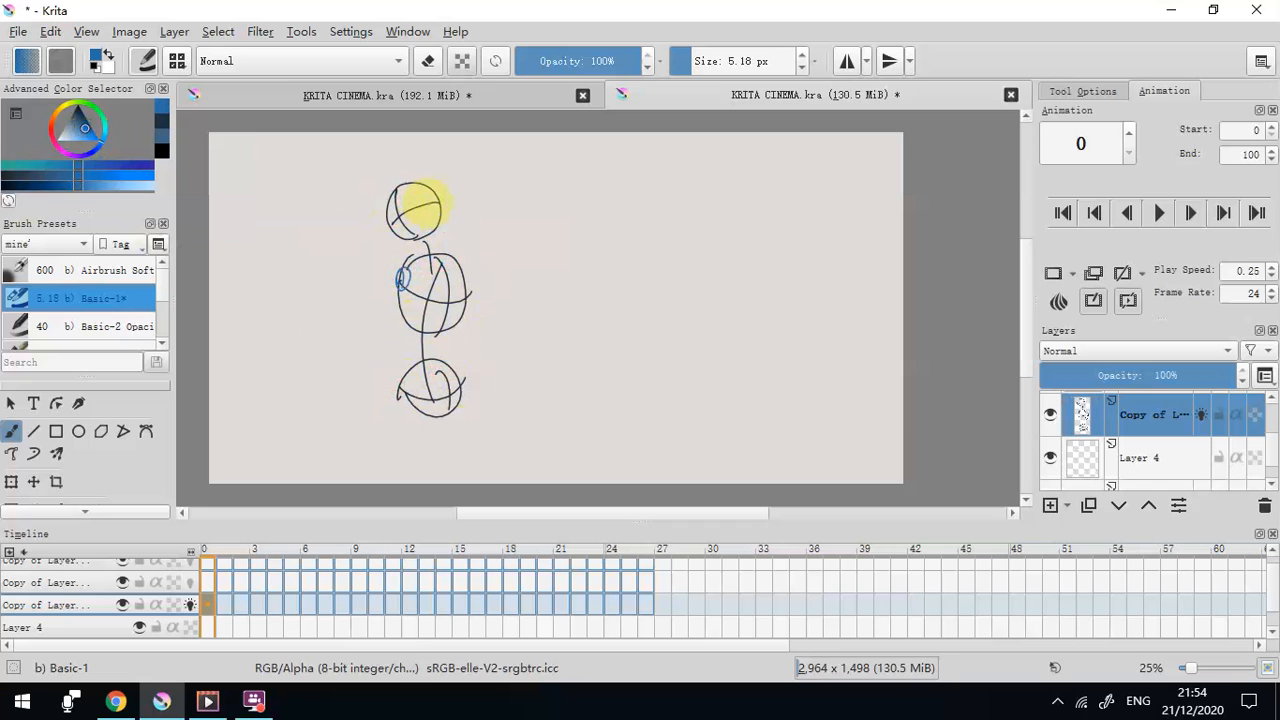
drag(437, 210, 421, 186)
drag(403, 277, 462, 274)
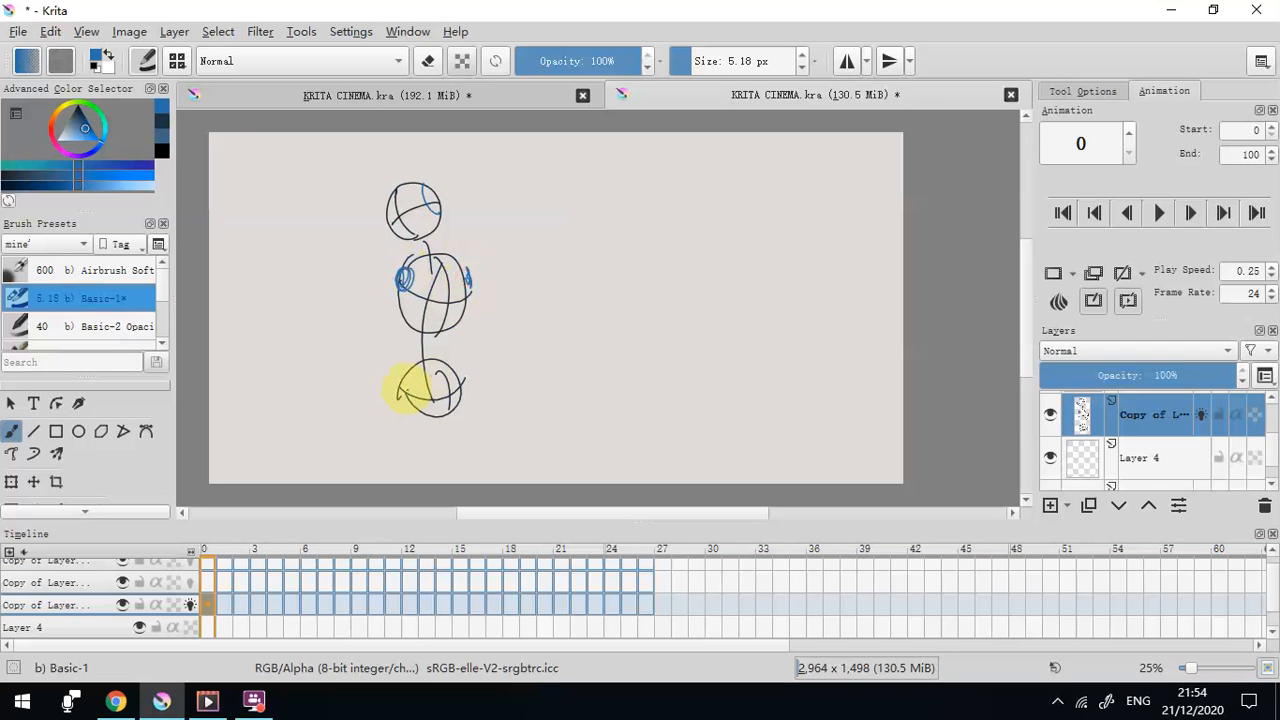
drag(409, 397, 436, 398)
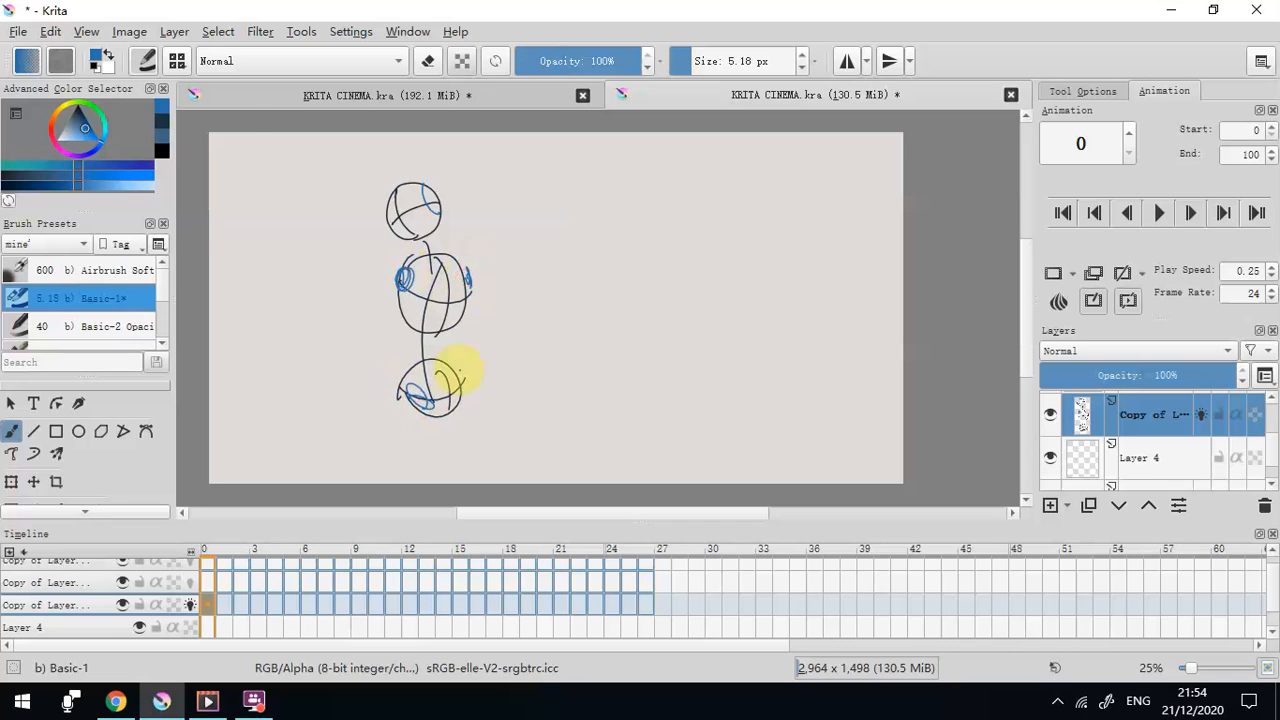
Switch the brush colour to red and draw curved arm lines from both shoulders and a leg line from the hip
drag(54, 127, 79, 131)
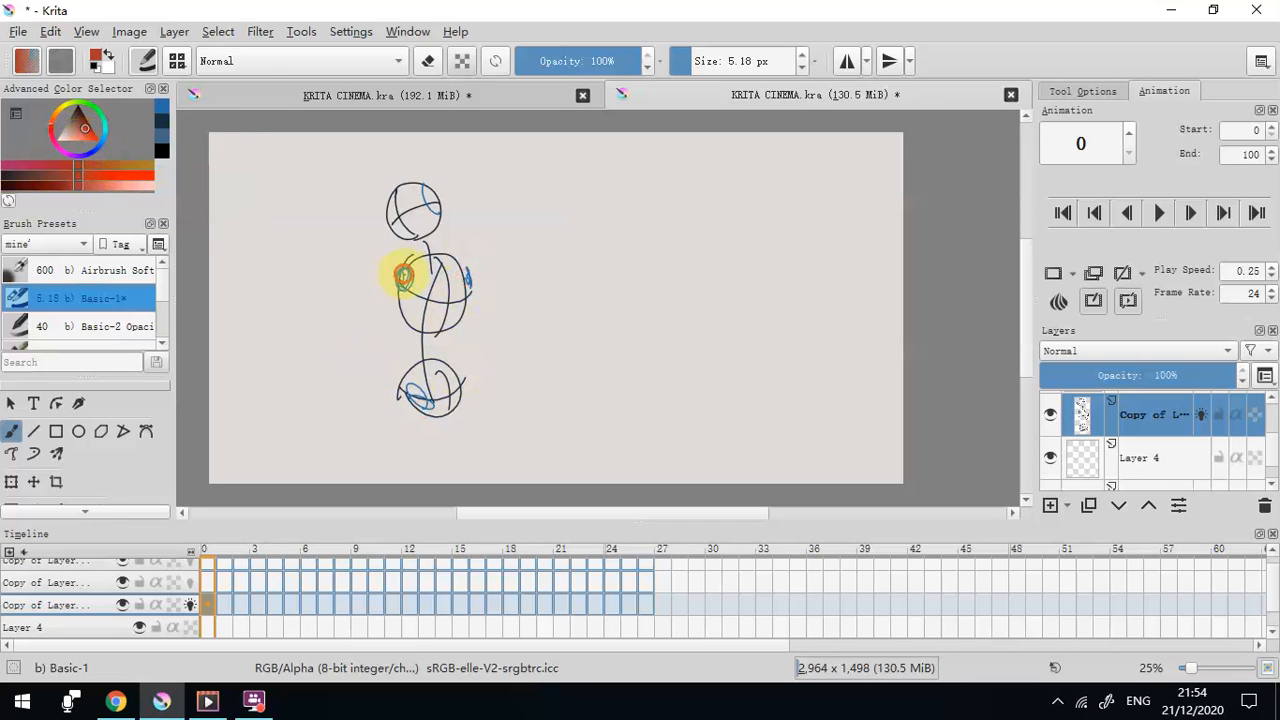
drag(403, 282, 361, 365)
drag(466, 278, 488, 370)
drag(428, 408, 466, 483)
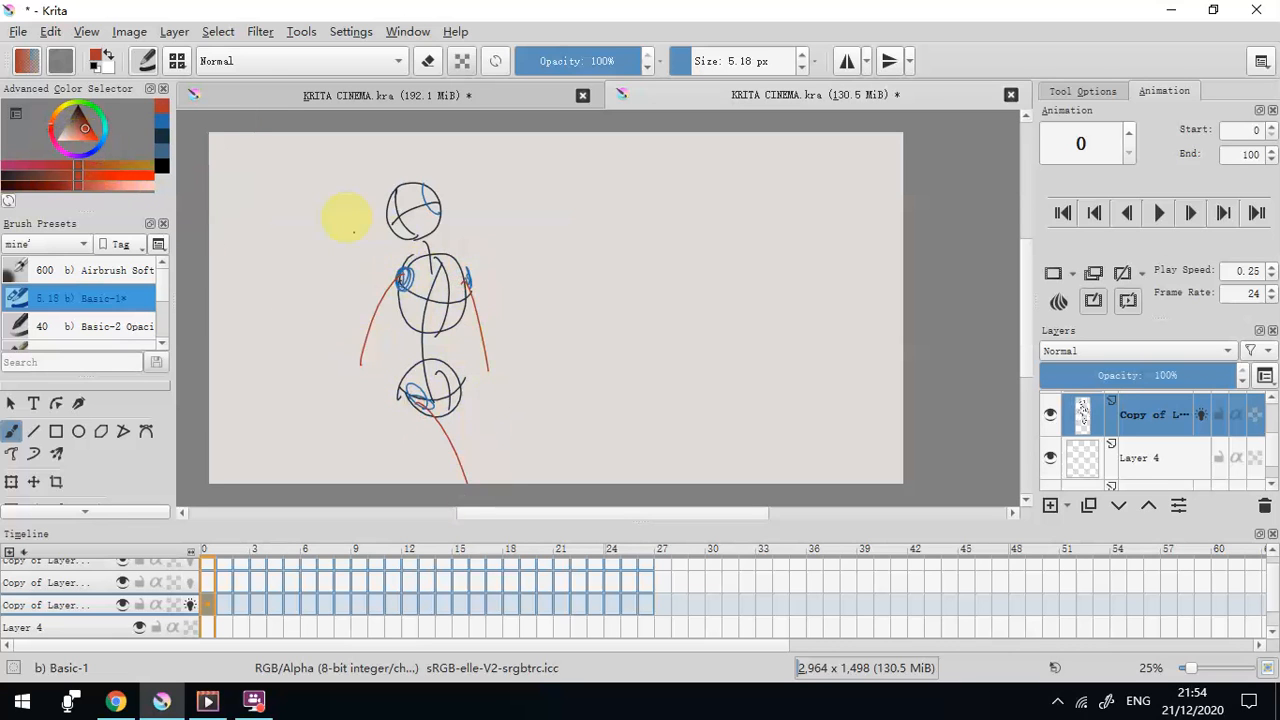
Add small red loops along the head's brow line and delete the sphere figure's layer, selecting the blank Copy of Layer 3
drag(408, 212, 410, 214)
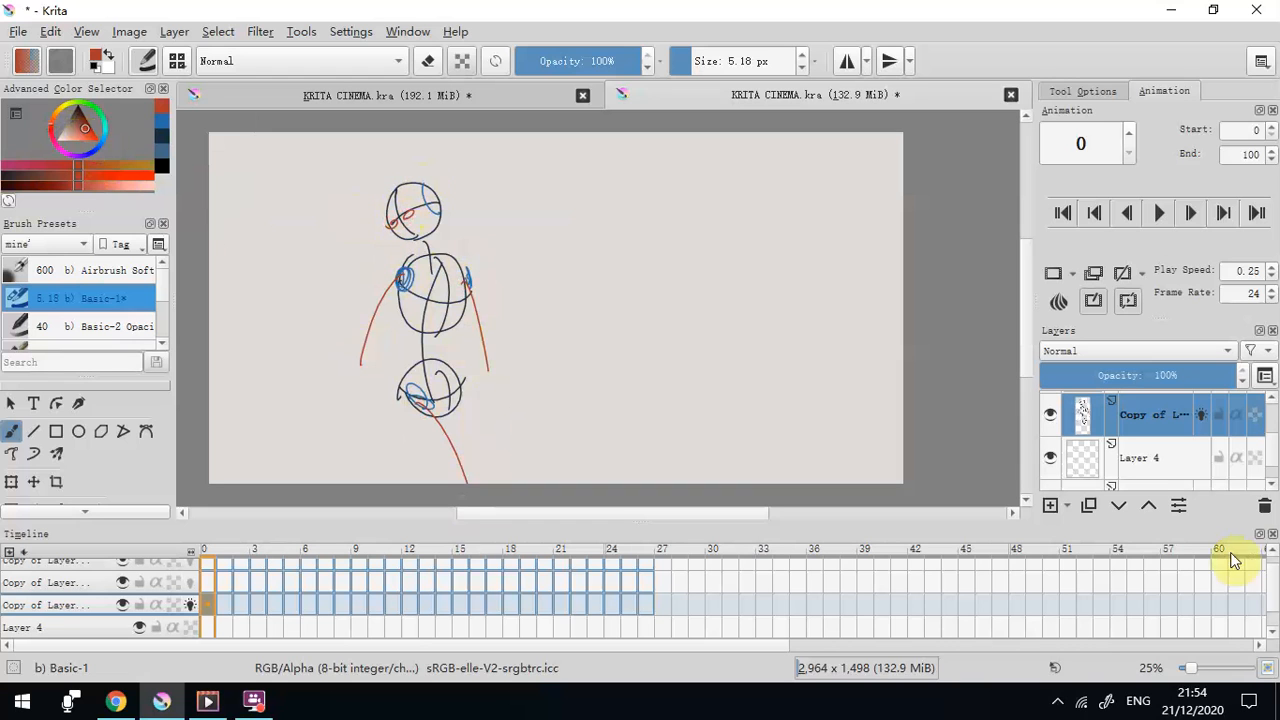
click(1264, 505)
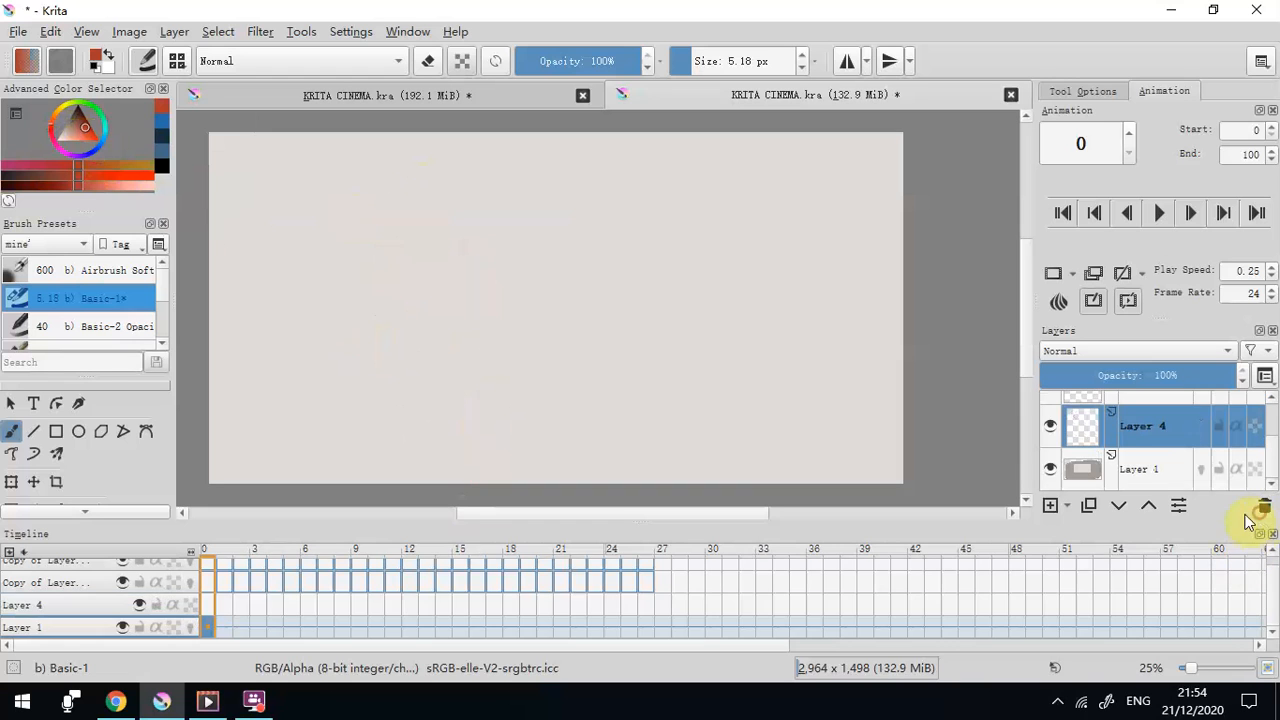
click(1178, 398)
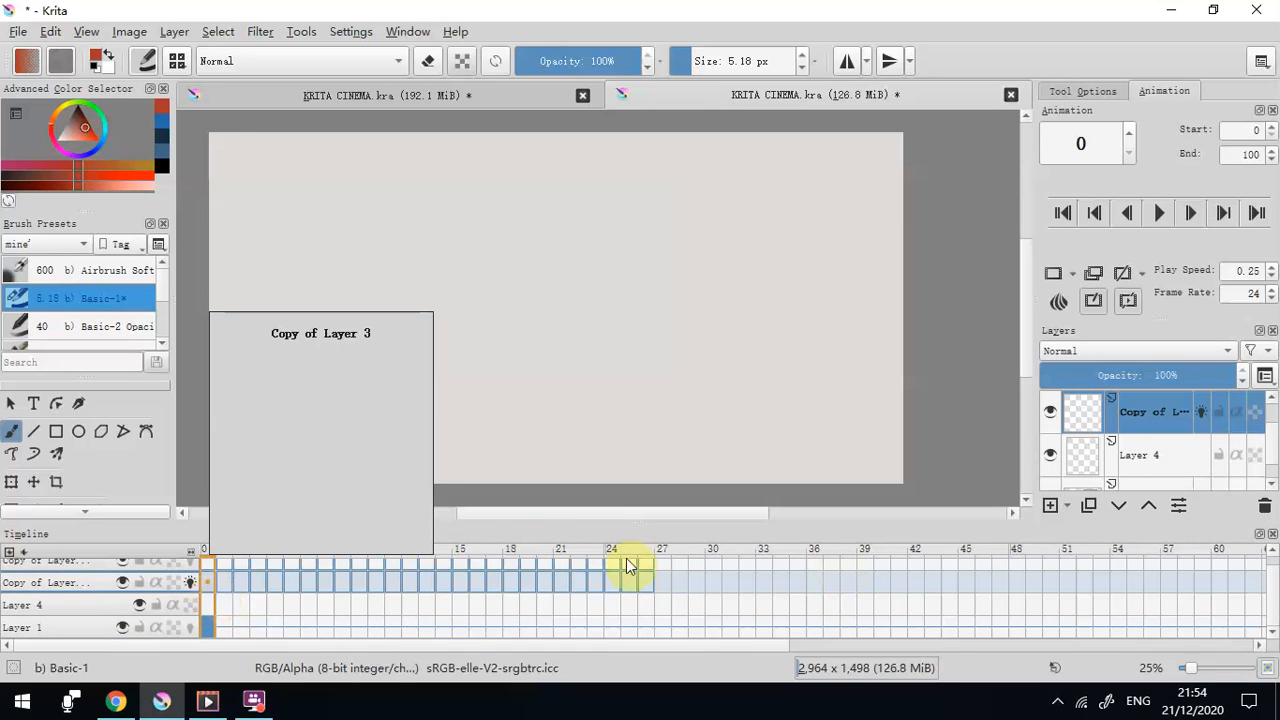
Reset the brush to black and sketch a standing figure with head, torso, striding legs and one arm reaching outward and down
key(d)
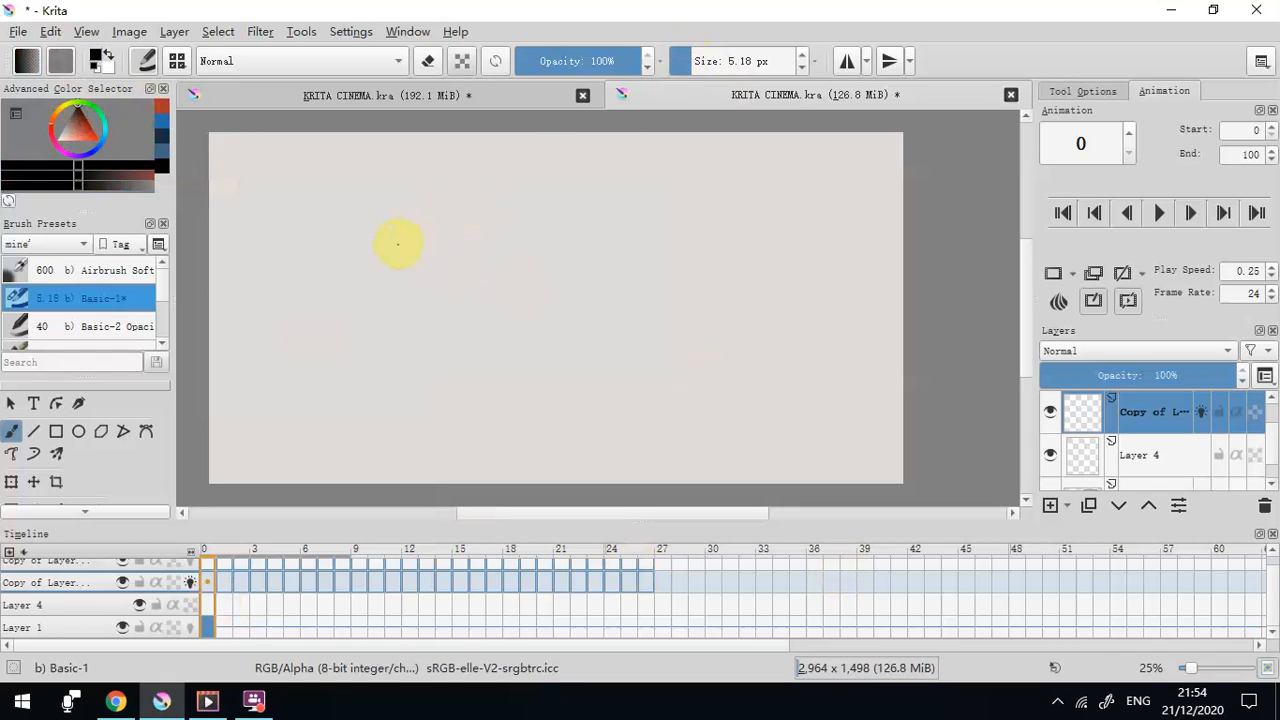
mouse_move(379, 239)
mouse_down()
mouse_move(383, 211)
mouse_move(400, 234)
mouse_move(381, 268)
mouse_move(437, 268)
mouse_move(421, 237)
mouse_move(391, 229)
mouse_move(371, 276)
mouse_move(382, 300)
mouse_move(372, 452)
mouse_move(450, 382)
mouse_up()
mouse_move(367, 379)
mouse_down()
mouse_move(387, 468)
mouse_move(385, 401)
mouse_up()
drag(378, 485, 390, 393)
mouse_move(377, 434)
mouse_down()
mouse_move(420, 379)
mouse_move(484, 484)
mouse_up()
drag(432, 369, 474, 484)
drag(413, 240, 499, 316)
drag(420, 273, 540, 356)
mouse_move(363, 262)
mouse_down()
mouse_move(358, 350)
mouse_move(374, 288)
mouse_up()
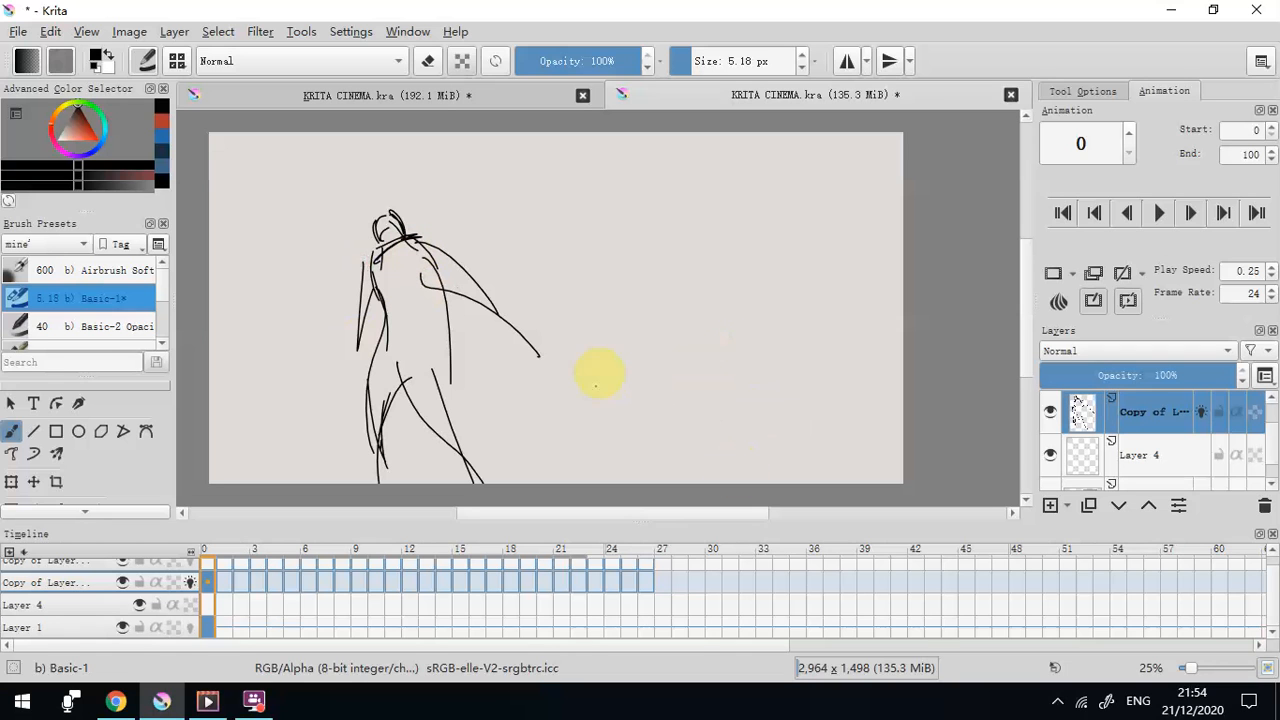
Switch the brush to red and mark the figure's torso centre line, shoulder joint and hip ellipse
click(129, 180)
drag(388, 218, 401, 380)
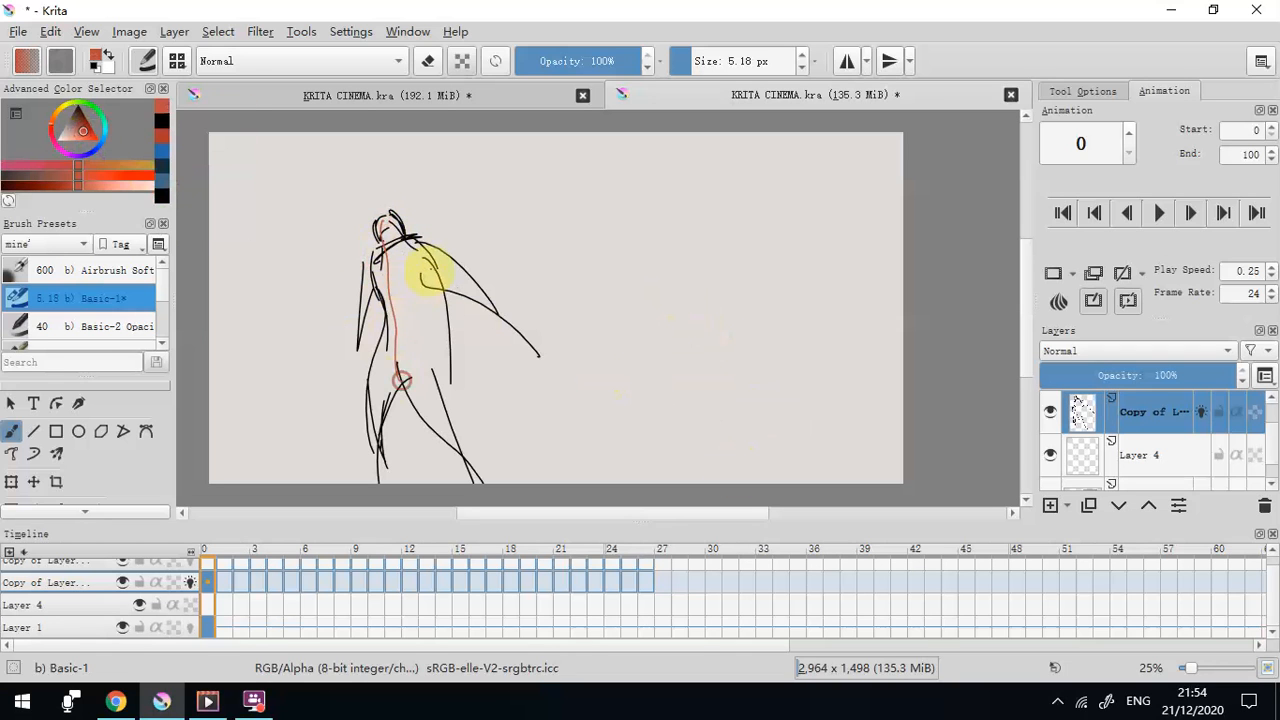
mouse_move(422, 277)
mouse_down()
mouse_move(423, 266)
mouse_move(428, 280)
mouse_up()
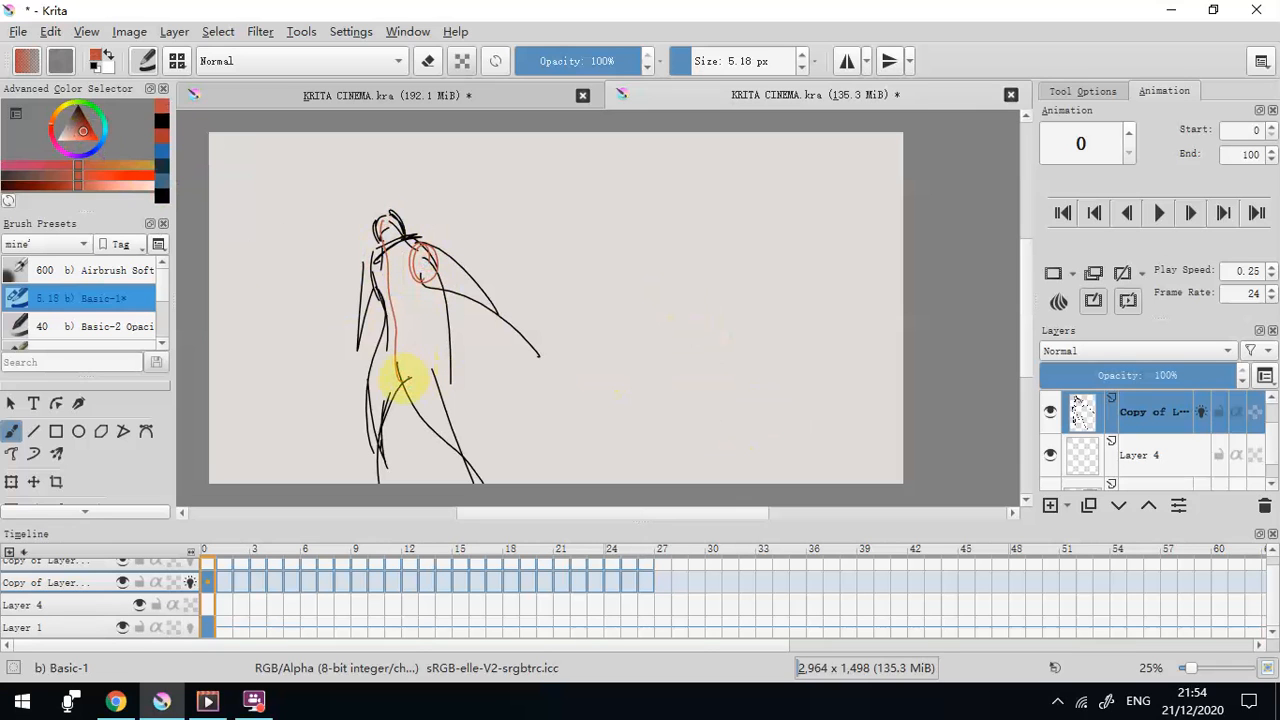
mouse_move(402, 378)
mouse_down()
mouse_move(443, 343)
mouse_move(400, 371)
mouse_move(450, 355)
mouse_up()
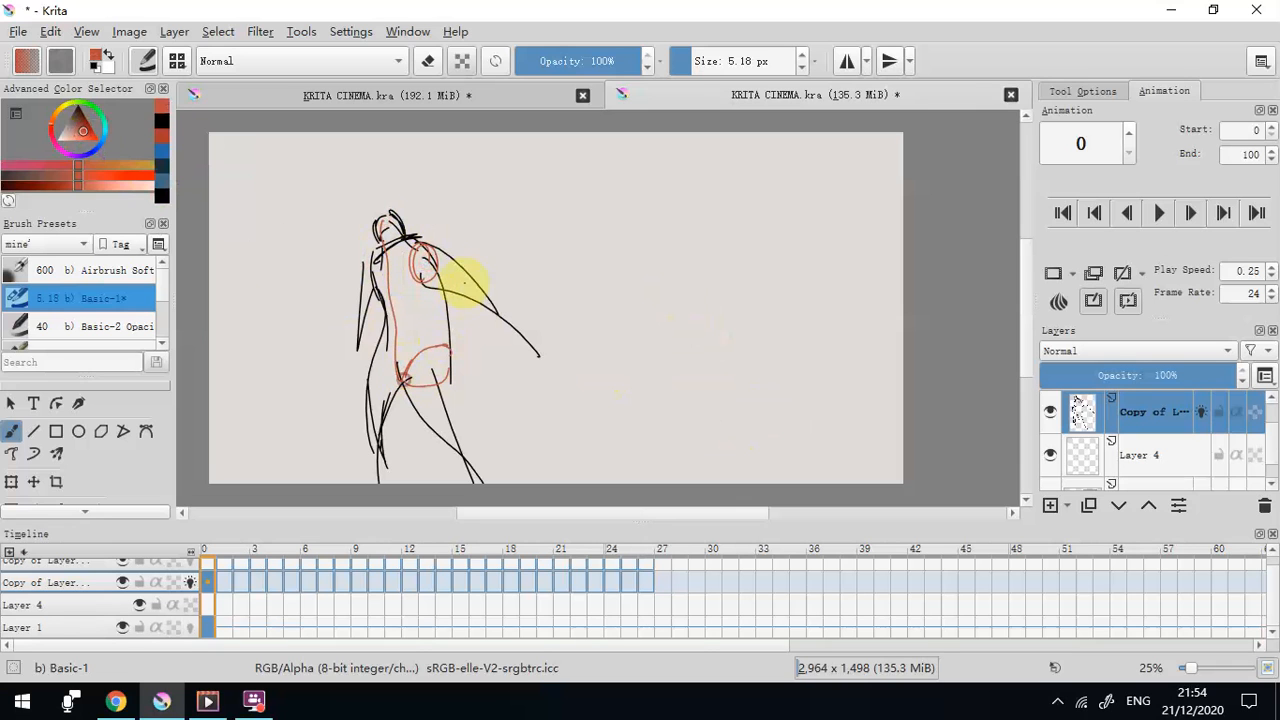
Switch the brush to black and sketch a second figure's head curve, curved torso and oval thigh beside the first figure
click(96, 127)
mouse_move(632, 243)
mouse_down()
mouse_move(712, 214)
mouse_move(667, 209)
mouse_move(648, 272)
mouse_up()
mouse_move(648, 272)
mouse_down()
mouse_move(642, 353)
mouse_move(706, 346)
mouse_up()
drag(713, 213, 708, 348)
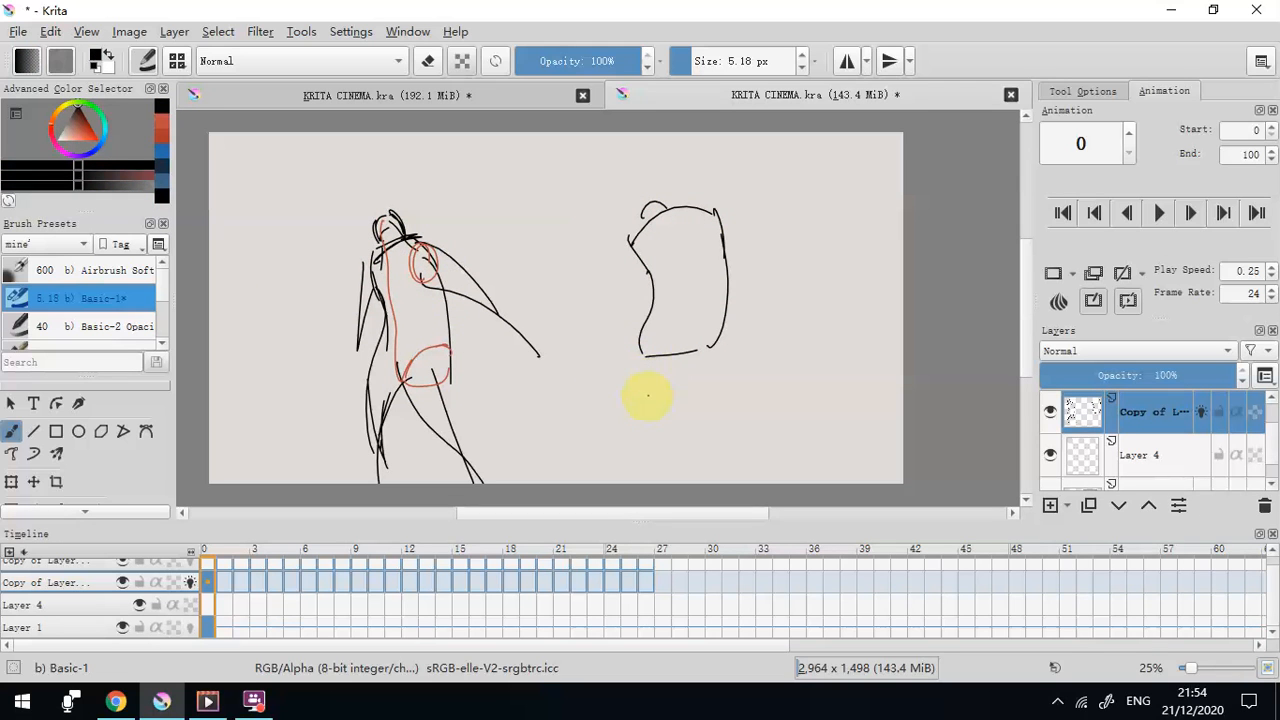
drag(646, 420, 644, 380)
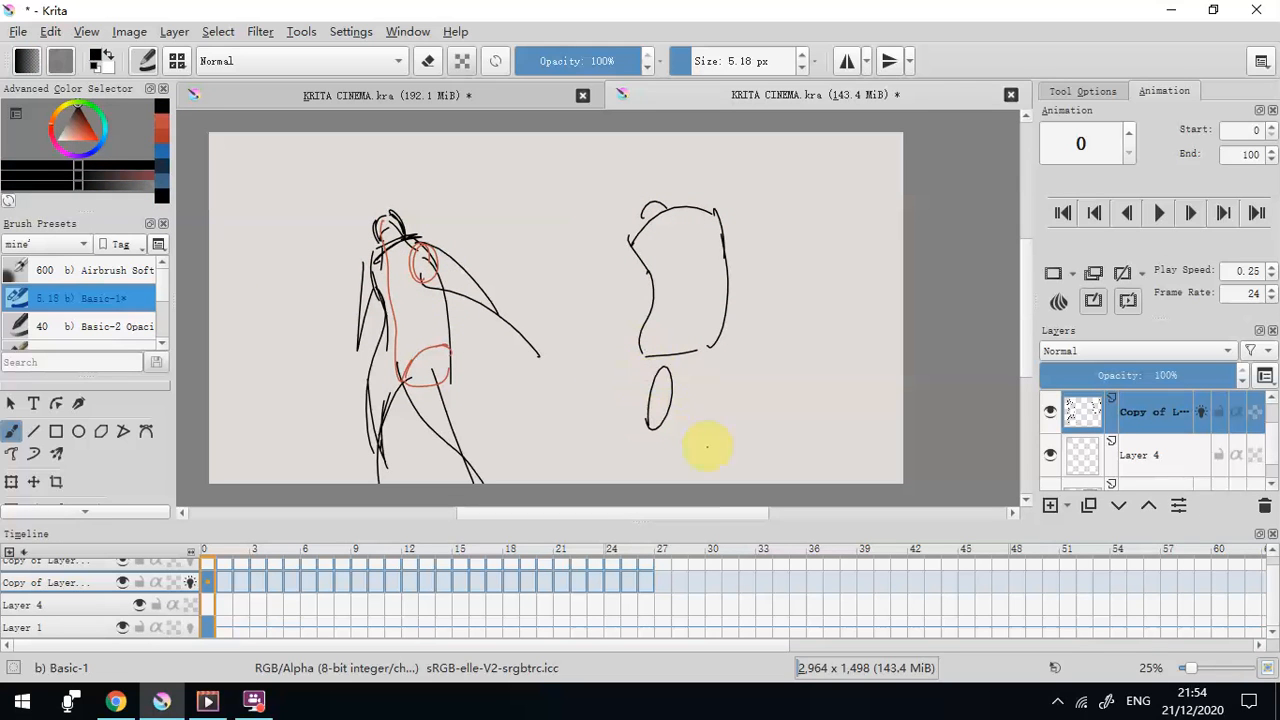
Add the hip edges, a dotted centre line down the torso and short dashes across the waist of the second figure
mouse_move(648, 308)
mouse_down()
mouse_move(680, 358)
mouse_move(716, 347)
mouse_up()
drag(674, 214, 698, 345)
drag(660, 290, 700, 272)
drag(708, 282, 713, 288)
drag(716, 288, 722, 283)
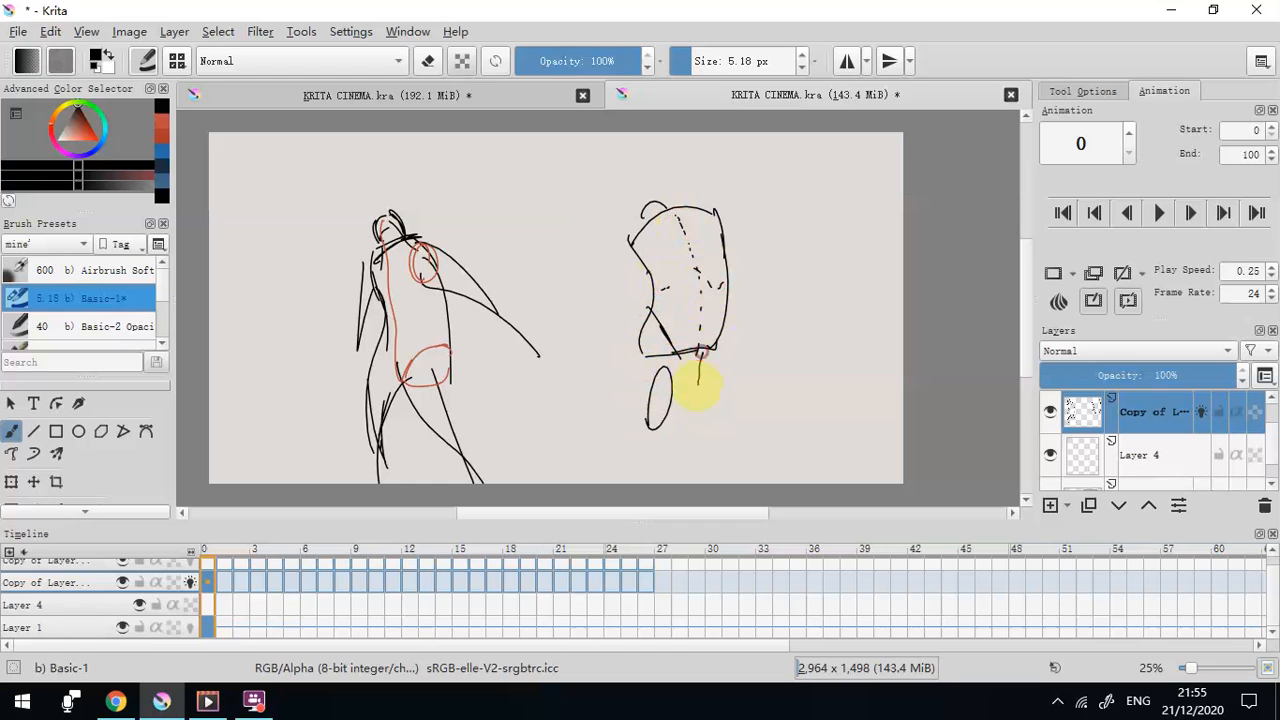
Draw the second figure's straight supporting leg, tapering from the hip to the foot
drag(697, 441, 701, 479)
drag(675, 356, 682, 400)
drag(685, 414, 696, 439)
drag(712, 360, 699, 476)
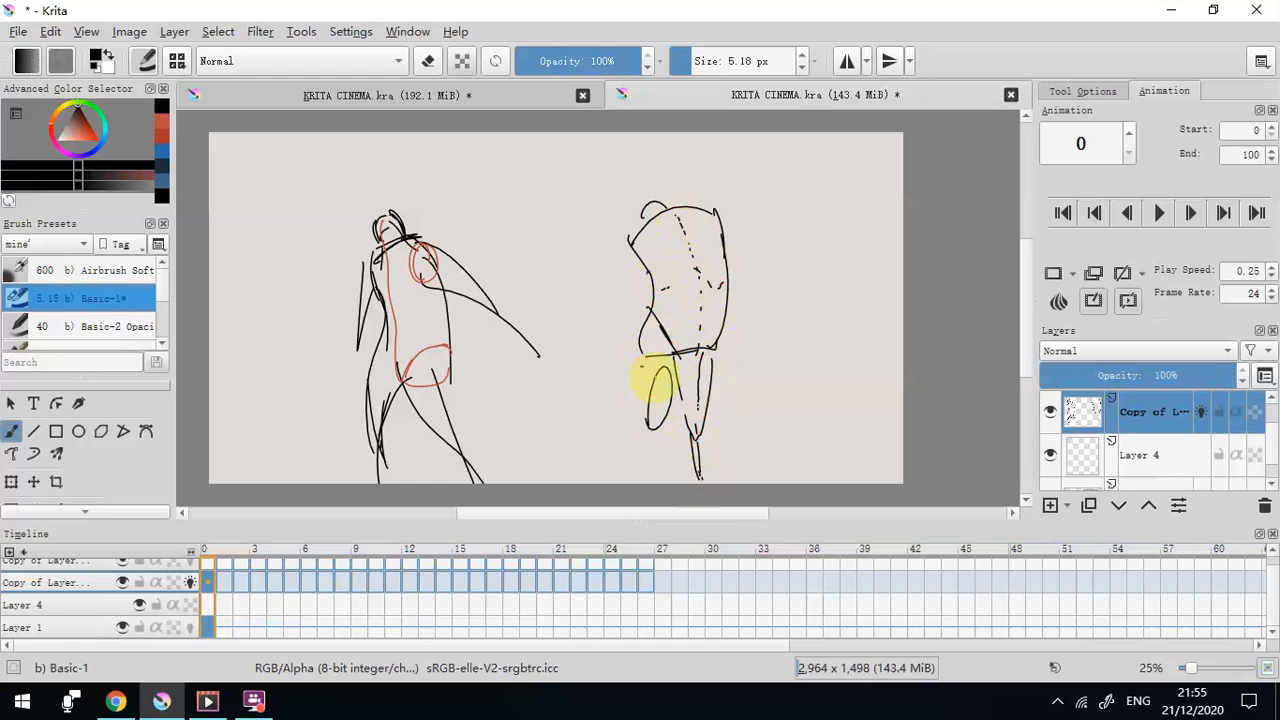
Round off the top of the second figure's bent leg and reinforce the crossing hip lines
mouse_move(638, 361)
mouse_down()
mouse_move(651, 343)
mouse_move(662, 365)
mouse_up()
mouse_move(651, 314)
mouse_down()
mouse_move(643, 374)
mouse_move(668, 362)
mouse_up()
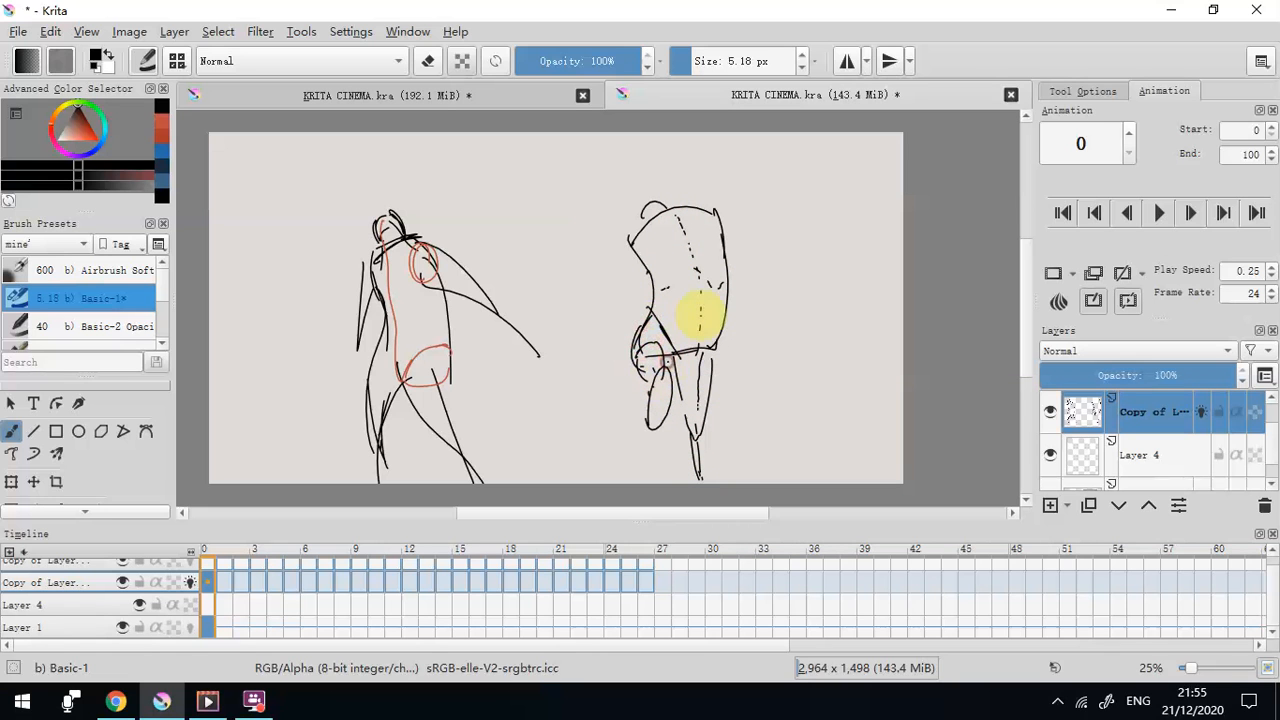
mouse_move(634, 318)
mouse_down()
mouse_move(668, 351)
mouse_move(699, 352)
mouse_up()
drag(656, 346, 719, 341)
mouse_move(651, 316)
mouse_down()
mouse_move(673, 349)
mouse_move(651, 318)
mouse_up()
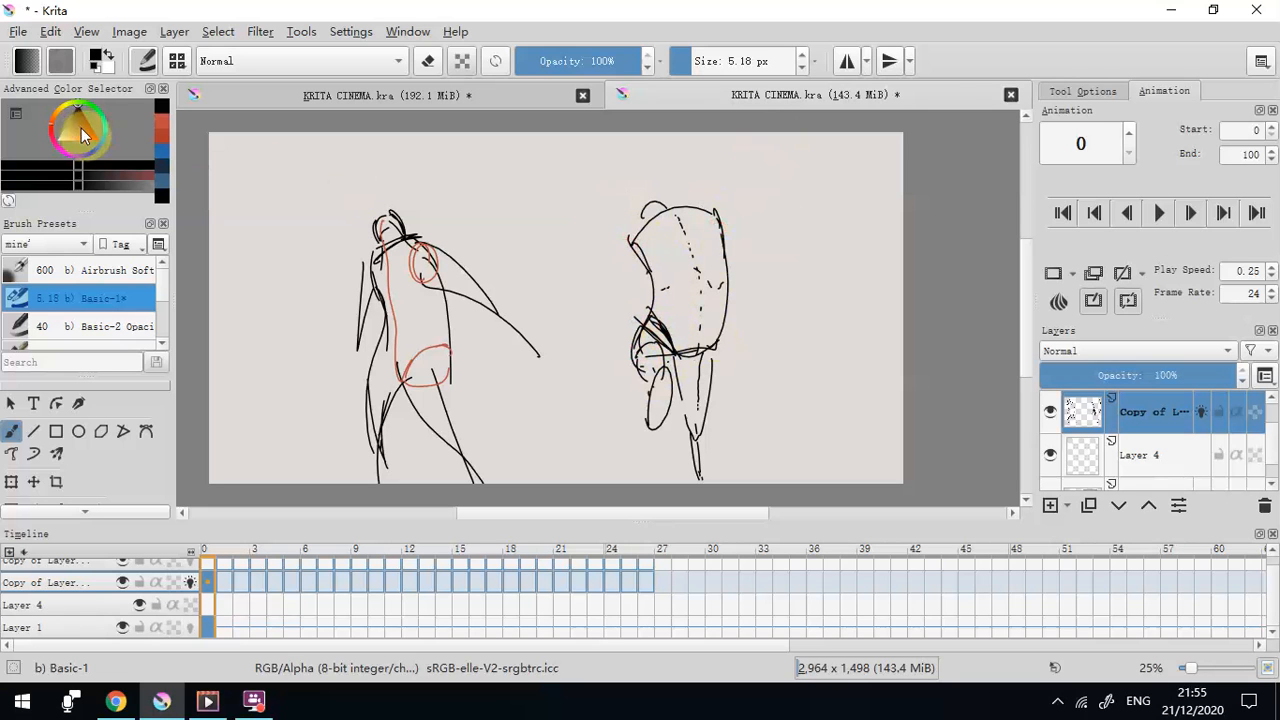
Draw short arms with small looped hands from both shoulders of the second figure
drag(716, 211, 767, 269)
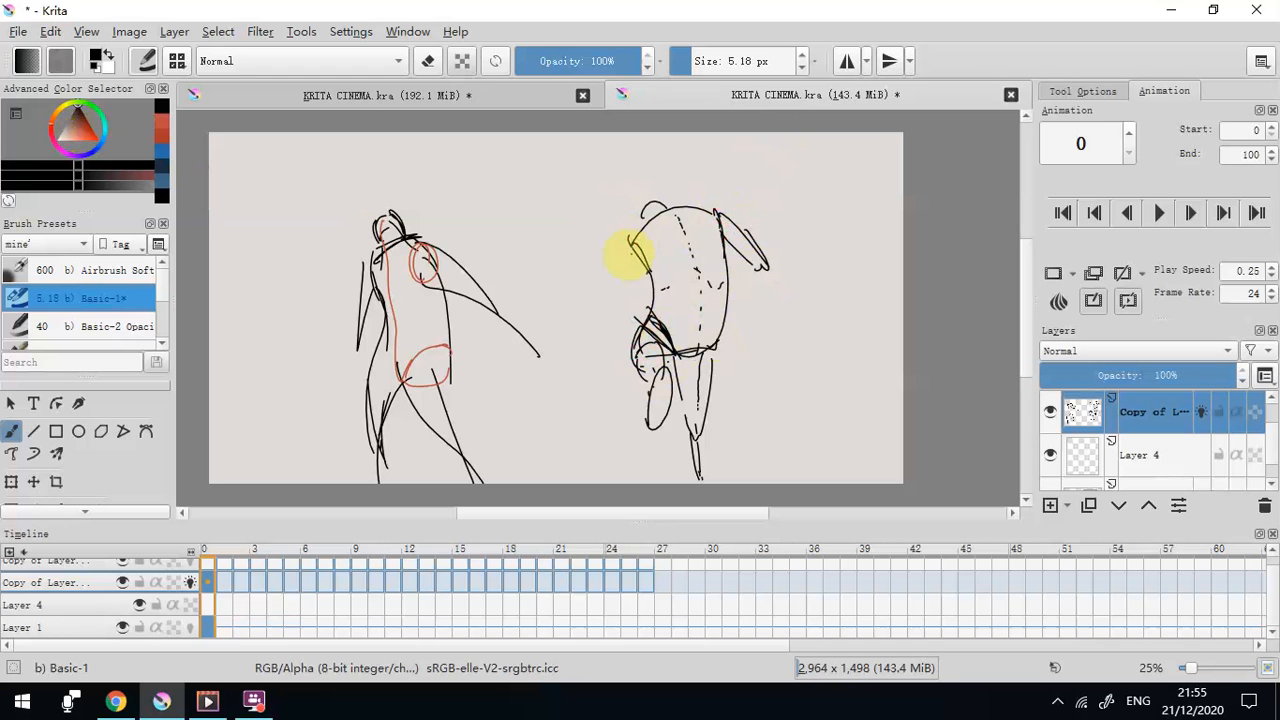
drag(629, 249, 625, 284)
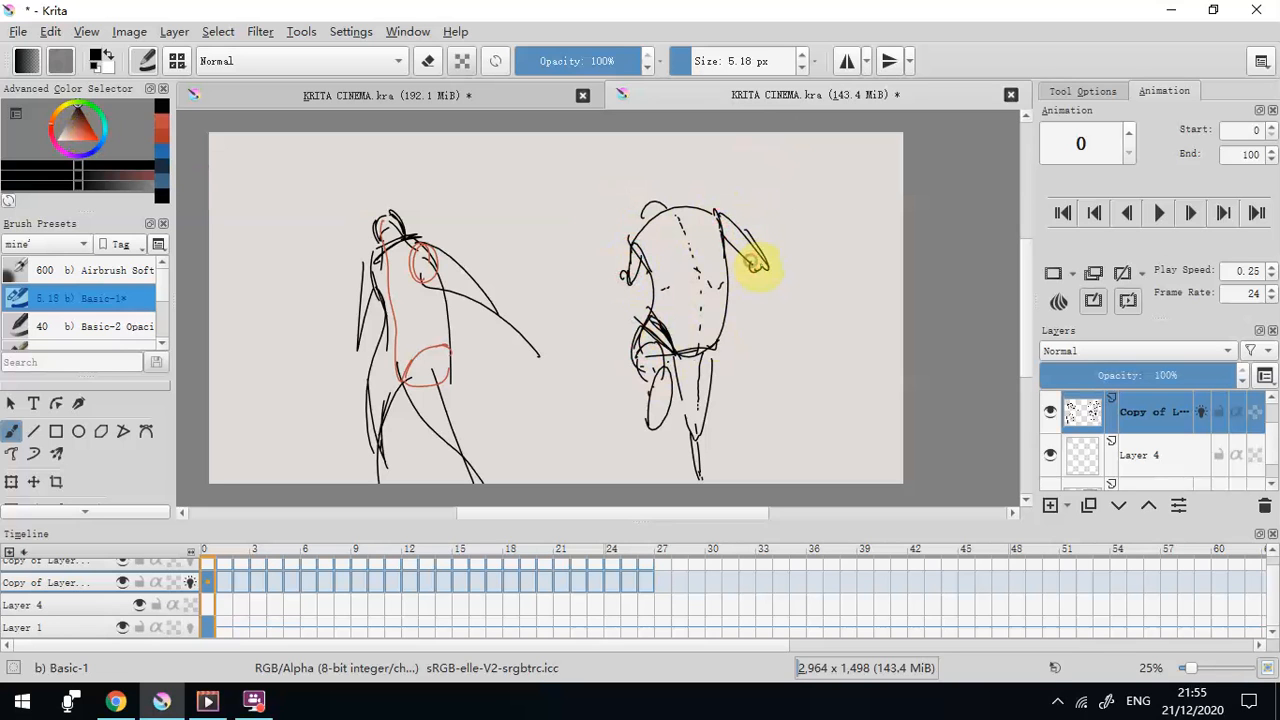
drag(748, 266, 760, 268)
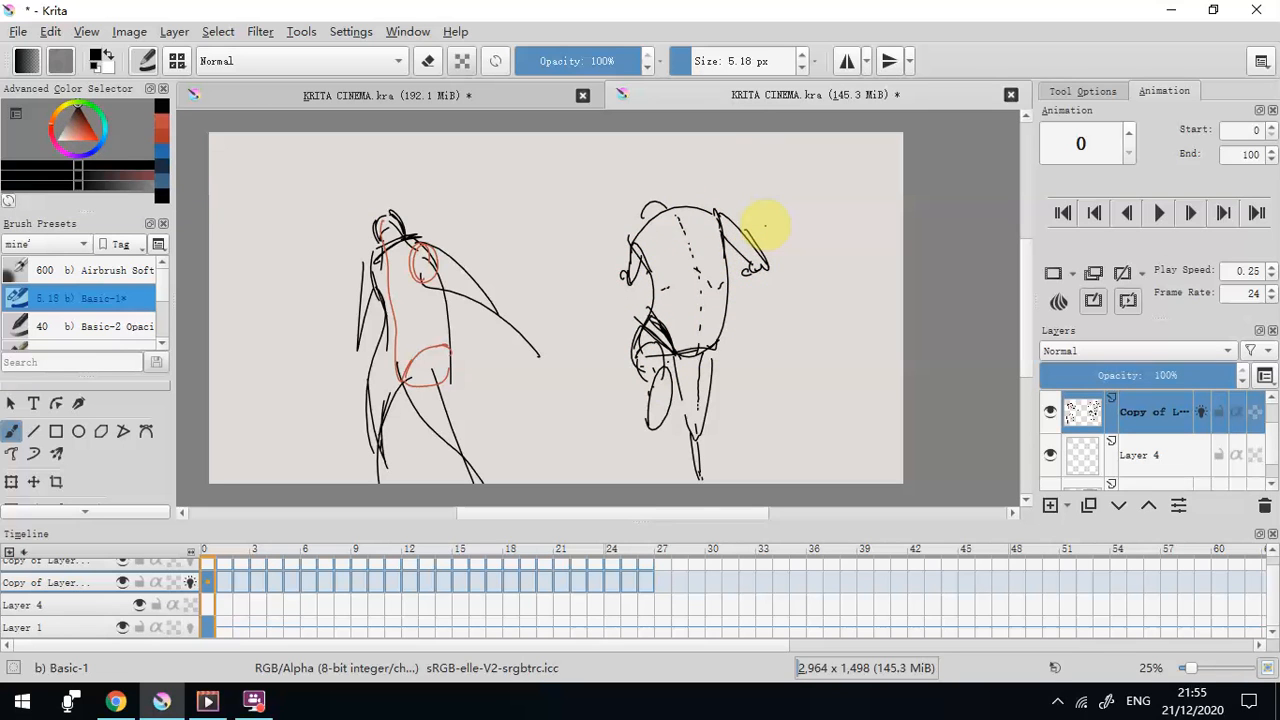
Switch the brush to red and trace the second figure's centre line, shoulder sockets and both hip edges
click(100, 152)
drag(674, 210, 699, 352)
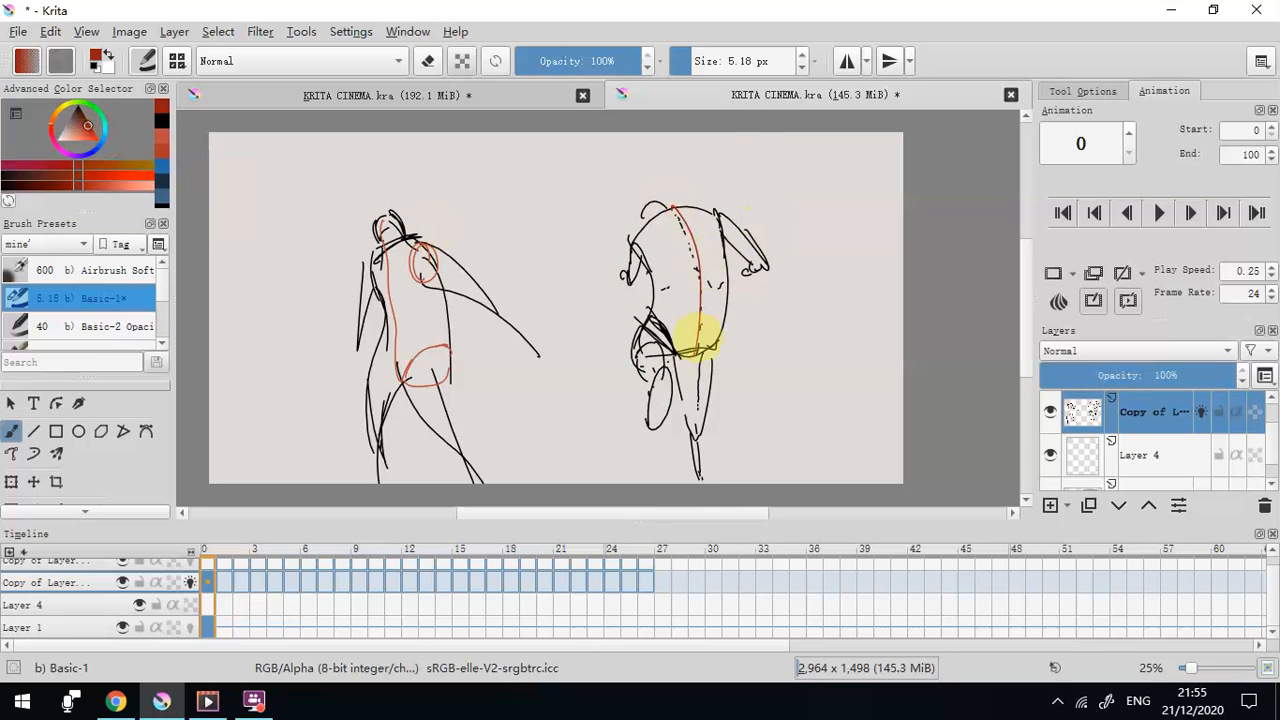
drag(632, 240, 644, 254)
mouse_move(653, 332)
mouse_down()
mouse_move(648, 320)
mouse_move(683, 354)
mouse_move(716, 346)
mouse_up()
drag(635, 243, 648, 268)
drag(717, 213, 722, 250)
drag(700, 352, 726, 336)
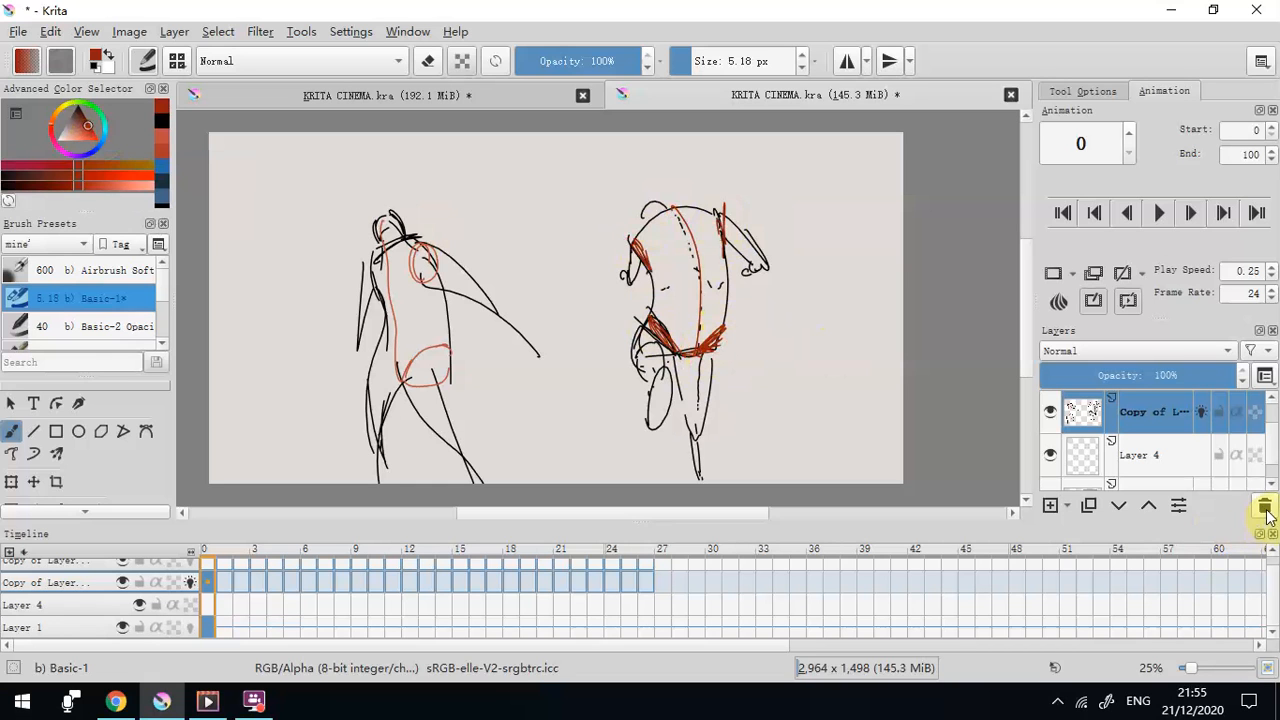
Delete the layer with the two figures and duplicate the blank frame layer several times, selecting the copy directly above Layer 4
click(1265, 508)
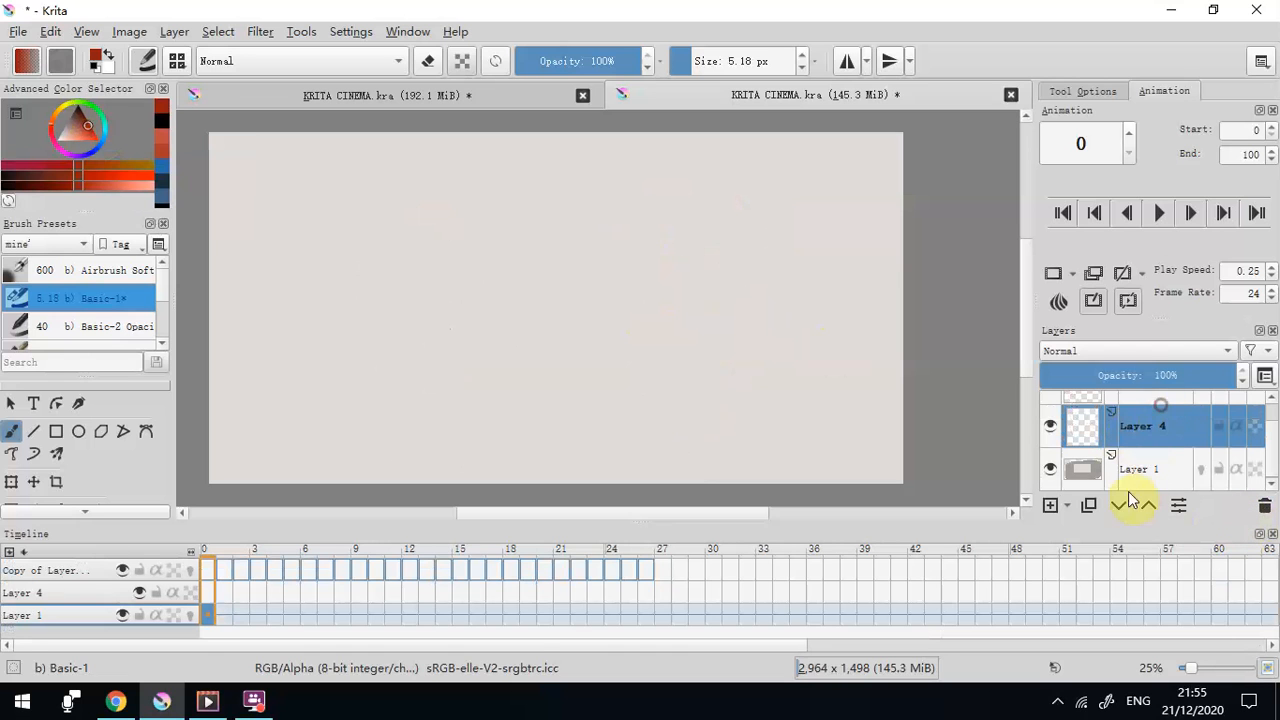
click(1160, 402)
click(1088, 505)
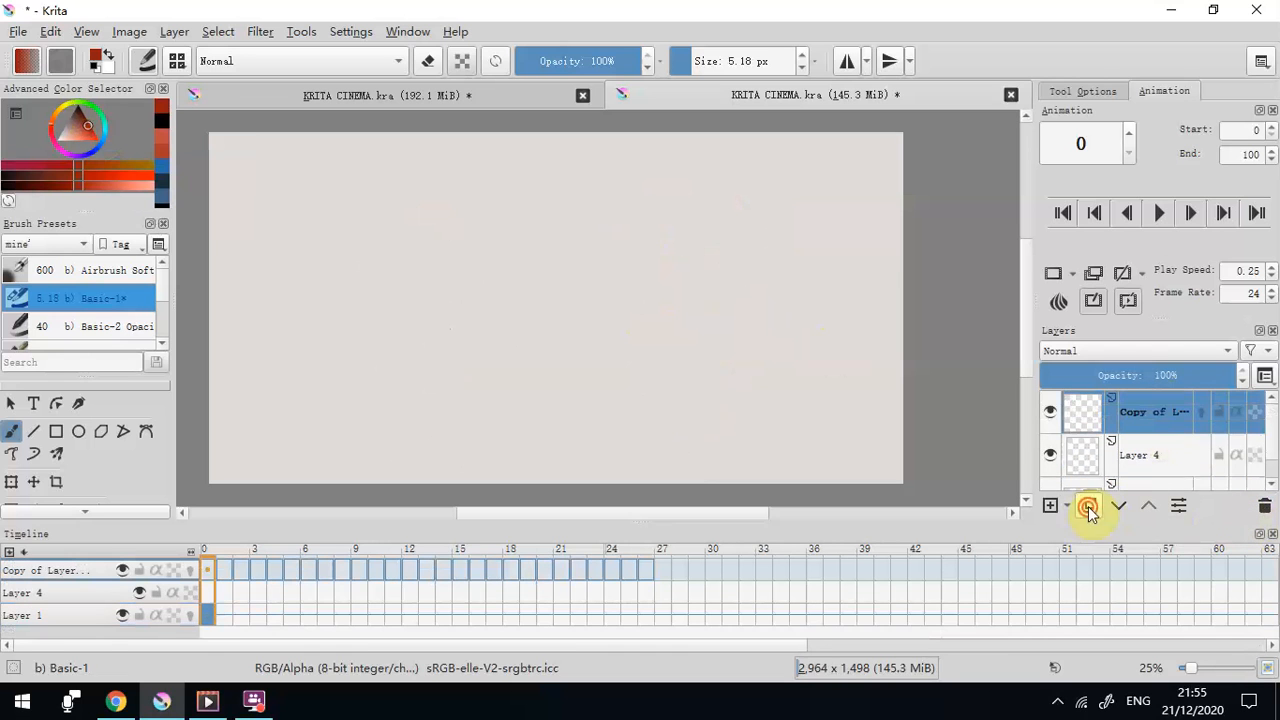
click(1170, 485)
drag(1272, 423, 1276, 460)
click(1162, 430)
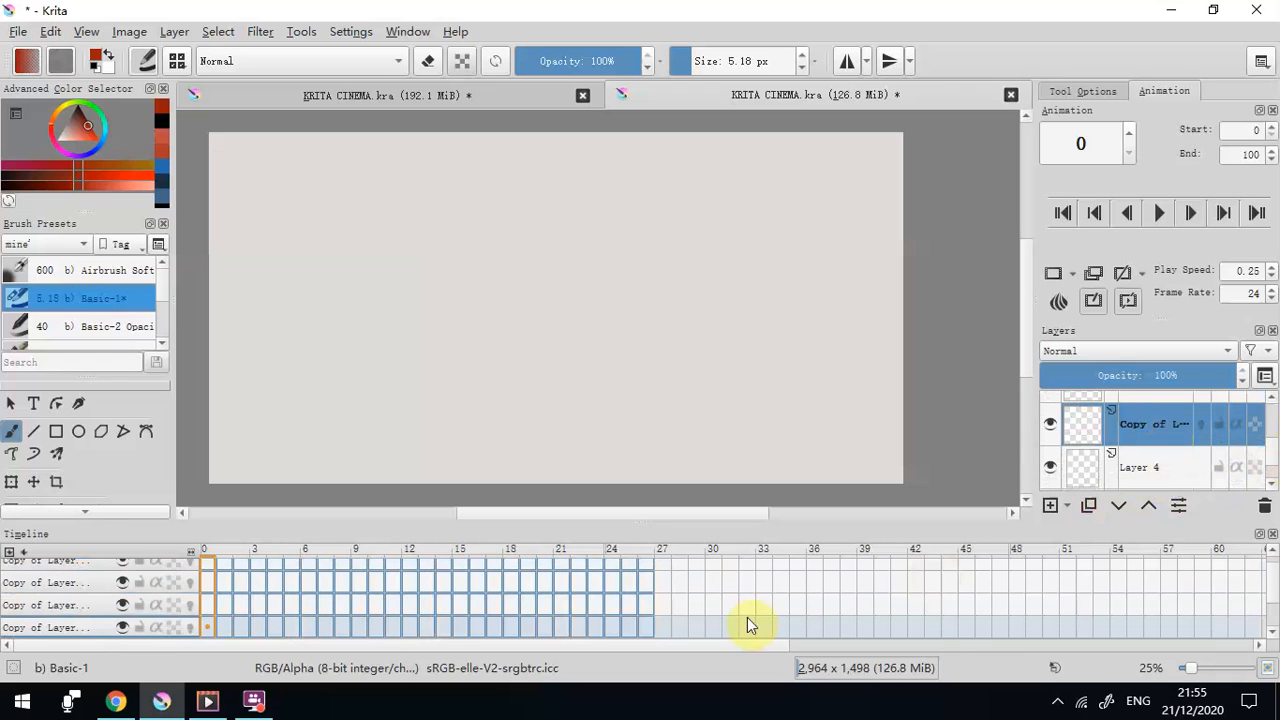
Switch the brush to blue and sketch three head-and-torso shapes across the canvas, each bent differently
click(80, 116)
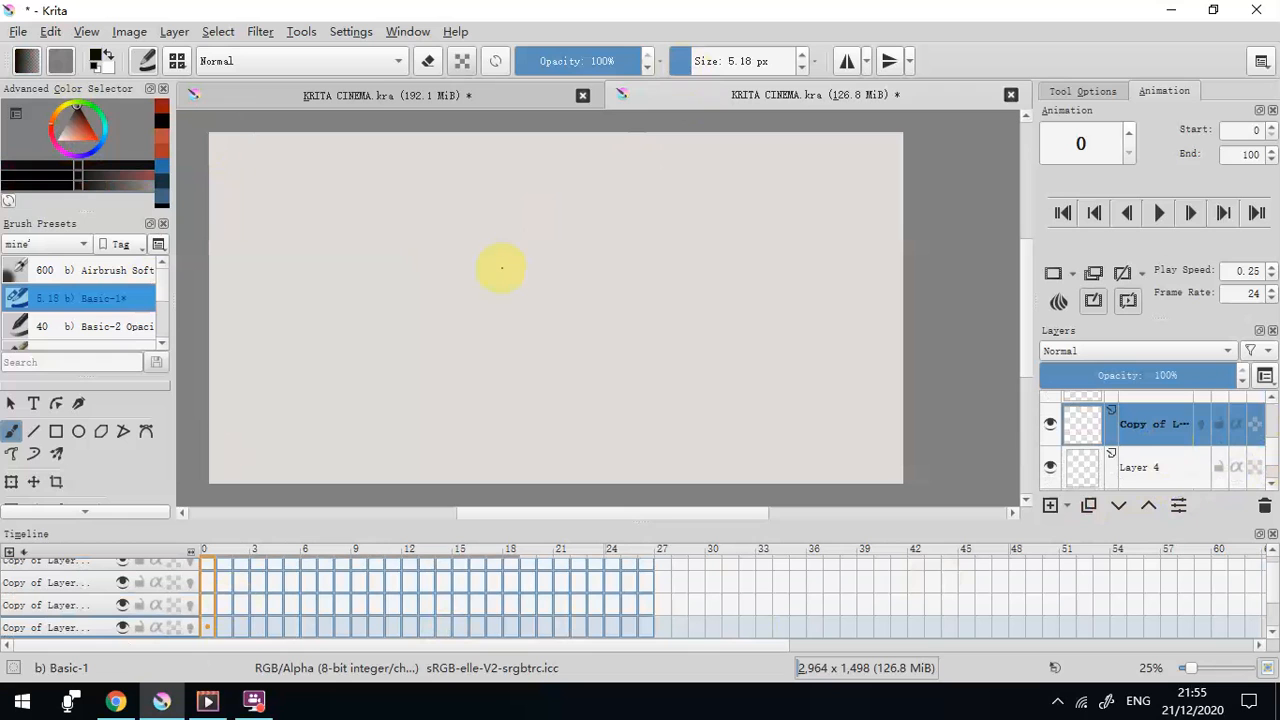
click(161, 166)
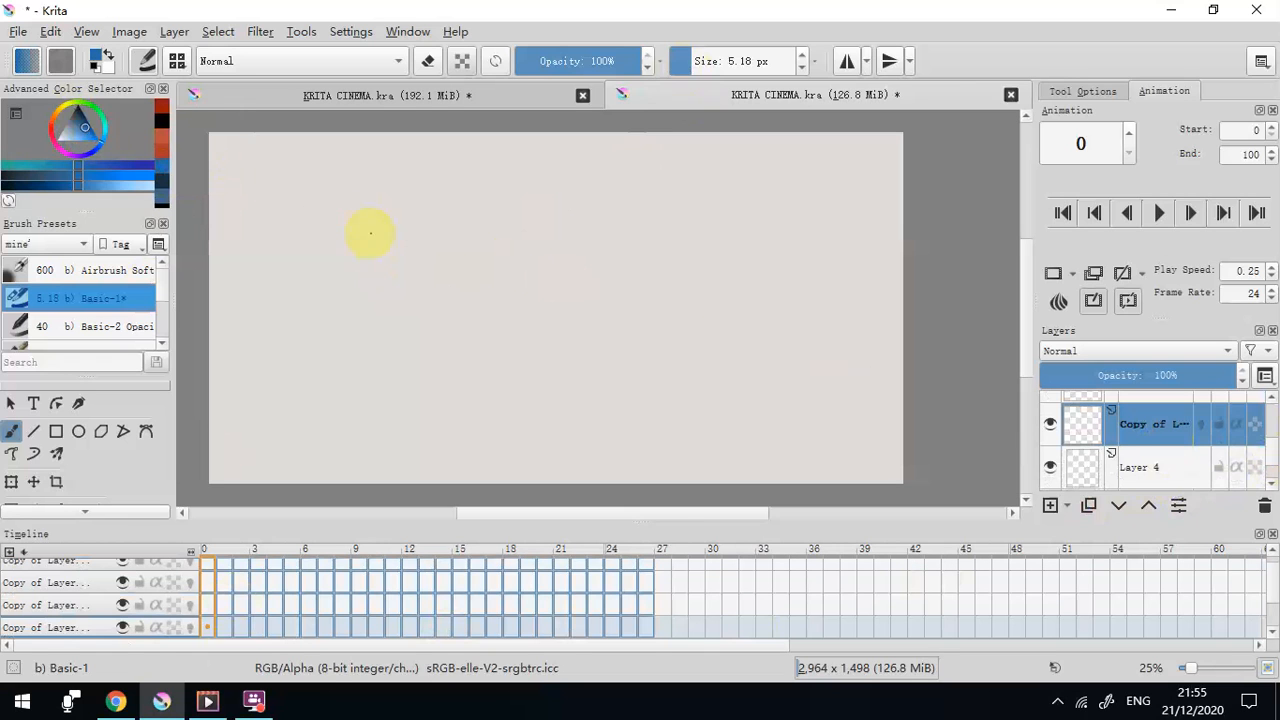
mouse_move(366, 231)
mouse_down()
mouse_move(400, 222)
mouse_move(431, 241)
mouse_move(411, 226)
mouse_move(360, 241)
mouse_move(371, 359)
mouse_move(410, 357)
mouse_up()
mouse_move(434, 366)
mouse_down()
mouse_move(423, 229)
mouse_move(438, 252)
mouse_move(396, 371)
mouse_up()
mouse_move(633, 233)
mouse_down()
mouse_move(617, 246)
mouse_move(678, 358)
mouse_up()
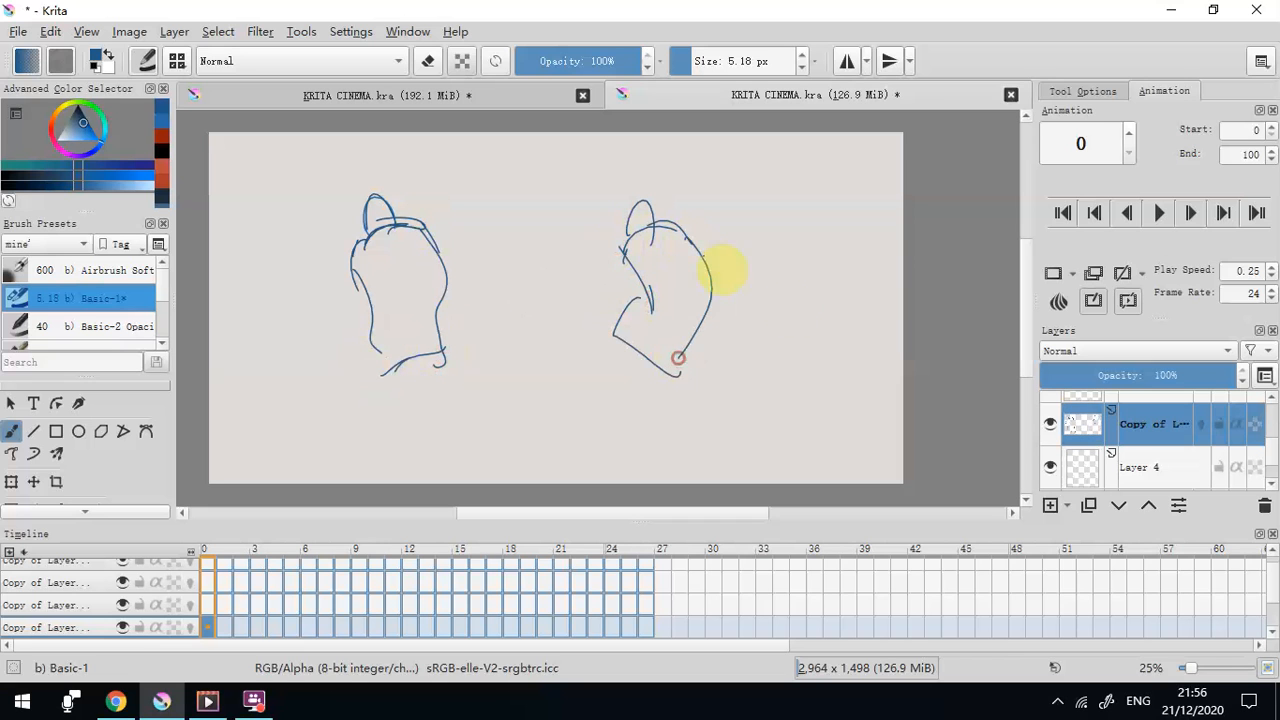
mouse_move(781, 253)
mouse_down()
mouse_move(818, 247)
mouse_move(774, 276)
mouse_move(806, 327)
mouse_up()
mouse_move(792, 292)
mouse_down()
mouse_move(779, 367)
mouse_move(822, 393)
mouse_up()
drag(815, 396, 822, 243)
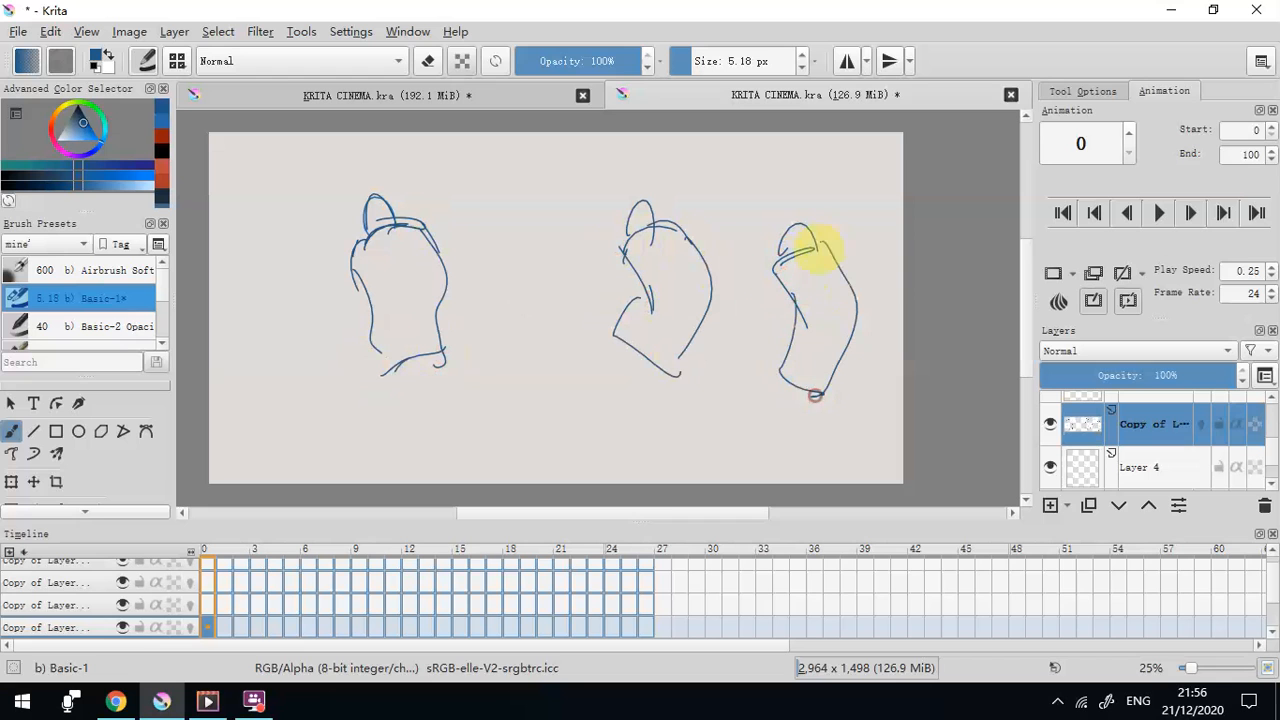
Switch the brush to red and mark the torsos' shoulder joints, the first two torsos' hip joints and the first torso's centre line
click(162, 145)
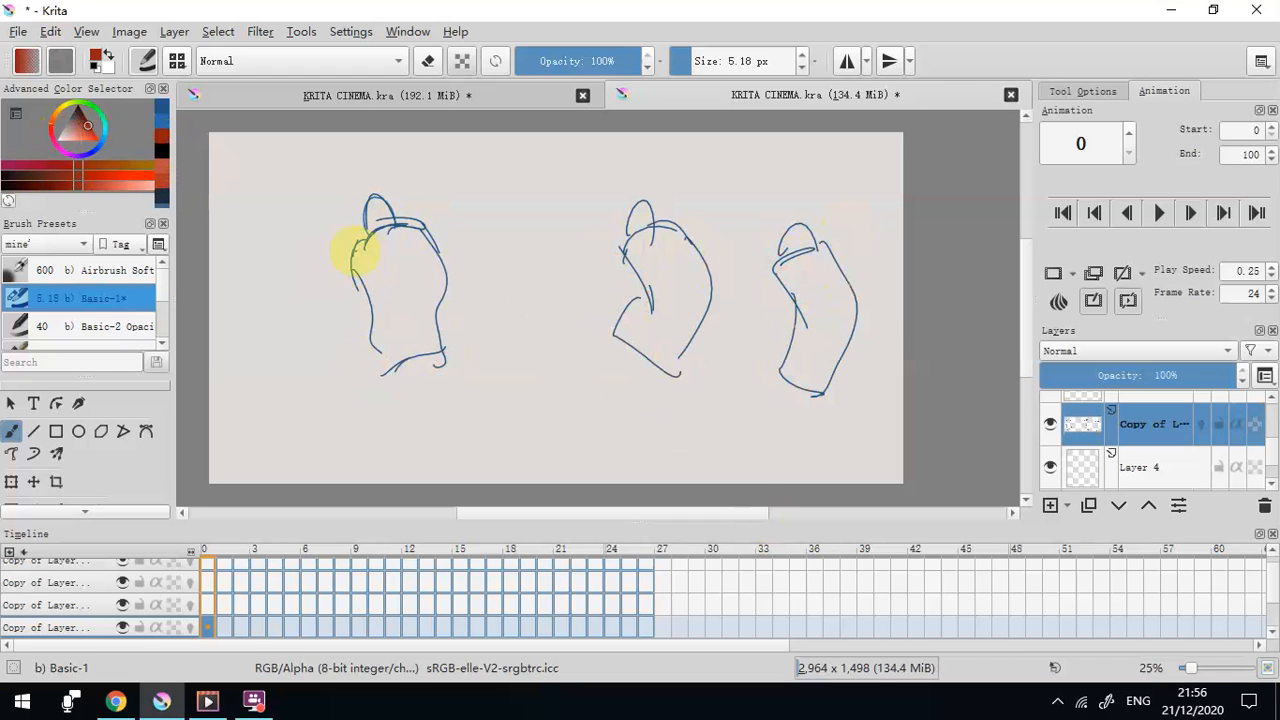
drag(362, 276, 352, 250)
drag(371, 339, 396, 364)
mouse_move(667, 229)
mouse_down()
mouse_move(663, 243)
mouse_move(688, 256)
mouse_up()
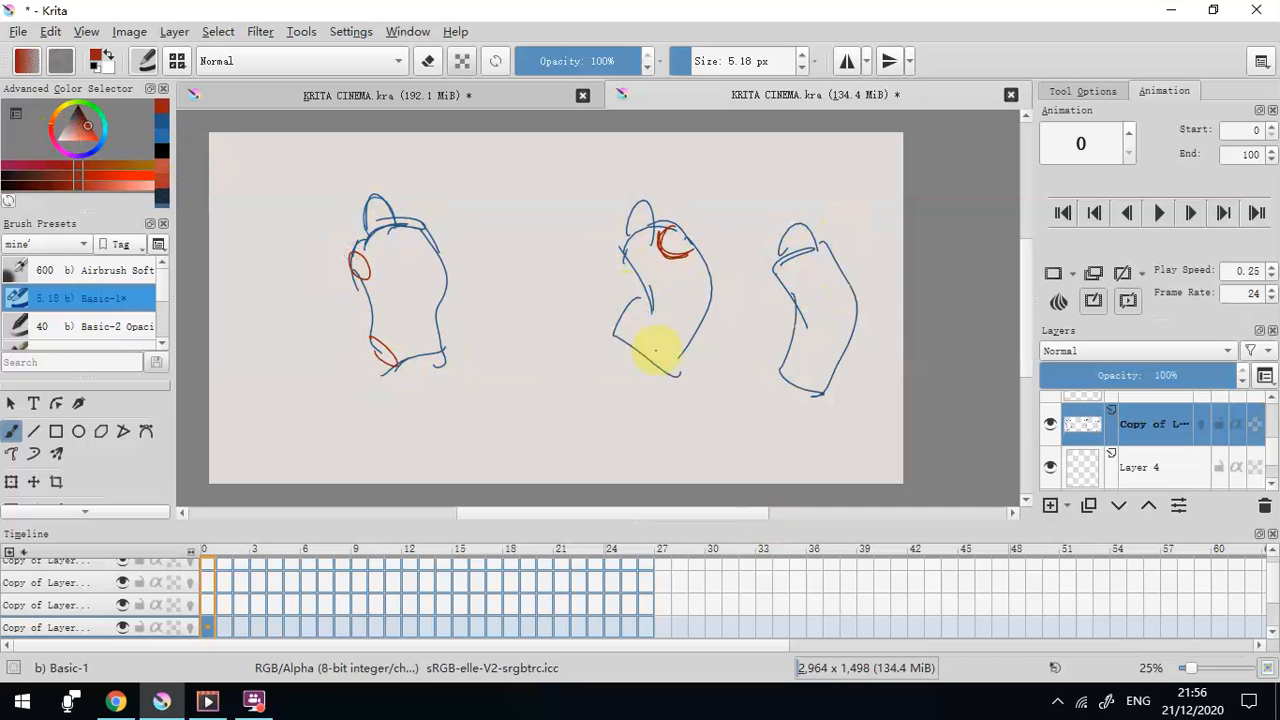
drag(624, 317, 630, 345)
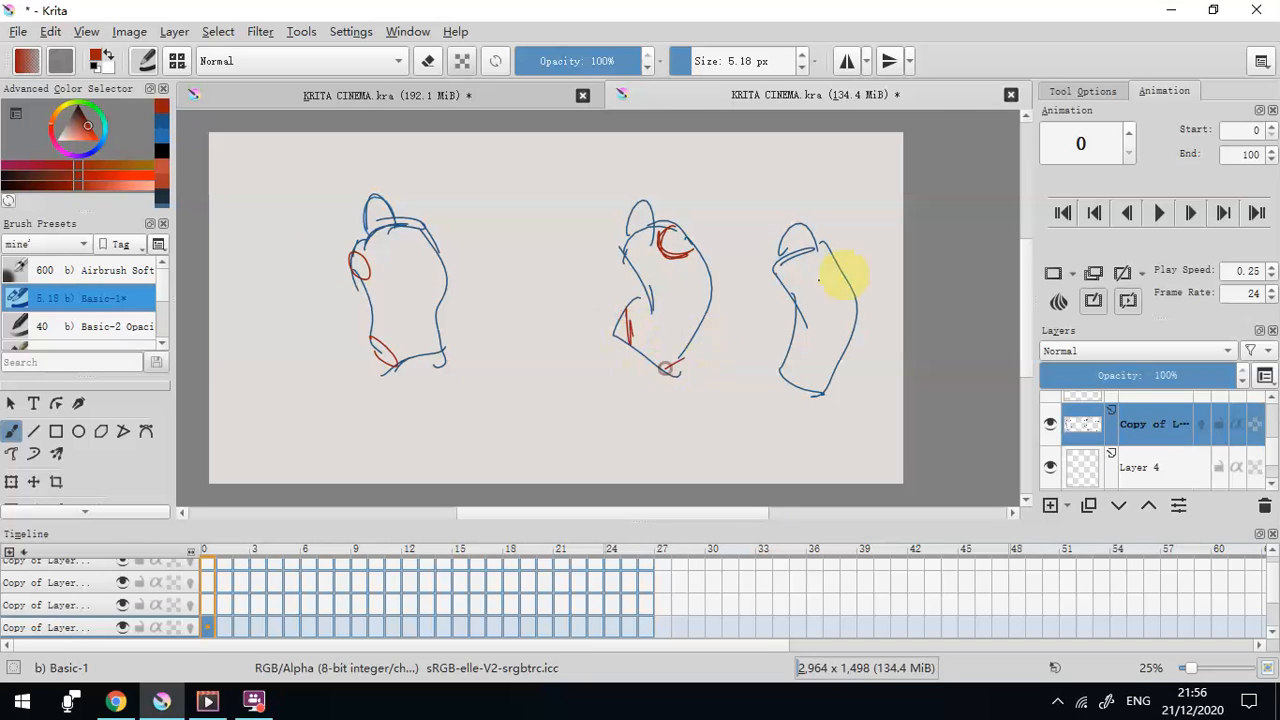
drag(816, 256, 811, 263)
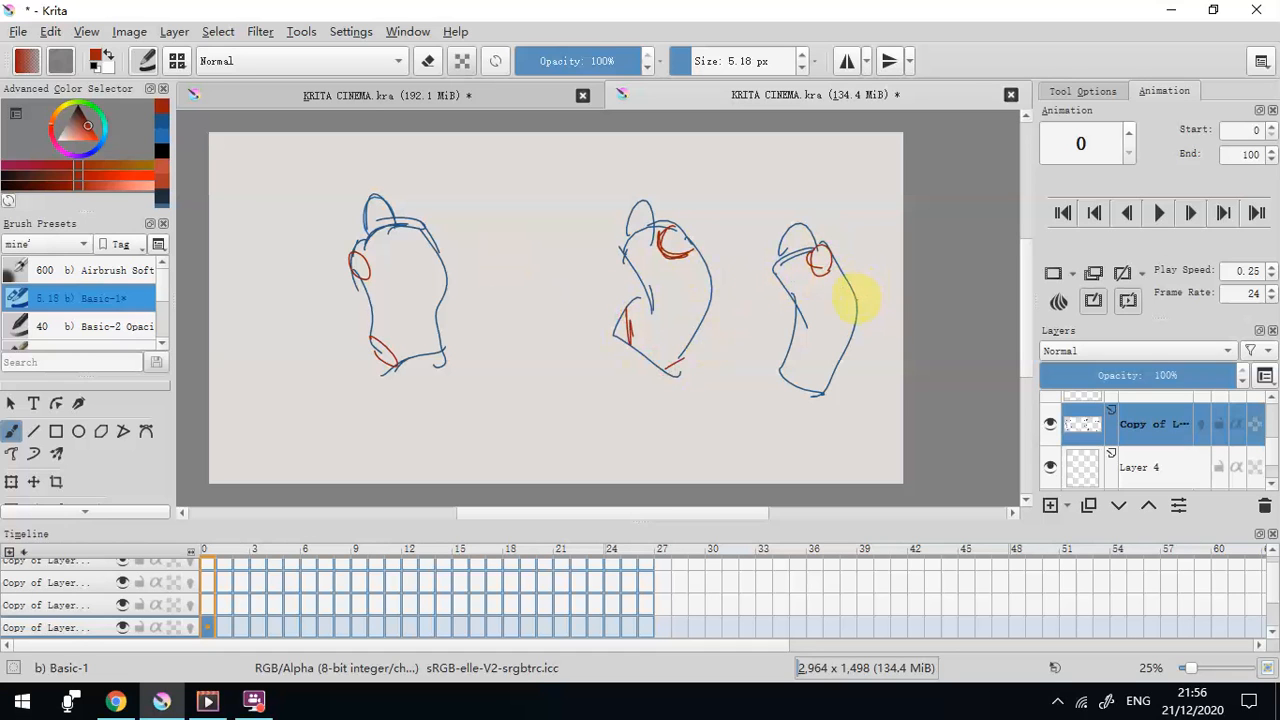
drag(393, 230, 407, 260)
drag(411, 318, 416, 356)
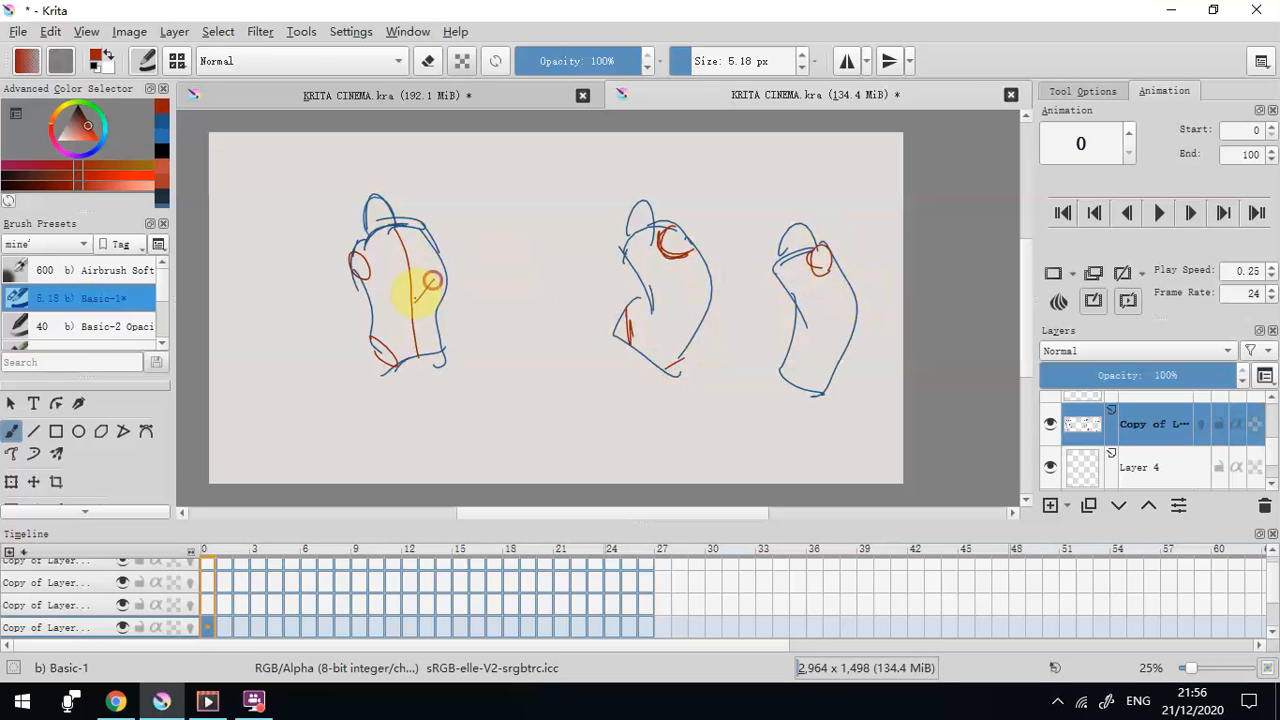
click(50, 31)
click(258, 31)
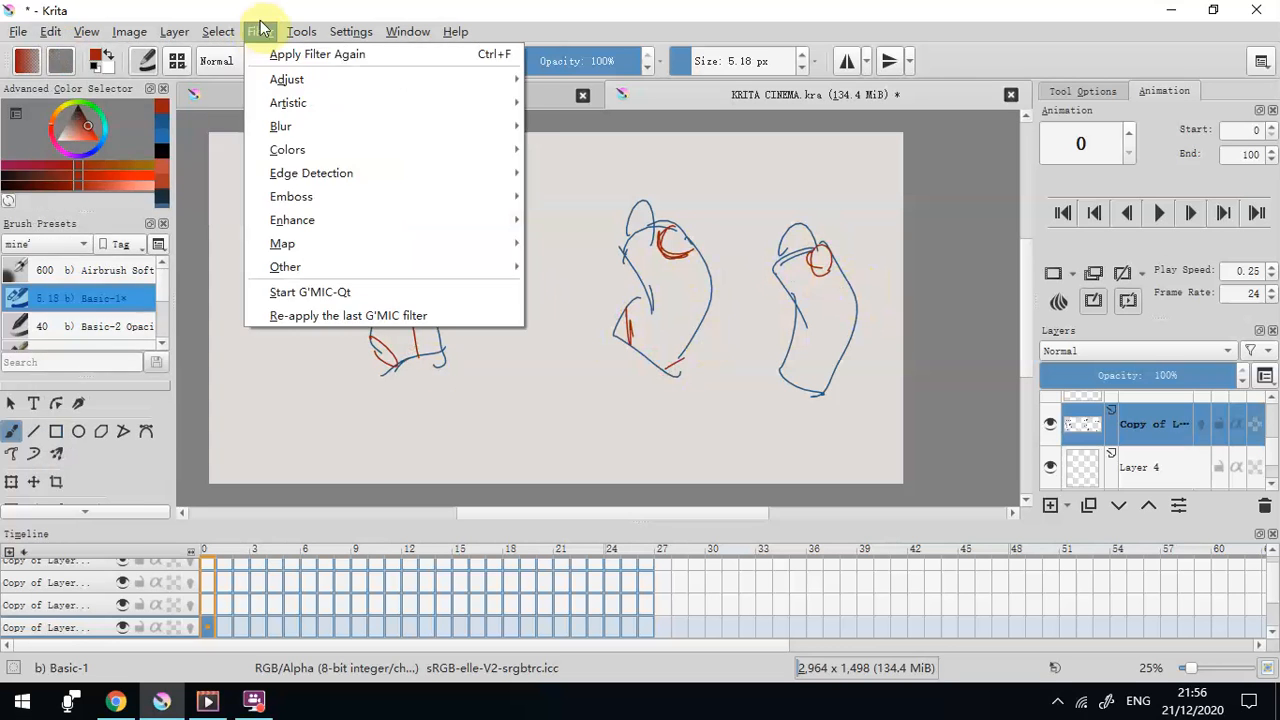
click(671, 15)
drag(410, 300, 451, 257)
click(143, 178)
click(57, 35)
click(62, 52)
click(57, 36)
click(60, 52)
click(58, 33)
click(60, 48)
click(58, 33)
click(60, 48)
drag(400, 301, 419, 304)
click(60, 36)
click(65, 53)
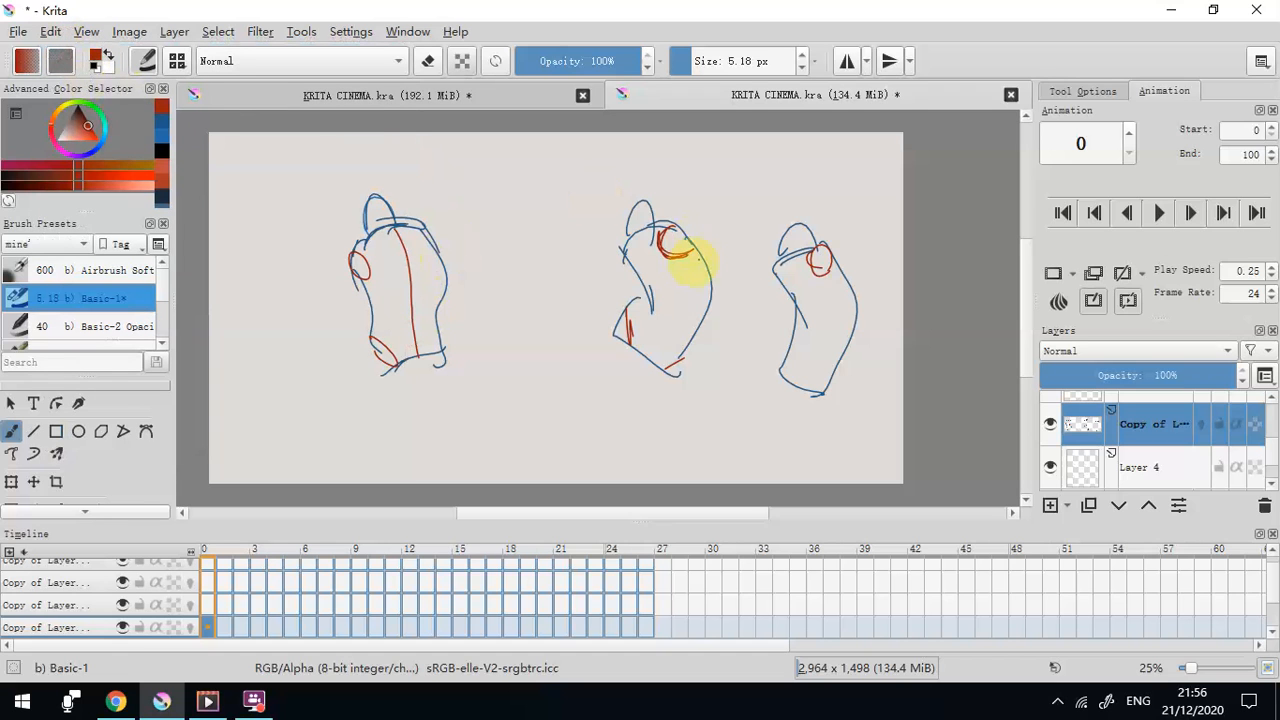
Switch the brush to olive yellow and draw the second torso's curved centre line from the shoulders to the hips
drag(123, 125, 80, 126)
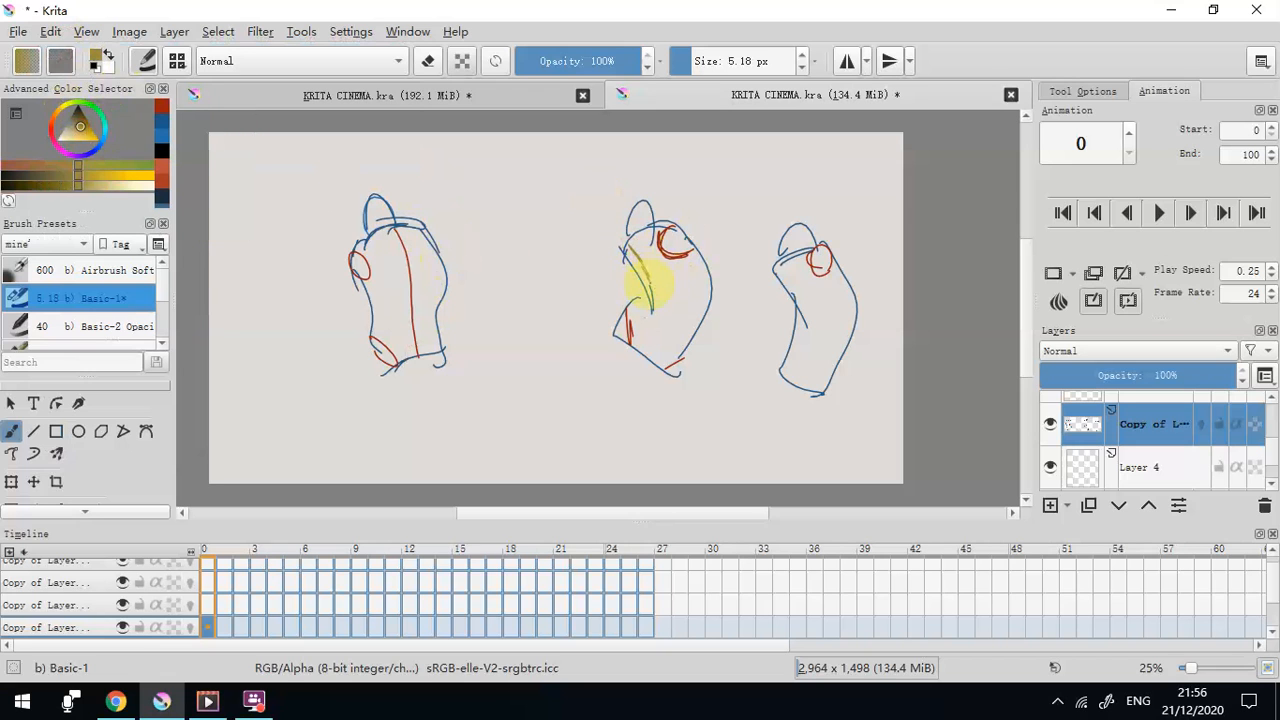
mouse_move(644, 272)
mouse_down()
mouse_move(646, 251)
mouse_move(666, 297)
mouse_up()
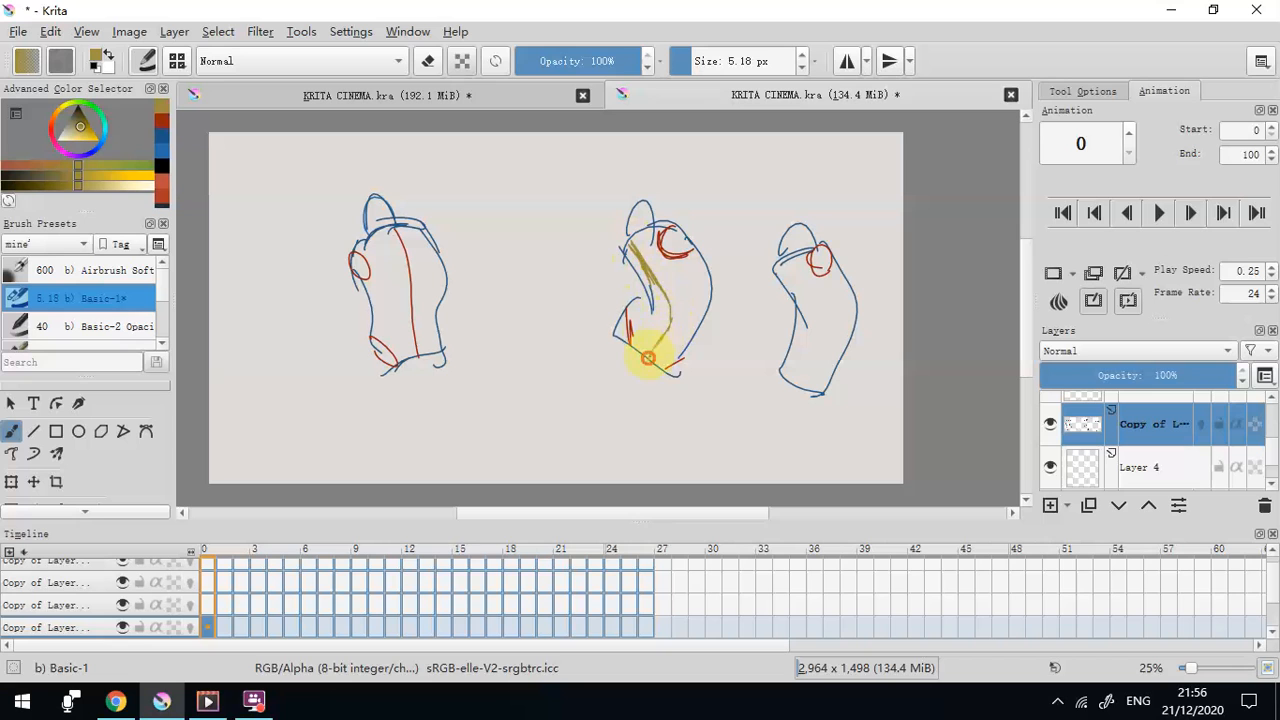
Draw the olive lower ribcage line across the second torso and erase its stray strokes
mouse_move(701, 289)
mouse_down()
mouse_move(664, 276)
mouse_move(651, 286)
mouse_move(694, 300)
mouse_move(671, 283)
mouse_up()
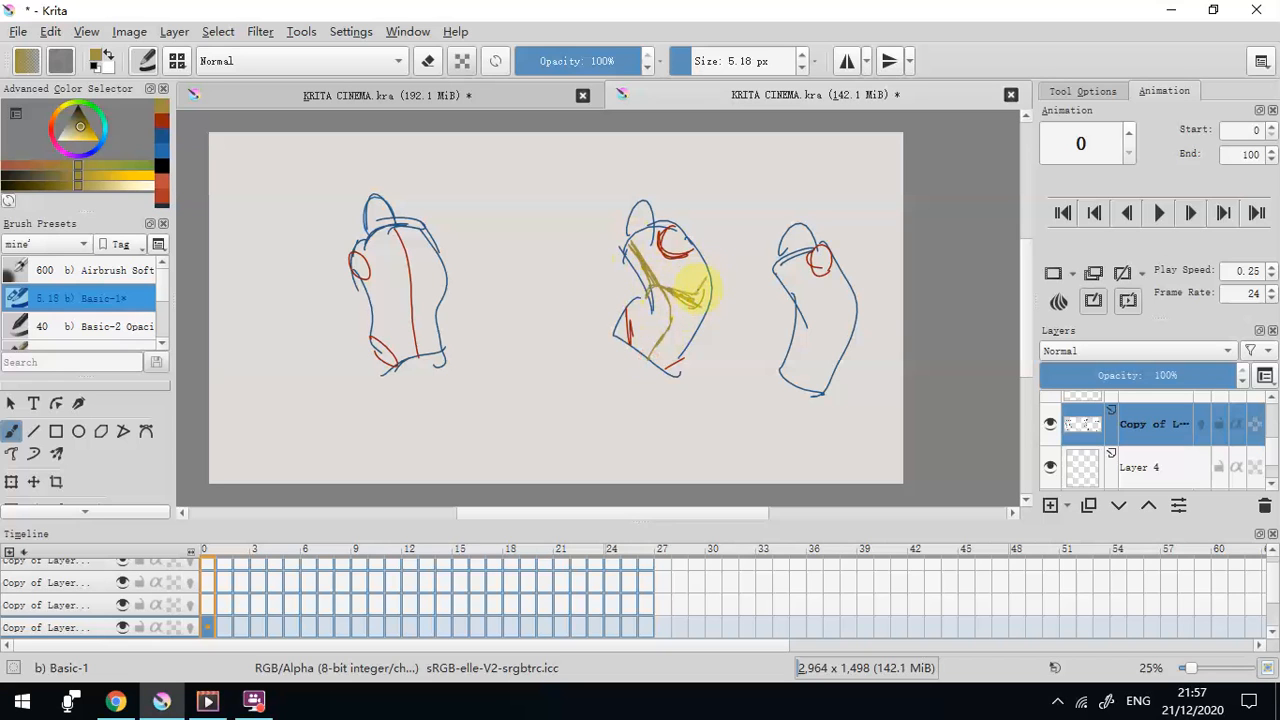
key(e)
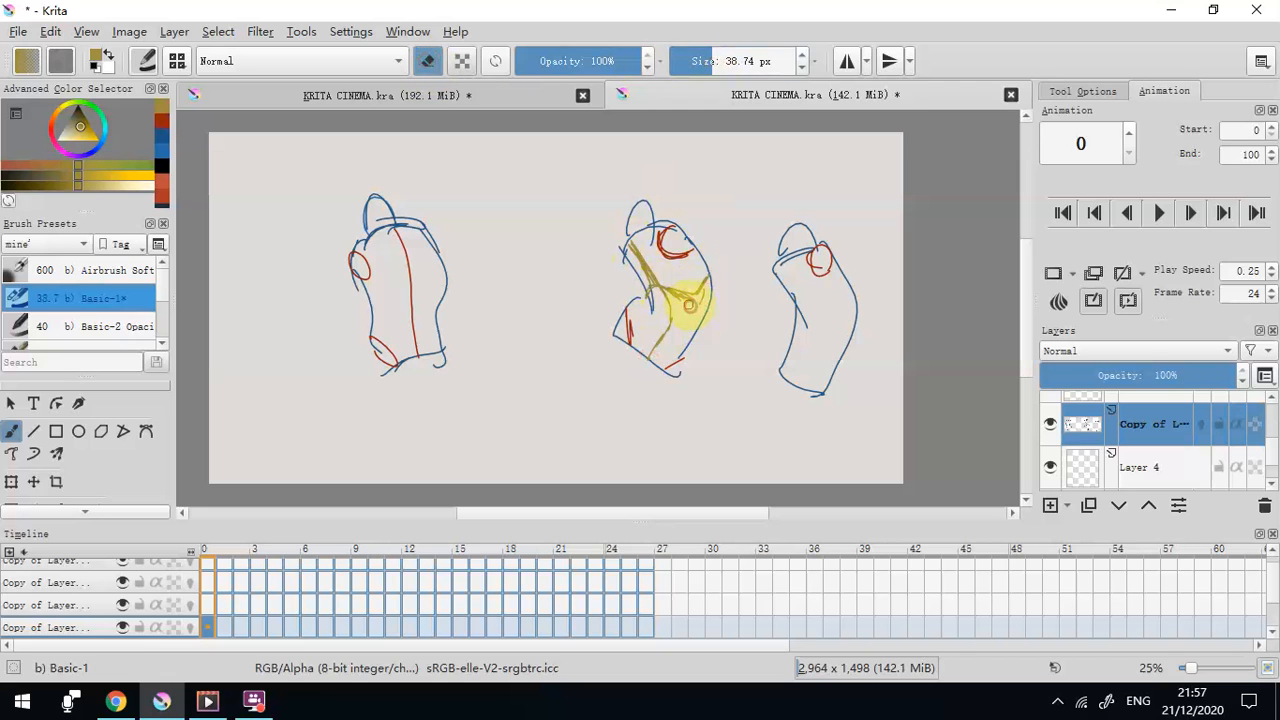
key(e)
Reduce the brush to 0.94 px and sketch thin olive lines for the third torso's ribcage and the second torso's pelvis
click(676, 61)
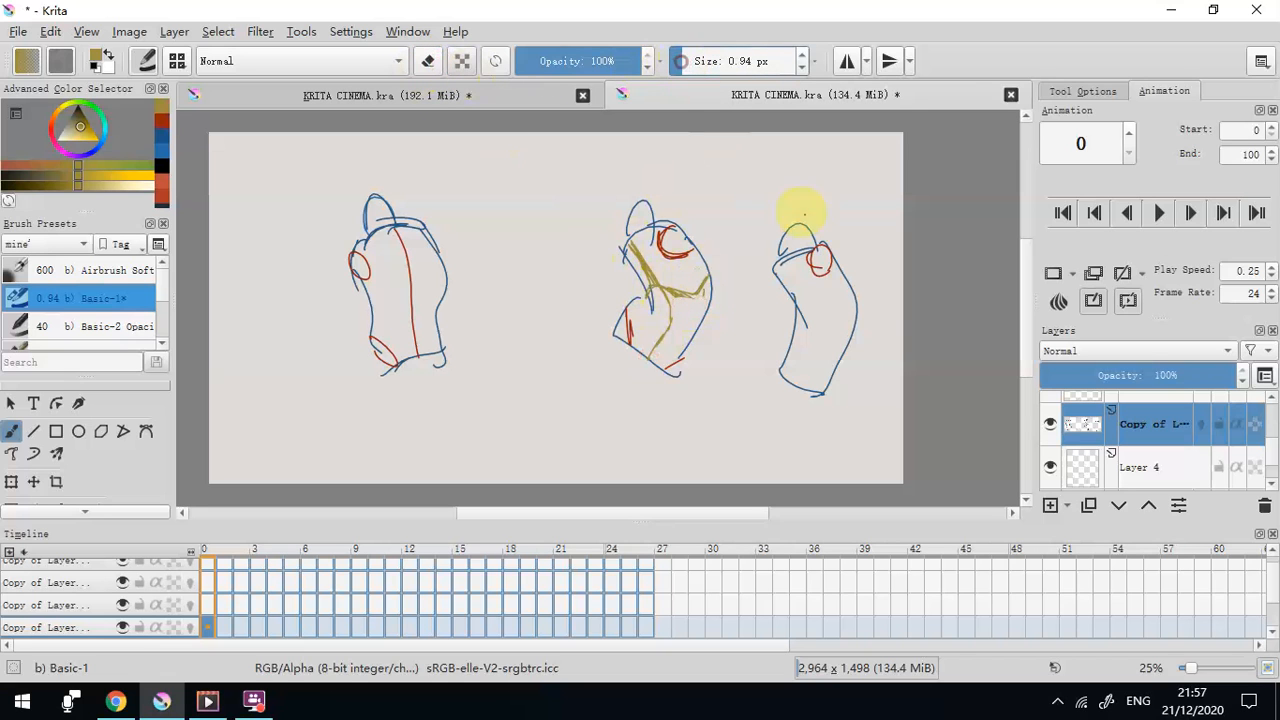
drag(781, 267, 802, 318)
click(826, 317)
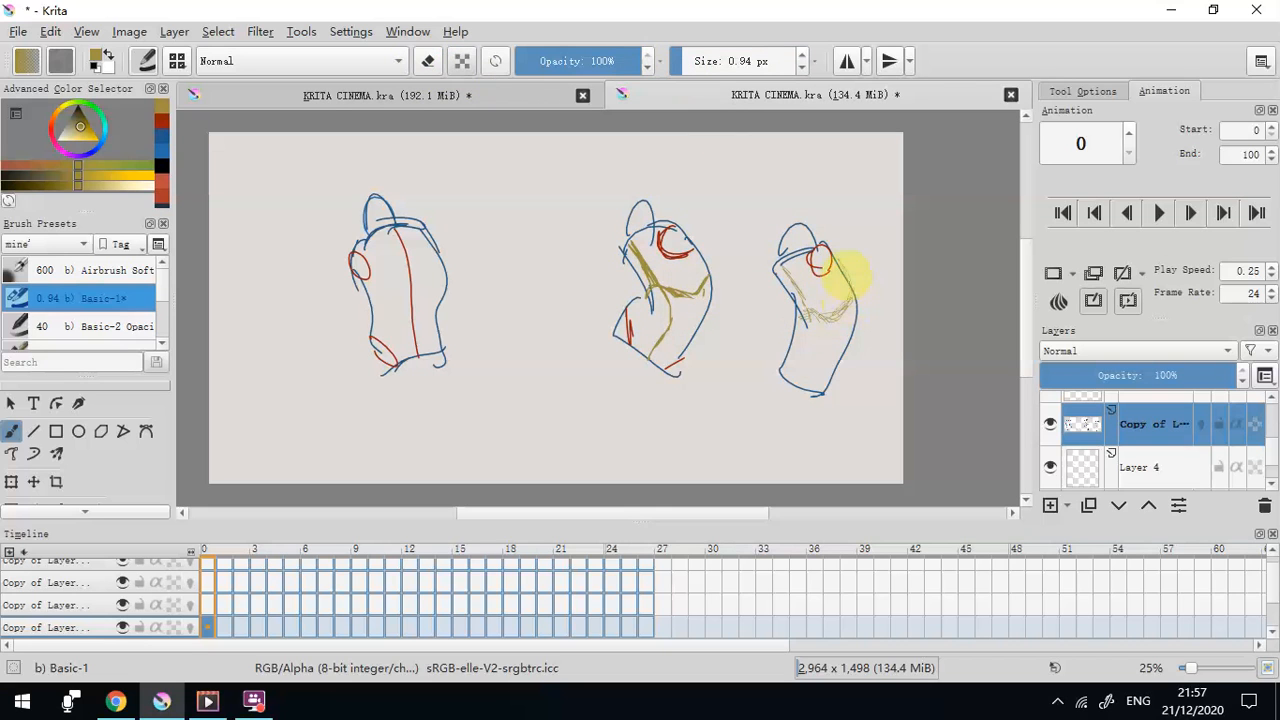
click(817, 249)
drag(815, 312, 814, 320)
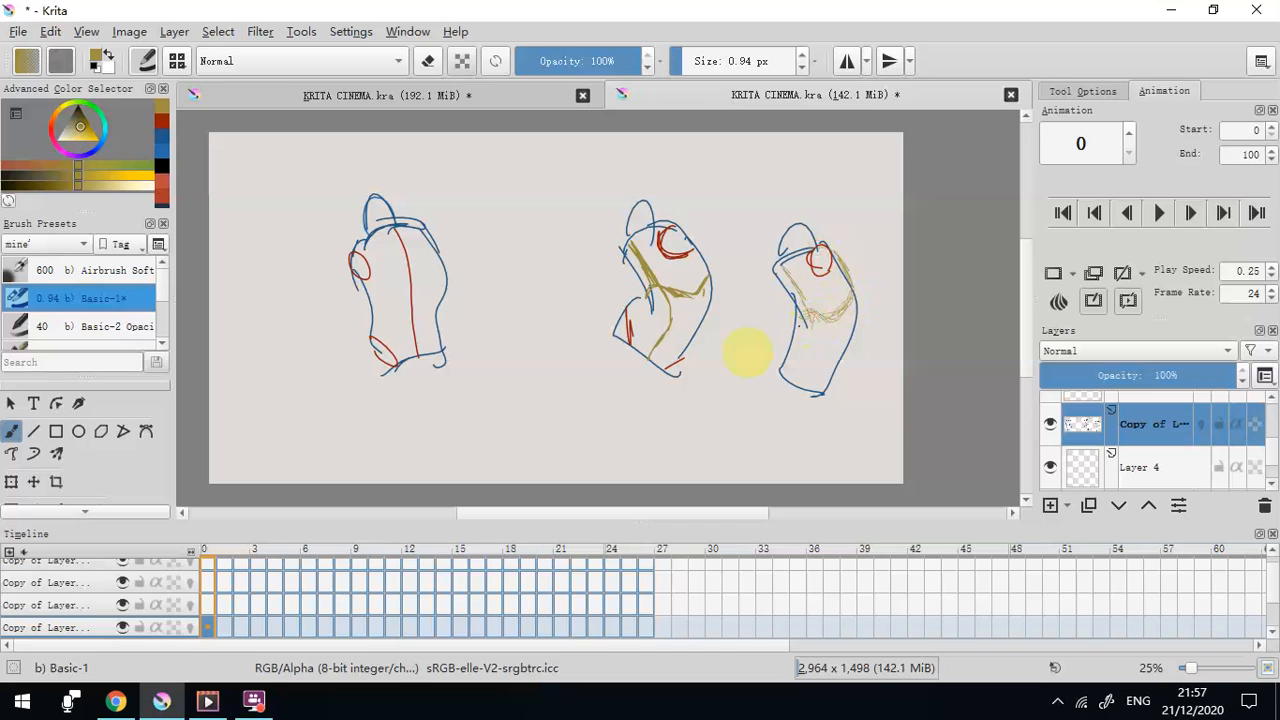
drag(636, 305, 682, 346)
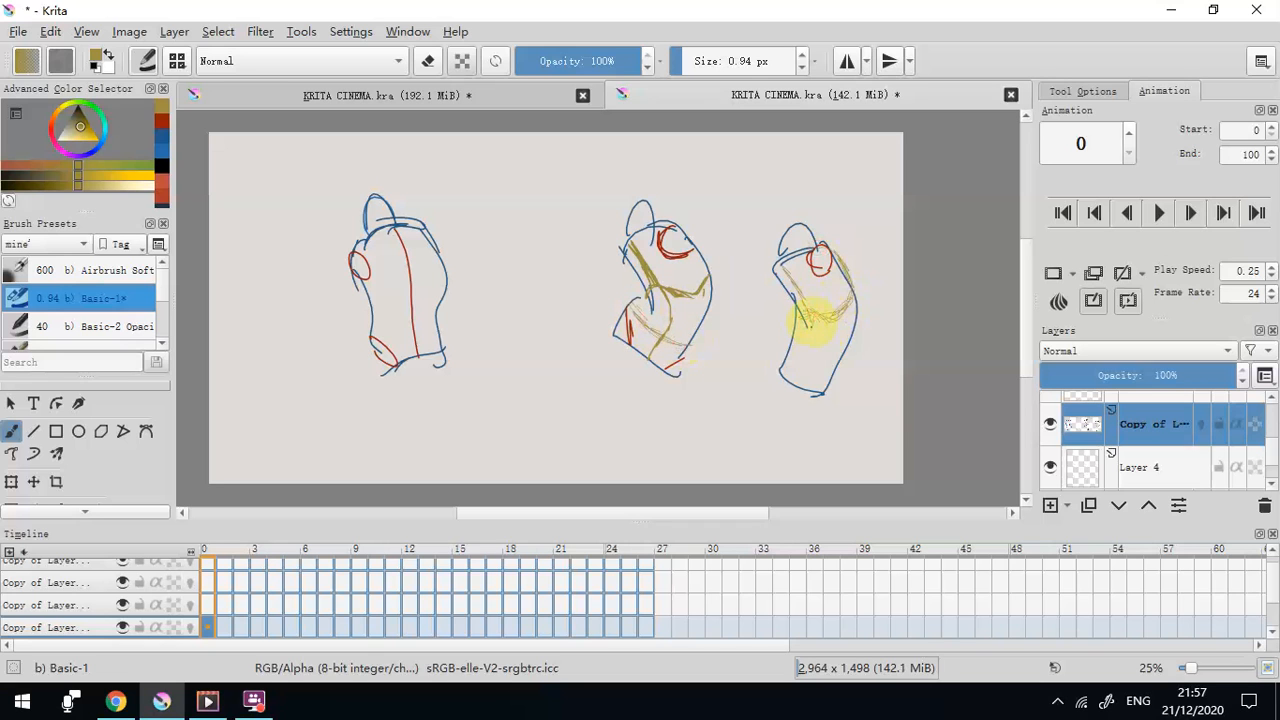
Switch the brush to red, enlarge it to 12.67 px and mark the third torso's hip joint
click(161, 121)
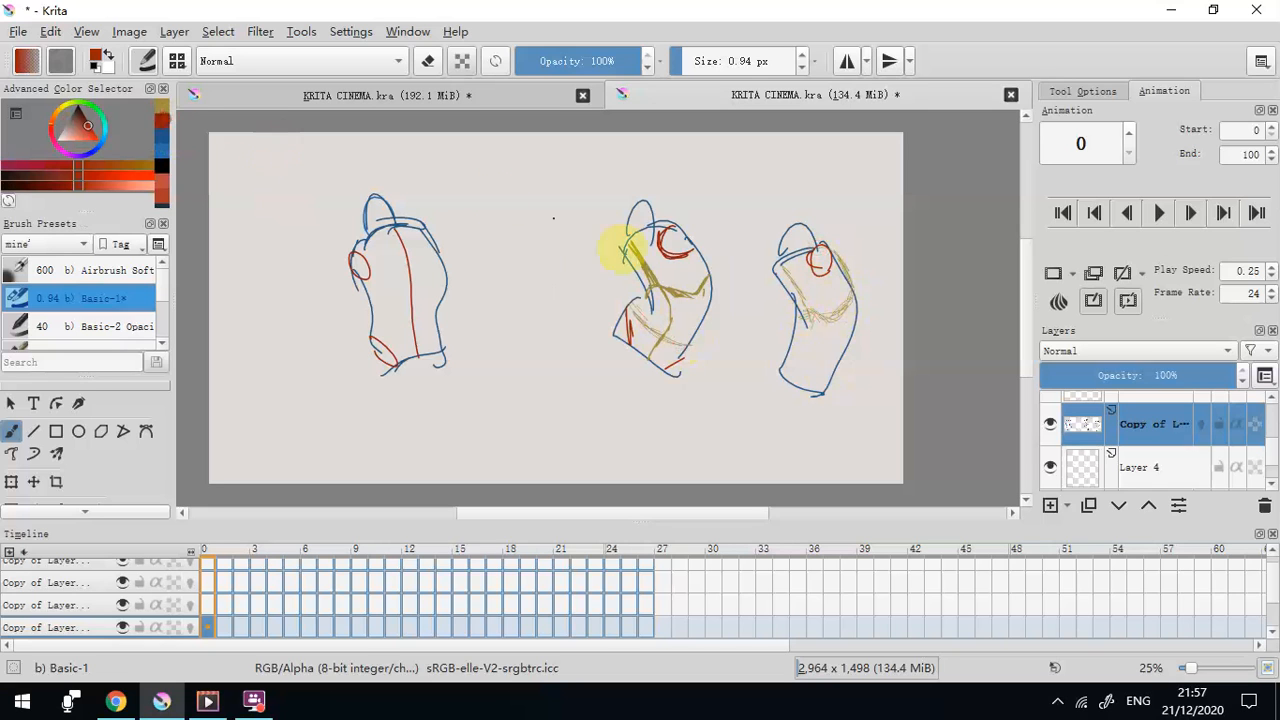
click(797, 381)
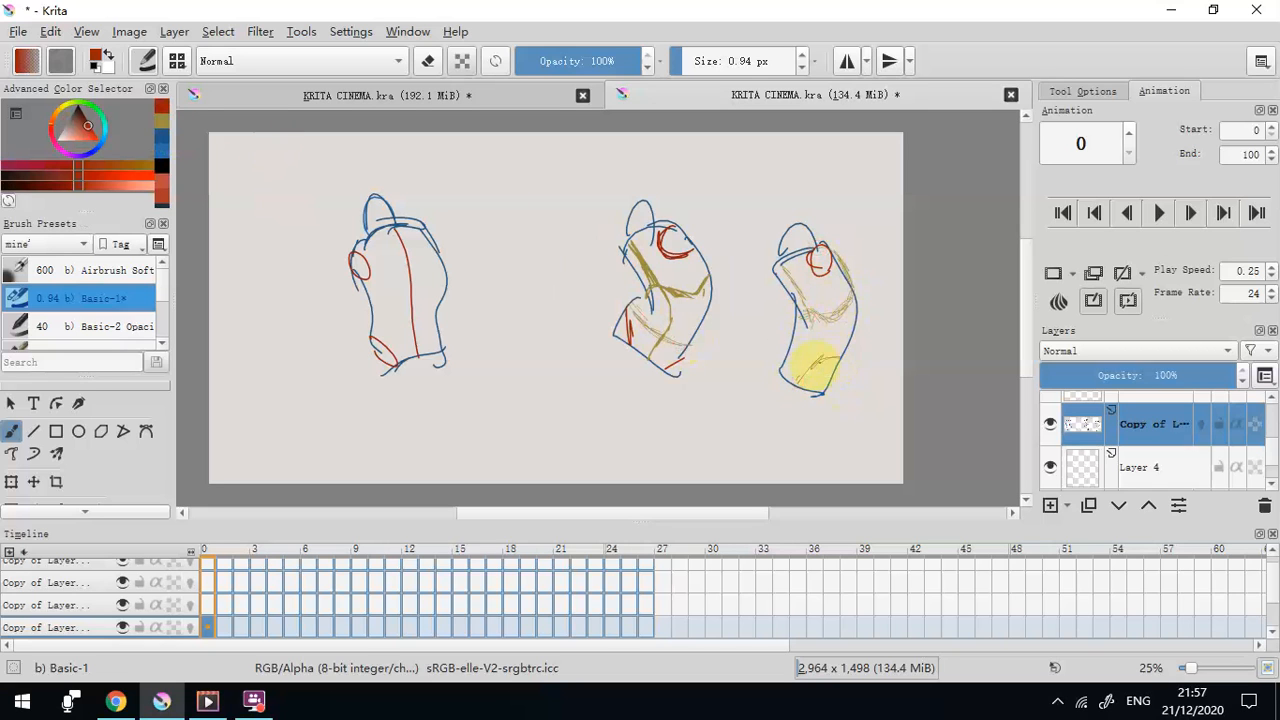
click(716, 61)
drag(800, 384, 834, 358)
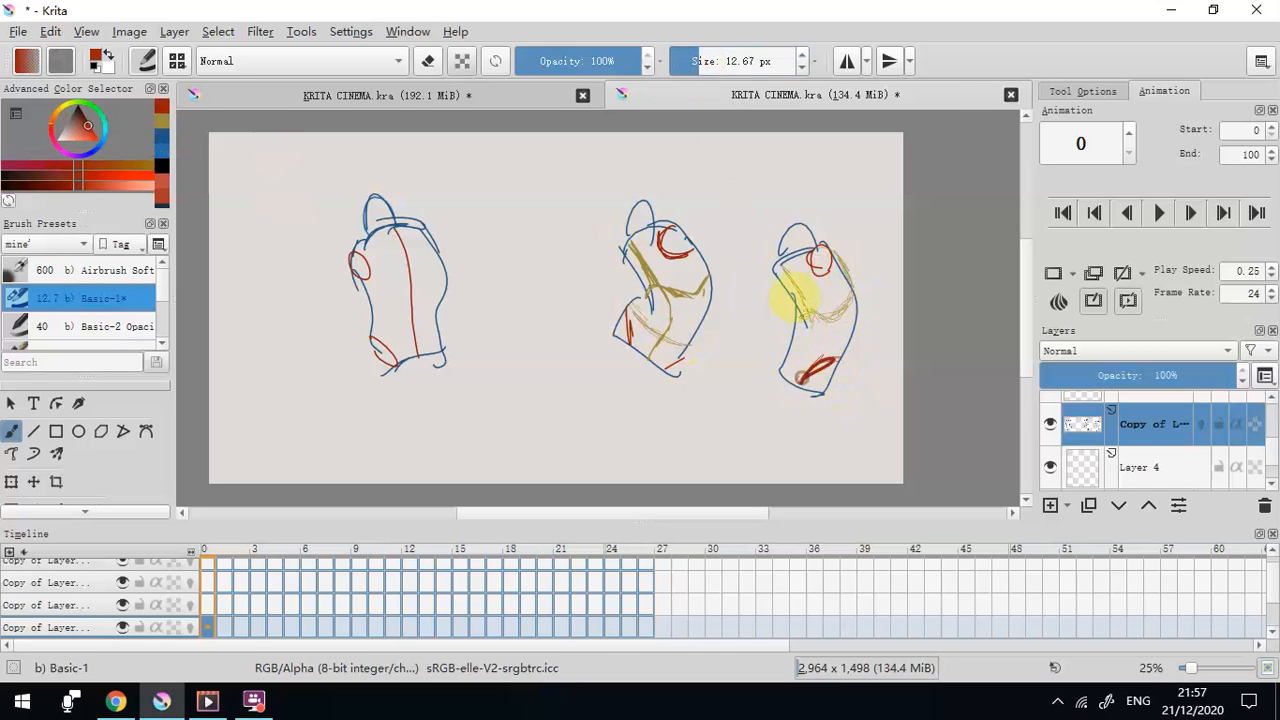
Switch back to olive at 0.74 px and sketch pelvis lines across the third and first torsos
click(677, 62)
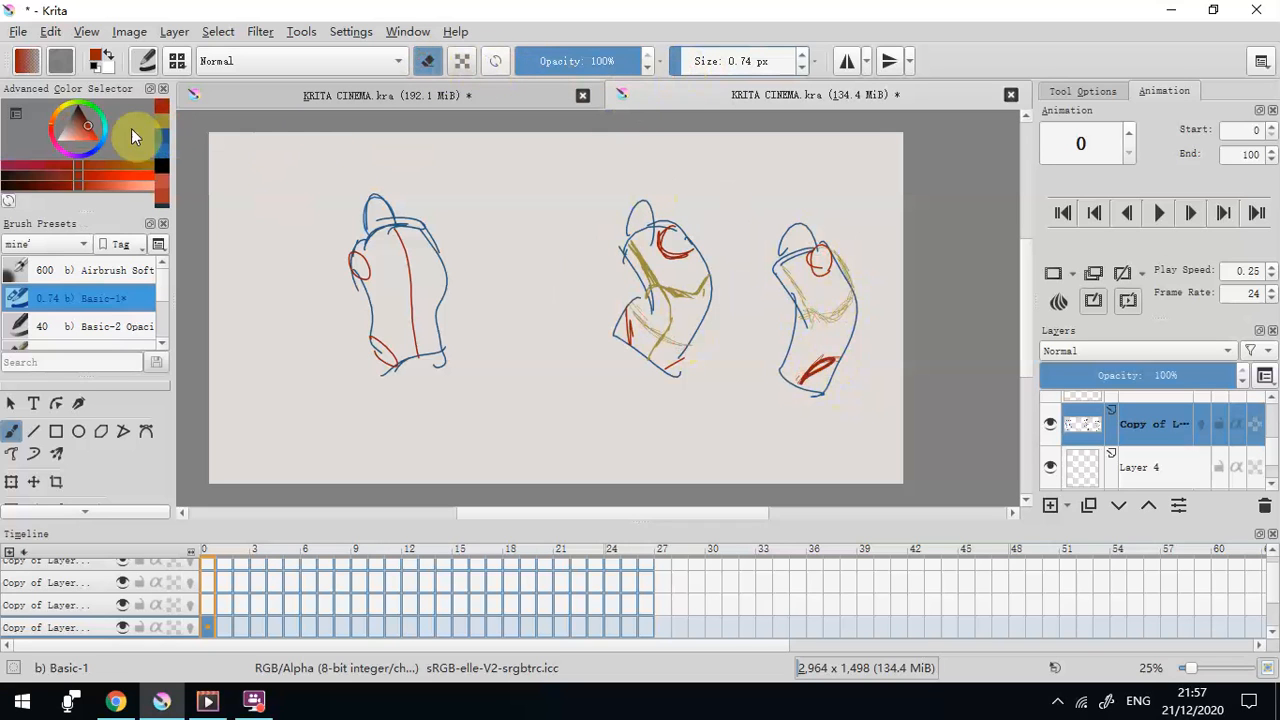
click(160, 113)
click(800, 315)
mouse_move(805, 317)
mouse_down()
mouse_move(789, 368)
mouse_move(837, 358)
mouse_up()
drag(372, 330, 440, 326)
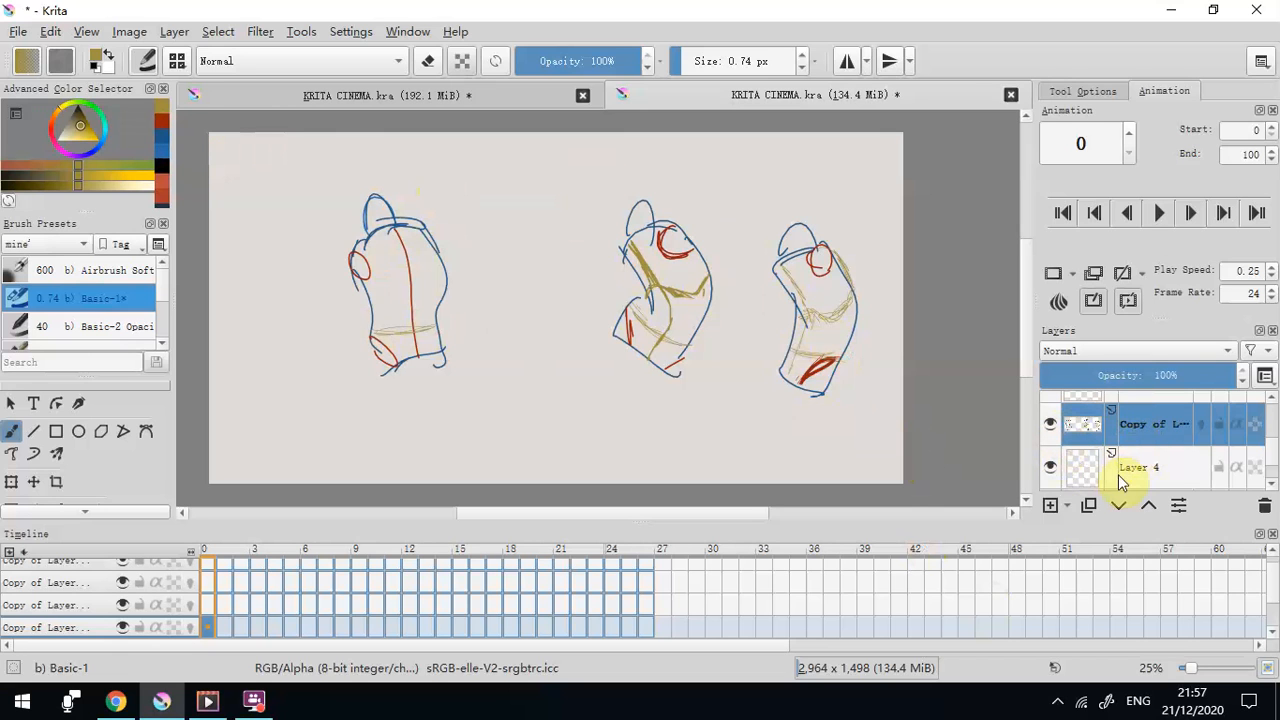
mouse_move(1120, 482)
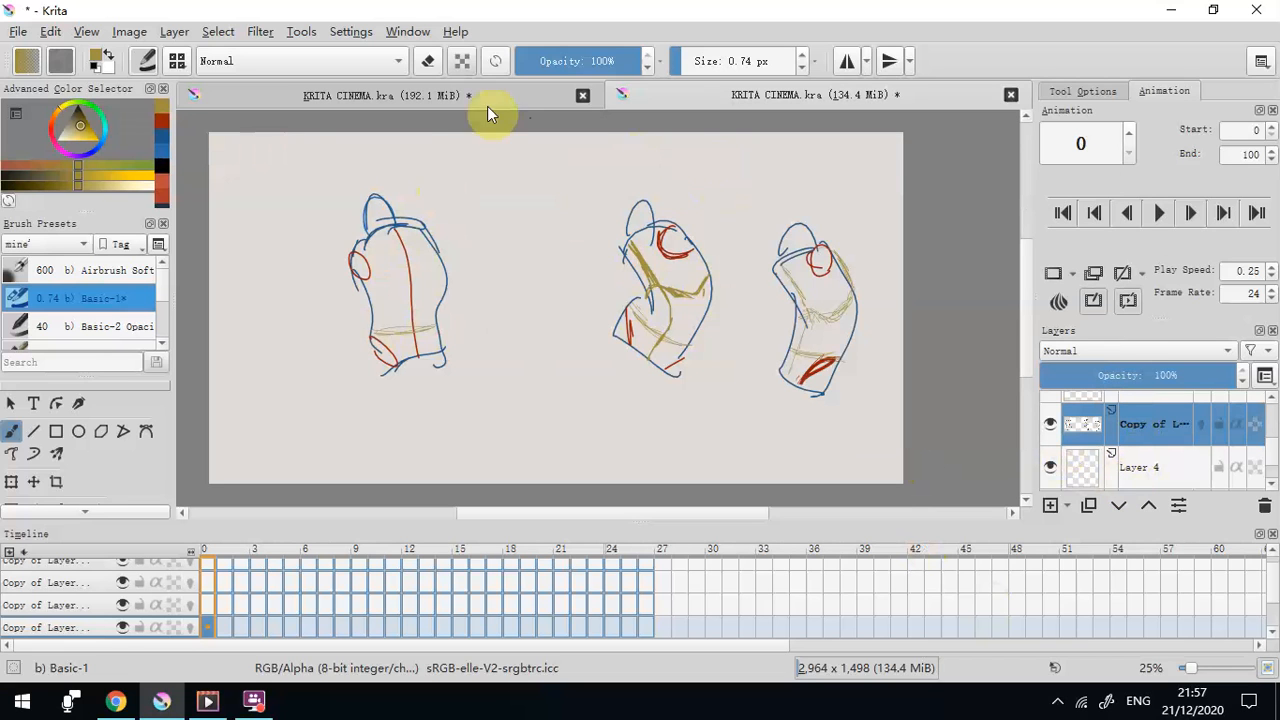
With a black 5.18 px brush, draw straight arms and legs on the first figure, then undo all but the arm at the marked shoulder
click(161, 118)
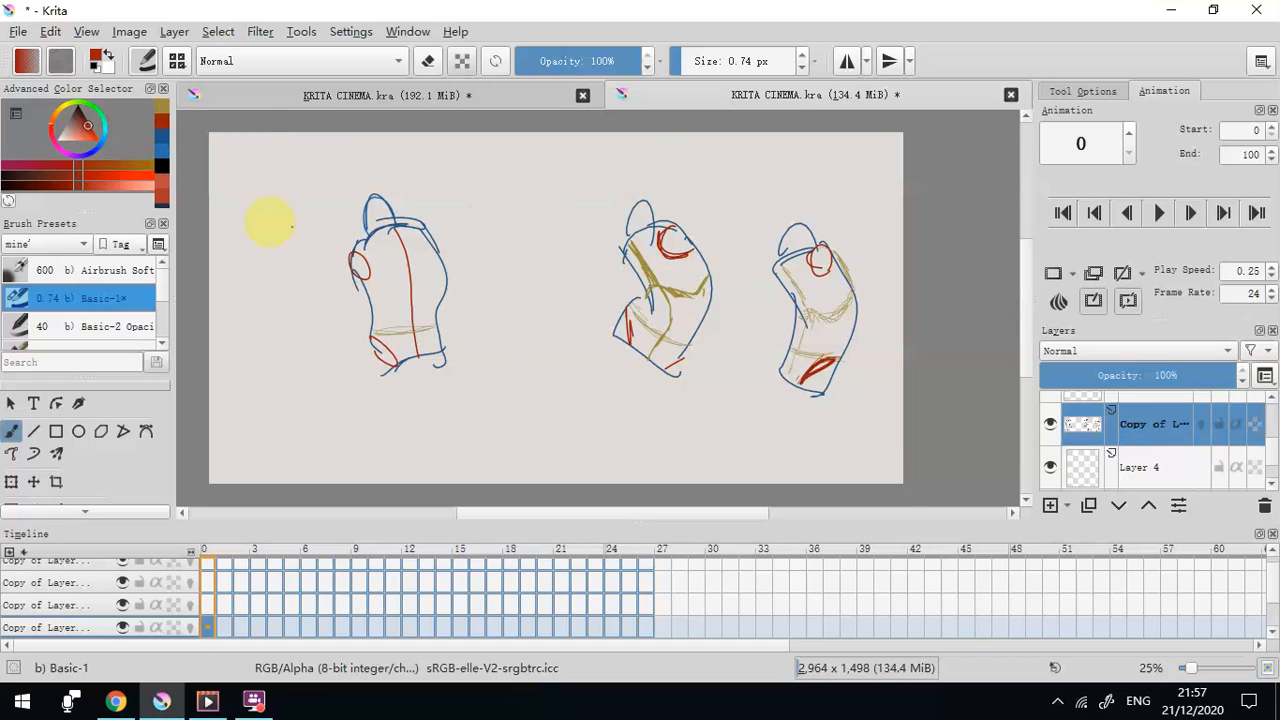
key(d)
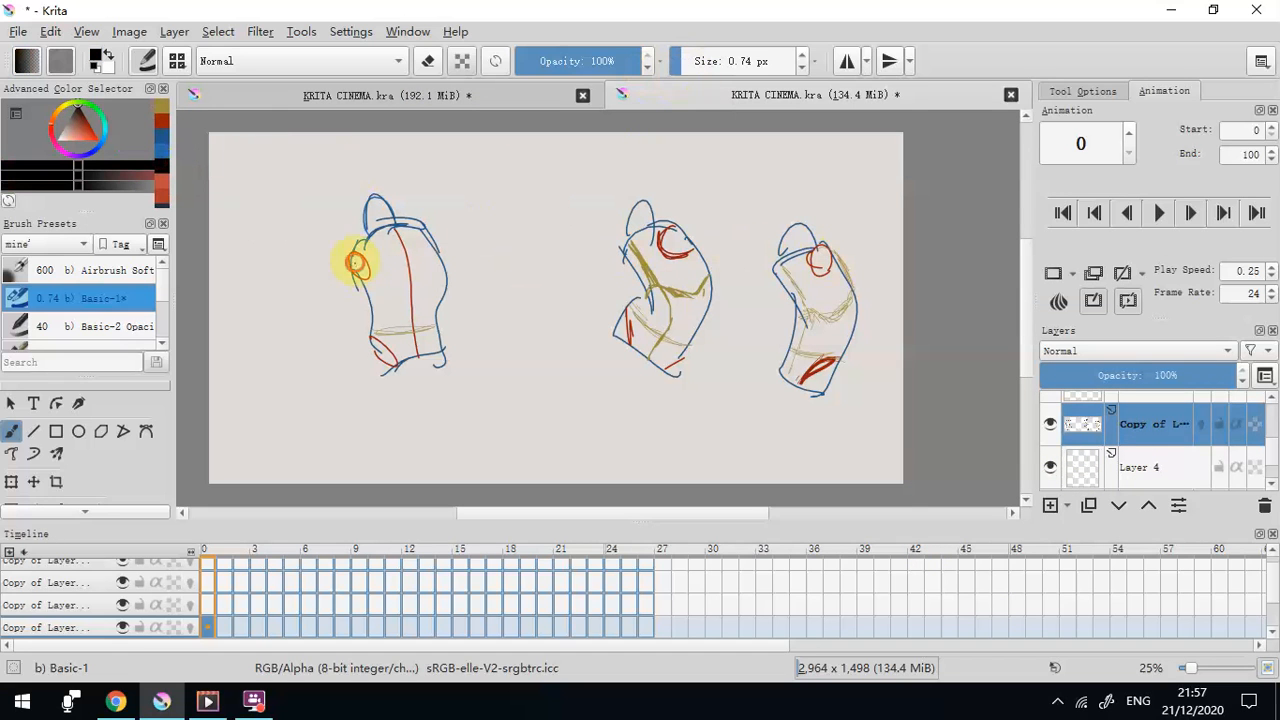
drag(355, 265, 357, 340)
drag(663, 61, 690, 61)
drag(354, 265, 358, 362)
mouse_move(433, 237)
mouse_down()
mouse_move(452, 355)
mouse_move(378, 484)
mouse_move(436, 342)
mouse_up()
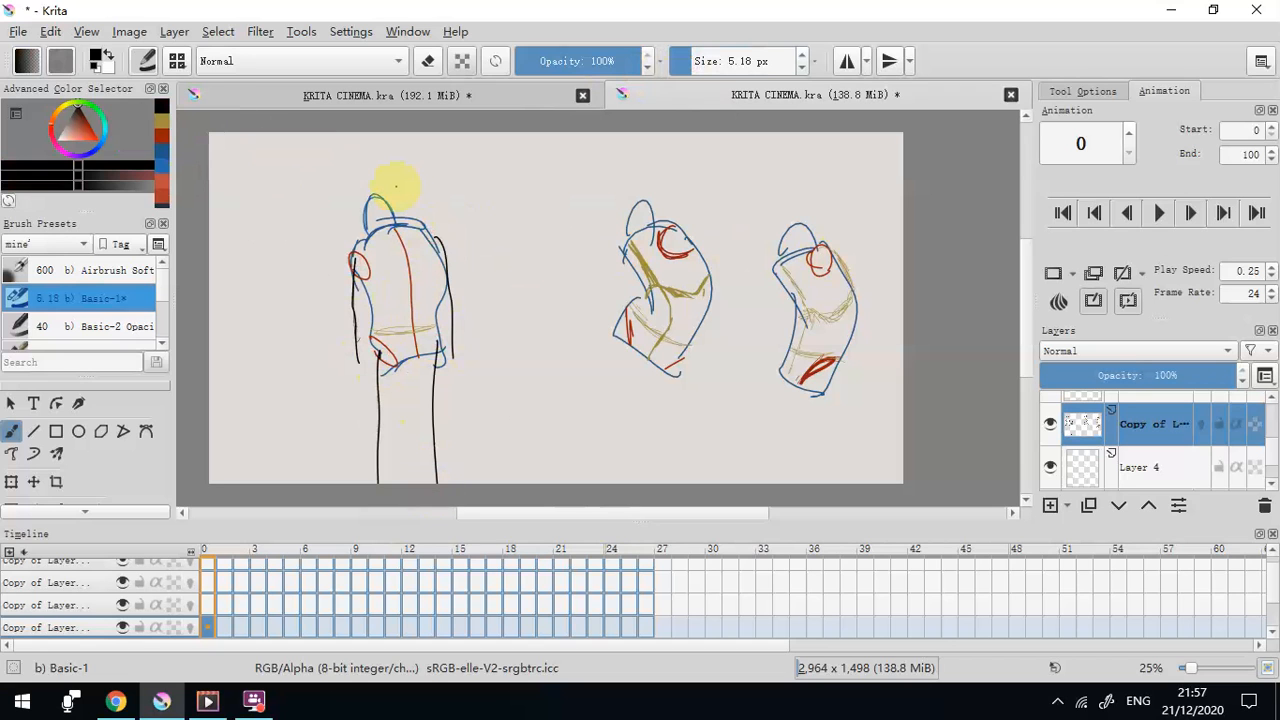
key(ctrl+z)
key(ctrl+z)
key(ctrl+z)
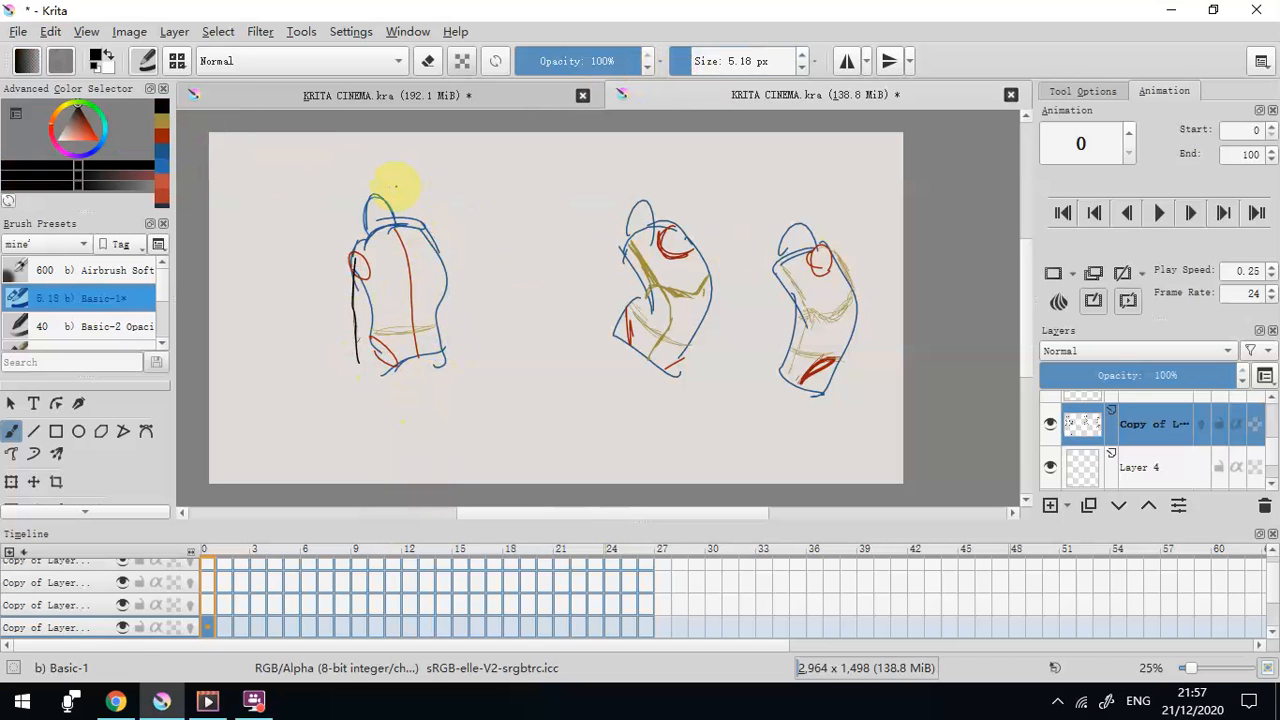
Add black strokes for both of the first figure's arms, and undo the trial leg strokes
drag(345, 262, 363, 394)
mouse_move(437, 237)
mouse_down()
mouse_move(443, 282)
mouse_move(377, 357)
mouse_move(384, 490)
mouse_up()
mouse_move(410, 352)
mouse_down()
mouse_move(406, 490)
mouse_move(435, 510)
mouse_up()
key(ctrl+z)
key(ctrl+z)
key(ctrl+z)
key(ctrl+z)
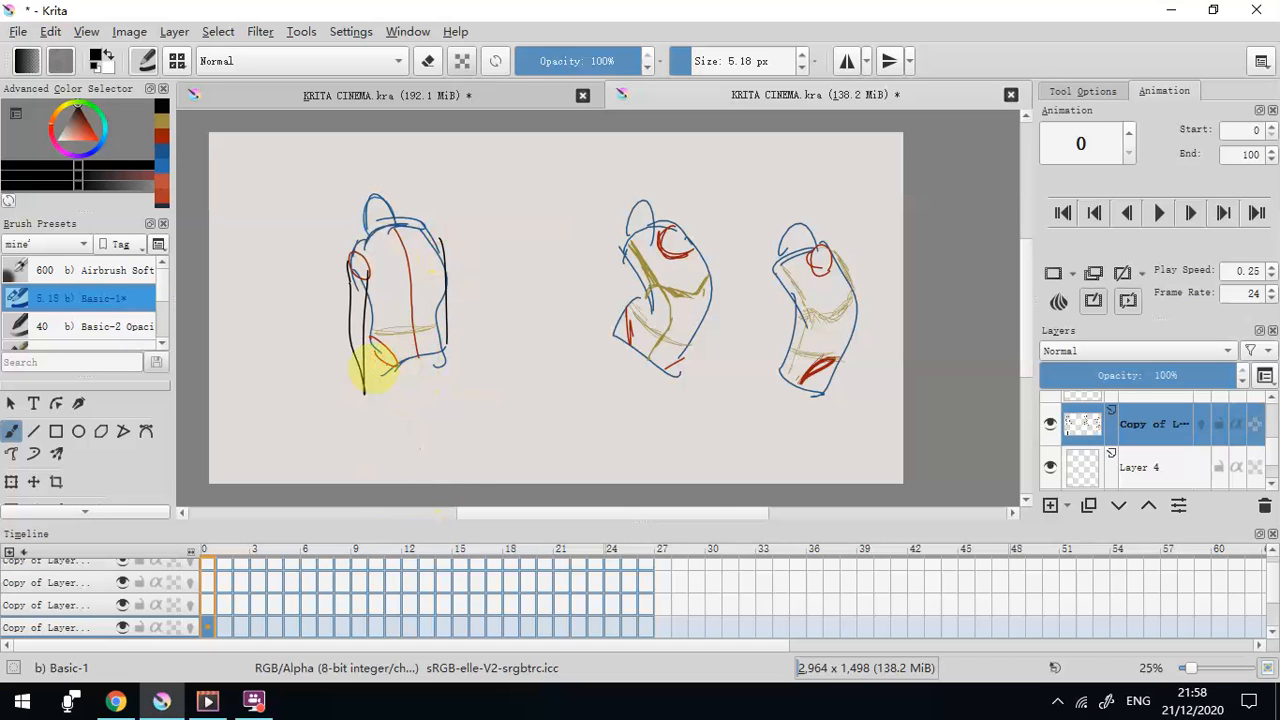
Draw the first figure's two legs with knee joints and reinforce both arm outlines
drag(373, 350, 394, 445)
mouse_move(412, 362)
mouse_down()
mouse_move(398, 443)
mouse_move(421, 440)
mouse_move(430, 458)
mouse_move(387, 488)
mouse_up()
mouse_move(397, 436)
mouse_down()
mouse_move(401, 488)
mouse_move(423, 490)
mouse_up()
drag(428, 457, 429, 490)
drag(350, 265, 367, 407)
drag(441, 240, 449, 388)
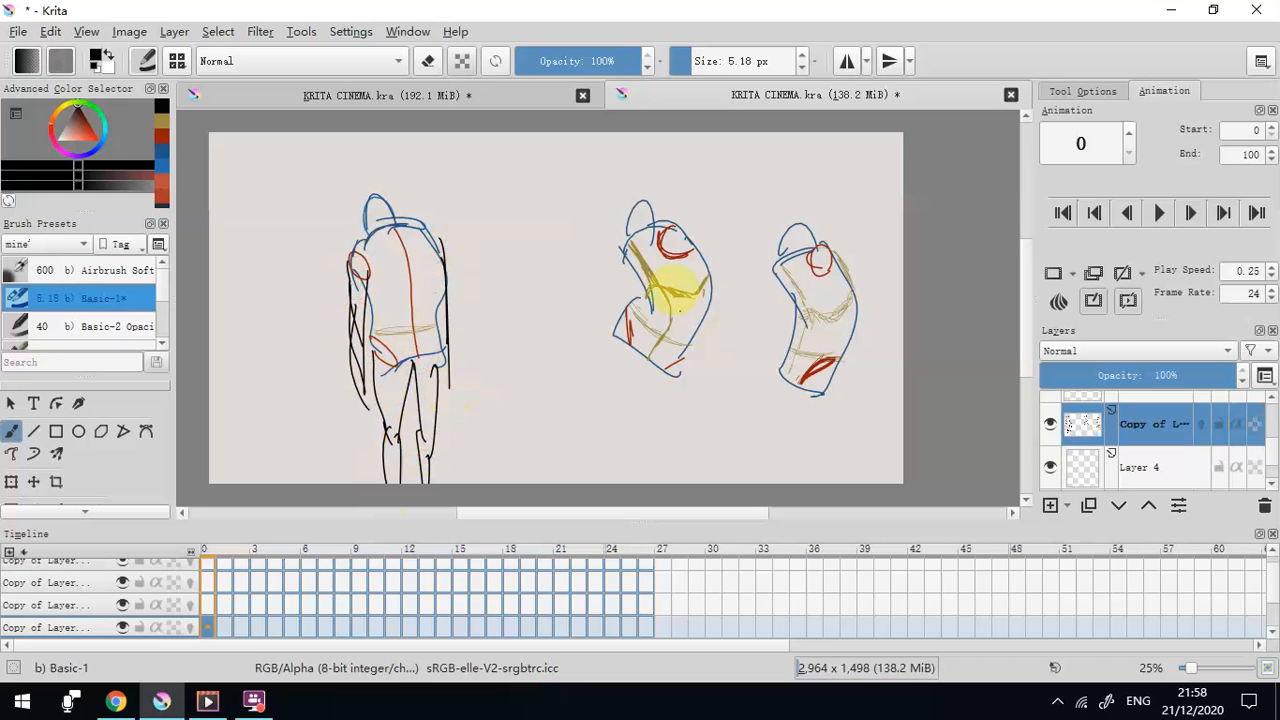
Draw the second figure's hanging arm from the marked shoulder and its two legs with knee joints
mouse_move(660, 228)
mouse_down()
mouse_move(720, 310)
mouse_move(716, 380)
mouse_up()
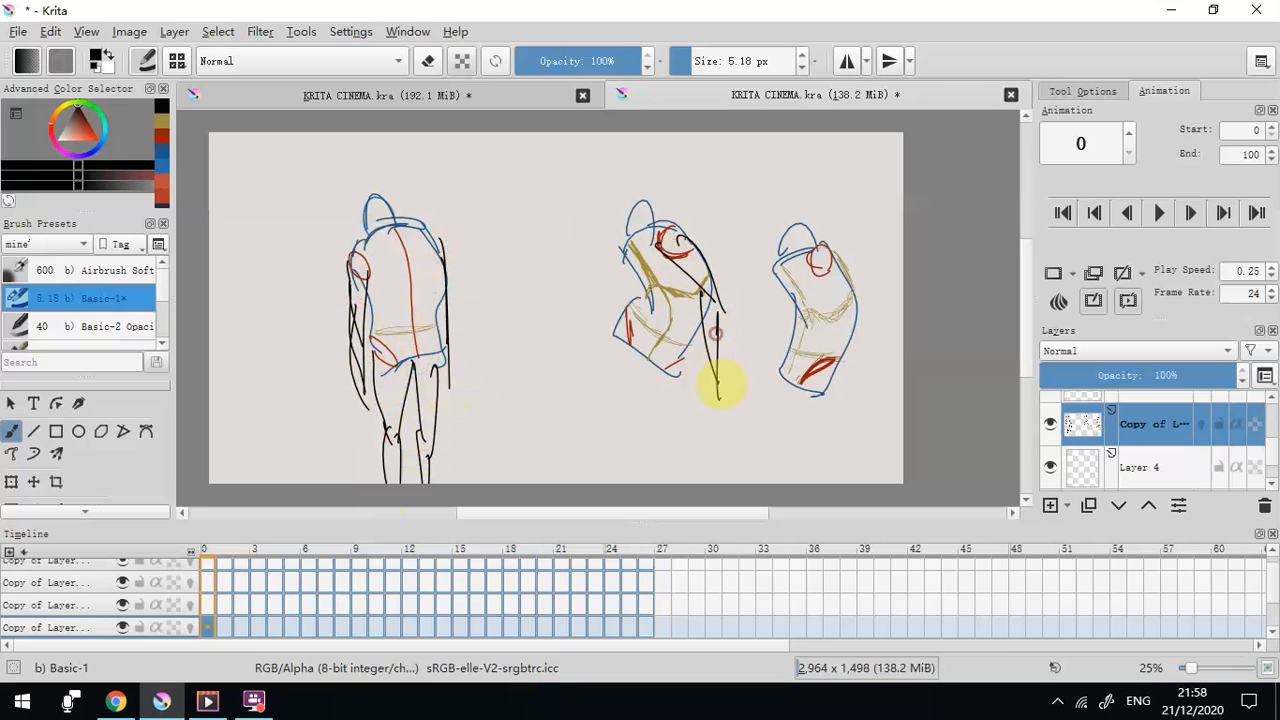
mouse_move(631, 318)
mouse_down()
mouse_move(629, 420)
mouse_move(607, 350)
mouse_move(624, 434)
mouse_up()
drag(654, 373, 672, 364)
drag(638, 375, 648, 442)
drag(677, 370, 648, 482)
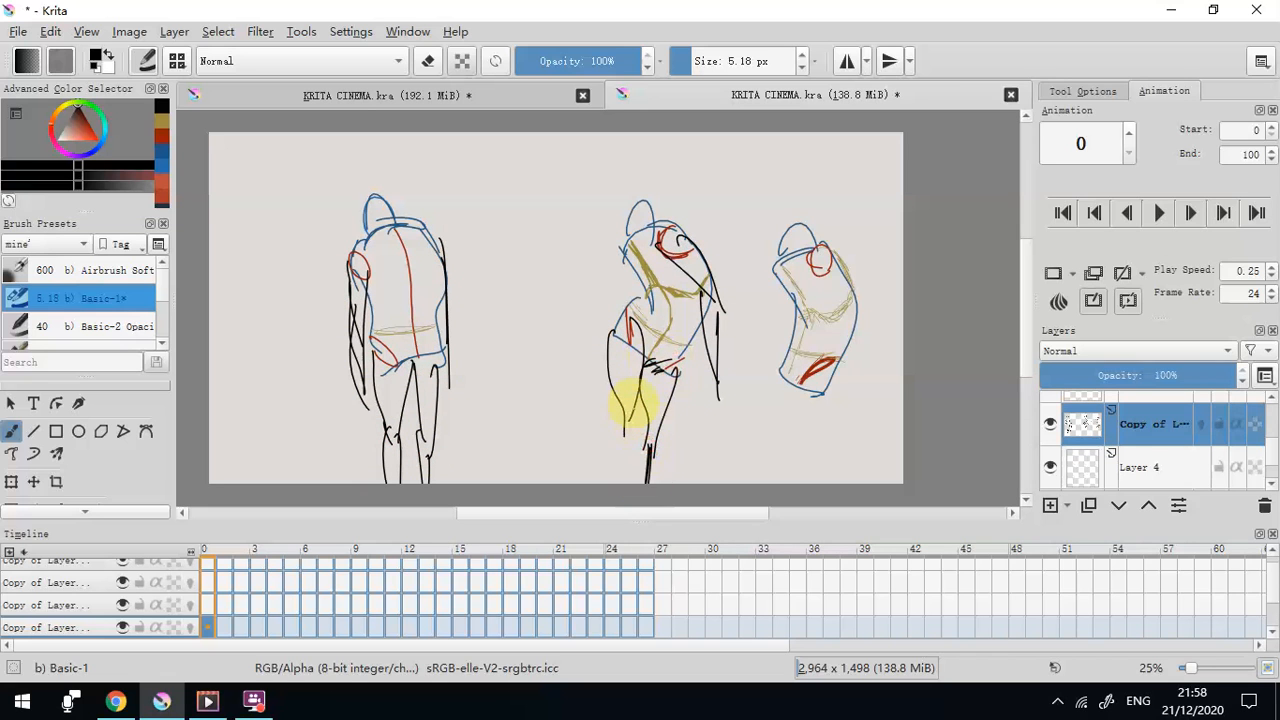
drag(620, 420, 608, 486)
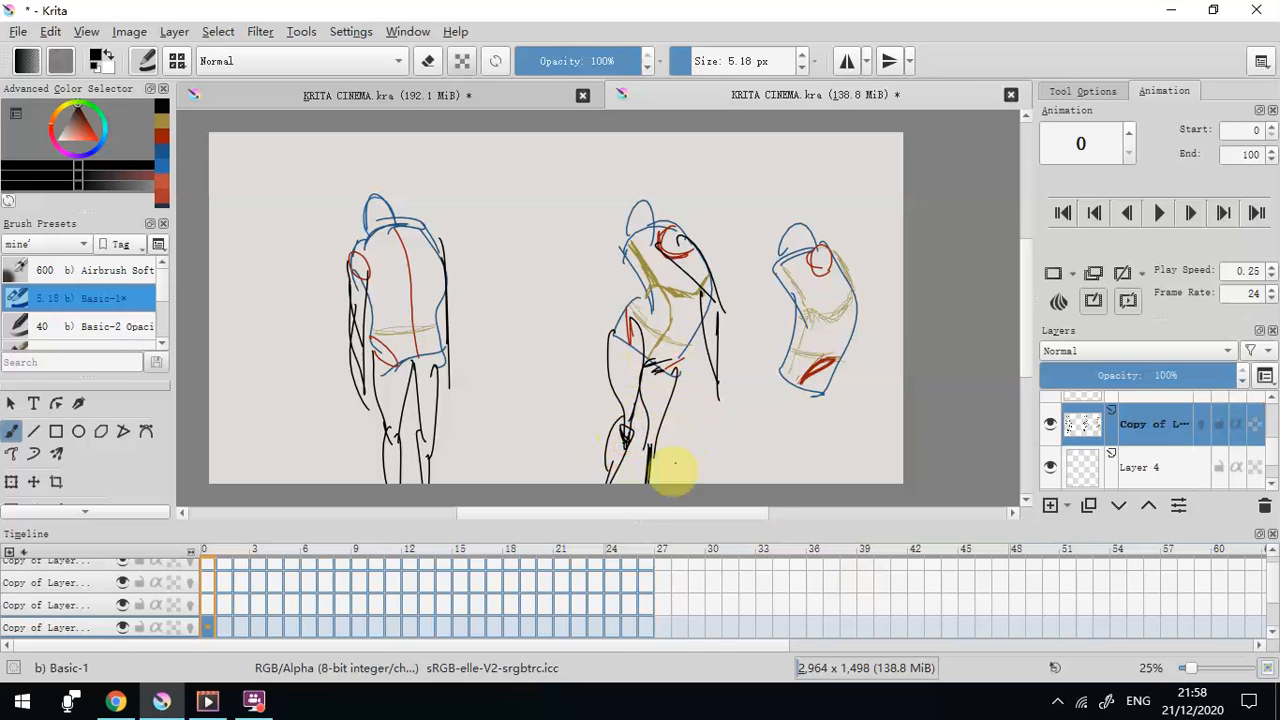
drag(604, 460, 605, 518)
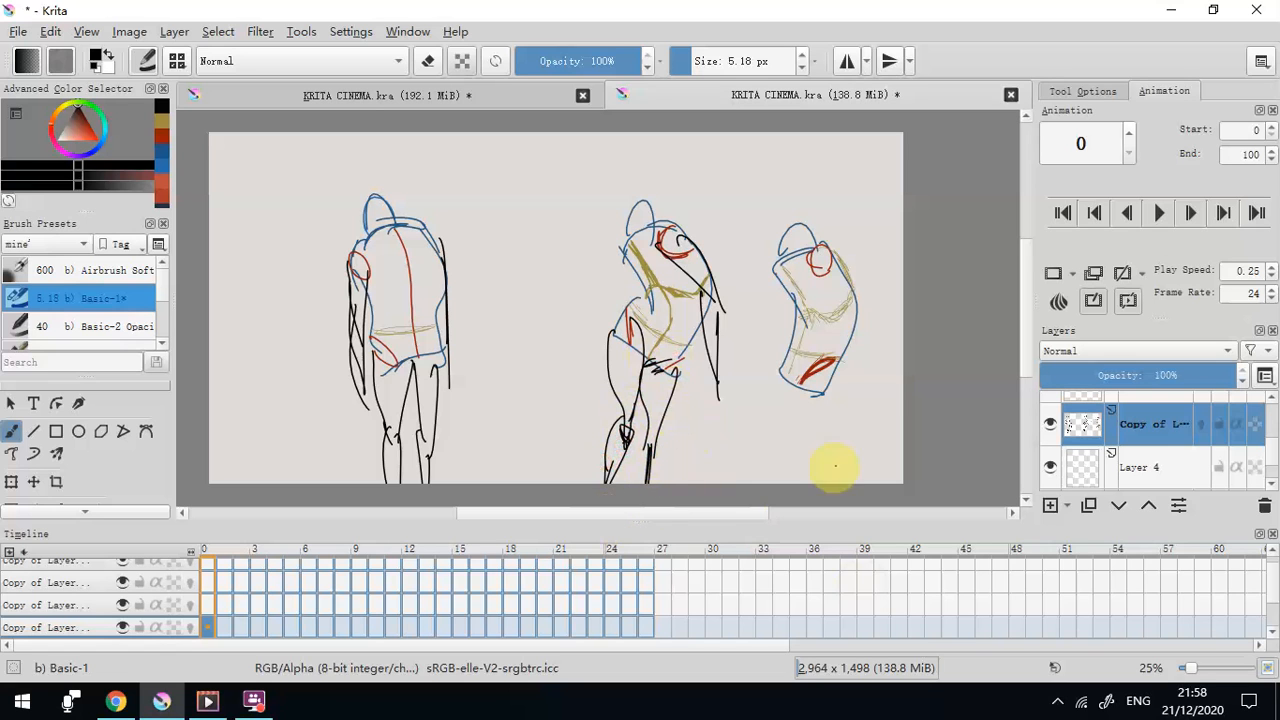
Draw the third figure's two bent legs in a seated pose and one arm reaching from the marked shoulder to the knee
drag(830, 360, 750, 436)
mouse_move(838, 366)
mouse_down()
mouse_move(800, 447)
mouse_move(744, 437)
mouse_move(771, 486)
mouse_up()
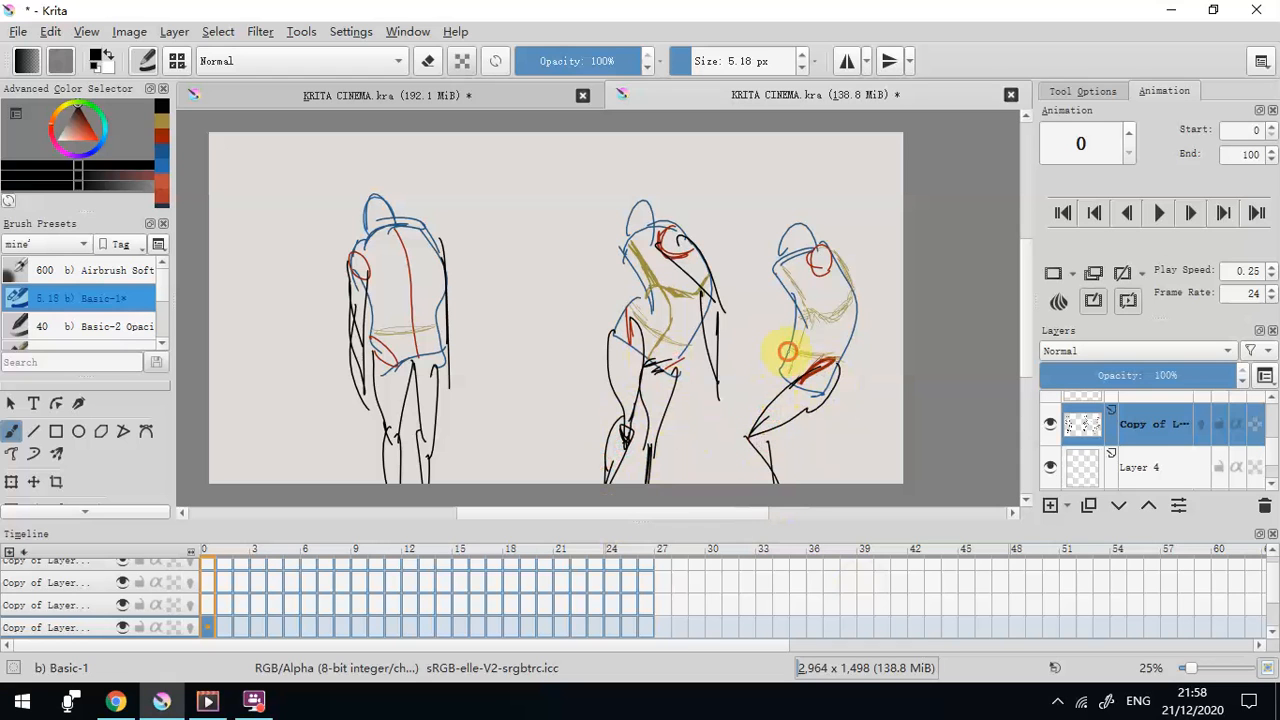
drag(788, 353, 744, 346)
mouse_move(785, 388)
mouse_down()
mouse_move(733, 363)
mouse_move(746, 346)
mouse_move(723, 352)
mouse_move(750, 484)
mouse_up()
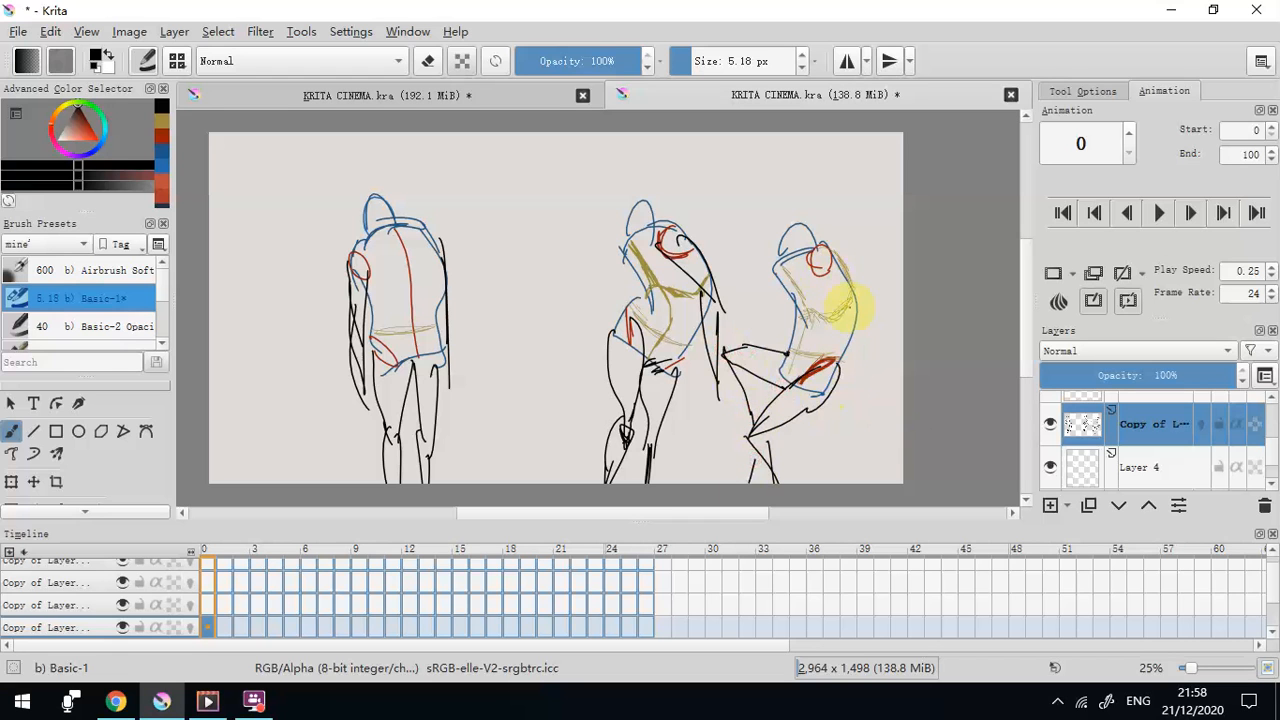
drag(816, 256, 808, 326)
drag(834, 265, 754, 430)
drag(815, 325, 769, 429)
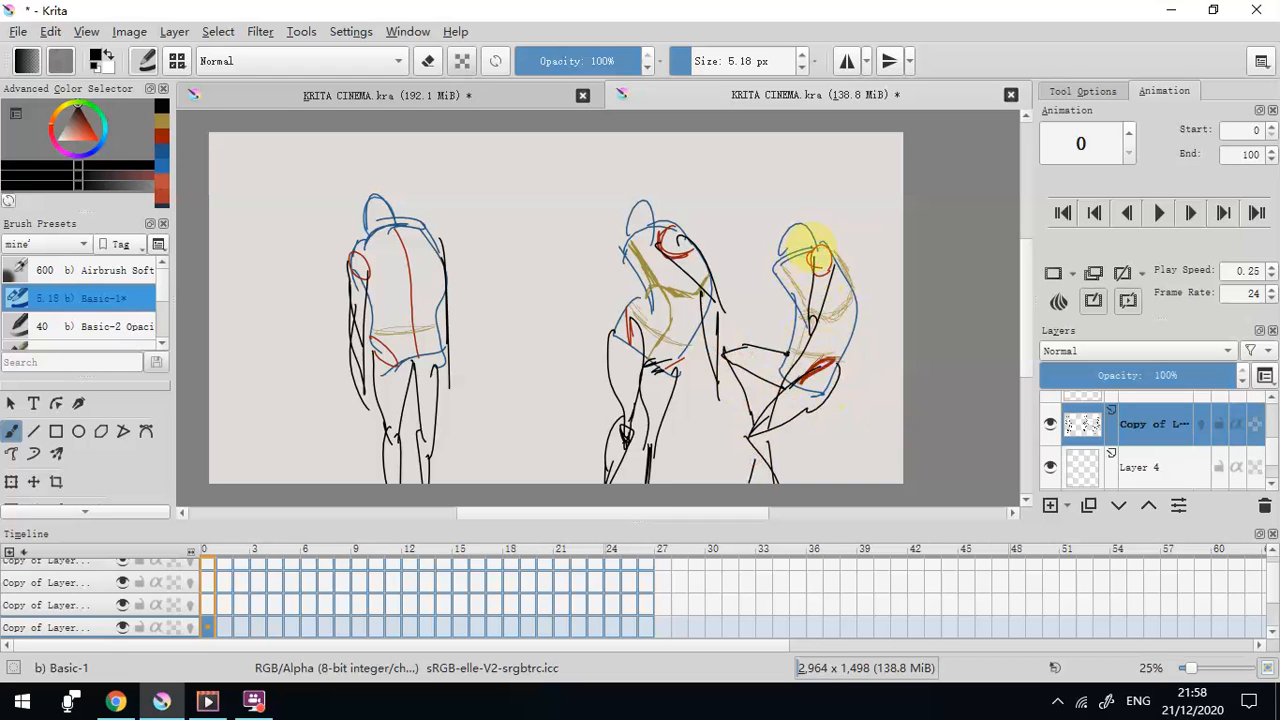
Draw the third figure's raised arm gripping an overhead bar and a seat beneath its hips
mouse_move(780, 285)
mouse_down()
mouse_move(758, 256)
mouse_move(776, 243)
mouse_move(758, 246)
mouse_move(755, 219)
mouse_move(742, 220)
mouse_move(749, 157)
mouse_up()
drag(608, 155, 878, 162)
mouse_move(873, 384)
mouse_down()
mouse_move(834, 400)
mouse_move(857, 414)
mouse_move(812, 420)
mouse_move(813, 487)
mouse_up()
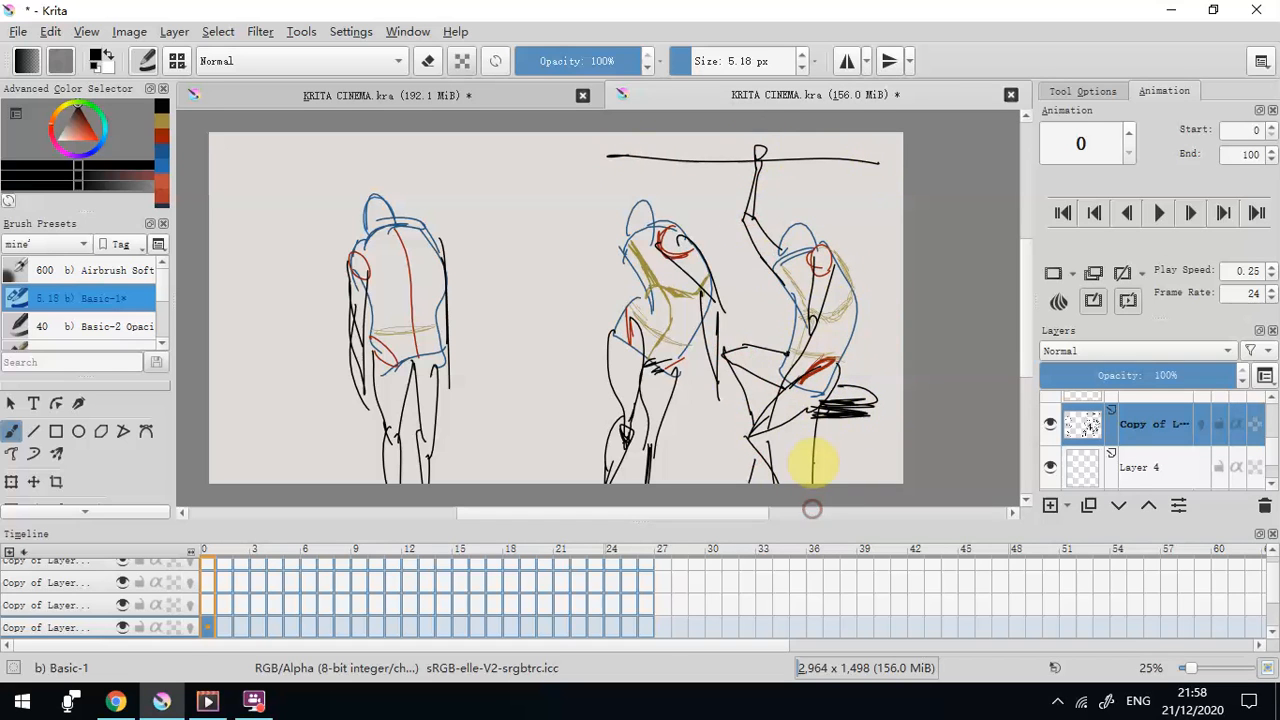
Undo the seat, the overhead bar, the third figure's limbs and the second figure's bent lower-leg strokes
key(ctrl+z)
key(ctrl+z)
key(ctrl+z)
key(ctrl+z)
key(ctrl+z)
key(ctrl+z)
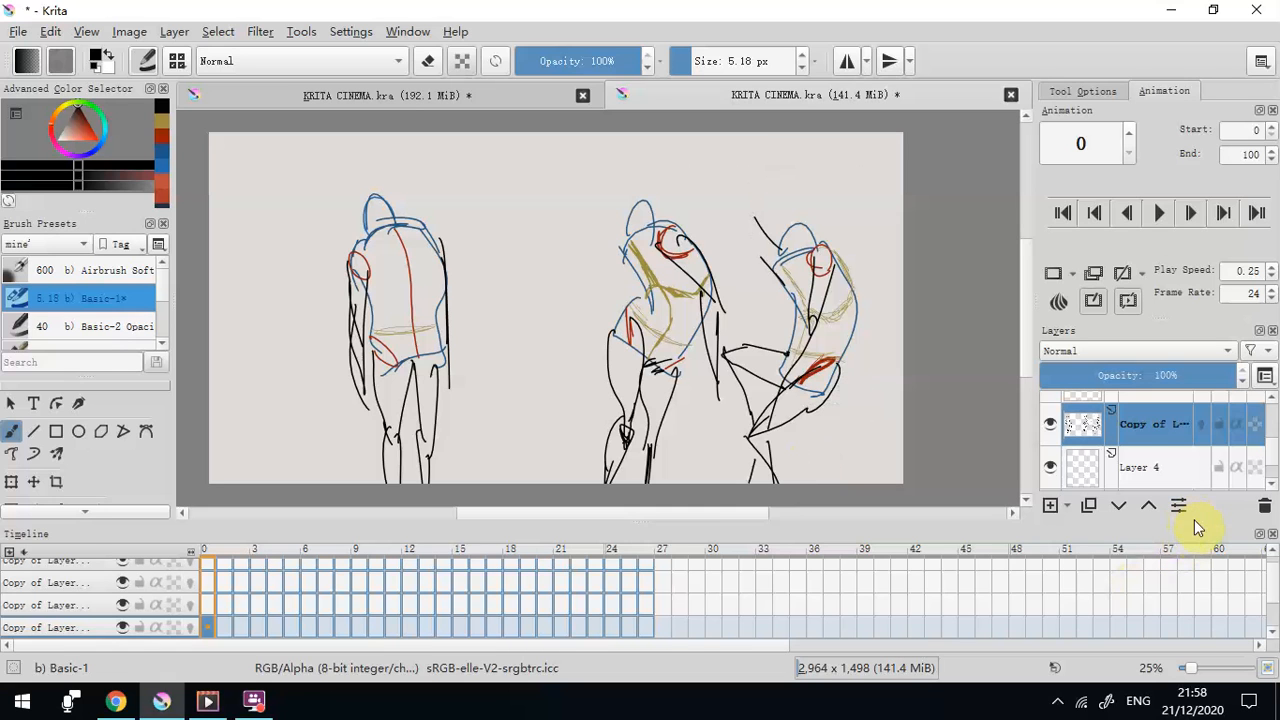
key(ctrl+z)
key(ctrl+z)
key(ctrl+z)
key(ctrl+z)
key(ctrl+z)
key(ctrl+z)
key(ctrl+z)
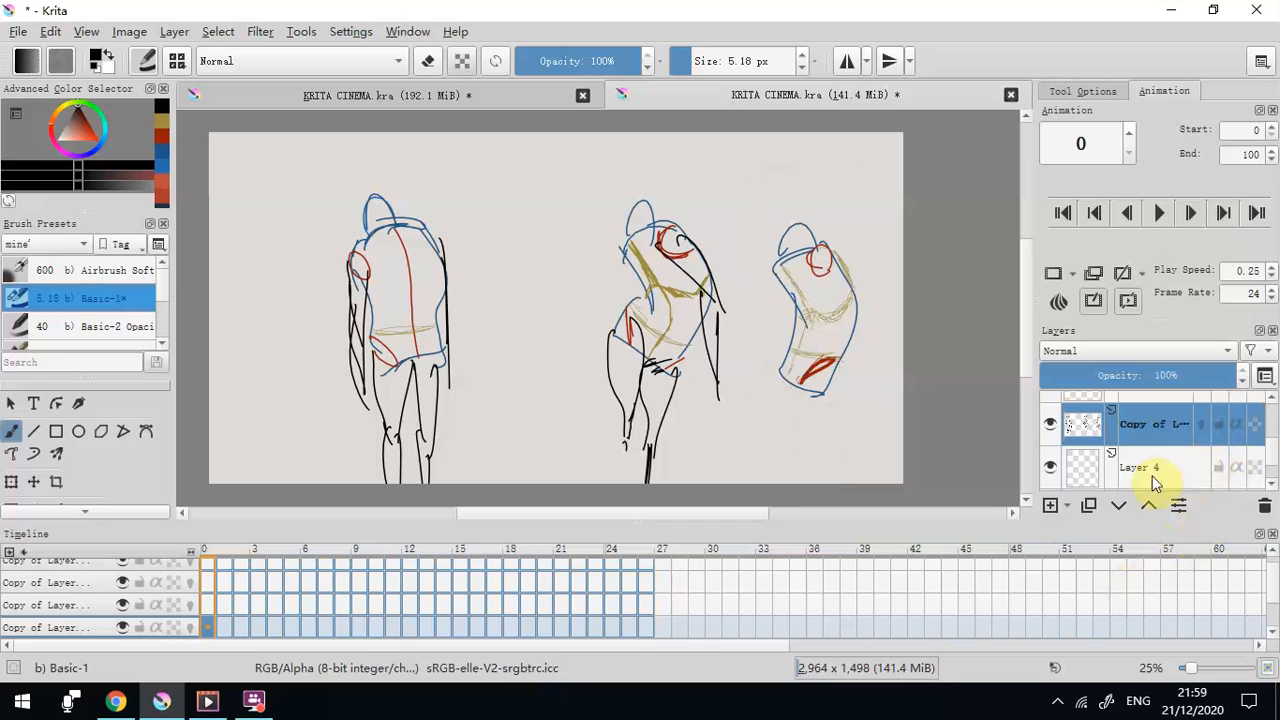
Delete the layer with the torso figures, duplicate the blank frame layer and select one of the blank copies
click(1263, 506)
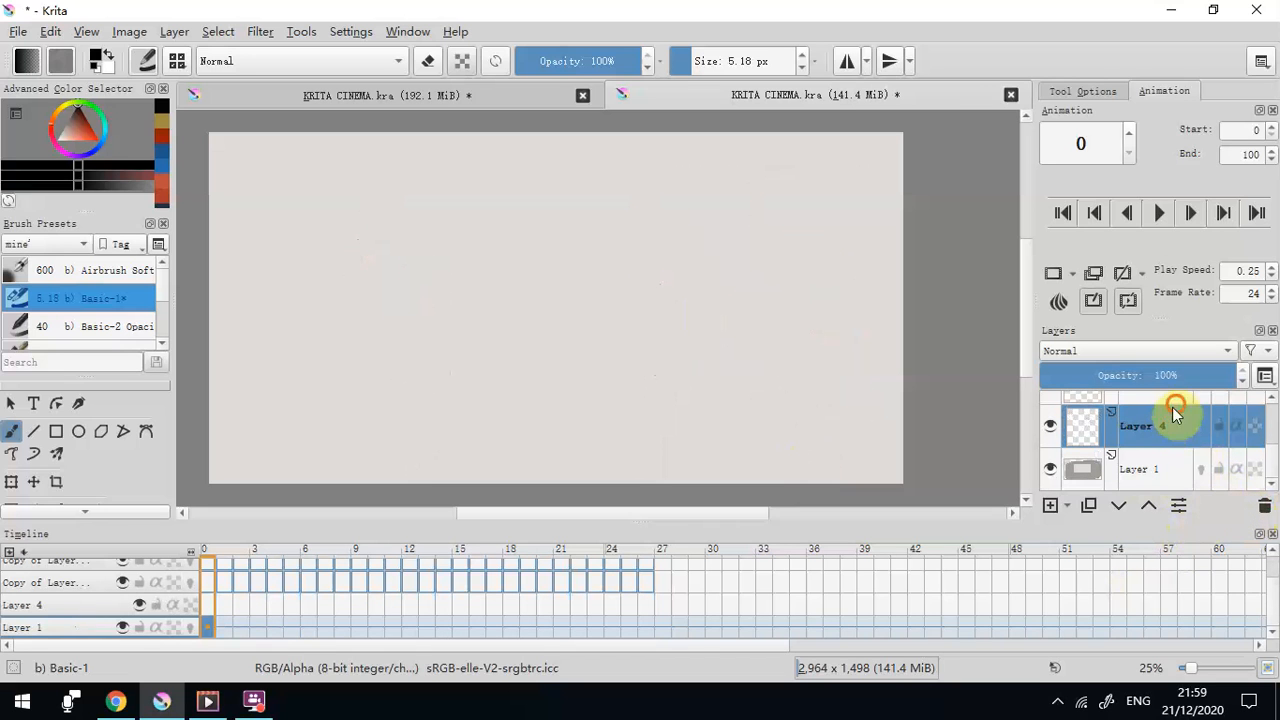
click(1088, 506)
click(1090, 506)
click(1168, 468)
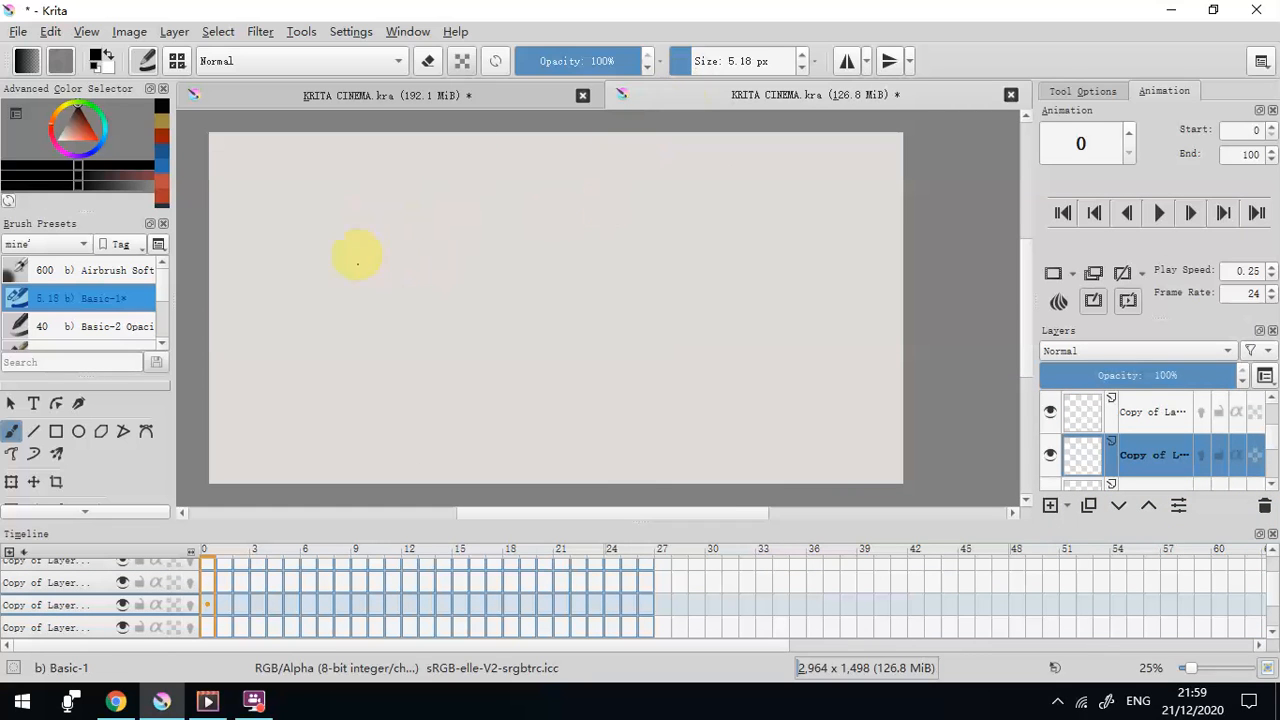
Draw a row of three head circles in black and add crossed guide lines to the first one
mouse_move(371, 265)
mouse_down()
mouse_move(400, 233)
mouse_move(386, 241)
mouse_move(457, 262)
mouse_up()
drag(547, 228, 551, 250)
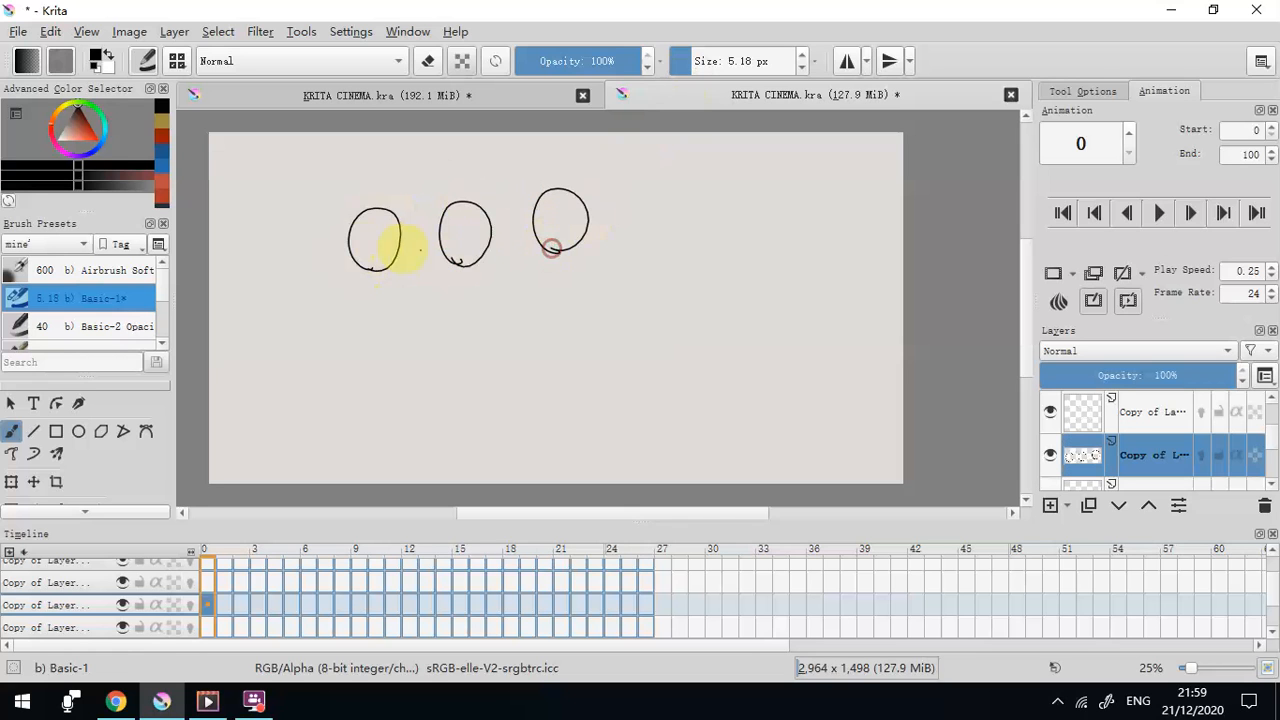
mouse_move(349, 236)
mouse_down()
mouse_move(404, 235)
mouse_move(374, 268)
mouse_up()
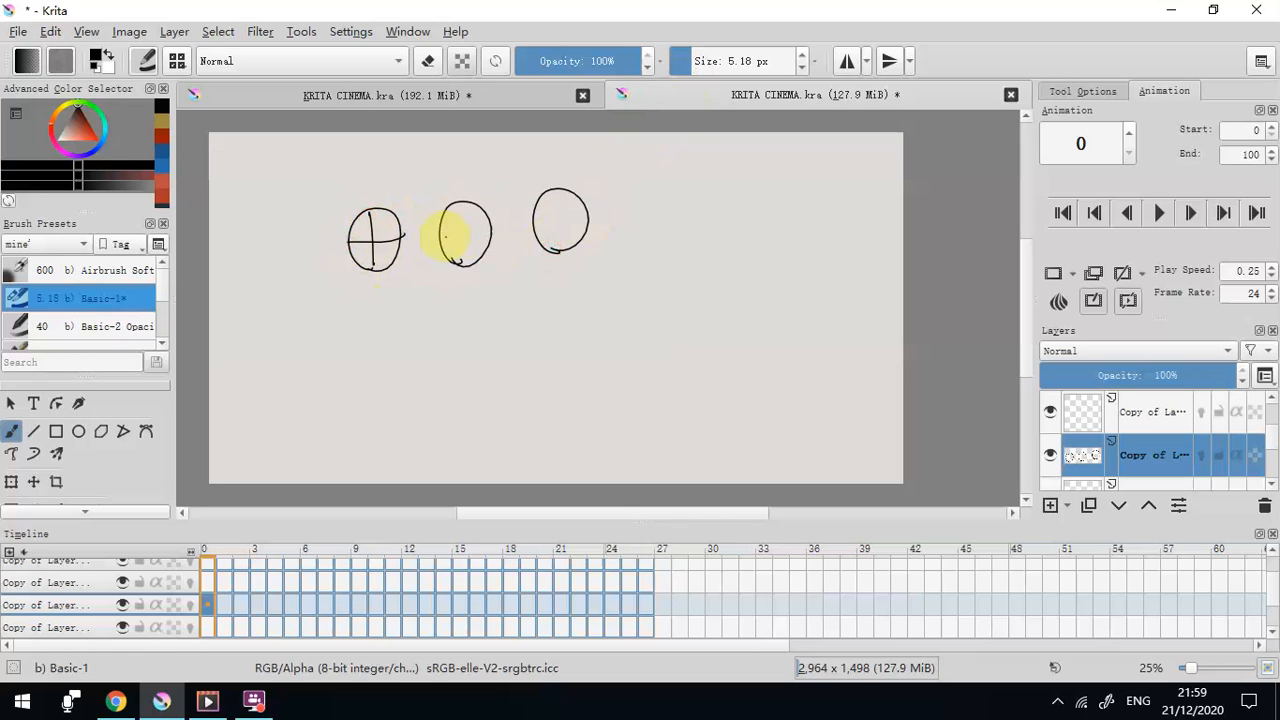
Add side-turned guide lines and an ear to the second head, and draw a neck block below the third head
mouse_move(441, 236)
mouse_down()
mouse_move(490, 235)
mouse_move(458, 262)
mouse_move(461, 199)
mouse_up()
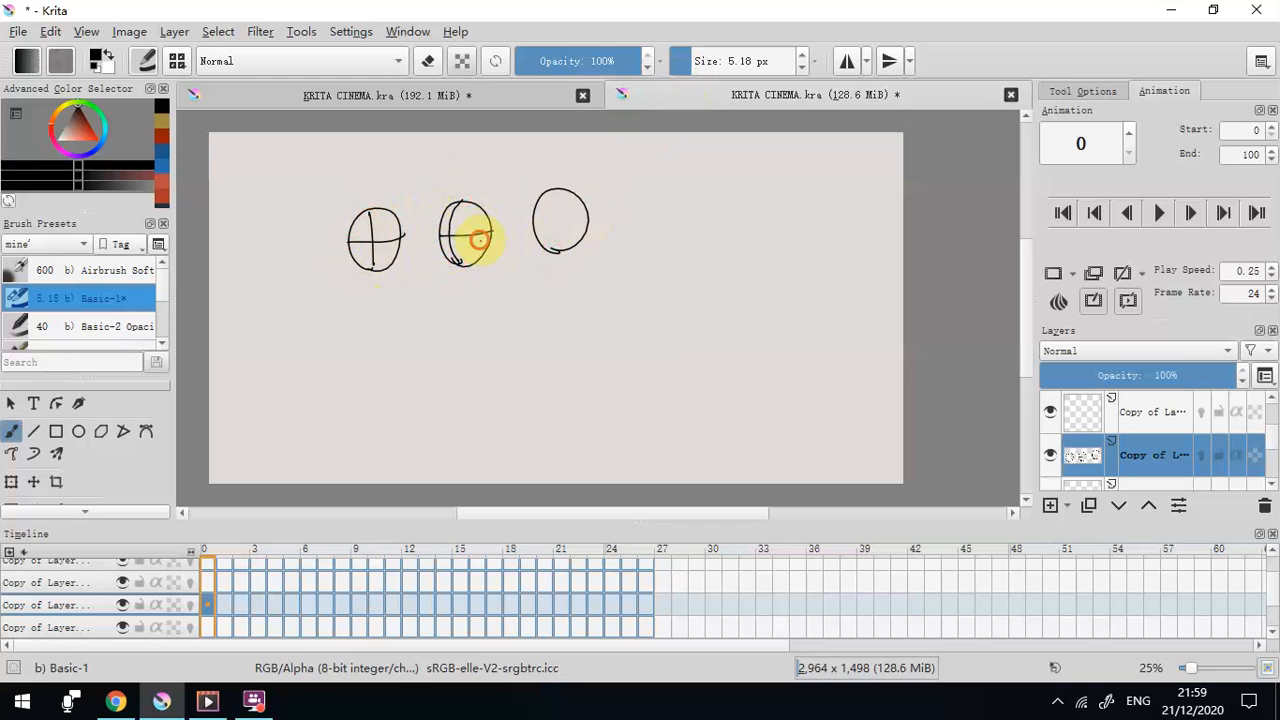
drag(482, 229, 478, 238)
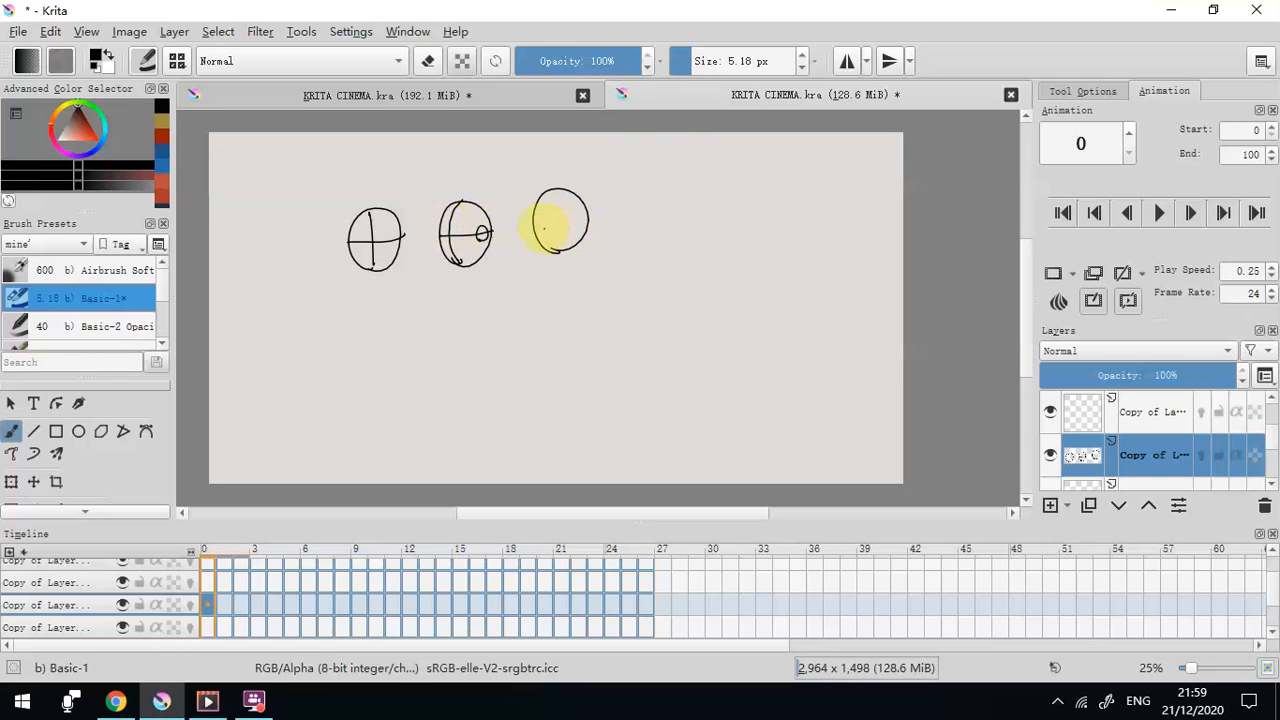
drag(543, 240, 566, 241)
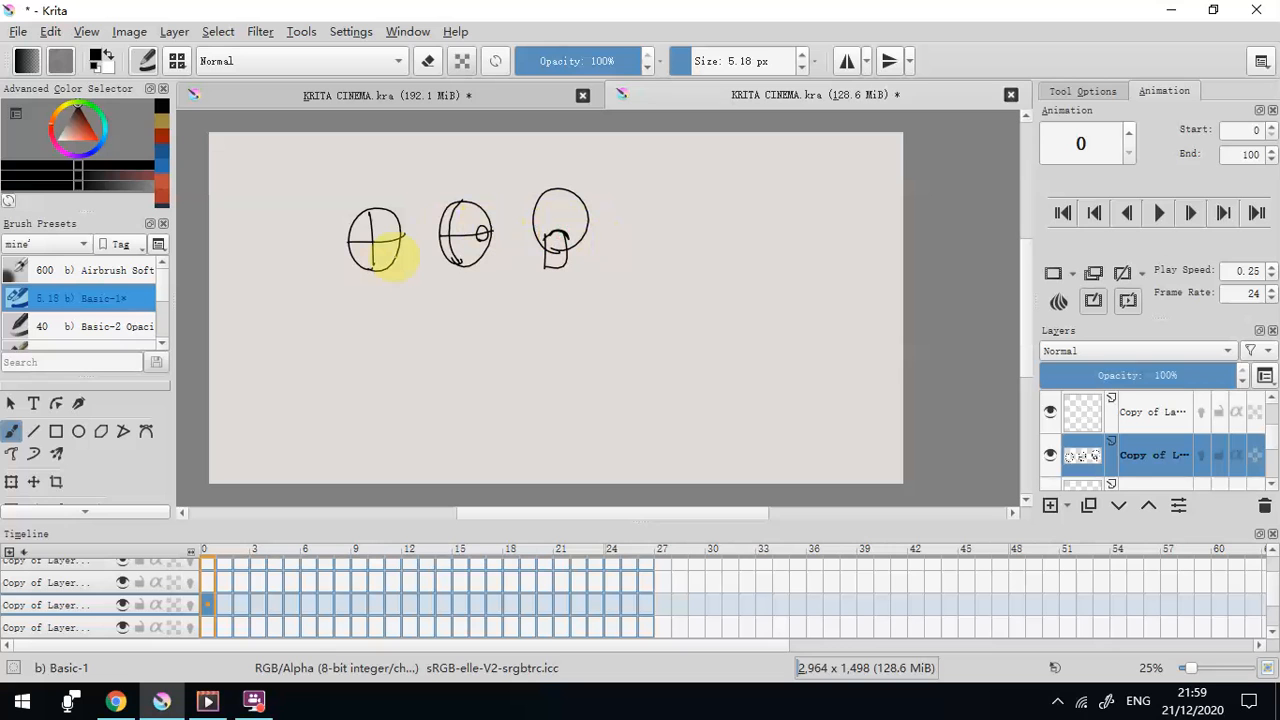
Replace the layer holding the three head circles with a fresh blank frame copy and set the brush colour to dark blue
click(1265, 506)
click(1088, 505)
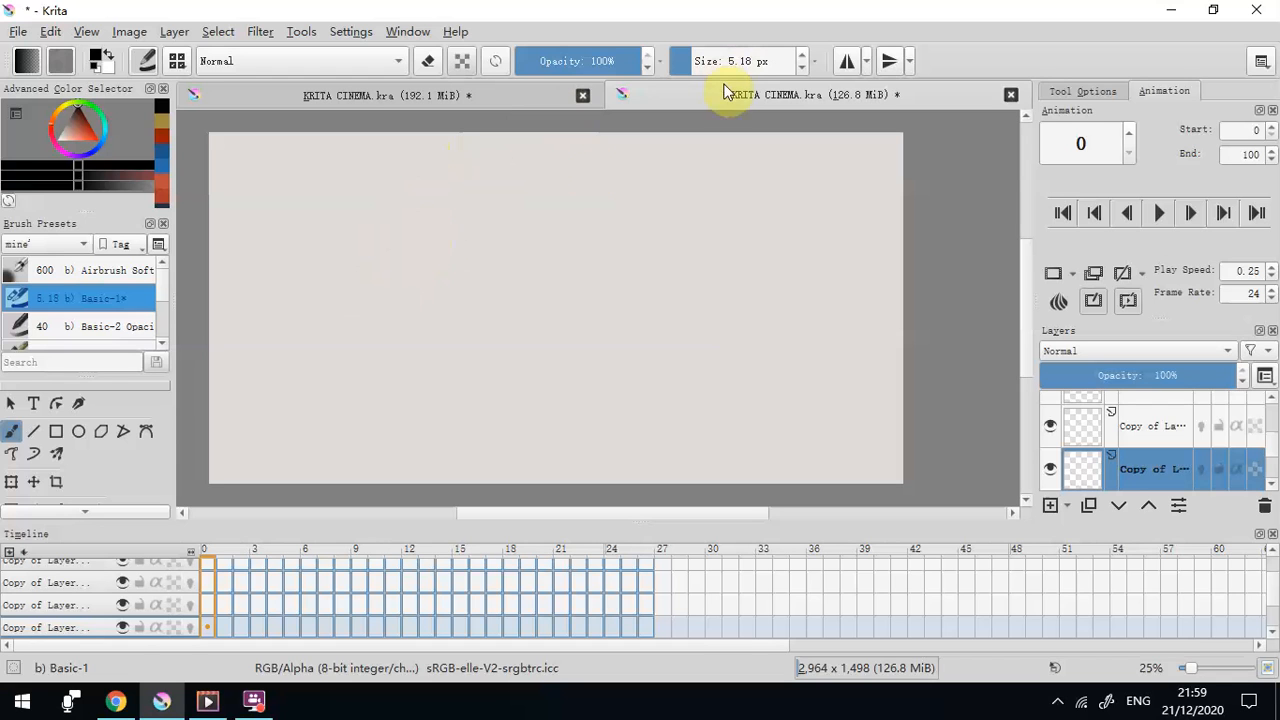
click(163, 150)
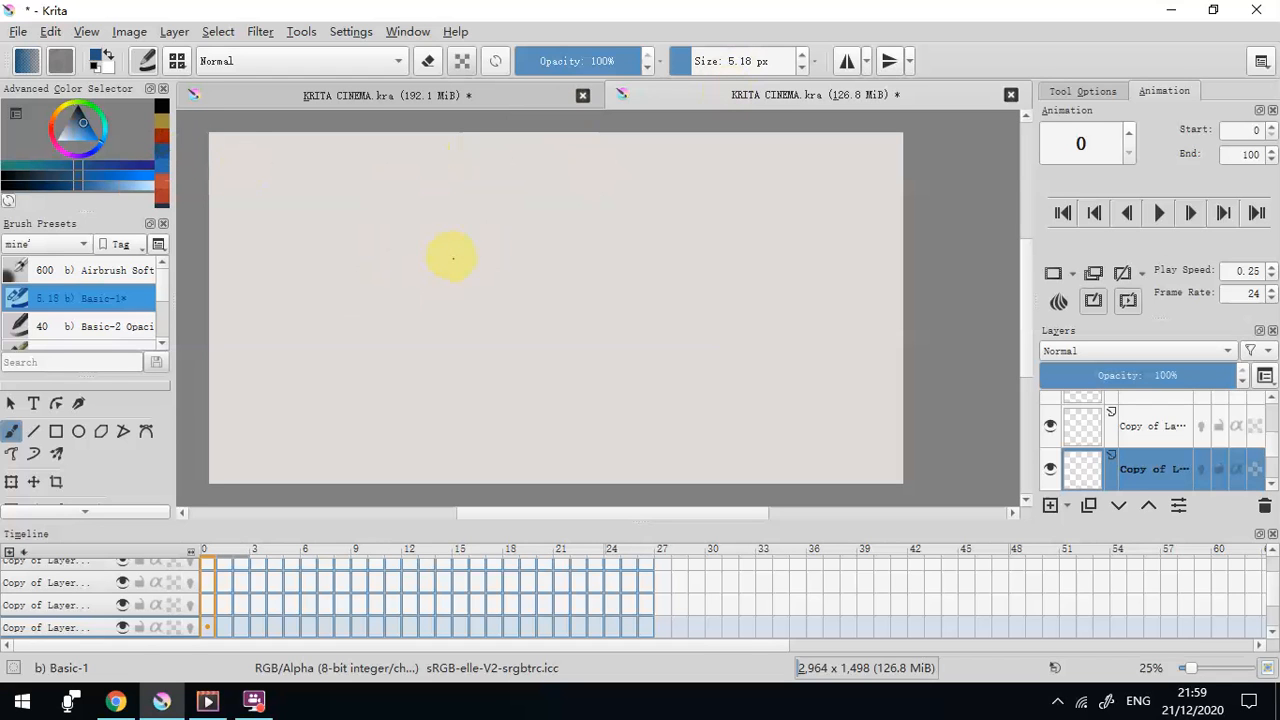
Draw a row of three rough busts in blue, each with a head circle, neck curves and shoulder lines
mouse_move(394, 253)
mouse_down()
mouse_move(407, 215)
mouse_move(431, 260)
mouse_move(377, 253)
mouse_move(394, 272)
mouse_move(374, 259)
mouse_move(429, 265)
mouse_move(358, 263)
mouse_move(450, 251)
mouse_up()
mouse_move(569, 249)
mouse_down()
mouse_move(571, 263)
mouse_move(551, 257)
mouse_move(588, 260)
mouse_move(534, 277)
mouse_up()
mouse_move(592, 259)
mouse_down()
mouse_move(607, 255)
mouse_move(616, 283)
mouse_up()
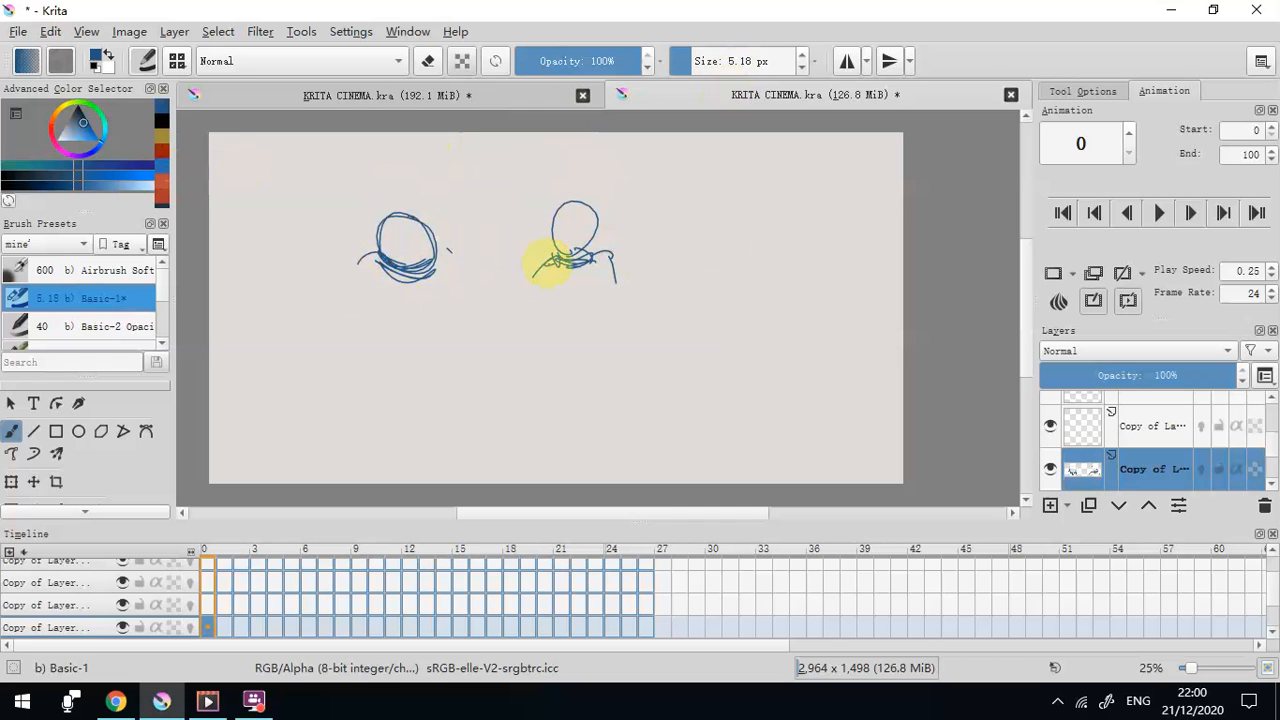
mouse_move(743, 237)
mouse_down()
mouse_move(746, 191)
mouse_move(725, 241)
mouse_up()
drag(736, 232, 703, 248)
drag(781, 237, 794, 277)
mouse_move(770, 234)
mouse_down()
mouse_move(713, 236)
mouse_move(690, 313)
mouse_up()
drag(766, 256, 767, 302)
Draw a fourth rough bust with an oval head and sloping shoulders below the row
drag(450, 360, 470, 380)
drag(455, 378, 440, 412)
mouse_move(452, 378)
mouse_down()
mouse_move(523, 391)
mouse_move(531, 420)
mouse_up()
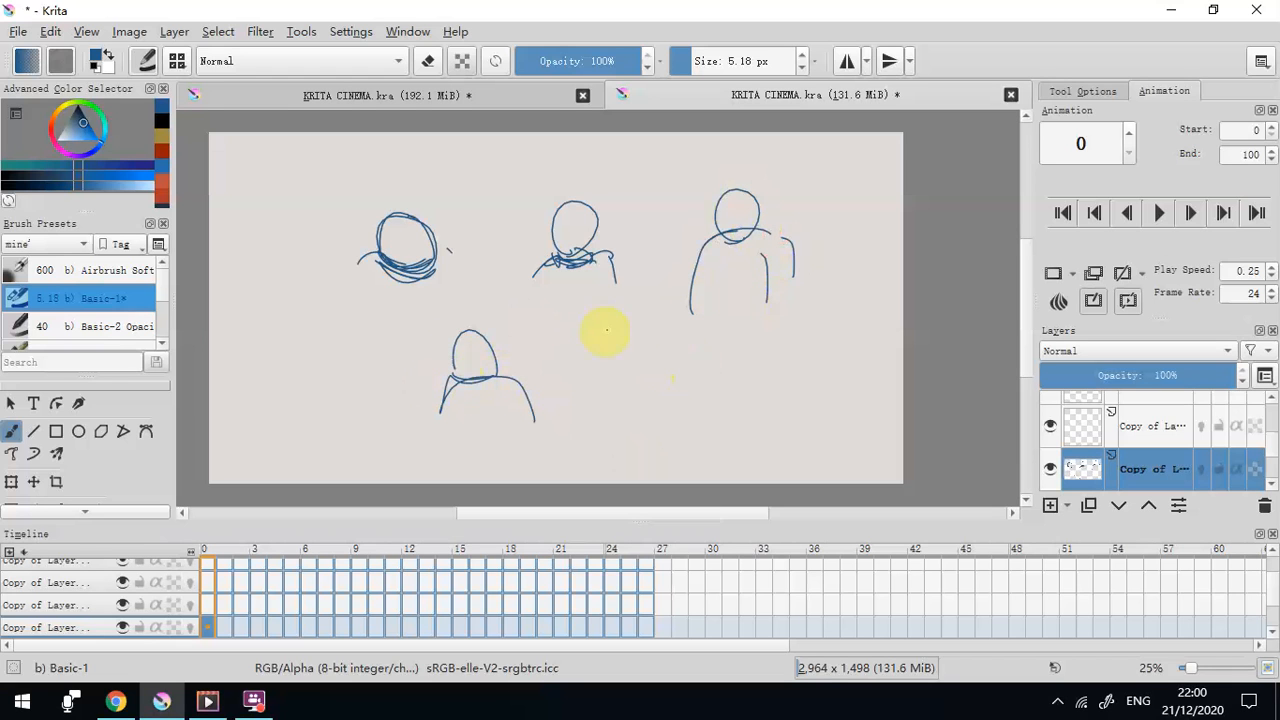
Fade the rough bust layer to 20% opacity and outline the third bust's head, neck, shoulders and arms on a new layer
click(1072, 376)
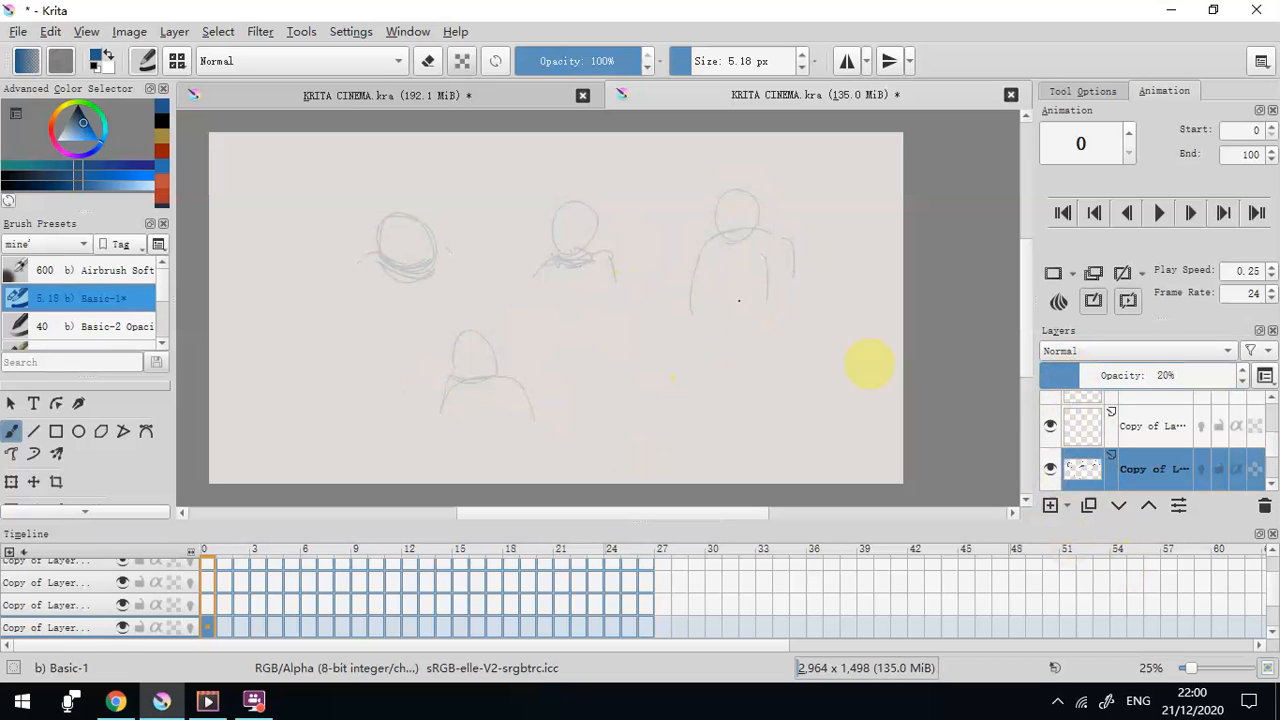
click(1050, 505)
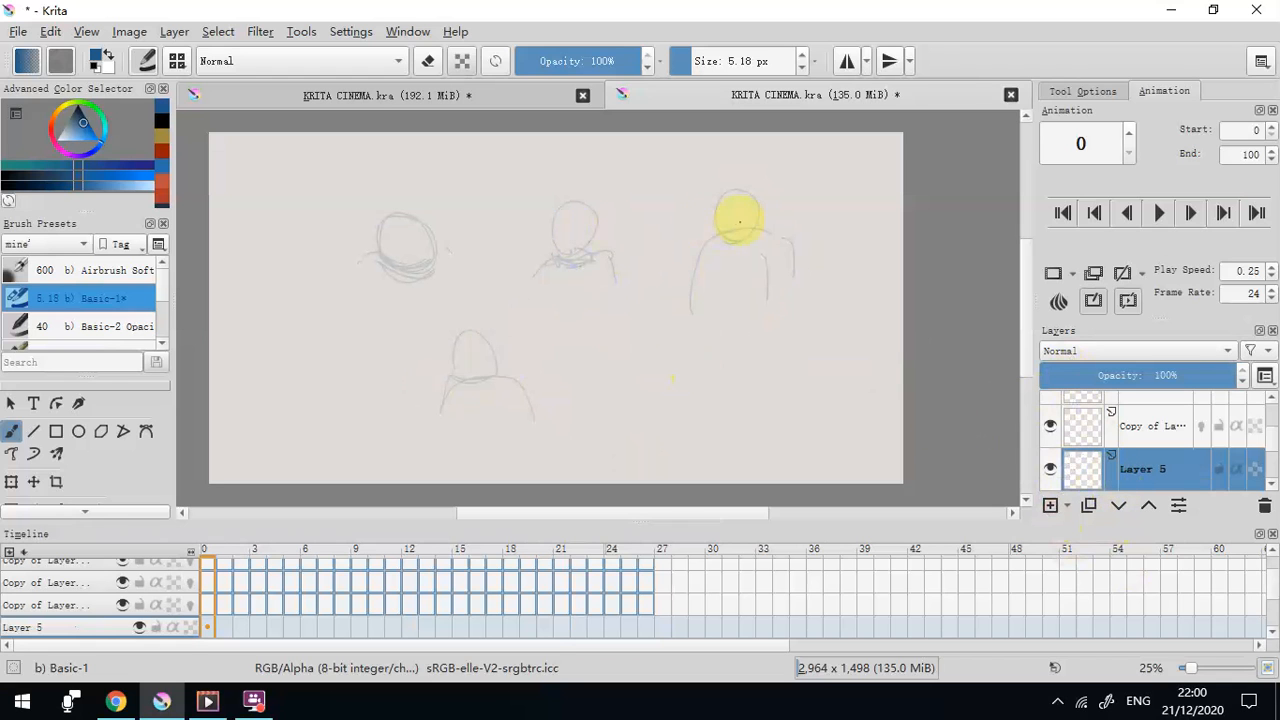
mouse_move(726, 214)
mouse_down()
mouse_move(720, 203)
mouse_move(740, 215)
mouse_move(723, 229)
mouse_move(743, 234)
mouse_move(721, 236)
mouse_move(772, 250)
mouse_move(762, 247)
mouse_move(790, 312)
mouse_up()
drag(705, 242, 705, 260)
Add face guide lines to the second head on the faded layer and outline its head, eyes, jaw and shoulders on Layer 5
drag(569, 249, 589, 247)
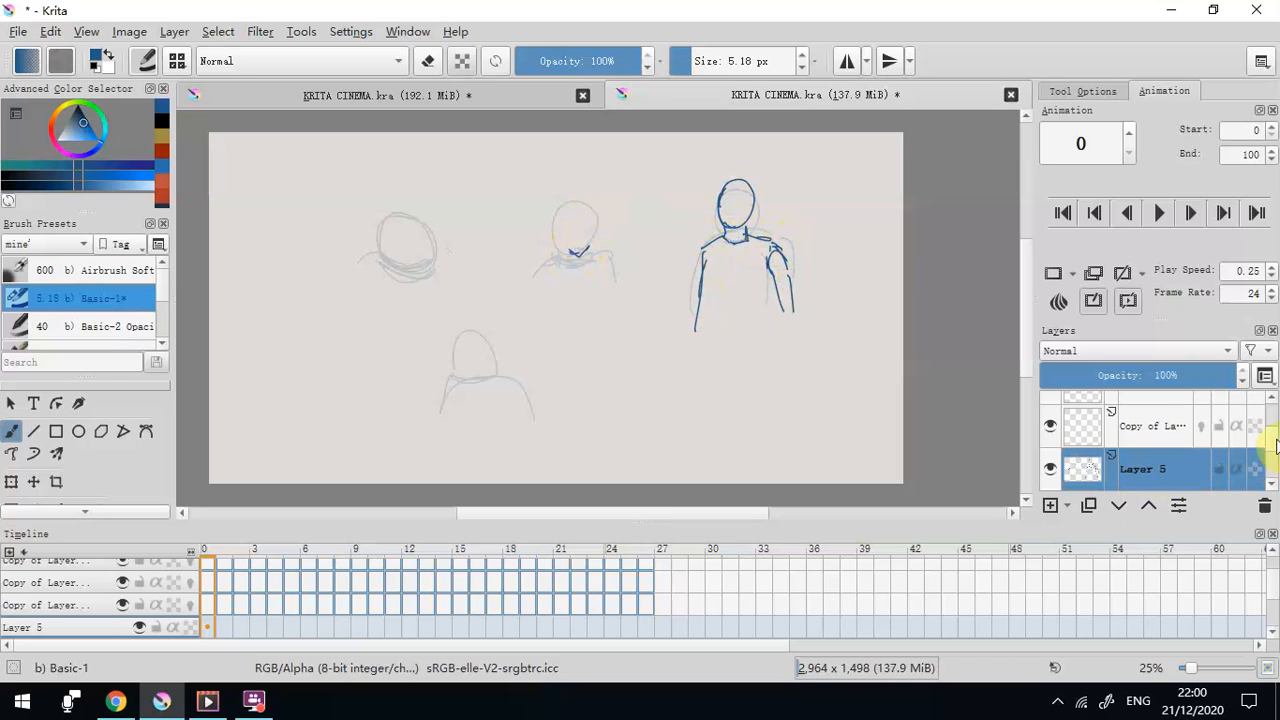
scroll(1268, 455, down, 1)
click(1178, 458)
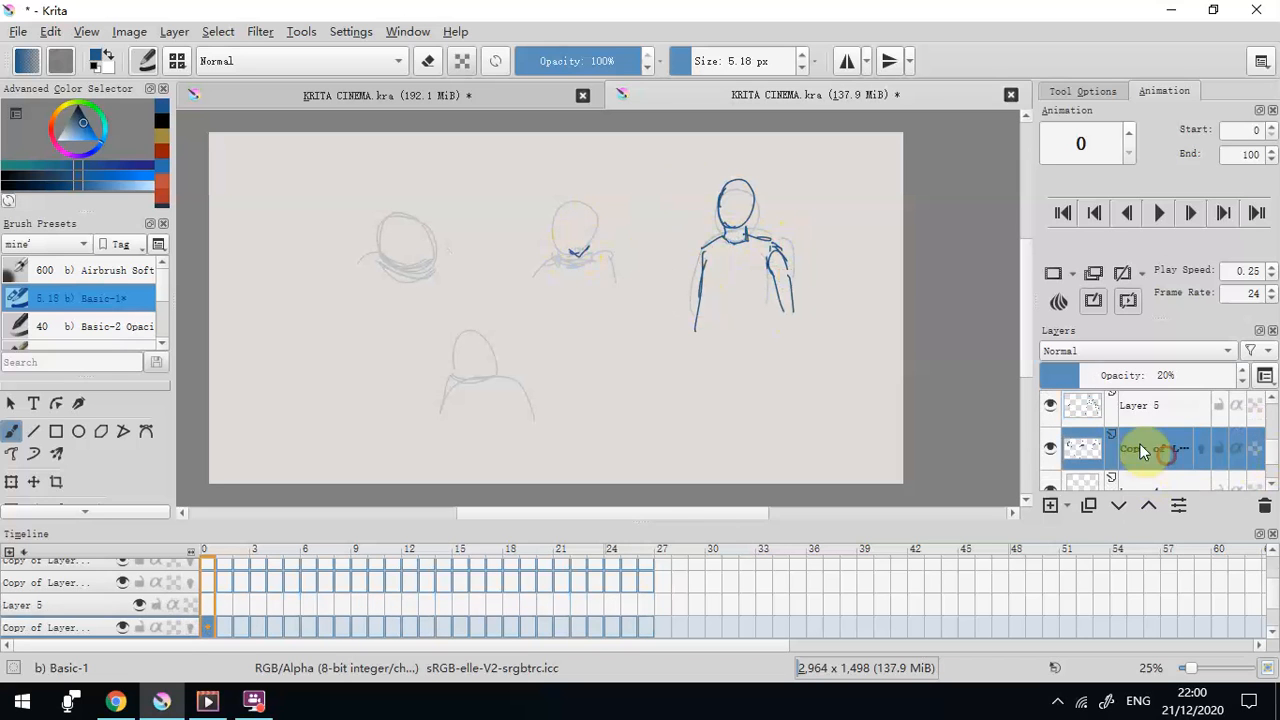
click(579, 251)
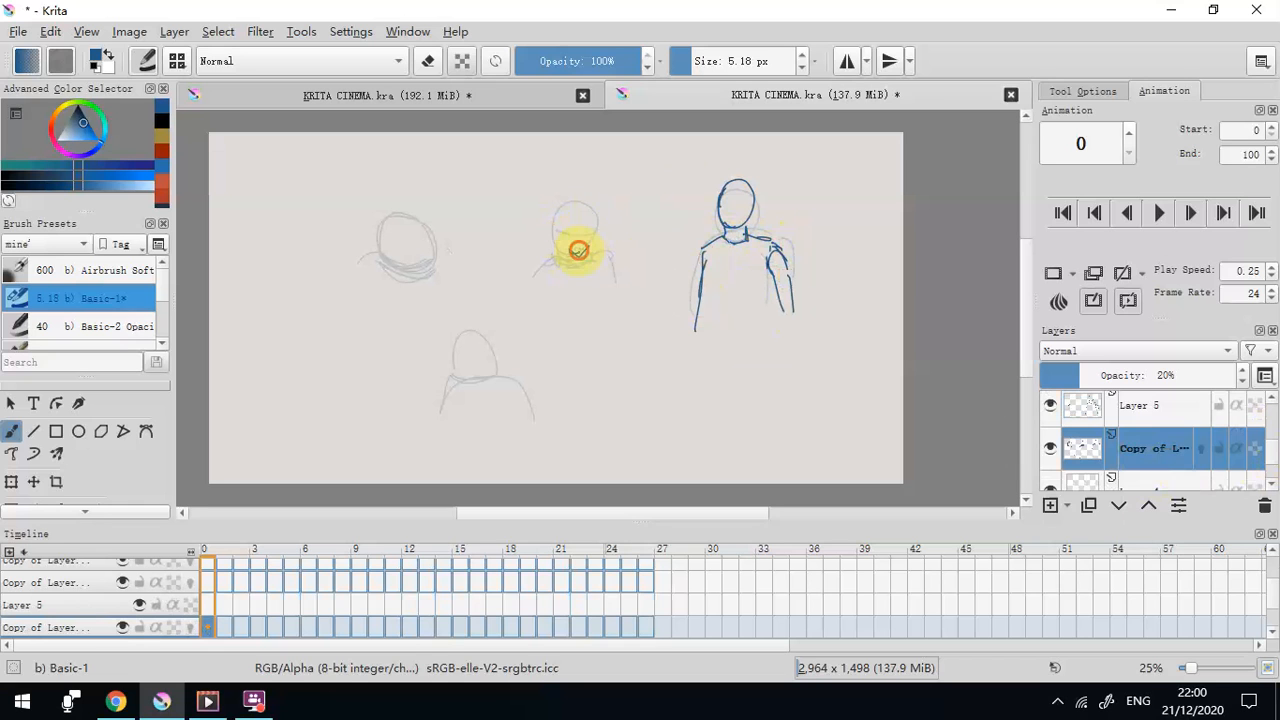
click(1085, 405)
click(574, 251)
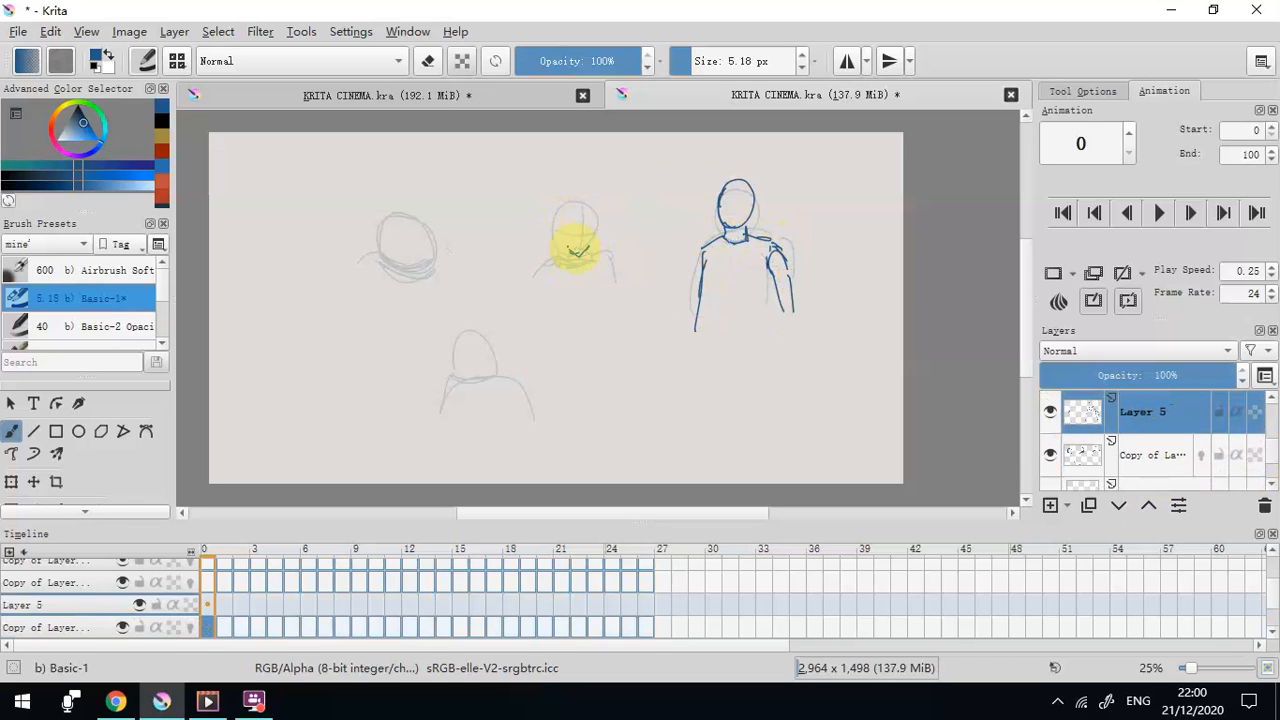
drag(589, 245, 590, 235)
mouse_move(557, 232)
mouse_down()
mouse_move(599, 216)
mouse_move(563, 245)
mouse_move(554, 236)
mouse_move(579, 262)
mouse_move(556, 250)
mouse_move(586, 253)
mouse_move(529, 273)
mouse_move(591, 258)
mouse_move(615, 277)
mouse_up()
Draw the eyes, nose and frowning mouth on the third head
drag(725, 202, 739, 206)
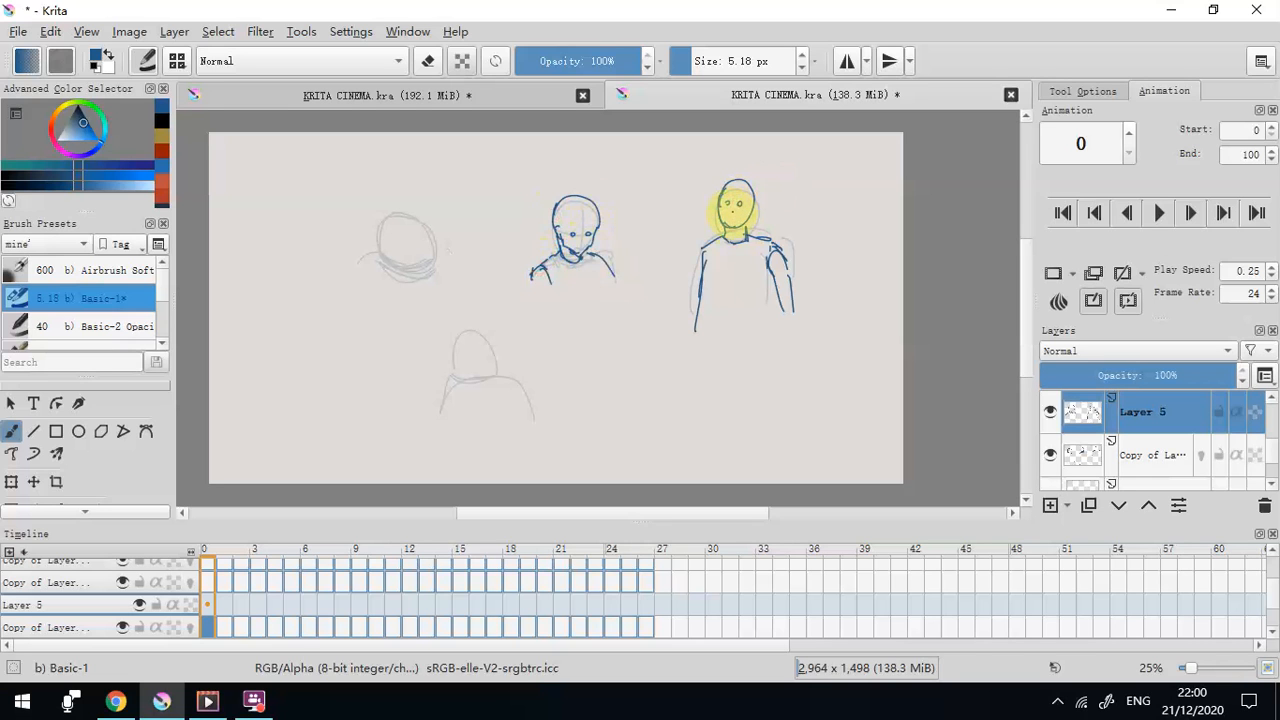
drag(733, 207, 735, 213)
drag(729, 220, 742, 220)
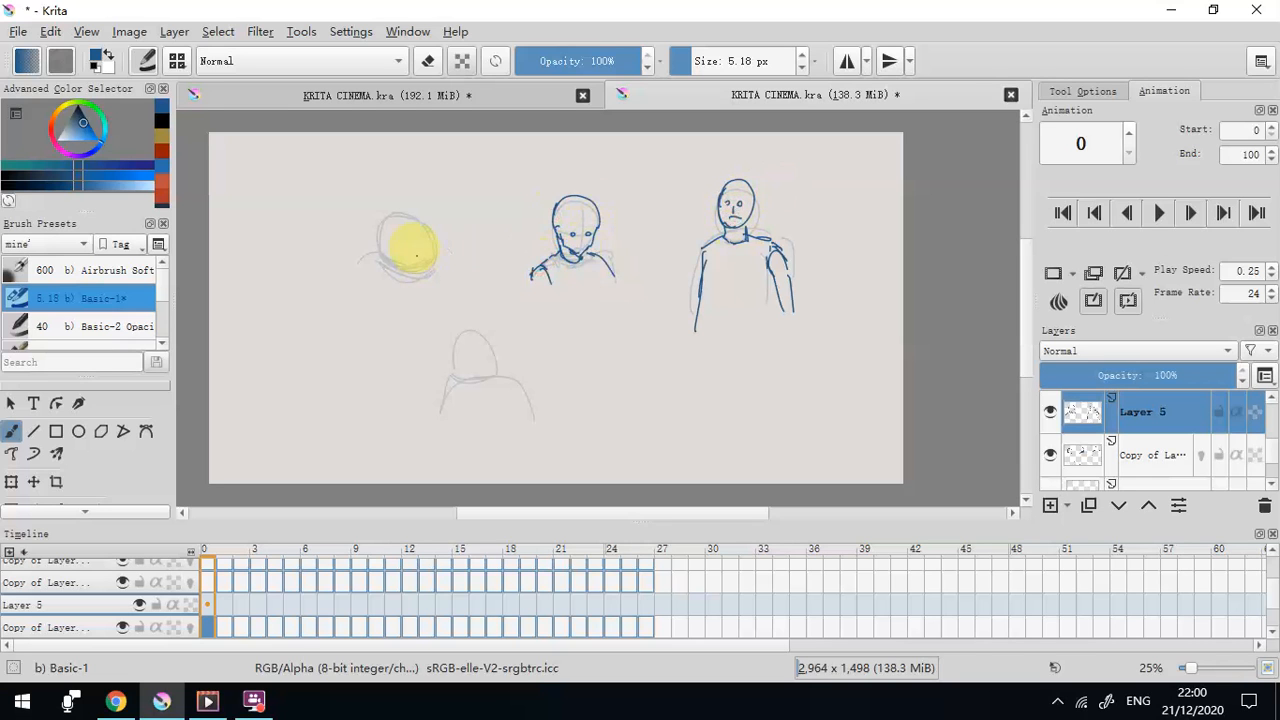
Draw a frowning face with spiky hair and shoulders over the first head, and add a brimmed cap to the second head
mouse_move(390, 238)
mouse_down()
mouse_move(424, 239)
mouse_move(411, 266)
mouse_move(434, 249)
mouse_move(428, 262)
mouse_move(378, 237)
mouse_move(427, 246)
mouse_move(400, 214)
mouse_move(380, 257)
mouse_move(428, 260)
mouse_move(363, 267)
mouse_move(468, 268)
mouse_move(429, 260)
mouse_up()
drag(599, 227, 542, 218)
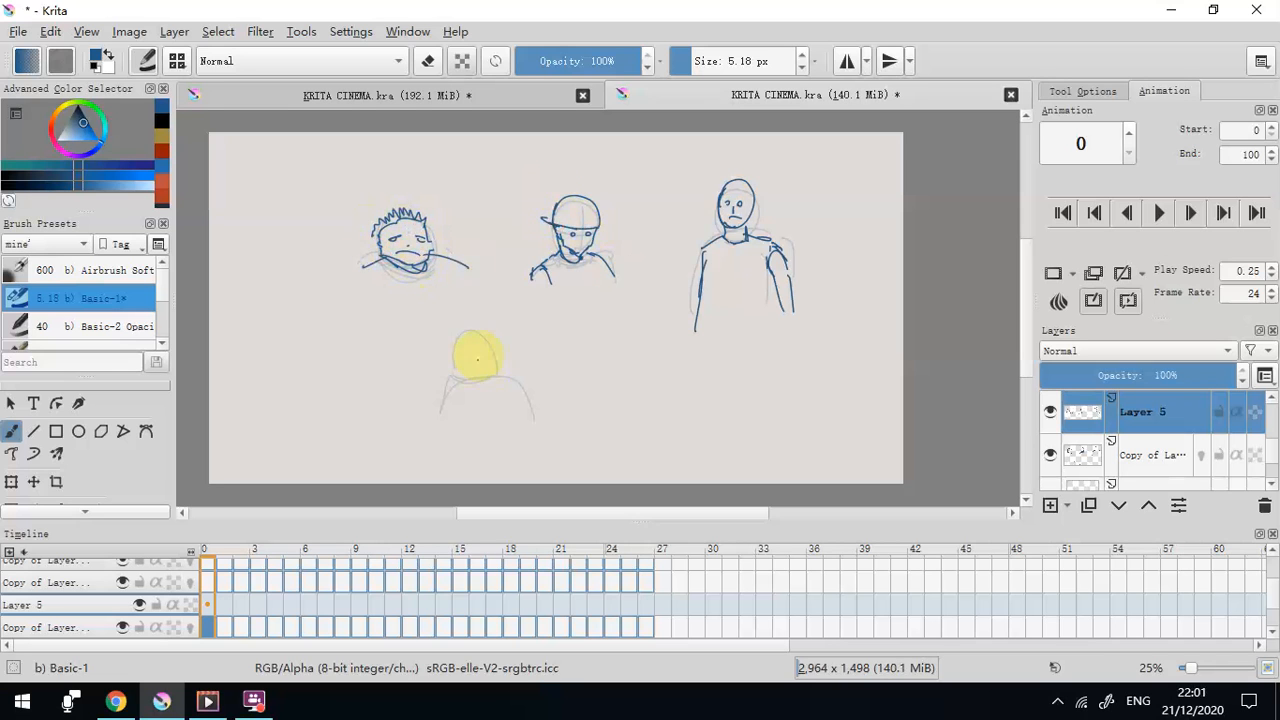
Draw the fourth head tilted upward with jaw, facial features and spiky hair, erasing the stray lines inside the face
mouse_move(466, 371)
mouse_down()
mouse_move(474, 360)
mouse_move(490, 370)
mouse_move(466, 372)
mouse_move(491, 375)
mouse_move(466, 379)
mouse_move(491, 374)
mouse_up()
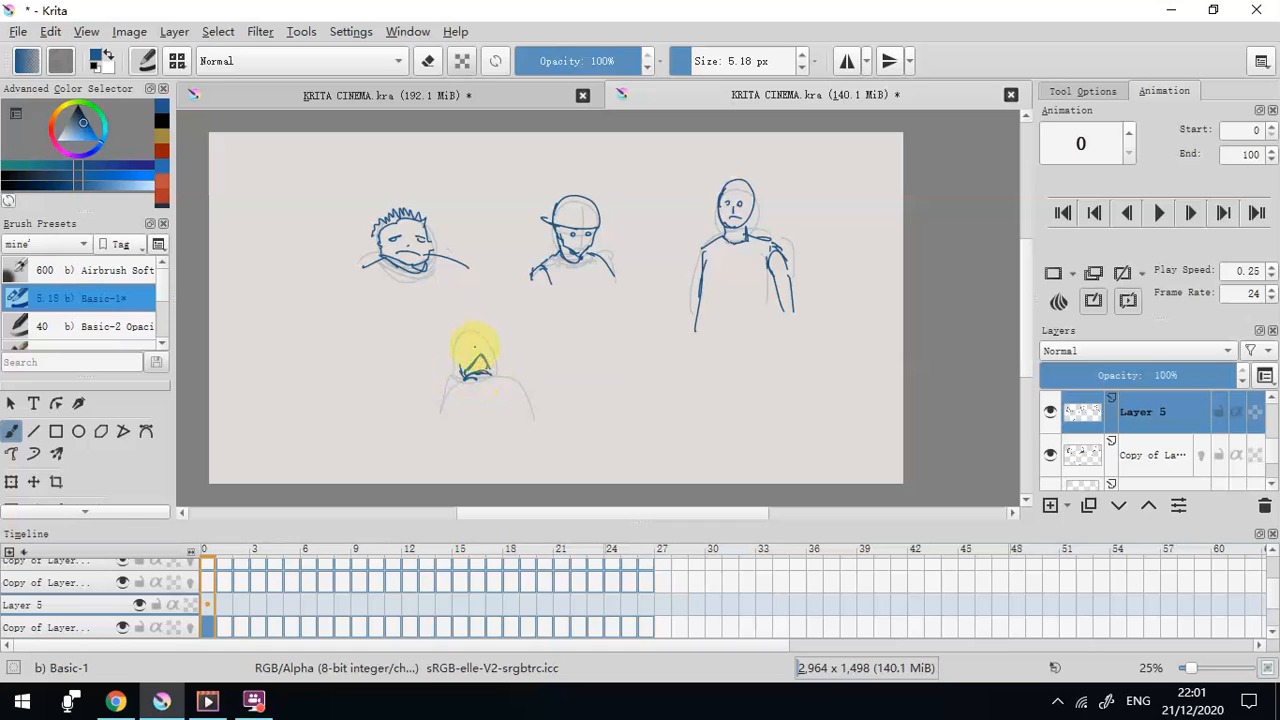
click(473, 333)
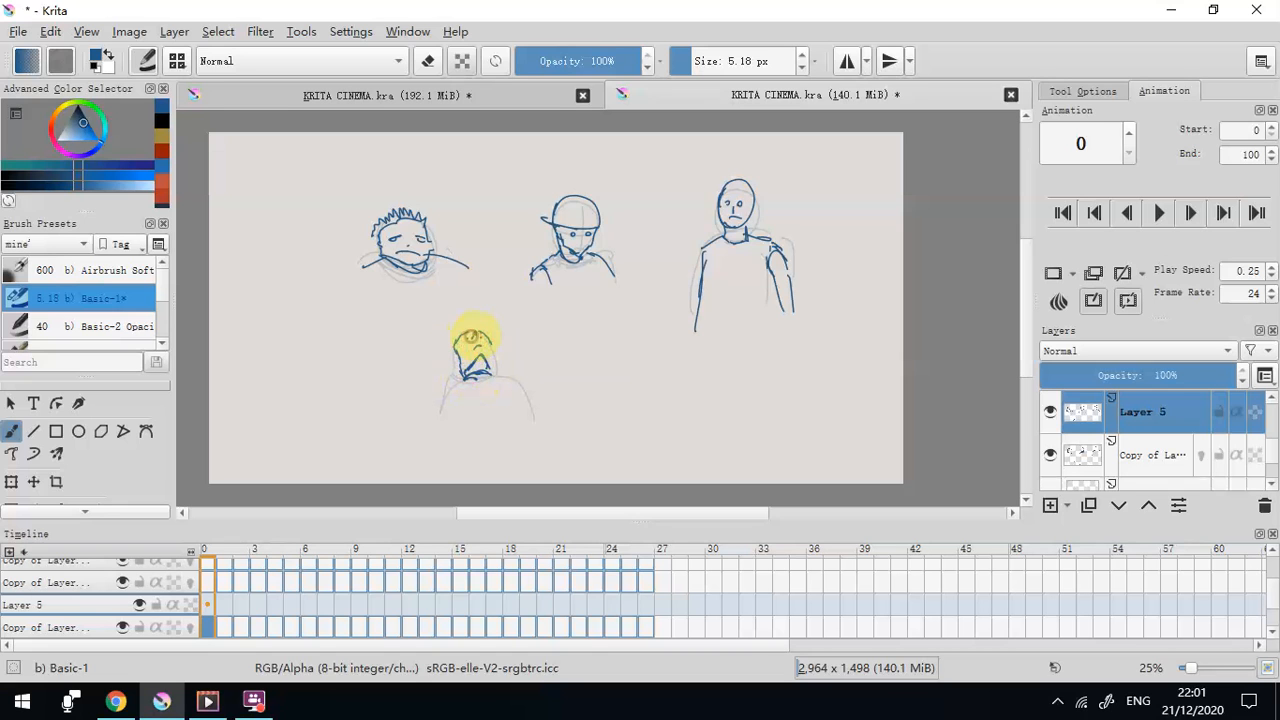
click(428, 61)
key(e)
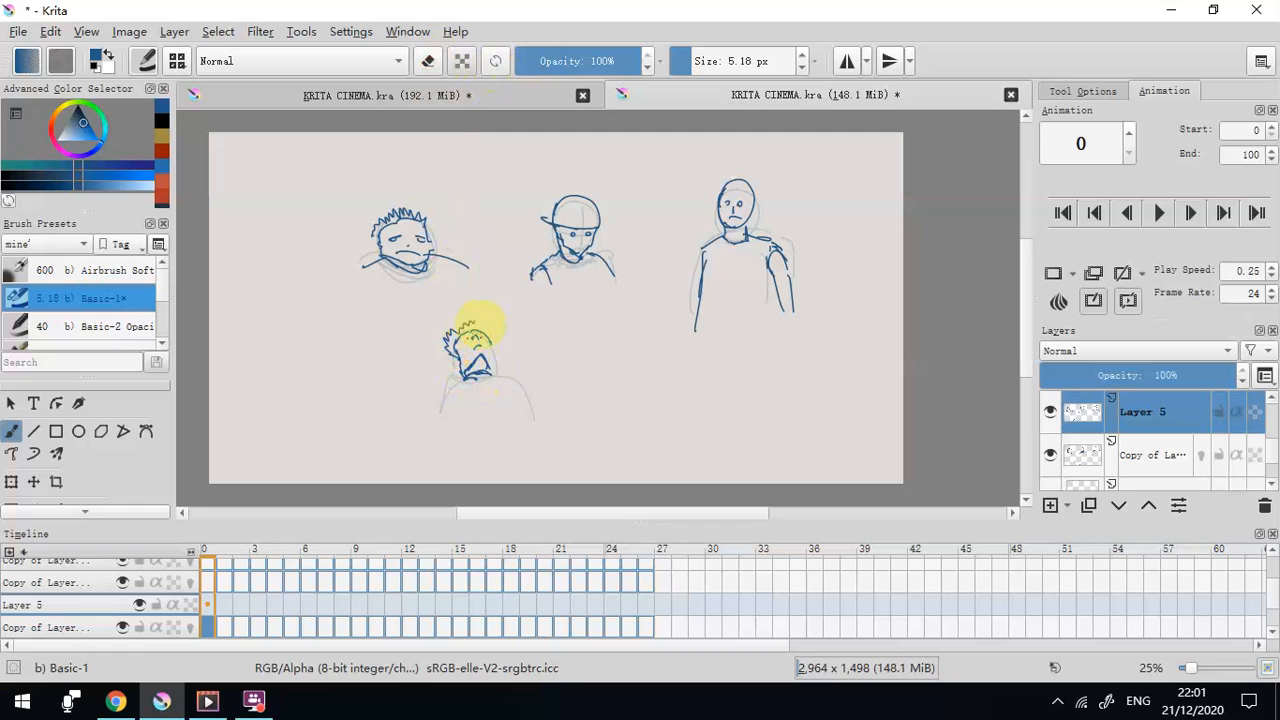
click(428, 61)
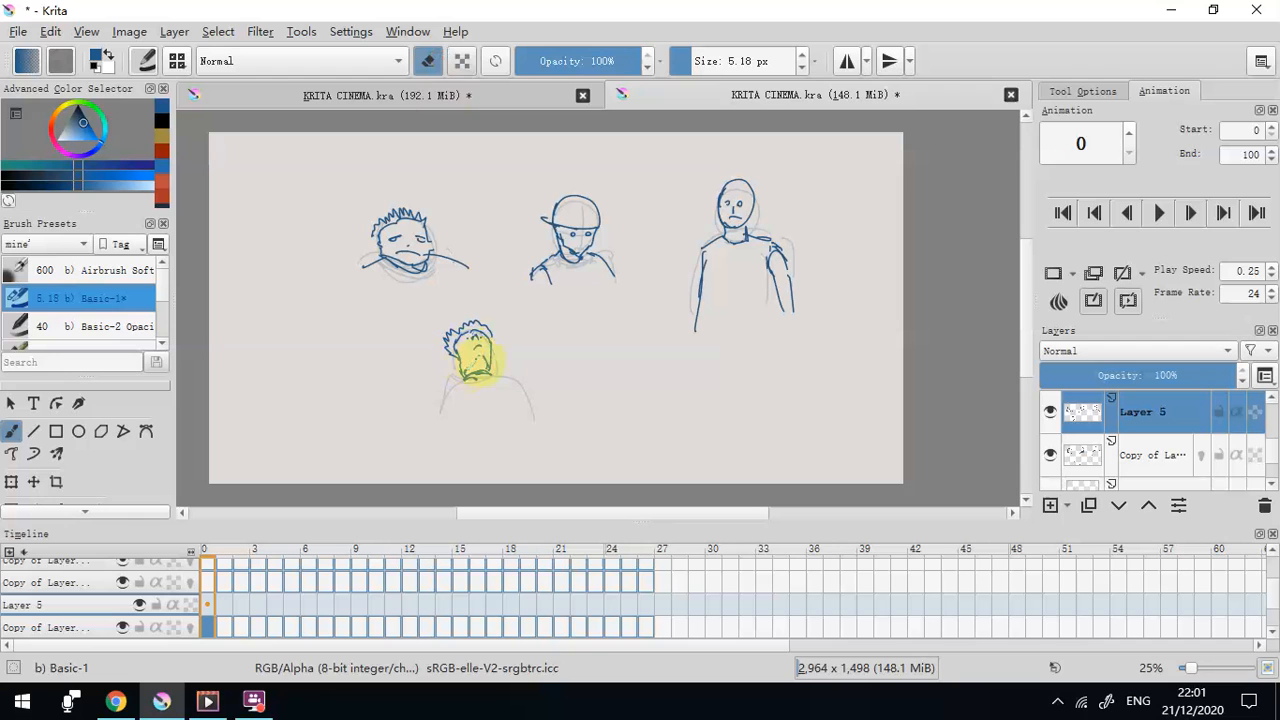
click(428, 61)
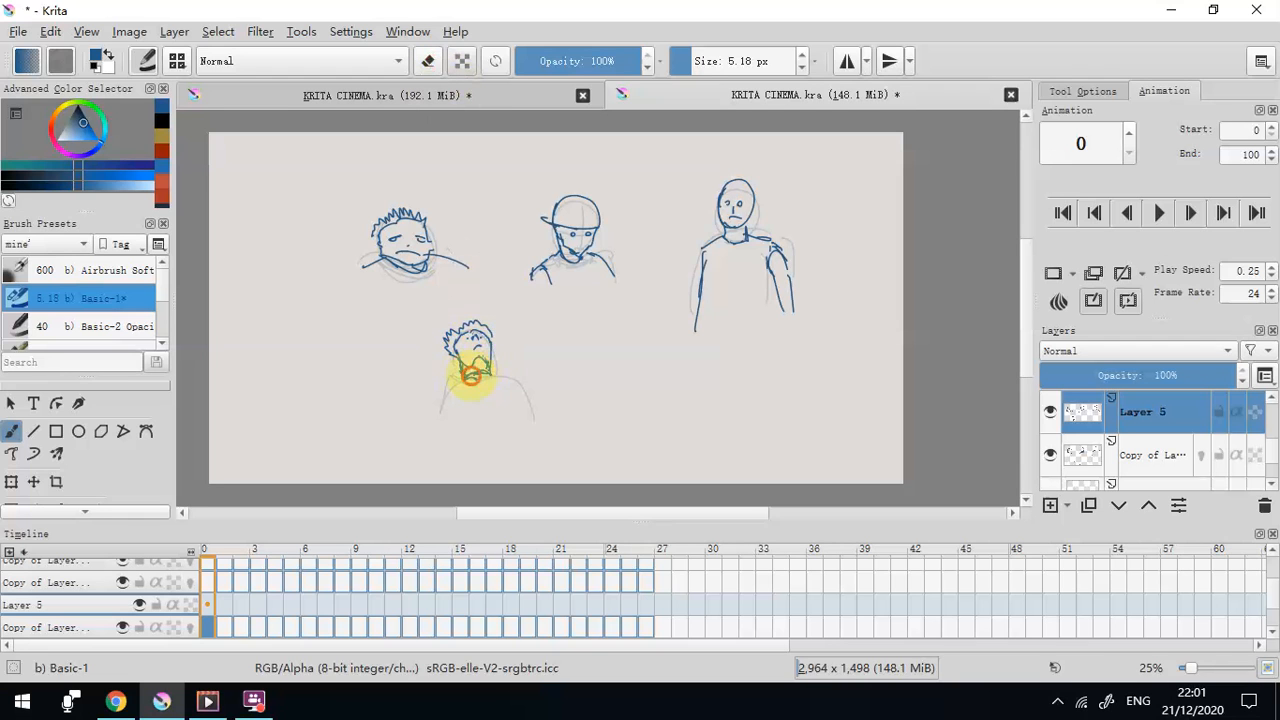
Draw the fourth bust's shoulders and arms, and clean up its neckline with the eraser at 7.48 px
drag(448, 380, 440, 430)
drag(493, 370, 535, 430)
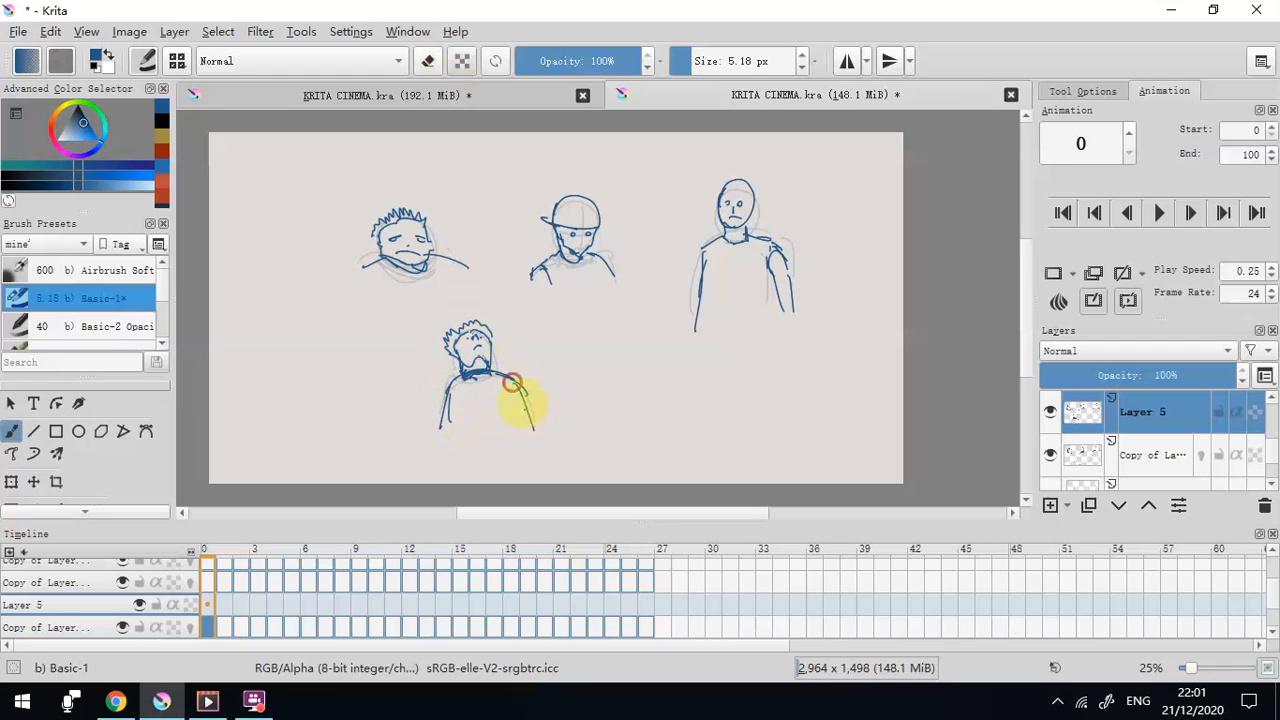
click(428, 61)
drag(690, 61, 700, 61)
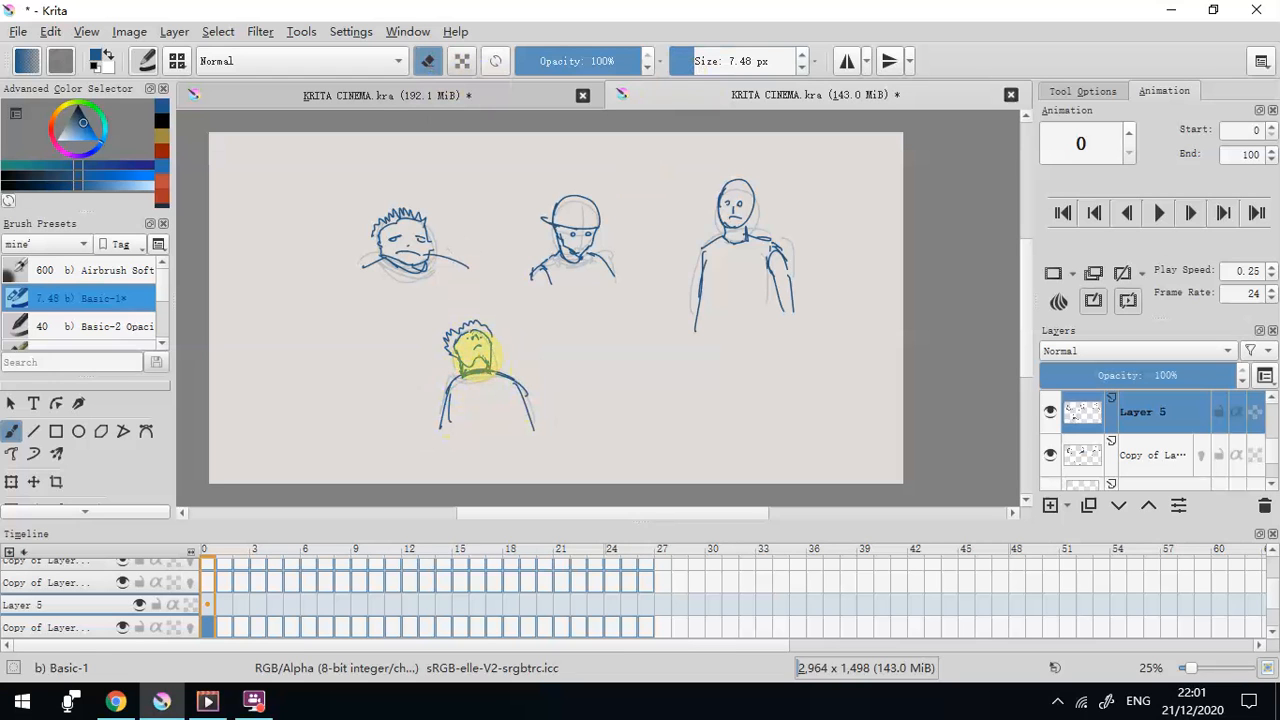
Delete the bust outline layer and the faded sketch layer, duplicate the blank frame layer and select the lower copy
click(1264, 505)
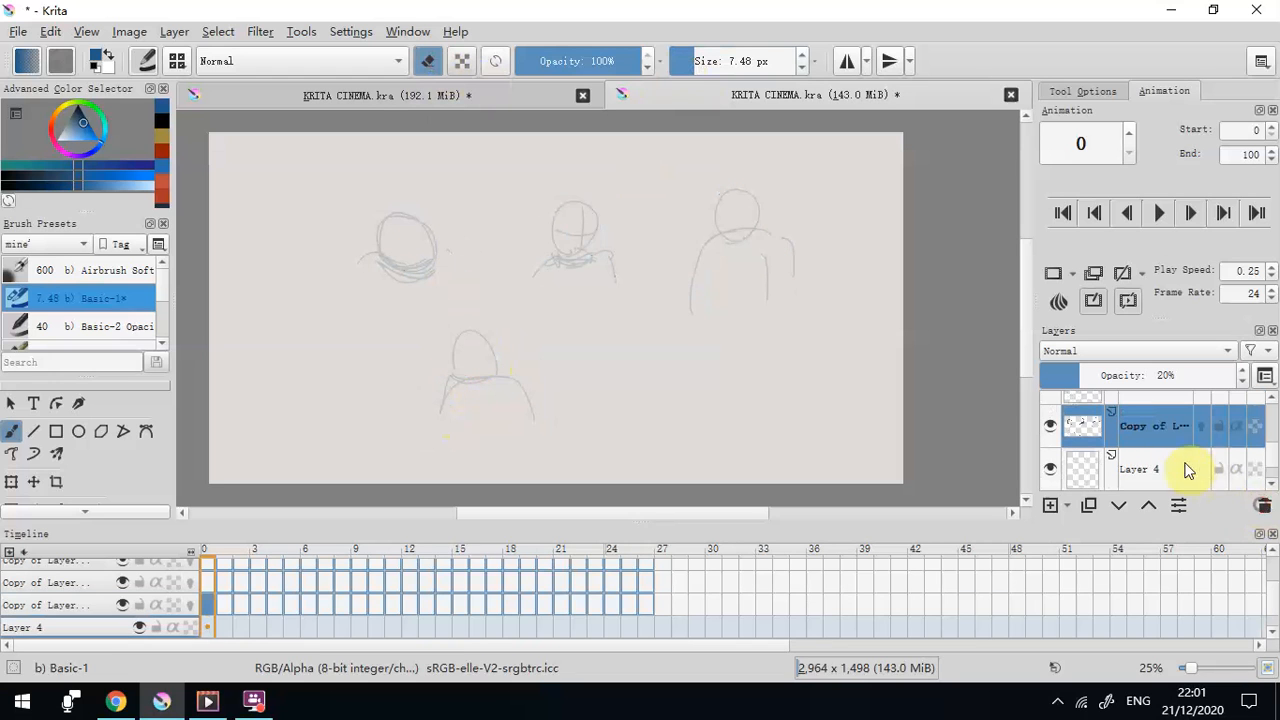
click(1263, 509)
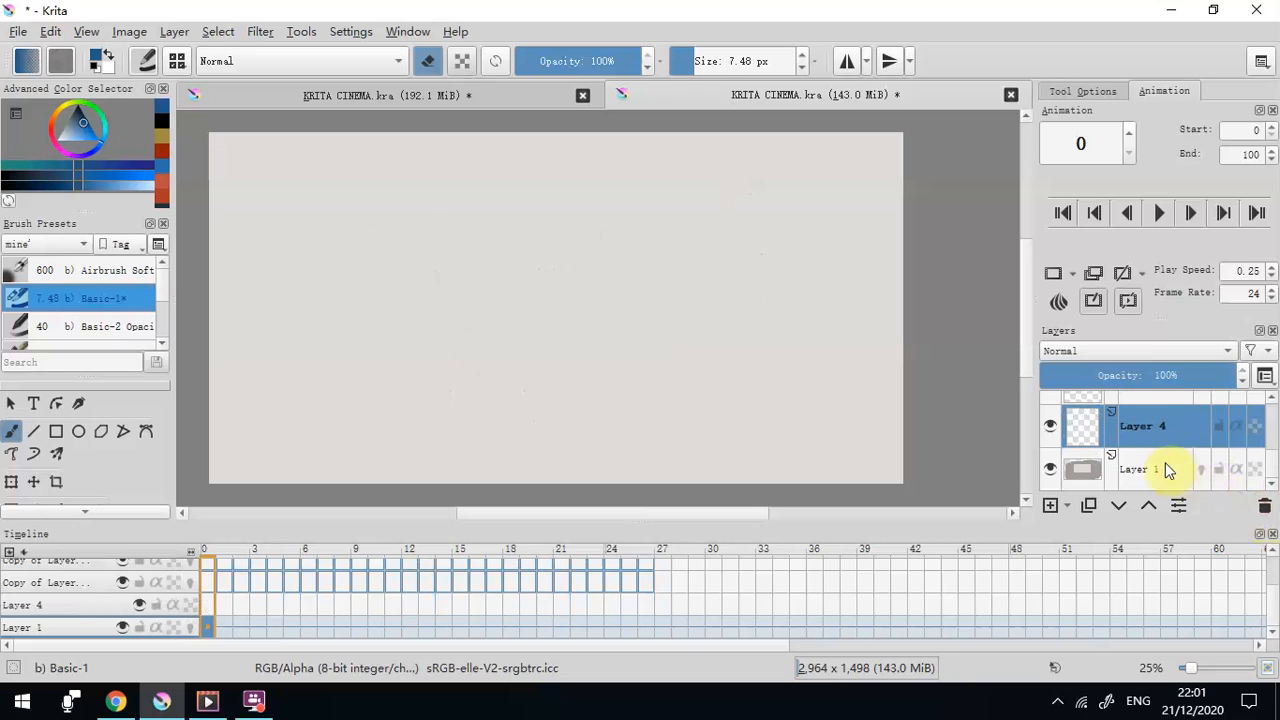
click(1165, 402)
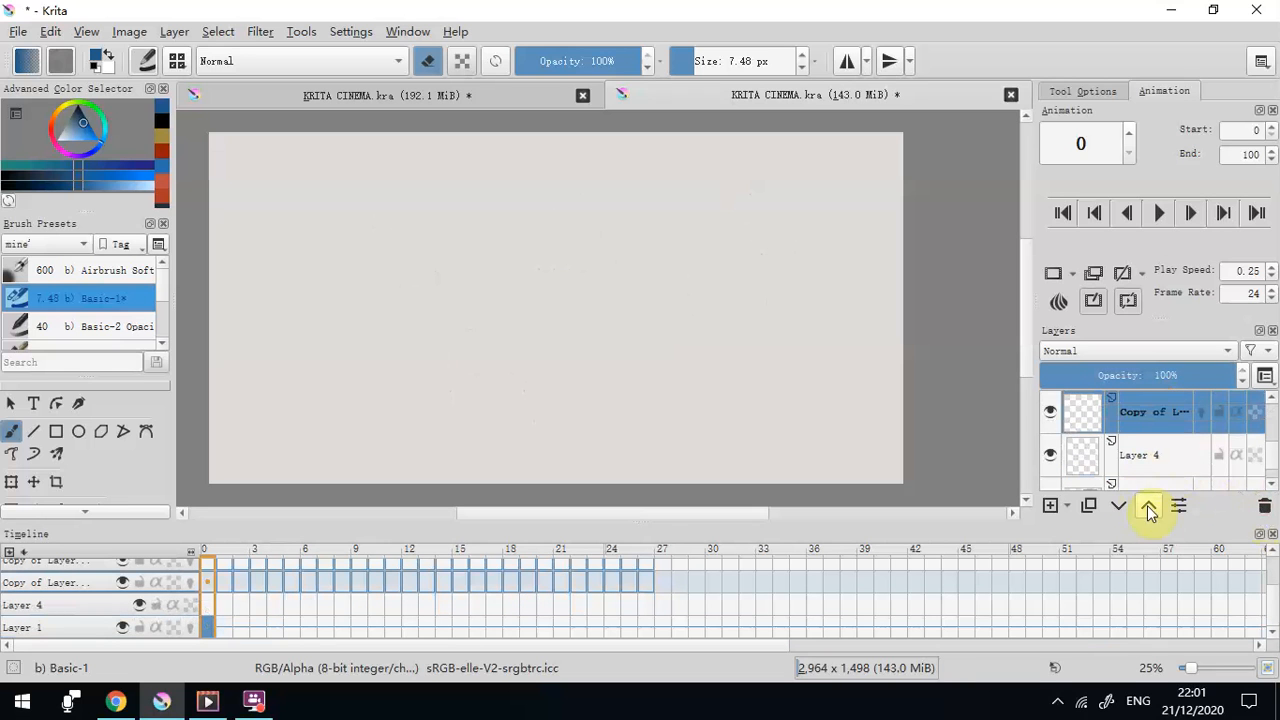
click(1092, 510)
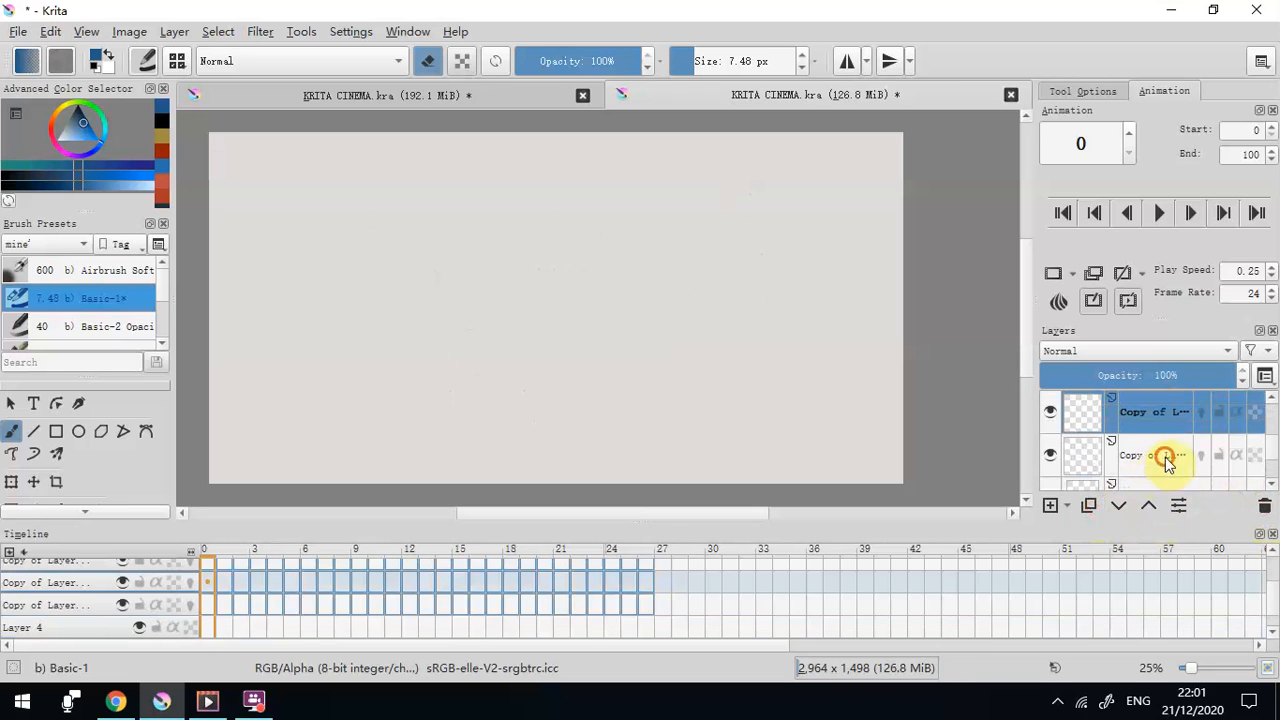
click(1159, 458)
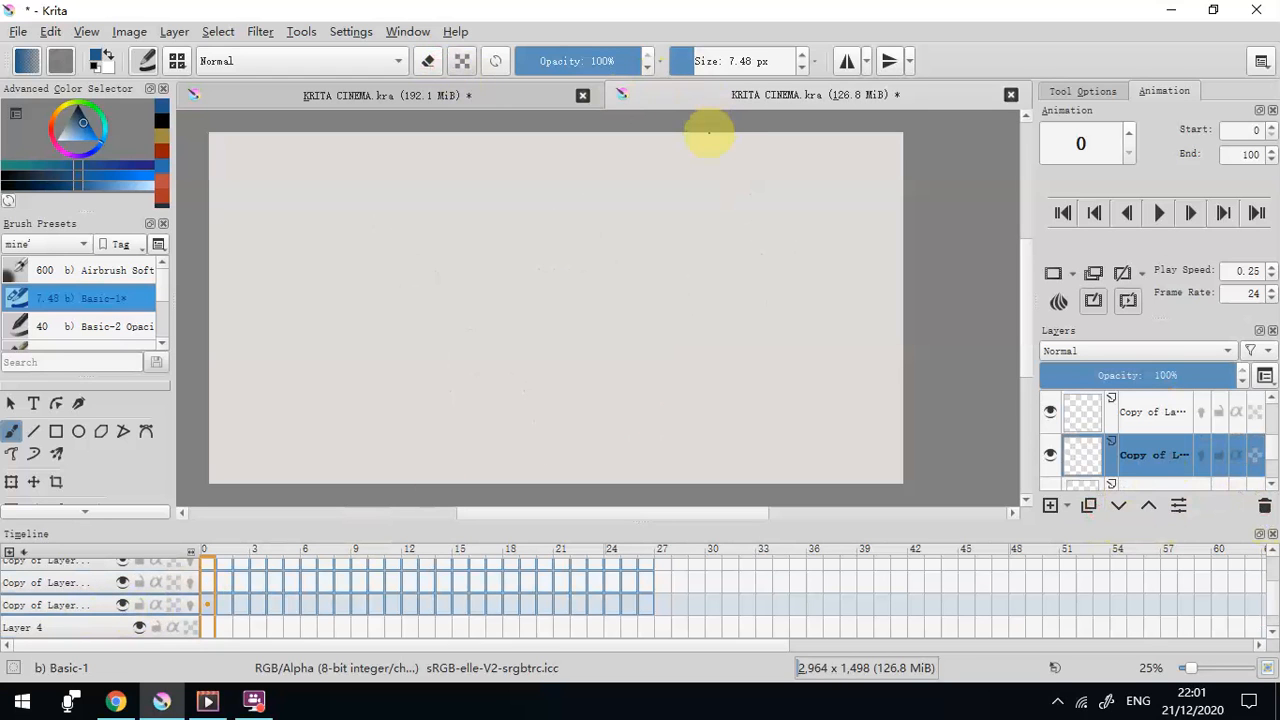
Scribble a small loop mark near the middle of the canvas on Layer 4
scroll(1258, 470, down, 2)
click(1158, 476)
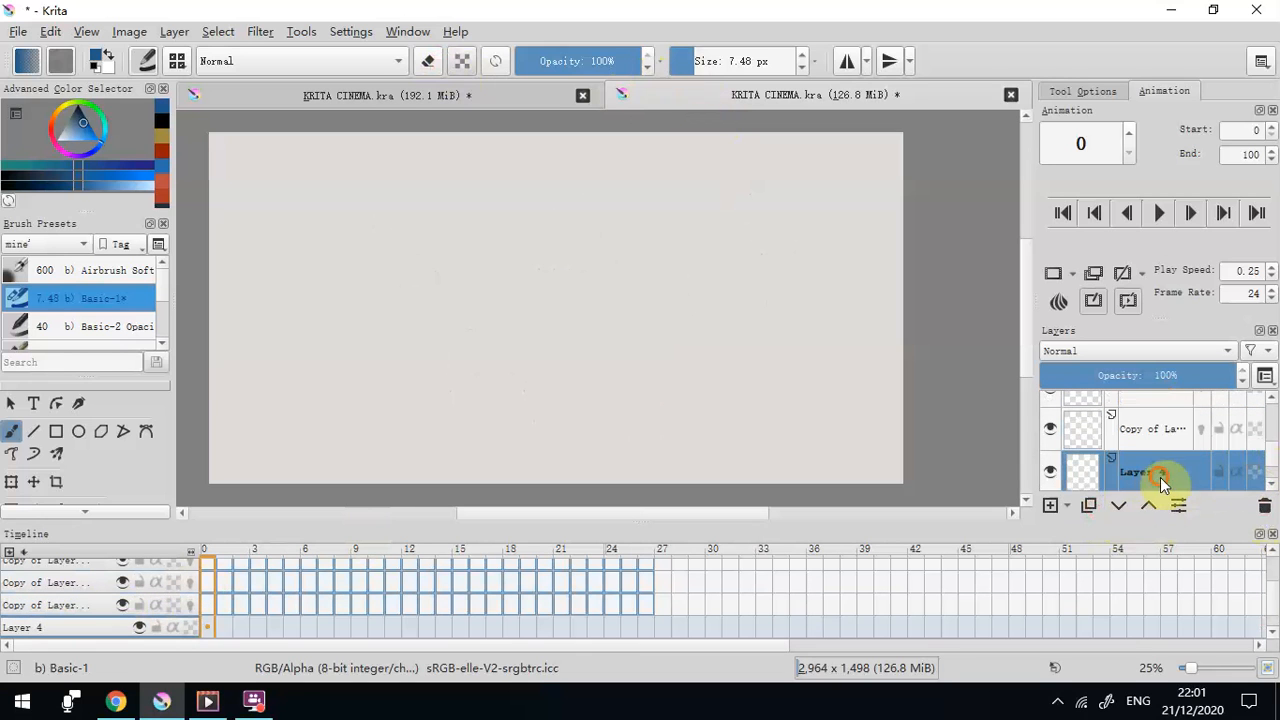
drag(629, 311, 629, 290)
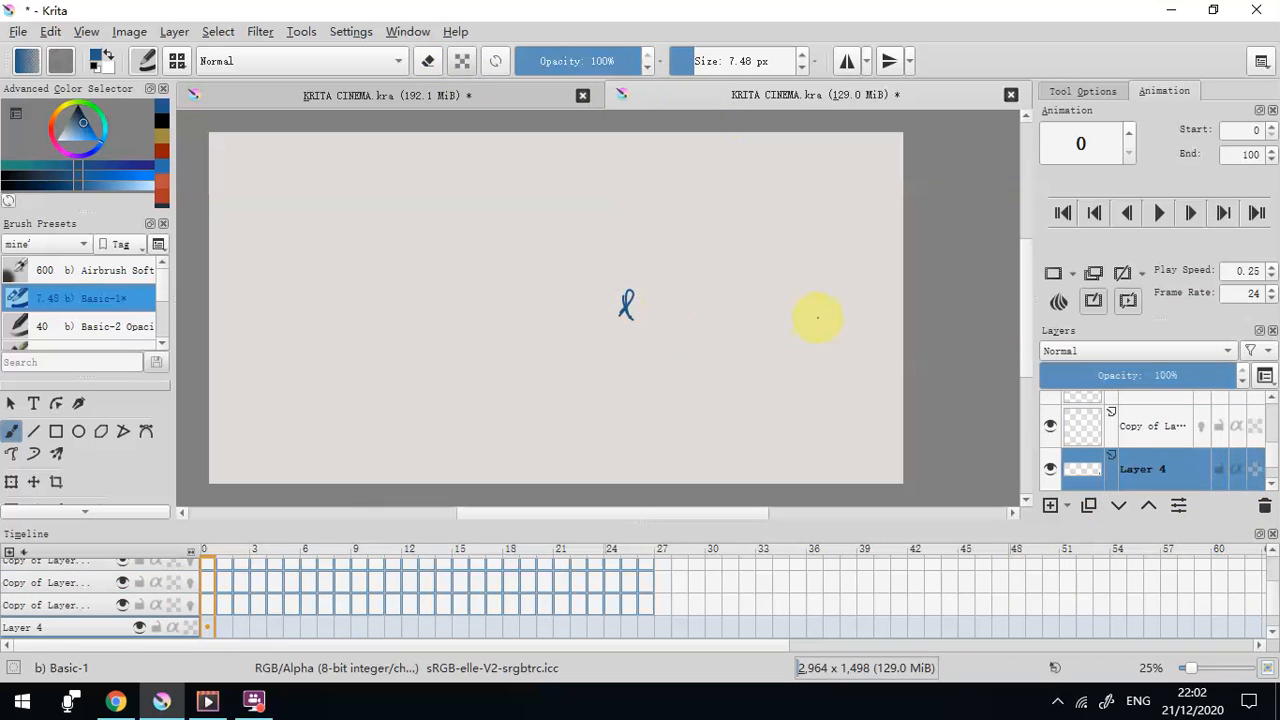
Turn on onion skins for the blank frame copy above Layer 4, and toggle Layer 4's visibility off and back on
click(1162, 428)
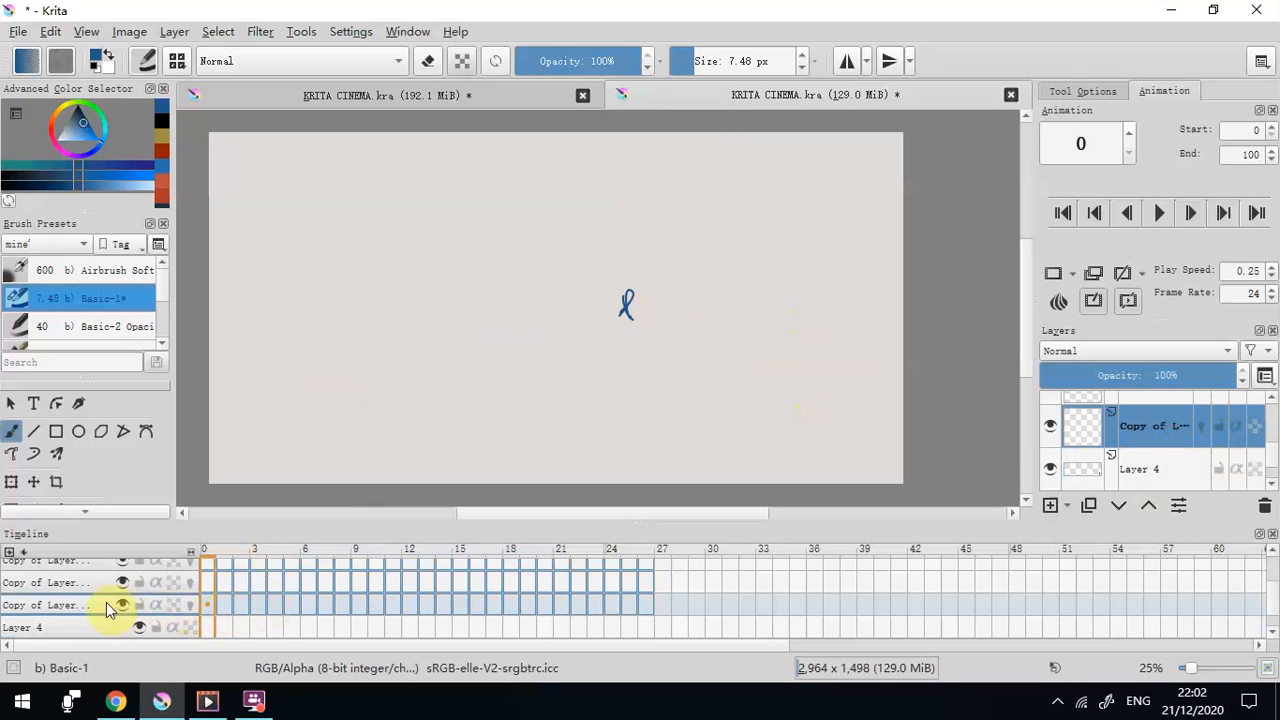
click(139, 627)
click(190, 605)
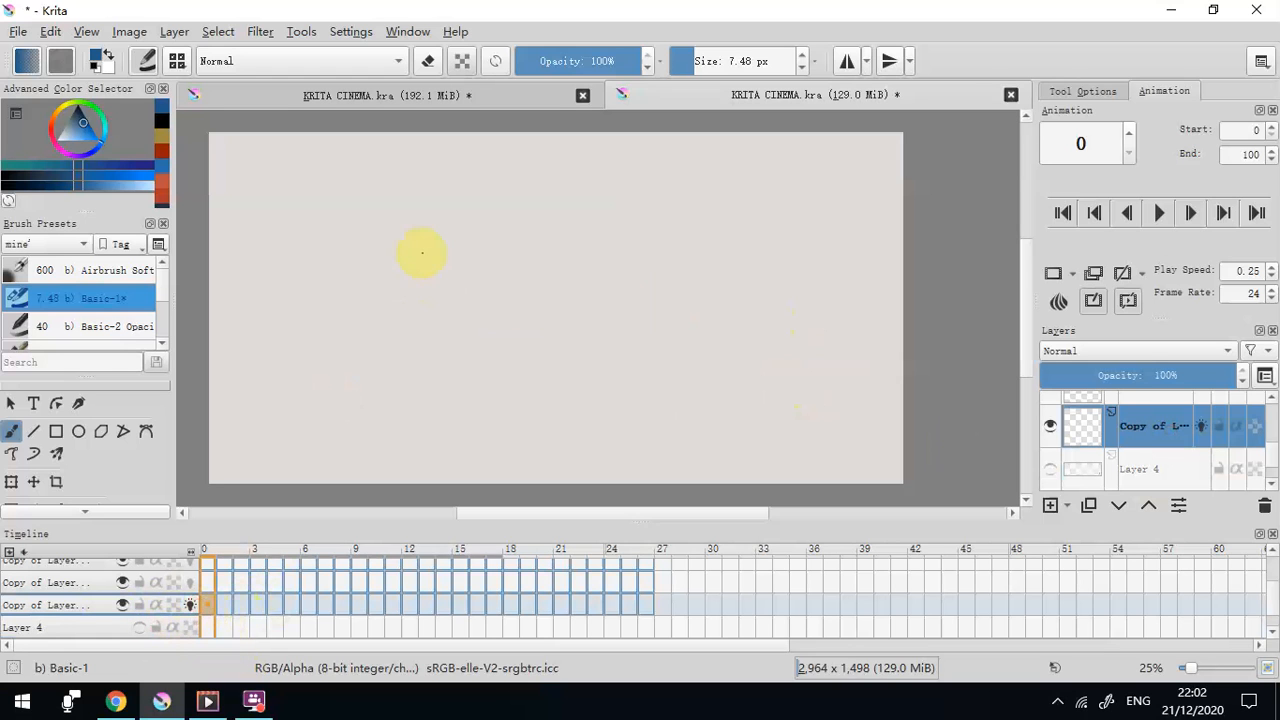
click(138, 627)
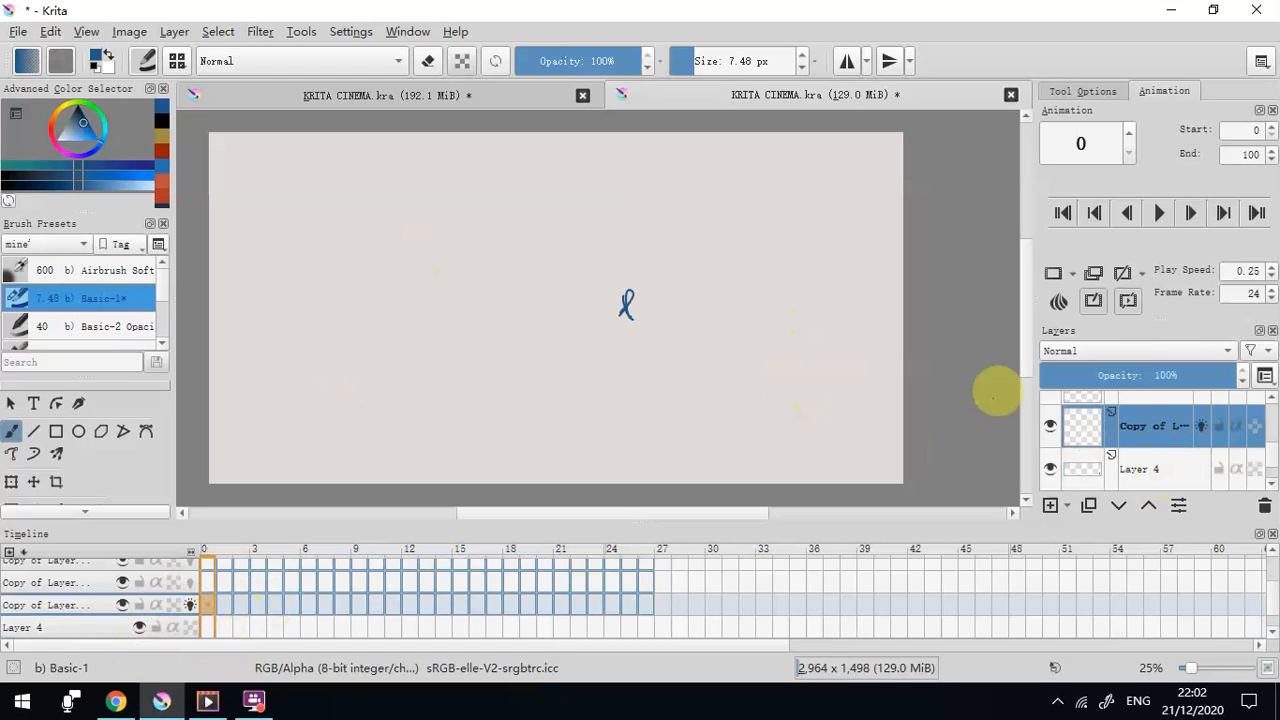
Lower Layer 4's opacity to fade the loop mark, and select the blank frame copy above it for drawing
click(1155, 464)
drag(1122, 376, 1105, 377)
click(1158, 438)
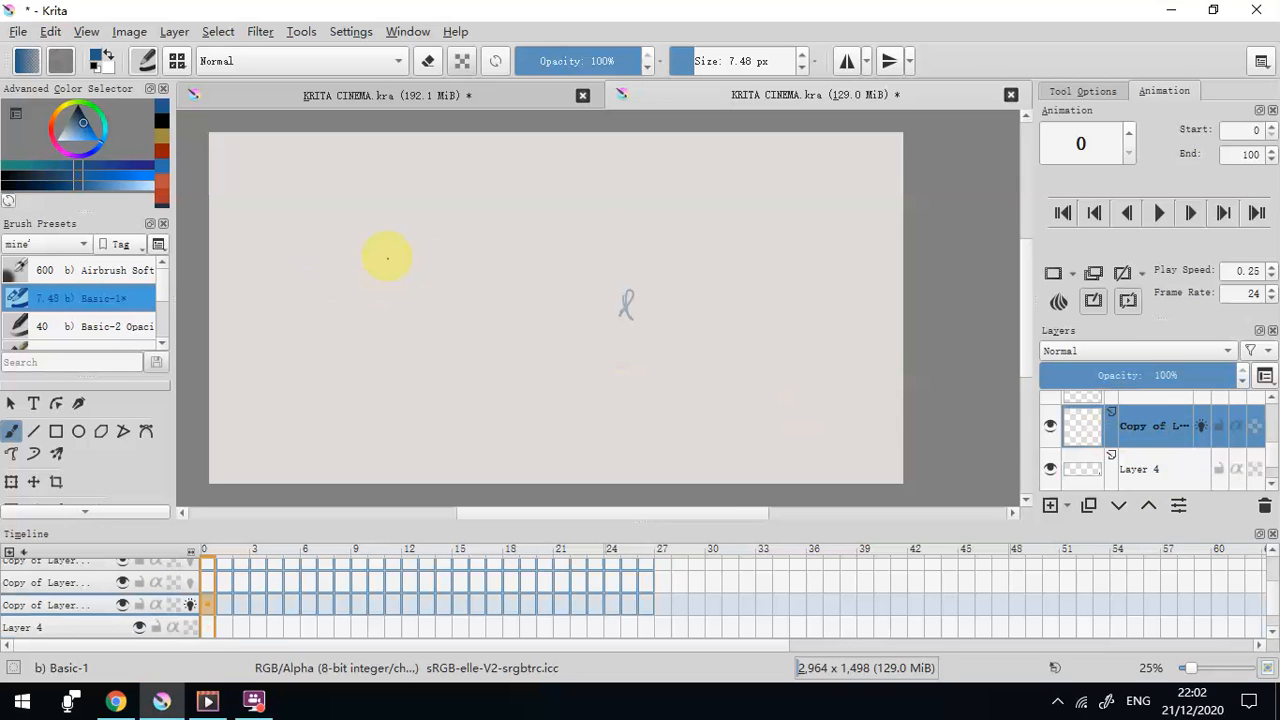
Draw a blue torso with shoulders, waist, curved pelvis line and neck arc, and erase the stray strokes below the hips
mouse_move(330, 276)
mouse_down()
mouse_move(395, 261)
mouse_move(357, 257)
mouse_move(343, 332)
mouse_up()
drag(365, 250, 409, 370)
drag(328, 324, 335, 378)
drag(329, 393, 362, 414)
mouse_move(396, 400)
mouse_down()
mouse_move(408, 384)
mouse_move(329, 390)
mouse_move(404, 407)
mouse_up()
drag(344, 251, 371, 250)
click(431, 72)
mouse_move(358, 413)
mouse_down()
mouse_move(318, 413)
mouse_move(363, 414)
mouse_up()
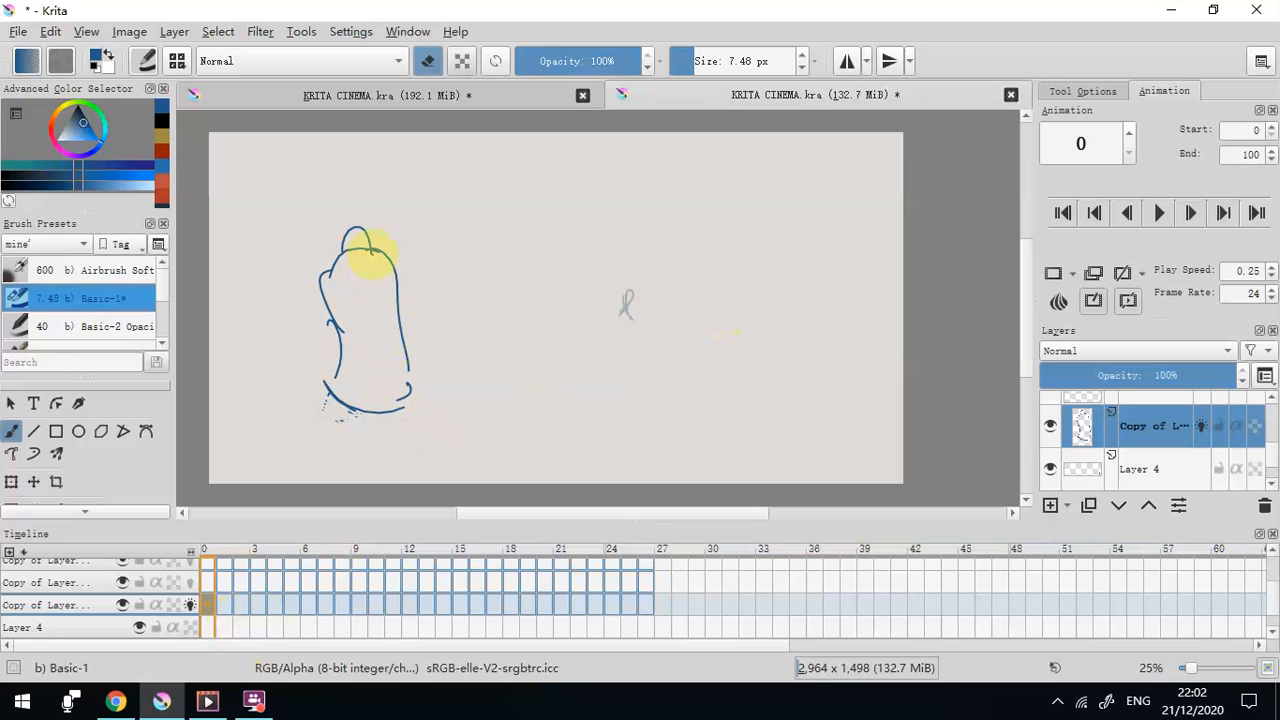
Draw two spread legs from the torso's hips and a bent arm reaching forward from the shoulder
click(428, 63)
drag(402, 369, 500, 484)
drag(377, 424, 460, 484)
drag(325, 391, 310, 484)
drag(350, 436, 346, 466)
drag(386, 255, 444, 288)
drag(388, 292, 448, 314)
drag(443, 302, 512, 260)
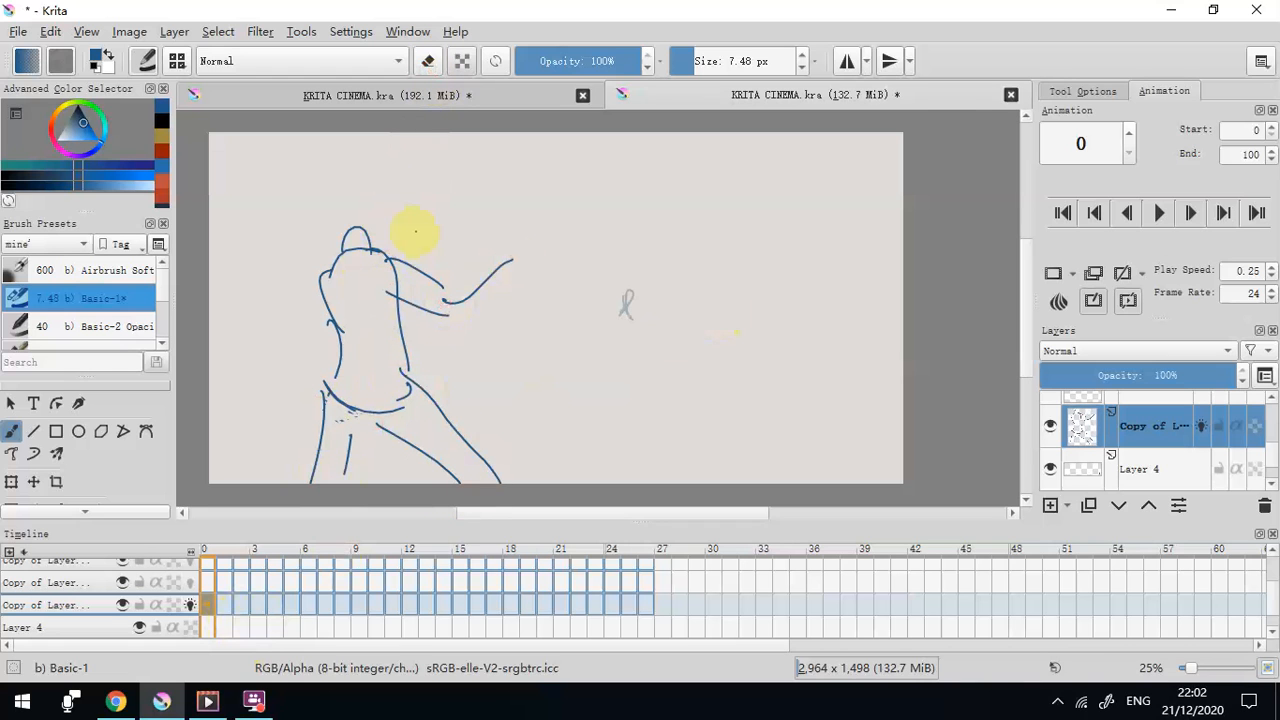
Undo the arm and leg strokes, back to the torso alone
key(ctrl+z)
key(ctrl+z)
key(ctrl+z)
key(ctrl+z)
key(ctrl+z)
key(ctrl+z)
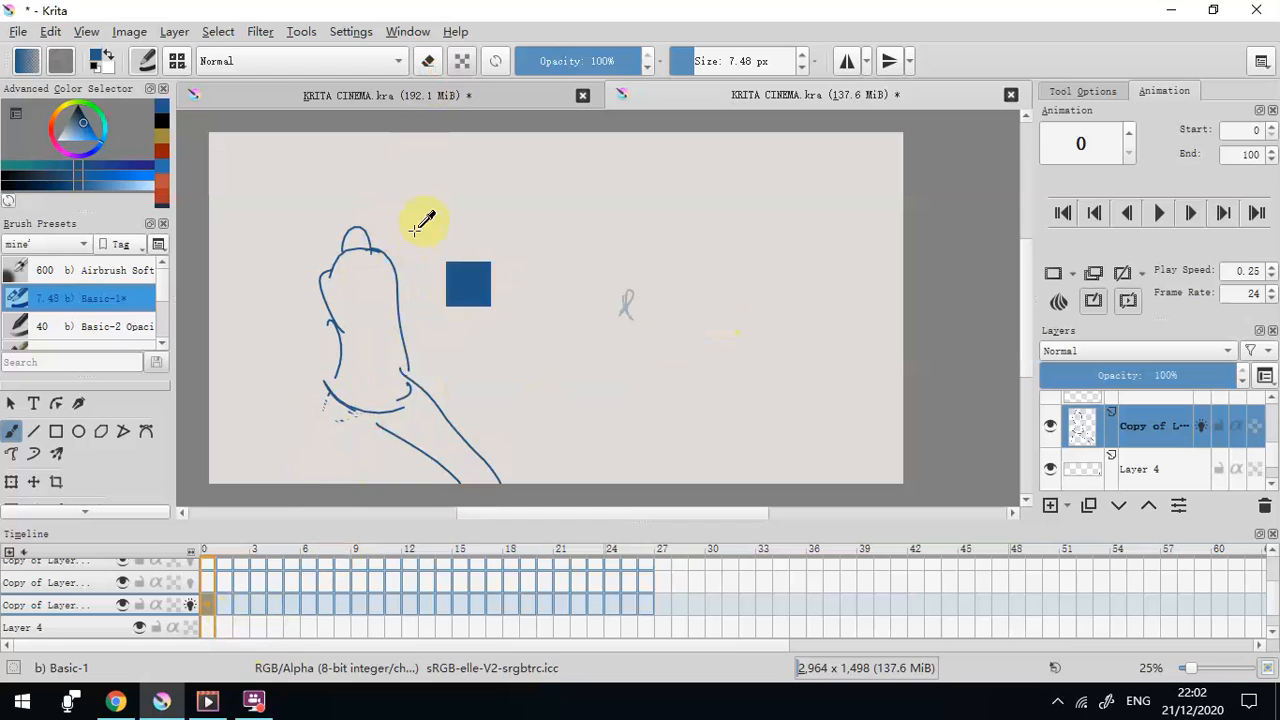
key(ctrl+z)
Mark the shoulder and hip joints on the frame 0 torso, and draw a side contour line running from shoulder to pelvis
mouse_move(376, 249)
mouse_down()
mouse_move(367, 265)
mouse_move(385, 292)
mouse_up()
drag(391, 404, 402, 376)
drag(402, 376, 388, 393)
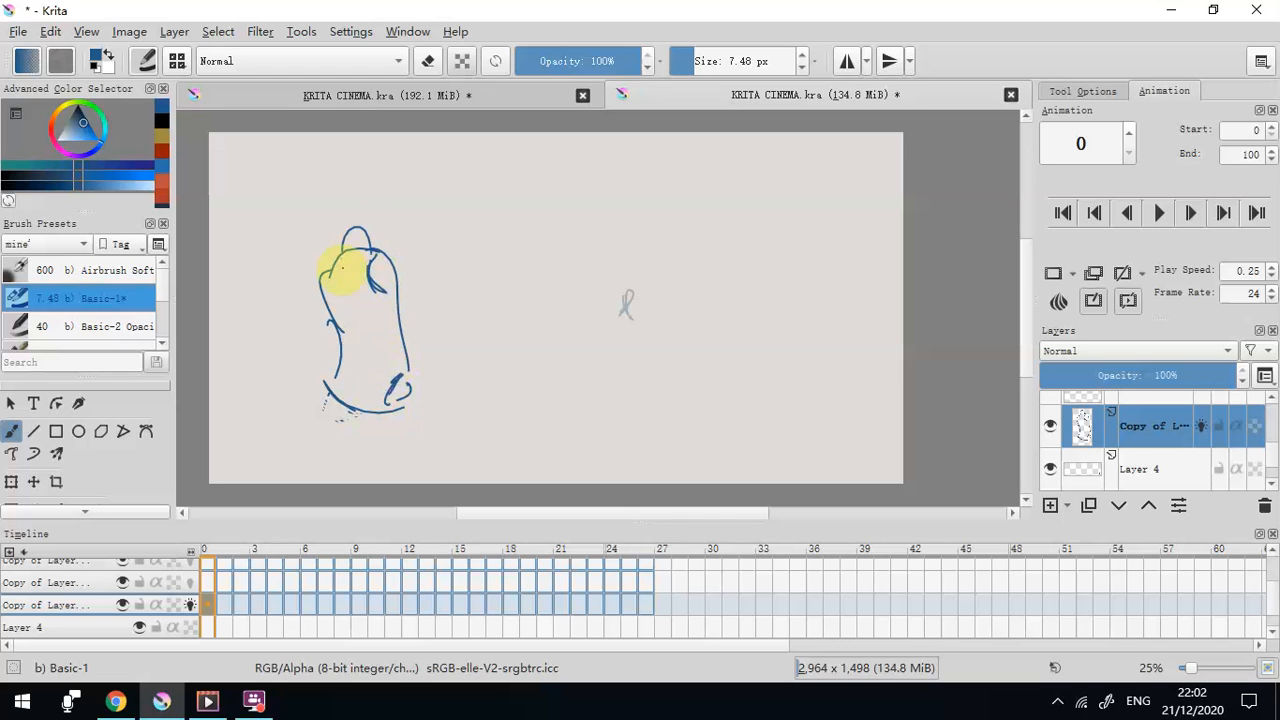
mouse_move(342, 265)
mouse_down()
mouse_move(342, 400)
mouse_move(347, 225)
mouse_up()
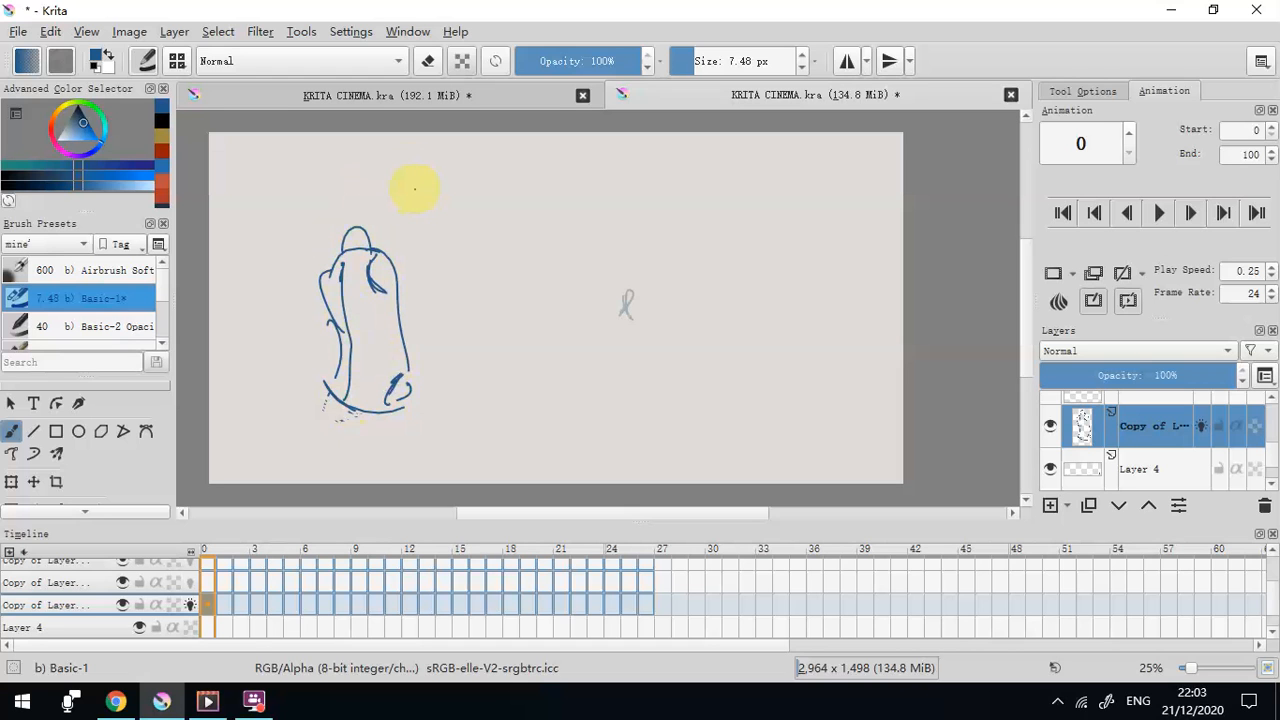
On frame 1, draw a slightly turned torso with neck arc, round shoulder joint and curved pelvis opening beside the previous torso
click(226, 605)
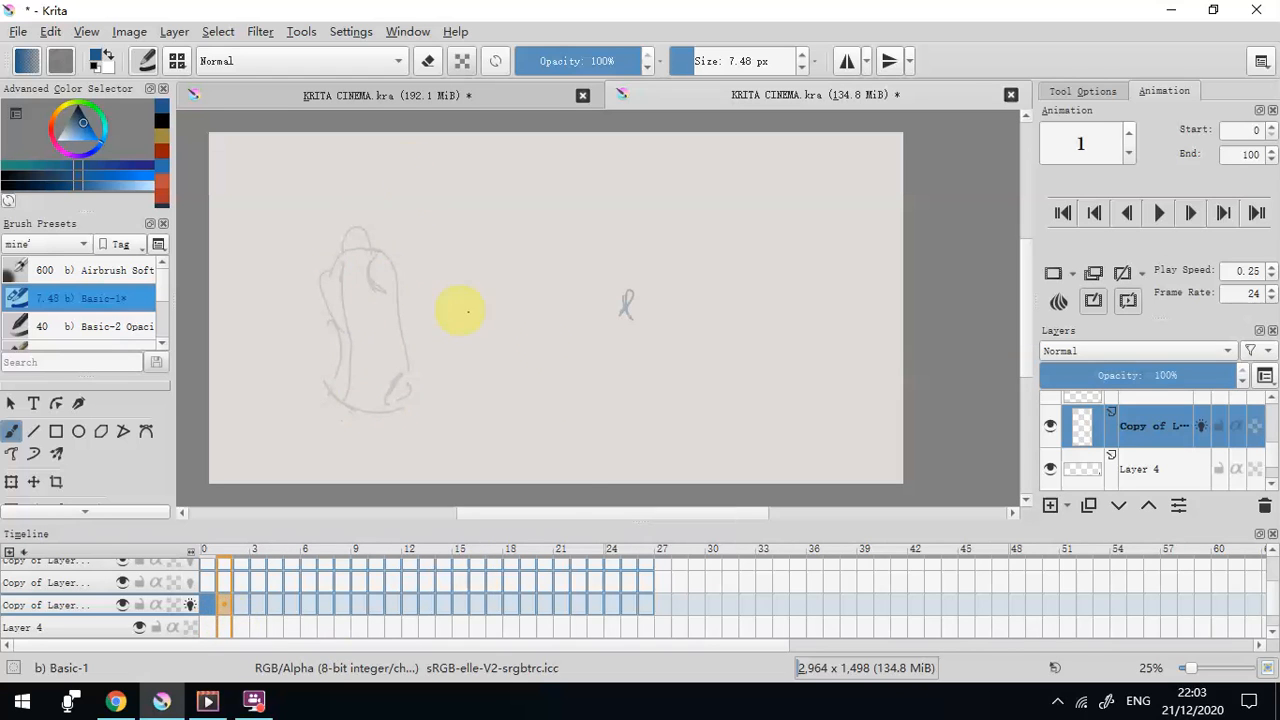
mouse_move(392, 270)
mouse_down()
mouse_move(428, 256)
mouse_move(388, 308)
mouse_move(387, 388)
mouse_move(443, 382)
mouse_move(421, 236)
mouse_move(396, 260)
mouse_move(428, 248)
mouse_move(428, 281)
mouse_up()
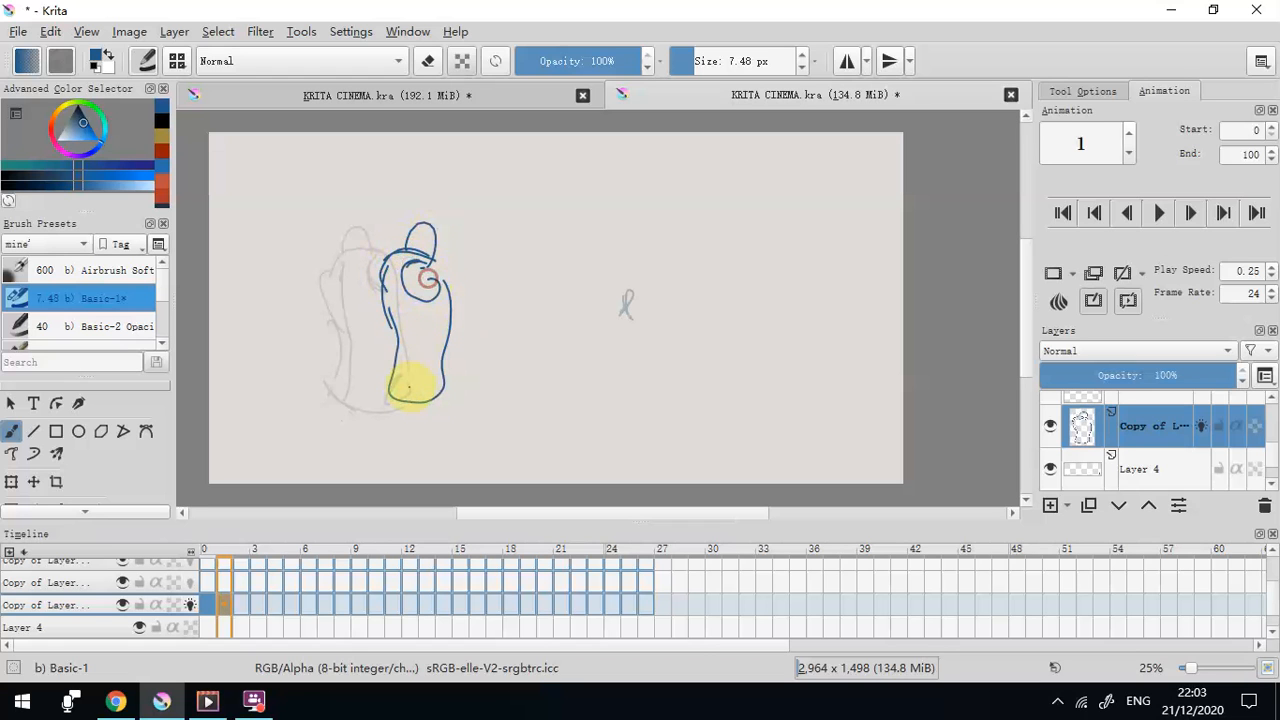
drag(395, 395, 434, 392)
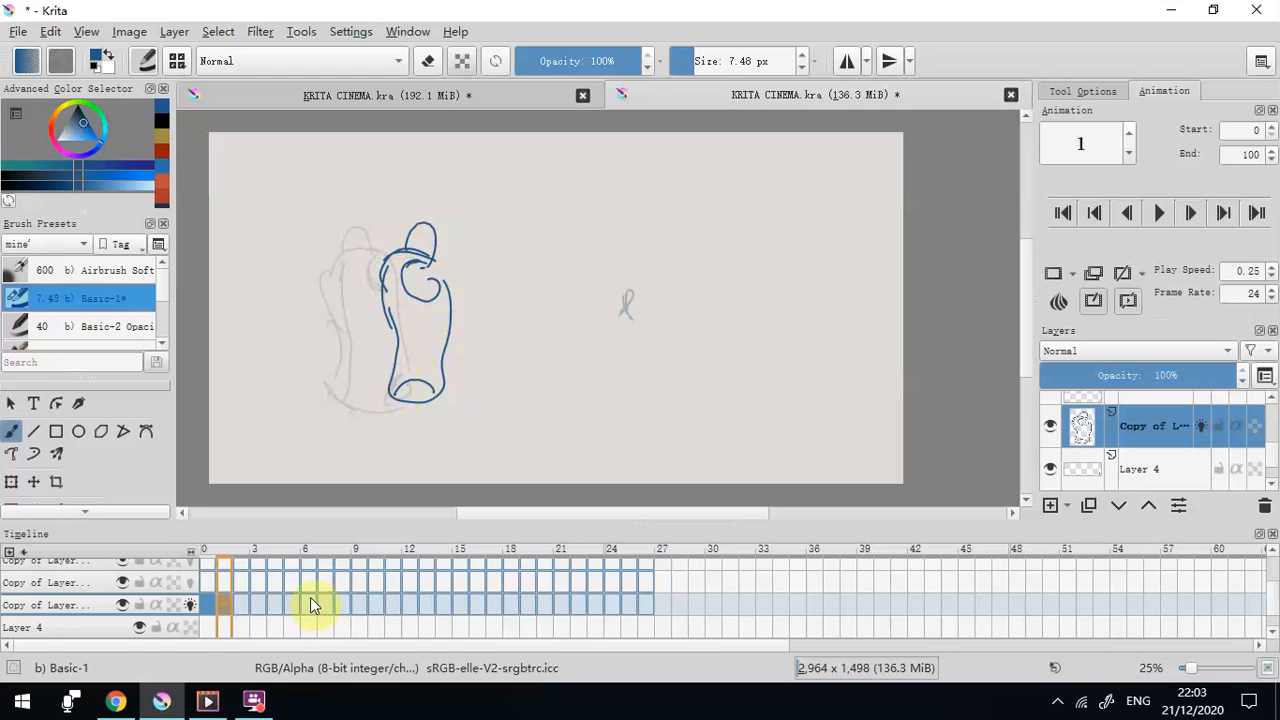
On frame 2, draw a torso with waist line, pelvis and rounded neck shape, and erase the shoulder line crossing the neck
click(241, 608)
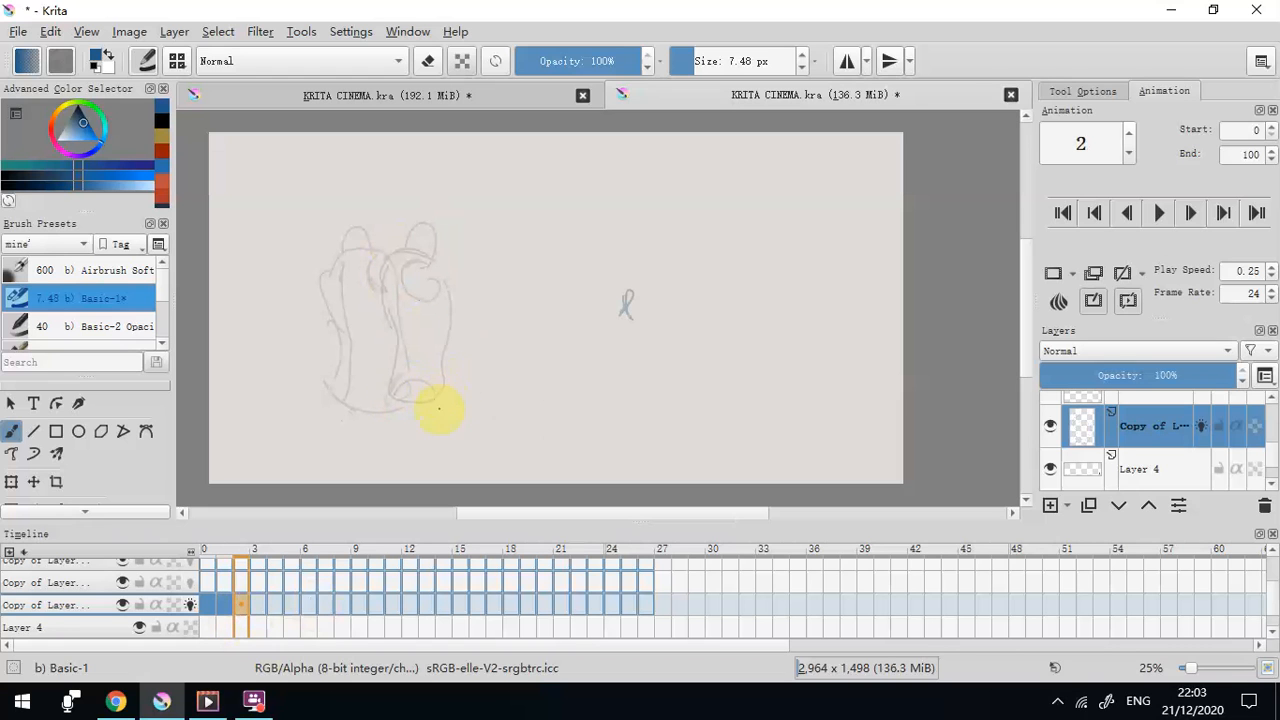
mouse_move(437, 290)
mouse_down()
mouse_move(478, 257)
mouse_move(441, 280)
mouse_move(443, 356)
mouse_move(472, 392)
mouse_move(504, 374)
mouse_move(513, 294)
mouse_move(483, 266)
mouse_move(441, 278)
mouse_move(459, 386)
mouse_up()
mouse_move(444, 326)
mouse_down()
mouse_move(486, 337)
mouse_move(446, 340)
mouse_up()
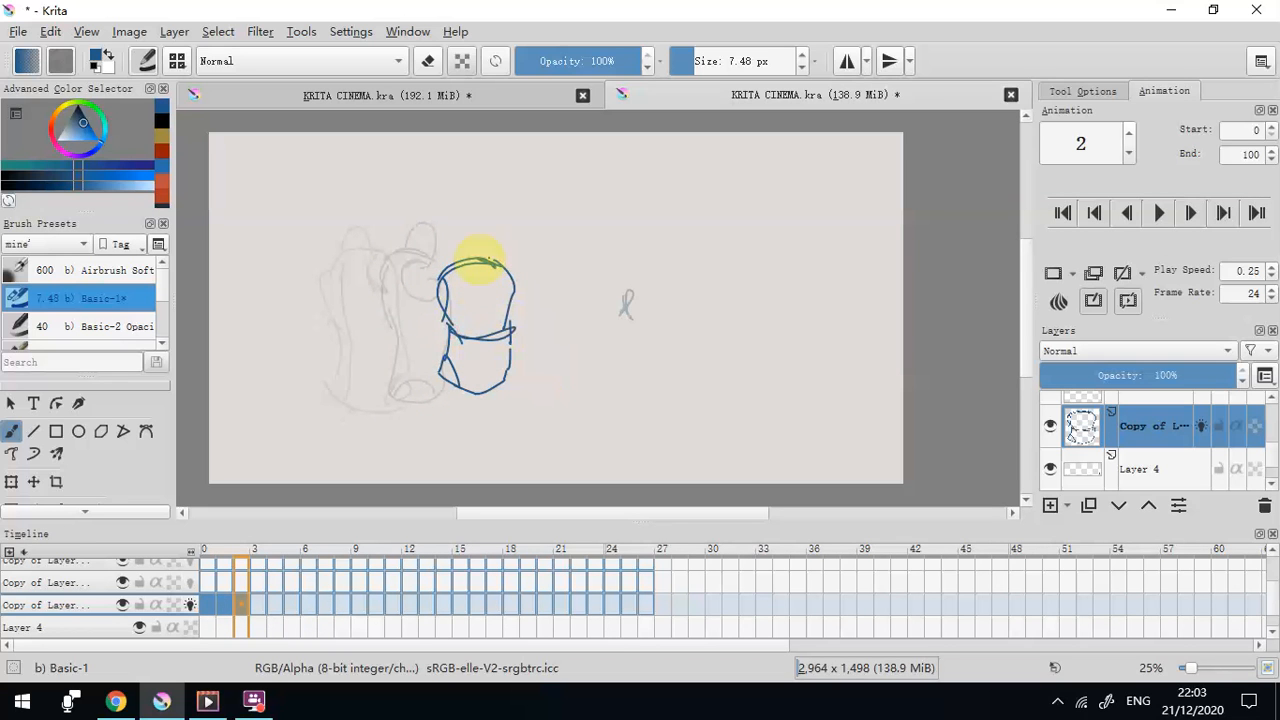
click(428, 61)
click(471, 262)
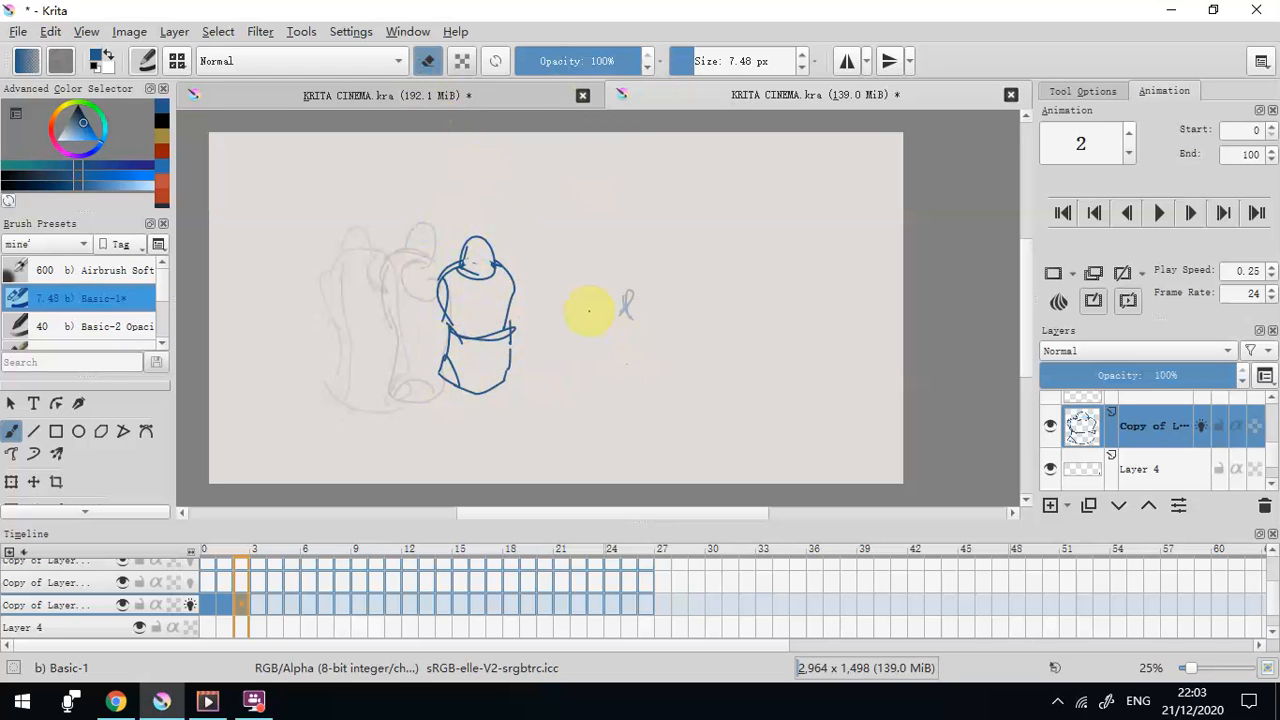
On frame 3, draw a round head with shoulder lines and the upper sides of a forward-leaning torso
click(259, 606)
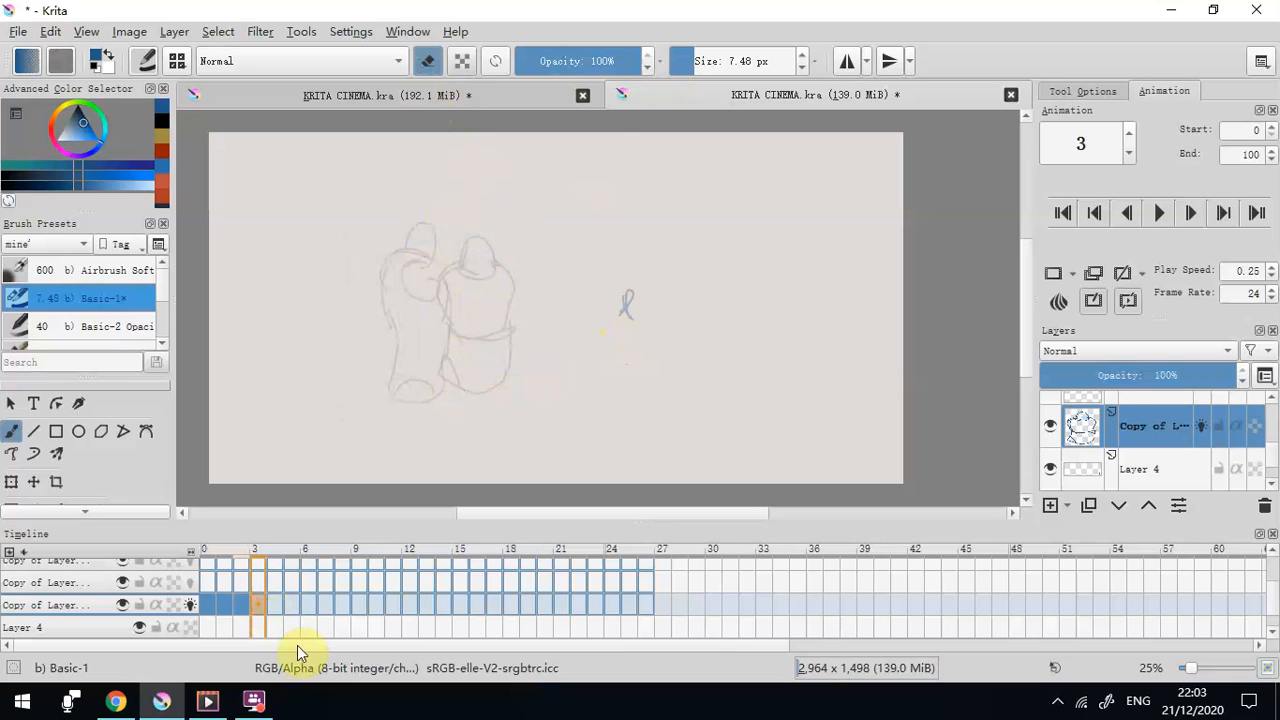
click(427, 61)
mouse_move(510, 305)
mouse_down()
mouse_move(534, 286)
mouse_move(522, 322)
mouse_move(504, 302)
mouse_move(478, 318)
mouse_move(527, 325)
mouse_move(563, 302)
mouse_up()
drag(563, 300, 561, 350)
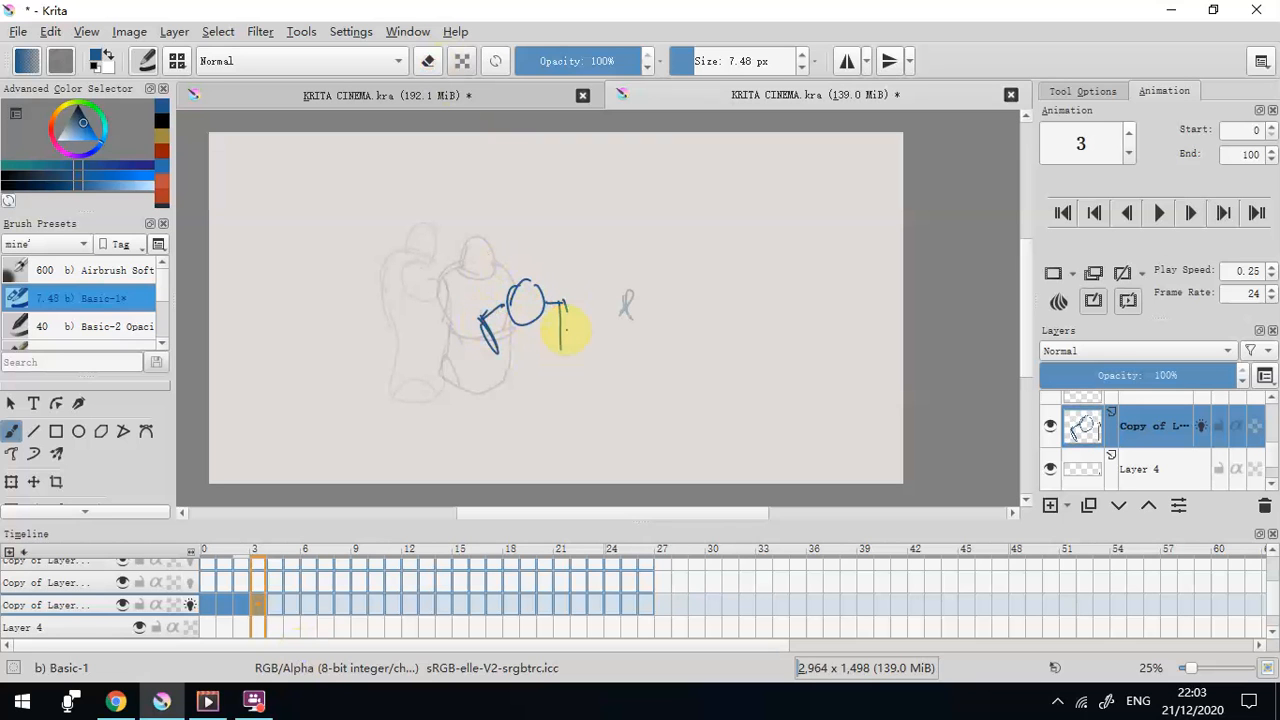
Move the frame 3 head and shoulders over the previous torso's outline, and draw the waist and pelvis below them
key(ctrl+t)
drag(600, 343, 568, 339)
click(11, 431)
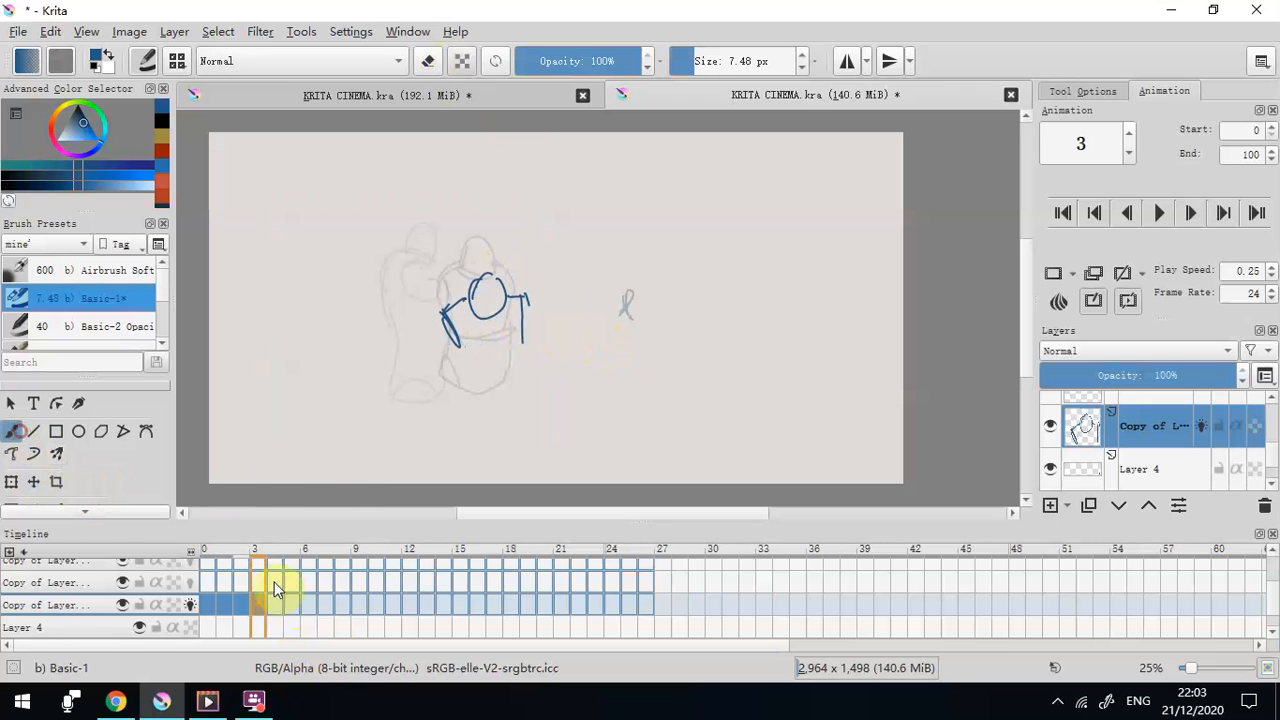
mouse_move(445, 318)
mouse_down()
mouse_move(477, 371)
mouse_move(518, 362)
mouse_move(455, 351)
mouse_move(446, 400)
mouse_up()
mouse_move(447, 388)
mouse_down()
mouse_move(470, 411)
mouse_move(522, 407)
mouse_move(520, 356)
mouse_up()
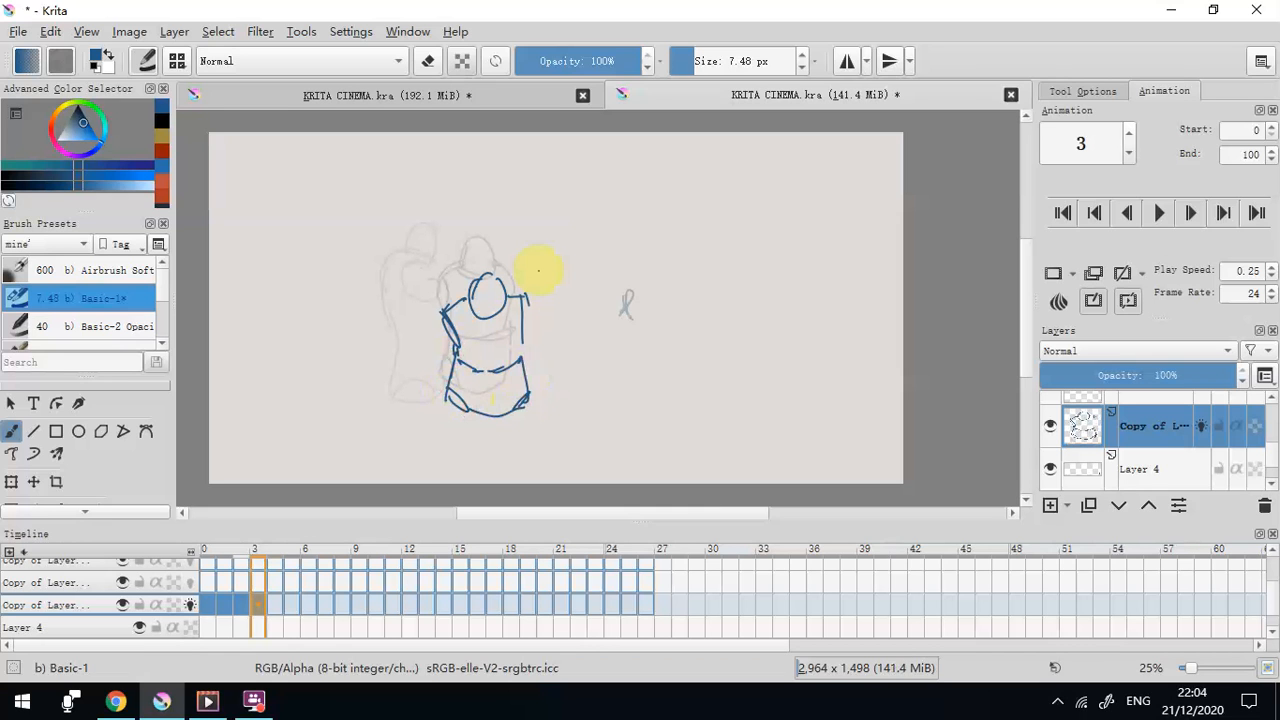
On frame 0, draw the raised upper arm extending forward from the shoulder and the small far-shoulder curve
mouse_move(212, 604)
mouse_down()
mouse_move(264, 613)
mouse_move(211, 604)
mouse_up()
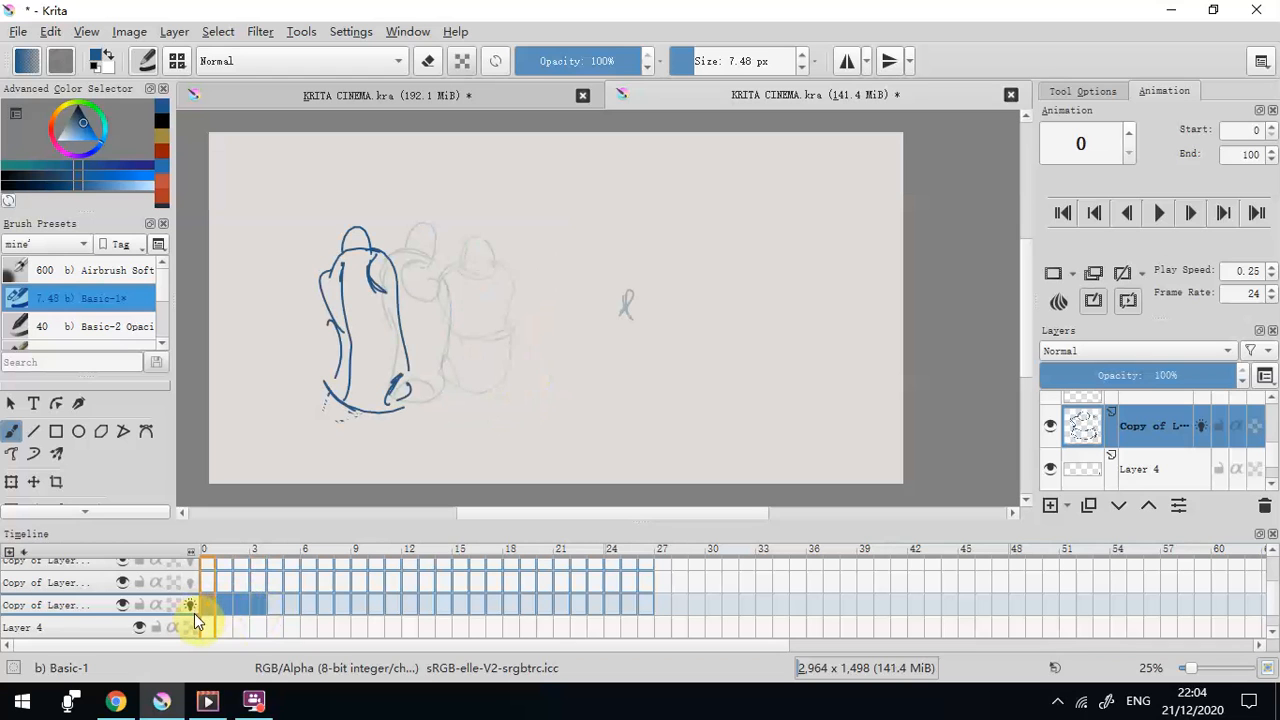
mouse_move(370, 250)
mouse_down()
mouse_move(419, 273)
mouse_move(421, 302)
mouse_move(412, 273)
mouse_up()
drag(323, 297, 329, 270)
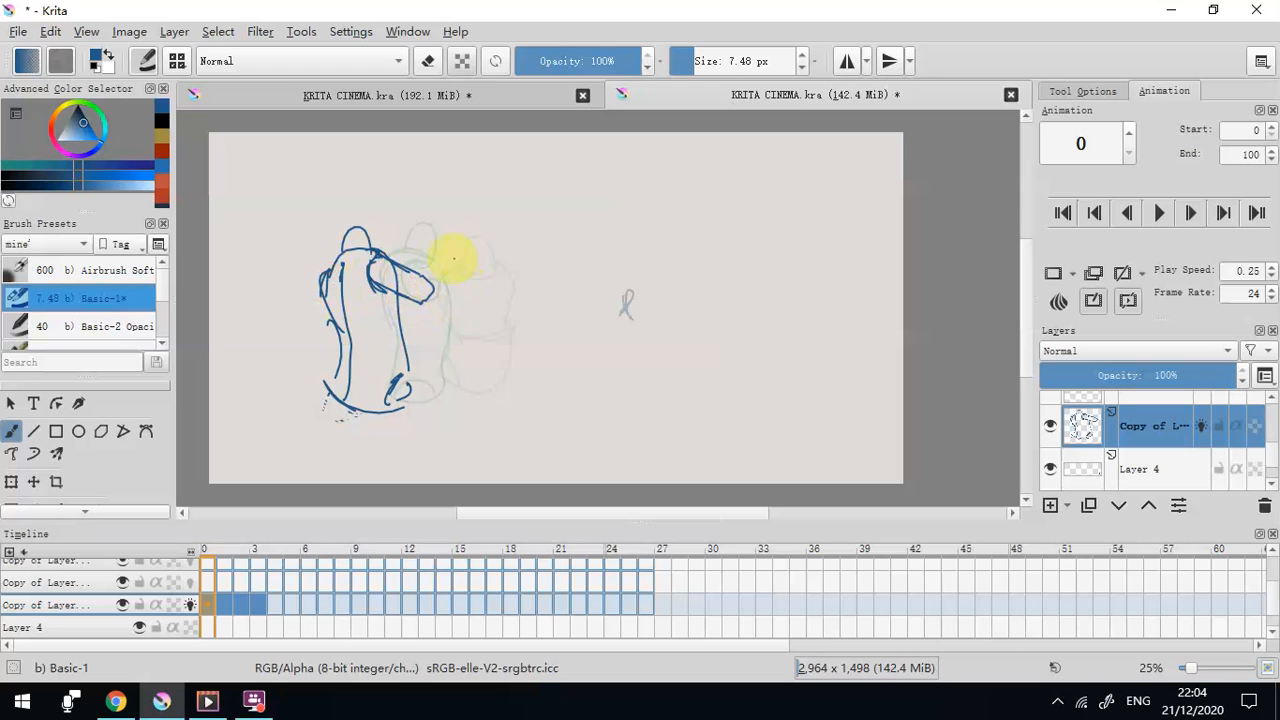
mouse_move(413, 302)
mouse_down()
mouse_move(435, 305)
mouse_move(433, 287)
mouse_up()
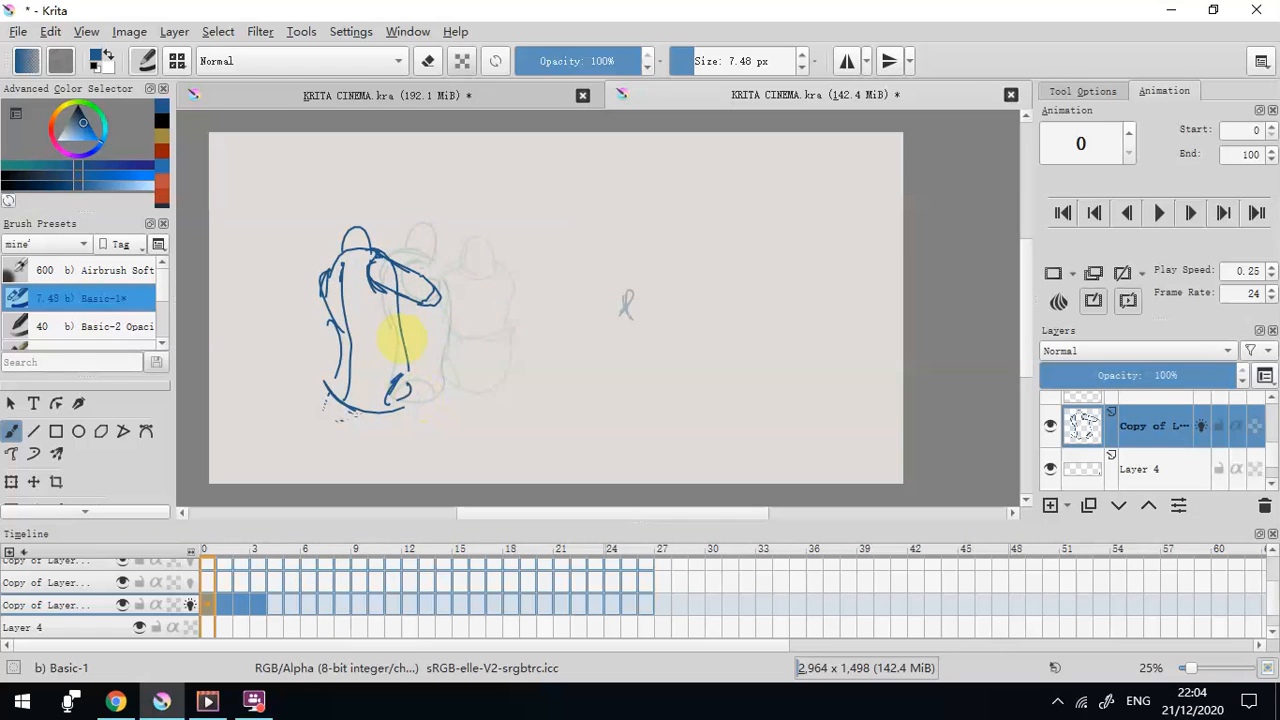
Draw two spread thighs with the tops of the lower legs below the frame 0 torso's hips
click(222, 605)
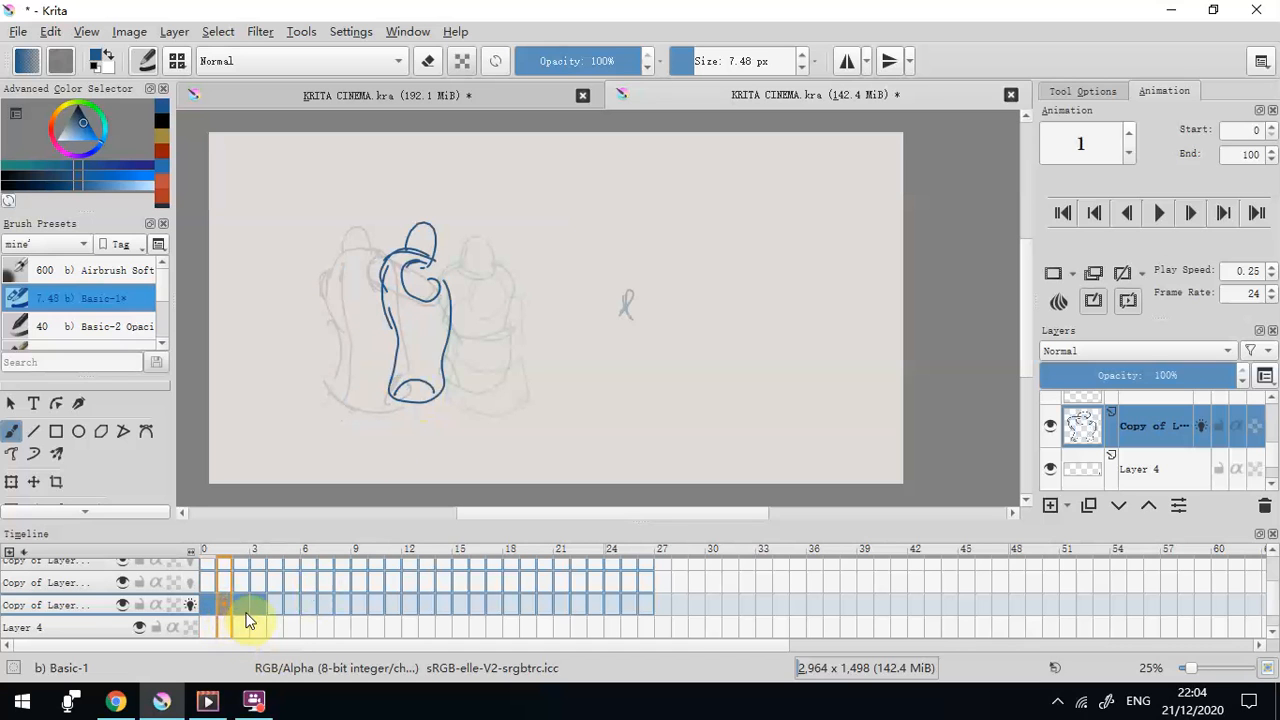
click(211, 607)
drag(350, 402, 392, 459)
mouse_move(405, 397)
mouse_down()
mouse_move(423, 457)
mouse_move(398, 463)
mouse_up()
mouse_move(408, 466)
mouse_down()
mouse_move(423, 462)
mouse_move(421, 484)
mouse_up()
mouse_move(330, 394)
mouse_down()
mouse_move(320, 444)
mouse_move(333, 455)
mouse_move(320, 433)
mouse_move(318, 484)
mouse_up()
drag(336, 473, 338, 484)
On frame 1, draw a bent arm with the forearm reaching forward, and erase the shoulder circle inside it at 23.33 px
click(222, 605)
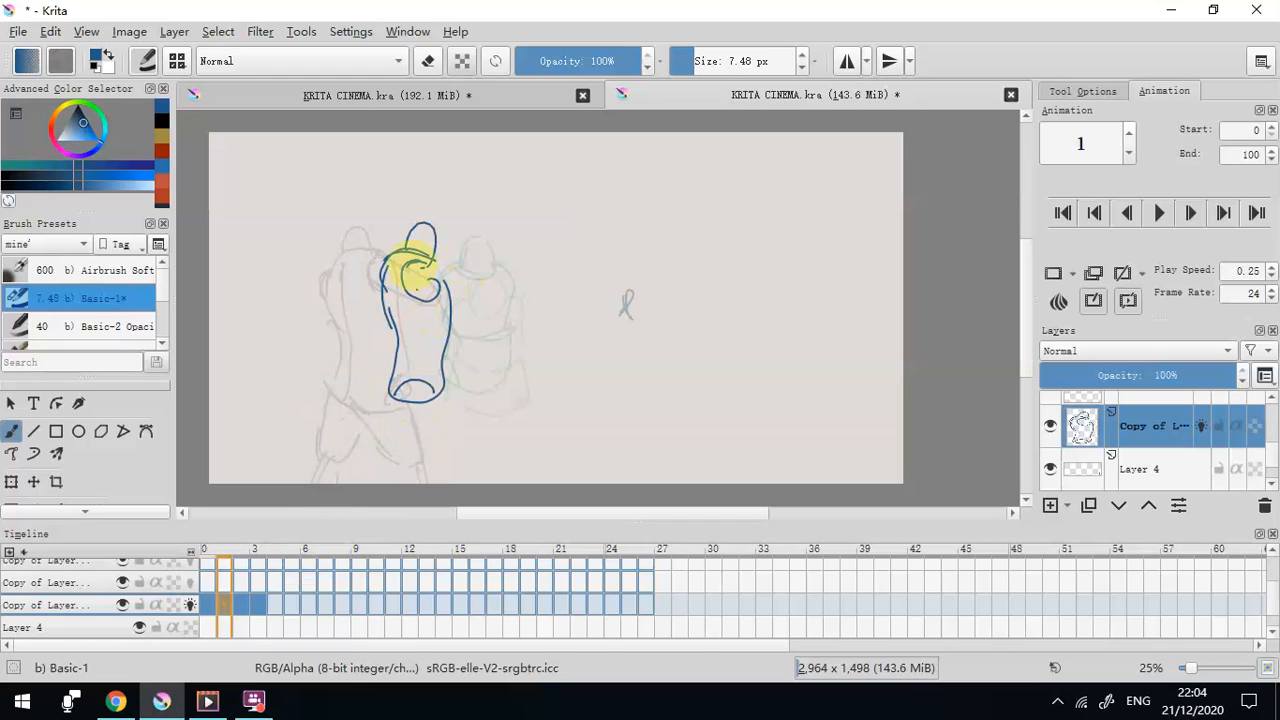
mouse_move(405, 270)
mouse_down()
mouse_move(400, 314)
mouse_move(428, 266)
mouse_move(408, 314)
mouse_move(431, 328)
mouse_move(476, 311)
mouse_move(475, 327)
mouse_move(446, 329)
mouse_up()
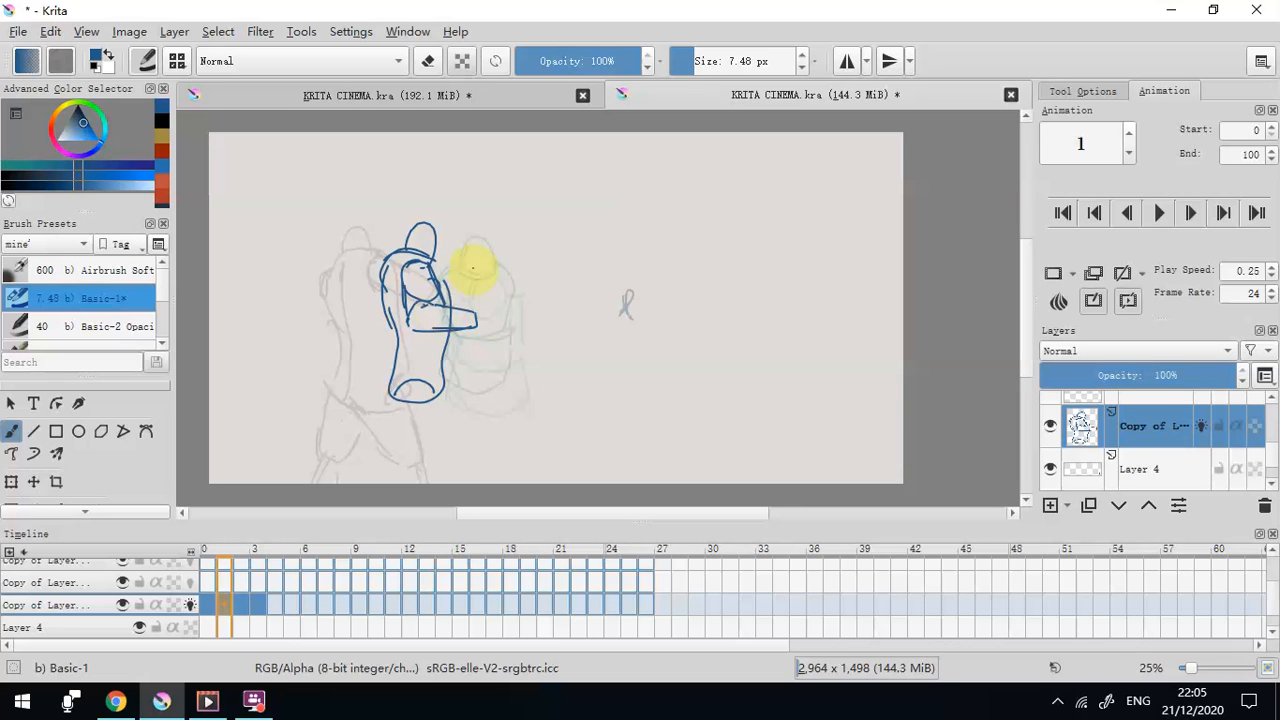
click(427, 61)
click(716, 61)
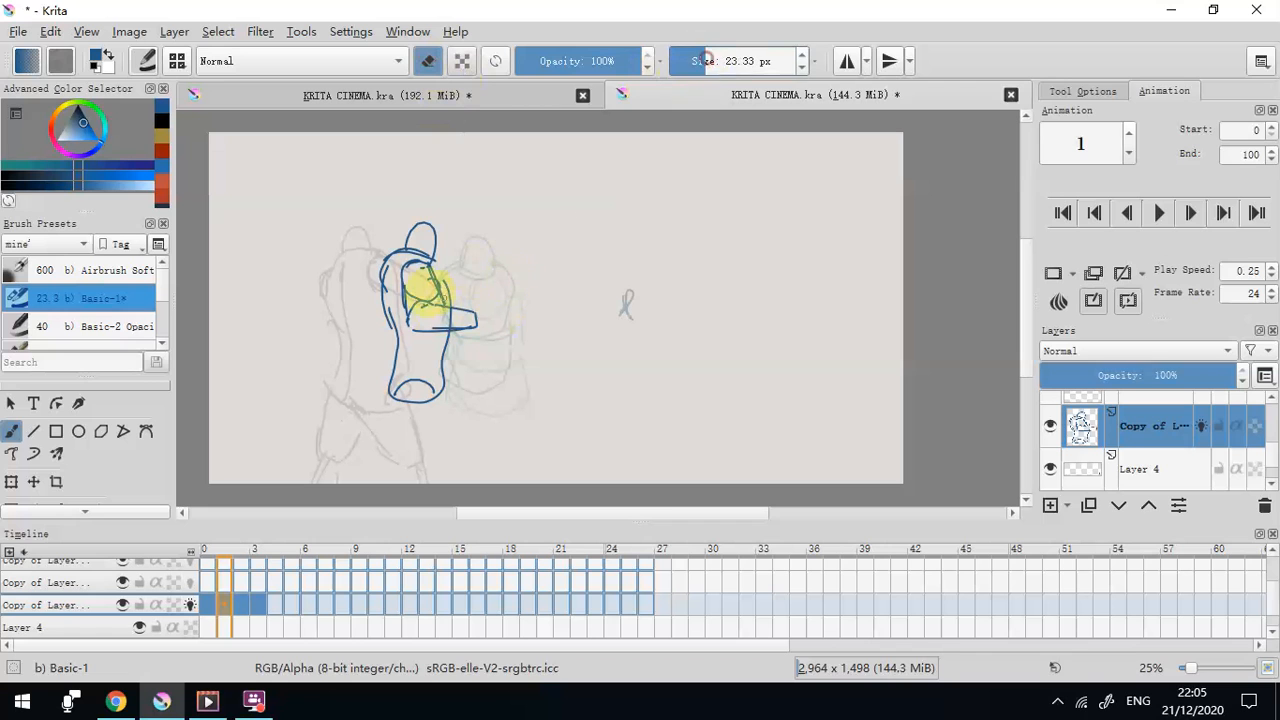
mouse_move(410, 295)
mouse_down()
mouse_move(425, 296)
mouse_move(428, 277)
mouse_up()
click(428, 61)
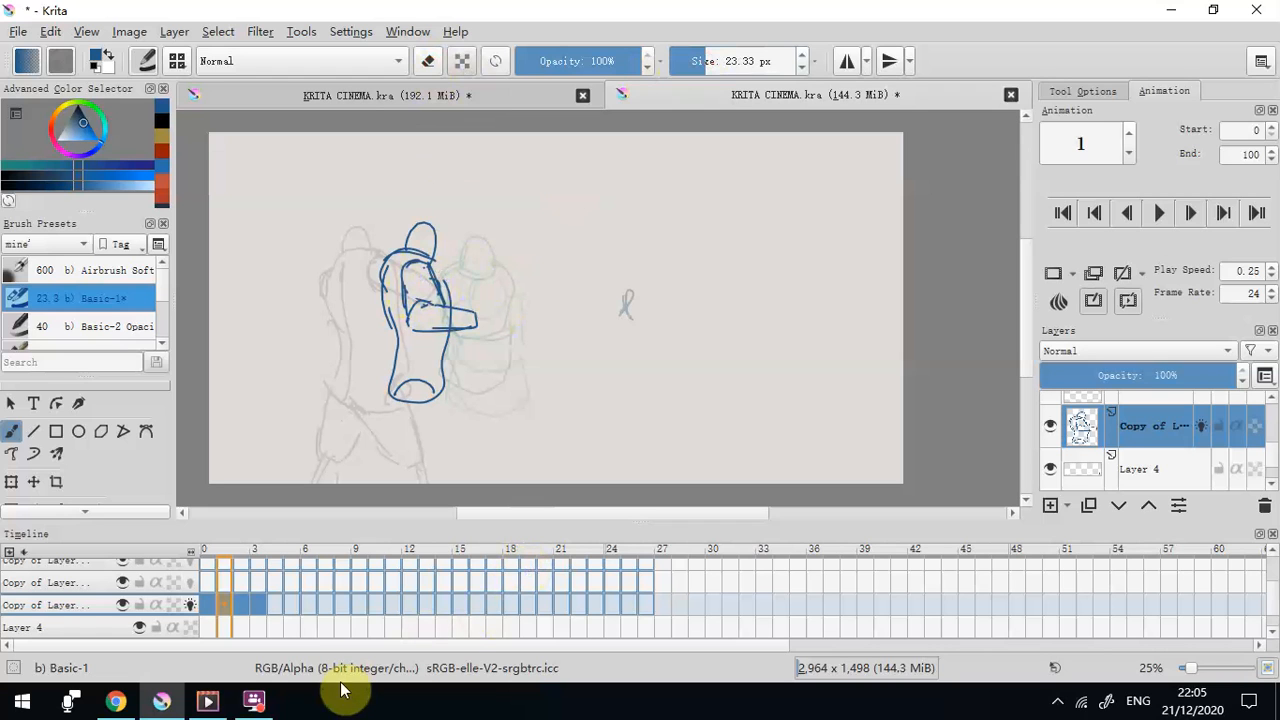
Try erasing the lower pelvis curve of the frame 1 torso with the large eraser, and undo the erasure
mouse_move(398, 401)
mouse_down()
mouse_move(436, 403)
mouse_move(407, 402)
mouse_up()
click(430, 60)
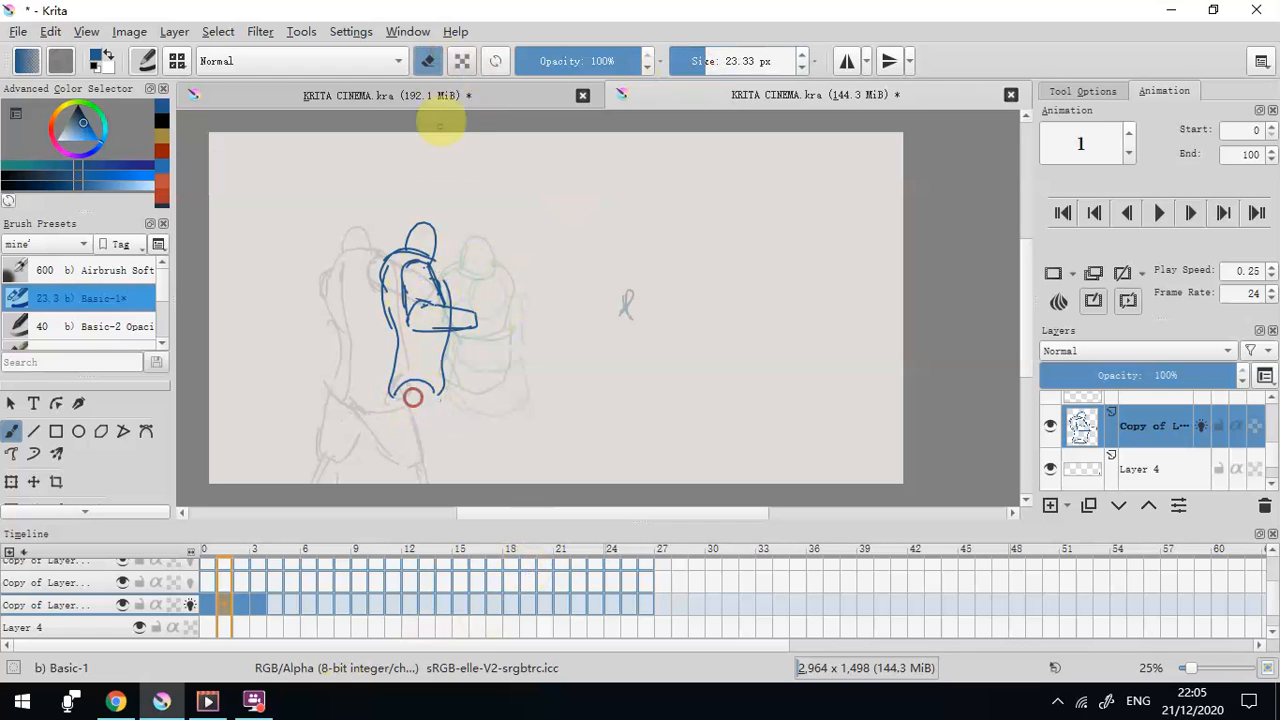
key(ctrl+z)
Set the brush size to 8.37 px and draw the thigh, knee and upper shin below the frame 1 pelvis
click(684, 64)
click(428, 62)
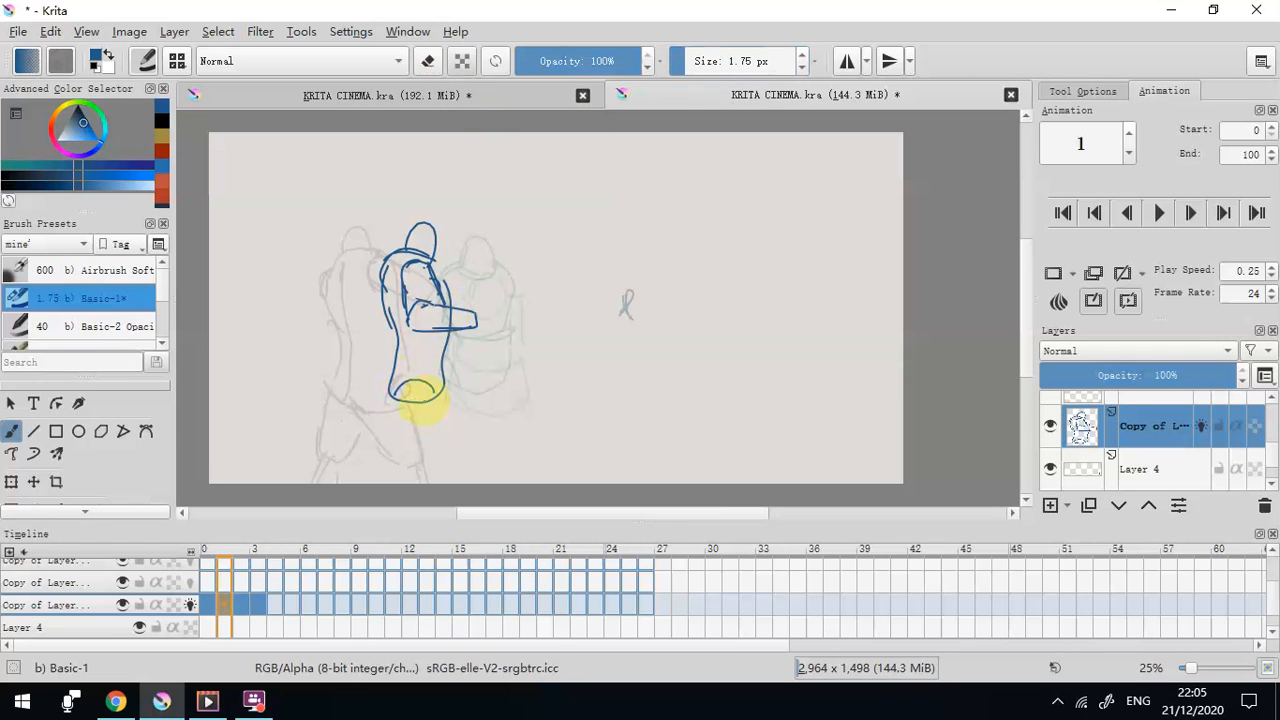
click(692, 62)
mouse_move(390, 390)
mouse_down()
mouse_move(407, 466)
mouse_move(438, 402)
mouse_move(436, 486)
mouse_up()
mouse_move(405, 460)
mouse_down()
mouse_move(402, 493)
mouse_move(431, 460)
mouse_move(414, 477)
mouse_up()
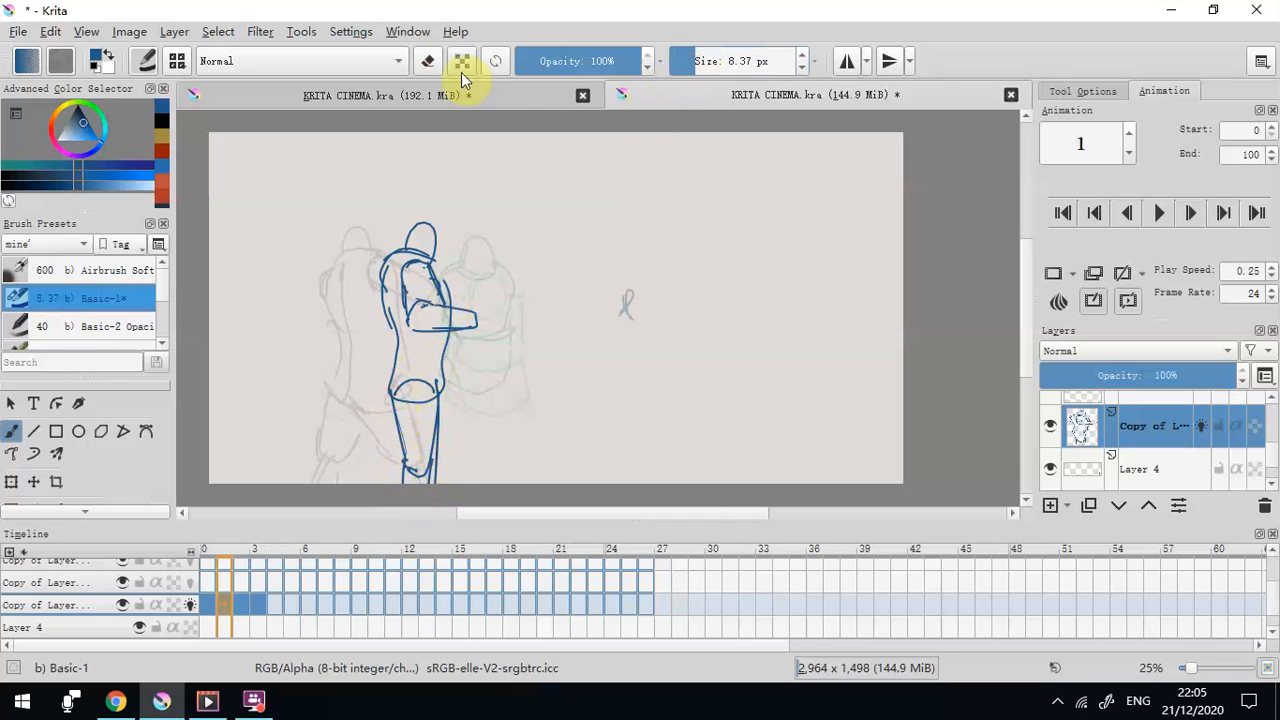
Erase the stray line beside the frame 1 knee and the lower pelvis curve crossing the top of the thigh
click(427, 61)
click(435, 468)
click(427, 61)
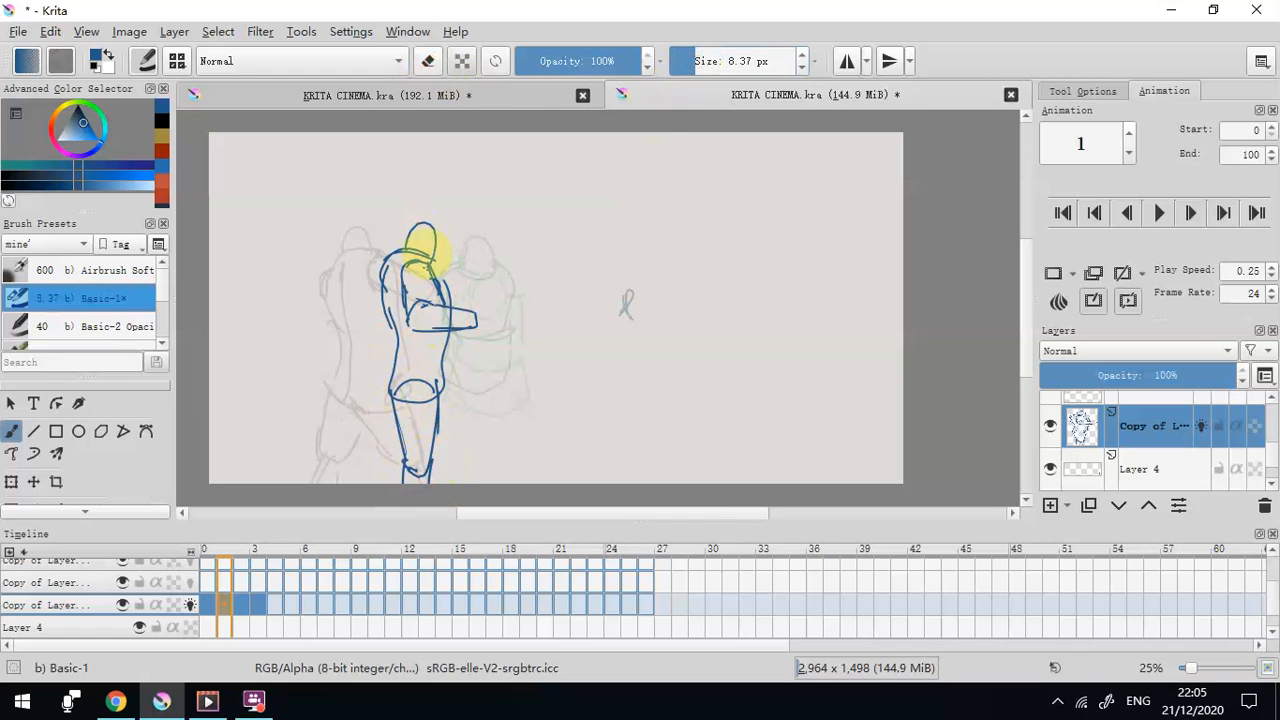
key(e)
key(e)
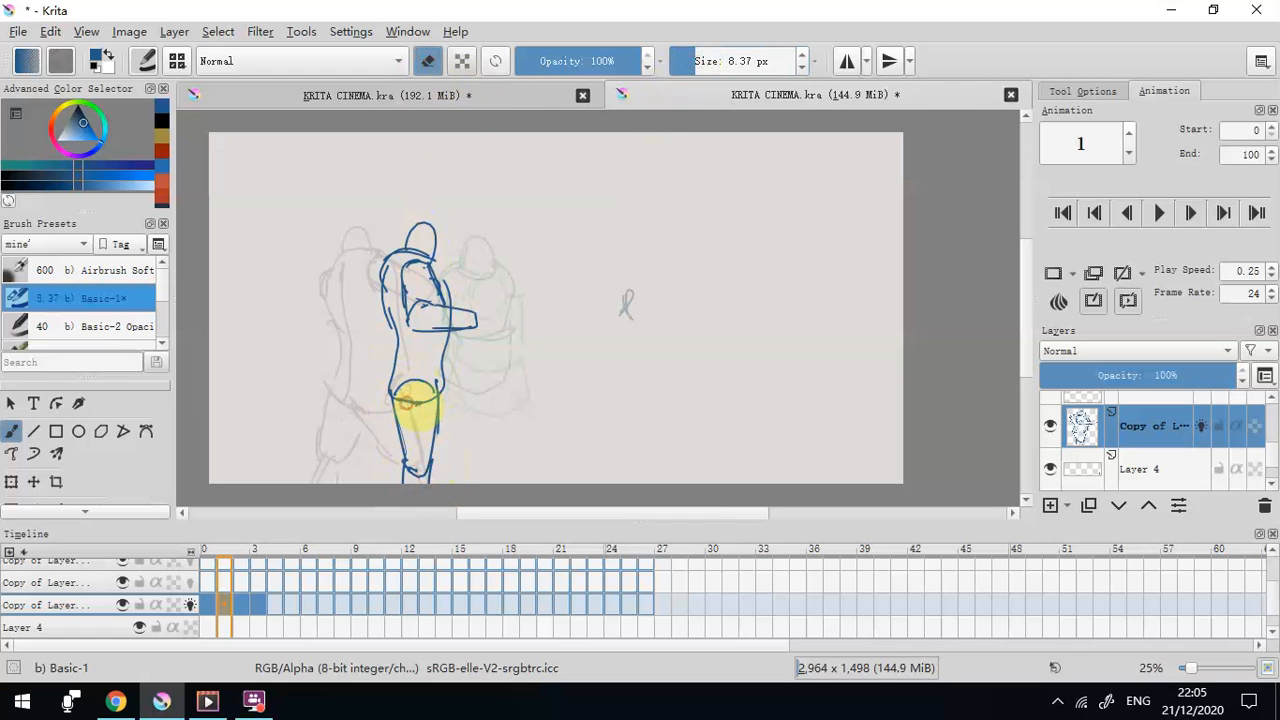
click(403, 393)
click(428, 61)
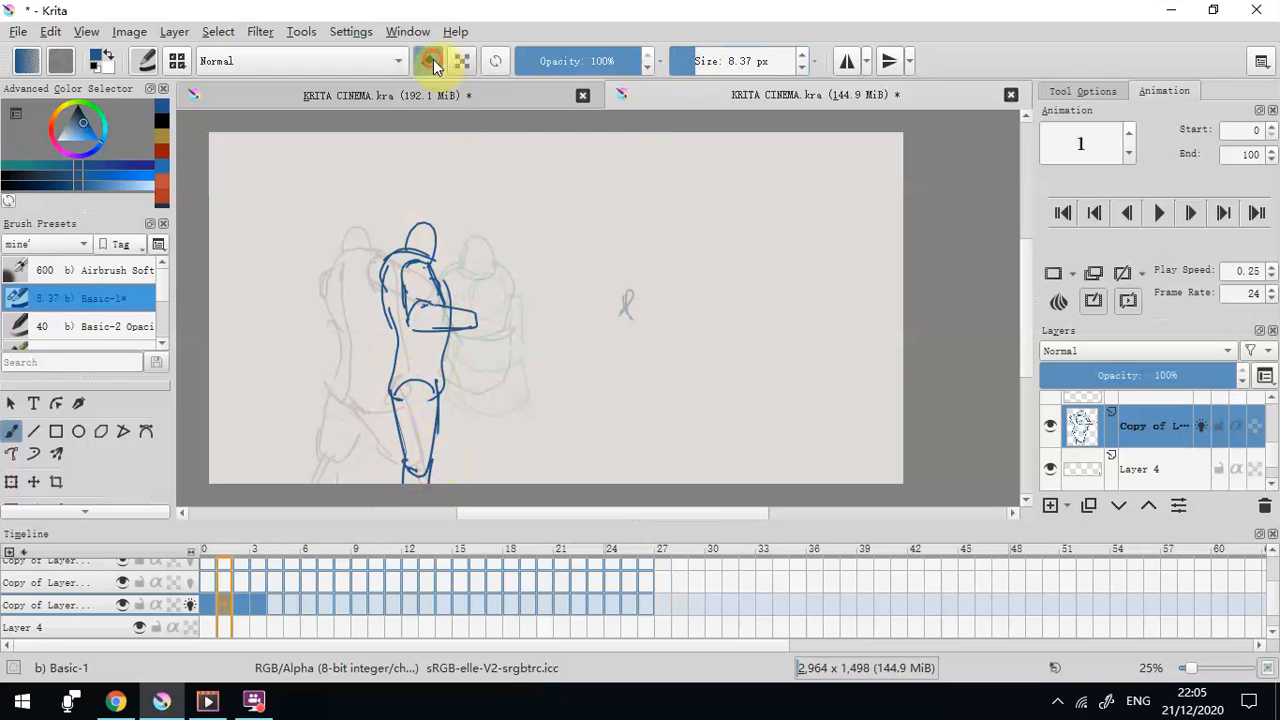
Draw a fist at the end of the frame 1 forearm, and erase the torso line crossing the forearm
mouse_move(476, 318)
mouse_down()
mouse_move(493, 311)
mouse_move(481, 323)
mouse_move(498, 333)
mouse_up()
click(209, 604)
click(223, 602)
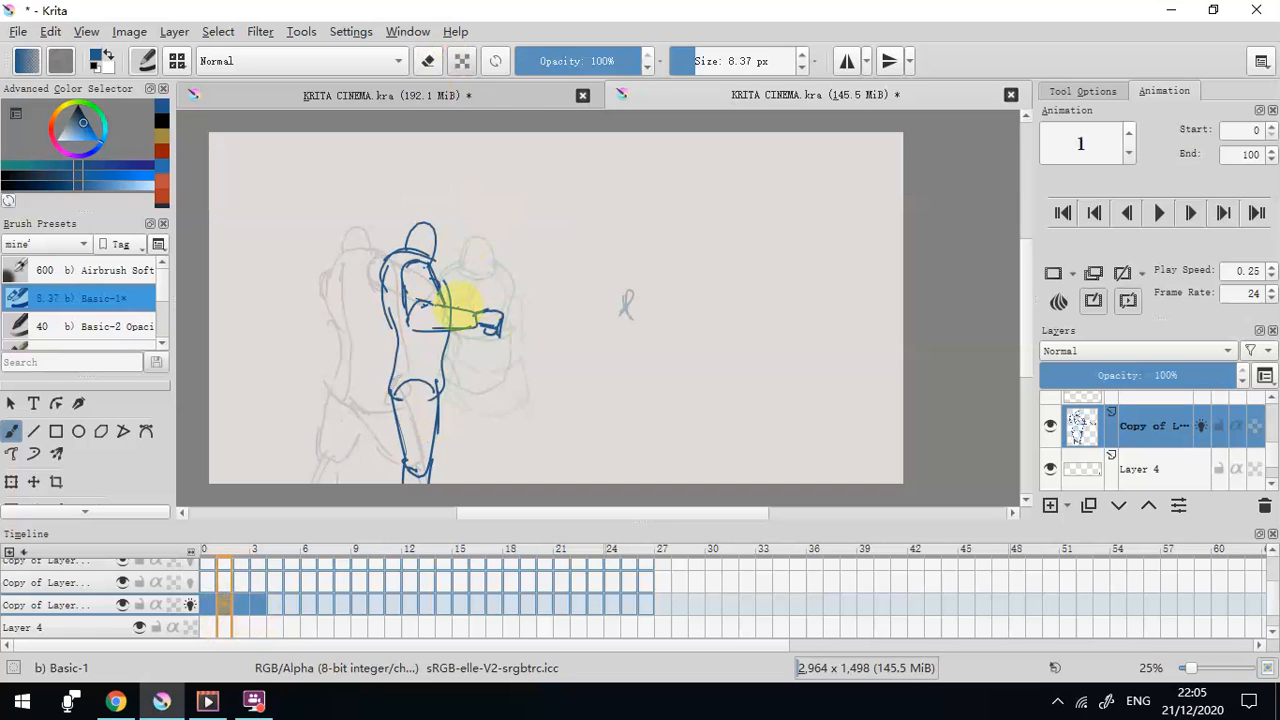
key(e)
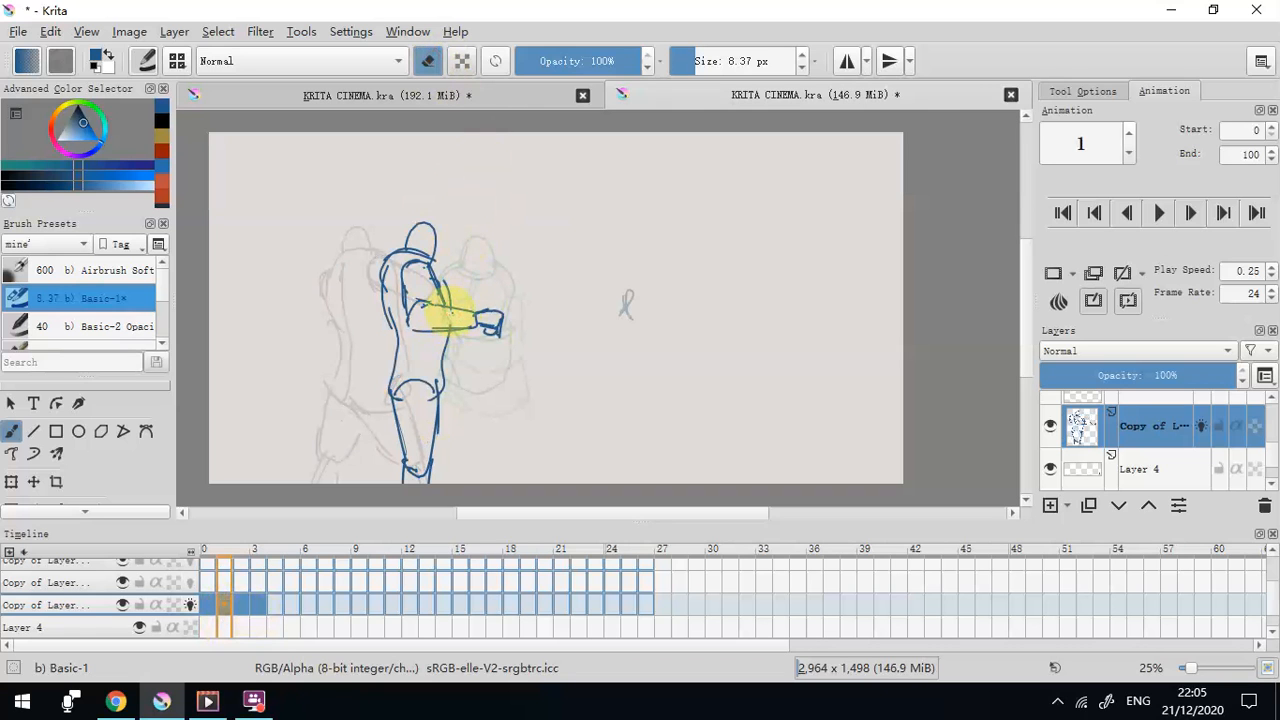
click(205, 605)
click(224, 605)
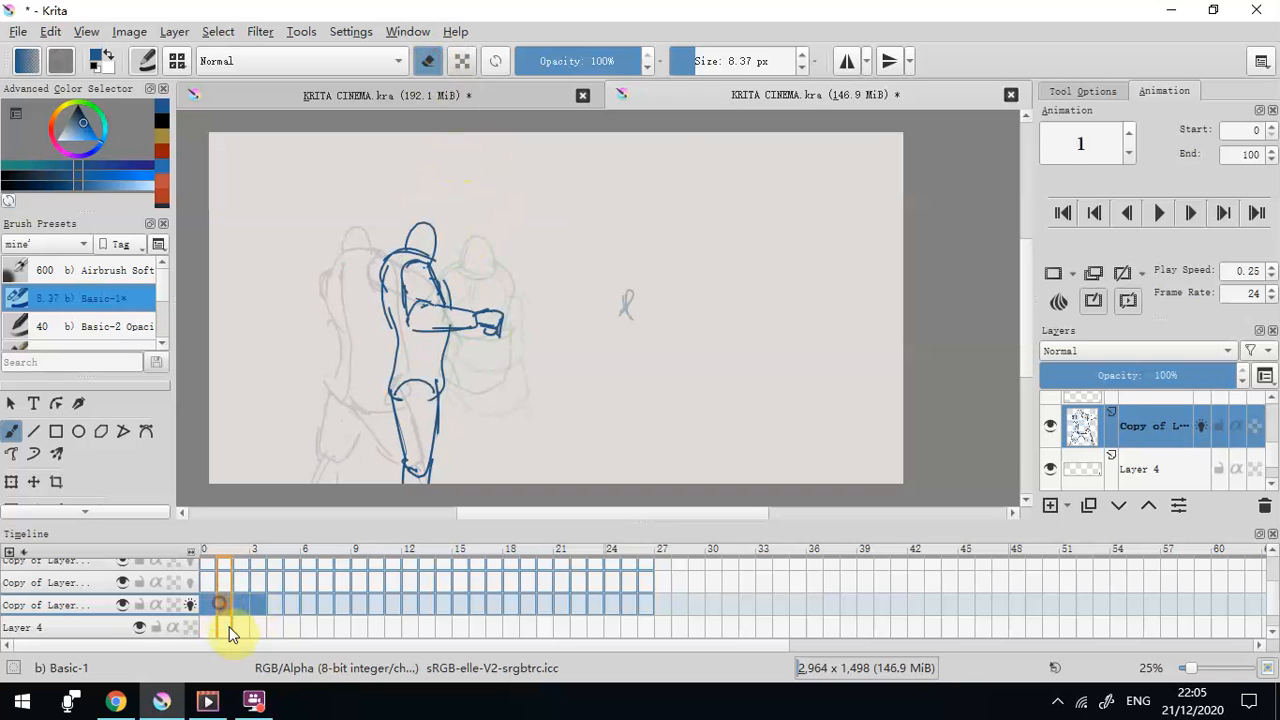
On frame 0, erase the torso lines overlapping the arm and hips at 41.38 px, and return to a 5.88 px brush
click(205, 605)
click(722, 61)
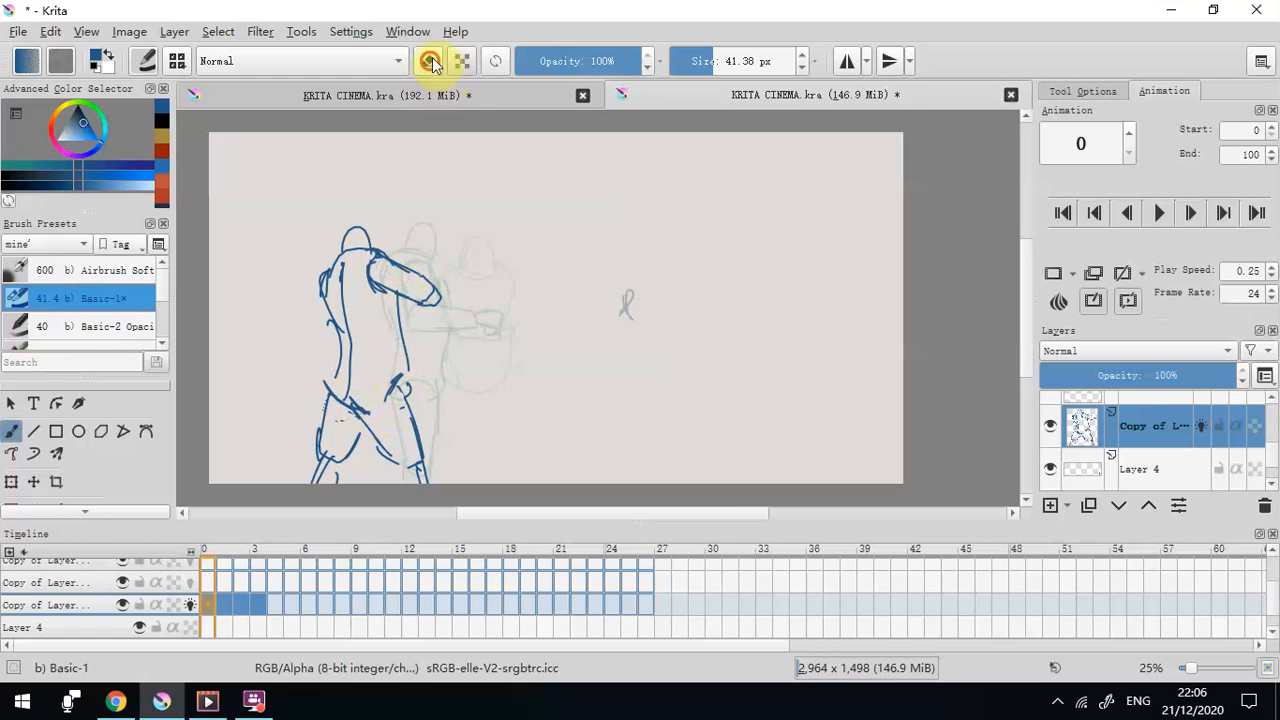
click(690, 58)
On frame 2, pick the ochre colour and draw a vertical centre line down the torso from neck to pelvis
click(228, 606)
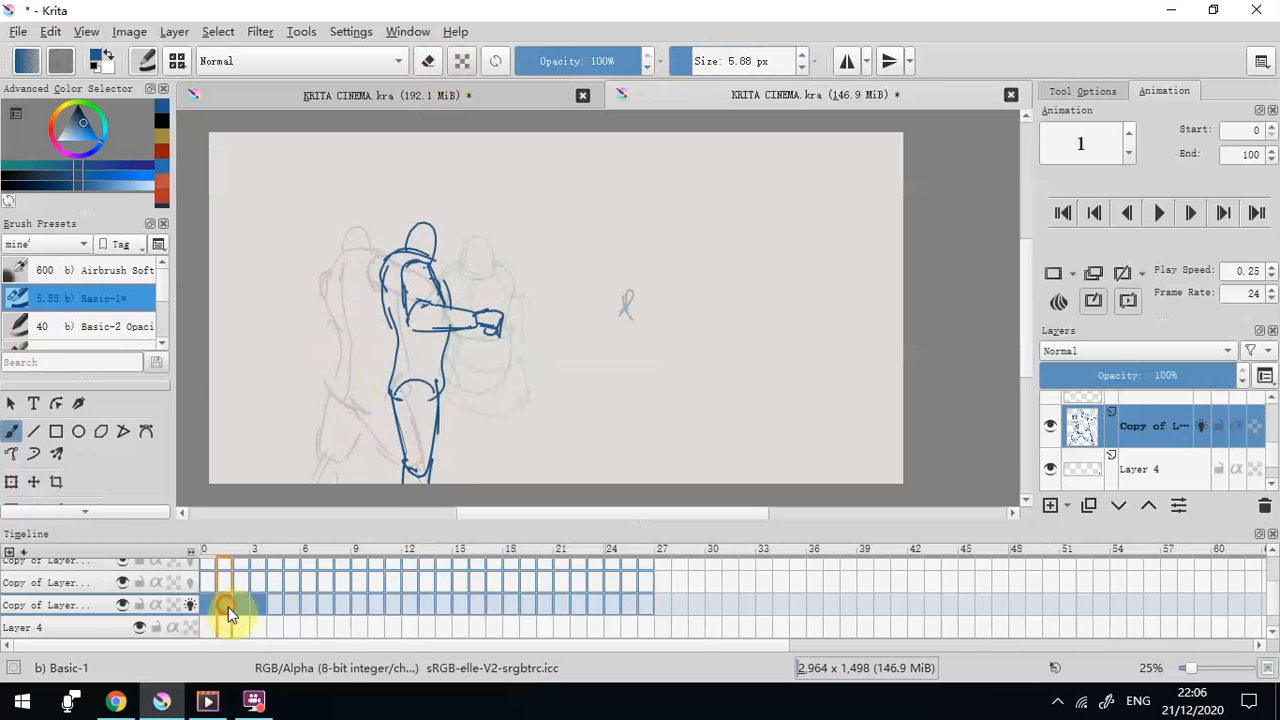
mouse_move(240, 690)
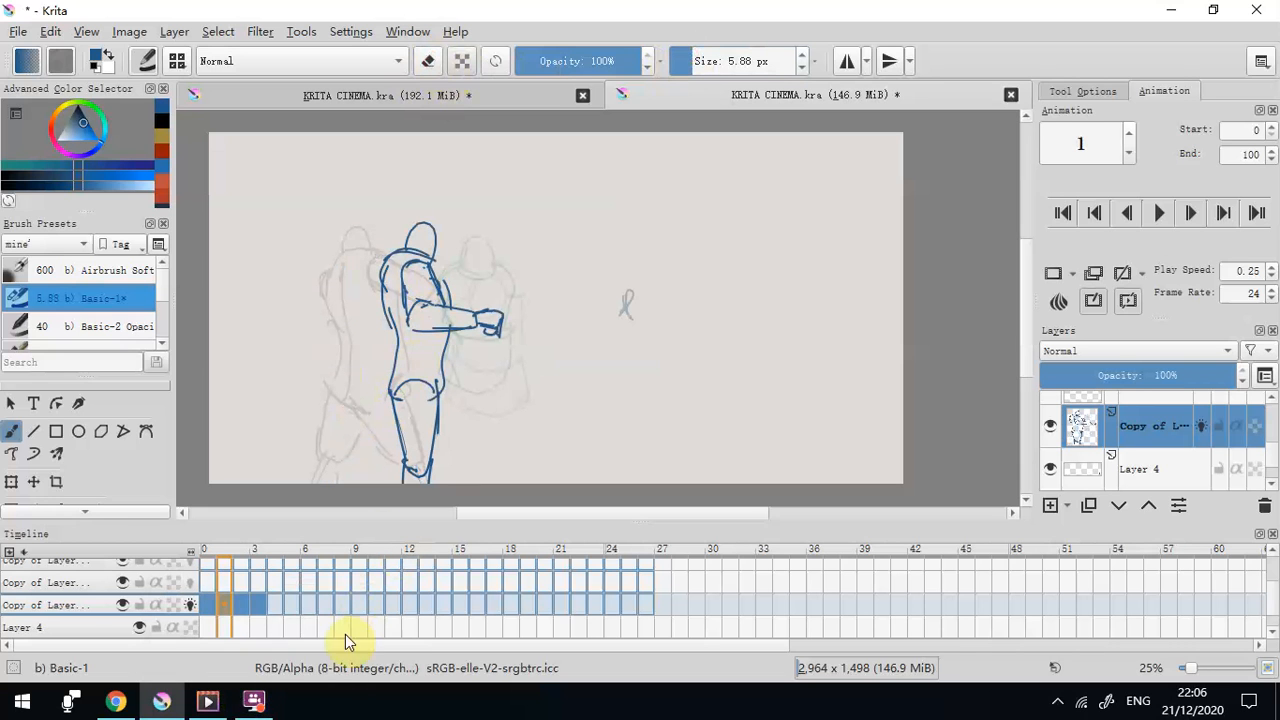
click(240, 604)
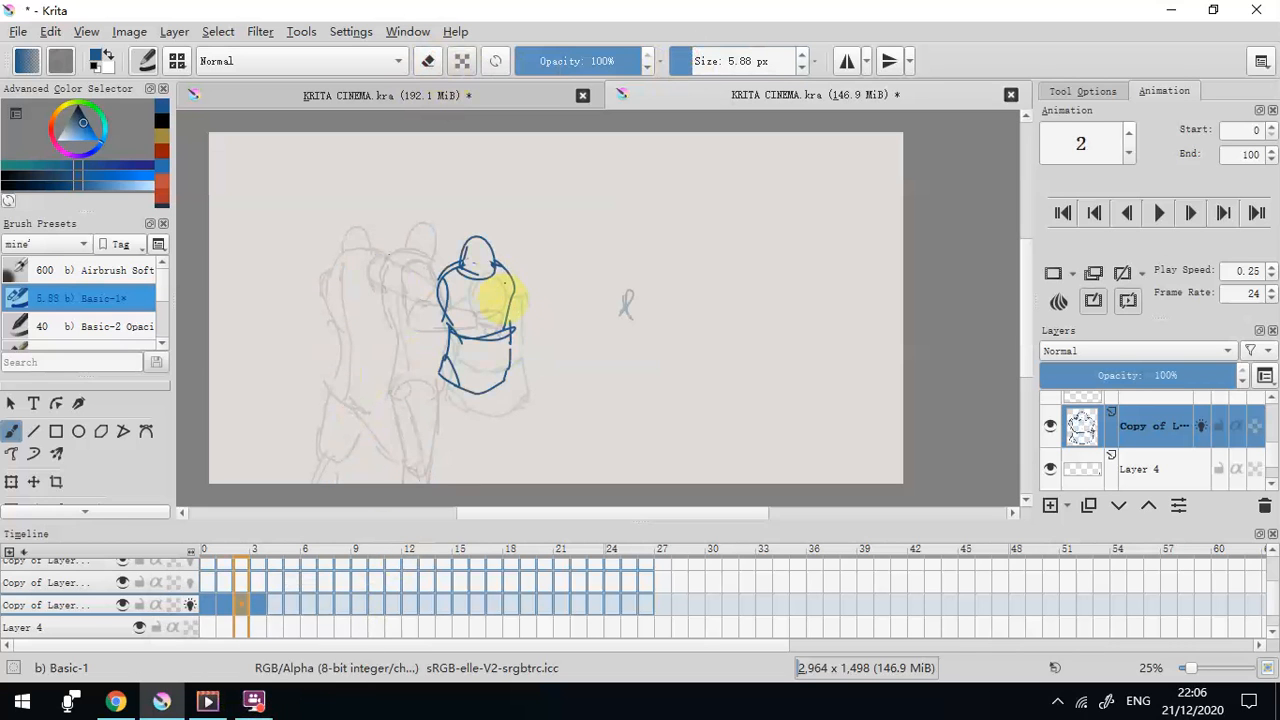
click(164, 134)
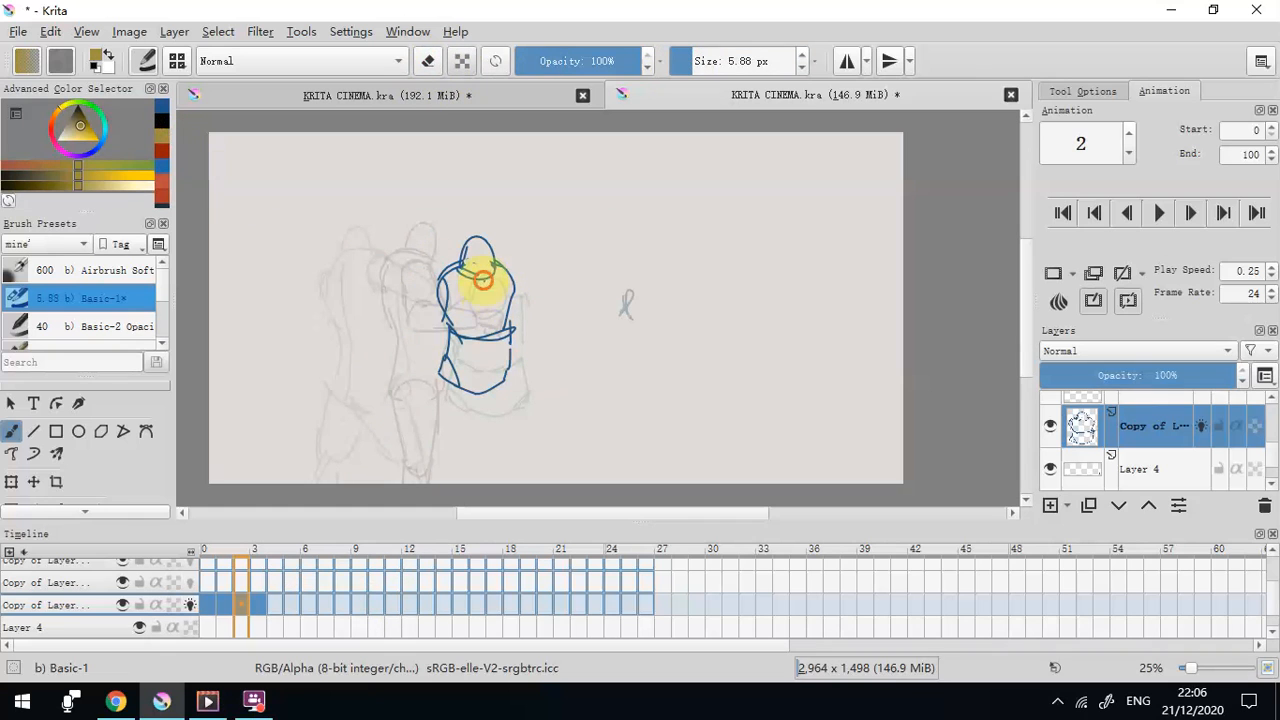
click(483, 282)
mouse_move(487, 302)
mouse_down()
mouse_move(488, 385)
mouse_move(489, 286)
mouse_up()
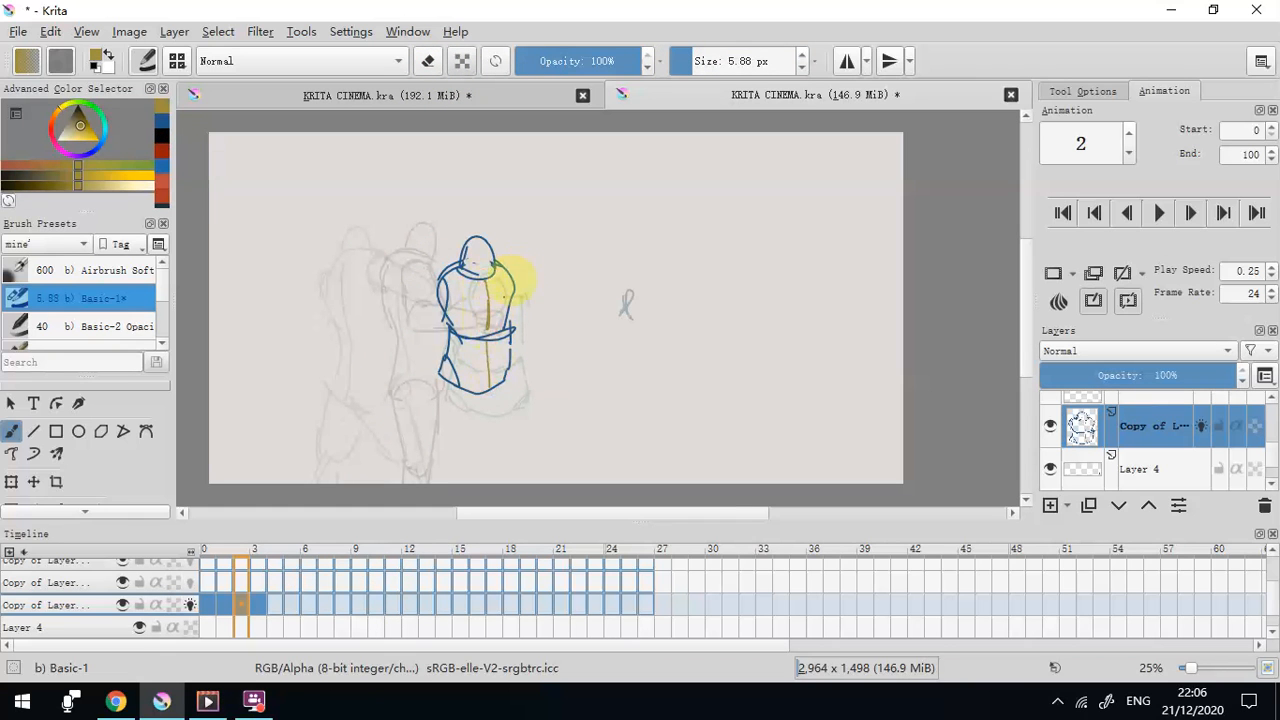
On frame 2, pick the blue colour and draw a bent arm with a fist held in front of the torso
click(162, 120)
mouse_move(440, 330)
mouse_down()
mouse_move(461, 328)
mouse_move(434, 331)
mouse_move(446, 318)
mouse_up()
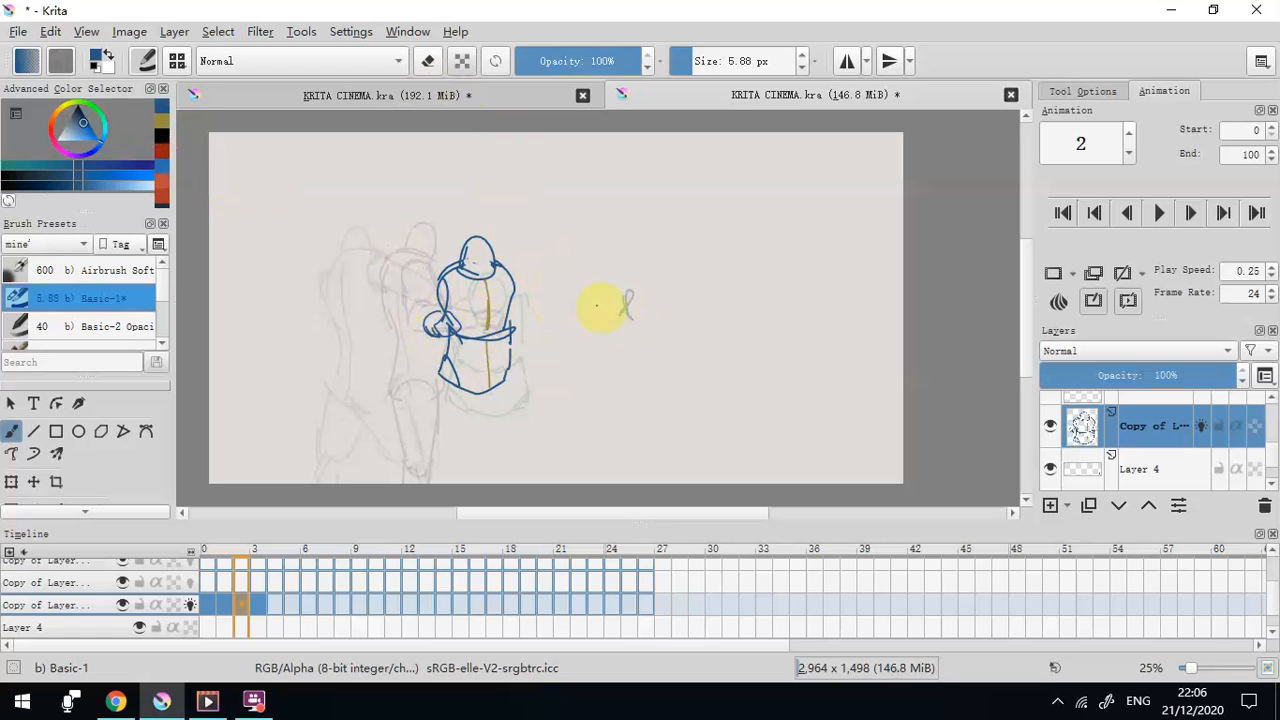
mouse_move(447, 305)
mouse_down()
mouse_move(436, 278)
mouse_move(425, 328)
mouse_up()
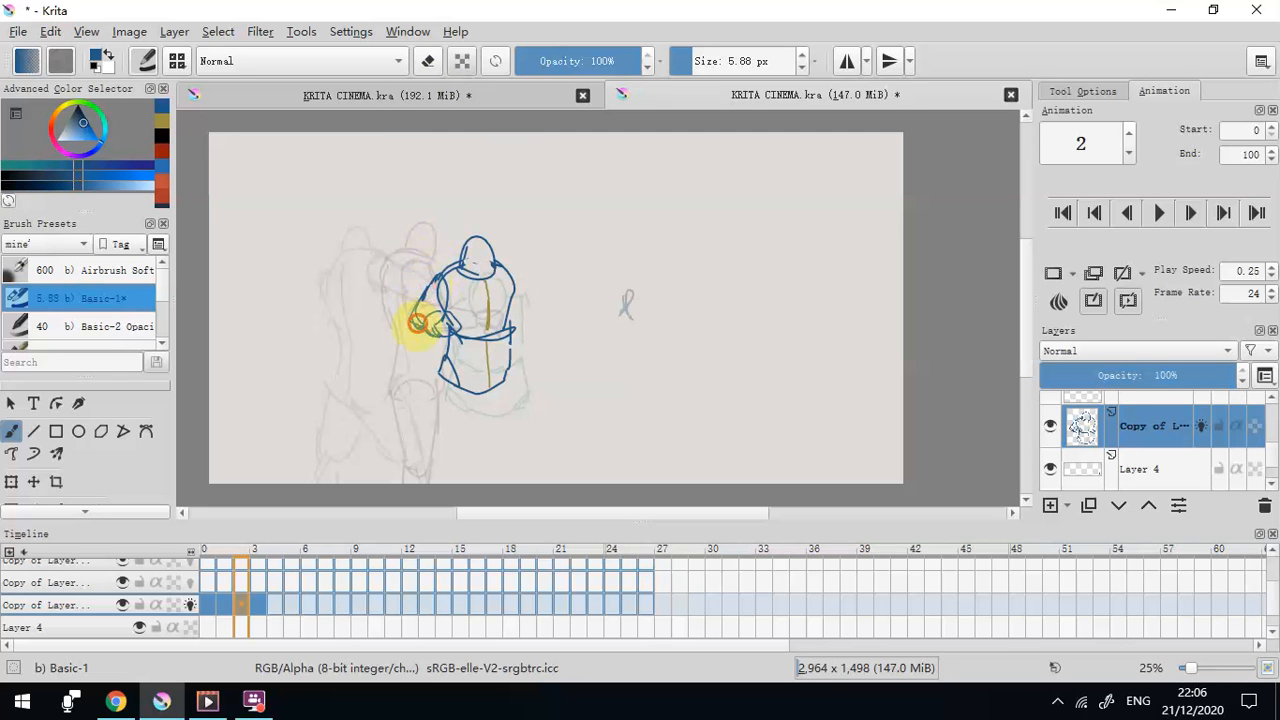
Erase the rough lines overlapping the frame 2 elbow and forearm at 12.67 px
click(428, 61)
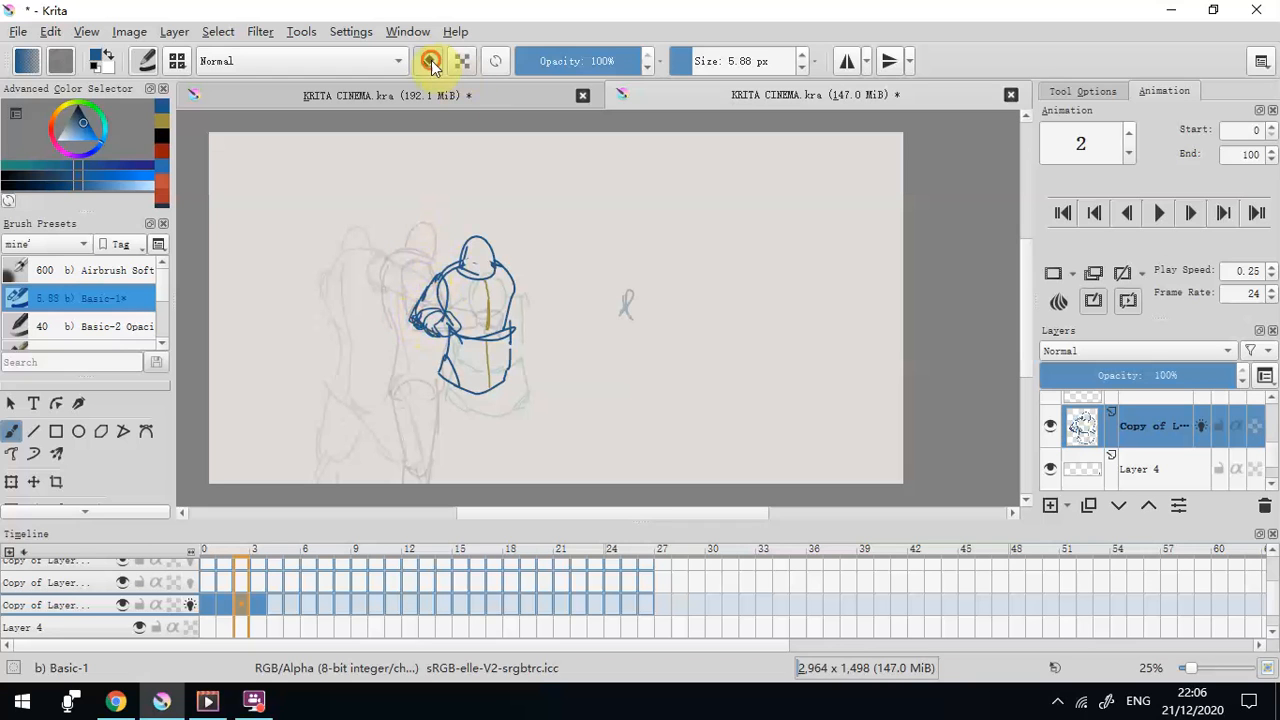
click(700, 61)
mouse_move(421, 326)
mouse_down()
mouse_move(450, 322)
mouse_move(429, 314)
mouse_move(443, 318)
mouse_move(443, 286)
mouse_move(408, 322)
mouse_up()
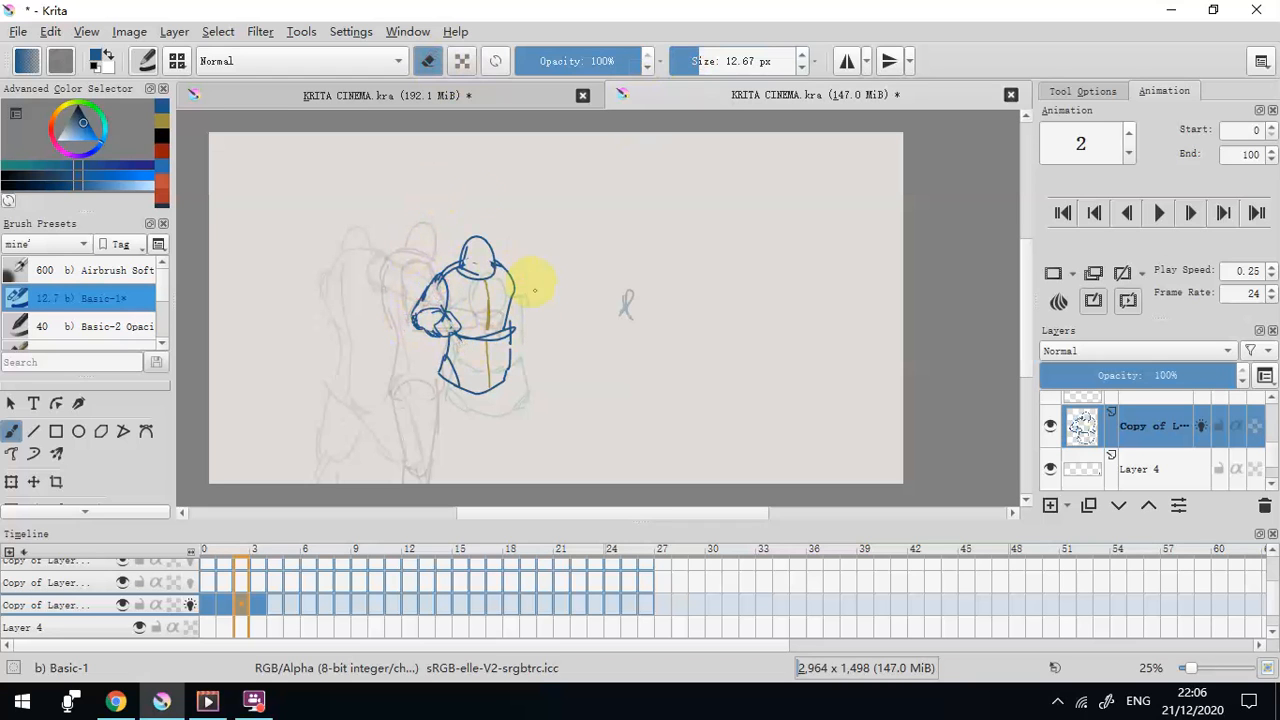
click(428, 61)
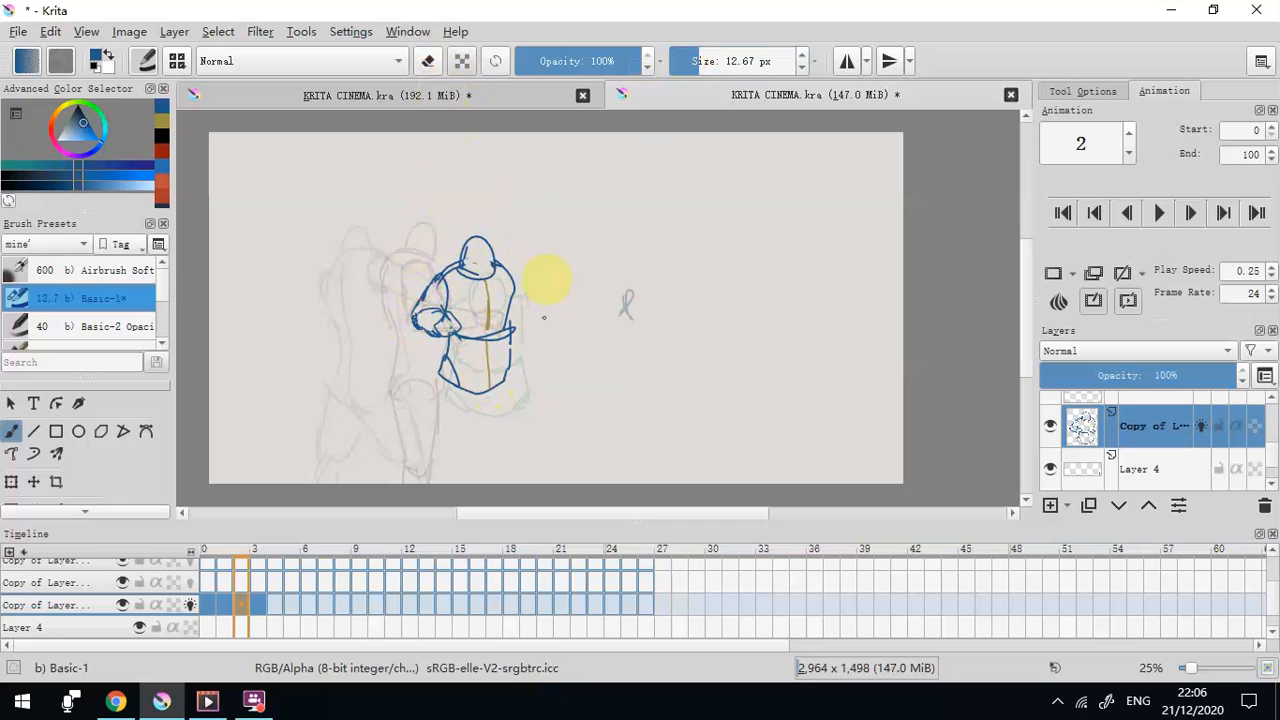
Draw both frame 2 legs as thighs, knees and shins down to the canvas edge, using a 2.09 px and a 3.94 px brush
click(700, 61)
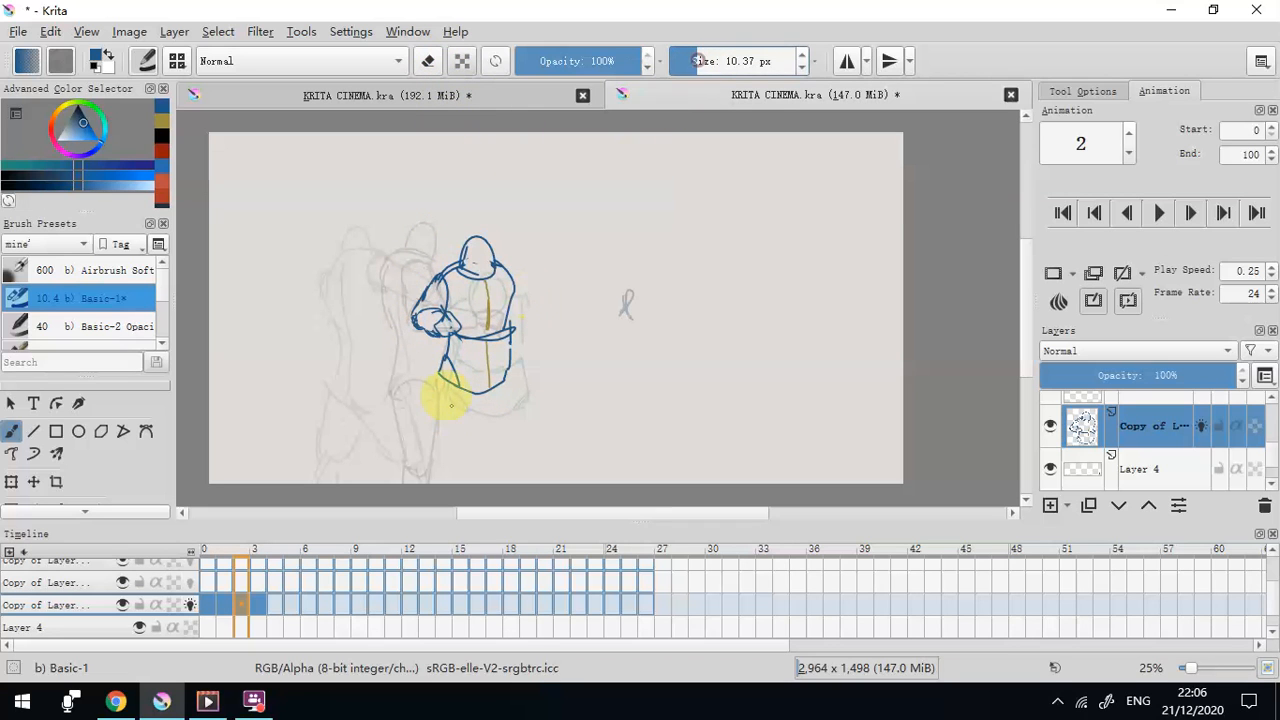
click(685, 61)
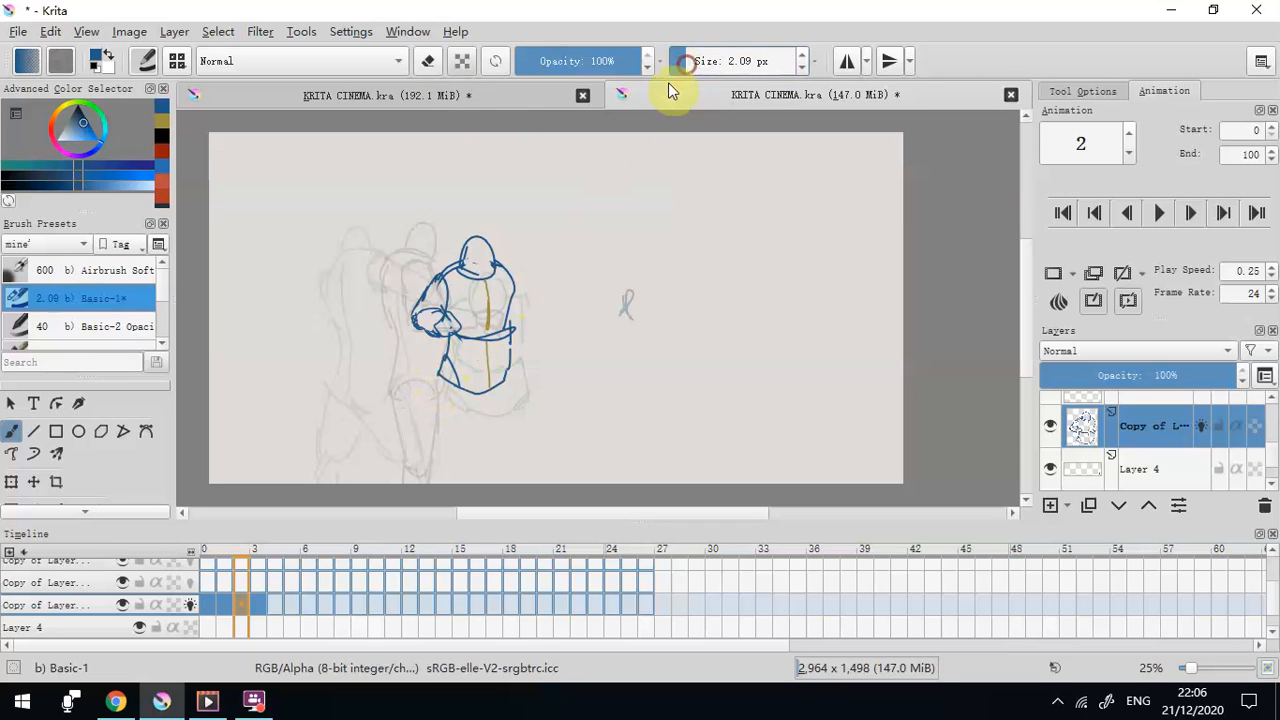
drag(438, 372, 428, 455)
click(688, 61)
mouse_move(434, 383)
mouse_down()
mouse_move(416, 455)
mouse_move(433, 466)
mouse_move(473, 395)
mouse_move(425, 469)
mouse_move(416, 448)
mouse_move(433, 454)
mouse_move(421, 454)
mouse_move(412, 485)
mouse_up()
drag(443, 456, 443, 467)
mouse_move(470, 393)
mouse_down()
mouse_move(519, 452)
mouse_move(508, 370)
mouse_up()
drag(475, 389, 502, 446)
mouse_move(486, 422)
mouse_down()
mouse_move(504, 451)
mouse_move(500, 482)
mouse_up()
drag(490, 440, 513, 456)
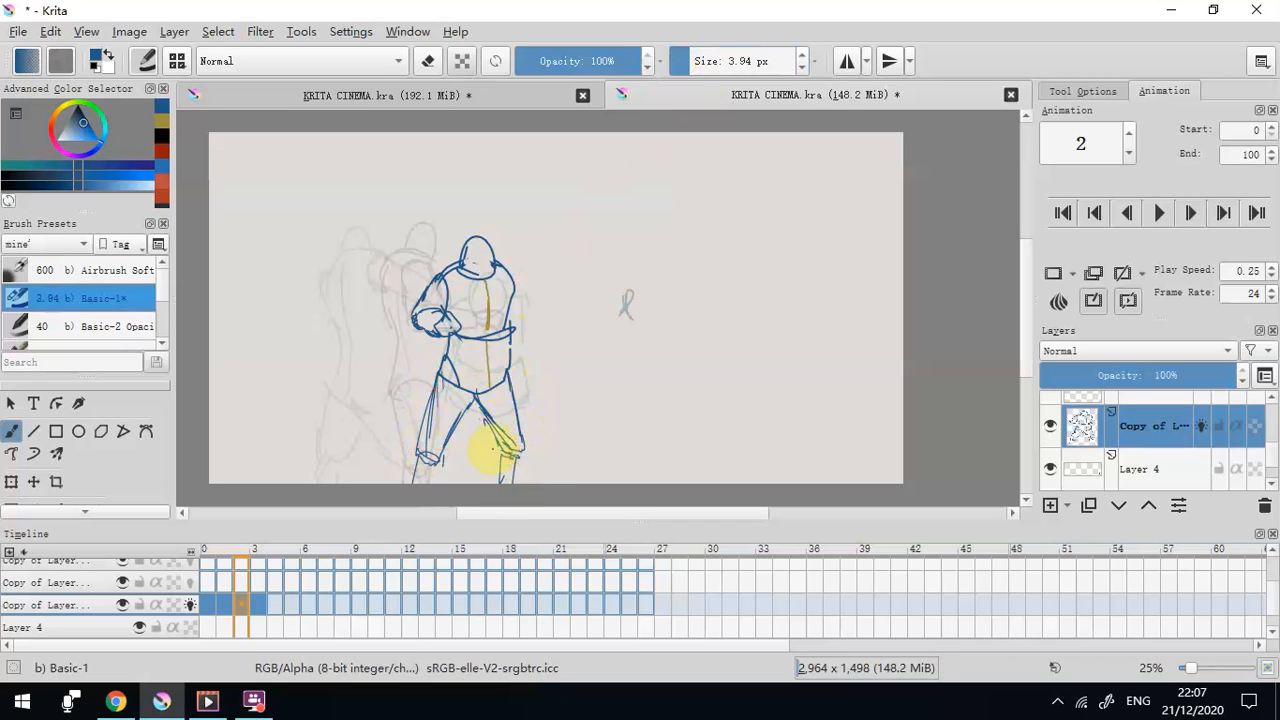
Erase the stray lines inside the frame 2 thigh above the knee, and set the brush to 5.18 px
click(427, 61)
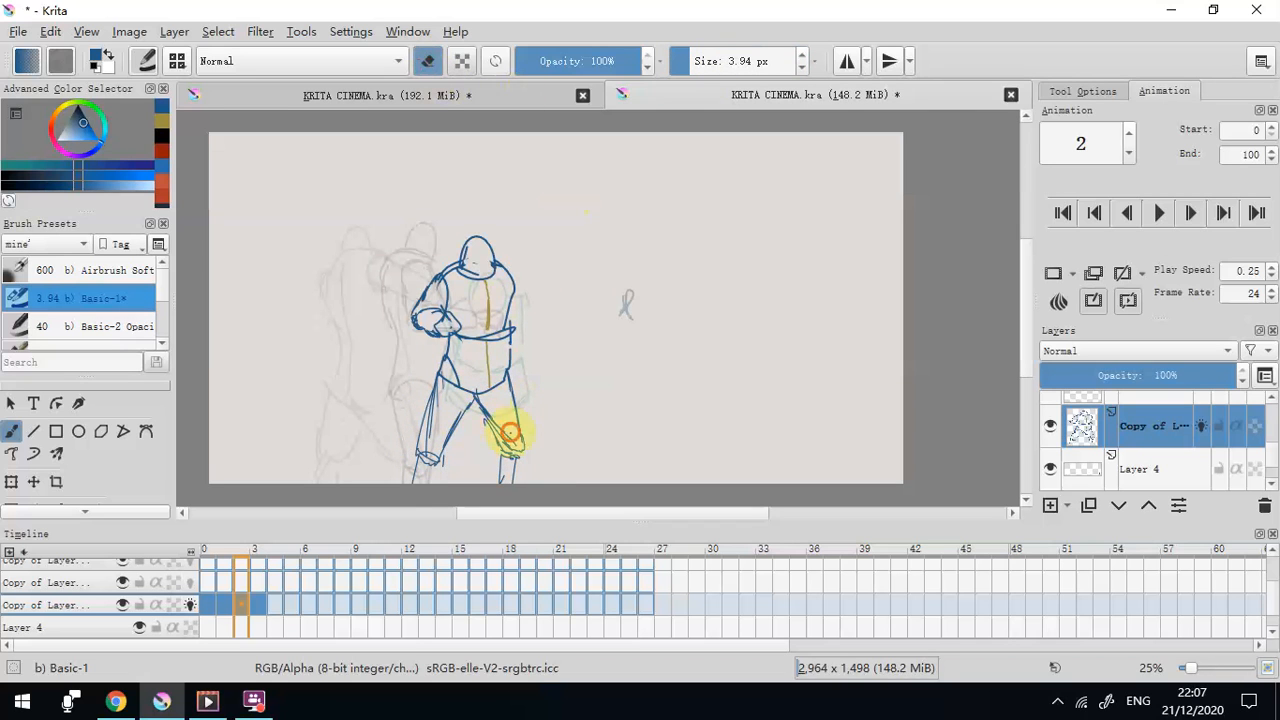
drag(490, 425, 509, 437)
click(430, 60)
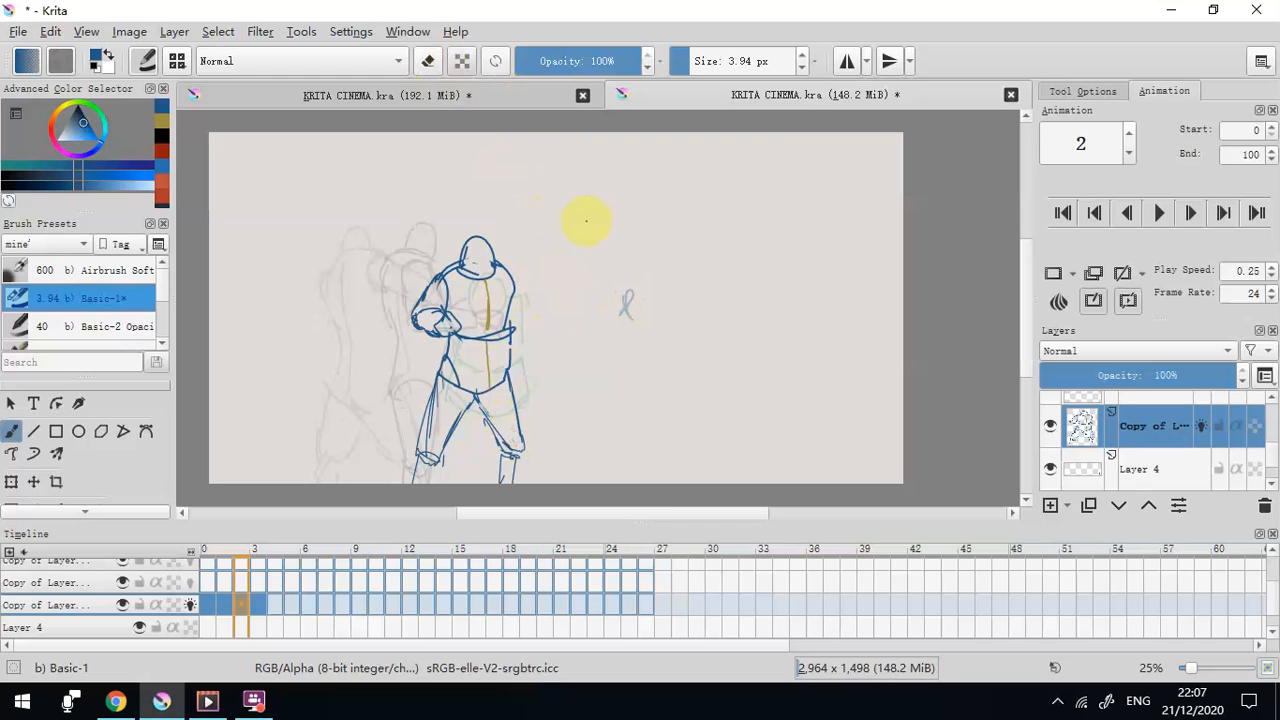
click(691, 57)
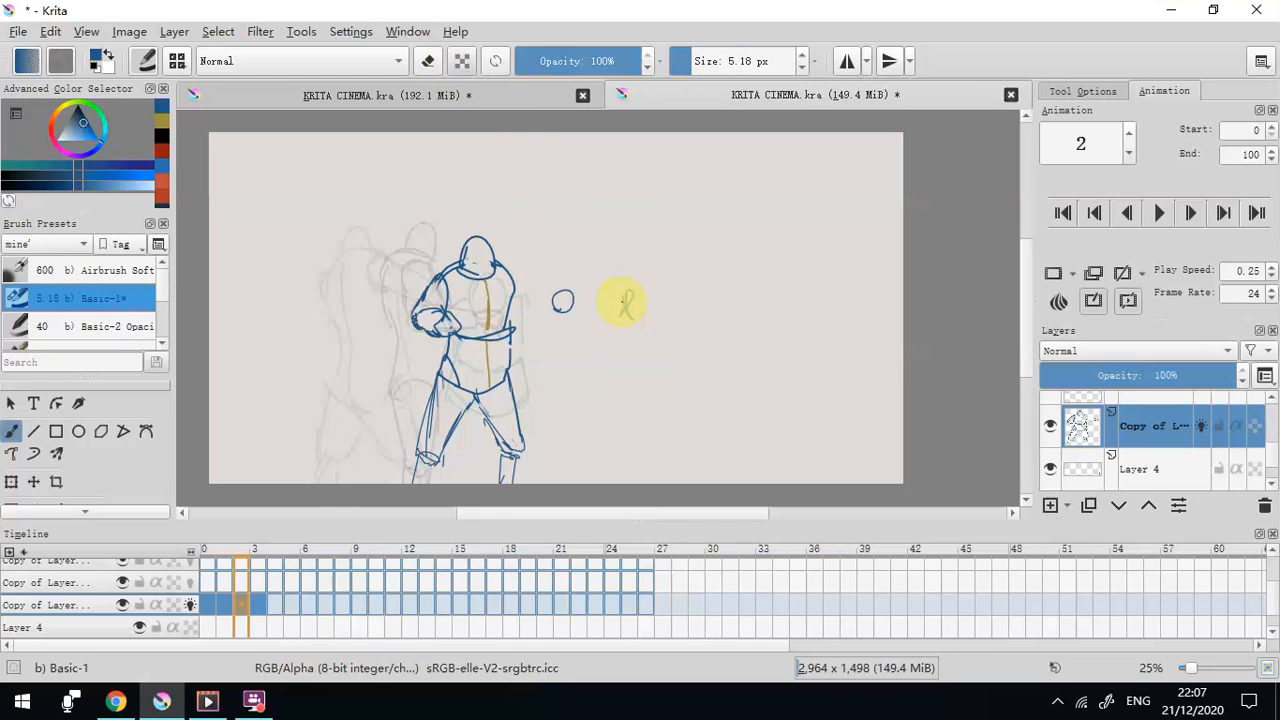
click(257, 605)
drag(622, 288, 612, 305)
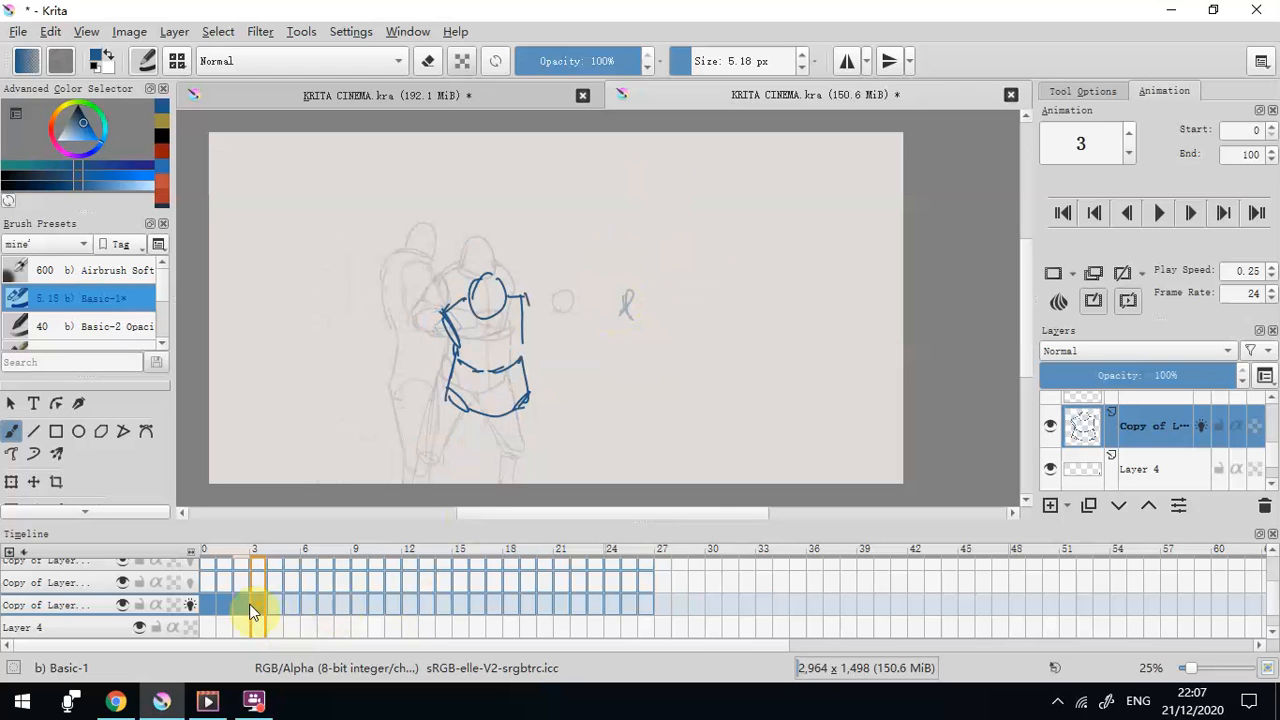
click(244, 607)
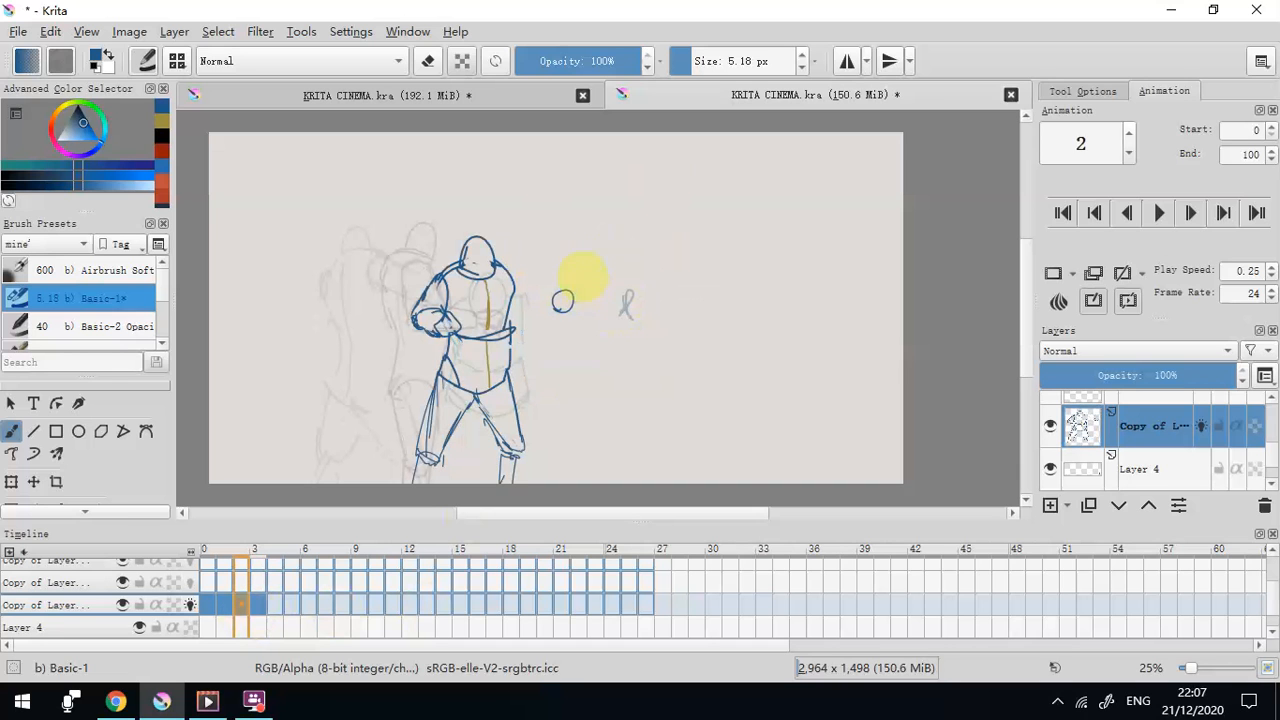
key(ctrl+z)
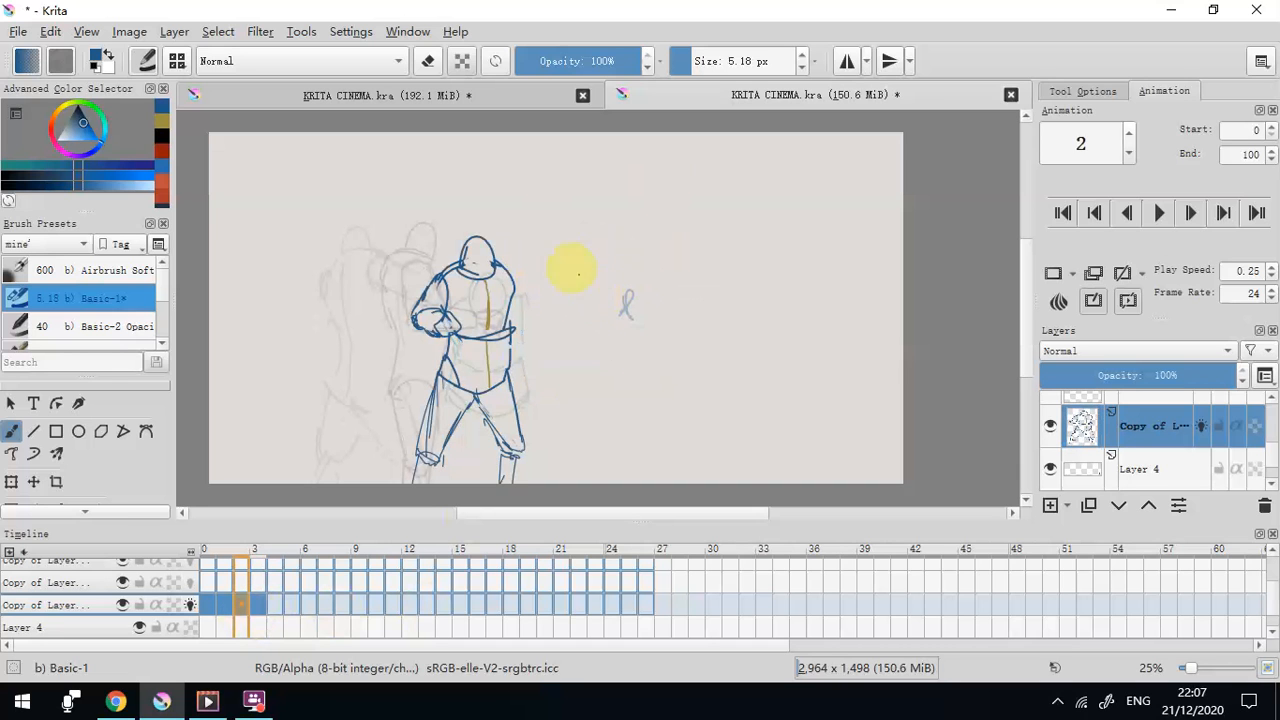
On frame 3, draw one arm stretched straight to the target mark and the other bent beside the torso, each with a fist
click(259, 605)
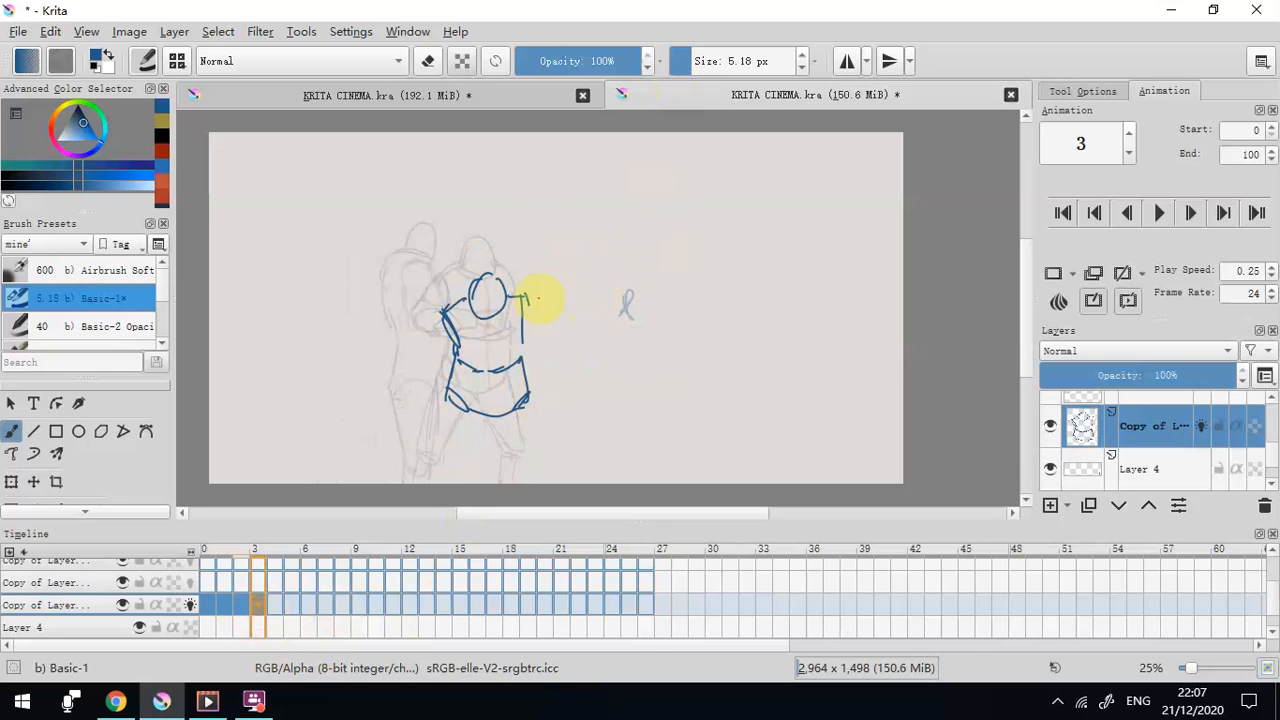
mouse_move(527, 297)
mouse_down()
mouse_move(582, 297)
mouse_move(564, 314)
mouse_move(631, 300)
mouse_move(611, 306)
mouse_up()
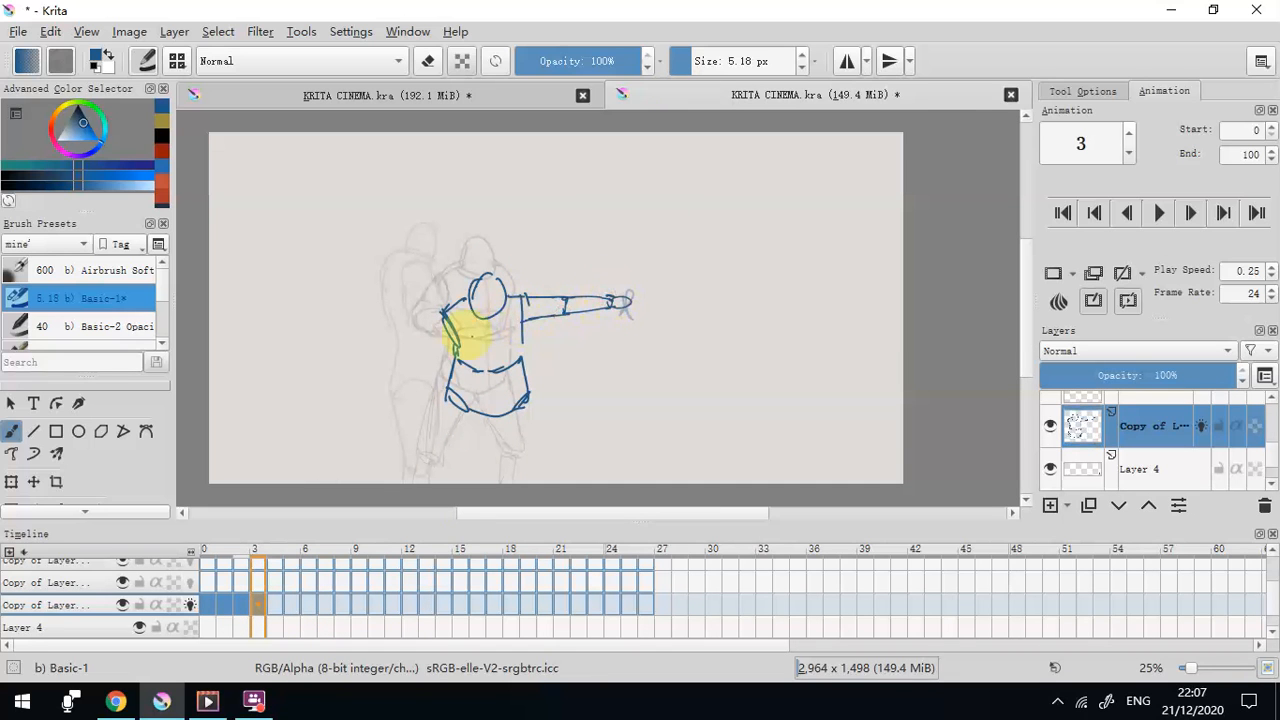
mouse_move(431, 346)
mouse_down()
mouse_move(443, 312)
mouse_move(431, 345)
mouse_up()
mouse_move(452, 331)
mouse_down()
mouse_move(447, 352)
mouse_move(420, 354)
mouse_move(434, 354)
mouse_up()
click(427, 61)
click(427, 61)
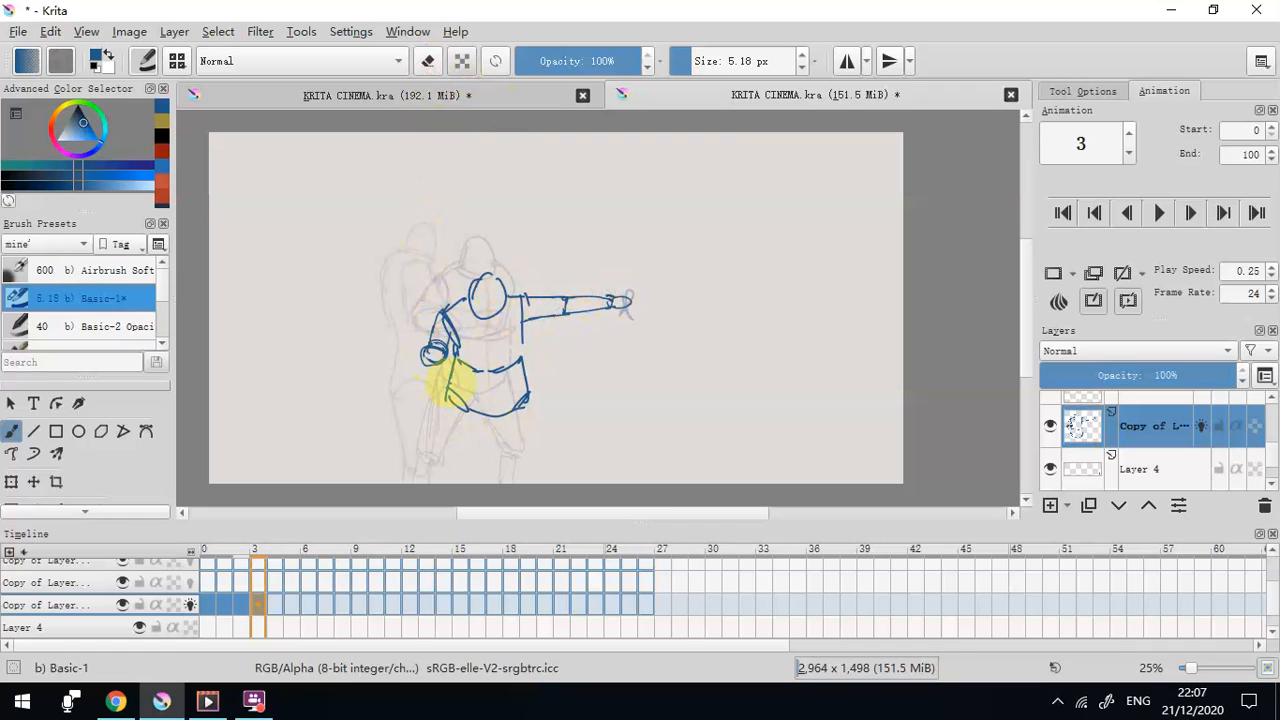
Draw the frame 3 legs in a wide stance, with thighs, knees and the start of the shins
drag(424, 437, 439, 402)
mouse_move(425, 456)
mouse_down()
mouse_move(482, 411)
mouse_move(524, 470)
mouse_up()
drag(526, 470, 543, 448)
drag(527, 393, 541, 460)
drag(531, 449, 539, 470)
drag(431, 466, 420, 483)
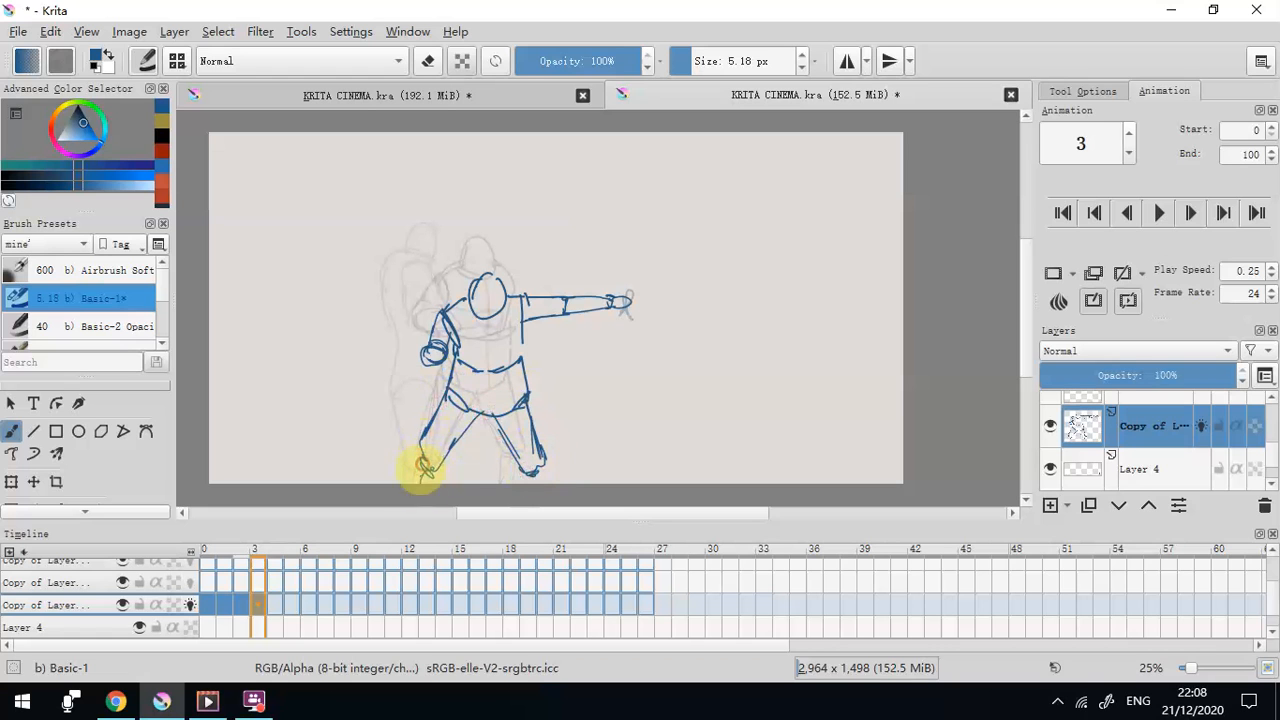
drag(529, 474, 525, 482)
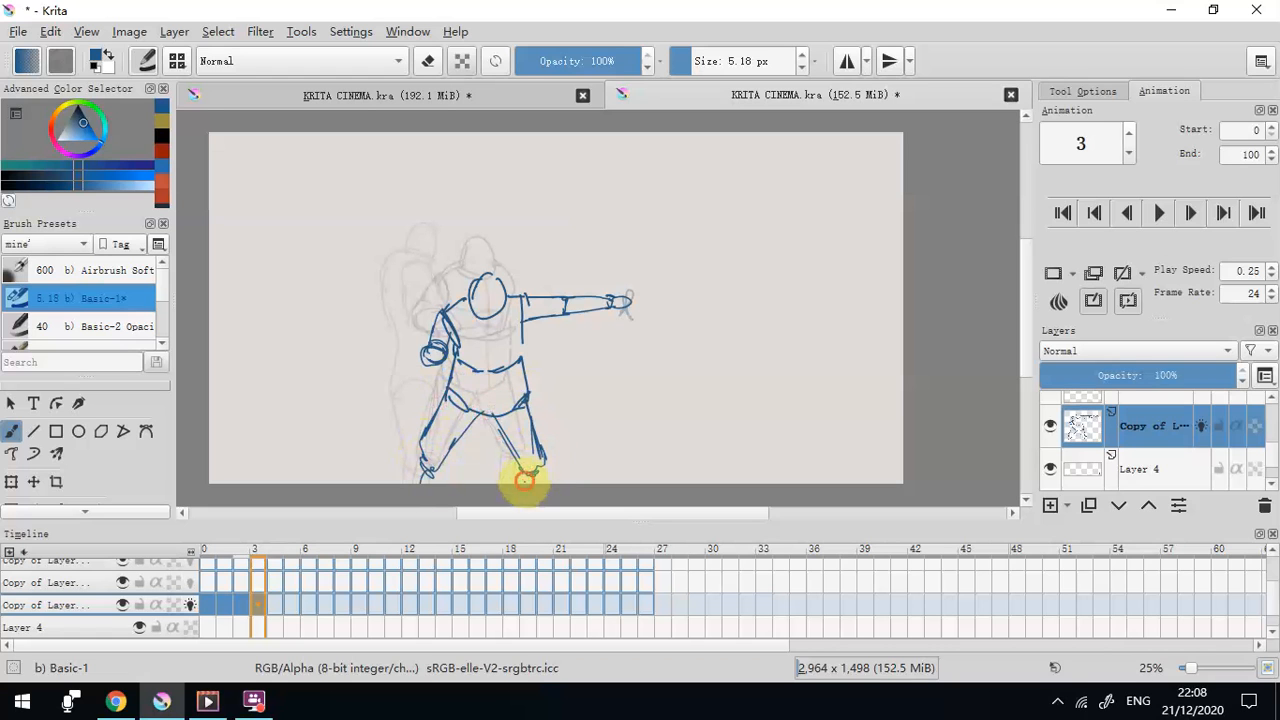
Pick the ochre colour, draw a vertical centre line down the frame 3 torso, and compare it with frame 2
click(163, 120)
drag(488, 322, 488, 405)
click(242, 606)
click(257, 602)
On frame 2, pick the blue colour and draw the punching arm partly extended with a fist
click(242, 606)
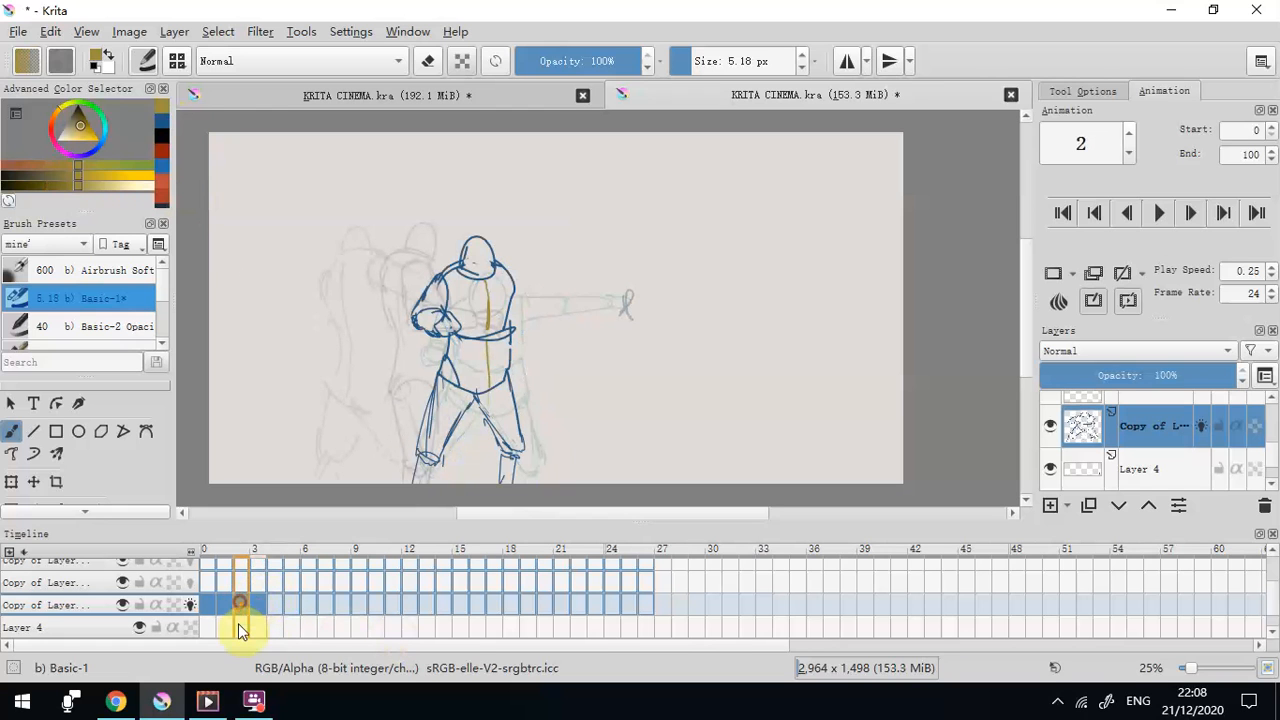
click(163, 120)
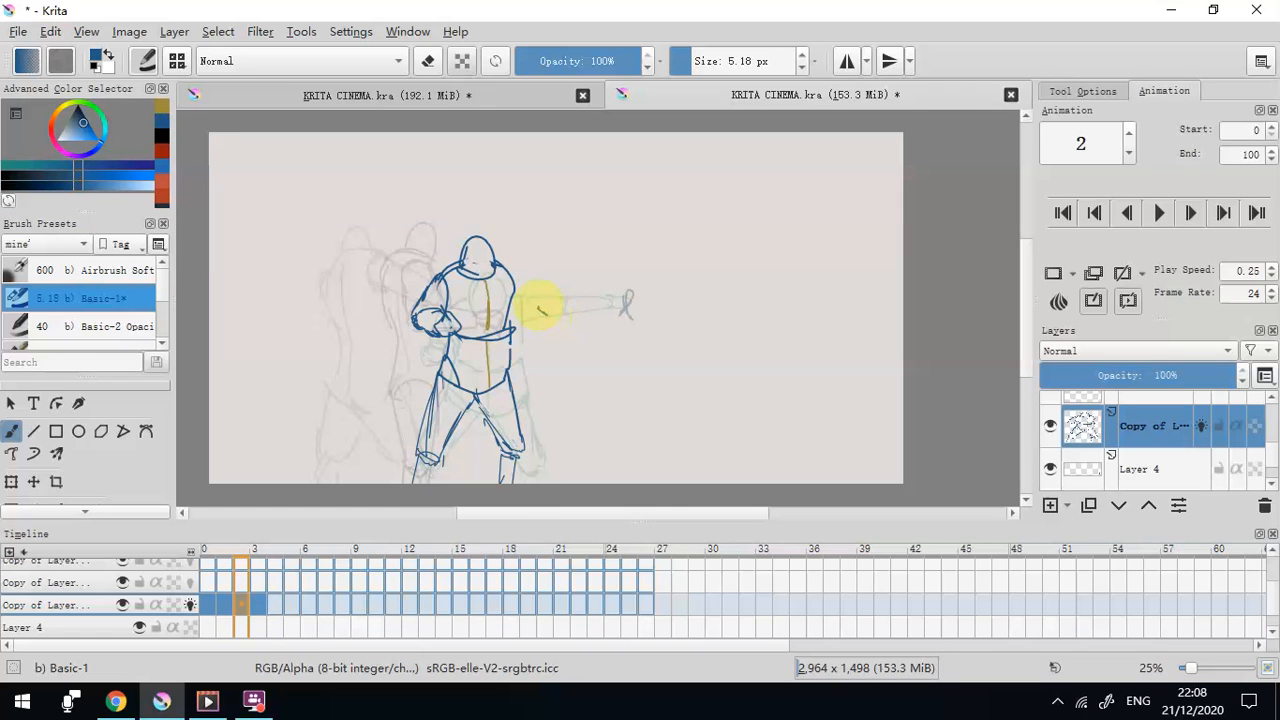
mouse_move(543, 296)
mouse_down()
mouse_move(520, 334)
mouse_move(507, 323)
mouse_move(544, 301)
mouse_move(507, 318)
mouse_move(505, 270)
mouse_up()
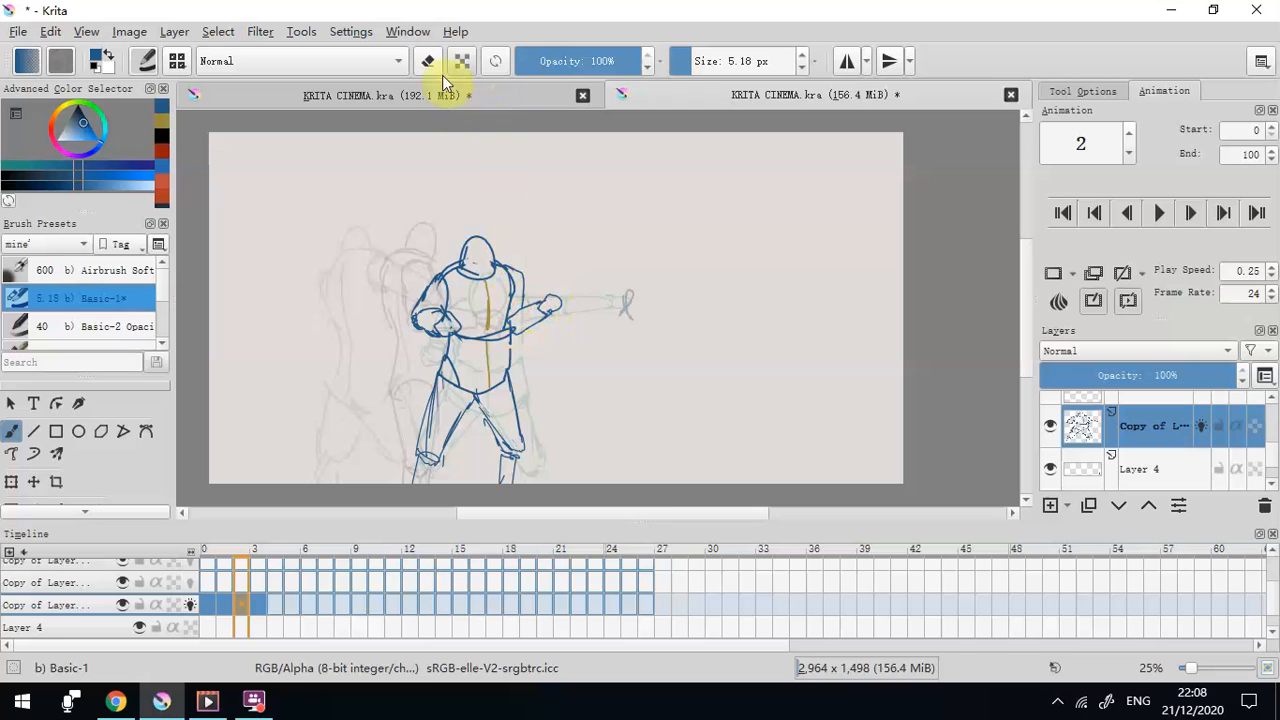
Flip between frames 2 and 3 and back to frame 0 to examine the flow of the punch
click(270, 608)
click(257, 602)
click(242, 602)
click(254, 598)
click(244, 601)
click(253, 601)
click(208, 612)
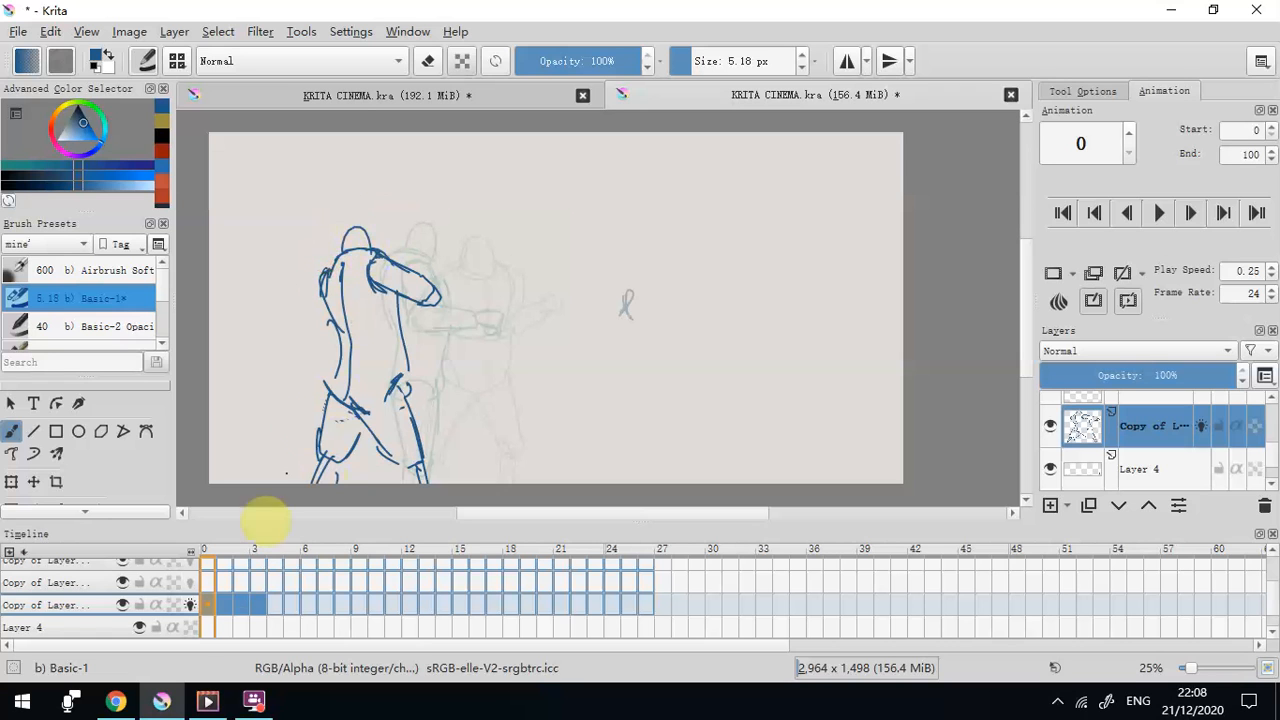
Draw face guide lines on the heads in frames 1, 2 and 3, and complete the shins below the frame 3 knees
click(227, 606)
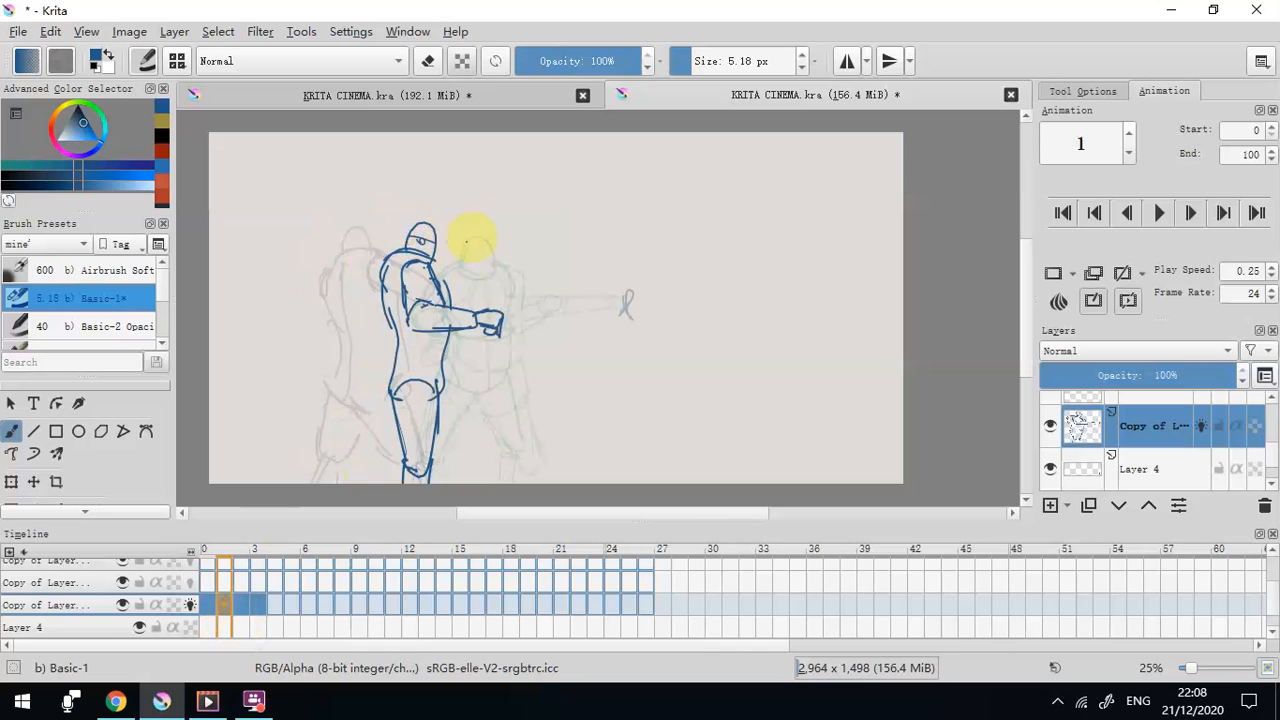
click(240, 605)
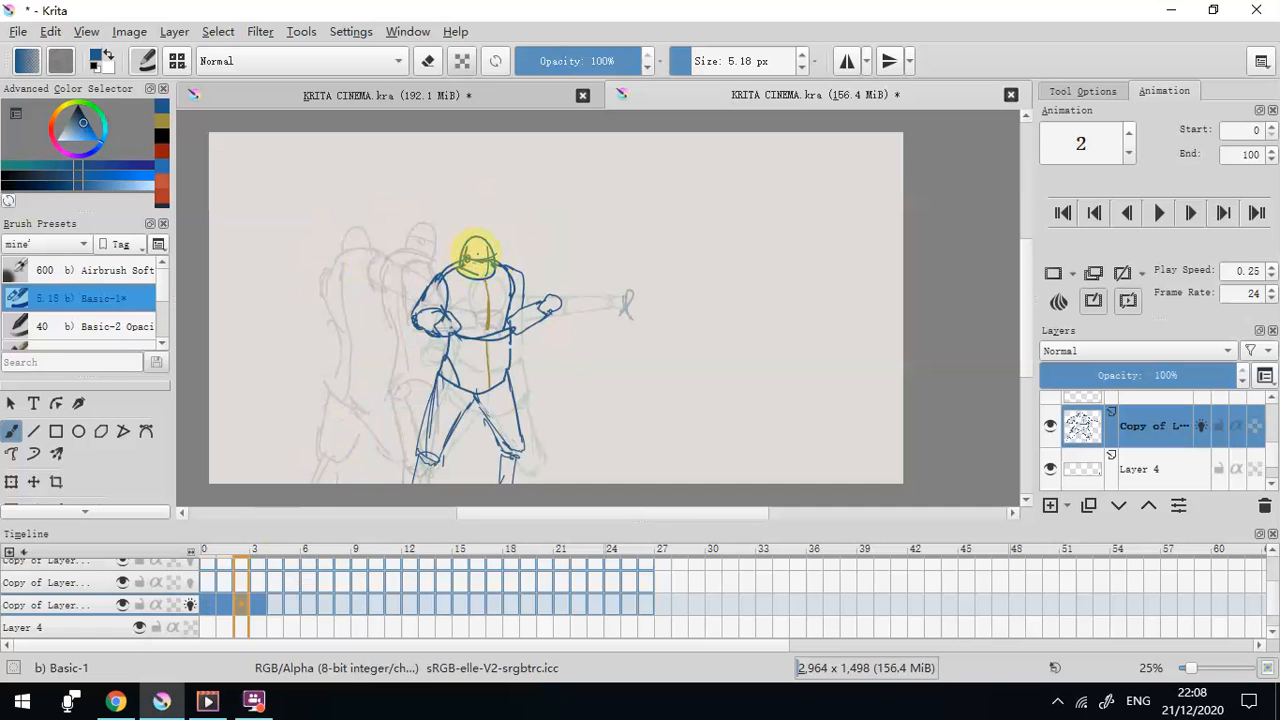
click(257, 605)
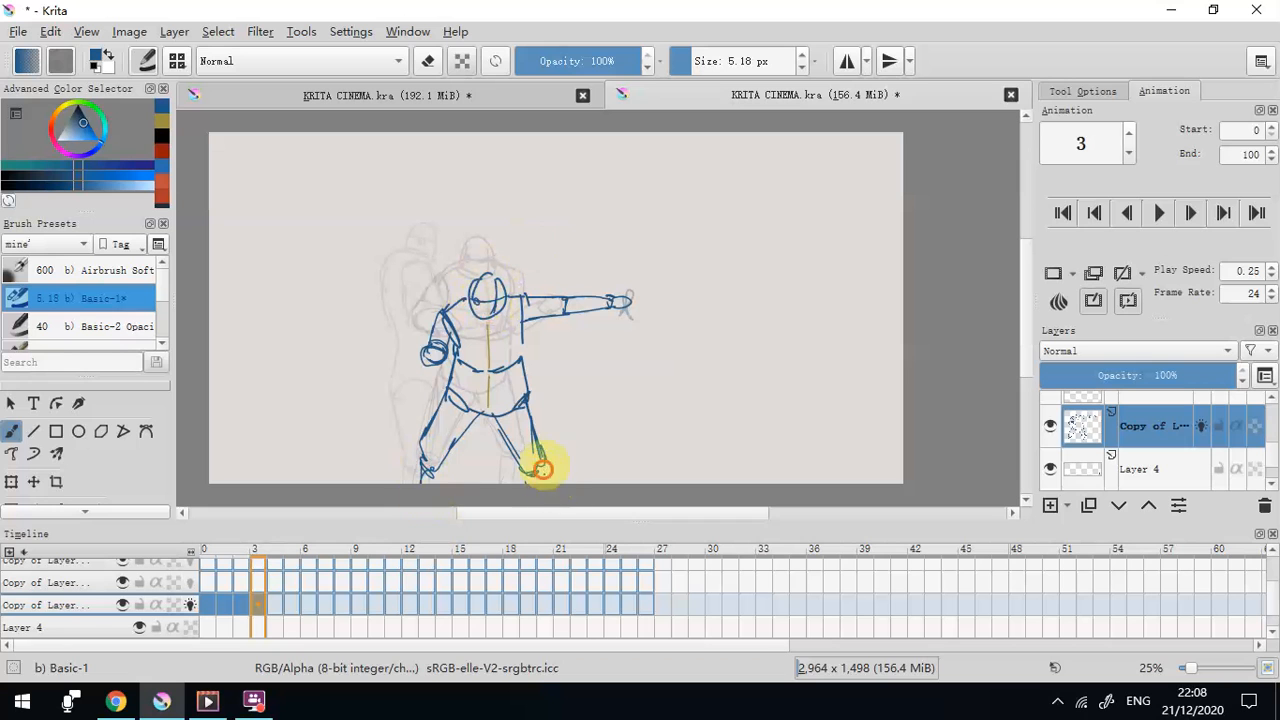
key(Left)
click(262, 607)
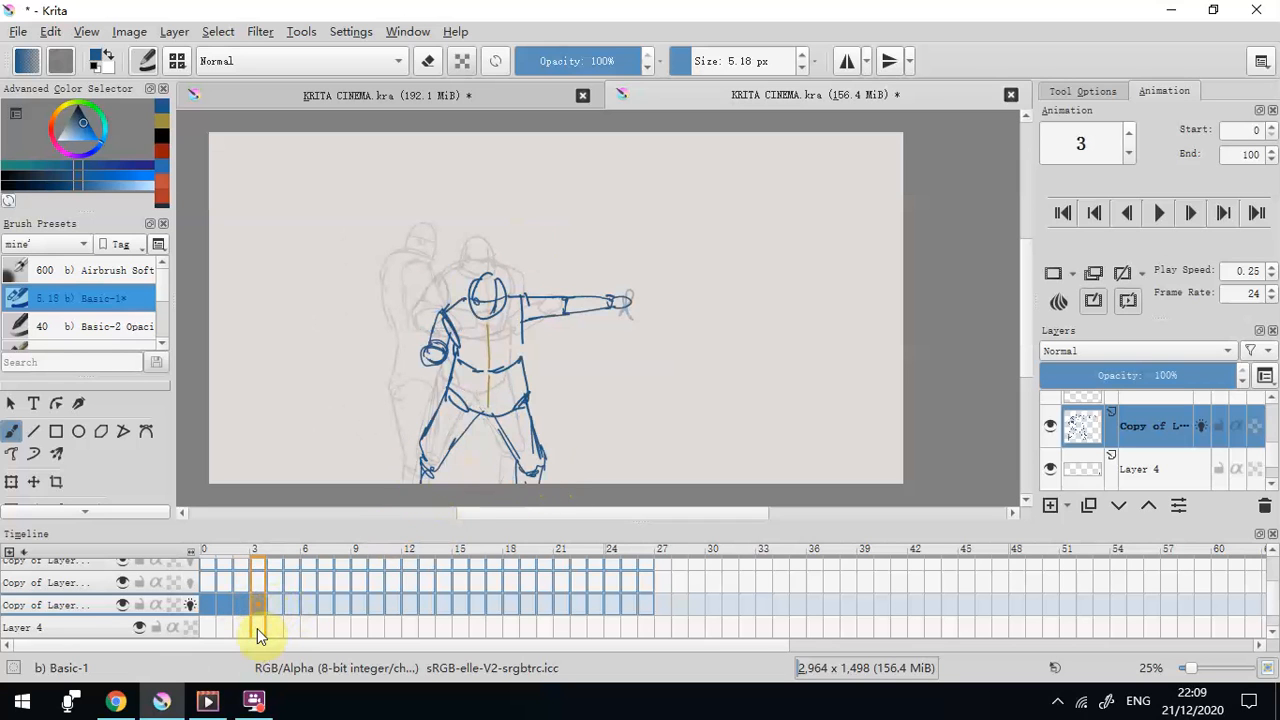
Stretch the frame 3 figure slightly upward with Transform, move the Layer 4 target mark up level with its fist, and reselect the figure layer
click(11, 481)
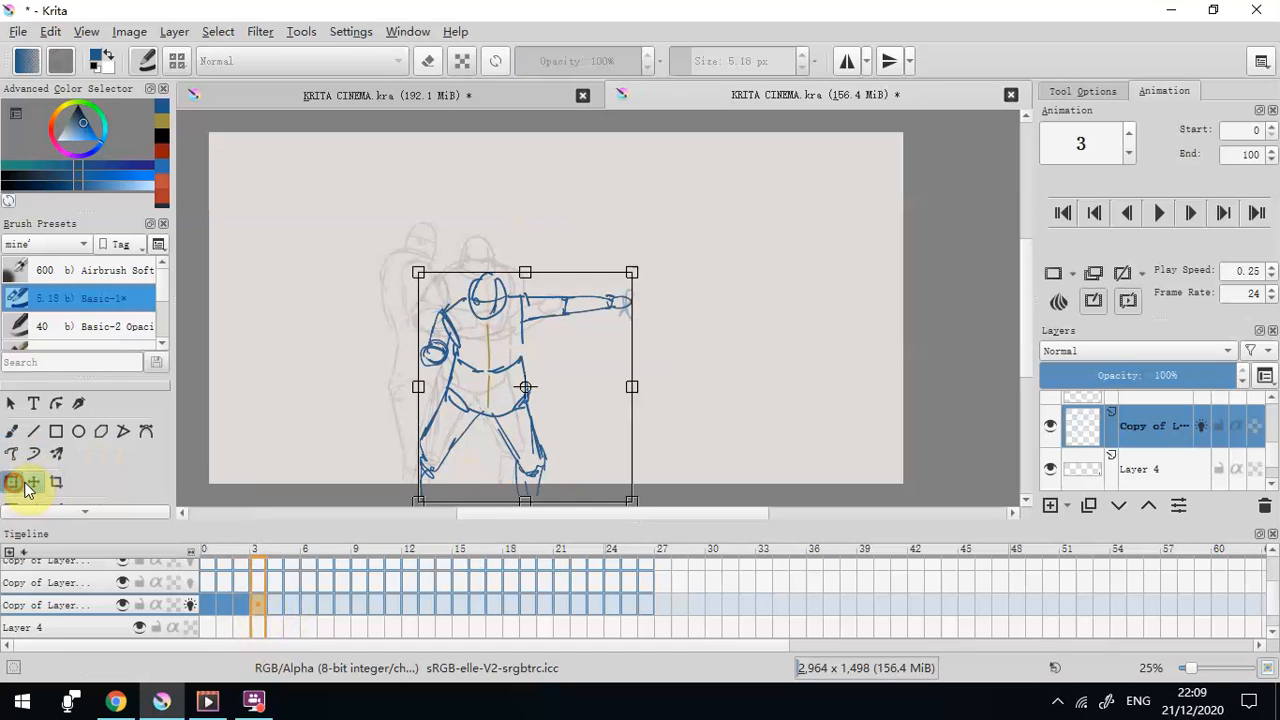
drag(505, 272, 528, 260)
click(1120, 470)
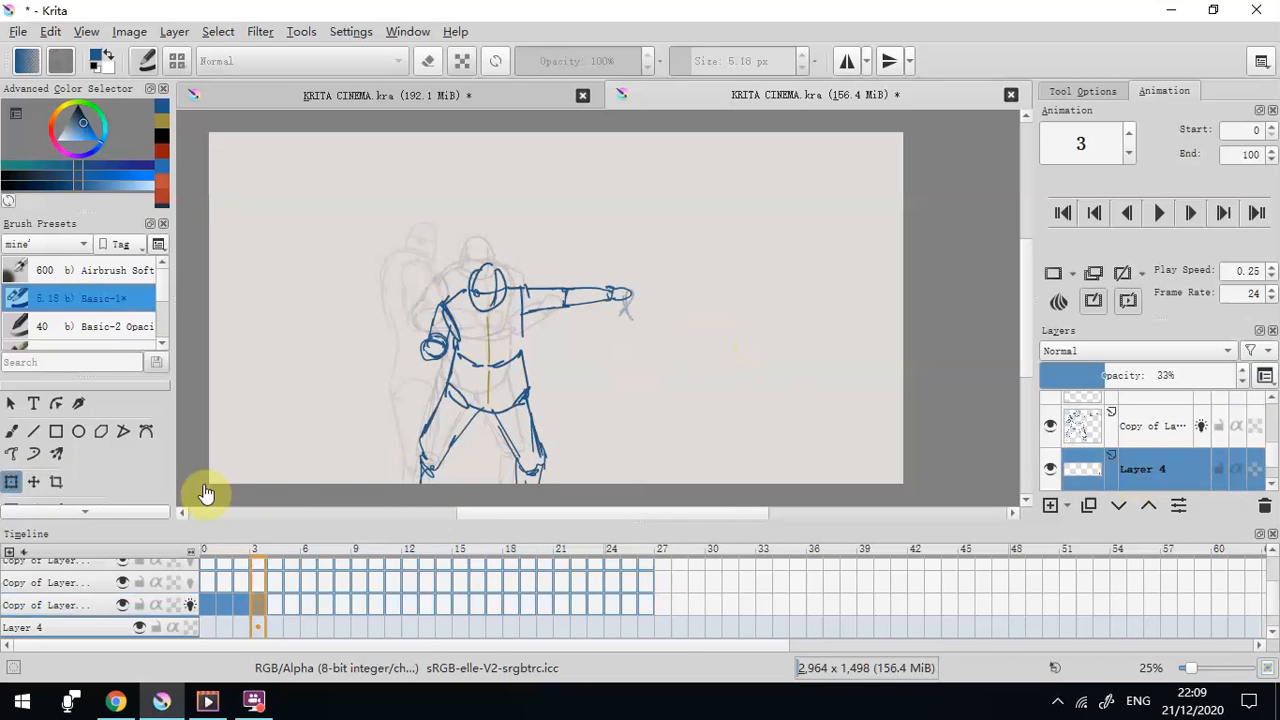
click(33, 481)
drag(741, 309, 743, 294)
click(1152, 430)
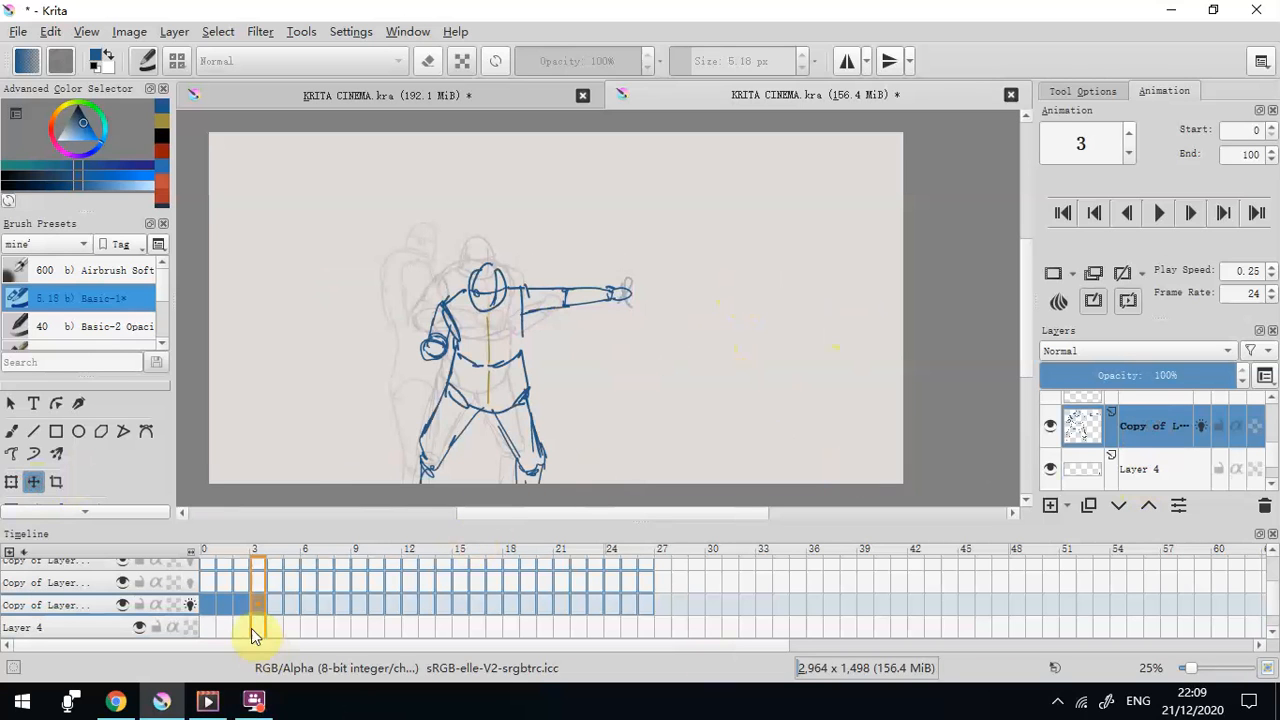
On frame 0, erase the lines around the base of the head at 23.33 px and redraw the head's lower edge at 7.48 px
click(206, 608)
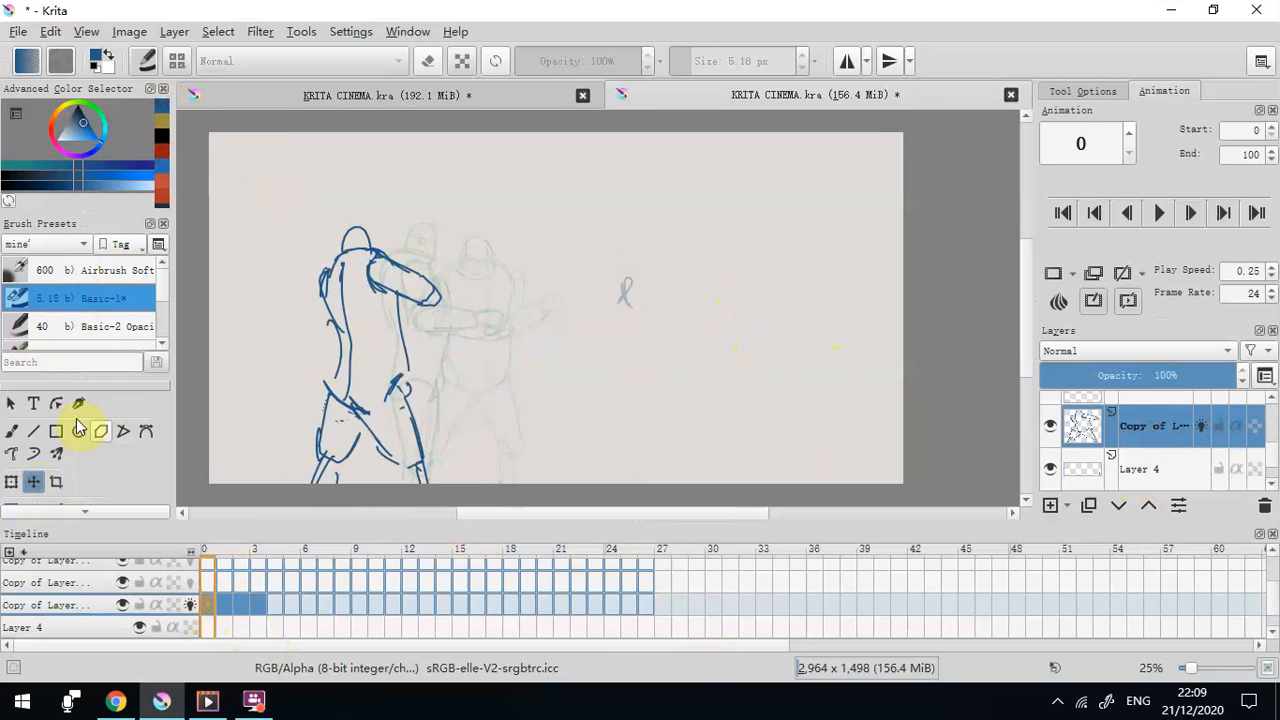
click(12, 431)
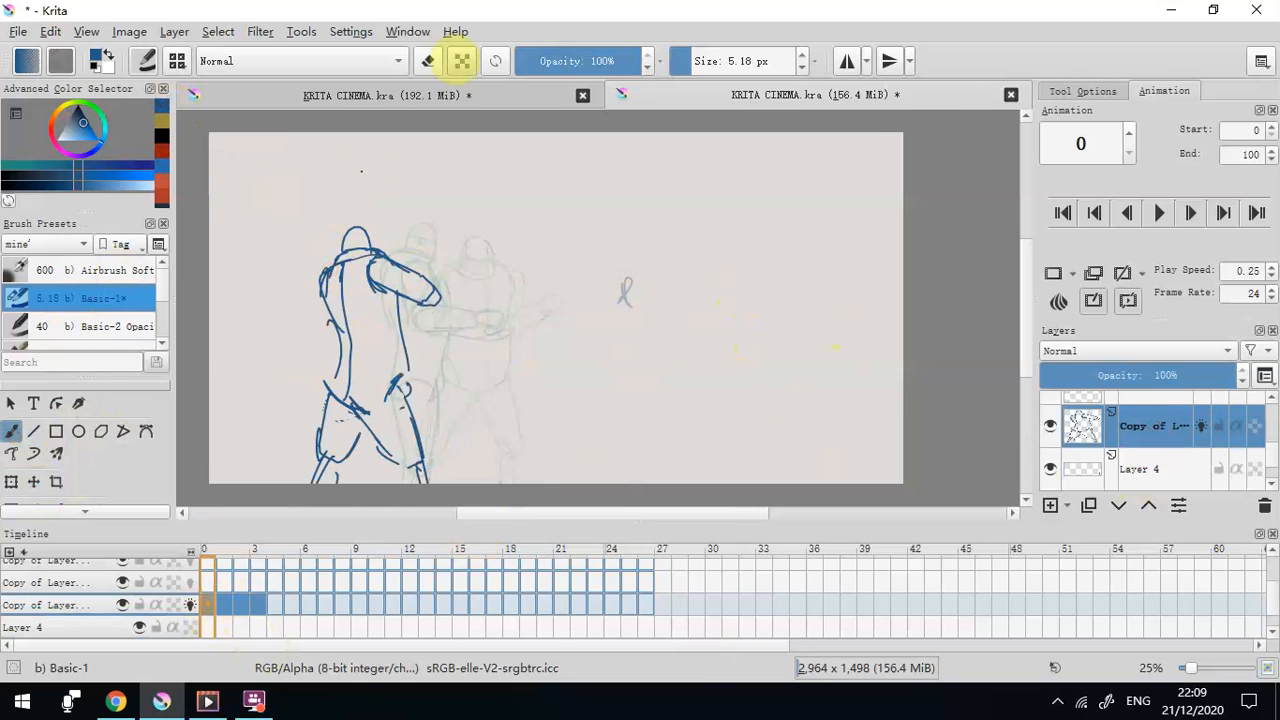
click(428, 61)
drag(670, 58, 720, 58)
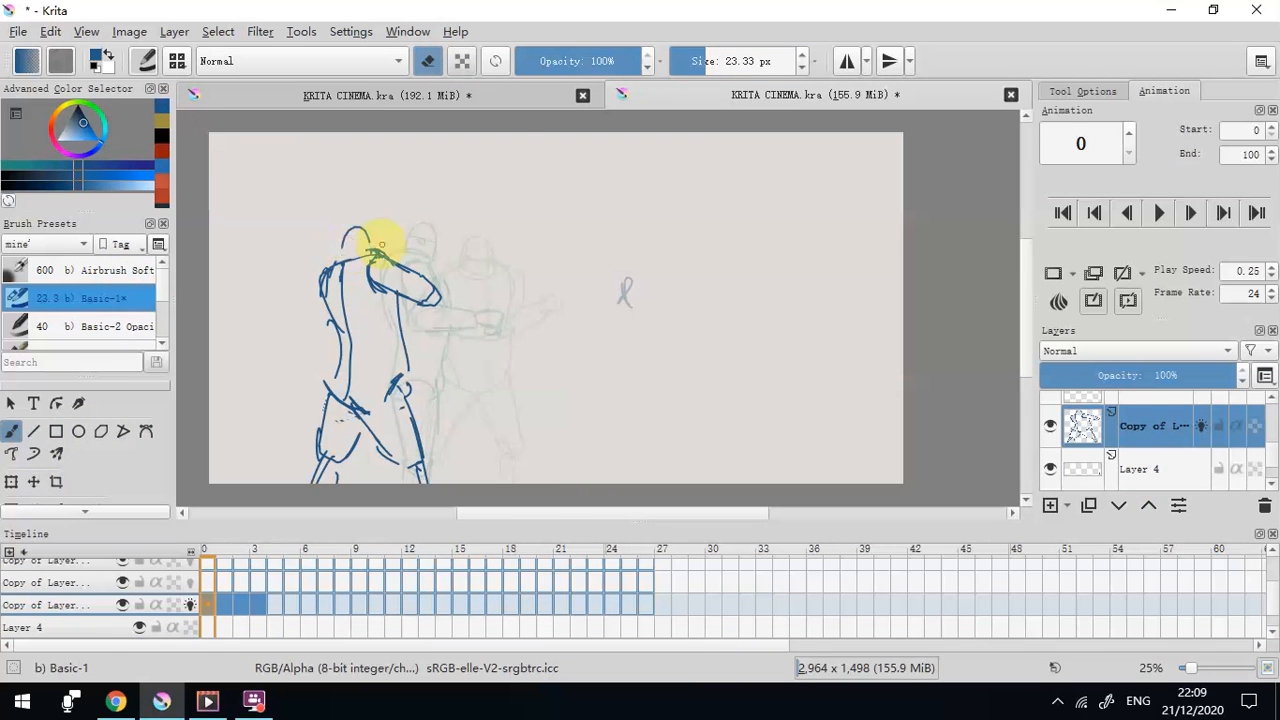
click(428, 61)
drag(712, 60, 695, 60)
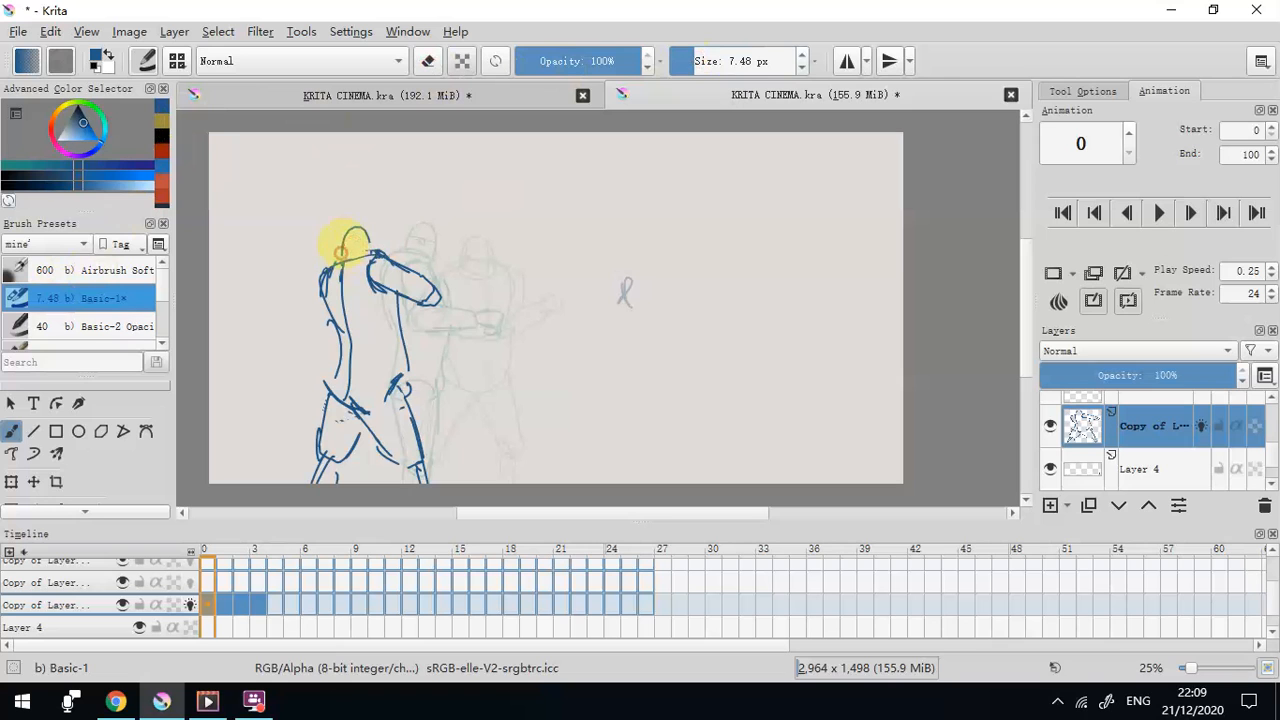
drag(365, 251, 367, 243)
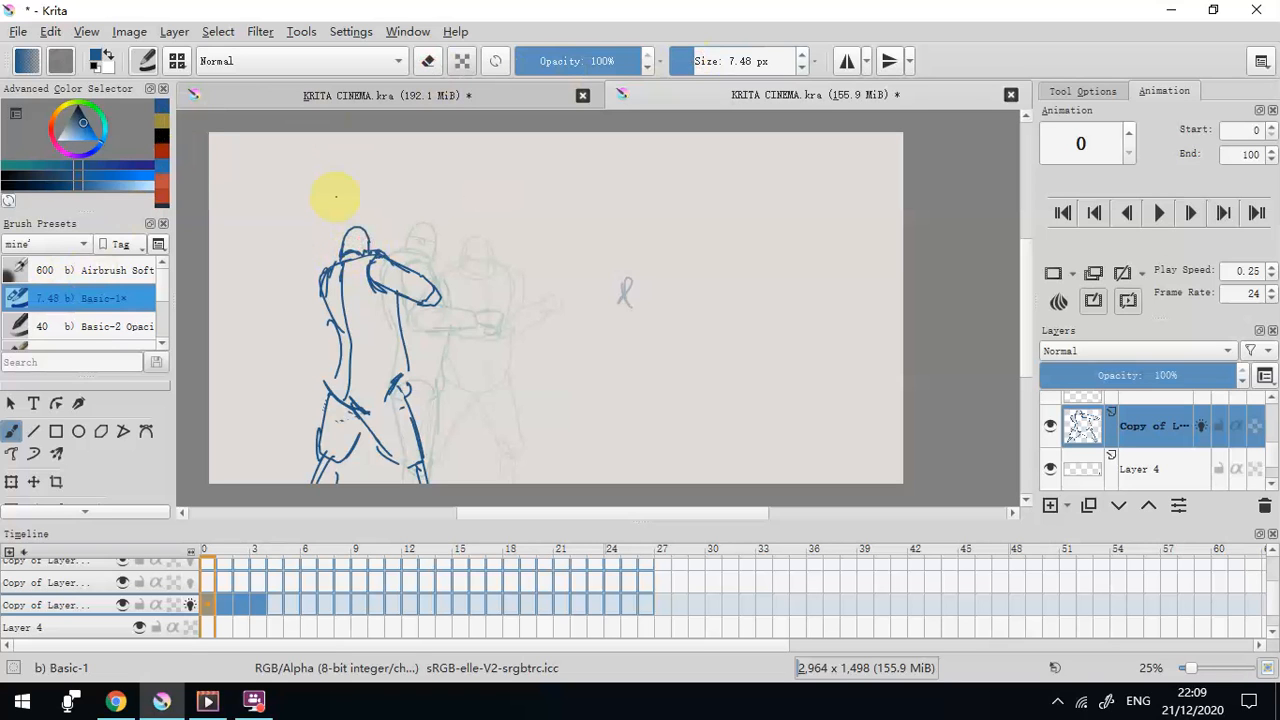
Close the lower end of the rear arm on frame 0, and set frame 3 as the playback end
click(329, 327)
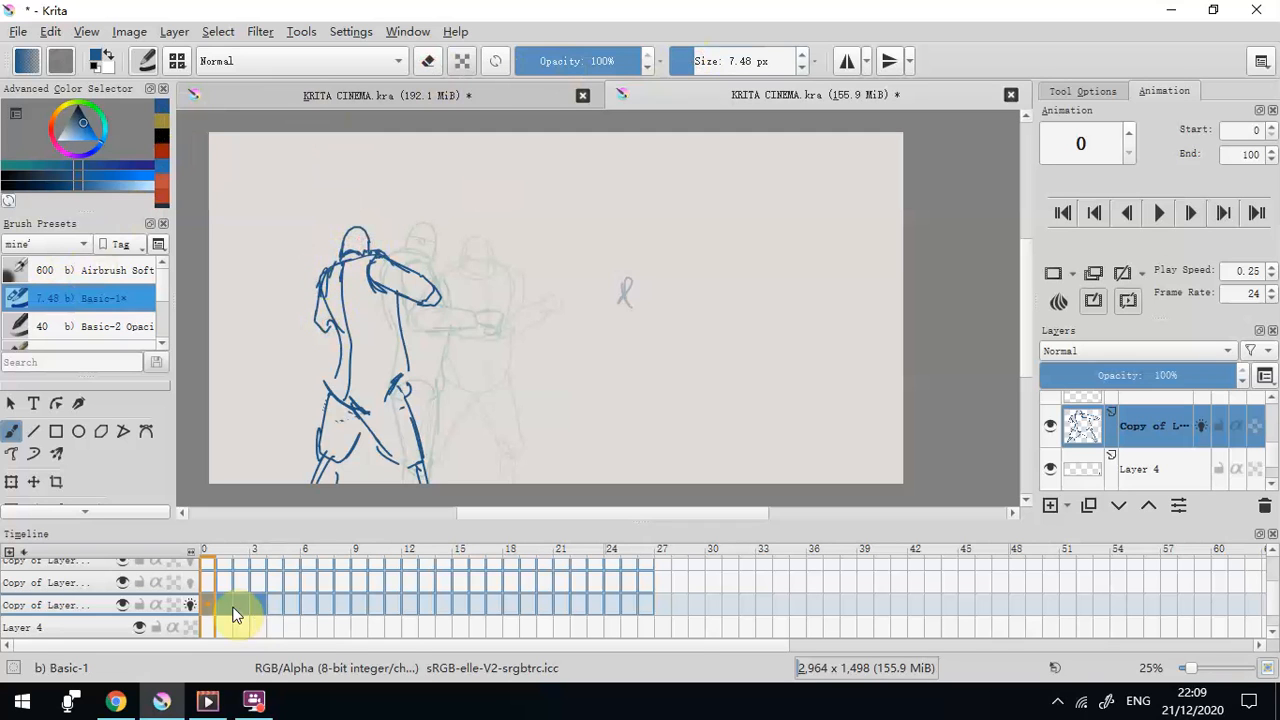
click(223, 605)
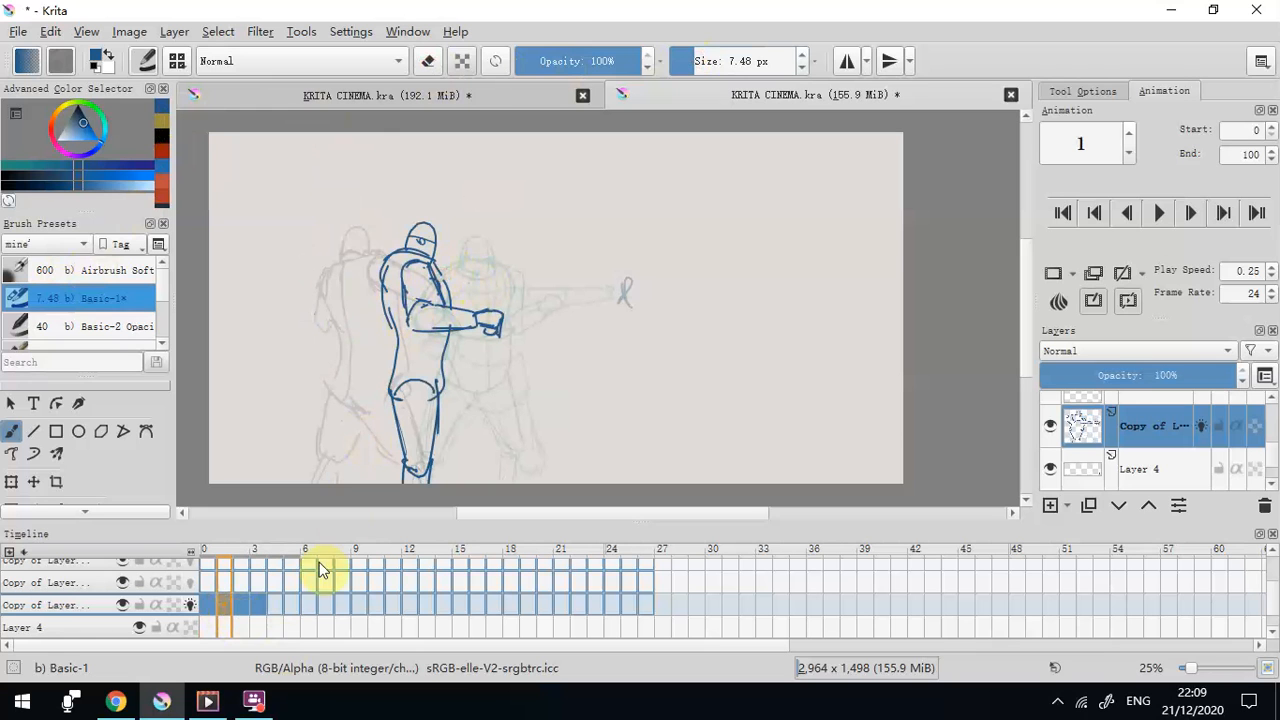
click(241, 605)
click(257, 604)
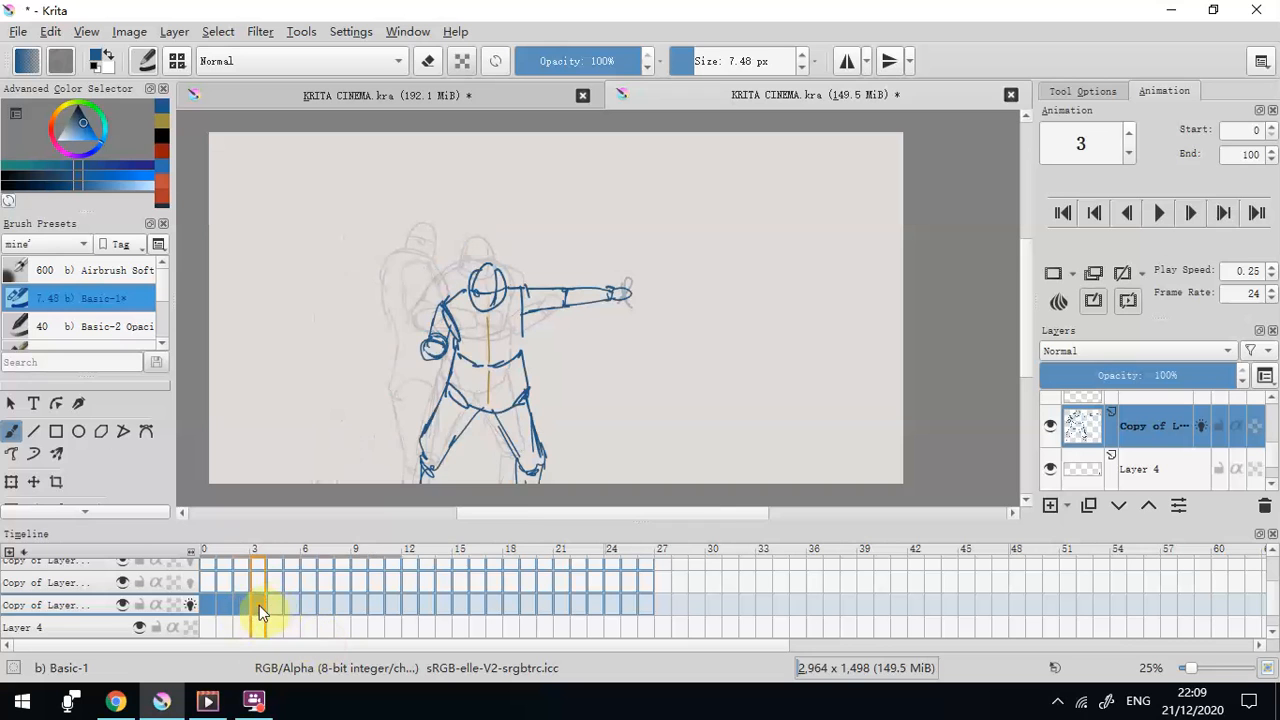
right_click(257, 605)
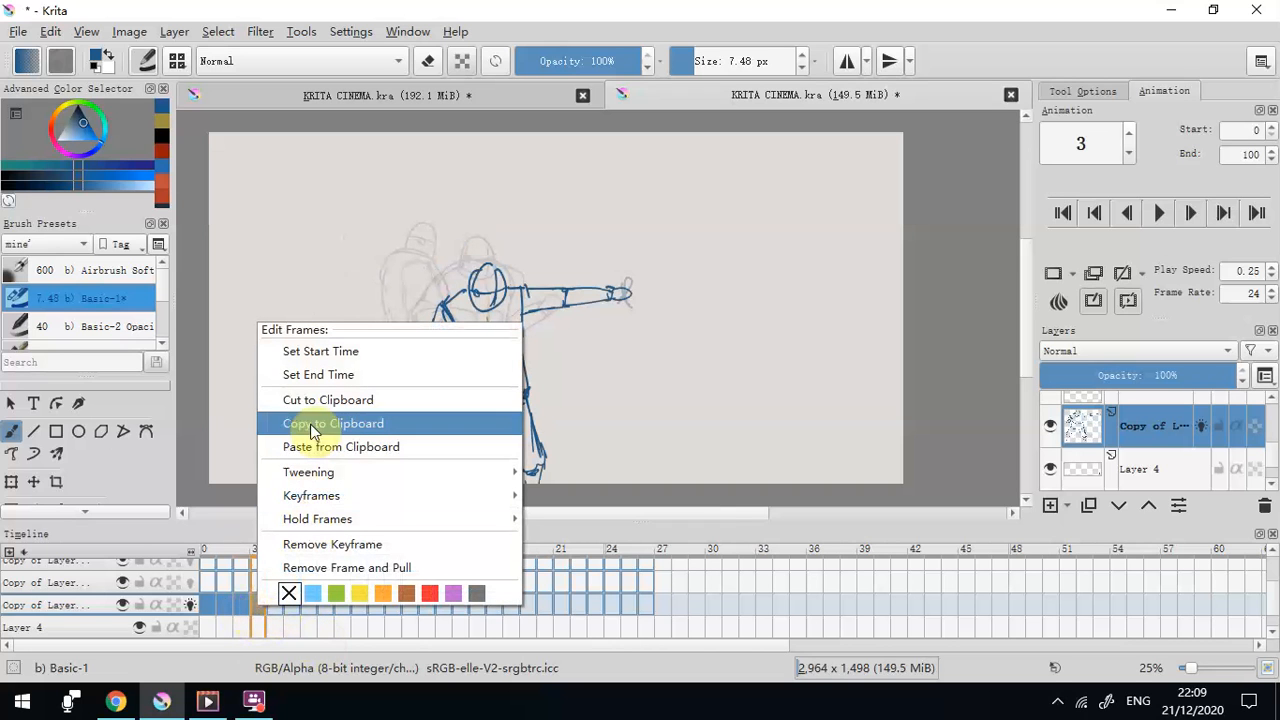
click(320, 378)
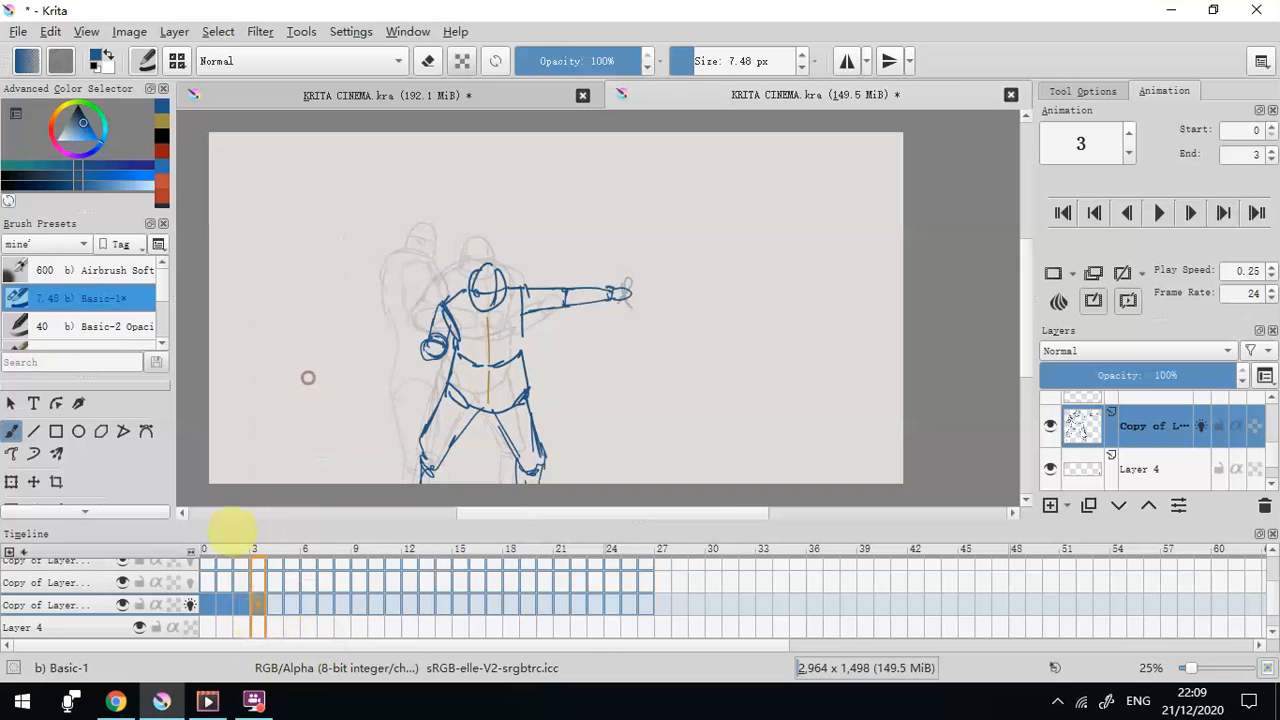
Play the punch animation from frame 0 to check its motion
click(213, 602)
right_click(207, 601)
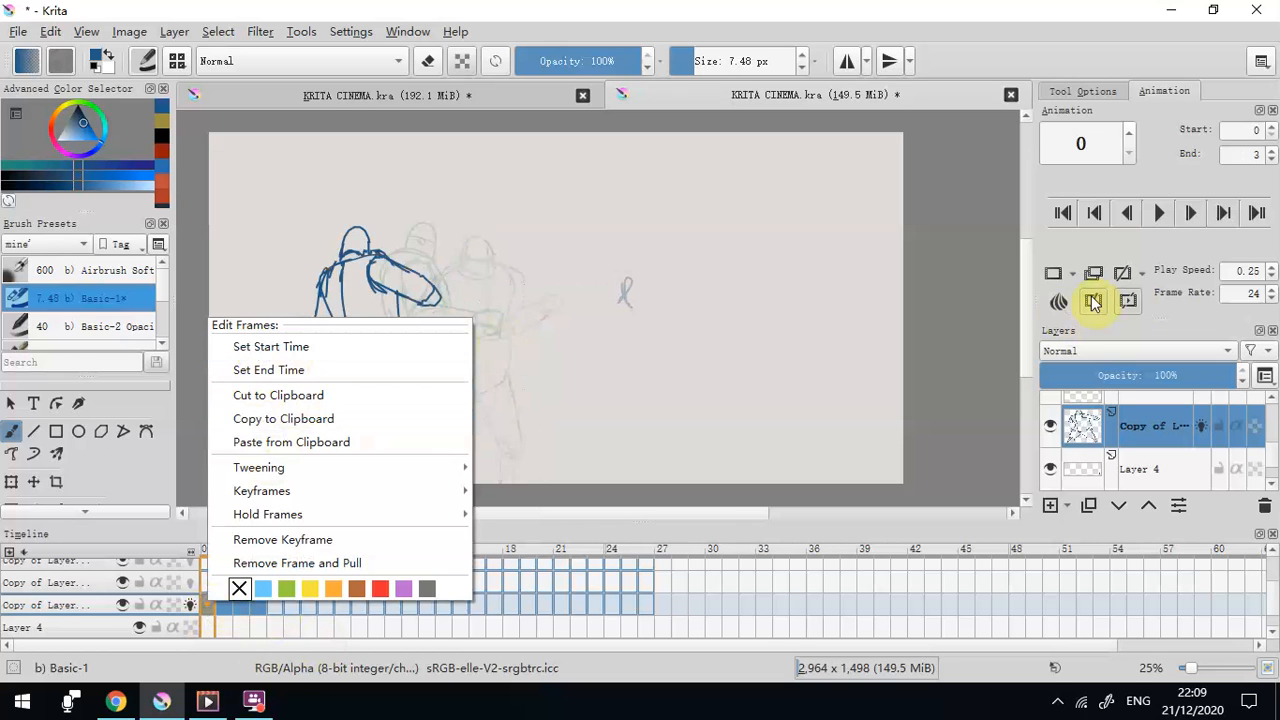
click(1163, 238)
click(1158, 212)
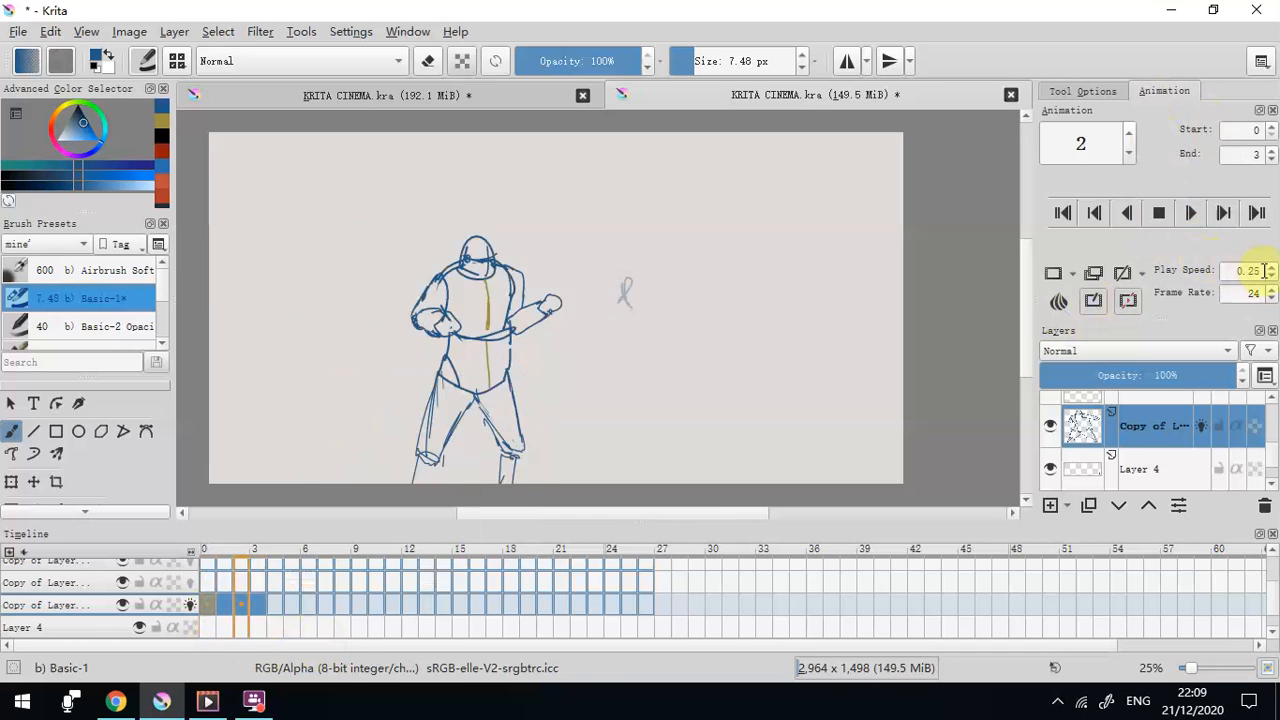
Set the play speed to 0.40 while the punch loops, and stop playback
click(1271, 277)
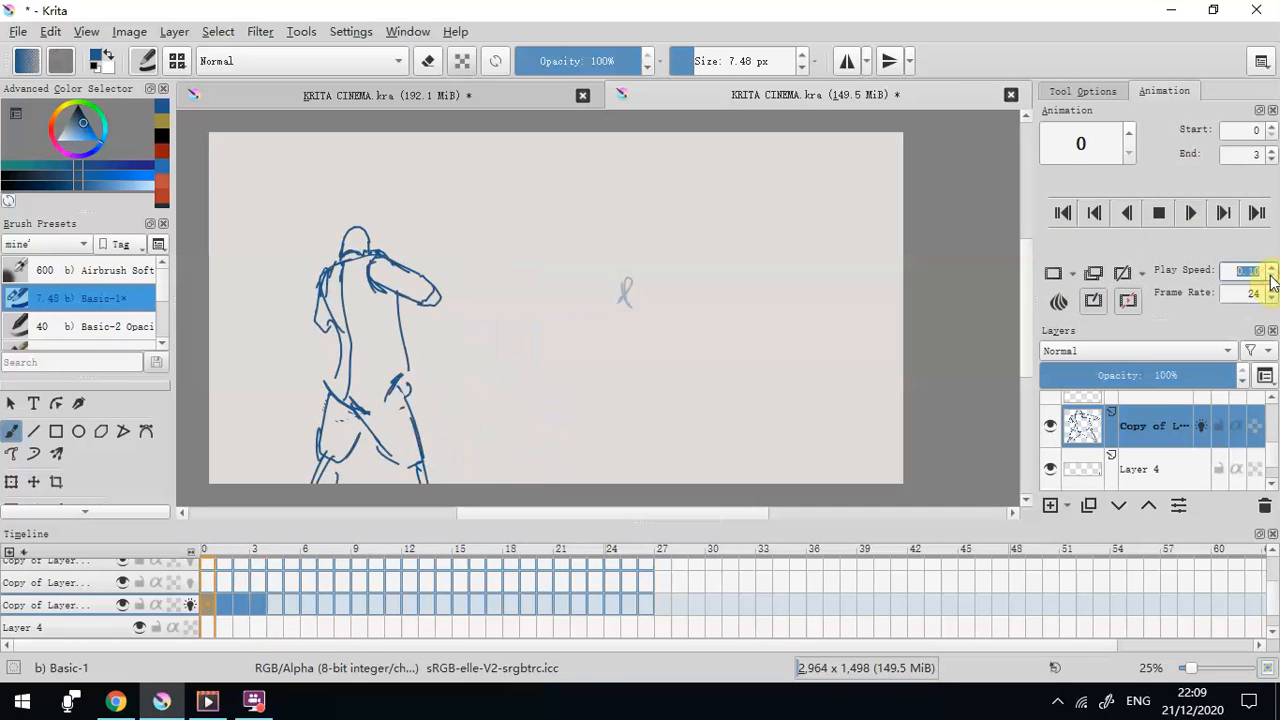
click(1271, 268)
click(1271, 268)
click(1271, 268)
click(1271, 268)
click(1271, 268)
click(1271, 268)
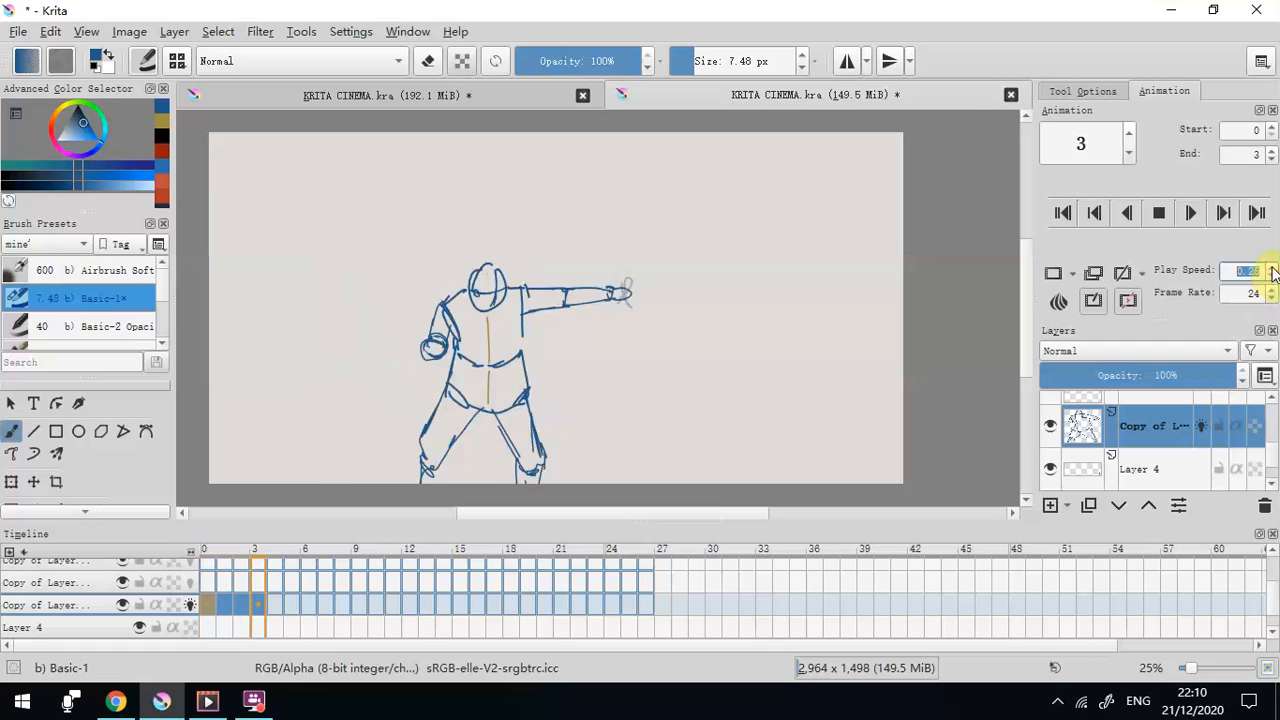
click(1271, 268)
click(1271, 268)
click(1271, 268)
click(1271, 268)
click(1271, 268)
click(1157, 212)
Insert multiple hold frames after frame 3 so that the punch pose holds through frame 10
click(266, 608)
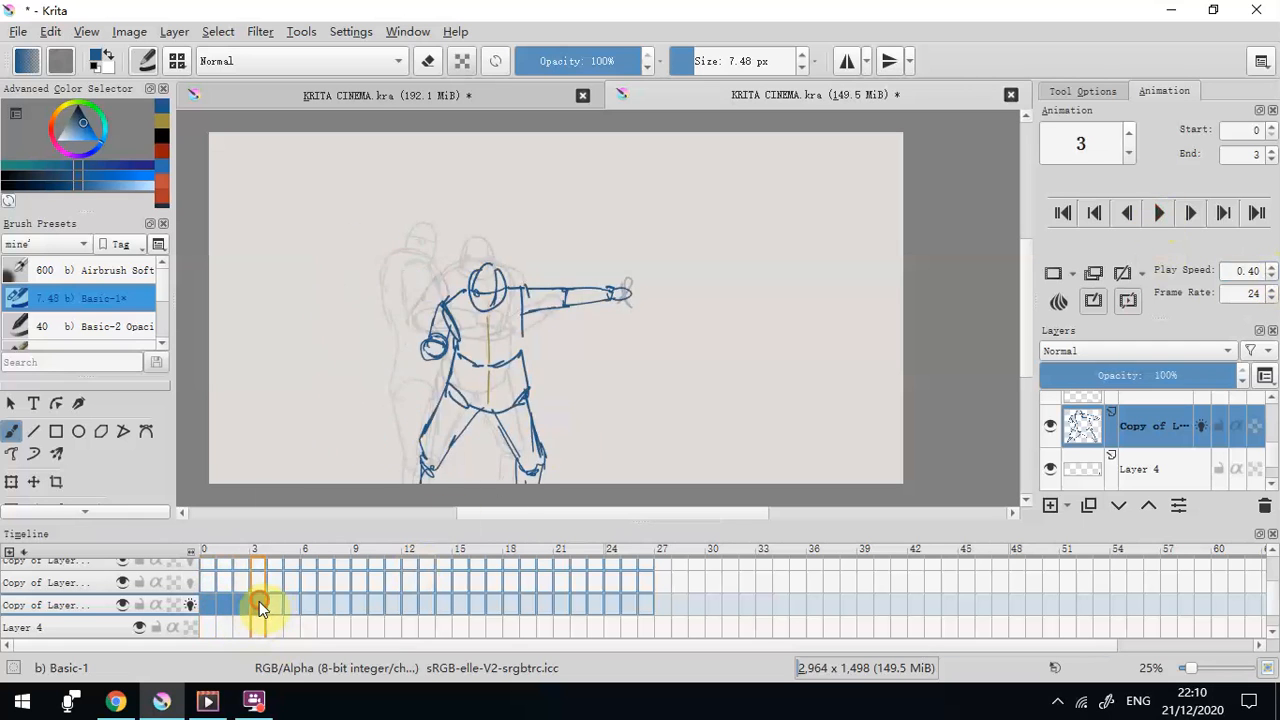
right_click(259, 601)
mouse_move(367, 523)
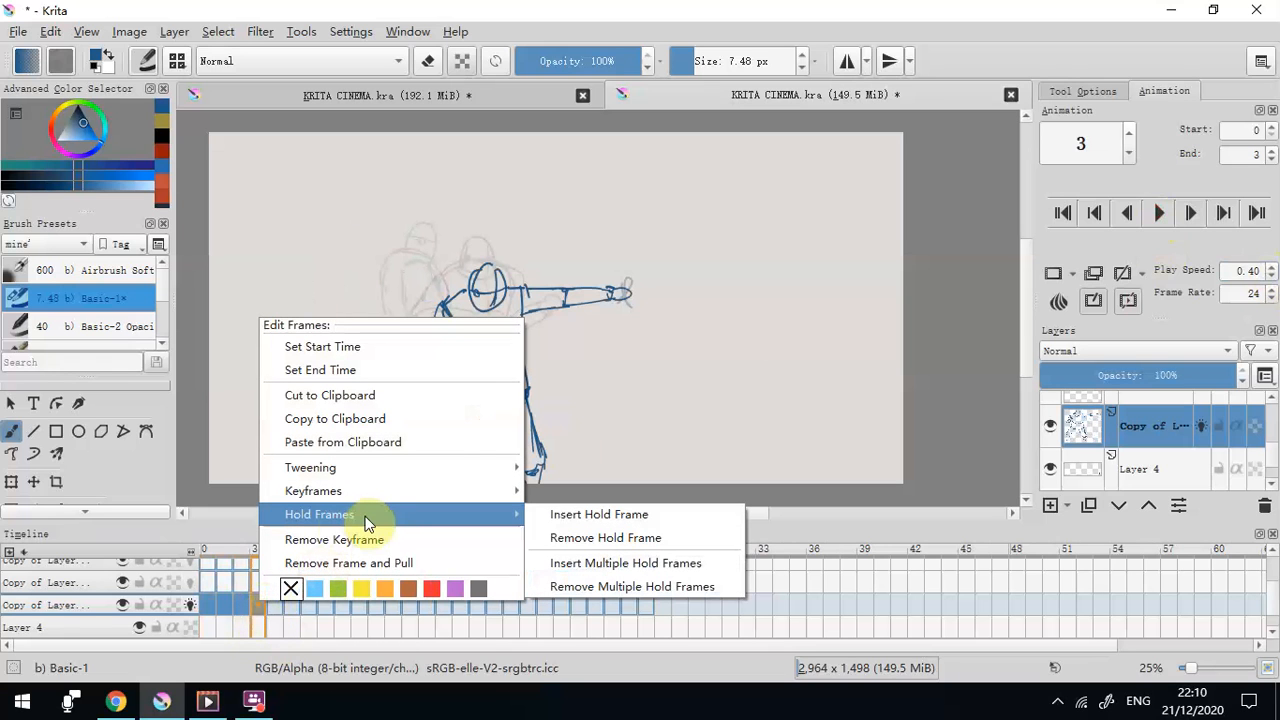
click(261, 620)
right_click(259, 603)
mouse_move(390, 512)
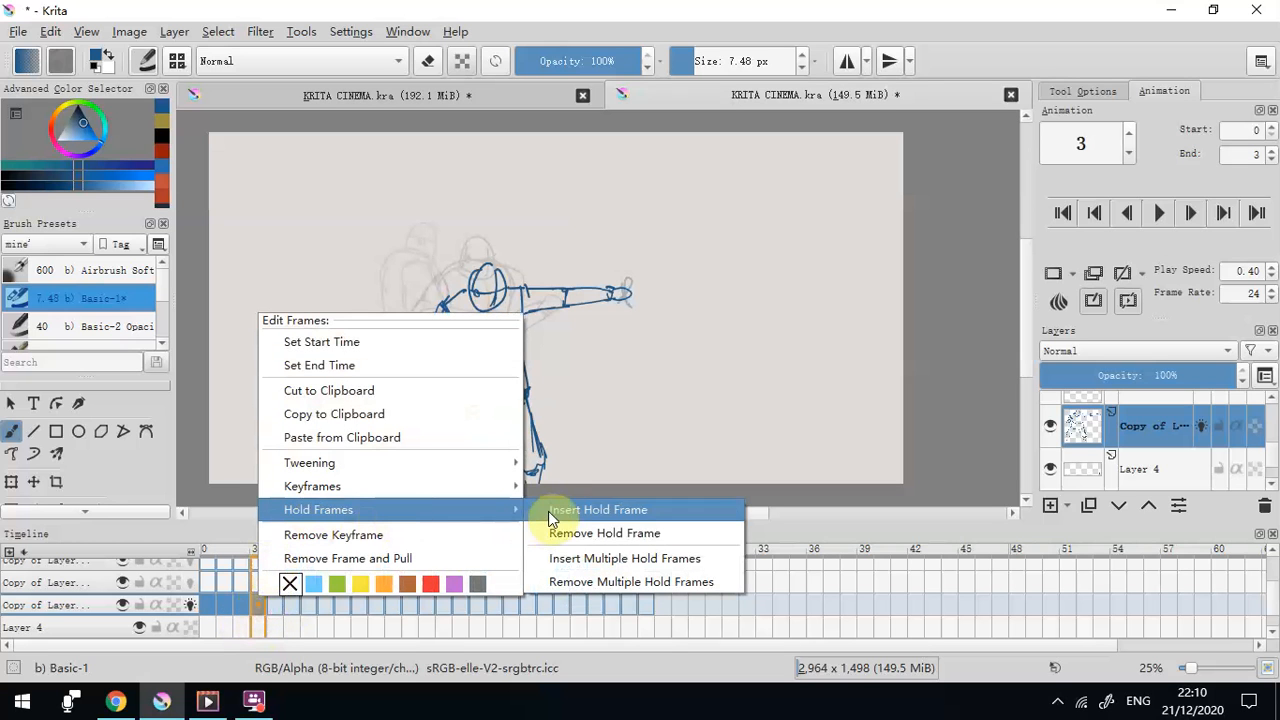
click(568, 562)
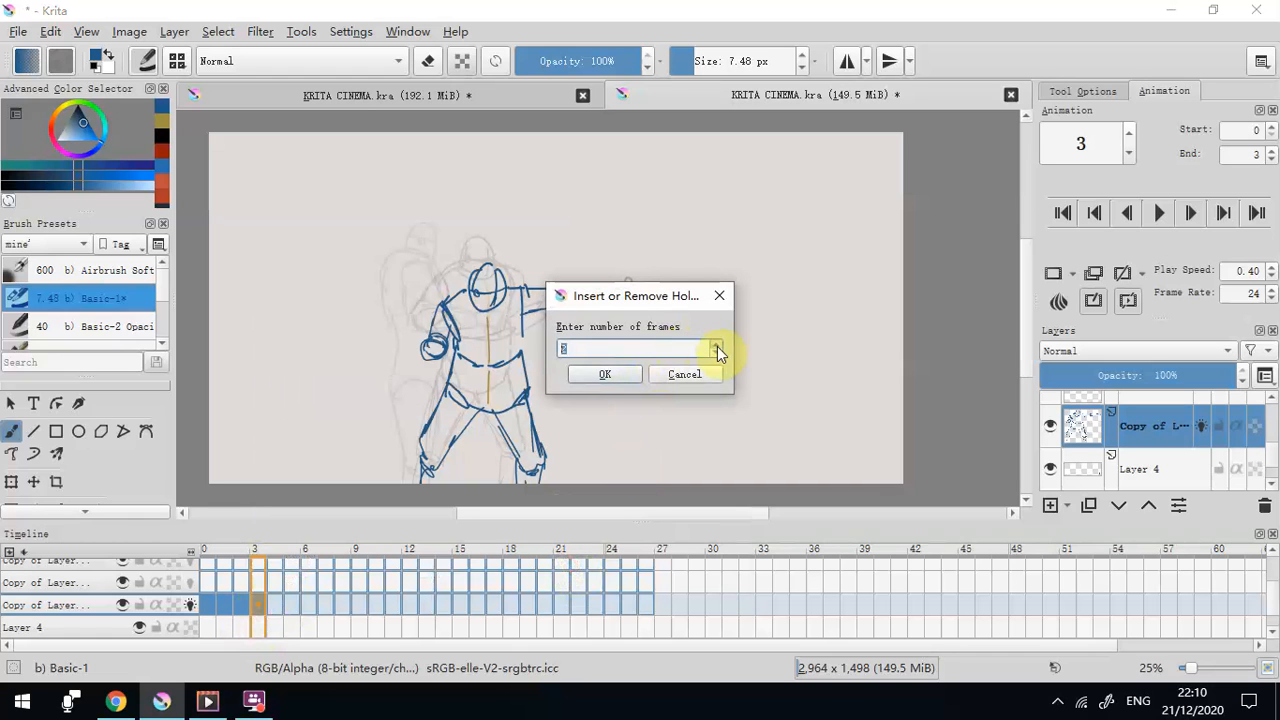
click(628, 376)
Set the playback end to frame 10, the last held frame of the punch pose
click(373, 607)
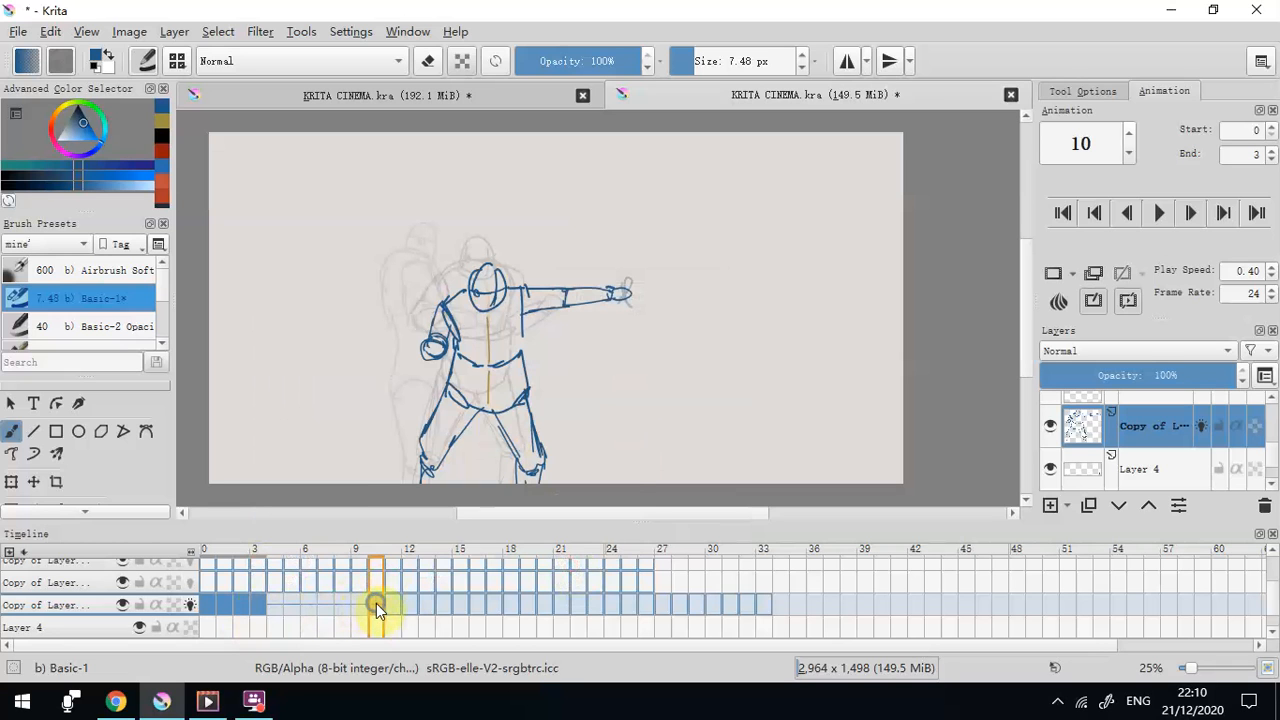
right_click(375, 603)
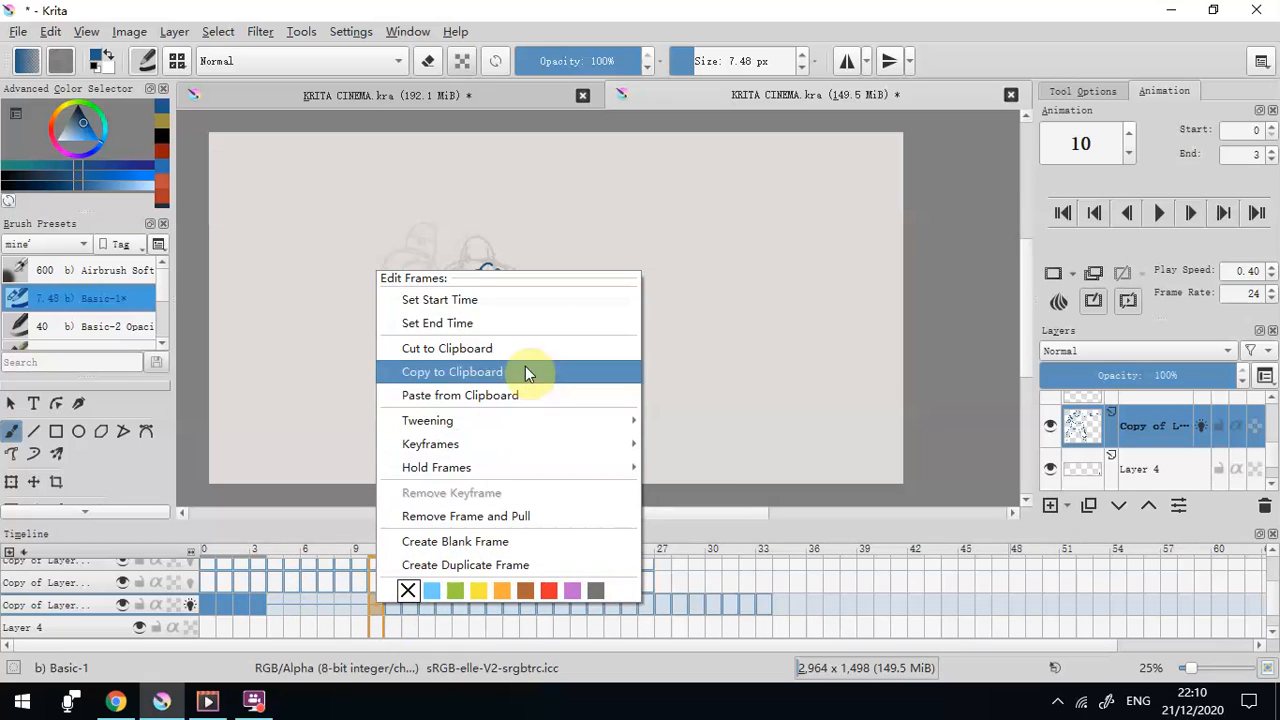
click(540, 323)
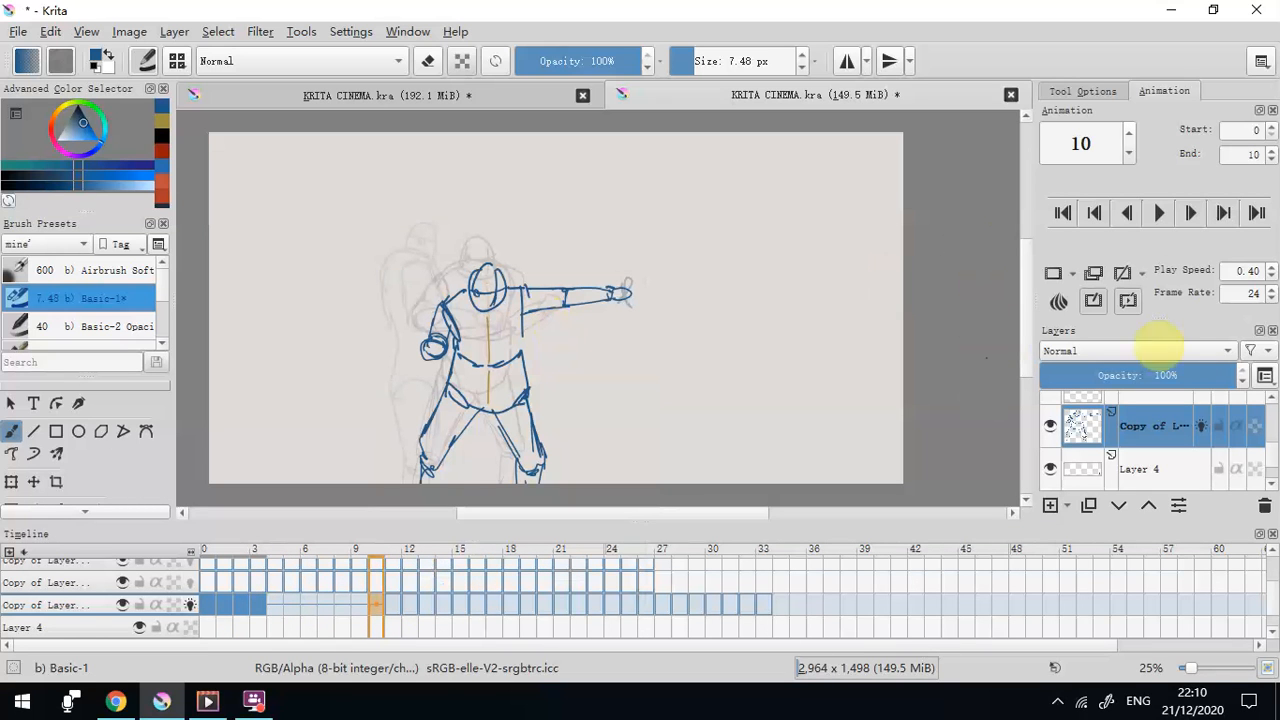
Play the held punch, set the play speed to 0.60, and stop playback
click(1158, 213)
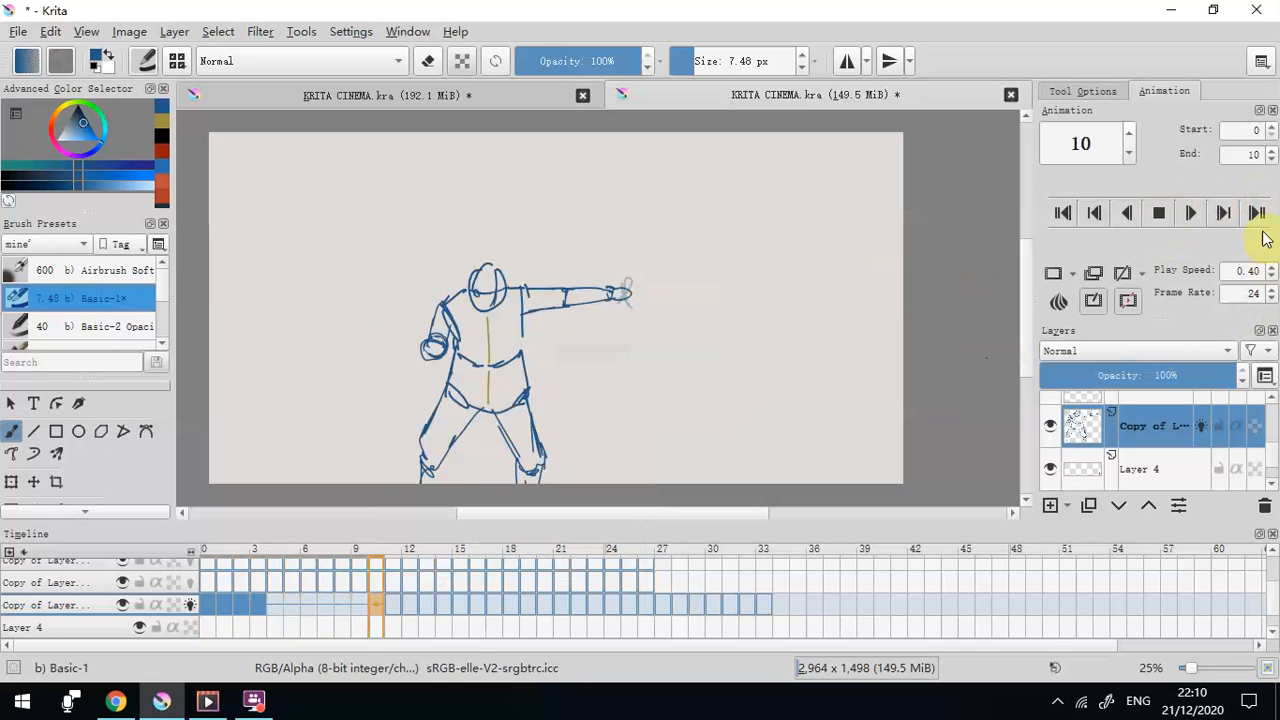
click(1271, 266)
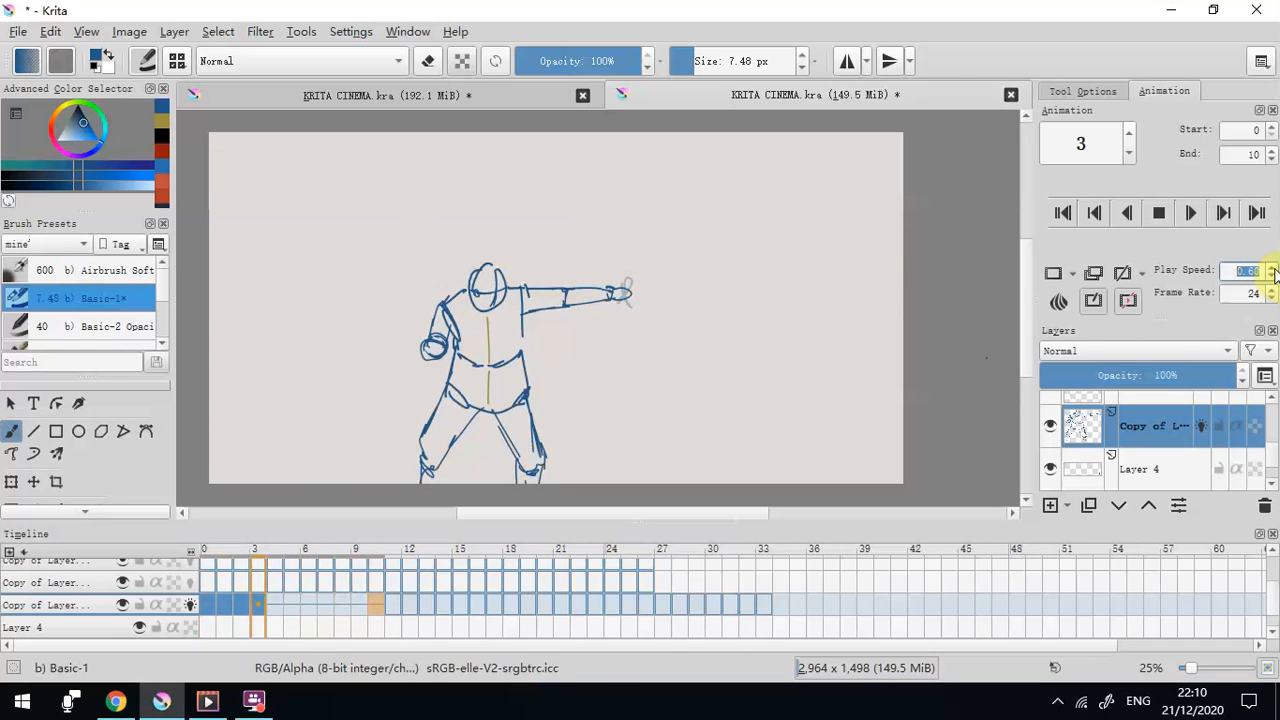
click(1272, 268)
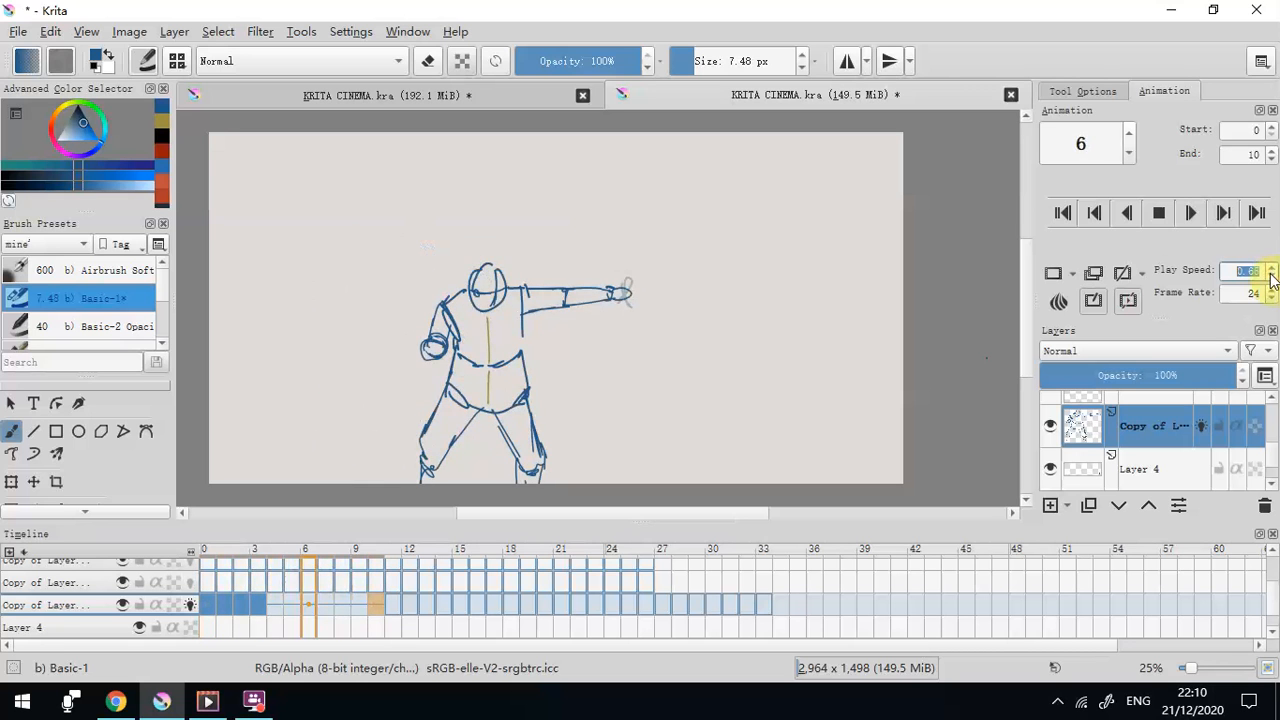
click(1157, 212)
Remove the held frames 4 to 10 with Remove Frame and Pull, and set the playback end to frame 3
click(280, 608)
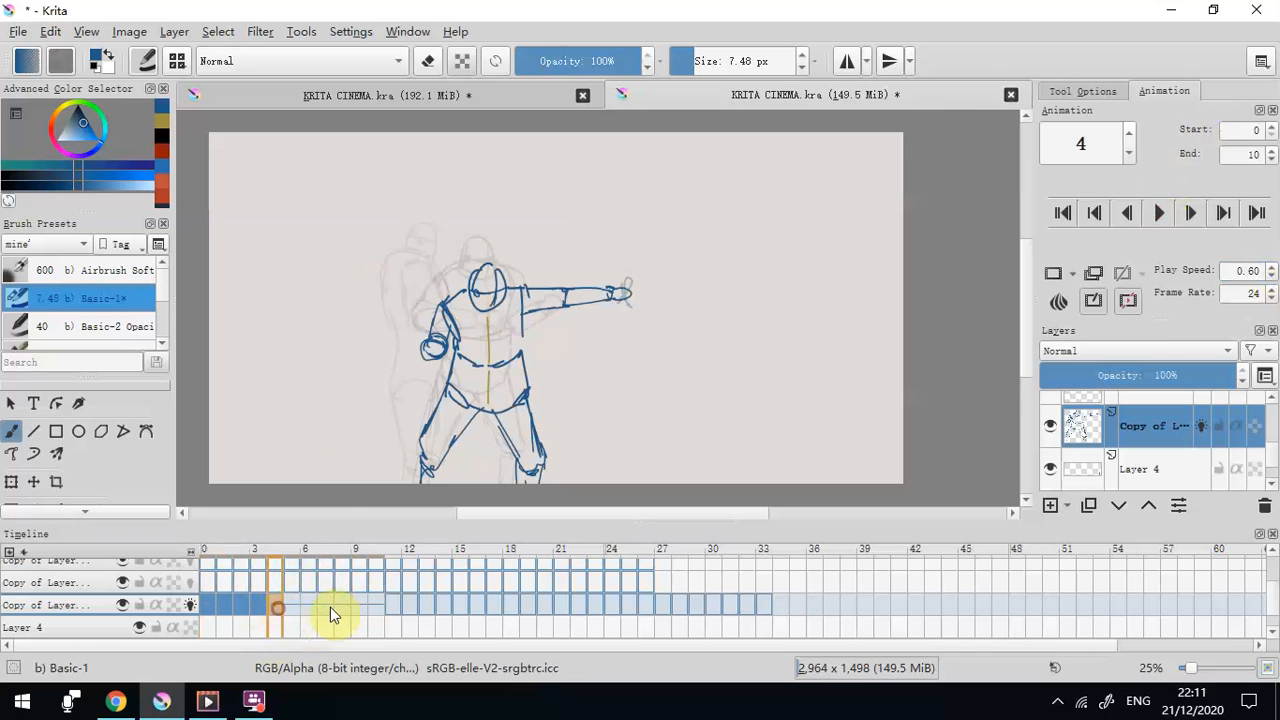
shift+click(378, 610)
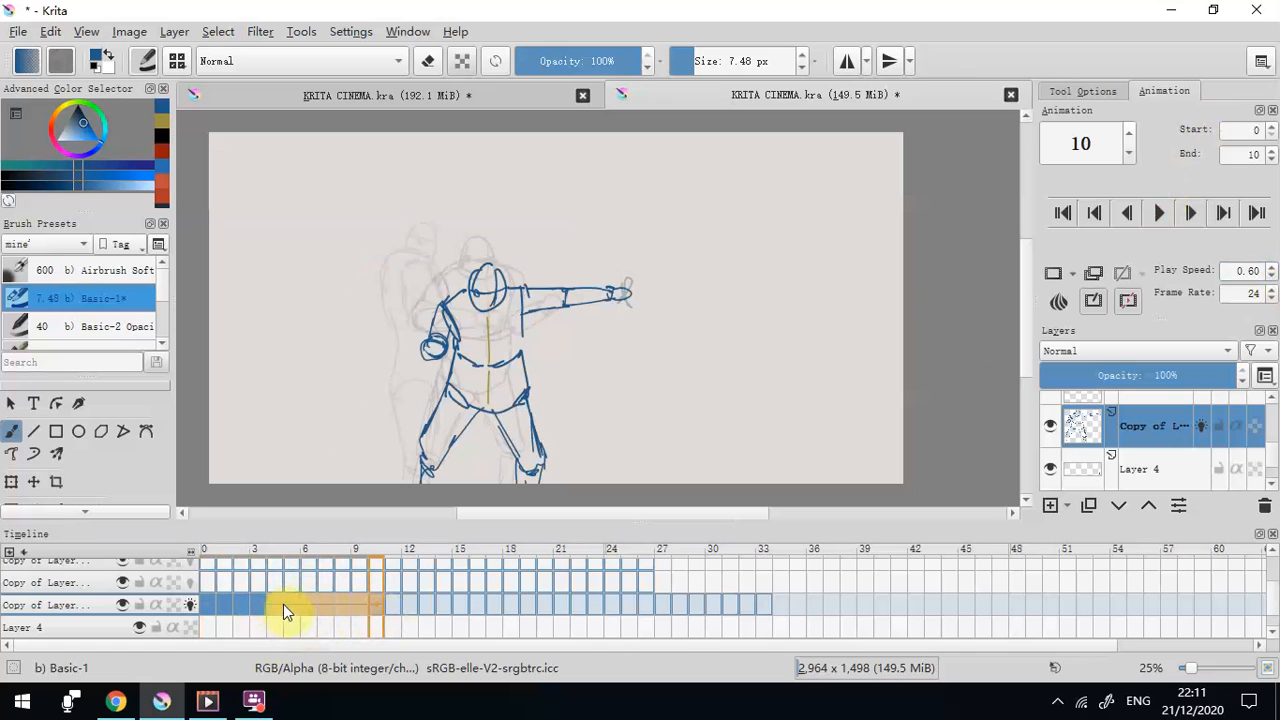
right_click(372, 606)
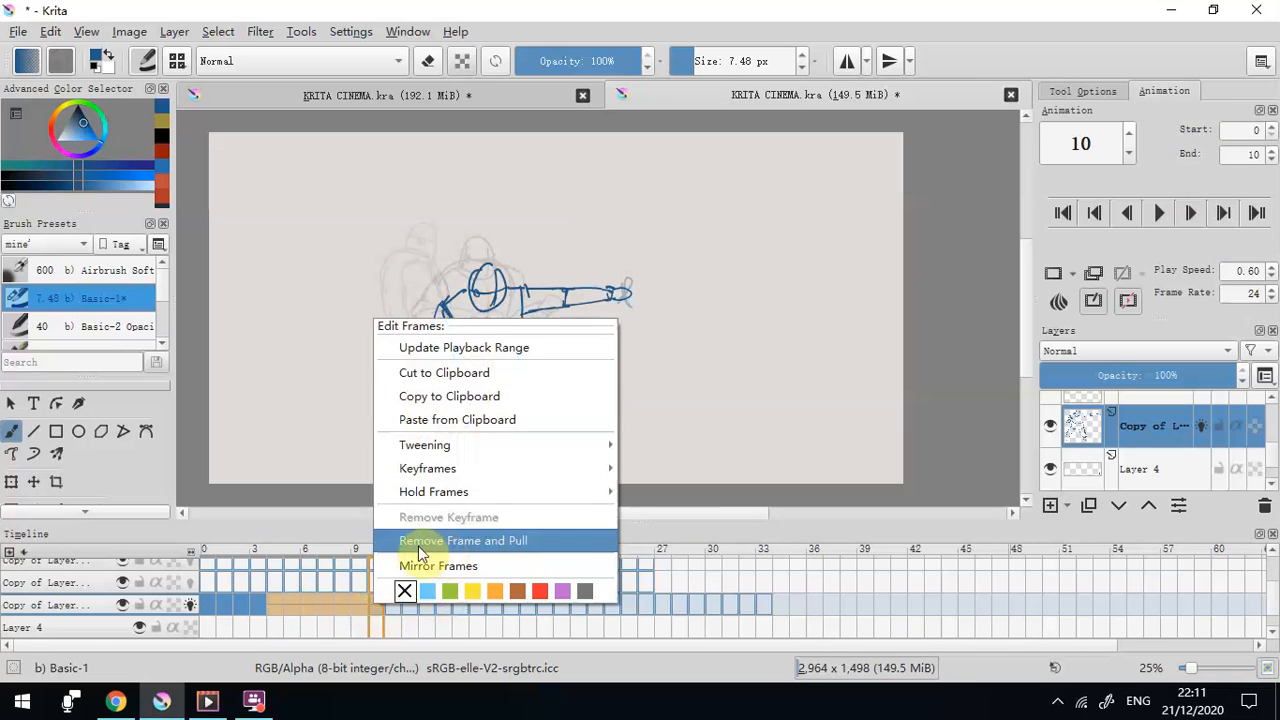
click(463, 550)
click(257, 608)
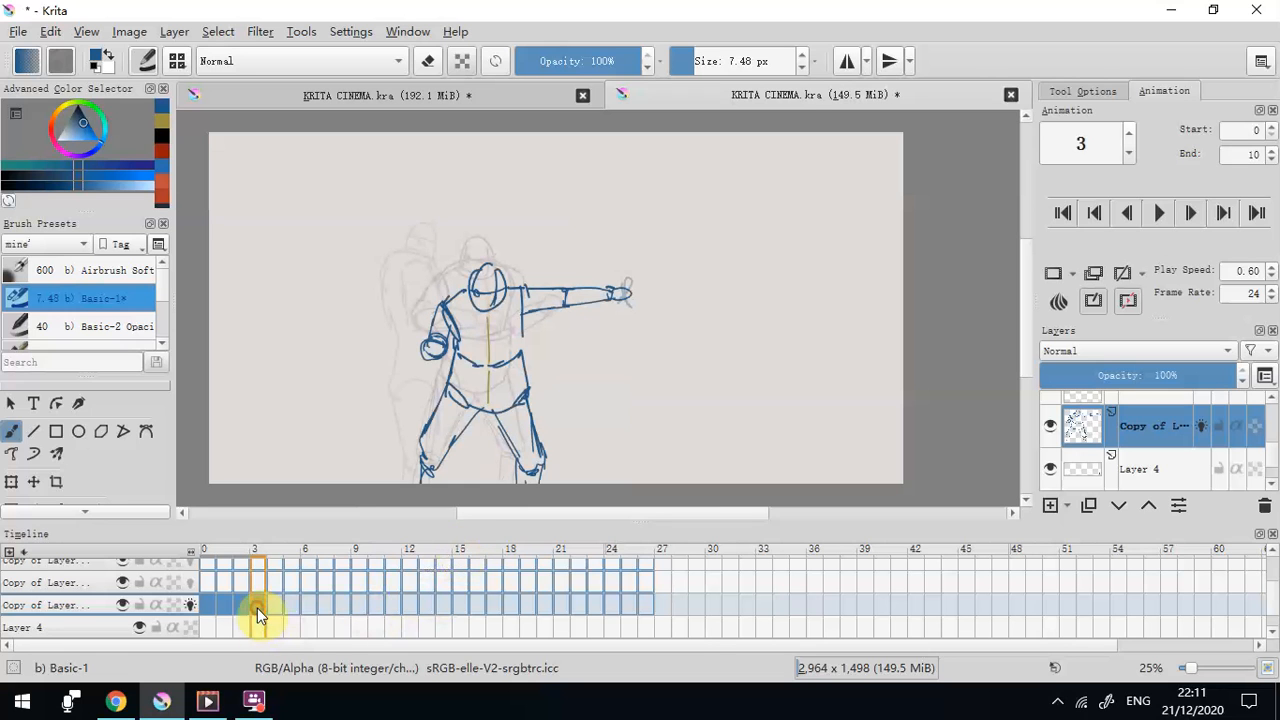
right_click(257, 608)
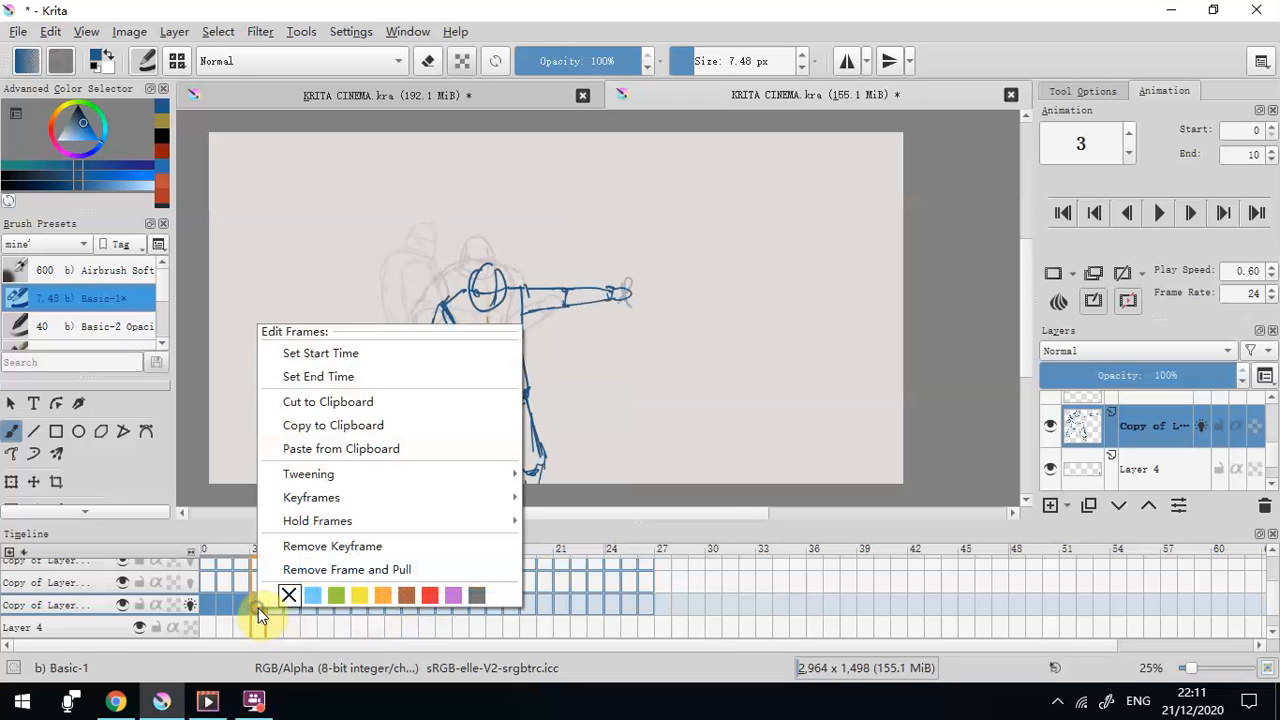
click(371, 376)
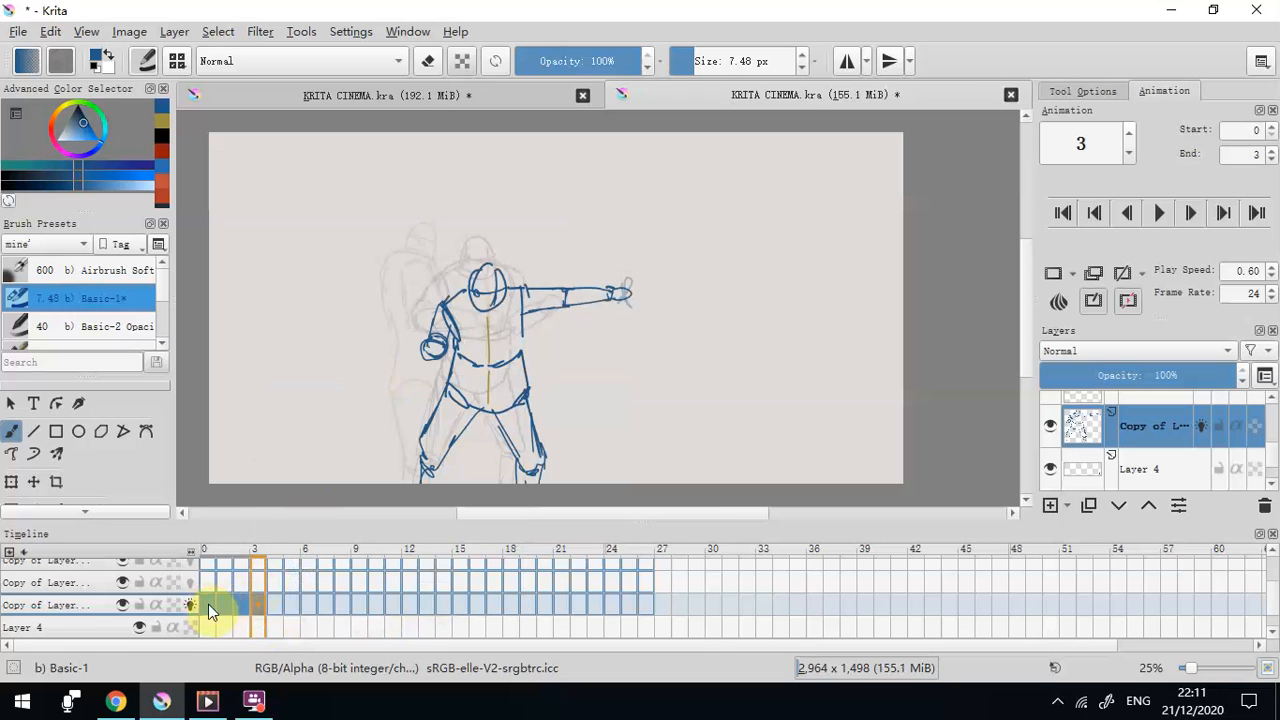
Redraw the outer contour of the frame 3 figure's thigh below the bent arm, and erase the old line
click(208, 604)
shift+click(259, 606)
drag(457, 407, 432, 457)
drag(513, 410, 514, 411)
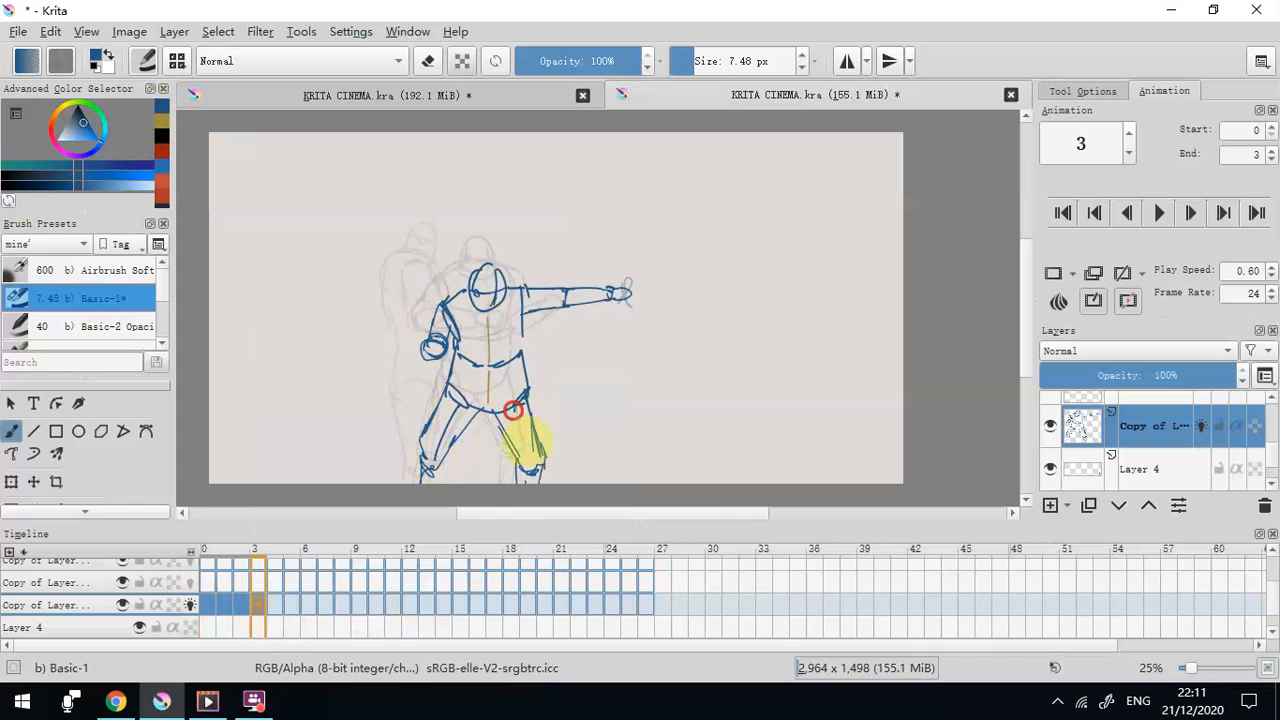
key(ctrl+z)
drag(450, 389, 424, 459)
click(435, 66)
mouse_move(434, 408)
mouse_down()
mouse_move(417, 446)
mouse_move(445, 370)
mouse_up()
Delete the layer holding the punching figure, and go to frame 0
click(258, 606)
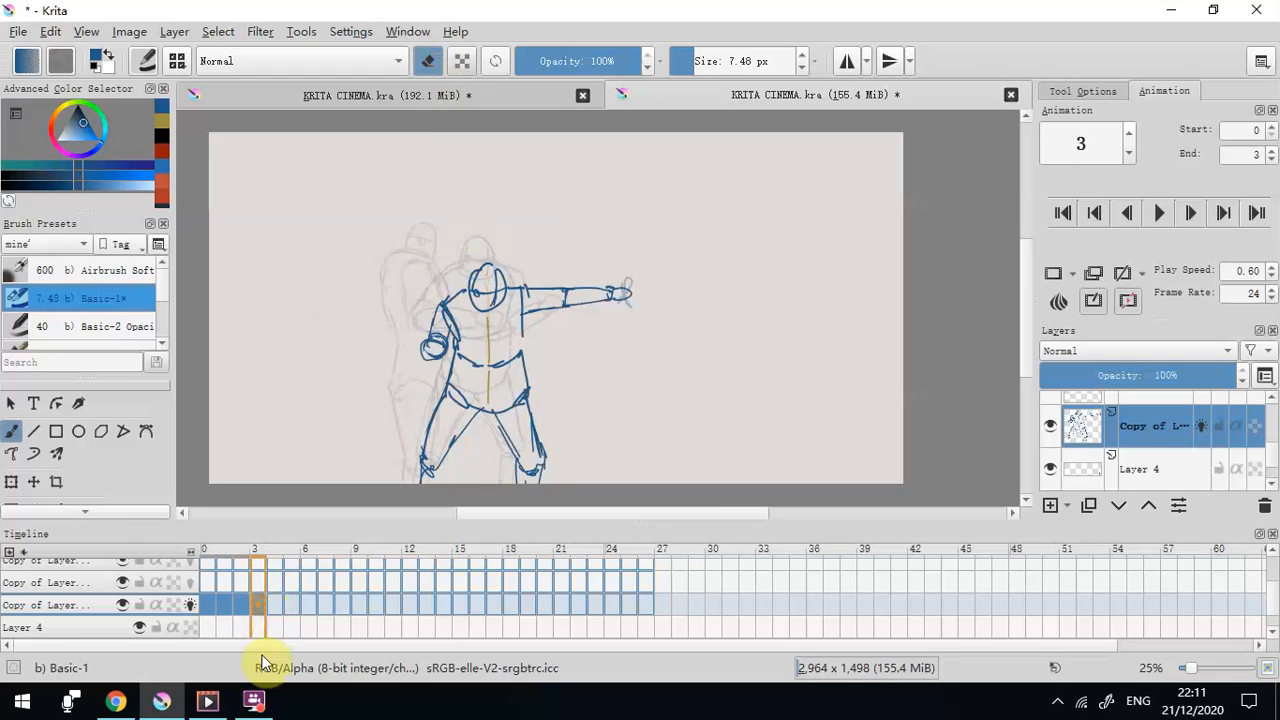
click(1265, 507)
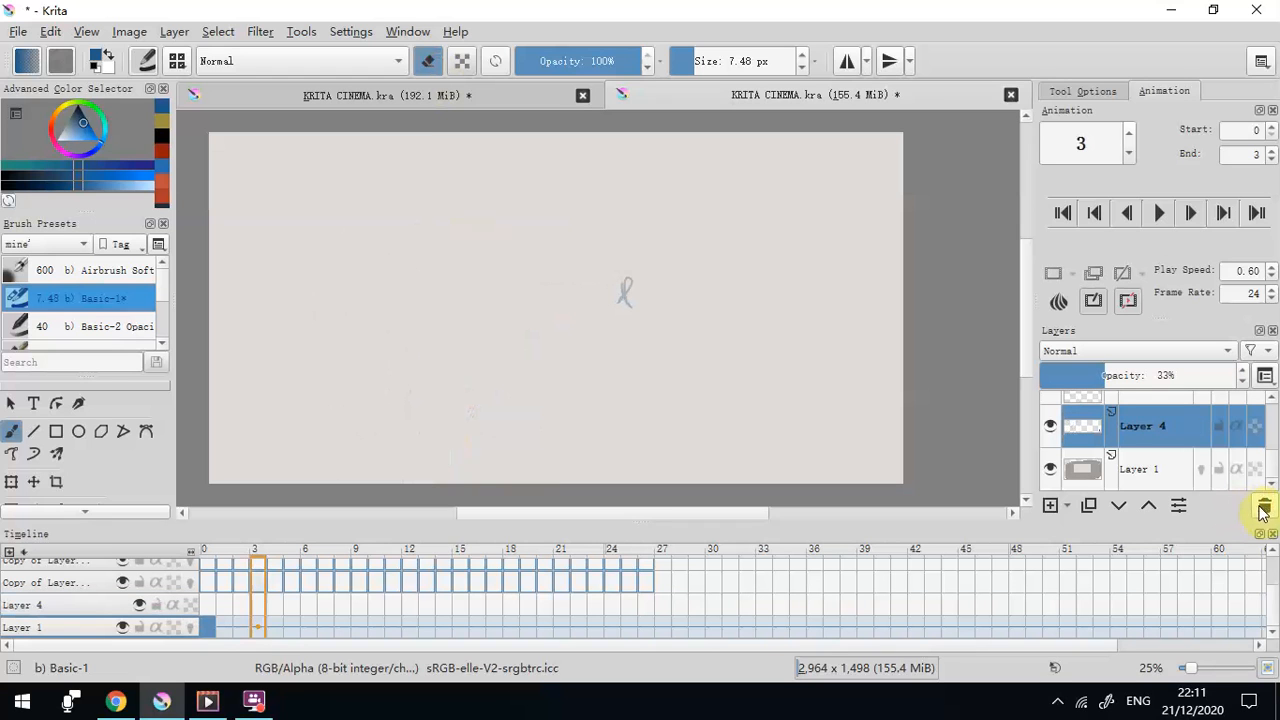
click(209, 585)
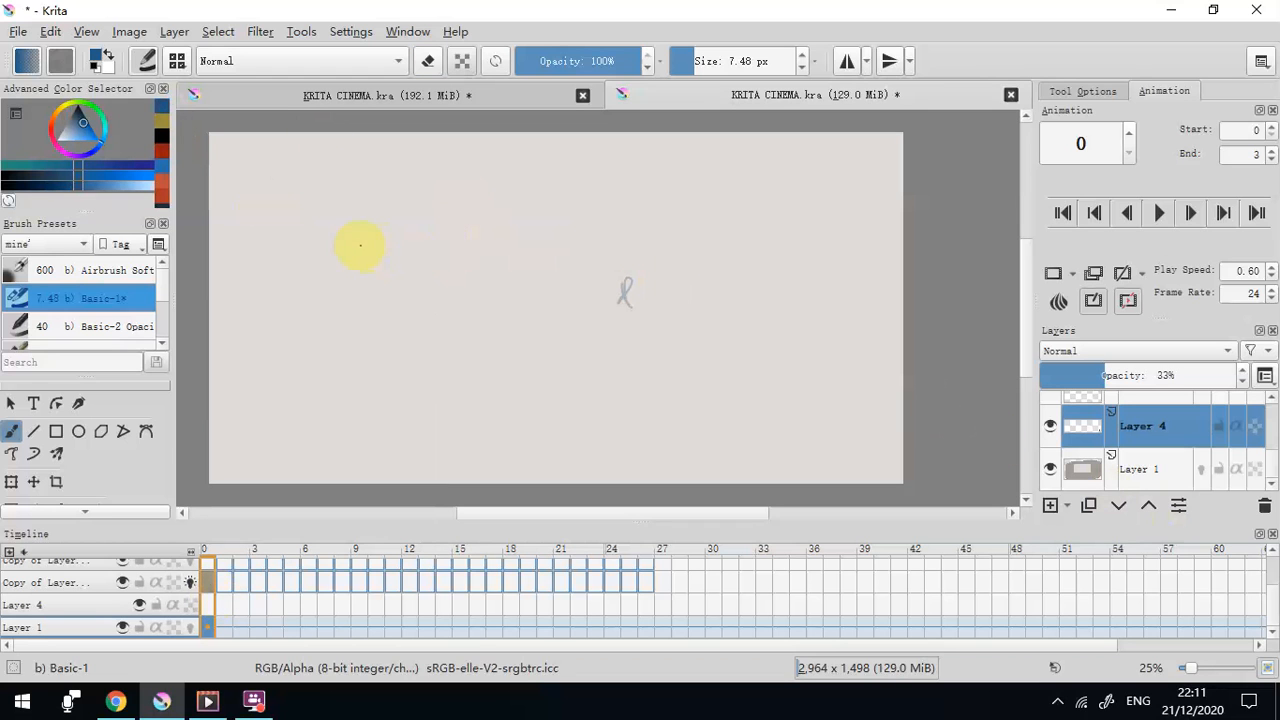
Sketch a standing figure's head, body outline, upper arm and waistline on Layer 4 at 7.48 px
mouse_move(346, 255)
mouse_down()
mouse_move(349, 220)
mouse_move(357, 247)
mouse_move(332, 273)
mouse_move(350, 283)
mouse_move(316, 482)
mouse_up()
mouse_move(366, 246)
mouse_down()
mouse_move(386, 251)
mouse_move(410, 480)
mouse_up()
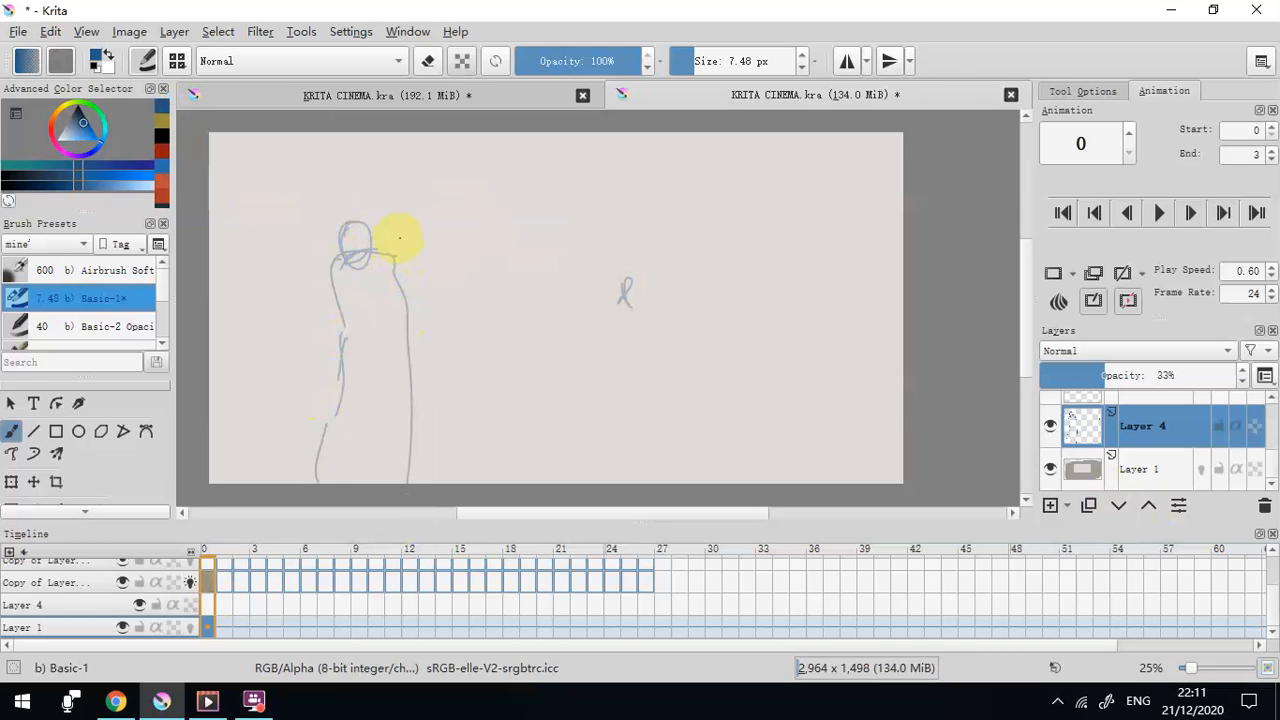
mouse_move(388, 266)
mouse_down()
mouse_move(371, 267)
mouse_move(377, 298)
mouse_move(374, 260)
mouse_move(391, 291)
mouse_up()
drag(335, 393, 405, 398)
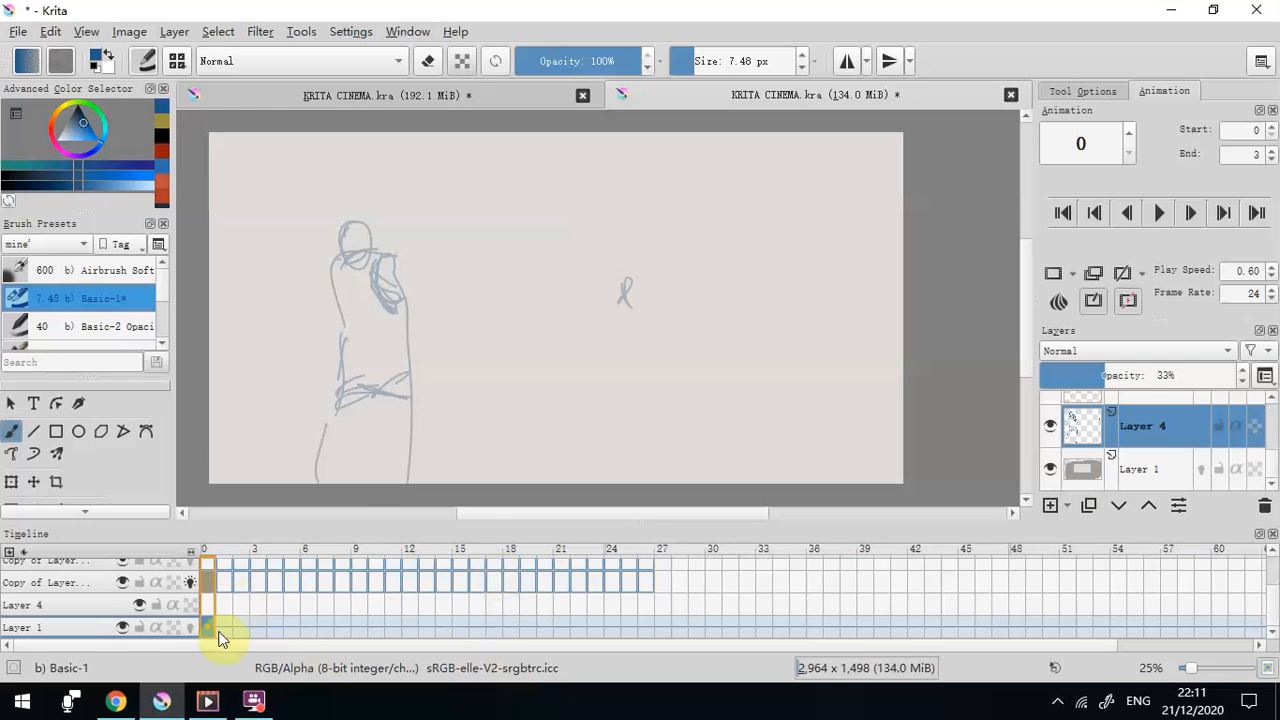
Try adding inner leg lines and a contour from the waist up to the head, and undo these strokes
mouse_move(364, 400)
mouse_down()
mouse_move(381, 483)
mouse_move(344, 463)
mouse_up()
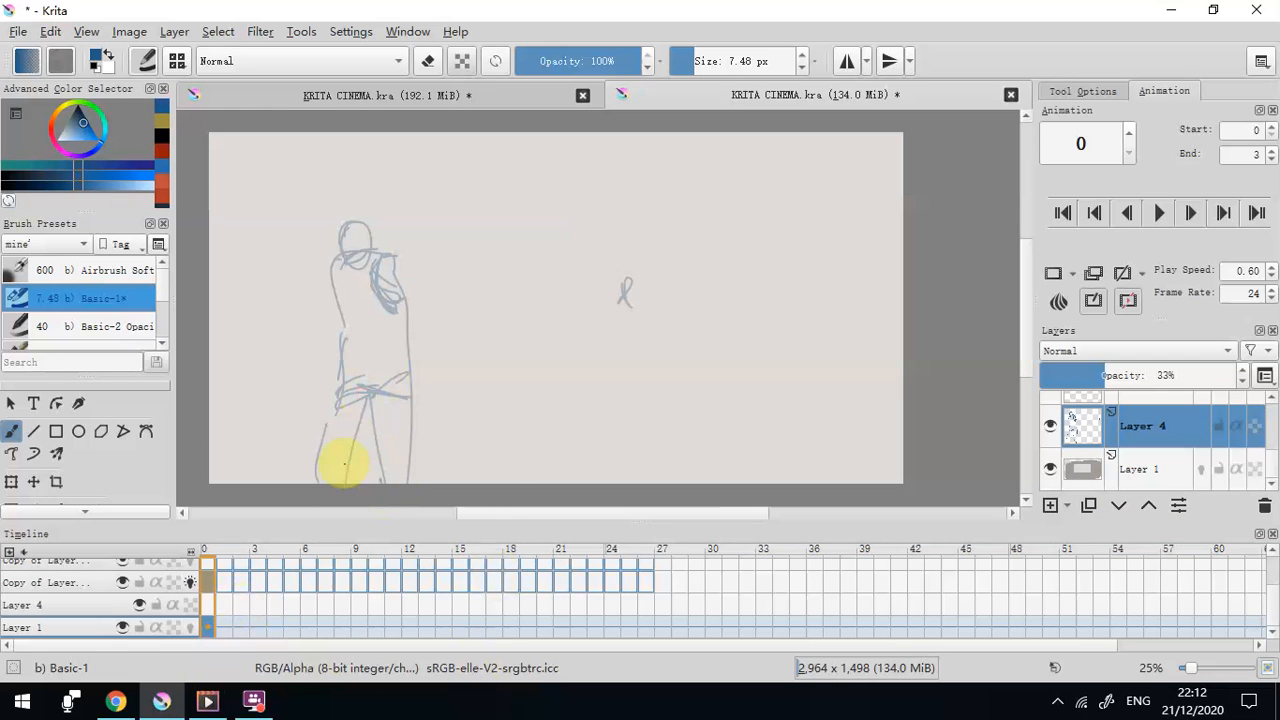
drag(367, 381, 361, 233)
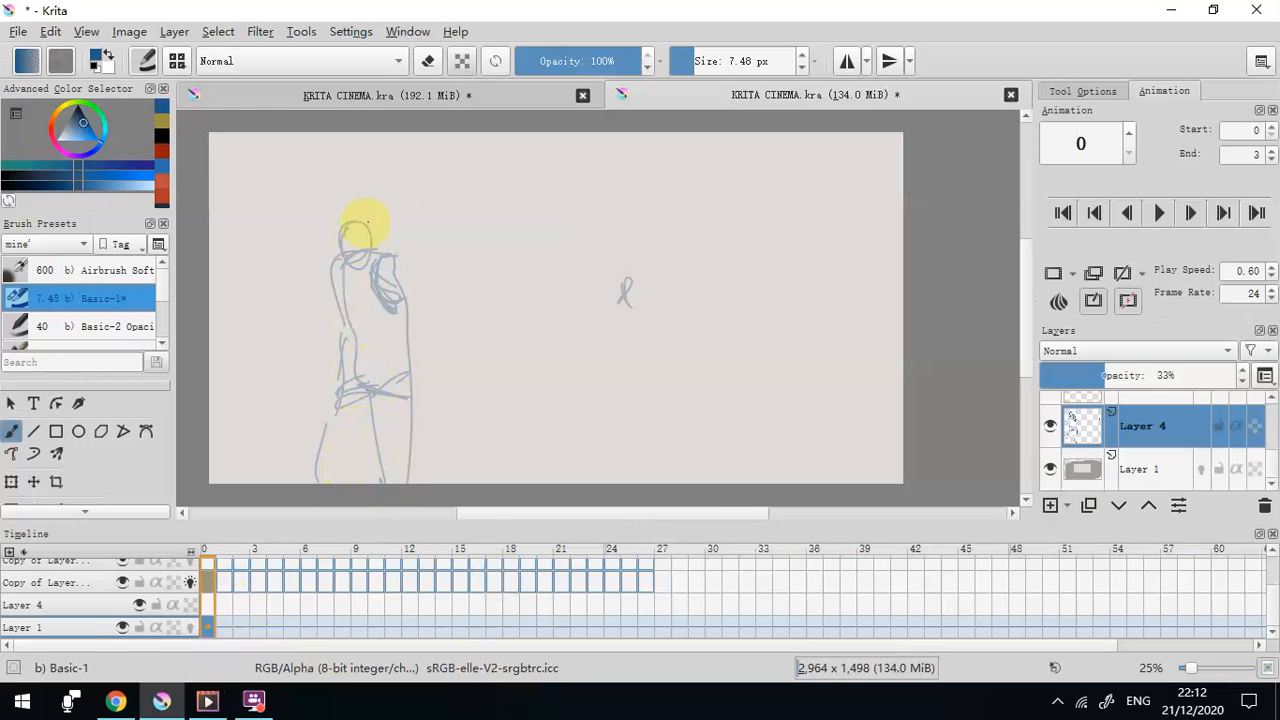
key(ctrl+z)
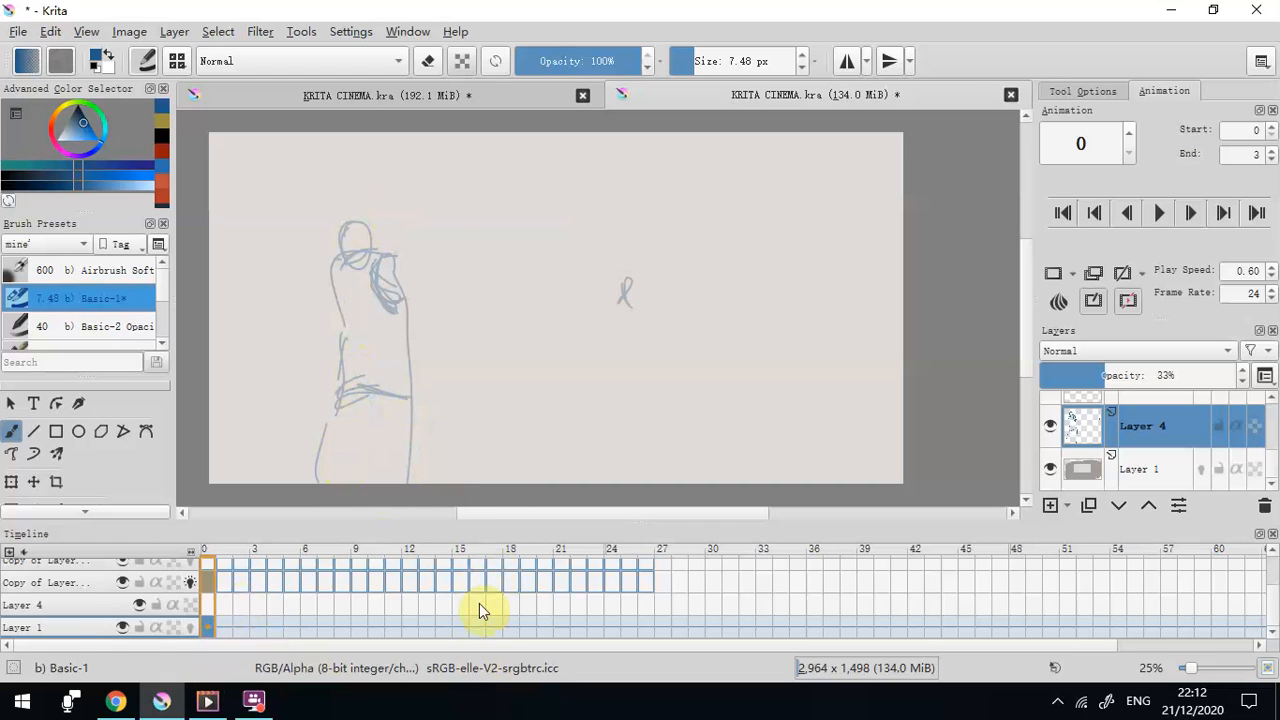
click(223, 583)
mouse_move(250, 697)
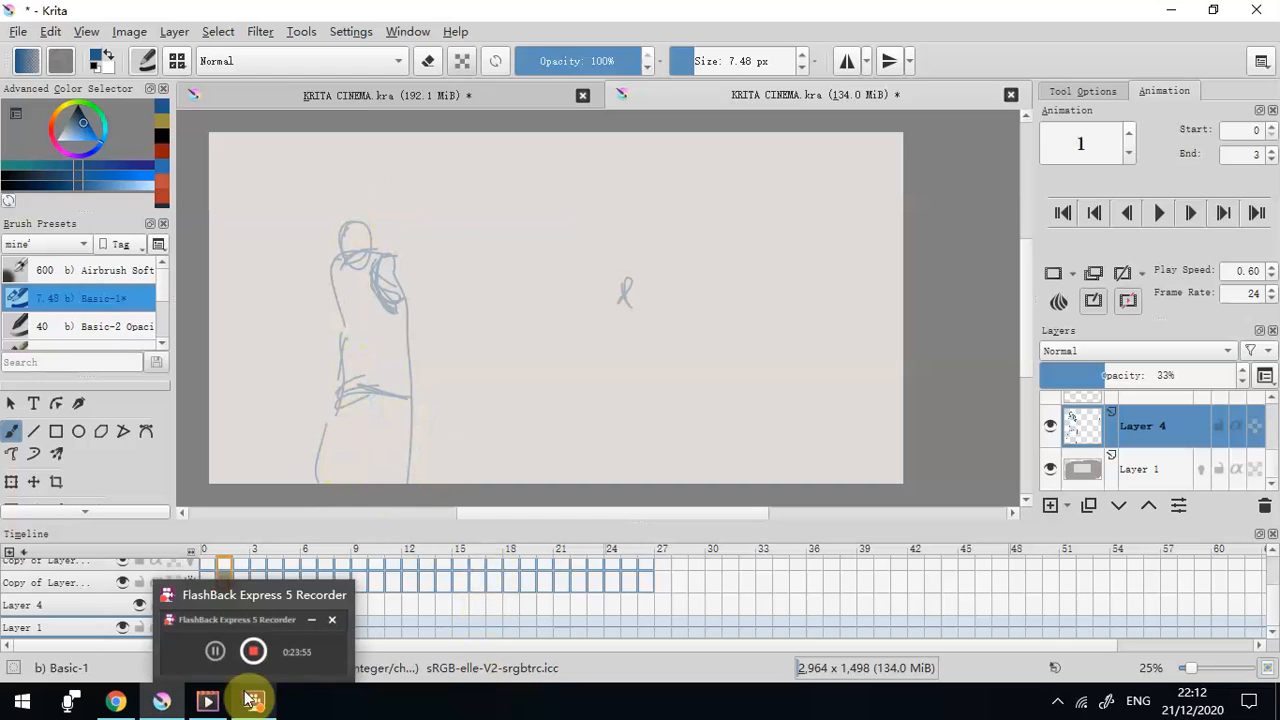
Turn on onion skins for the layer copy directly above Layer 4, toggling its visibility off and on
click(212, 579)
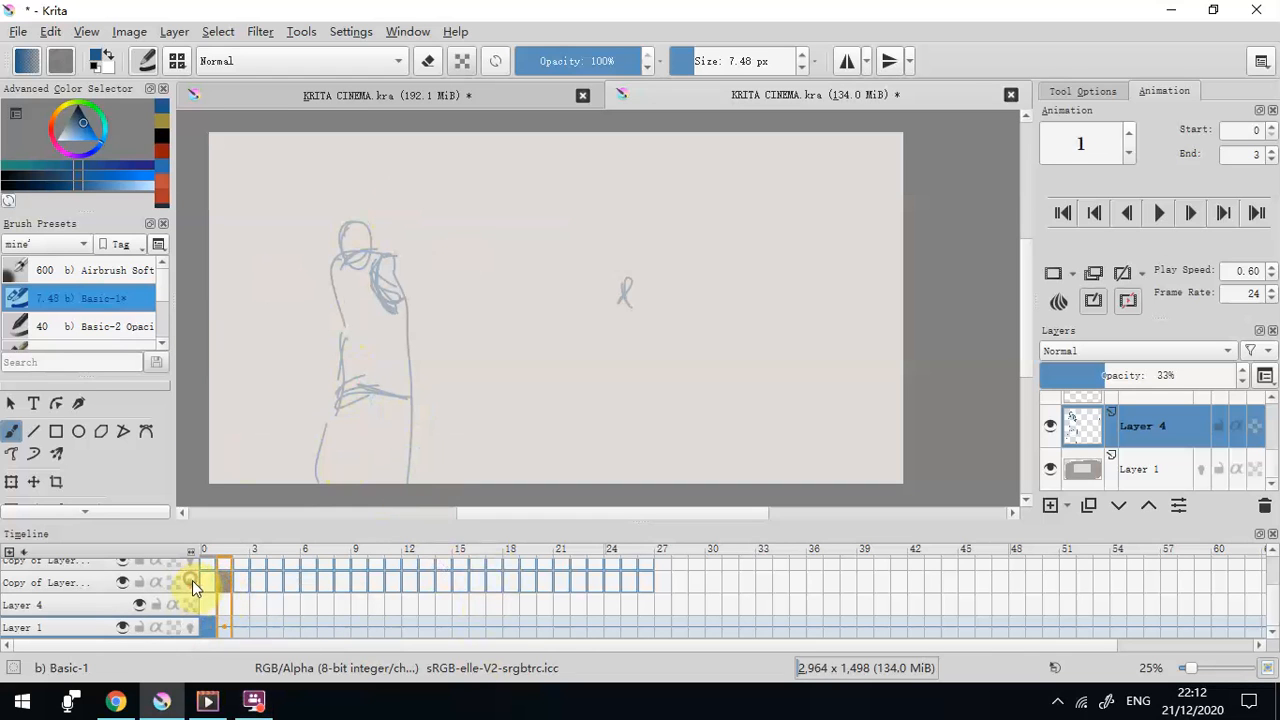
click(120, 582)
click(120, 582)
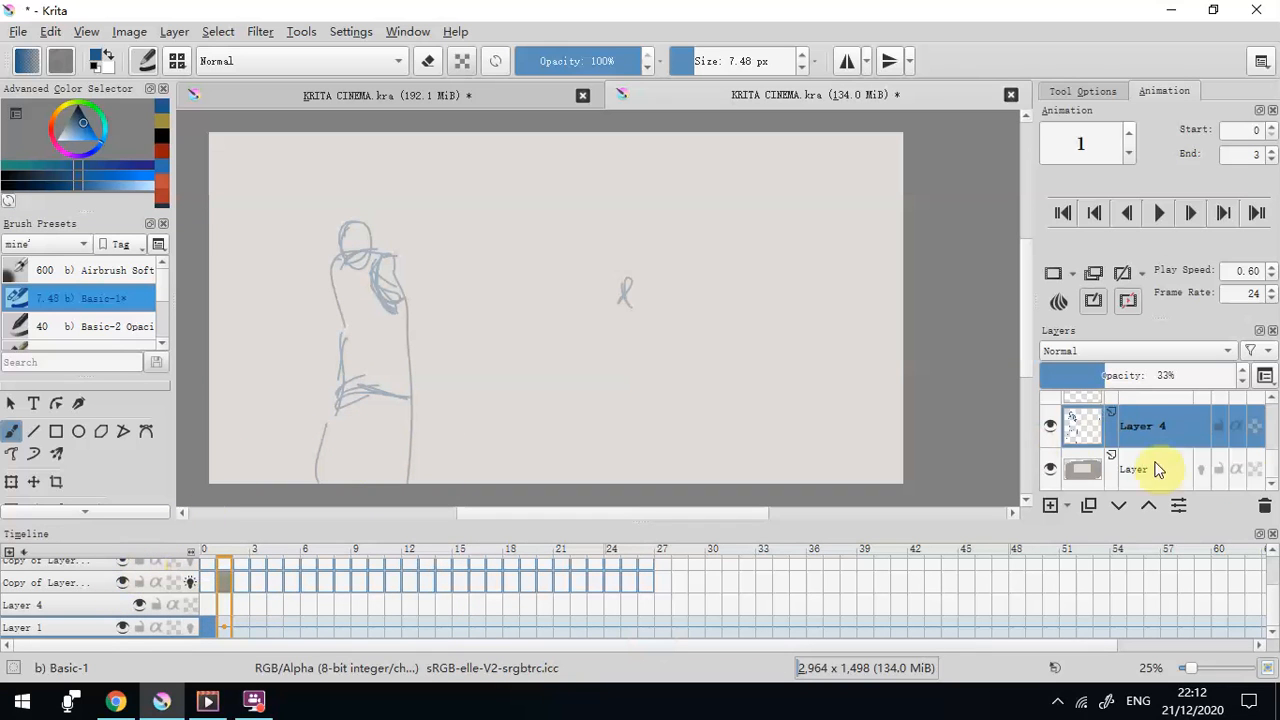
Delete Layer 4, and undo the deletion together with the standing figure's strokes on that layer
click(1266, 506)
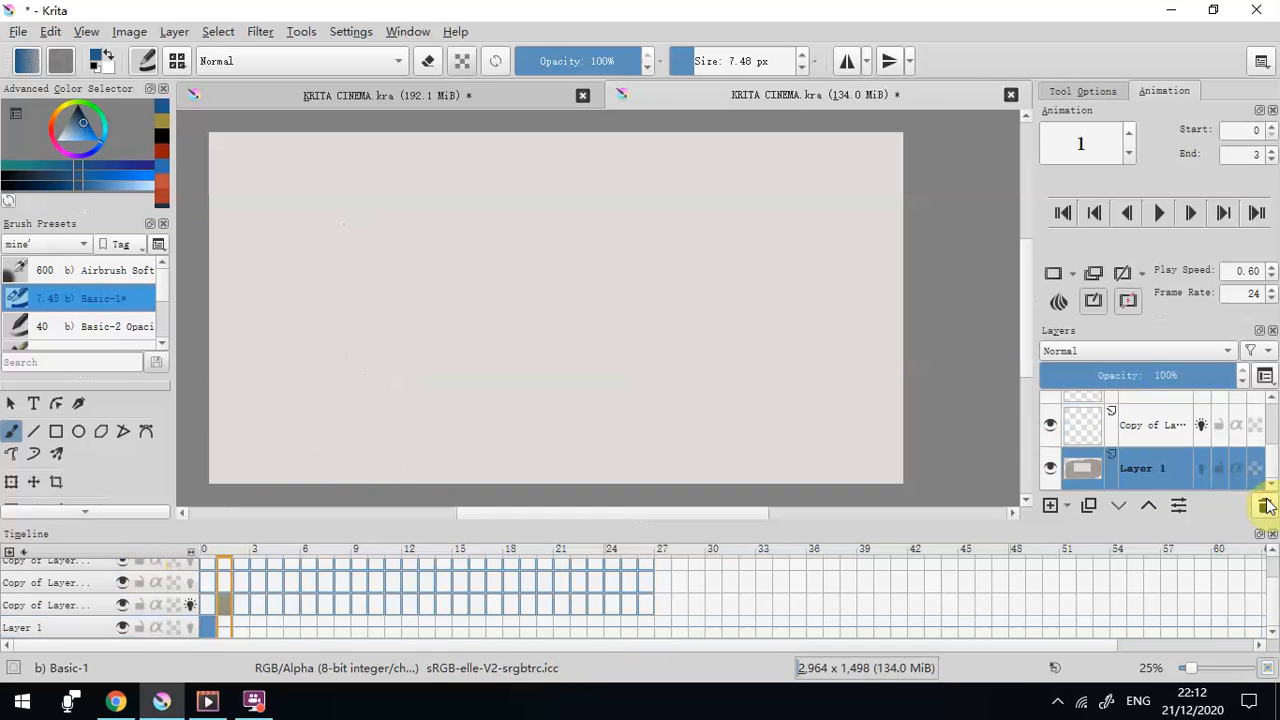
key(ctrl+z)
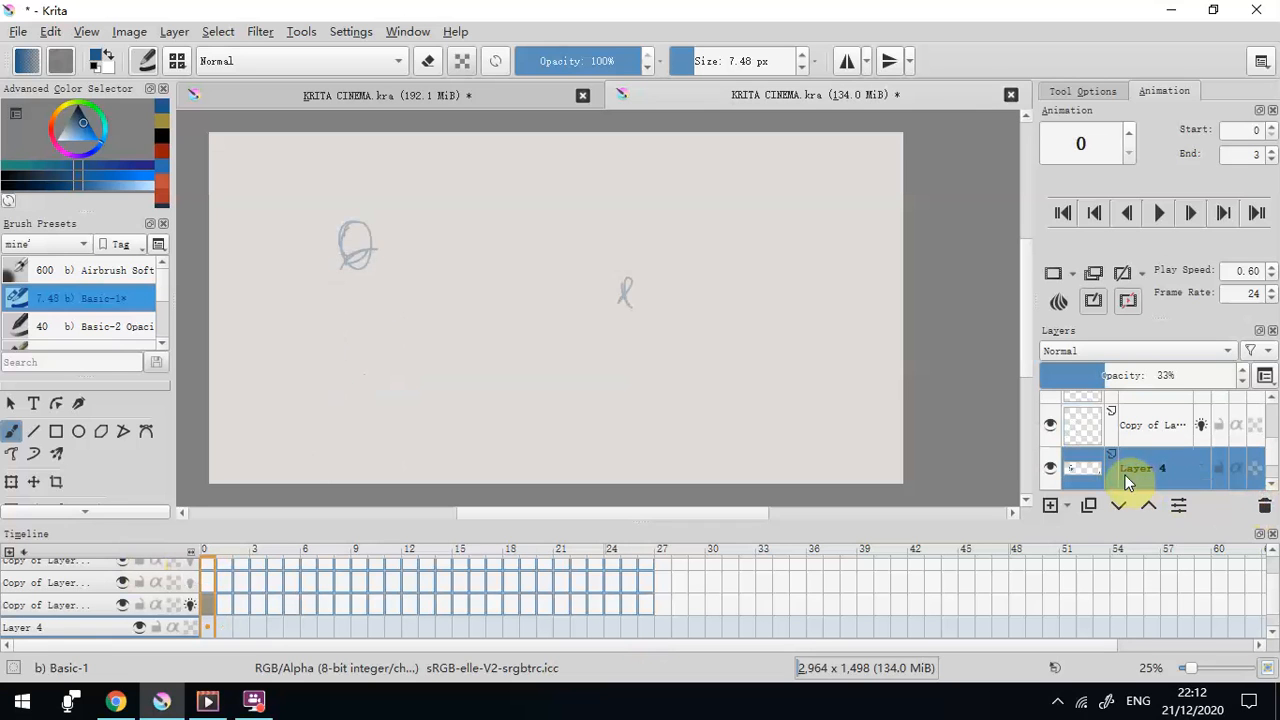
key(ctrl+z)
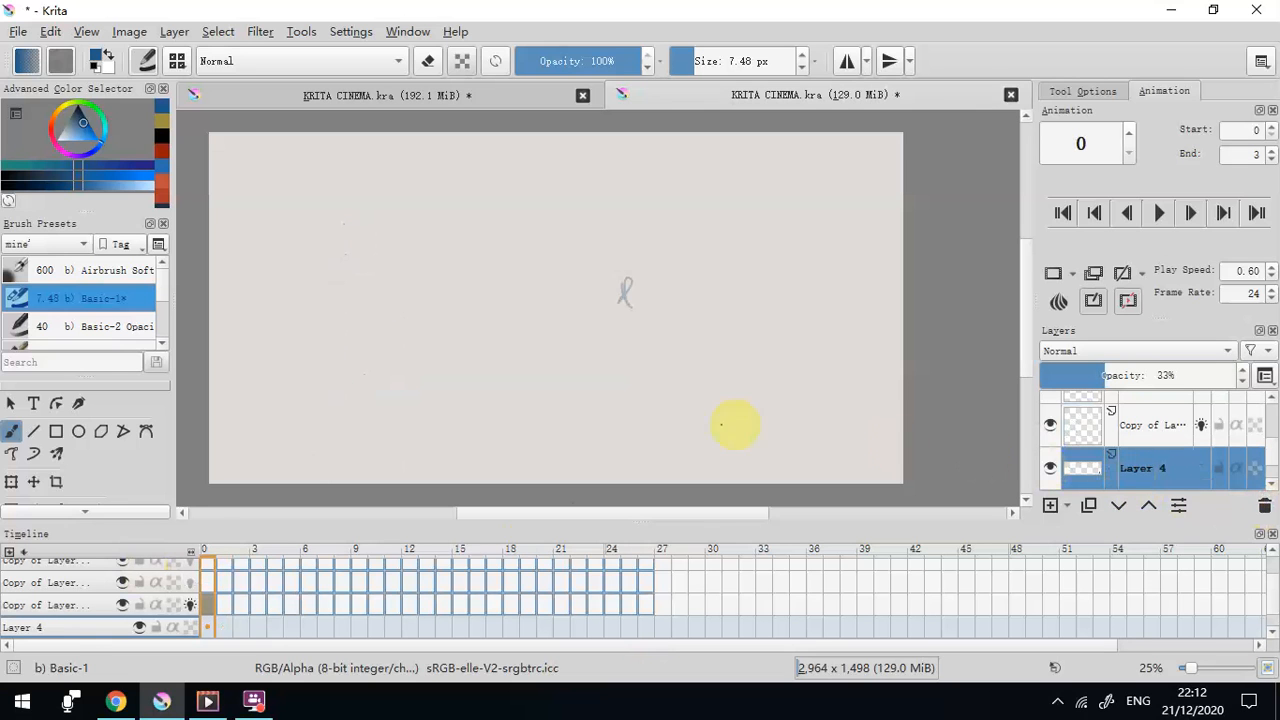
Sketch a standing figure's head, torso, upper arm, waistline and legs on frame 0 of the layer copy above Layer 4, erasing at 41.38 px
click(70, 607)
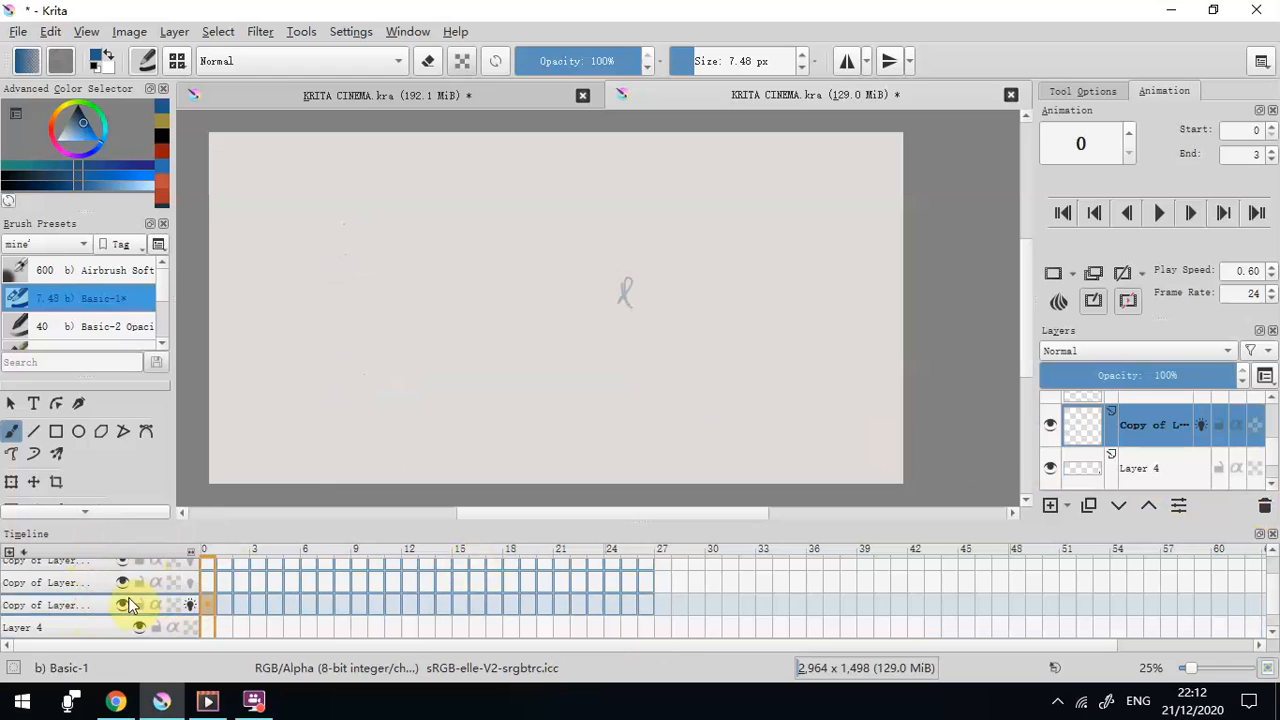
click(139, 626)
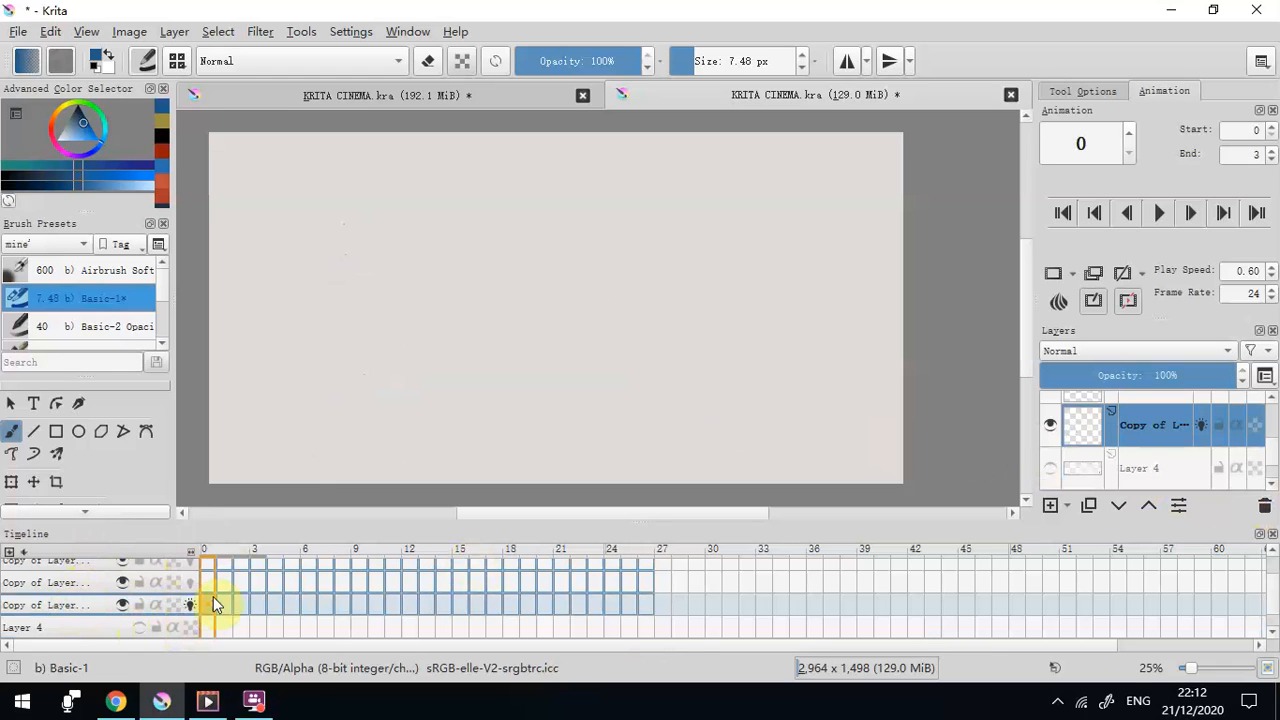
click(139, 626)
click(209, 604)
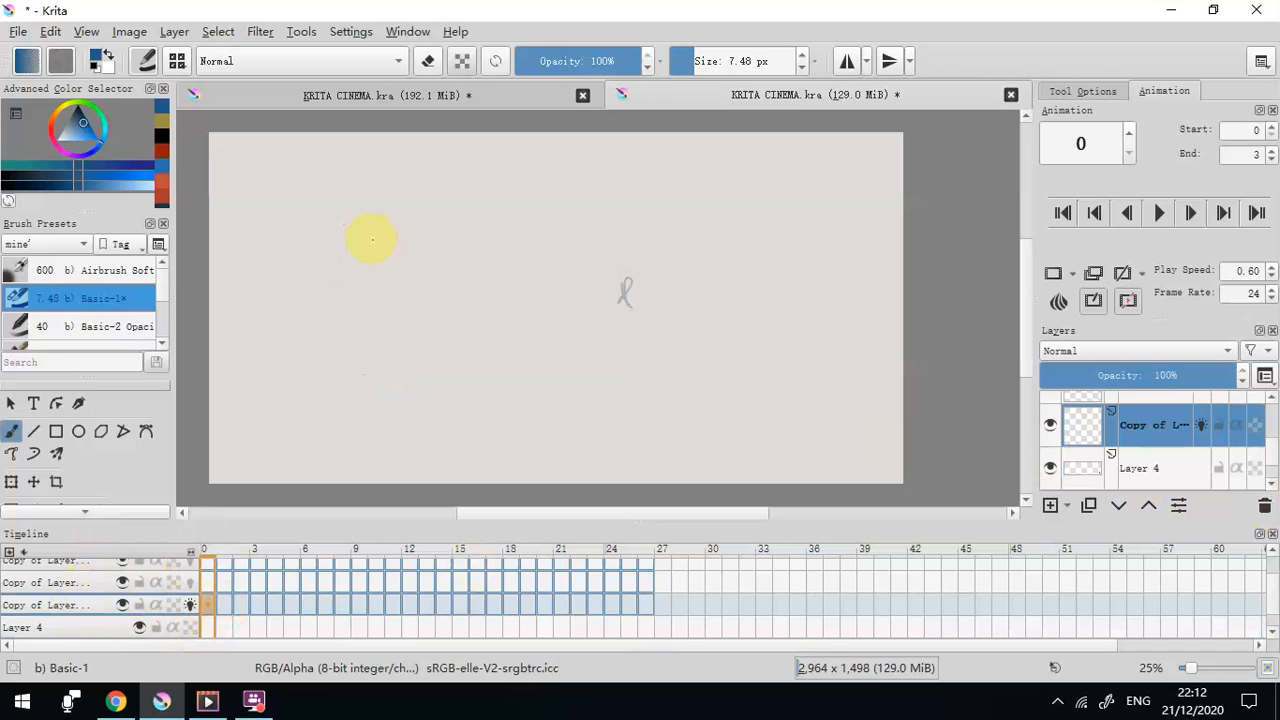
mouse_move(349, 241)
mouse_down()
mouse_move(384, 255)
mouse_move(369, 258)
mouse_move(352, 307)
mouse_move(369, 378)
mouse_move(431, 311)
mouse_move(396, 380)
mouse_move(402, 278)
mouse_move(418, 303)
mouse_move(378, 396)
mouse_move(412, 392)
mouse_move(410, 374)
mouse_move(367, 390)
mouse_move(353, 482)
mouse_move(401, 263)
mouse_move(366, 246)
mouse_move(507, 163)
mouse_move(347, 247)
mouse_up()
click(430, 58)
click(713, 61)
Sketch a second figure with head, torso, arm, waist and crossed legs beside the first one on frame 1 at 9.34 px, and compare both frames
click(230, 607)
click(428, 61)
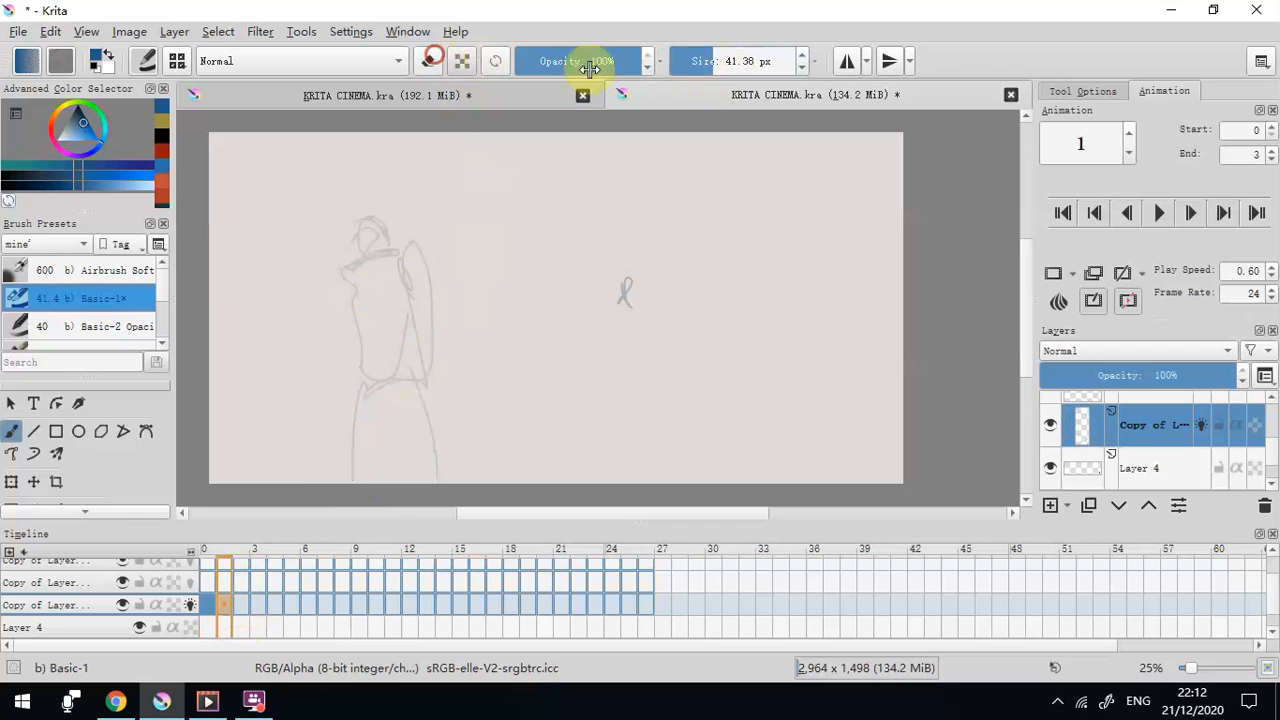
click(695, 60)
mouse_move(420, 243)
mouse_down()
mouse_move(467, 263)
mouse_move(413, 252)
mouse_move(407, 378)
mouse_move(460, 370)
mouse_move(472, 268)
mouse_move(458, 395)
mouse_move(403, 375)
mouse_move(447, 392)
mouse_up()
mouse_move(441, 260)
mouse_down()
mouse_move(454, 307)
mouse_move(443, 298)
mouse_up()
mouse_move(437, 395)
mouse_down()
mouse_move(408, 380)
mouse_move(418, 400)
mouse_move(415, 374)
mouse_move(445, 474)
mouse_move(413, 422)
mouse_move(432, 392)
mouse_move(415, 505)
mouse_up()
click(210, 606)
click(227, 606)
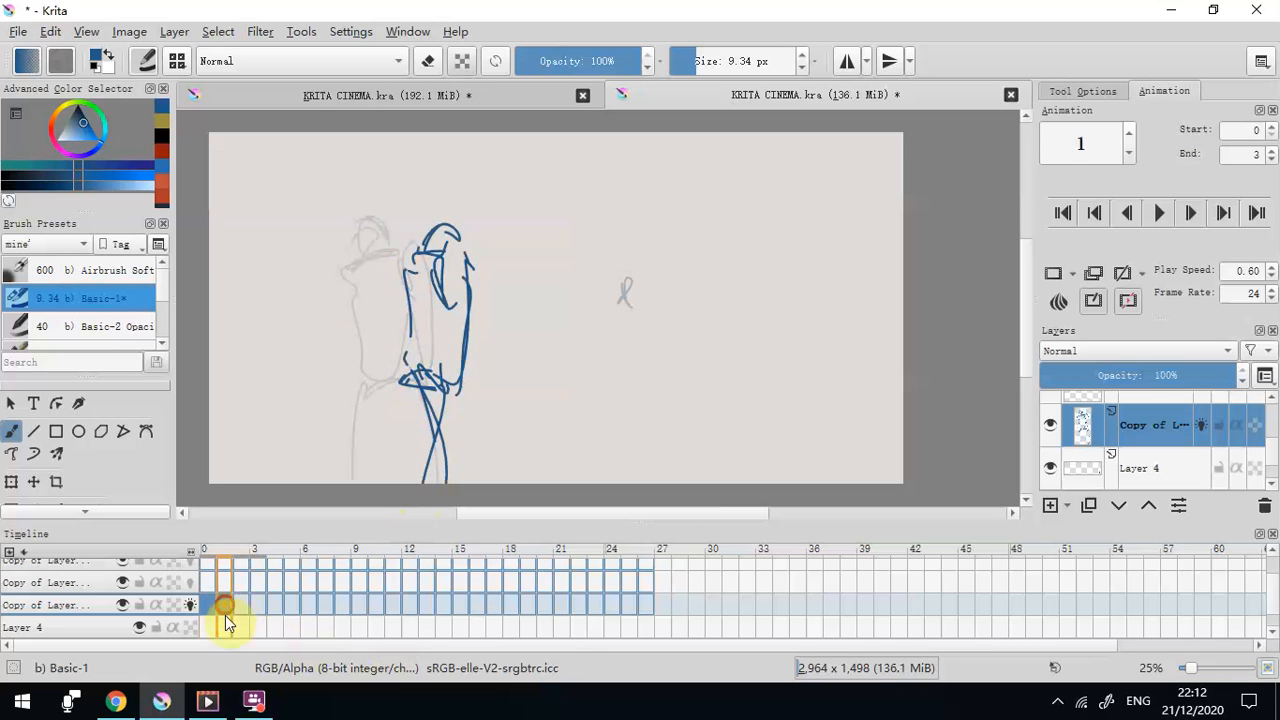
Sketch a third figure's head, torso sides and rounded waistline on frame 2 beside the two onion-skinned figures
click(239, 606)
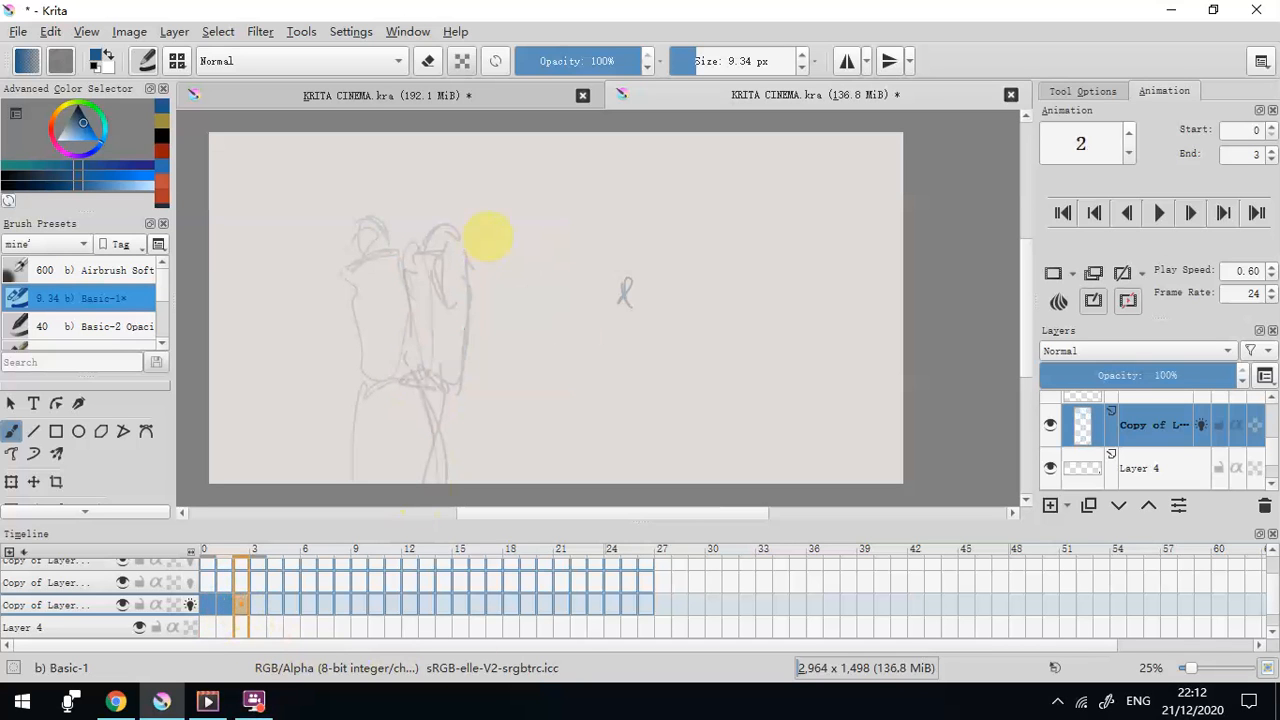
mouse_move(473, 247)
mouse_down()
mouse_move(500, 257)
mouse_move(512, 226)
mouse_move(457, 300)
mouse_up()
click(690, 62)
drag(455, 263, 453, 384)
drag(521, 244, 529, 366)
mouse_move(454, 372)
mouse_down()
mouse_move(494, 391)
mouse_move(529, 366)
mouse_up()
drag(518, 271, 531, 357)
Draw the frame 2 figure's two spread legs and upper arm with the brush at 8.37 px
click(693, 61)
mouse_move(458, 268)
mouse_down()
mouse_move(498, 380)
mouse_move(451, 357)
mouse_move(523, 369)
mouse_move(551, 484)
mouse_up()
drag(457, 365, 441, 484)
drag(462, 259, 459, 346)
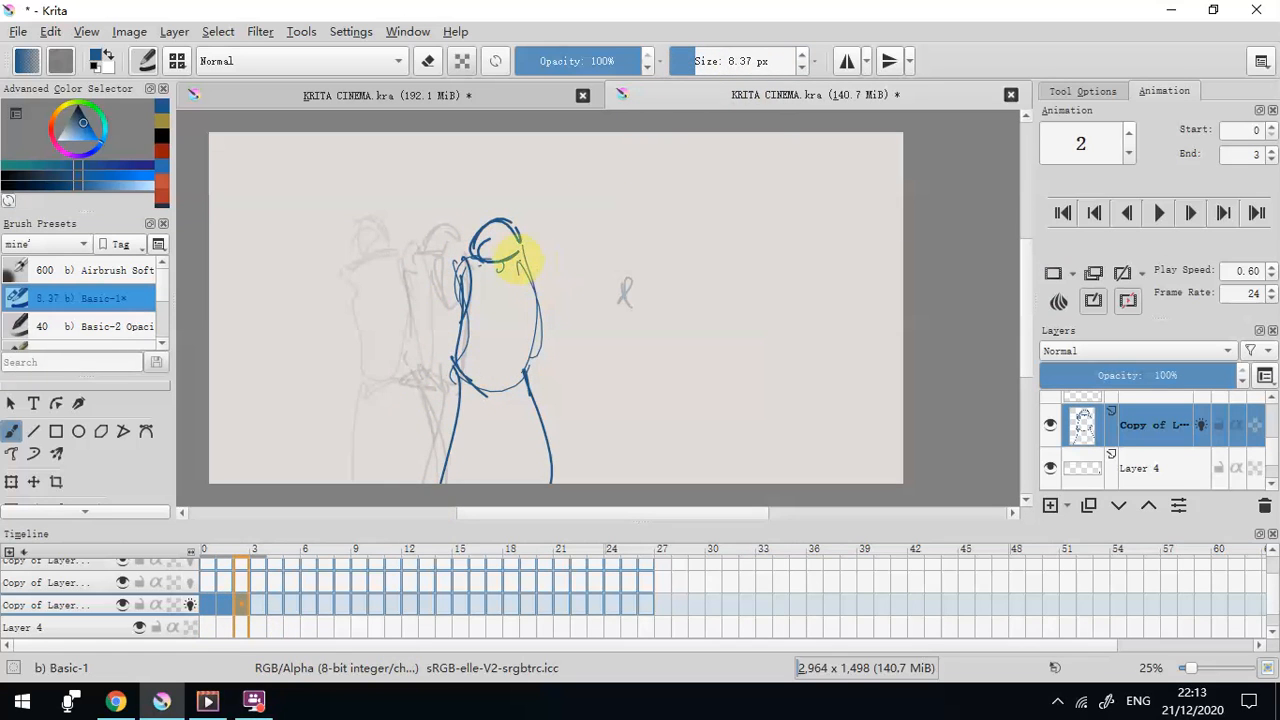
Draw the torso's right side line on frame 2 and shift the whole figure slightly to the left
drag(516, 264, 517, 375)
click(35, 482)
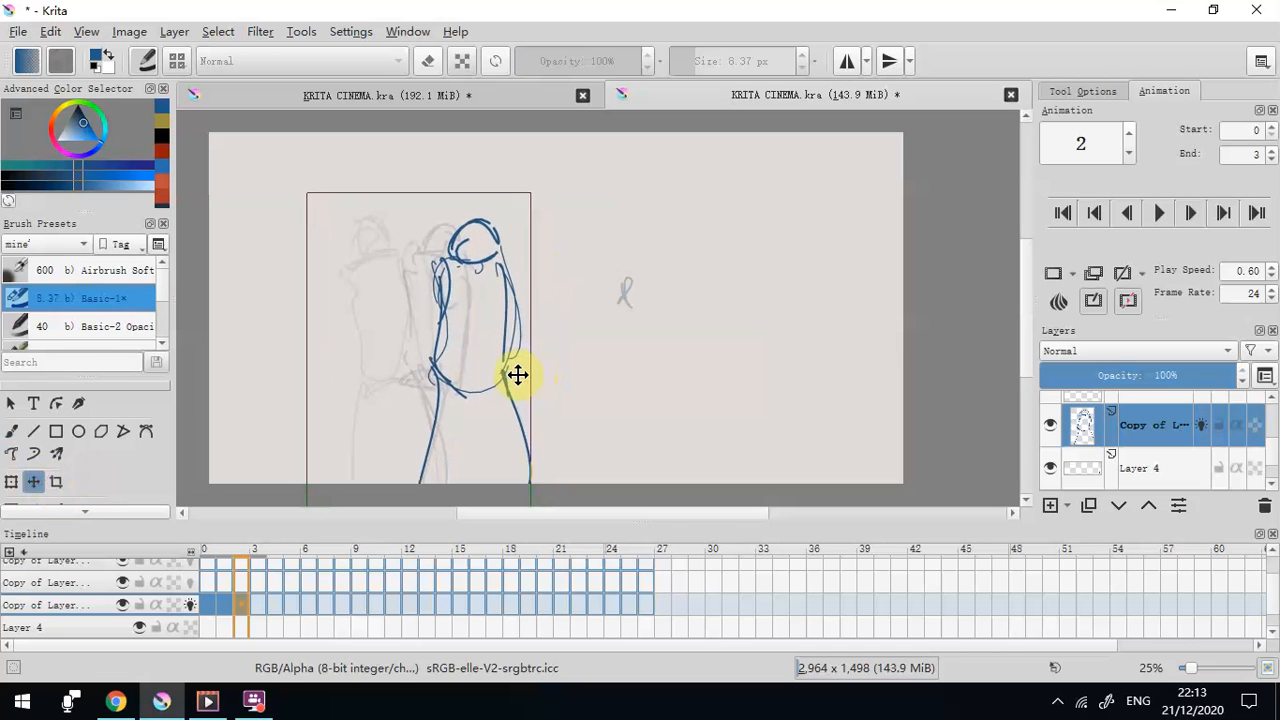
Sketch the blue head and torso outline of the figure on frame 3, erasing the overlapping lines
click(256, 605)
click(18, 436)
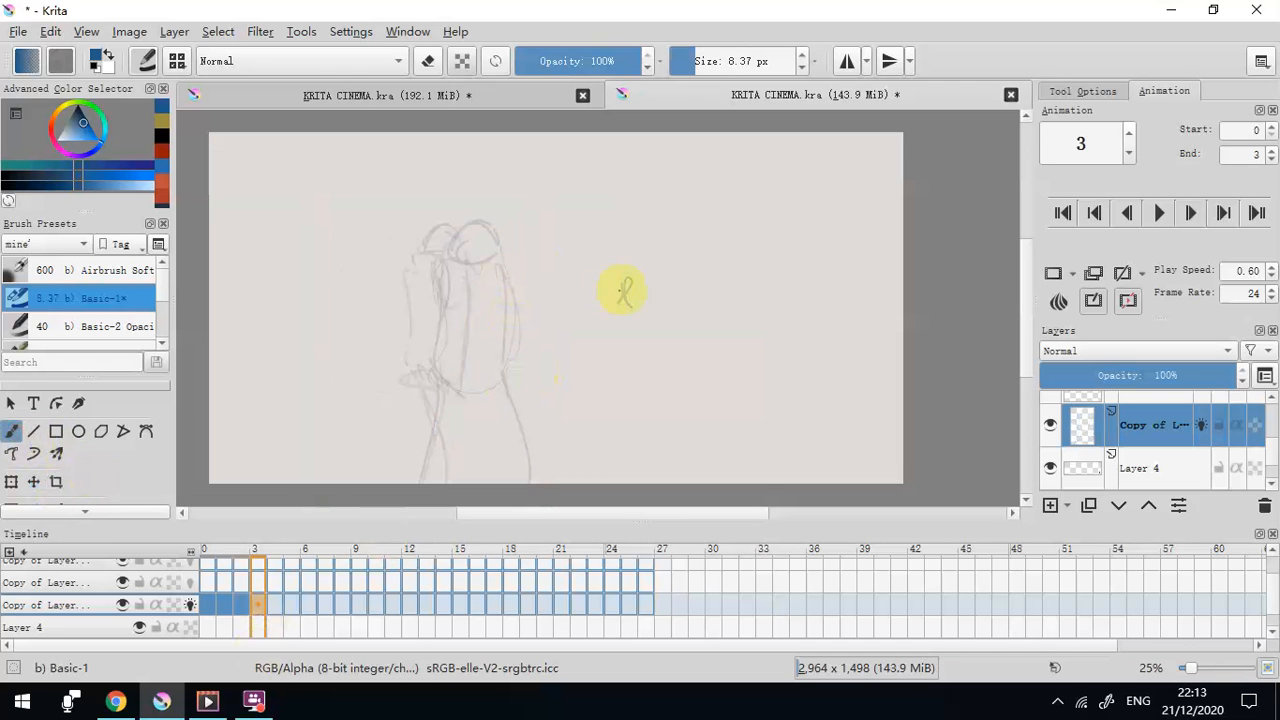
mouse_move(499, 266)
mouse_down()
mouse_move(486, 257)
mouse_move(451, 366)
mouse_move(531, 309)
mouse_move(528, 290)
mouse_up()
mouse_move(495, 262)
mouse_down()
mouse_move(497, 235)
mouse_move(523, 286)
mouse_move(518, 264)
mouse_move(503, 263)
mouse_up()
click(428, 61)
click(428, 61)
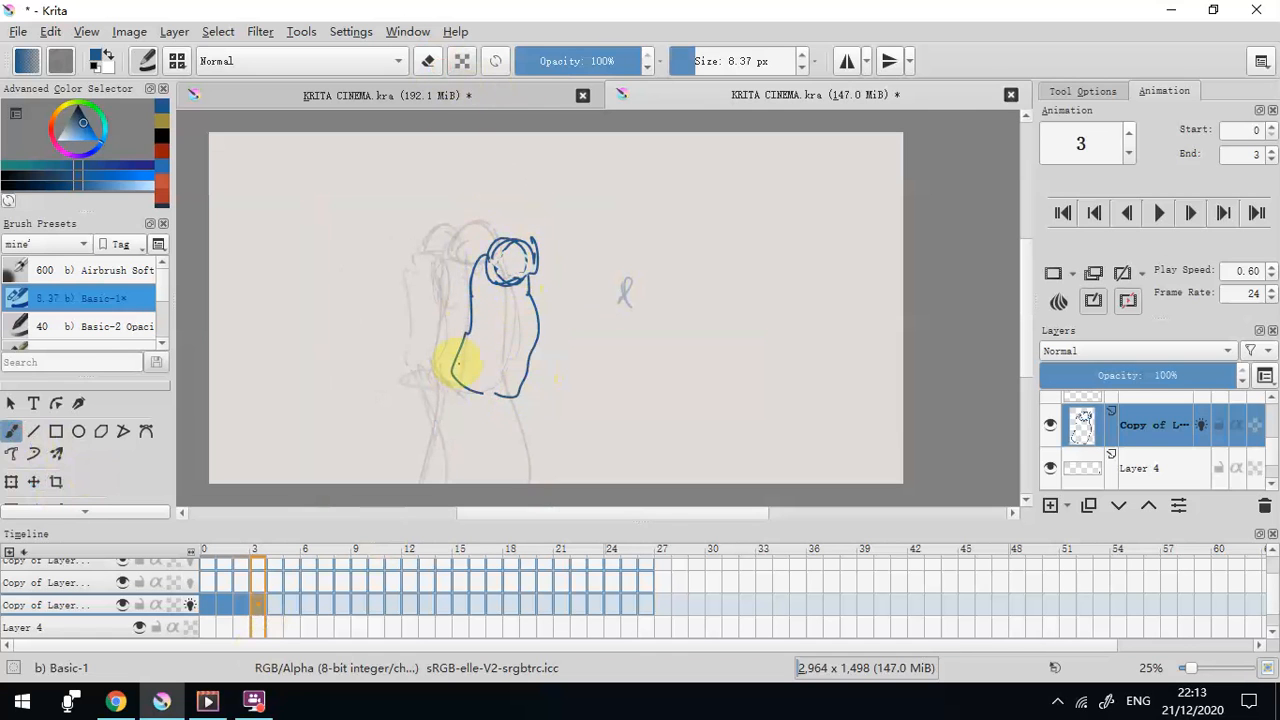
Complete the frame 3 figure with a curved waist, two spread legs and a shoulder line, erasing the overlaps at the waist
mouse_move(449, 373)
mouse_down()
mouse_move(518, 389)
mouse_move(509, 403)
mouse_up()
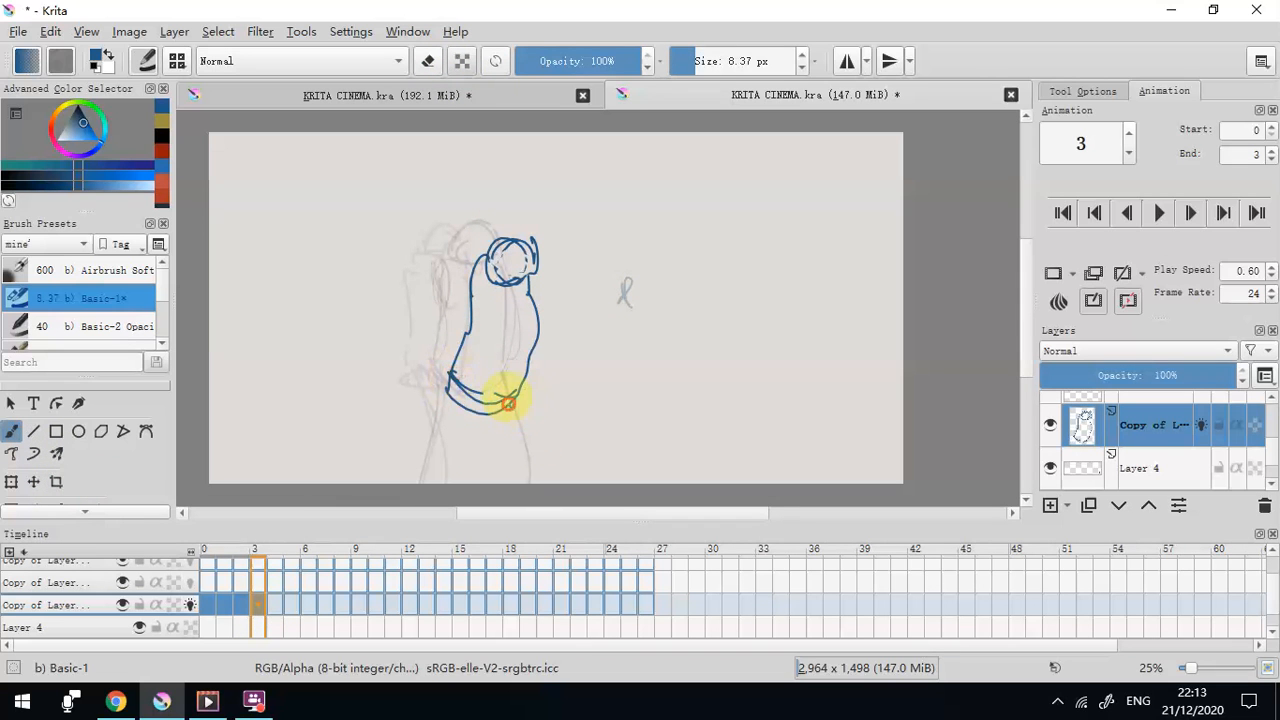
click(428, 61)
click(428, 61)
drag(515, 408, 548, 483)
drag(447, 395, 420, 483)
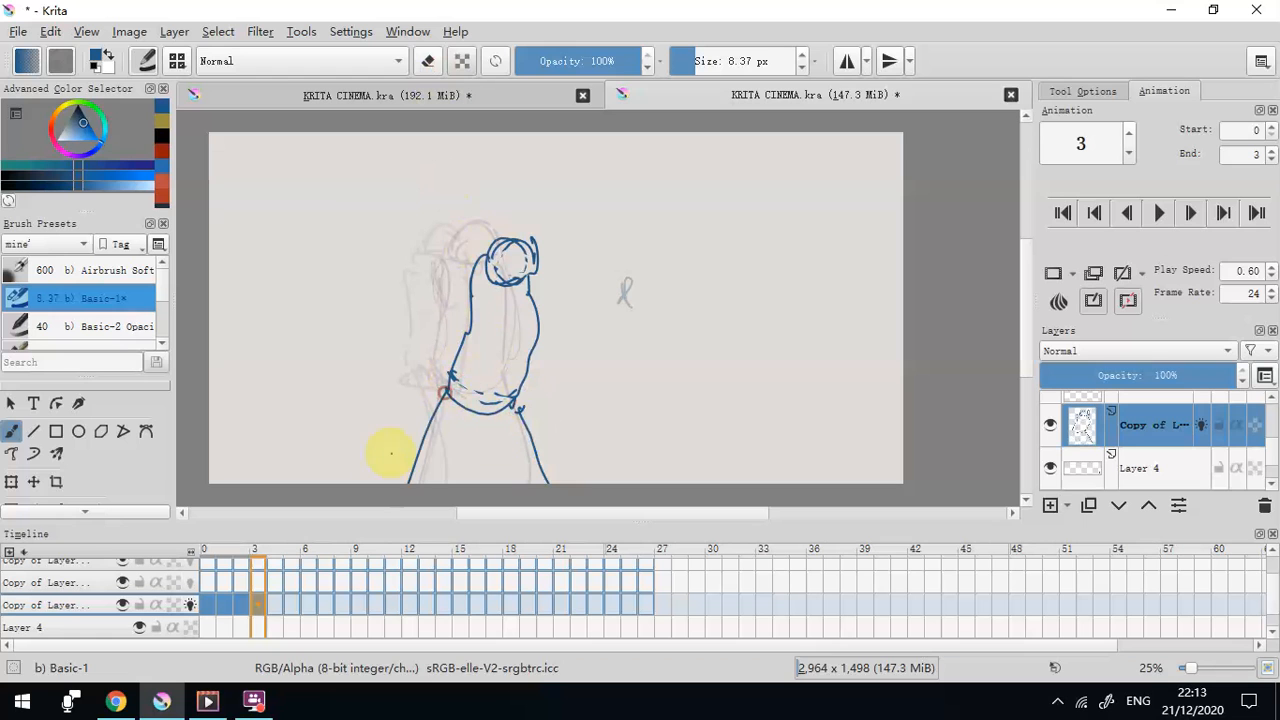
drag(471, 305, 473, 258)
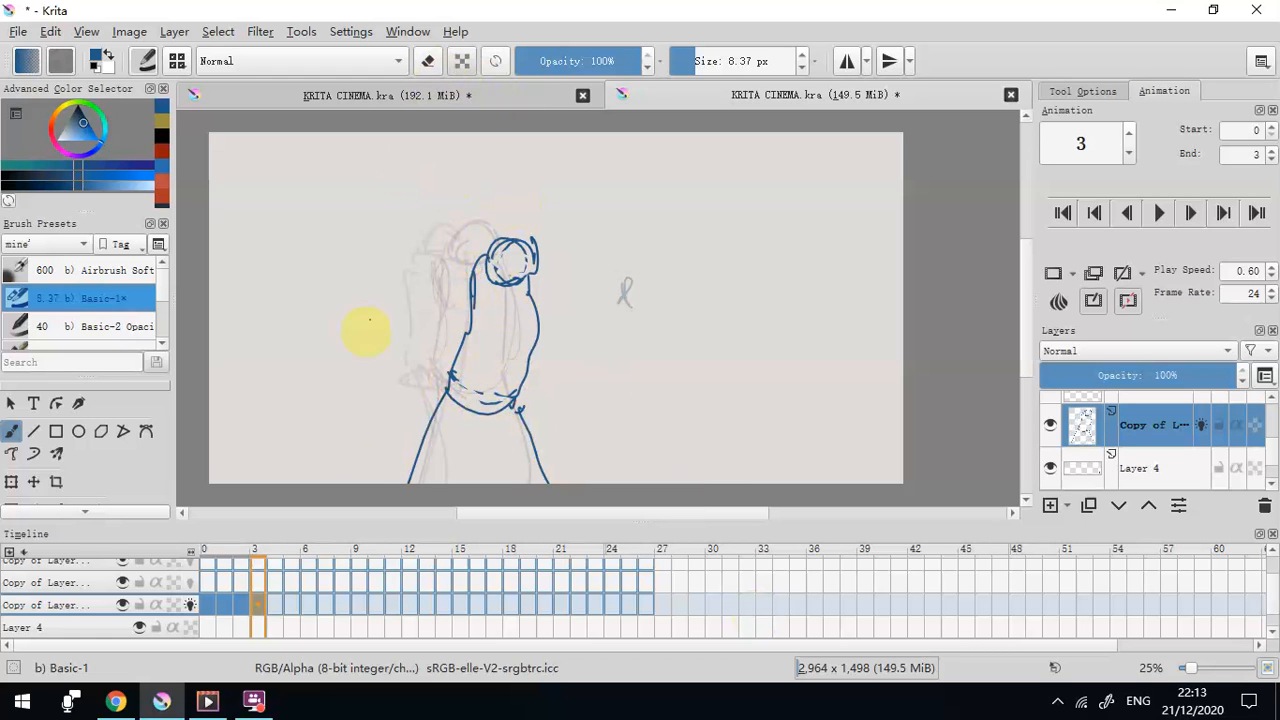
On frame 0, erase part of the torso's right side and redraw it with shoulder, waist and long inner torso lines
click(207, 610)
click(430, 61)
drag(416, 312, 411, 338)
click(429, 62)
mouse_move(405, 258)
mouse_down()
mouse_move(421, 289)
mouse_move(423, 271)
mouse_up()
drag(416, 374, 408, 374)
drag(364, 258, 379, 380)
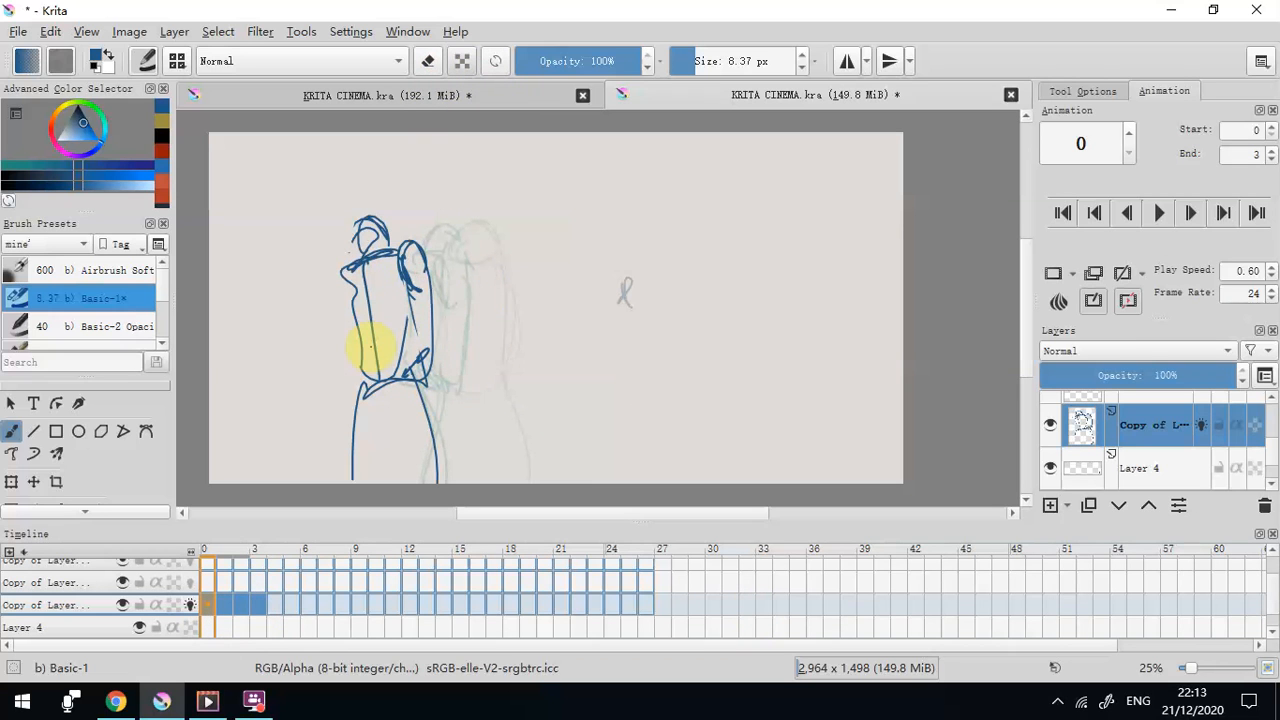
Draw the figure's right arm down past the waist on frame 0 and clean its shoulder with the eraser at 33.80 px
drag(402, 268, 437, 356)
drag(426, 250, 453, 391)
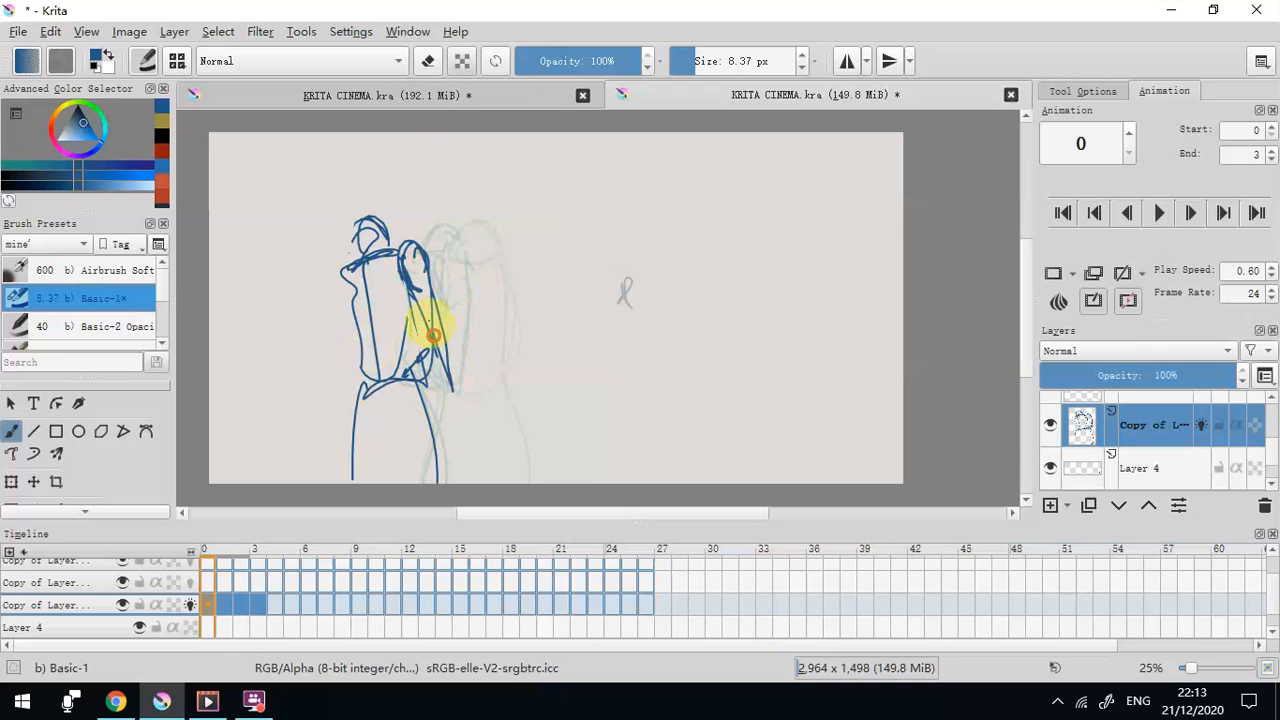
click(432, 59)
click(710, 59)
mouse_move(409, 266)
mouse_down()
mouse_move(433, 330)
mouse_move(403, 238)
mouse_up()
click(428, 61)
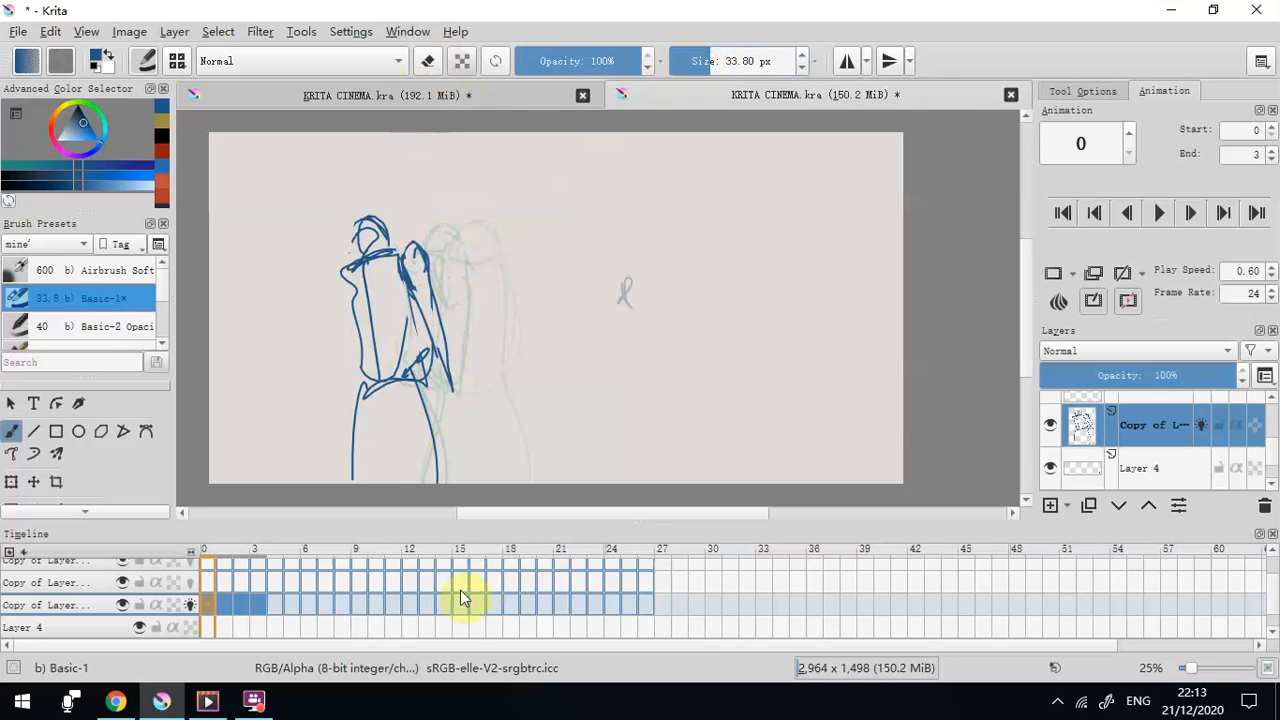
Set the brush size to 6.65 px and touch up the left shoulder line on frame 0
click(428, 70)
click(693, 63)
drag(366, 262, 342, 271)
click(435, 61)
click(367, 209)
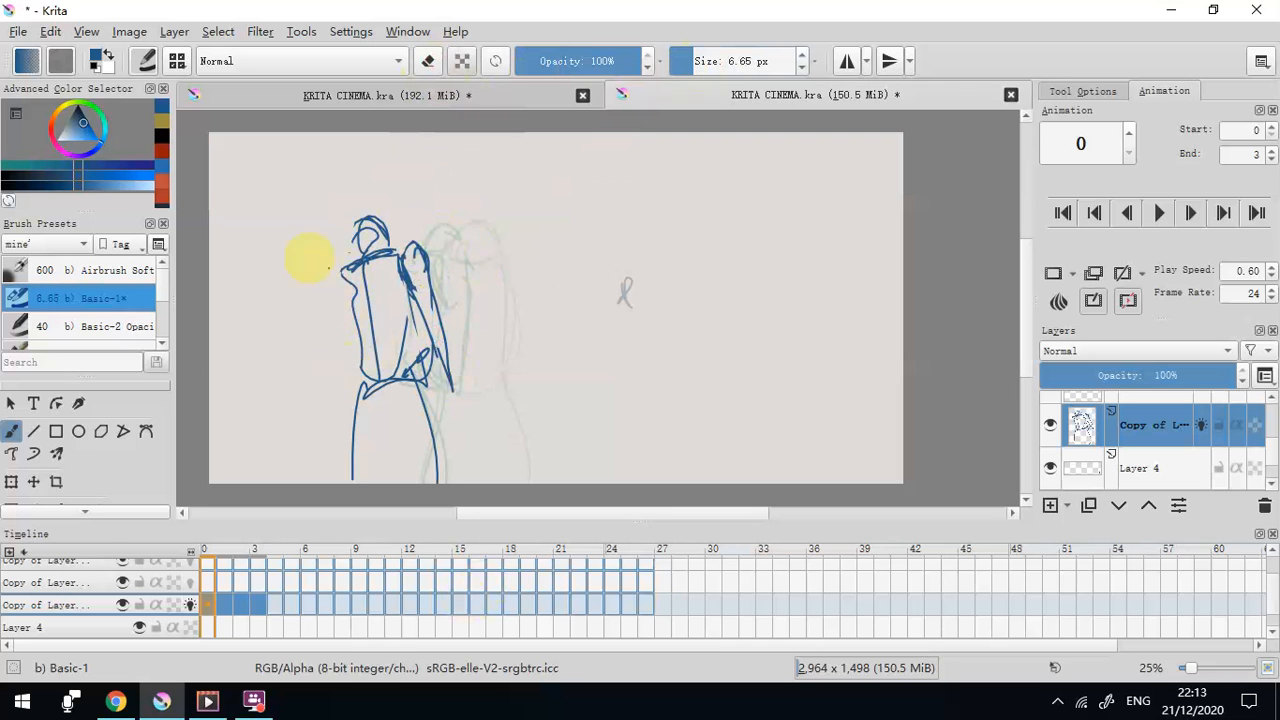
Draw a long hanging arm on the figure in each of frames 1, 2 and 3
click(222, 606)
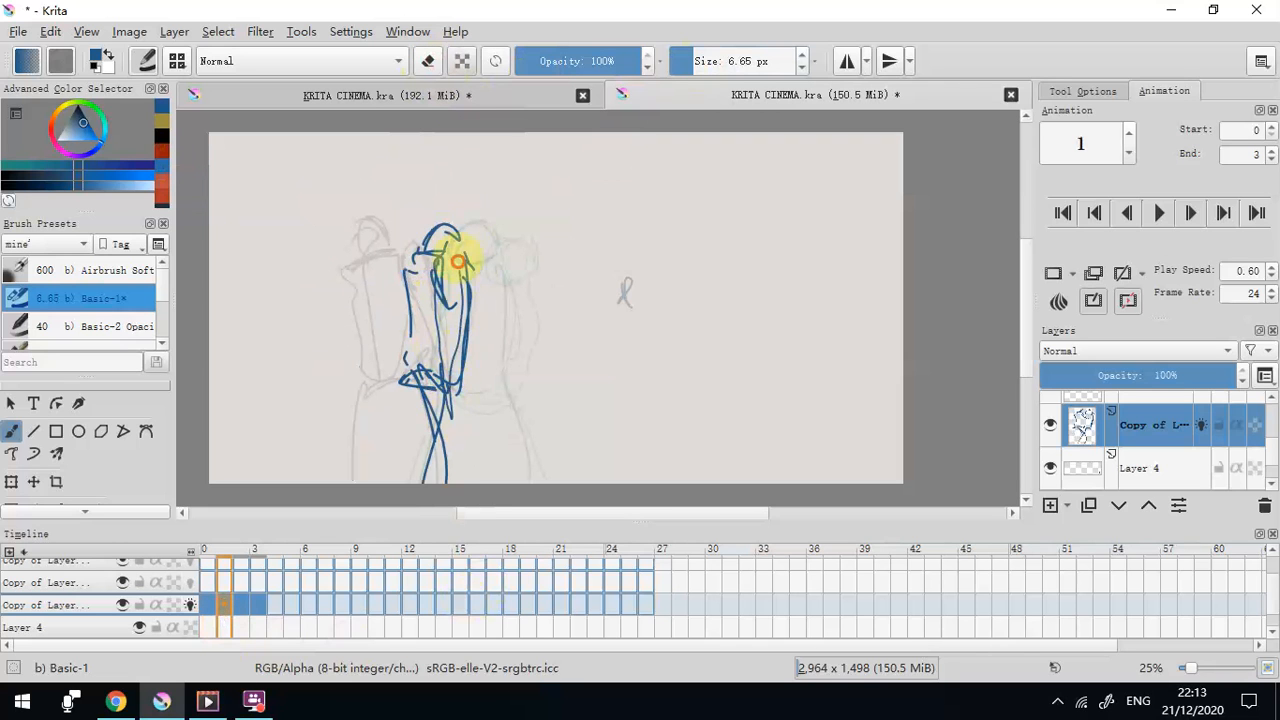
click(244, 604)
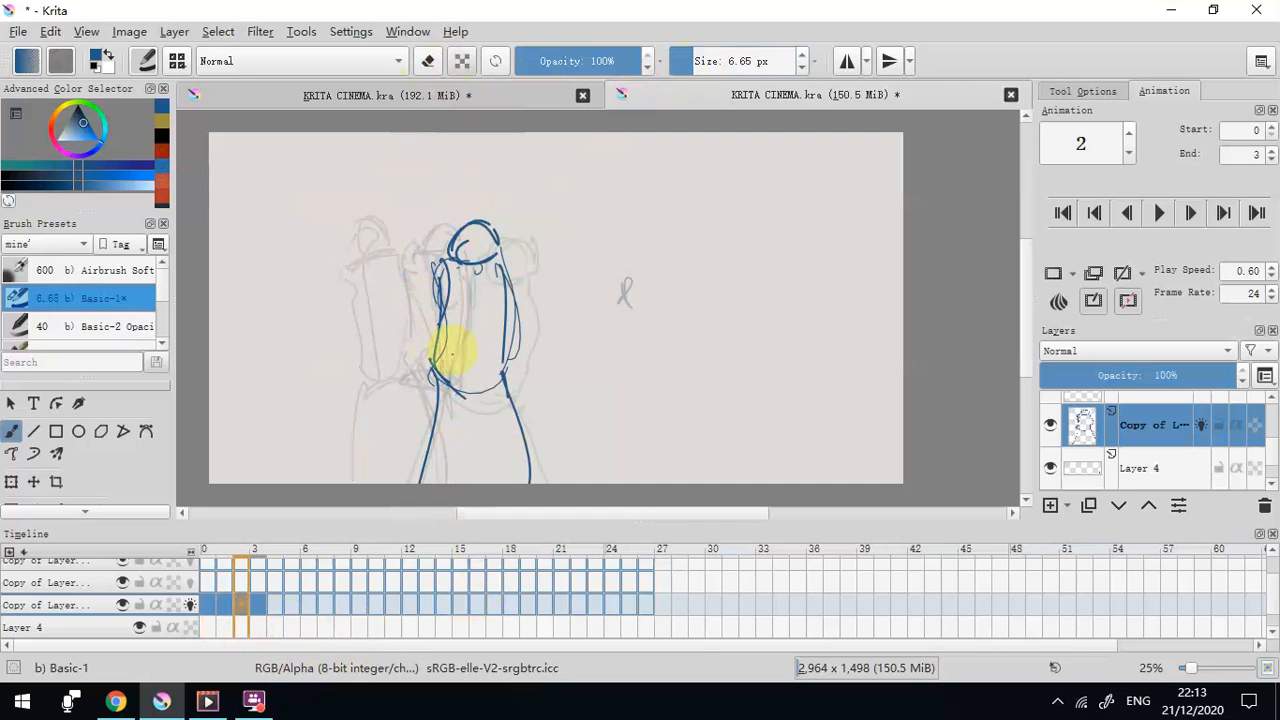
drag(422, 384, 448, 272)
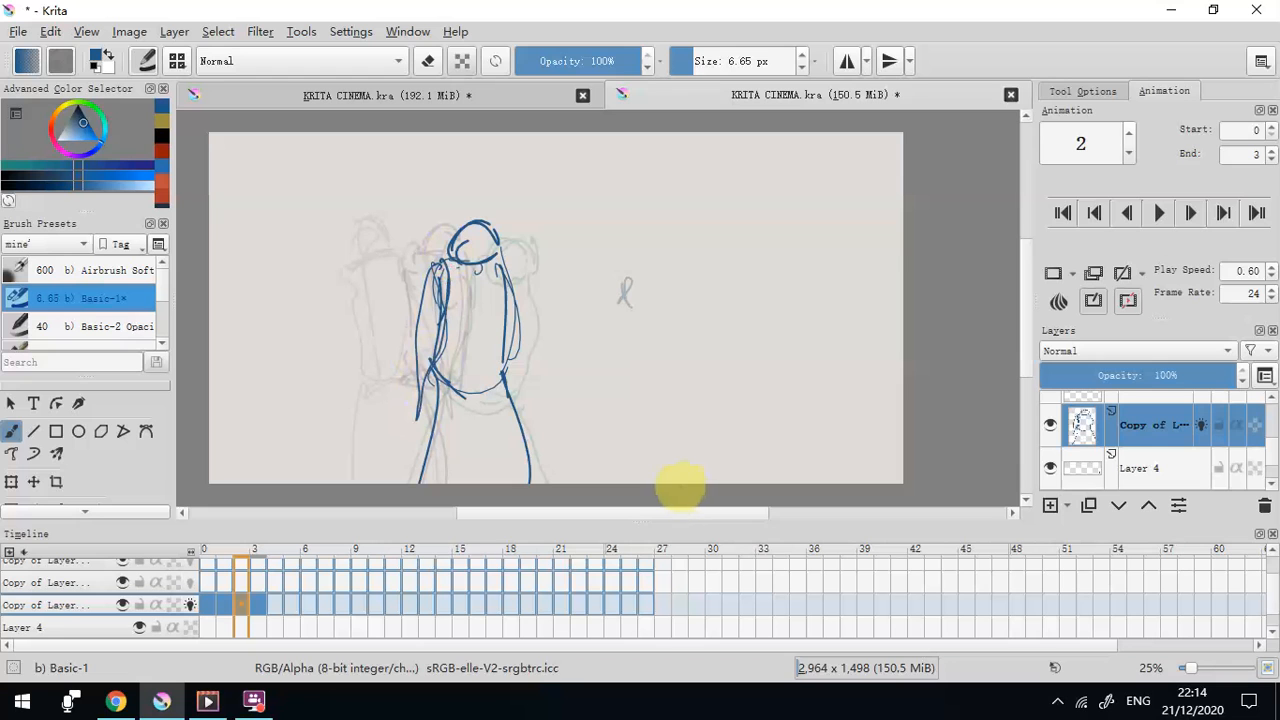
click(257, 604)
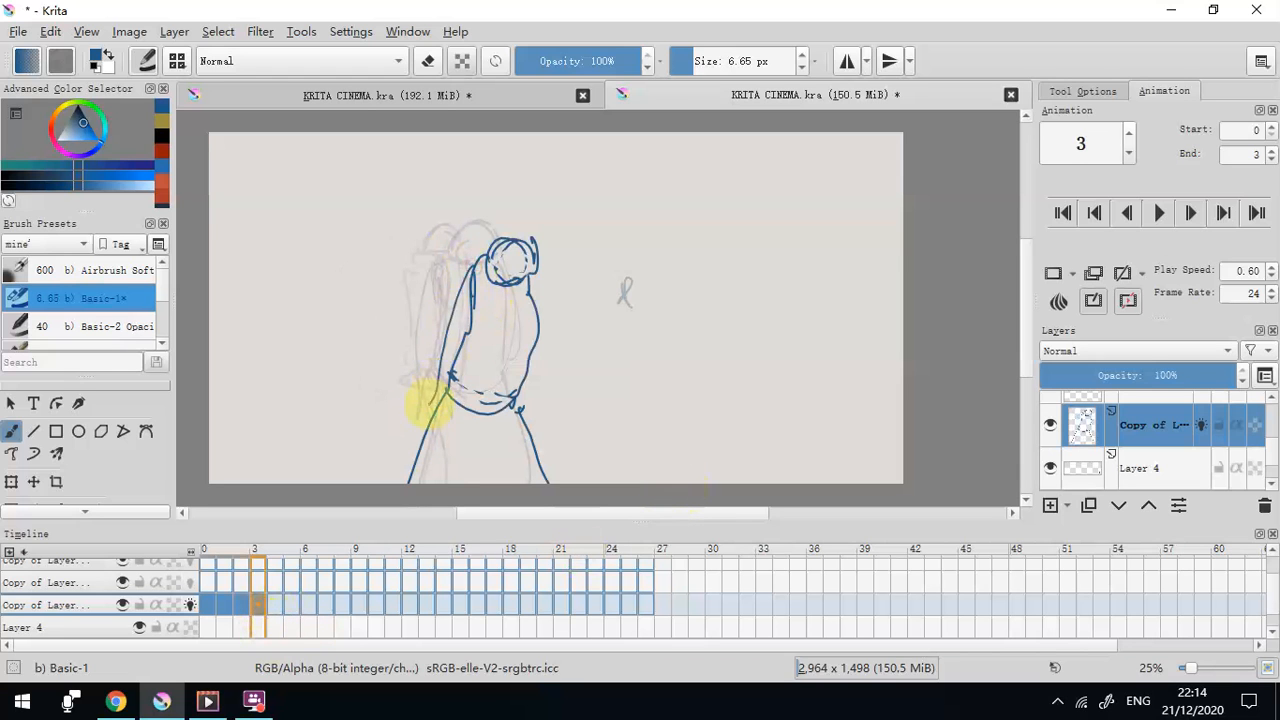
Step through frames 0 to 4 repeatedly to examine how the figure's pose moves
click(273, 605)
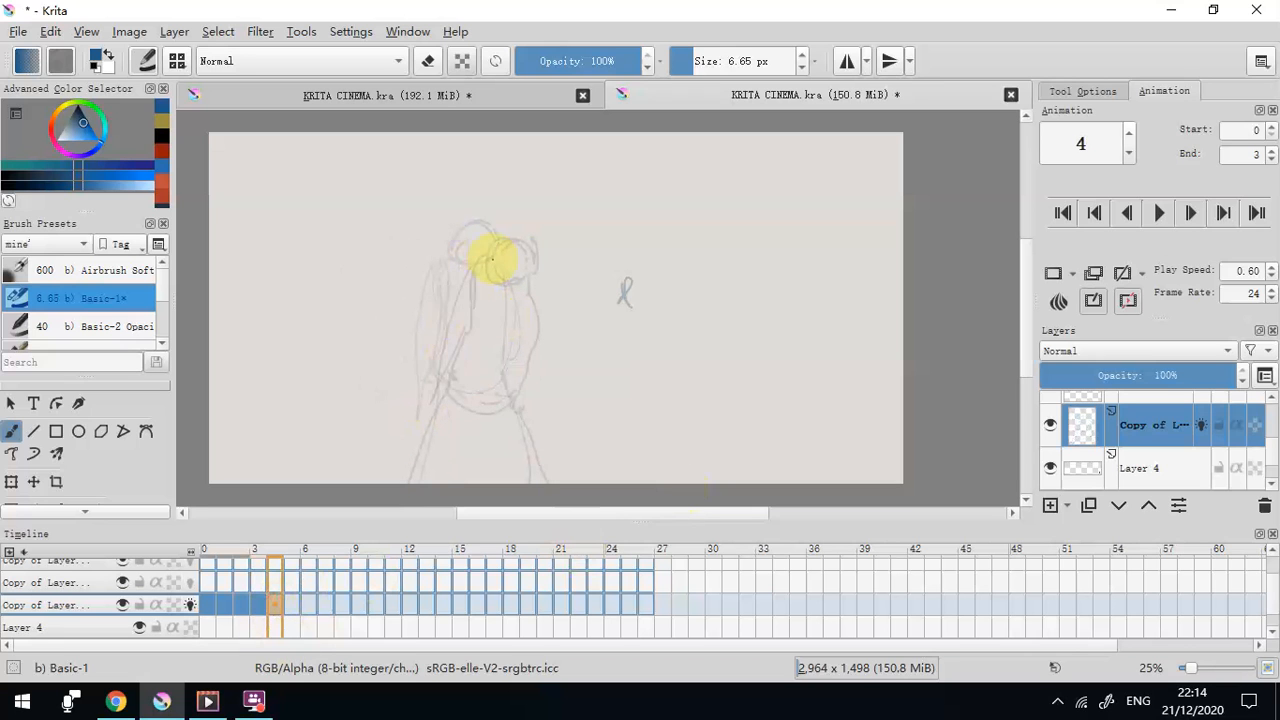
click(258, 604)
click(240, 605)
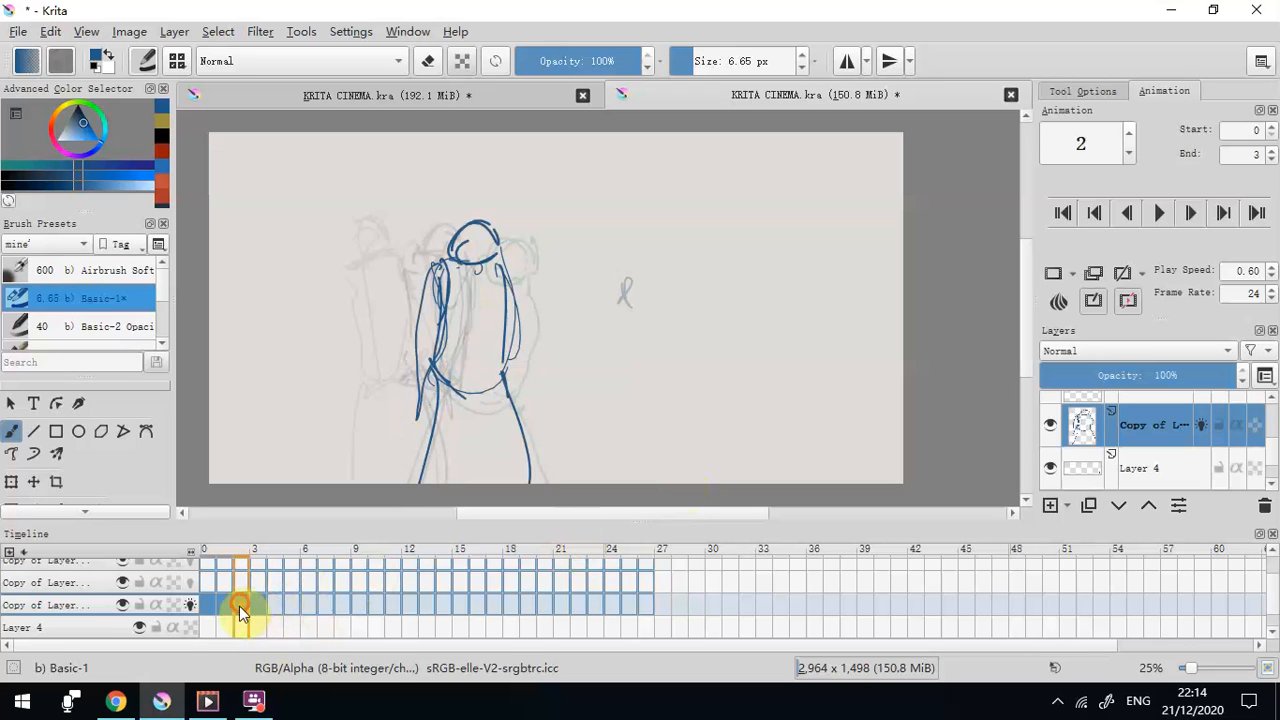
click(260, 604)
click(204, 605)
click(222, 605)
click(240, 606)
click(254, 607)
click(206, 605)
click(220, 605)
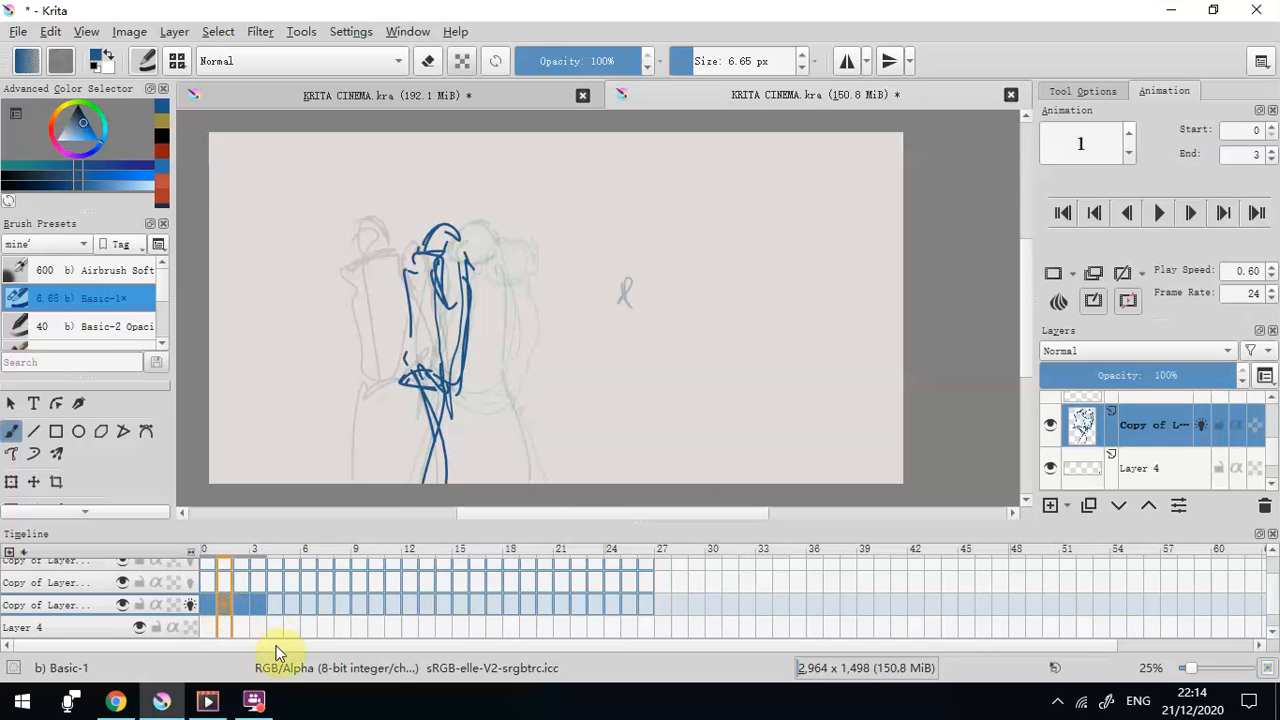
click(245, 606)
click(259, 606)
click(230, 609)
click(247, 606)
click(259, 605)
Draw an olive centre line down the torso on frames 2 and 3
click(243, 610)
click(164, 120)
drag(475, 271, 467, 391)
click(257, 607)
drag(494, 286, 482, 385)
Check frames 0 to 3 in sequence and erase the excess of the olive centre line on frame 3
click(212, 604)
click(226, 604)
click(242, 604)
click(259, 606)
key(e)
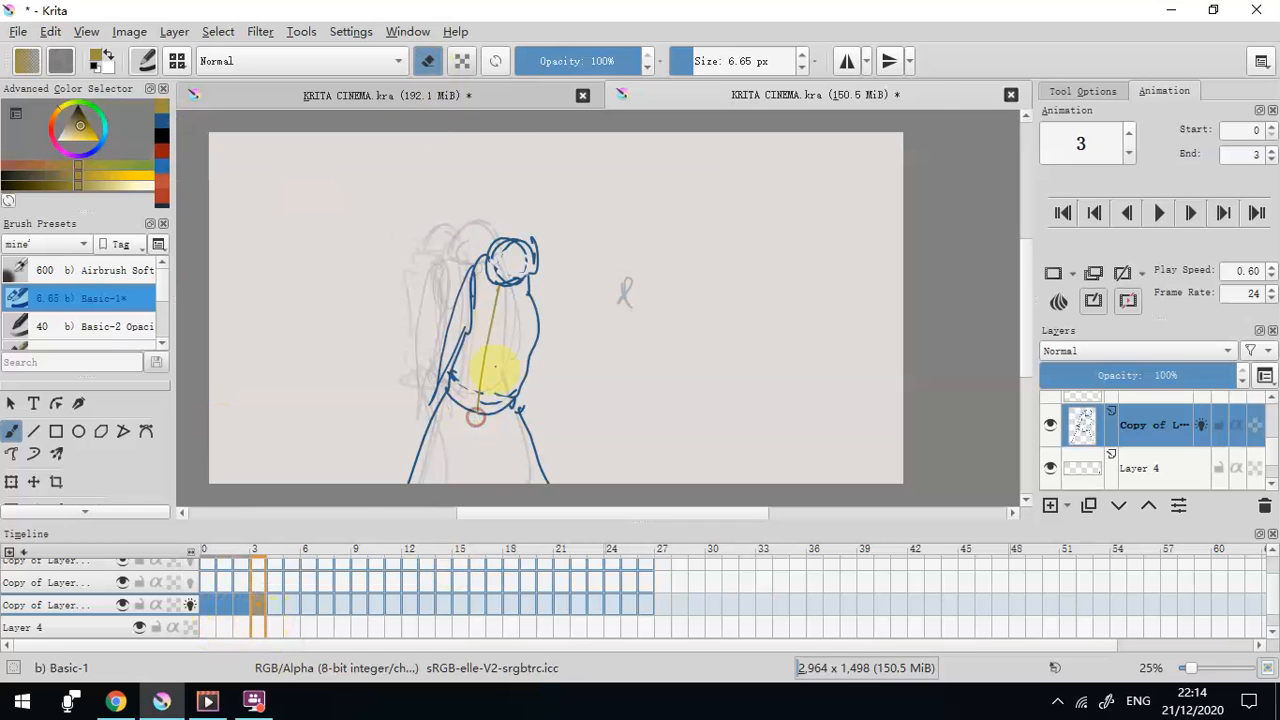
Set the brush colour to black using the recent colours
click(162, 148)
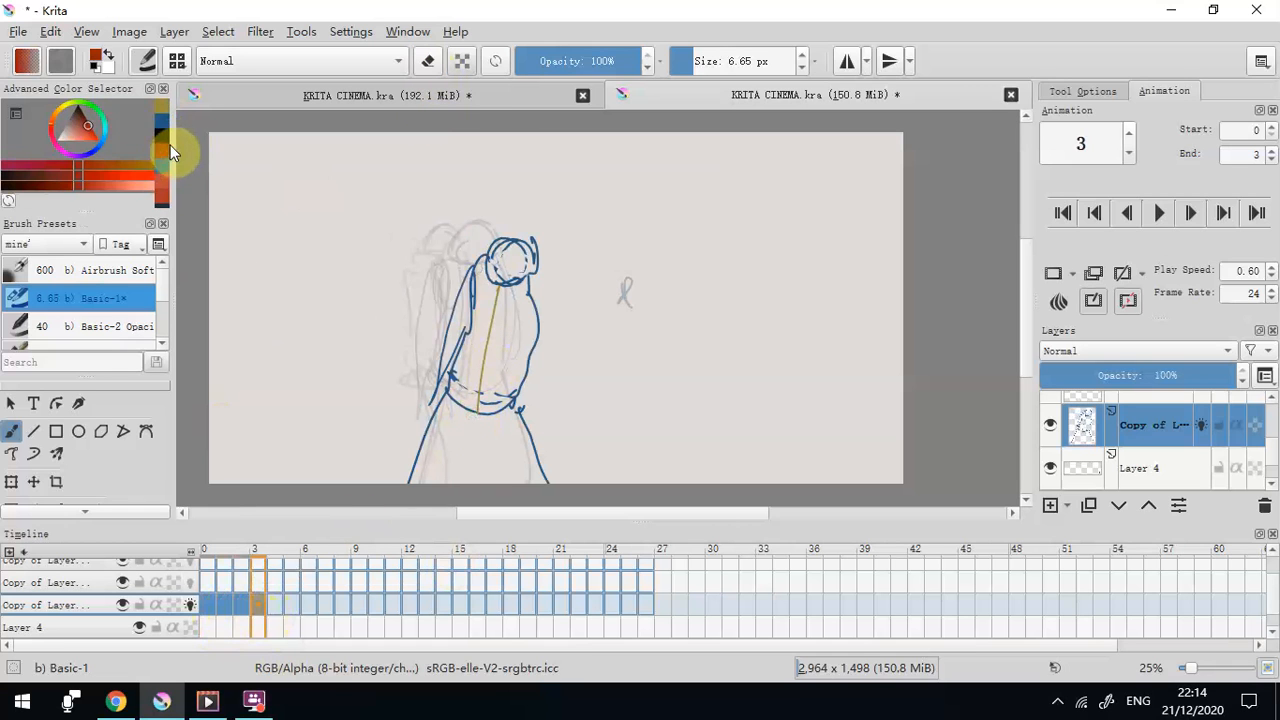
click(162, 137)
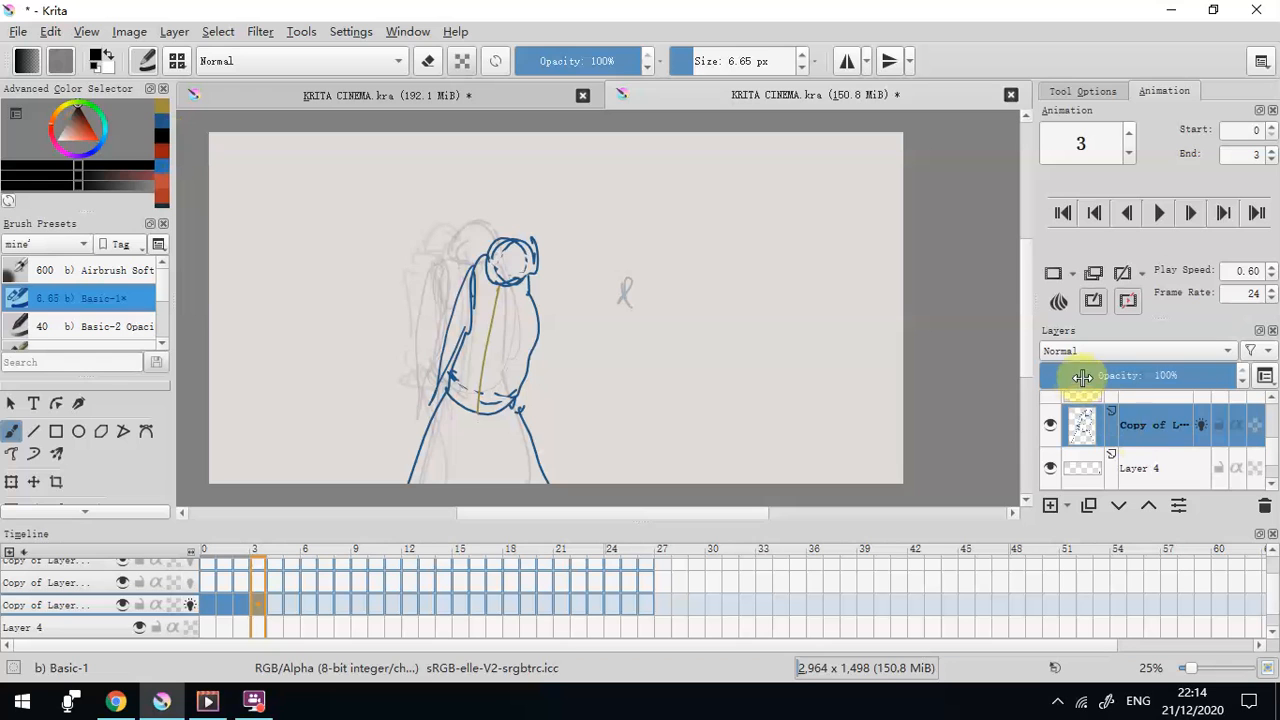
Disable onion skinning on the blue sketch layer and lower the layer's opacity to 20%
click(191, 603)
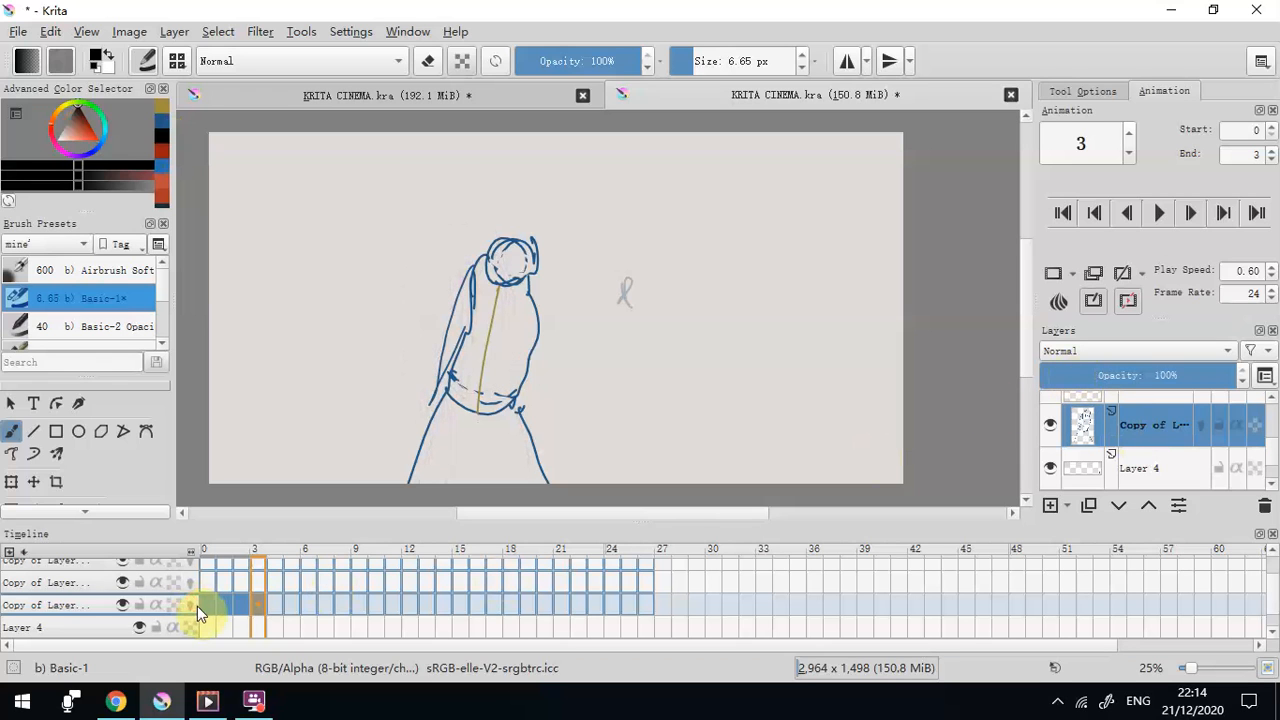
click(1066, 373)
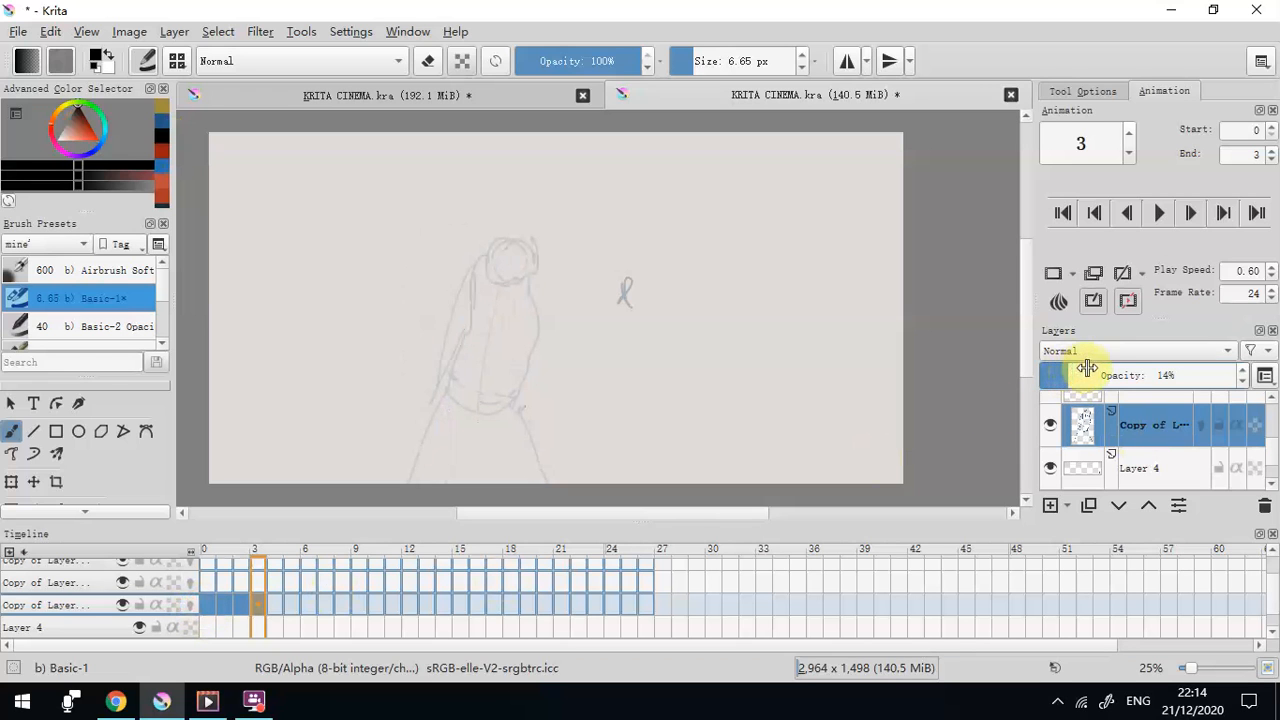
click(1078, 373)
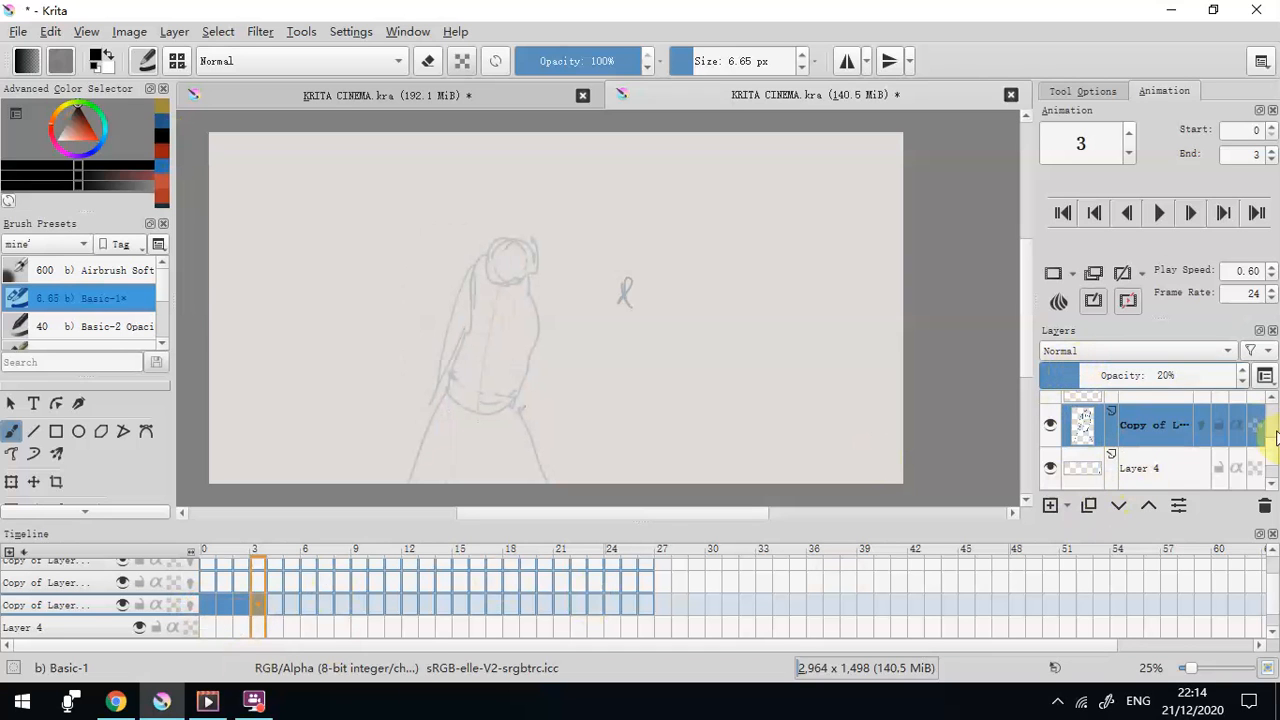
On the layer above the faded sketch, draw the figure's left arm in black on frame 0
scroll(1240, 440, up, 1)
click(1160, 428)
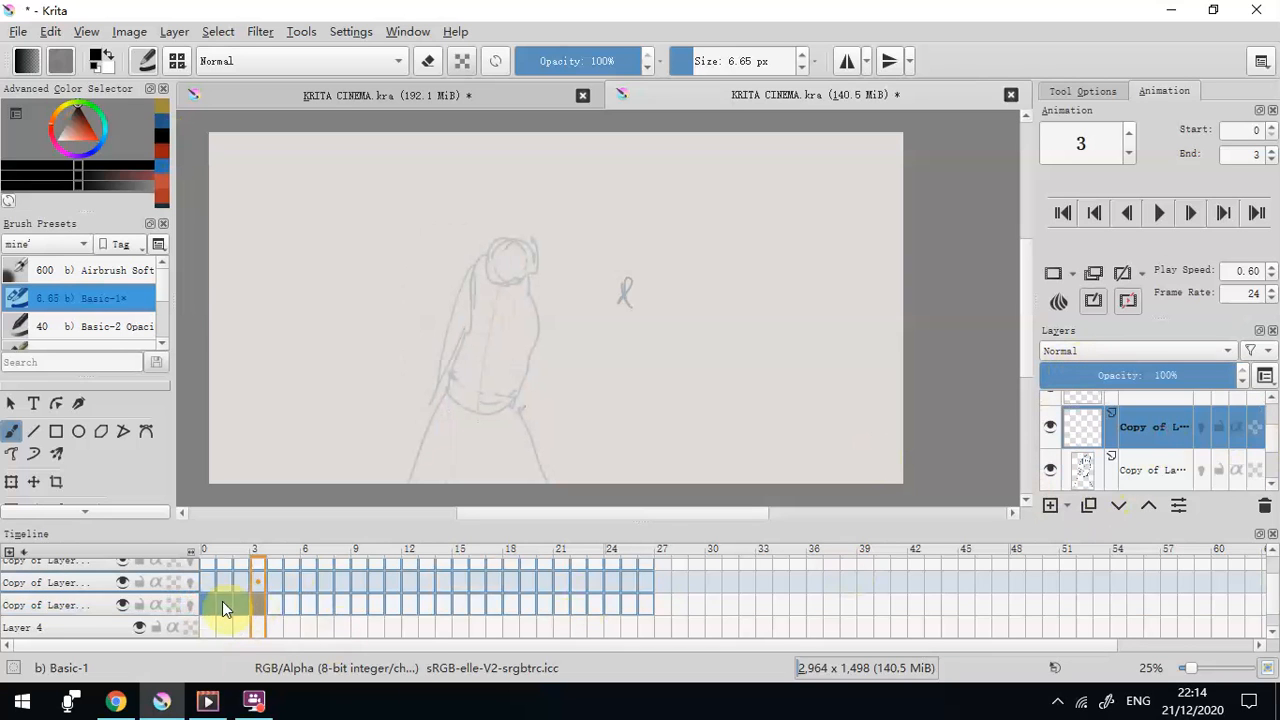
click(208, 604)
click(224, 605)
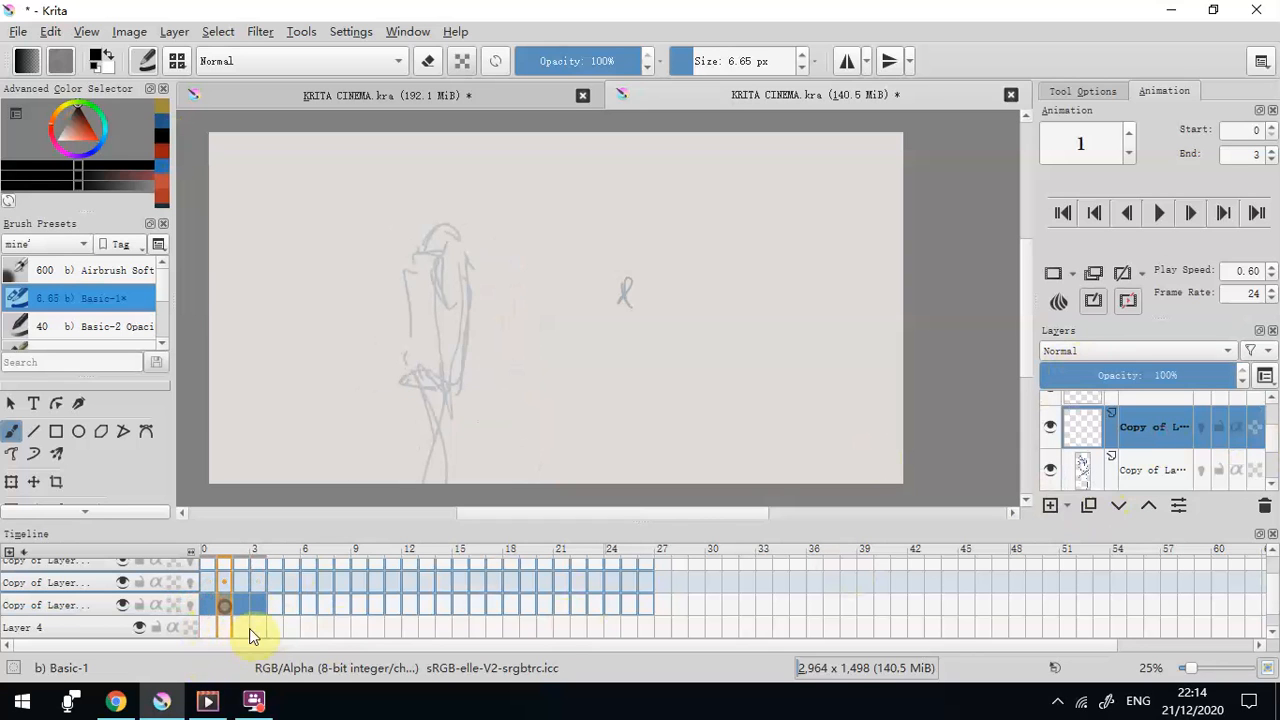
click(242, 604)
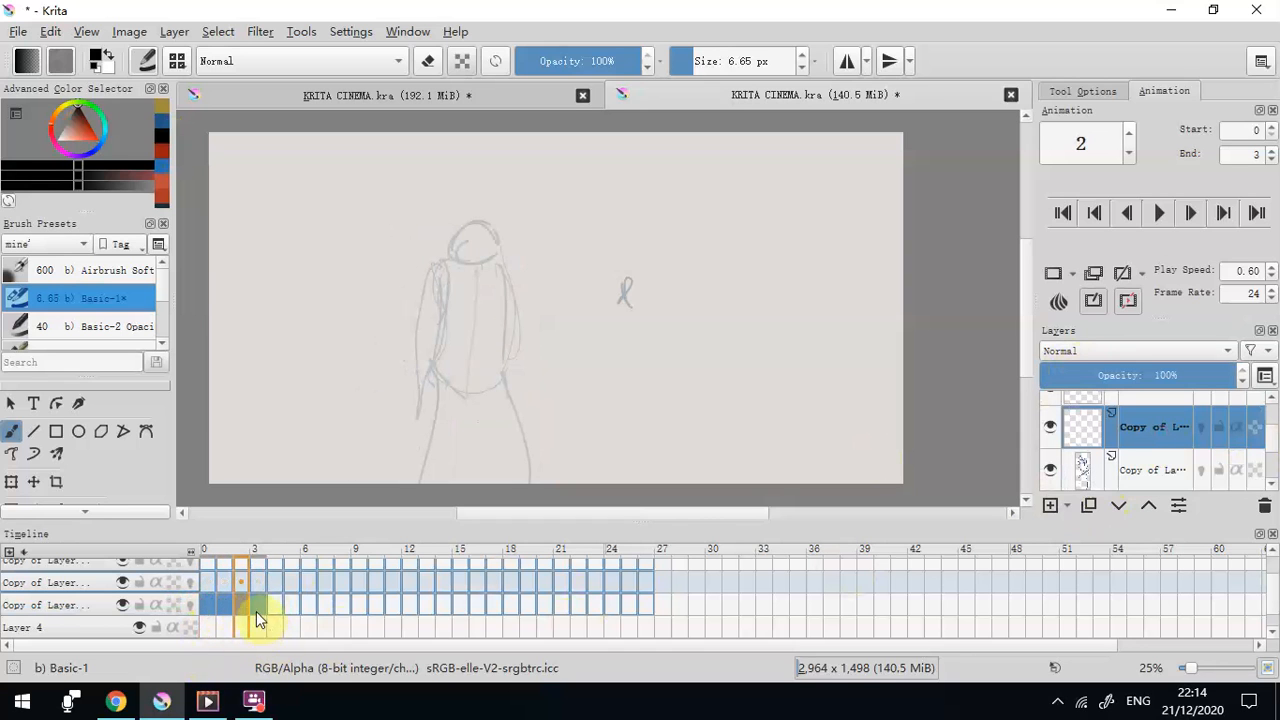
click(208, 604)
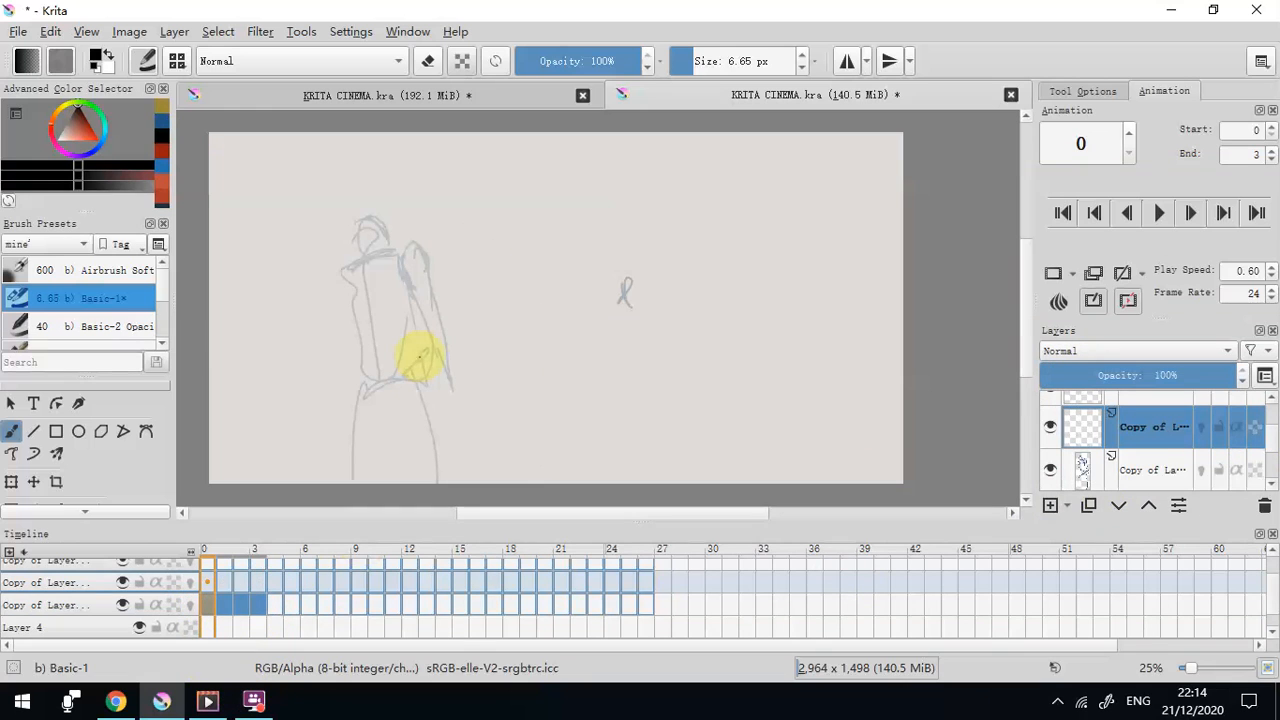
mouse_move(345, 278)
mouse_down()
mouse_move(341, 336)
mouse_move(354, 317)
mouse_up()
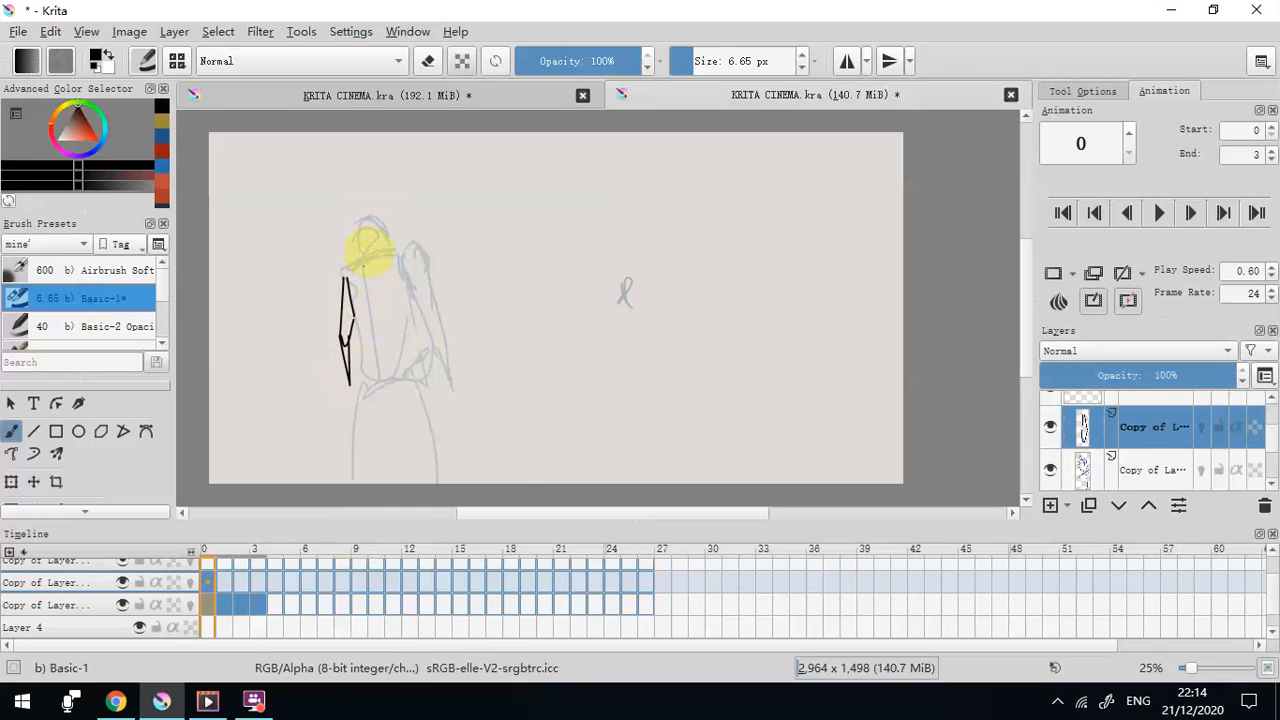
Draw the bent elbow of the left arm in black on frame 1
click(228, 597)
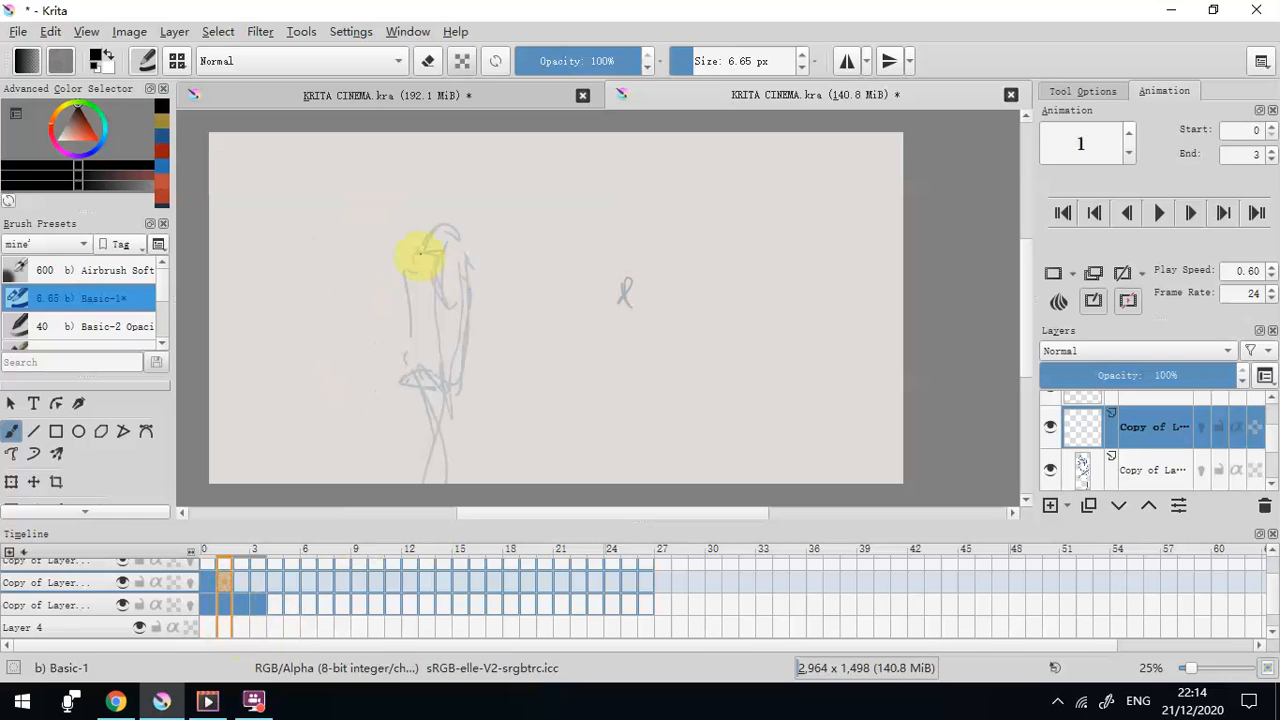
drag(405, 295, 407, 325)
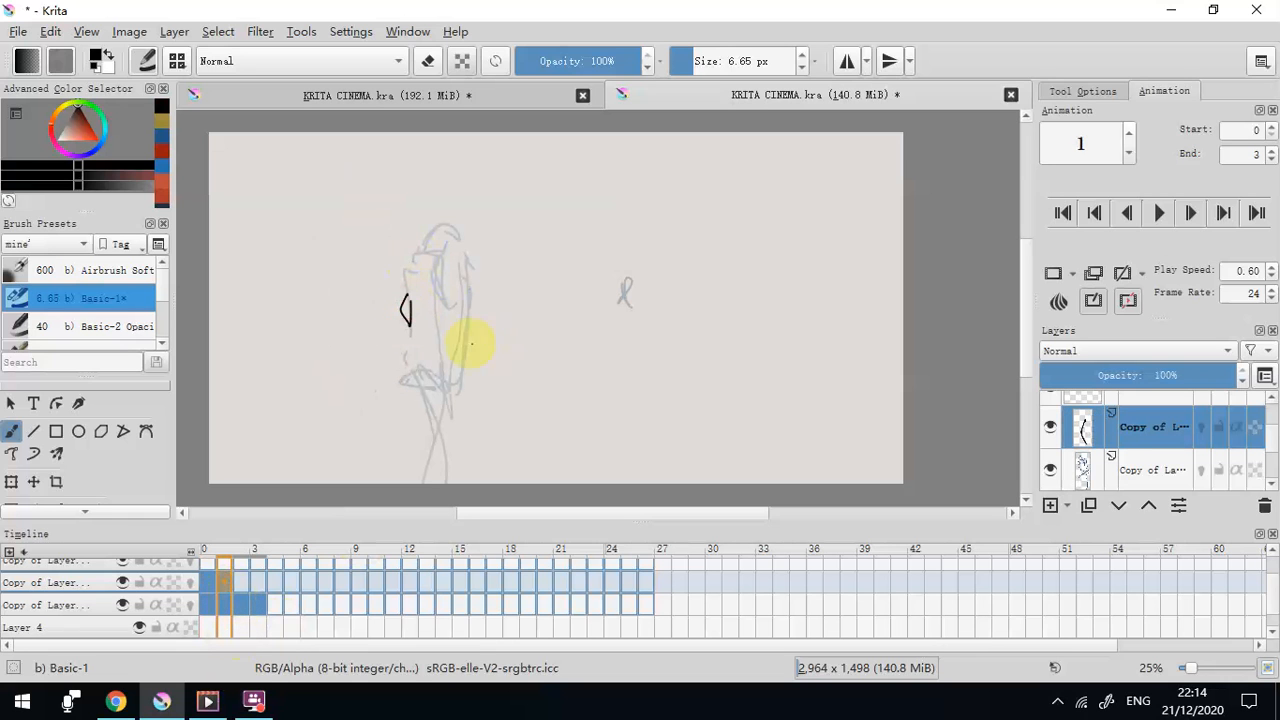
Try to sketch an outstretched right arm in black on frame 2, undoing each attempt
click(239, 582)
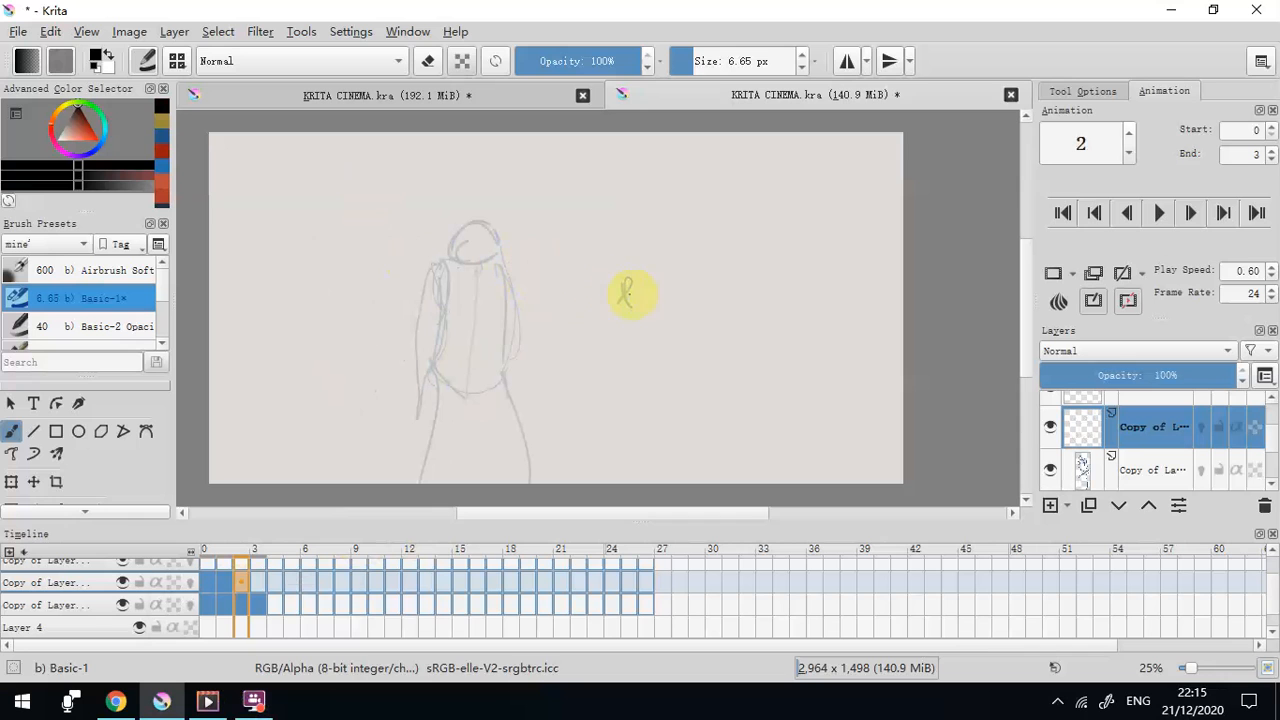
mouse_move(510, 268)
mouse_down()
mouse_move(512, 298)
mouse_move(570, 285)
mouse_up()
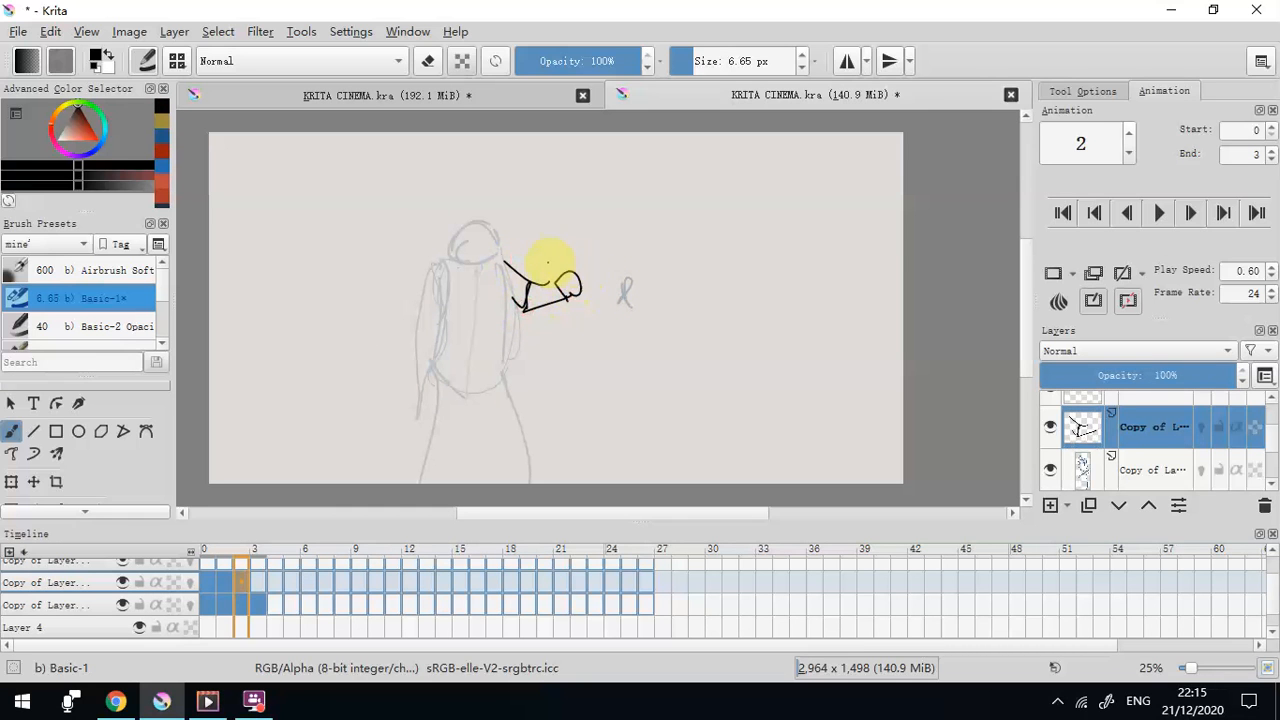
key(ctrl+z)
key(ctrl+z)
key(ctrl+z)
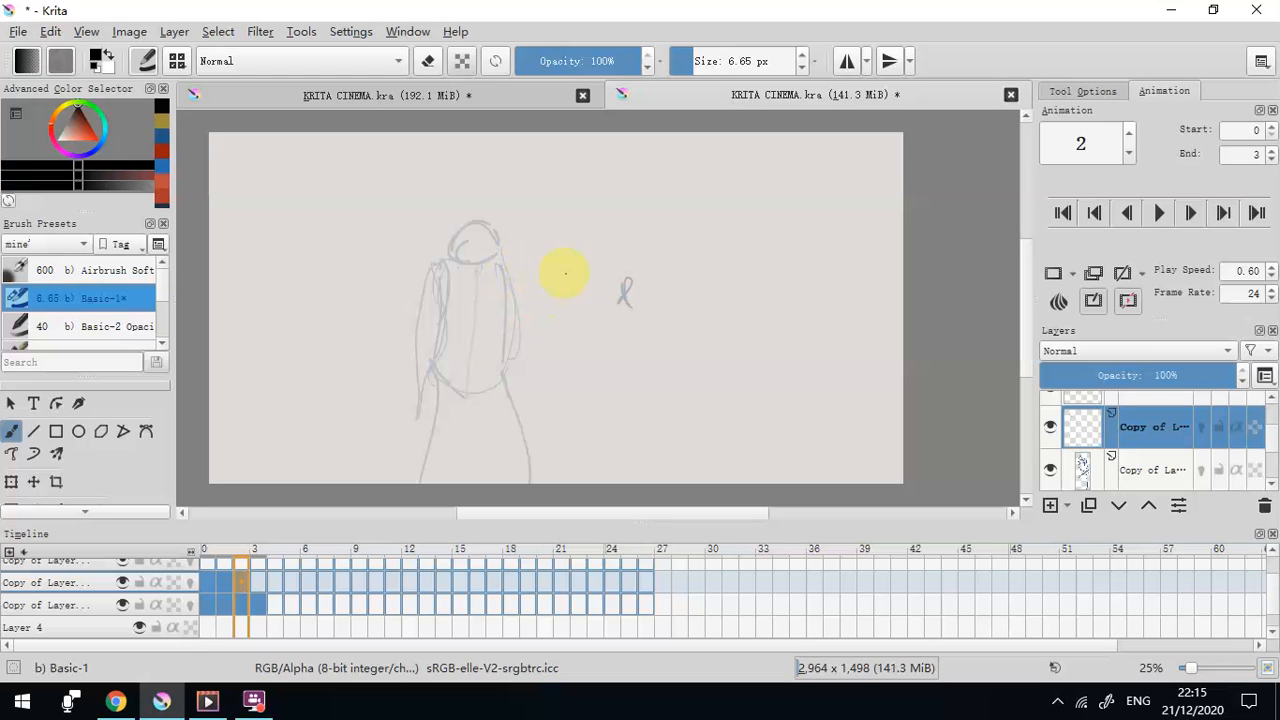
drag(520, 262, 543, 287)
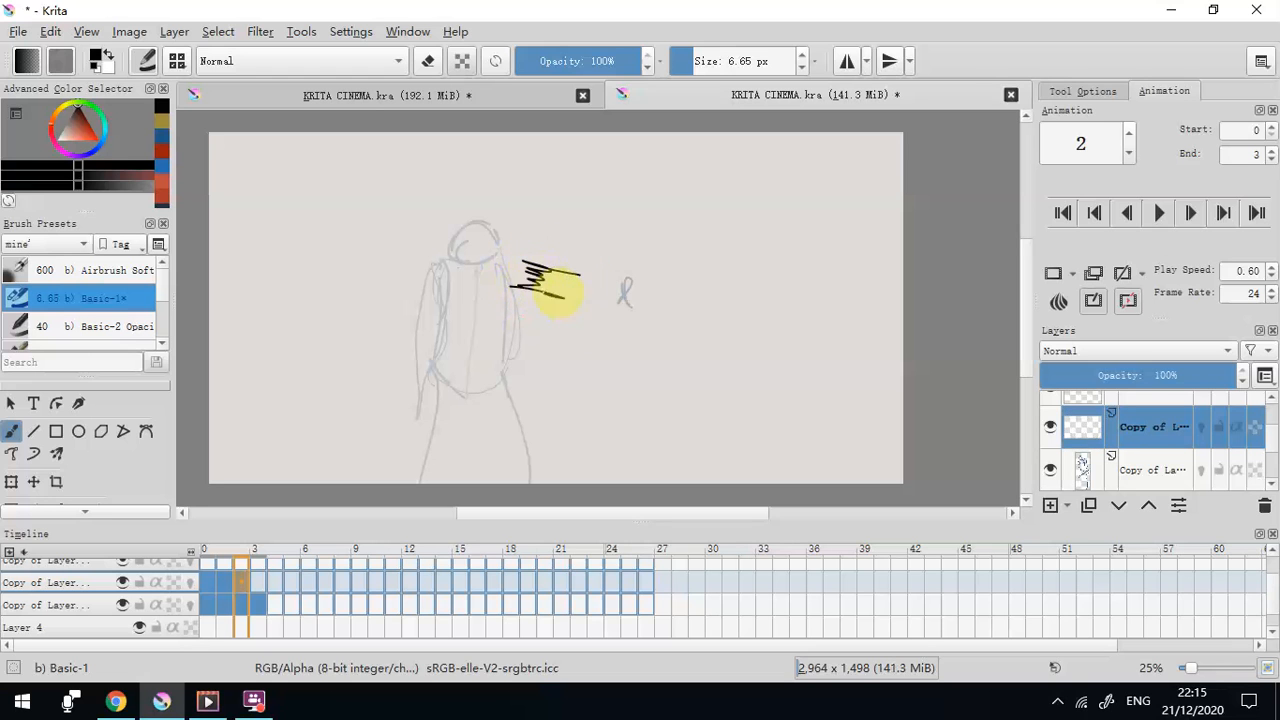
key(ctrl+z)
key(ctrl+z)
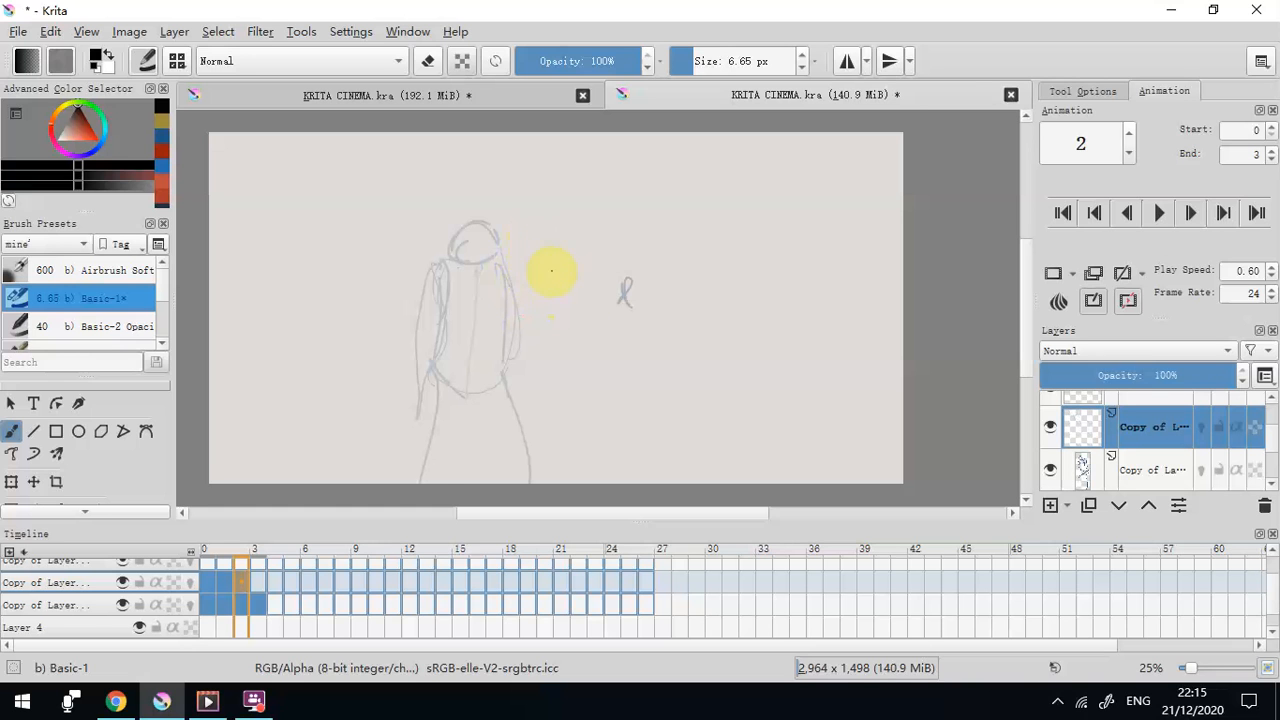
Draw the outstretched right arm in black on frame 2 with zigzag strokes running away from the shoulder
key(Left)
click(46, 31)
click(60, 52)
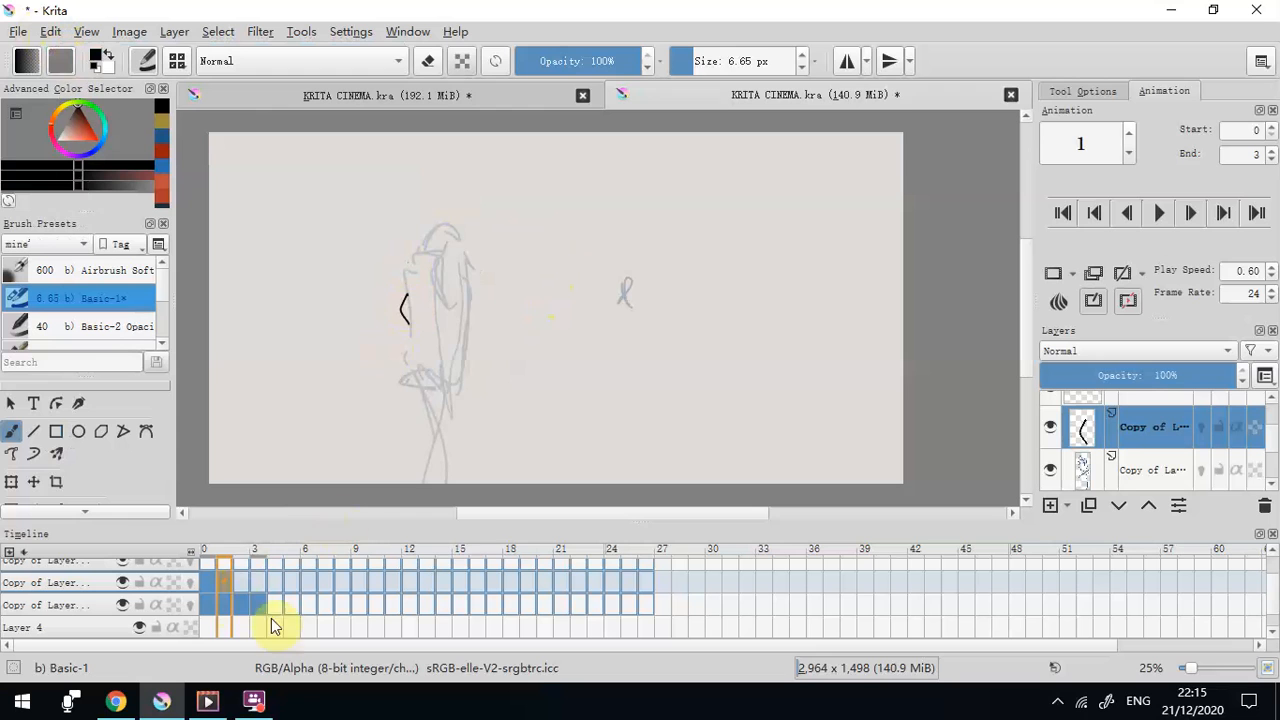
click(237, 580)
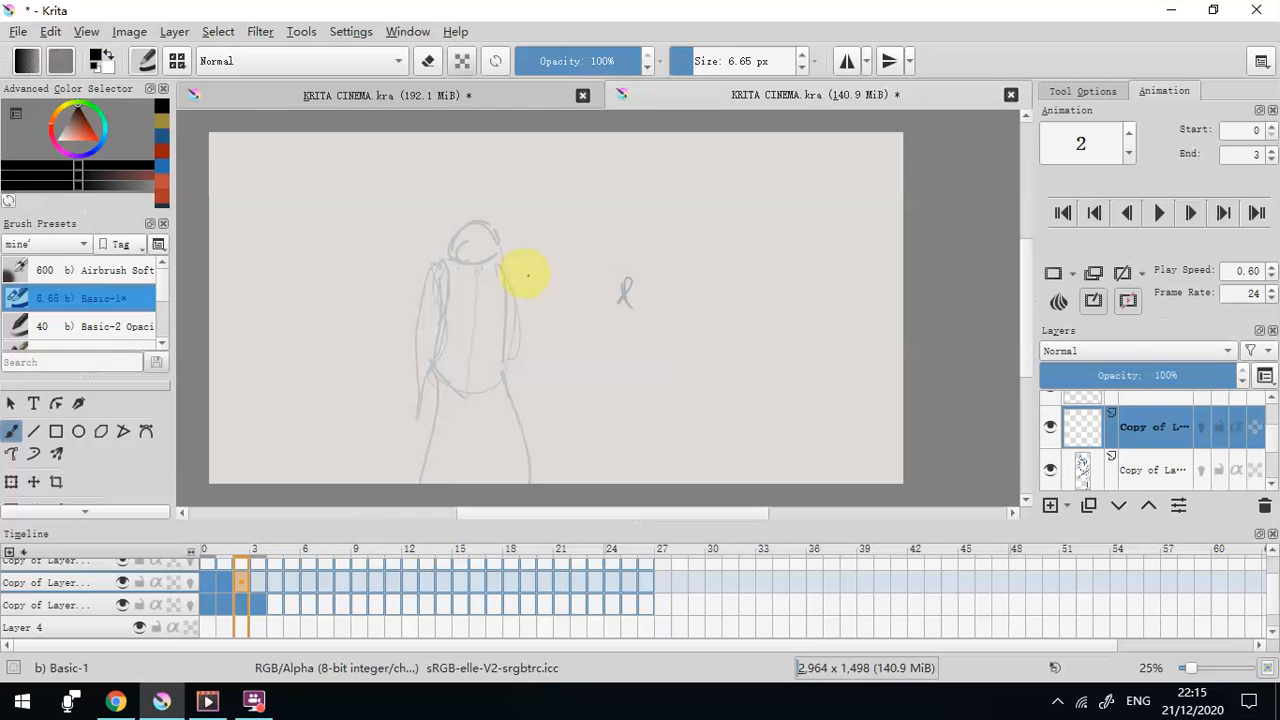
mouse_move(550, 280)
mouse_down()
mouse_move(508, 282)
mouse_move(574, 276)
mouse_move(514, 278)
mouse_move(567, 273)
mouse_up()
key(Delete)
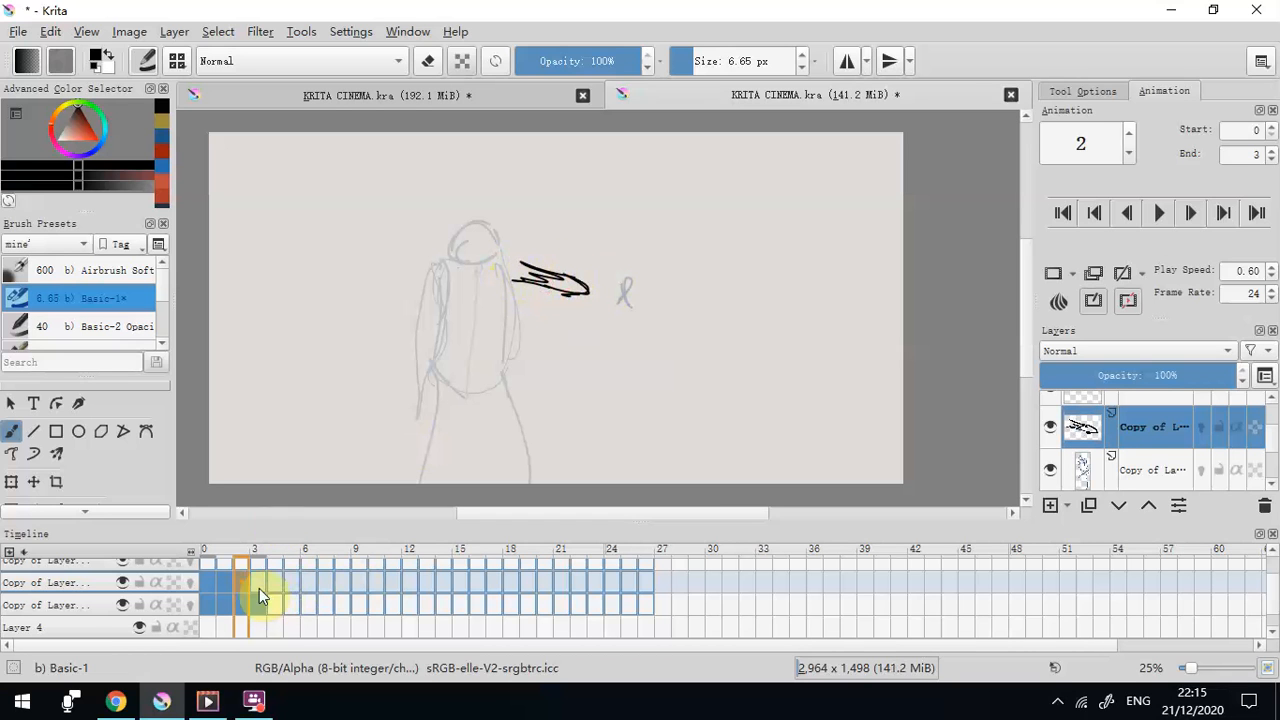
Draw a long outstretched right arm in black on frame 3, redoing the first stroke and adding the lower contour
click(256, 581)
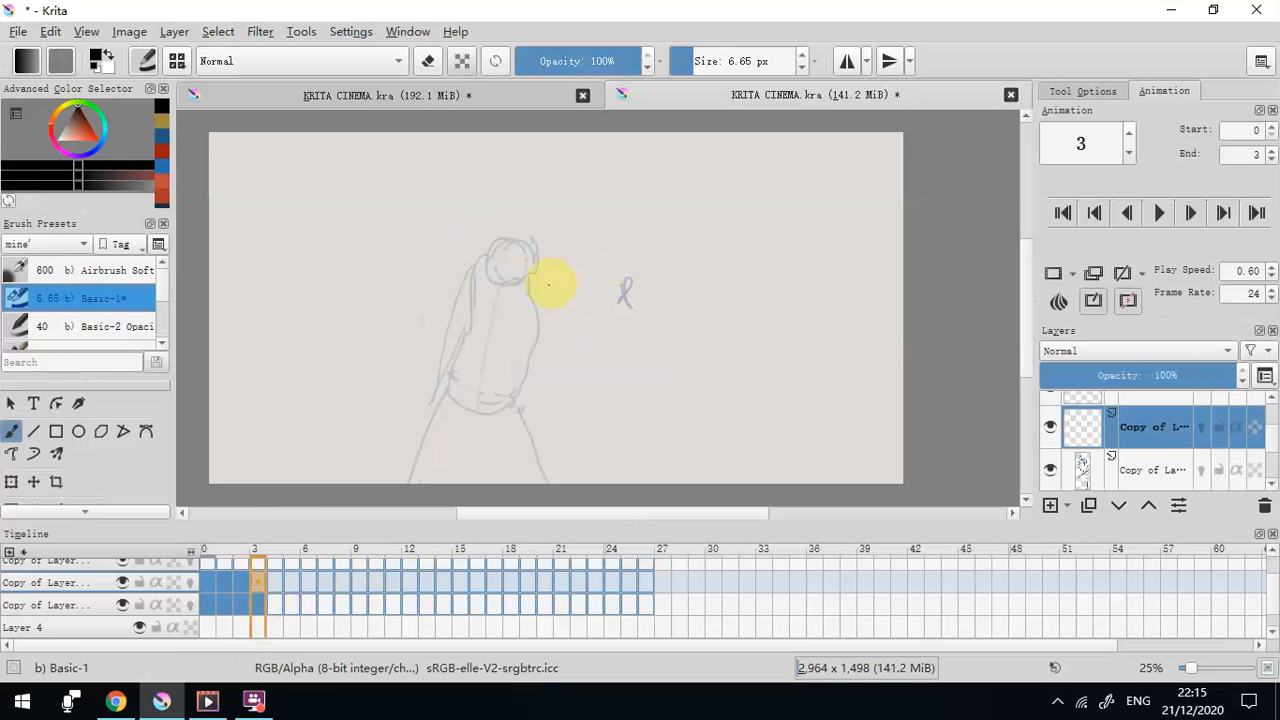
drag(532, 274, 626, 292)
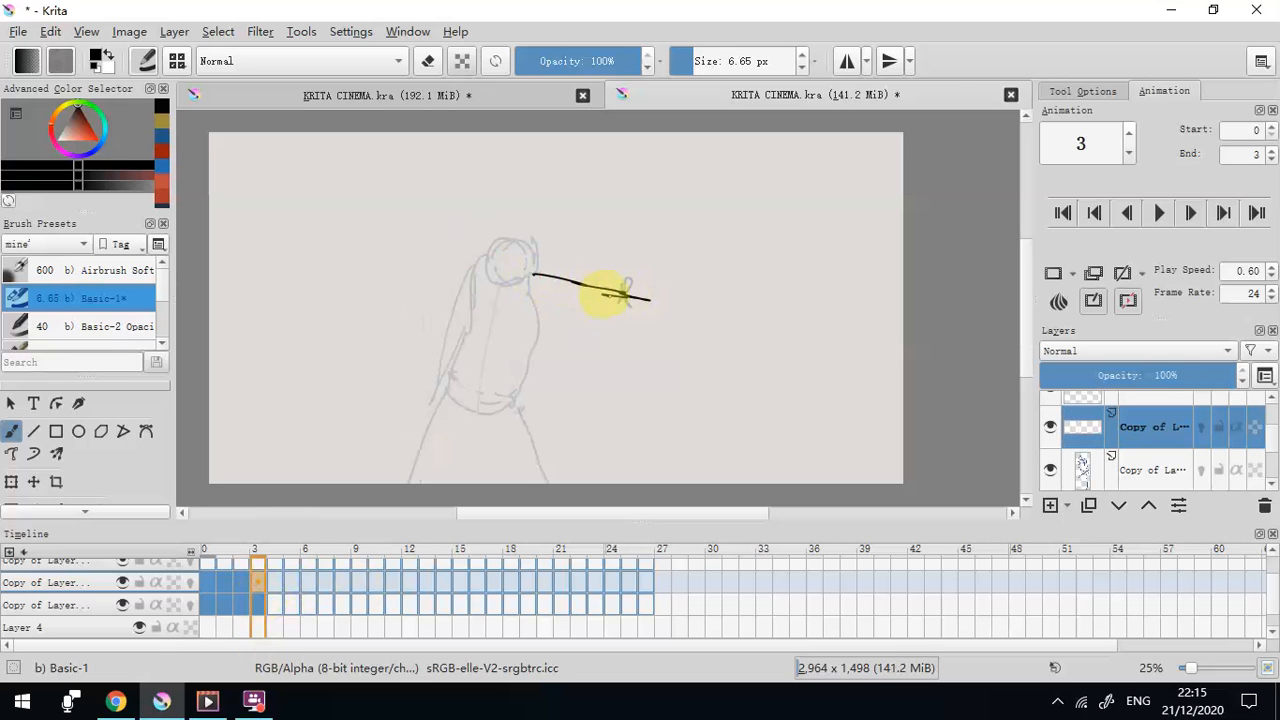
key(ctrl+z)
mouse_move(536, 275)
mouse_down()
mouse_move(629, 298)
mouse_move(546, 293)
mouse_up()
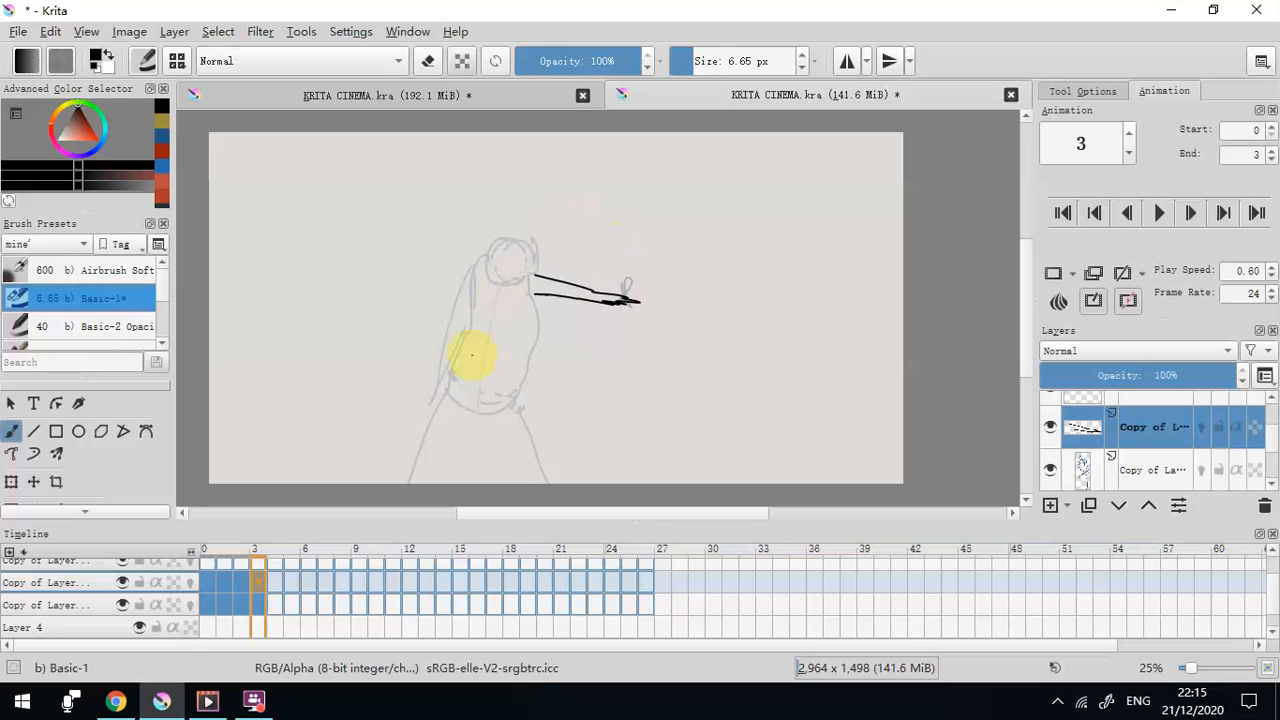
Raise the blue sketch layer's opacity to 50% and make the black arm layer active again
click(1130, 468)
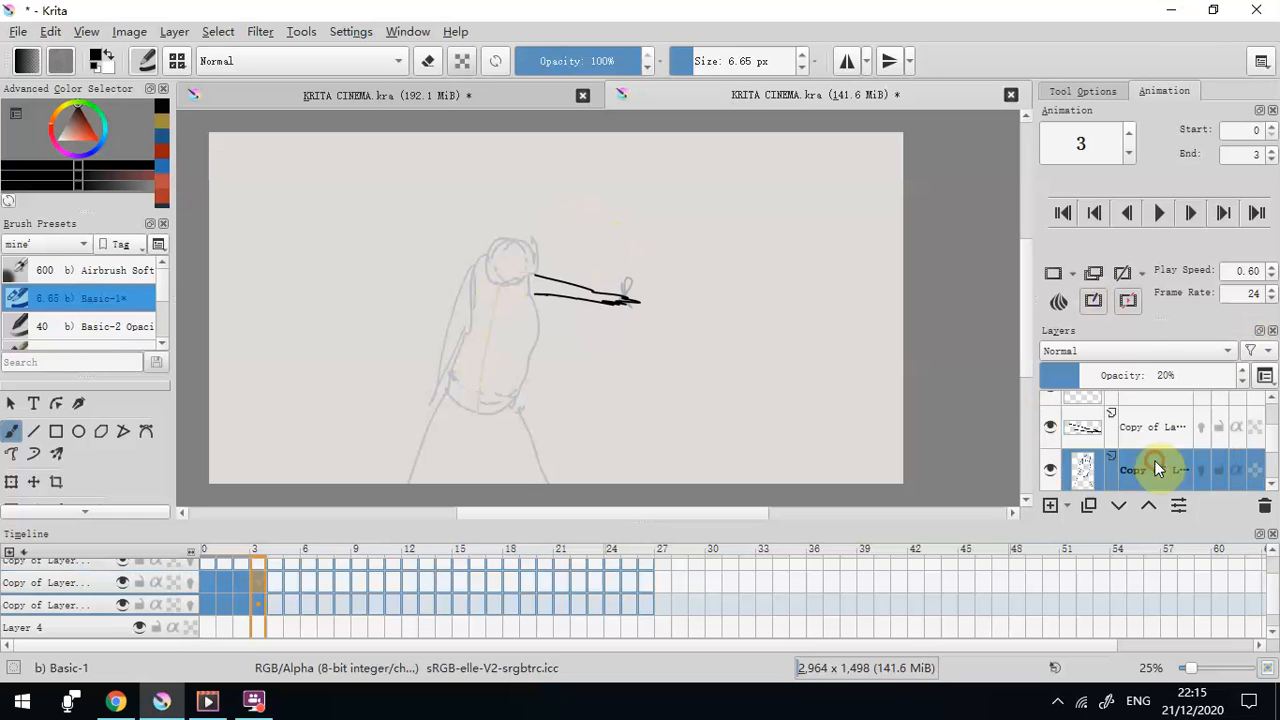
drag(1106, 366, 1135, 371)
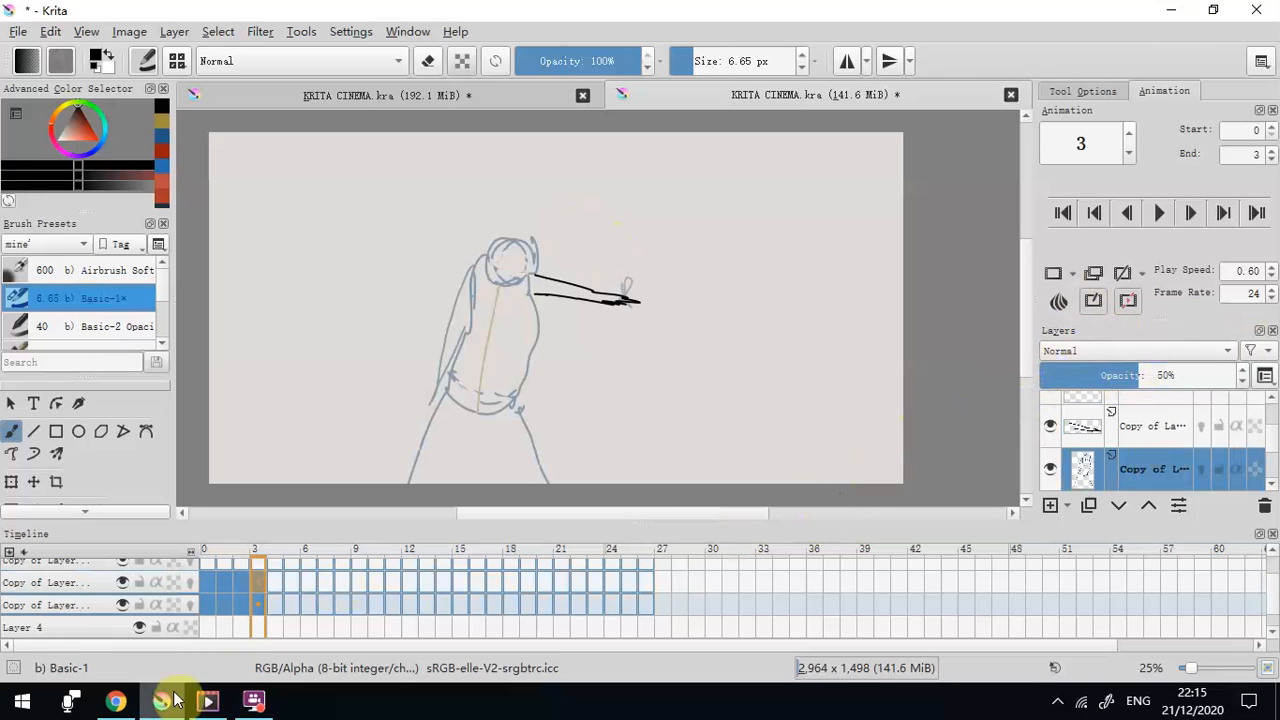
right_click(259, 581)
click(343, 356)
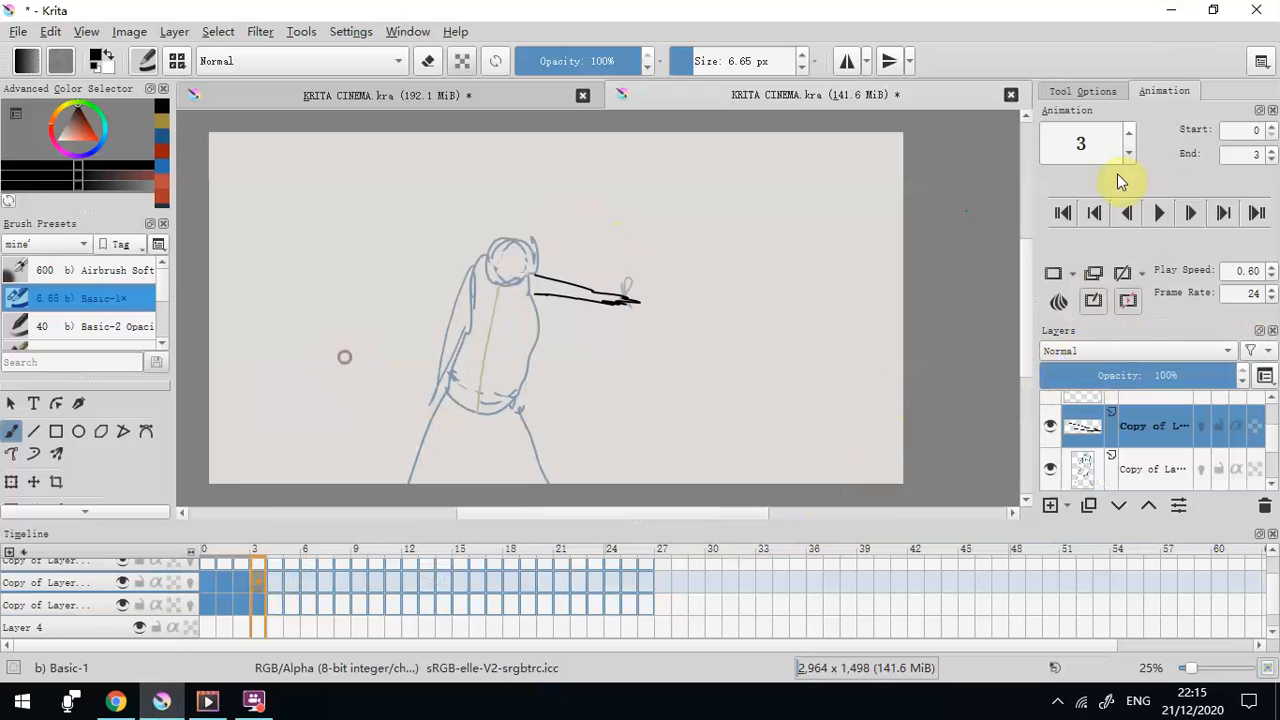
Play back the animation and step through its frames to check the arm movement
click(1158, 211)
click(1158, 211)
key(Left)
key(Right)
click(225, 583)
click(246, 581)
click(274, 581)
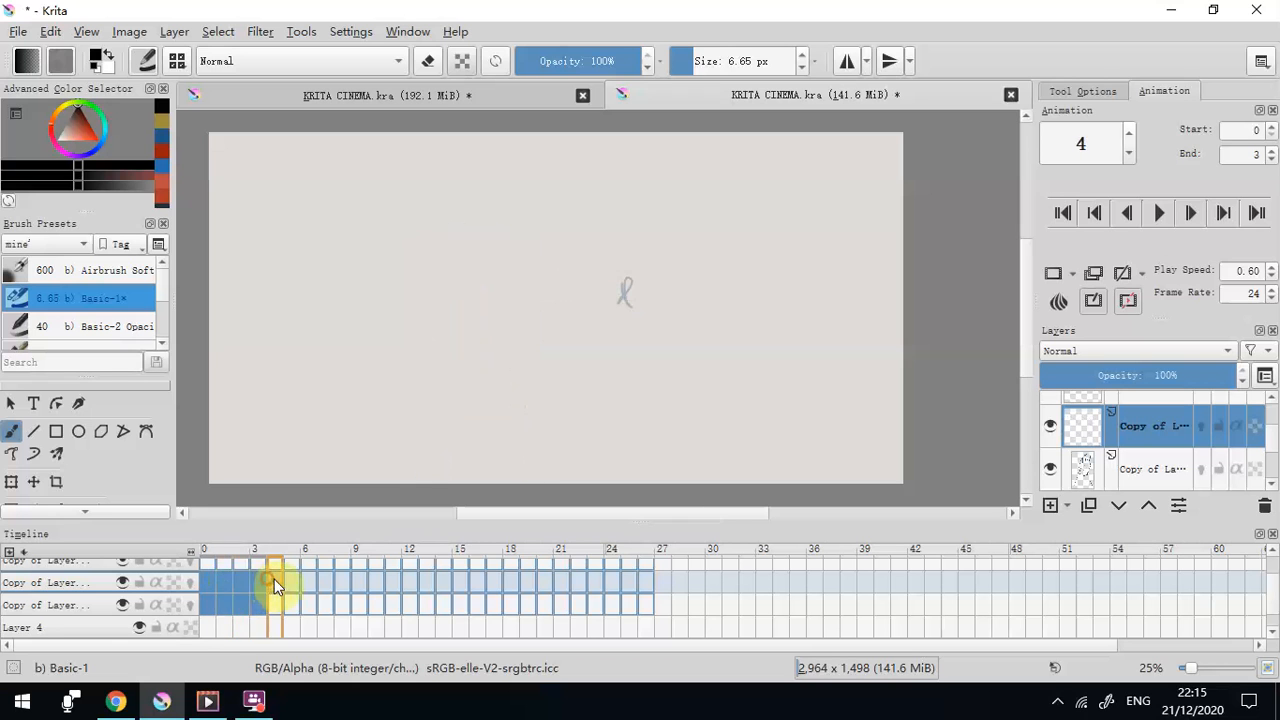
Compare the arm between frames 1 and 3 and add a small black scribble at the right shoulder on frame 2
click(230, 583)
click(246, 583)
click(258, 581)
click(243, 581)
click(256, 581)
click(243, 581)
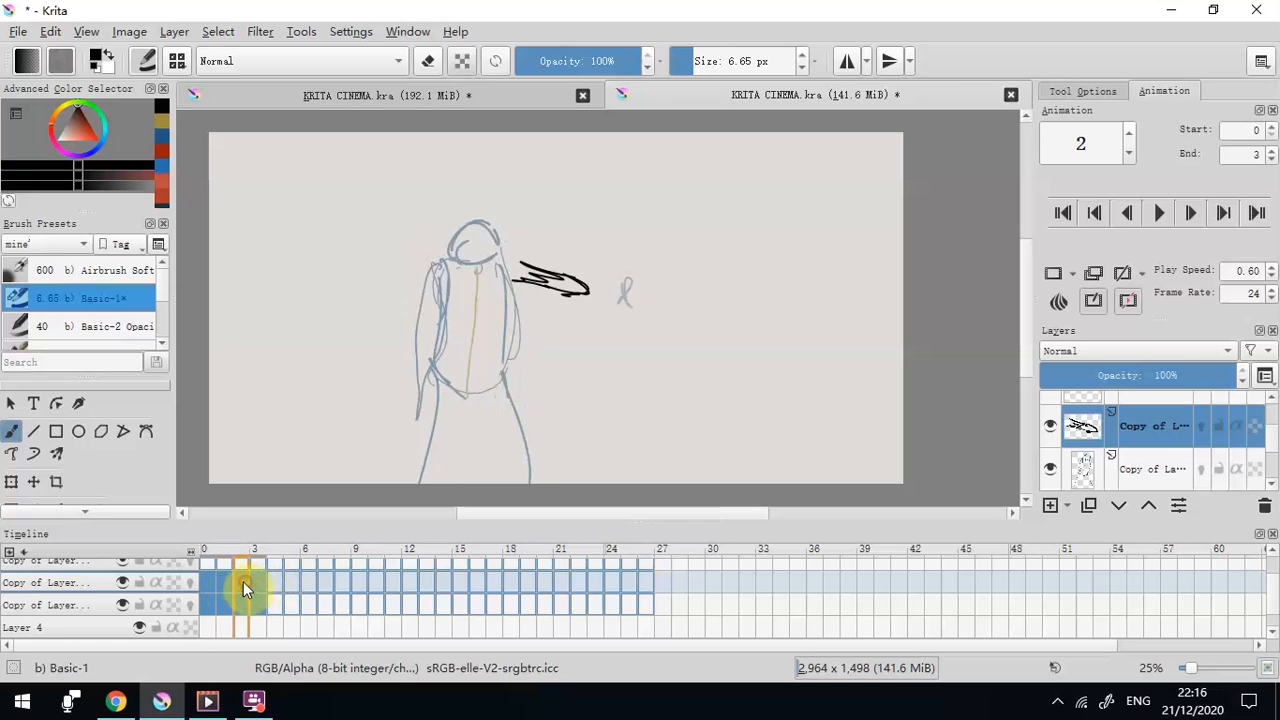
drag(507, 252, 505, 266)
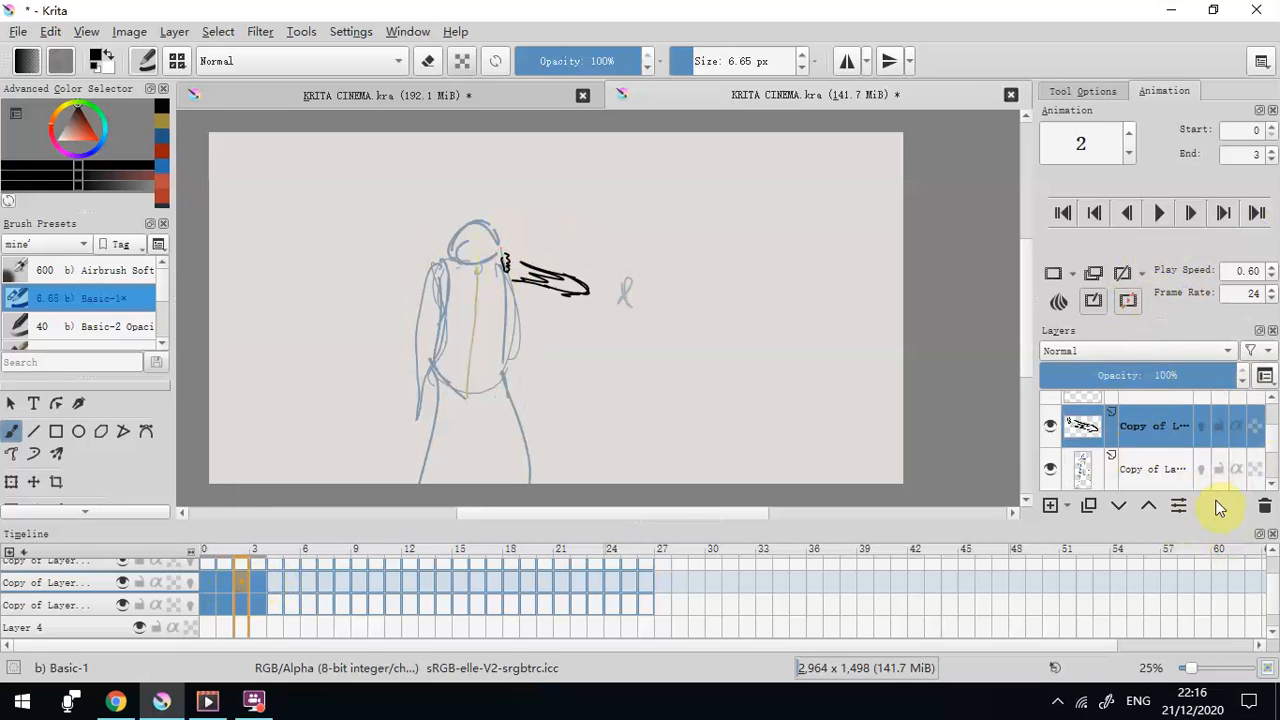
Delete the black arm layer and the blue sketch layer, and duplicate the blank animation layer
click(1265, 507)
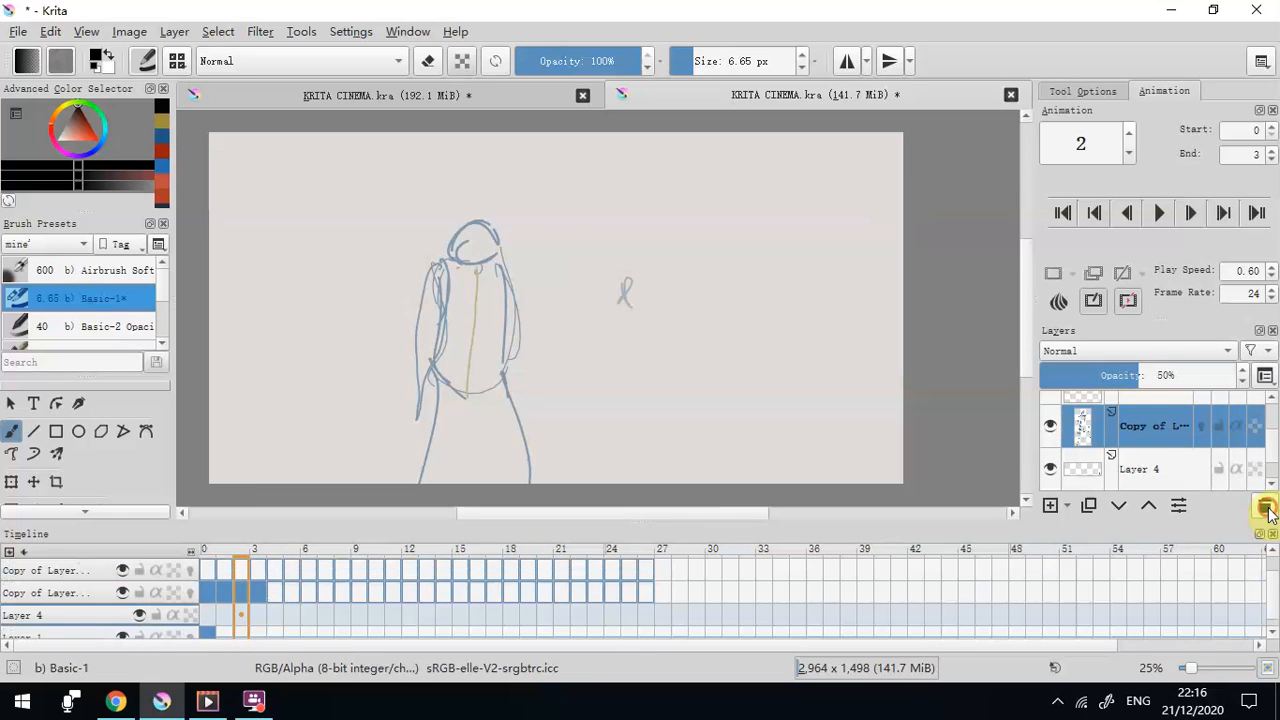
click(1267, 508)
scroll(1162, 444, up, 2)
click(1163, 442)
click(1093, 501)
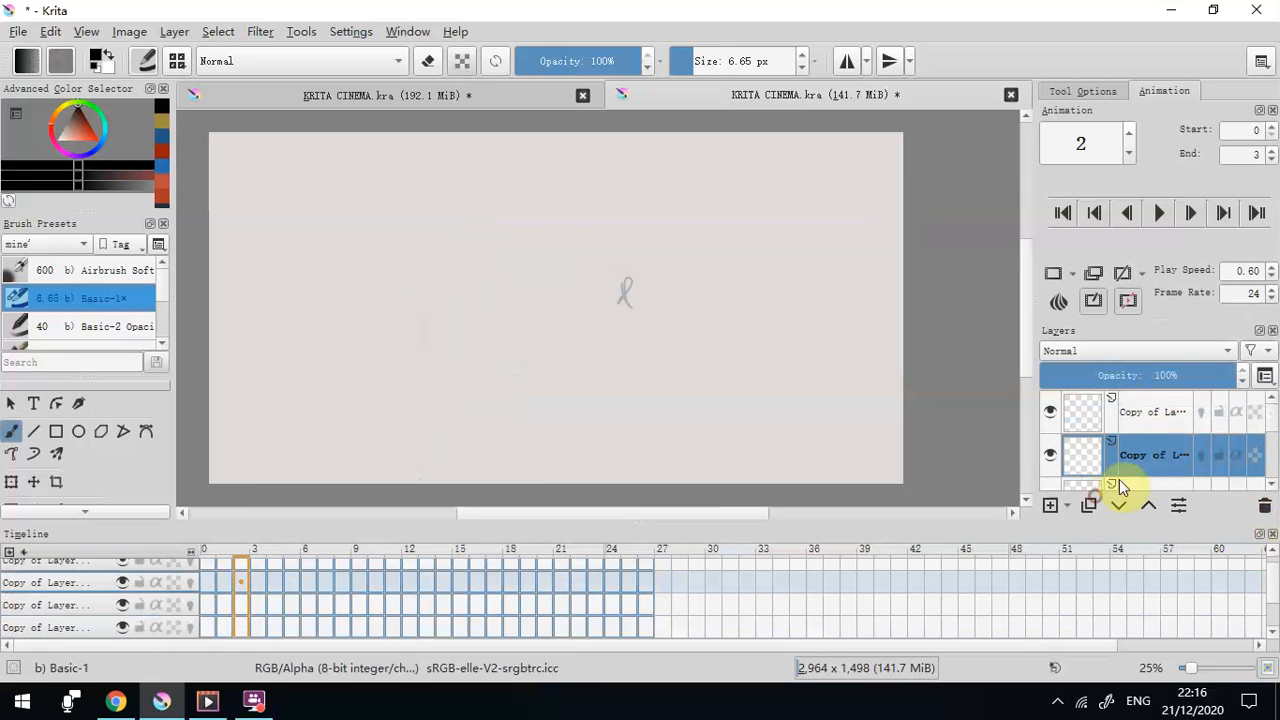
Sketch a standing figure with head, torso, hanging arm, waistline and legs on Layer 4 at frame 0
scroll(1149, 472, down, 2)
click(1151, 441)
click(207, 630)
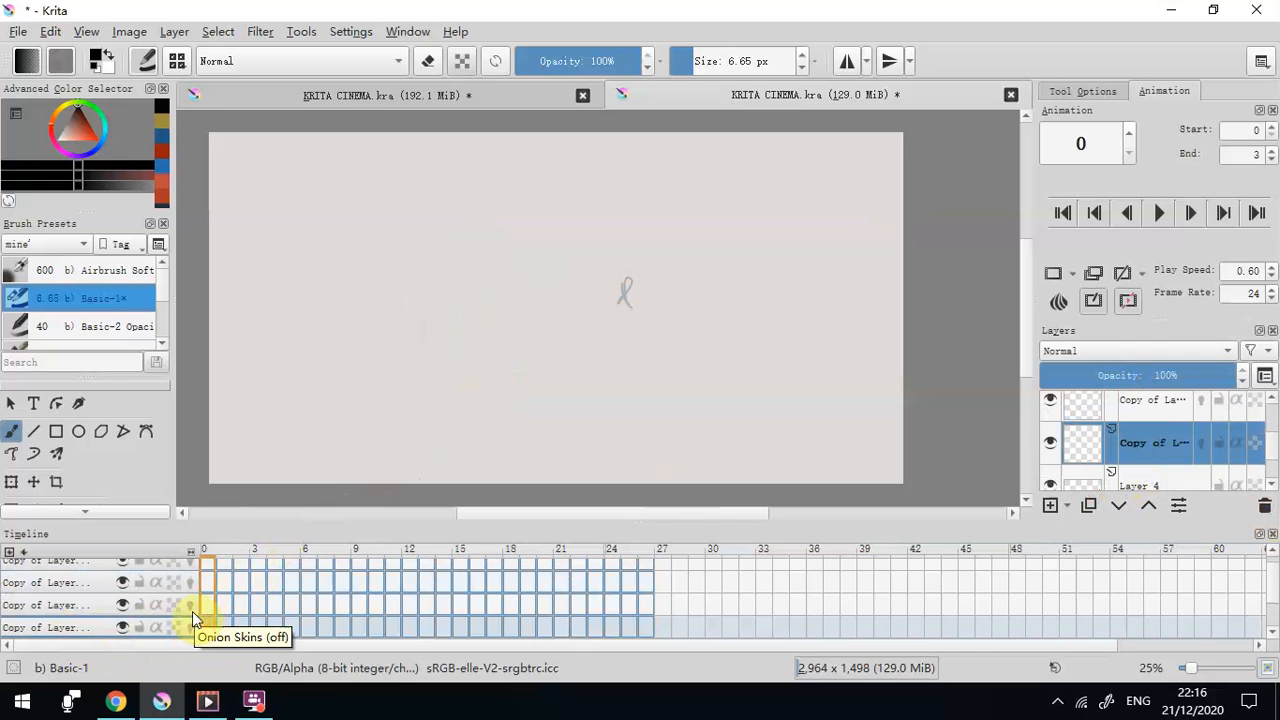
drag(1271, 443, 1271, 453)
click(1082, 456)
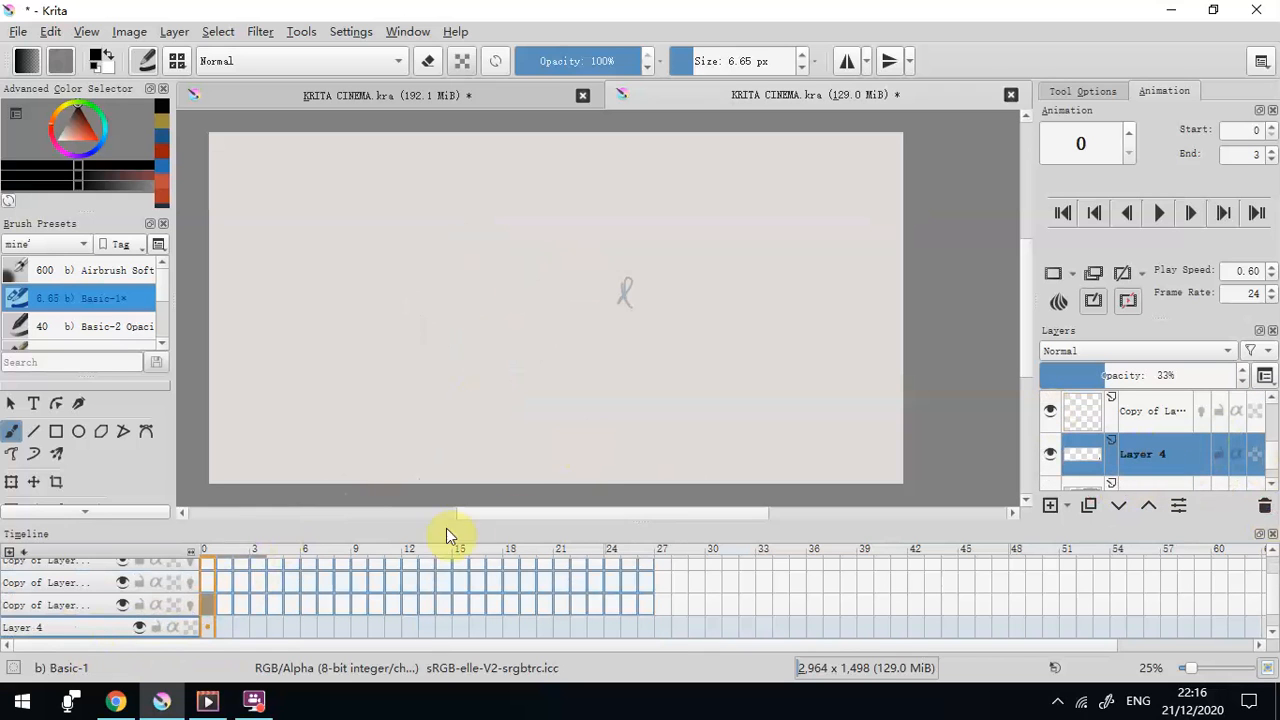
mouse_move(399, 250)
mouse_down()
mouse_move(428, 238)
mouse_move(399, 246)
mouse_move(377, 500)
mouse_up()
drag(438, 256, 464, 505)
drag(389, 384, 417, 292)
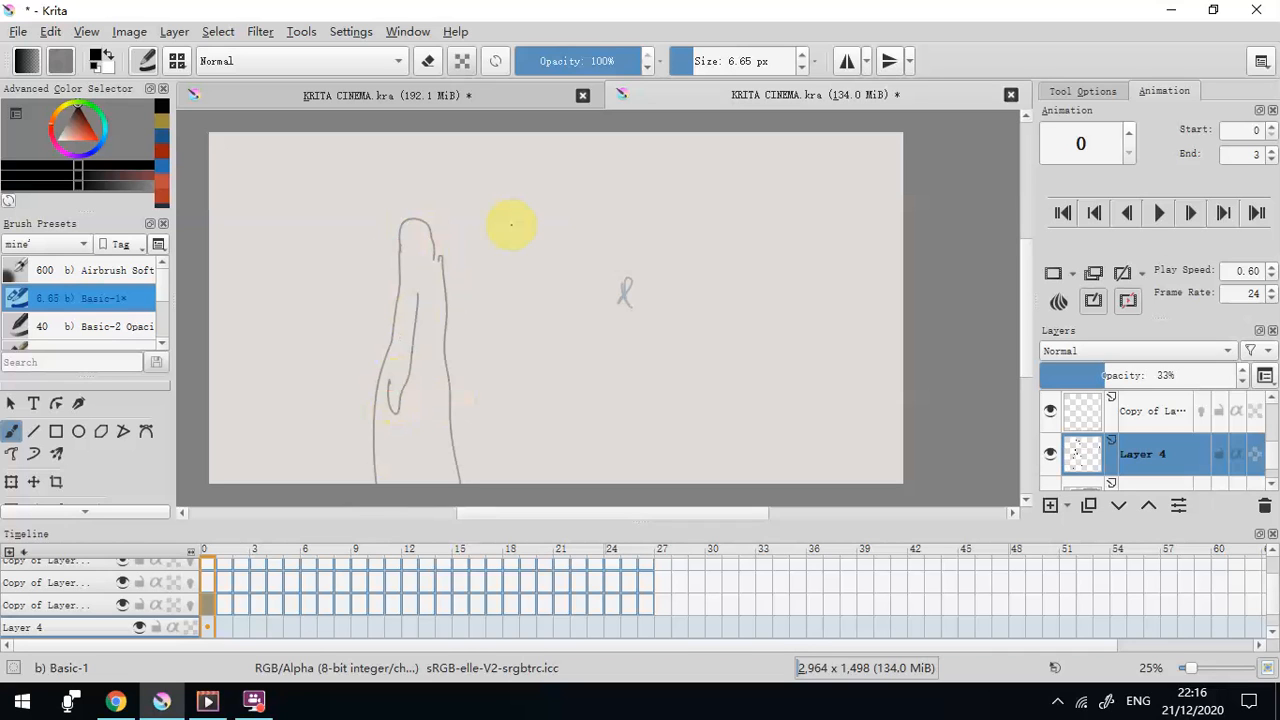
drag(371, 420, 449, 430)
drag(419, 485, 420, 430)
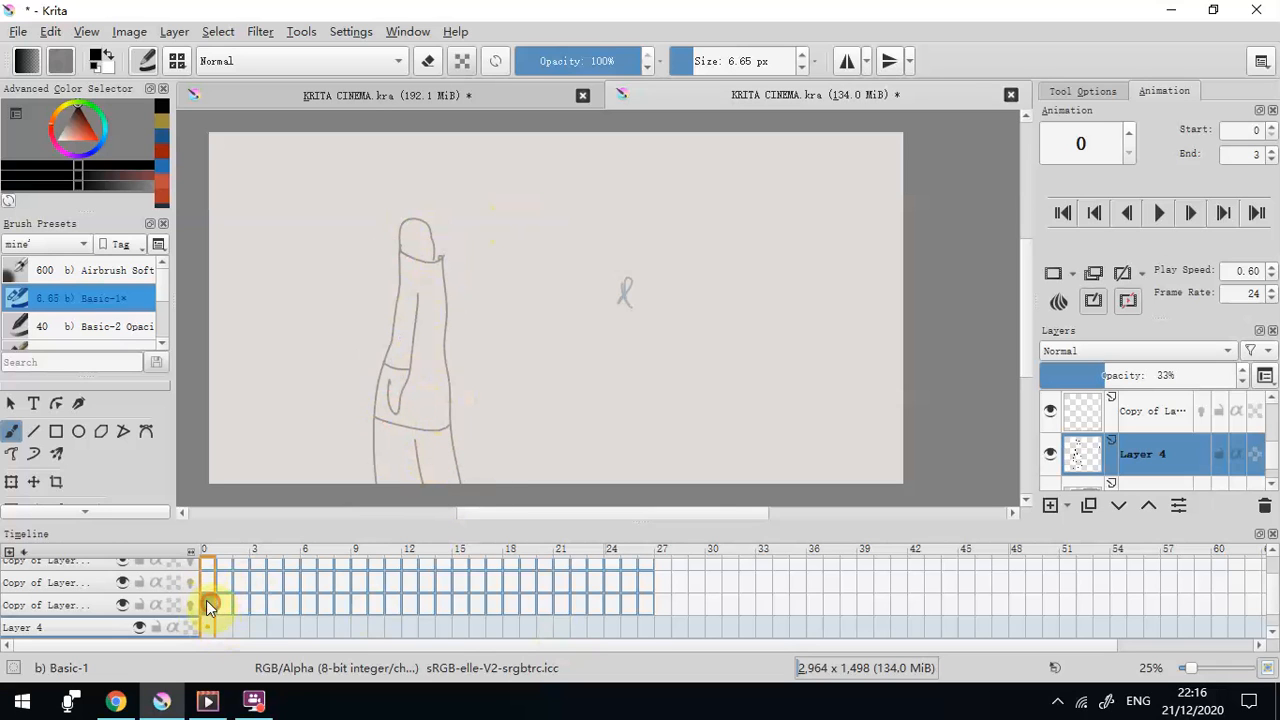
Try drawing an outstretched arm on the layer above with onion skins enabled, and undo it together with the standing figure
click(131, 604)
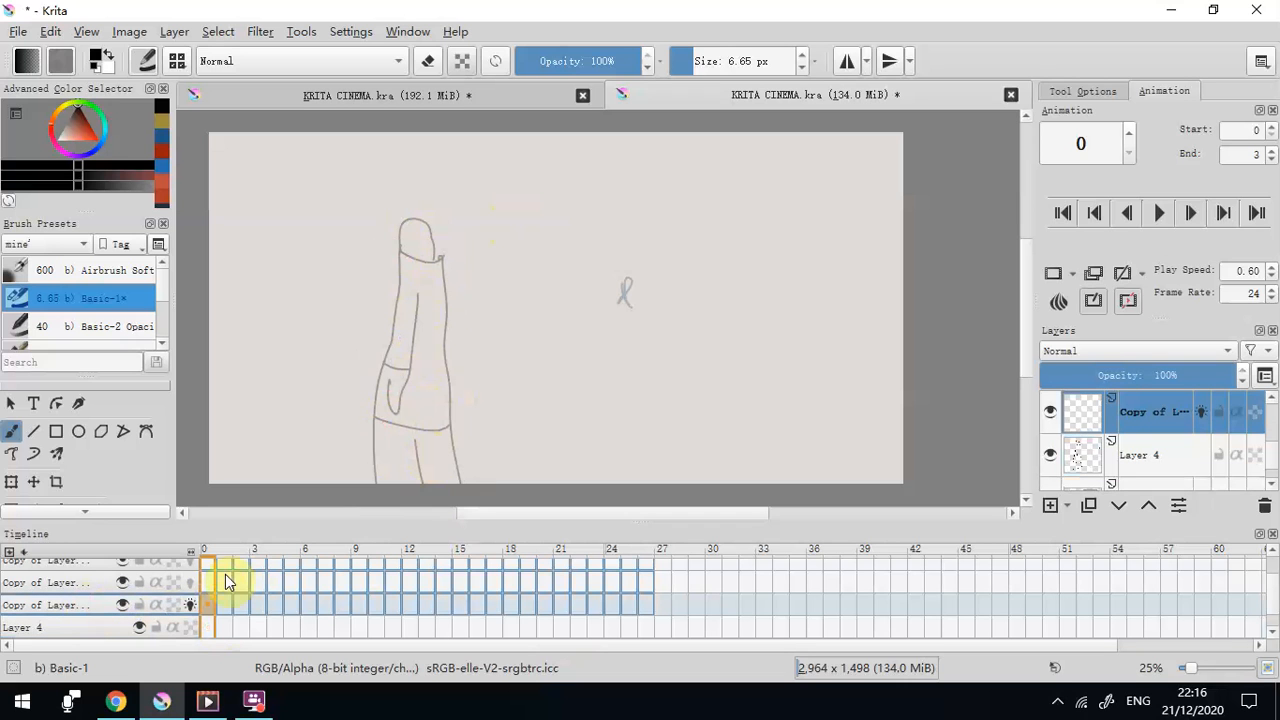
mouse_move(440, 268)
mouse_down()
mouse_move(599, 281)
mouse_move(592, 292)
mouse_move(537, 287)
mouse_up()
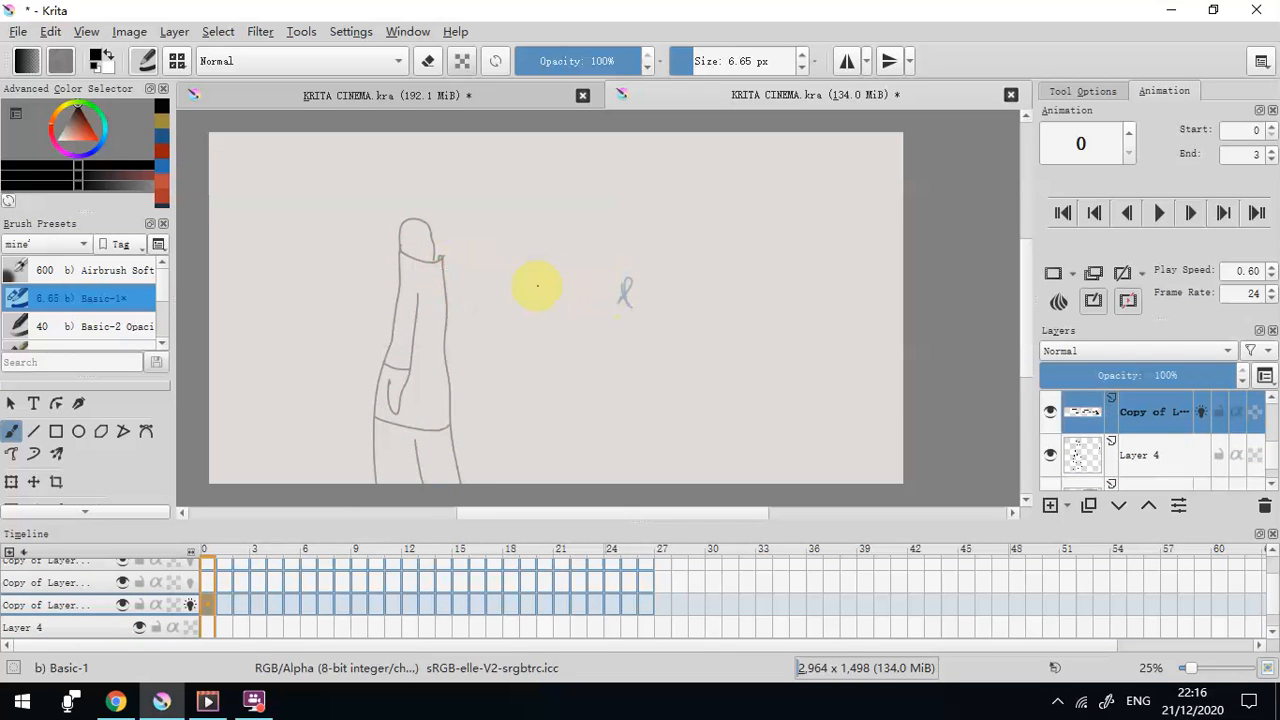
key(ctrl+z)
key(ctrl+z)
key(ctrl+z)
key(ctrl+z)
key(ctrl+z)
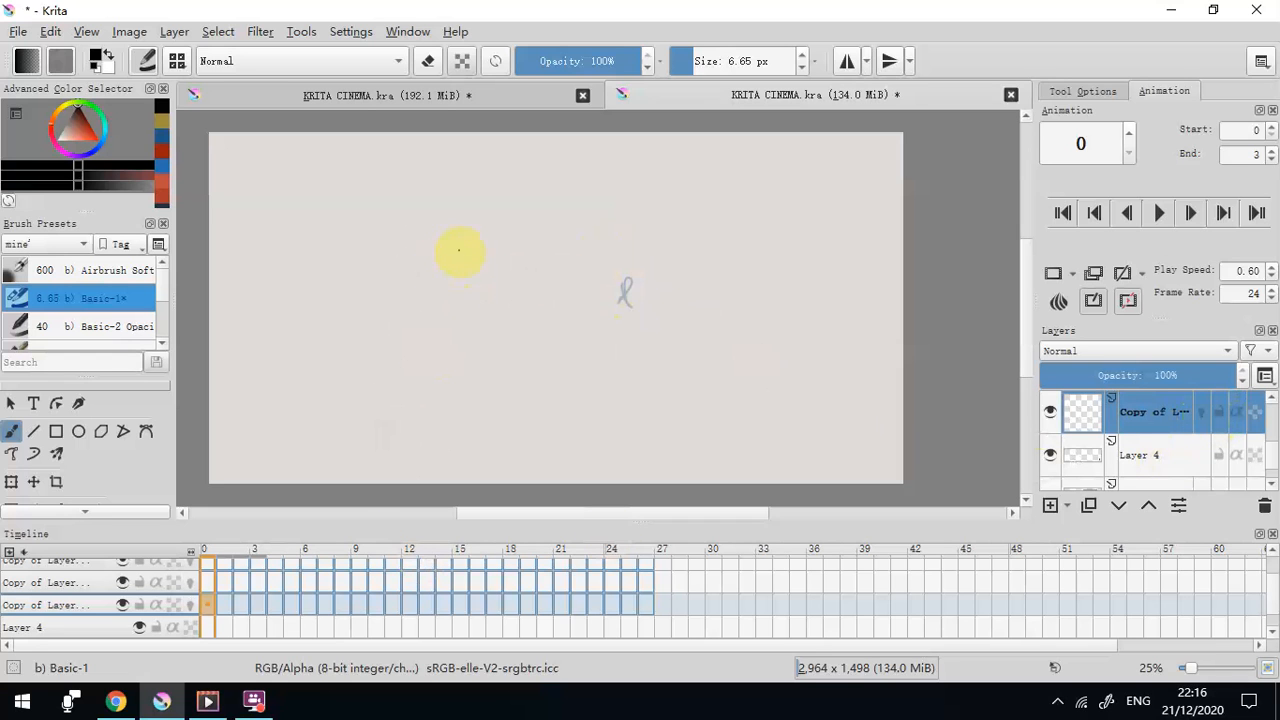
Try a black sketch of a leaping figure with spread arms and an extended leg on frame 0, and undo it
mouse_move(430, 262)
mouse_down()
mouse_move(568, 255)
mouse_move(625, 285)
mouse_move(573, 268)
mouse_move(478, 273)
mouse_move(531, 340)
mouse_move(432, 318)
mouse_up()
mouse_move(448, 382)
mouse_down()
mouse_move(462, 480)
mouse_move(654, 374)
mouse_move(737, 390)
mouse_up()
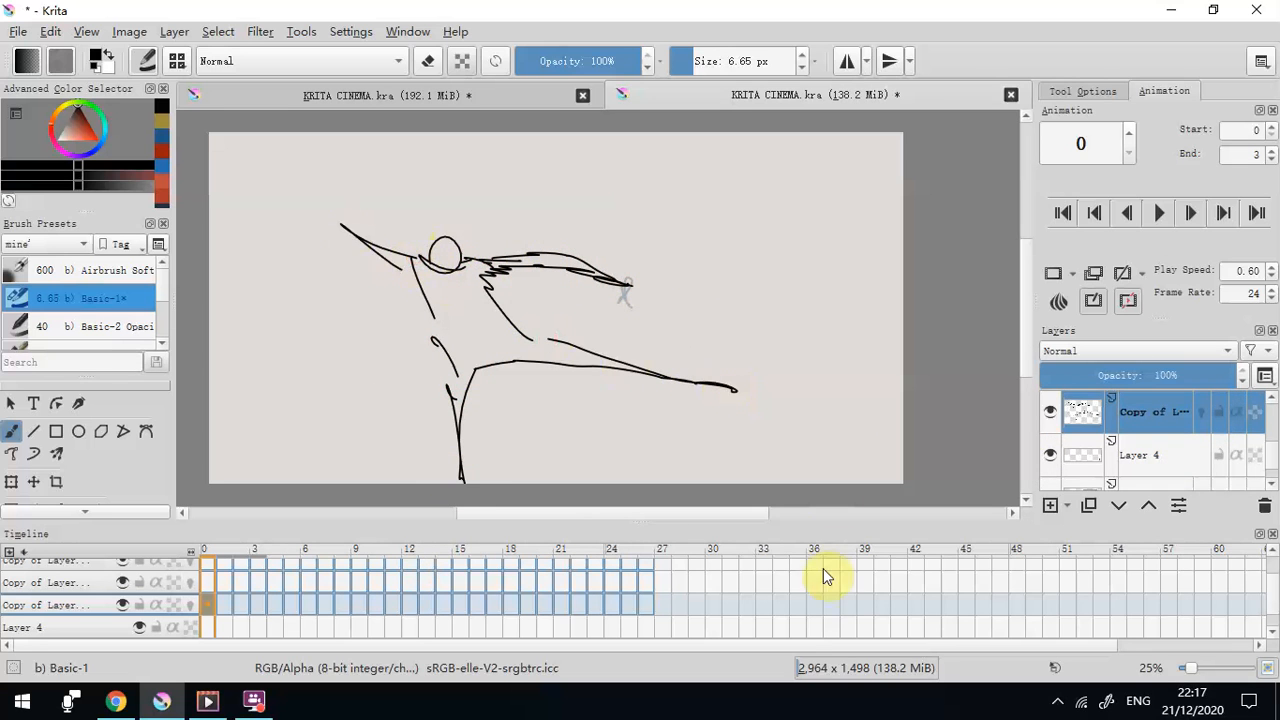
key(ctrl+z)
key(ctrl+z)
key(ctrl+z)
key(ctrl+z)
key(ctrl+z)
key(ctrl+z)
key(ctrl+z)
key(ctrl+z)
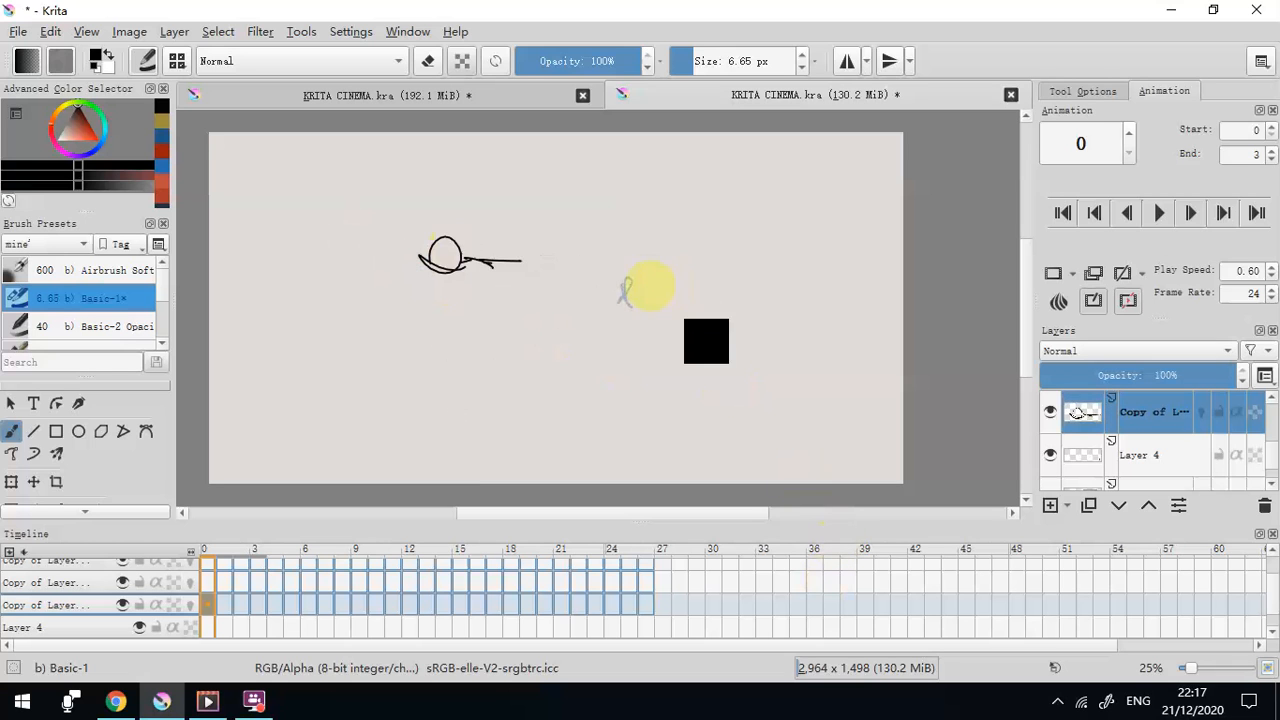
key(ctrl+z)
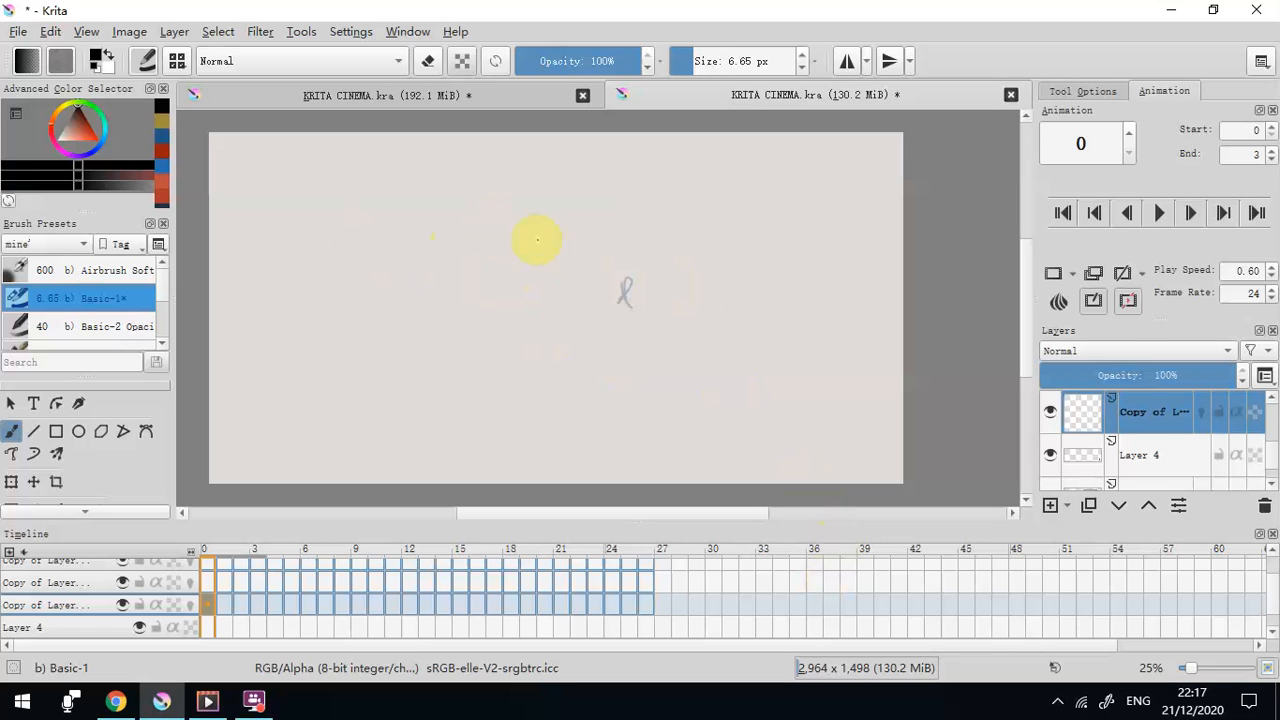
Move the small looped mark on Layer 4 toward the left part of the canvas and return to the brush
click(1160, 457)
click(33, 481)
drag(604, 268, 414, 268)
click(11, 431)
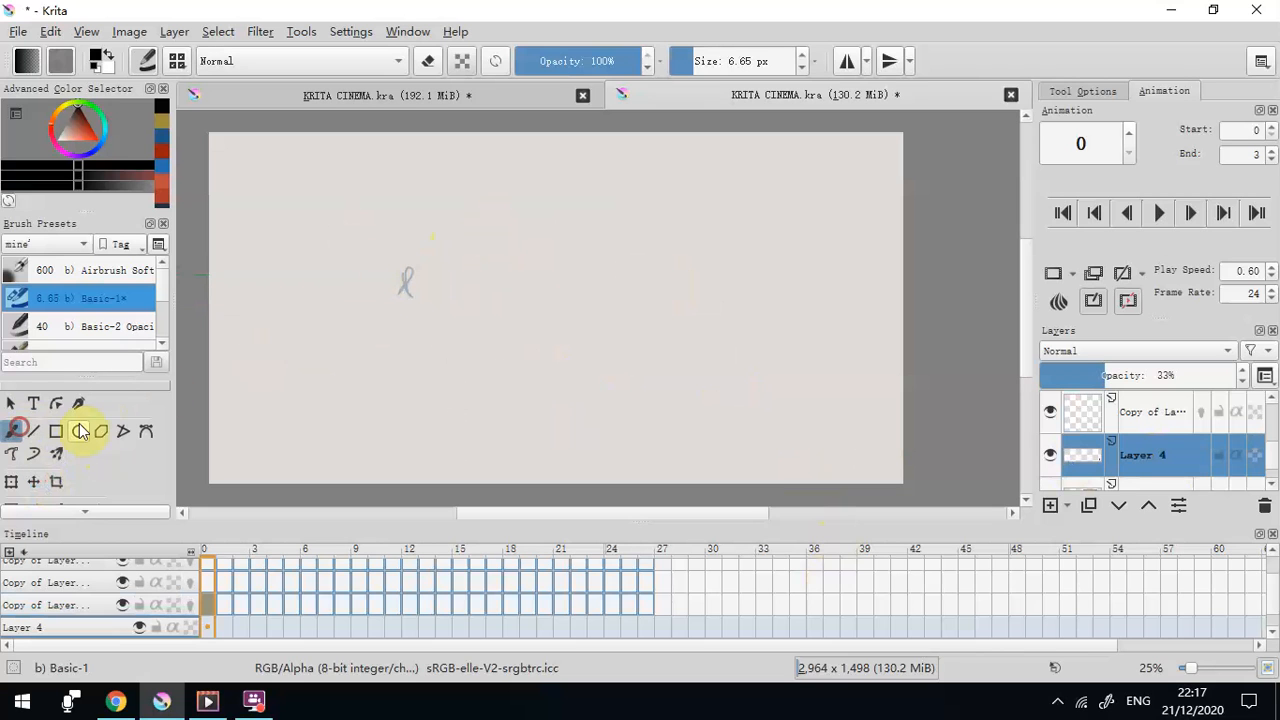
Enable onion skins on the layer above Layer 4 and draw a hunched walking figure in black on frame 0
click(1130, 413)
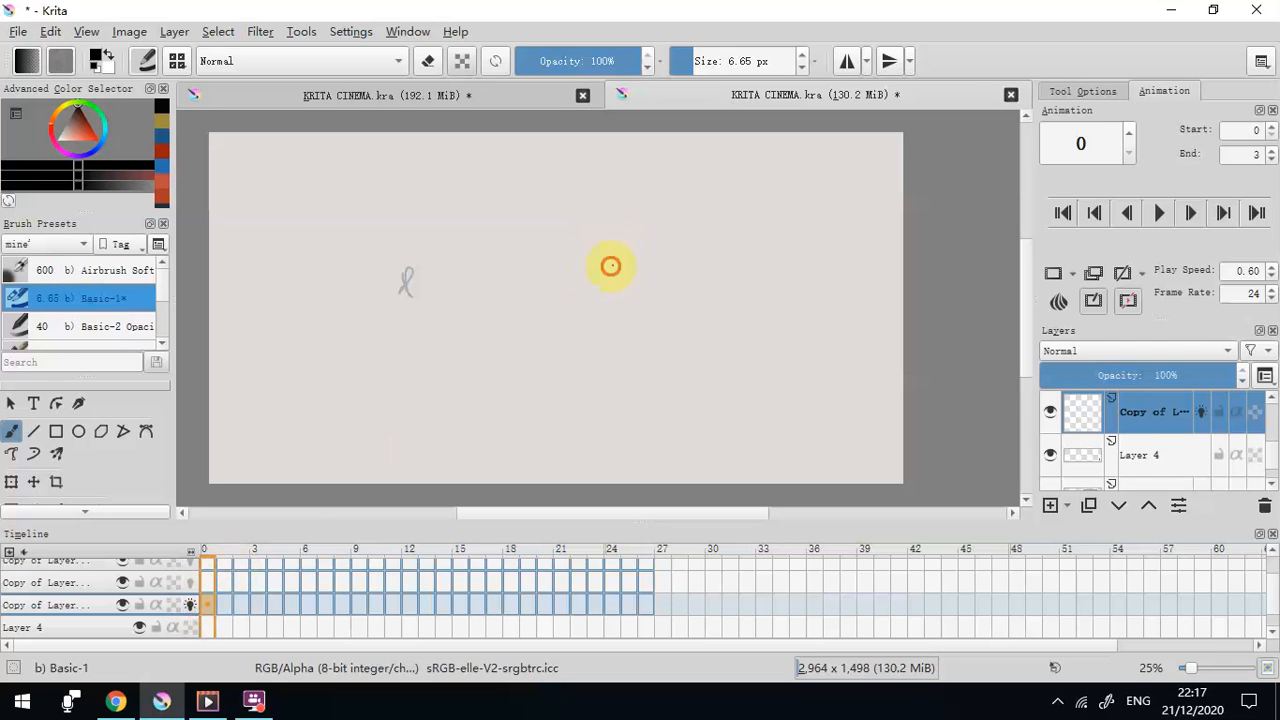
mouse_move(613, 258)
mouse_down()
mouse_move(665, 261)
mouse_move(623, 399)
mouse_move(638, 426)
mouse_move(665, 430)
mouse_move(637, 399)
mouse_move(687, 407)
mouse_move(618, 279)
mouse_move(677, 389)
mouse_move(633, 405)
mouse_up()
drag(634, 406, 613, 484)
drag(695, 406, 641, 486)
mouse_move(631, 390)
mouse_down()
mouse_move(636, 438)
mouse_move(675, 484)
mouse_up()
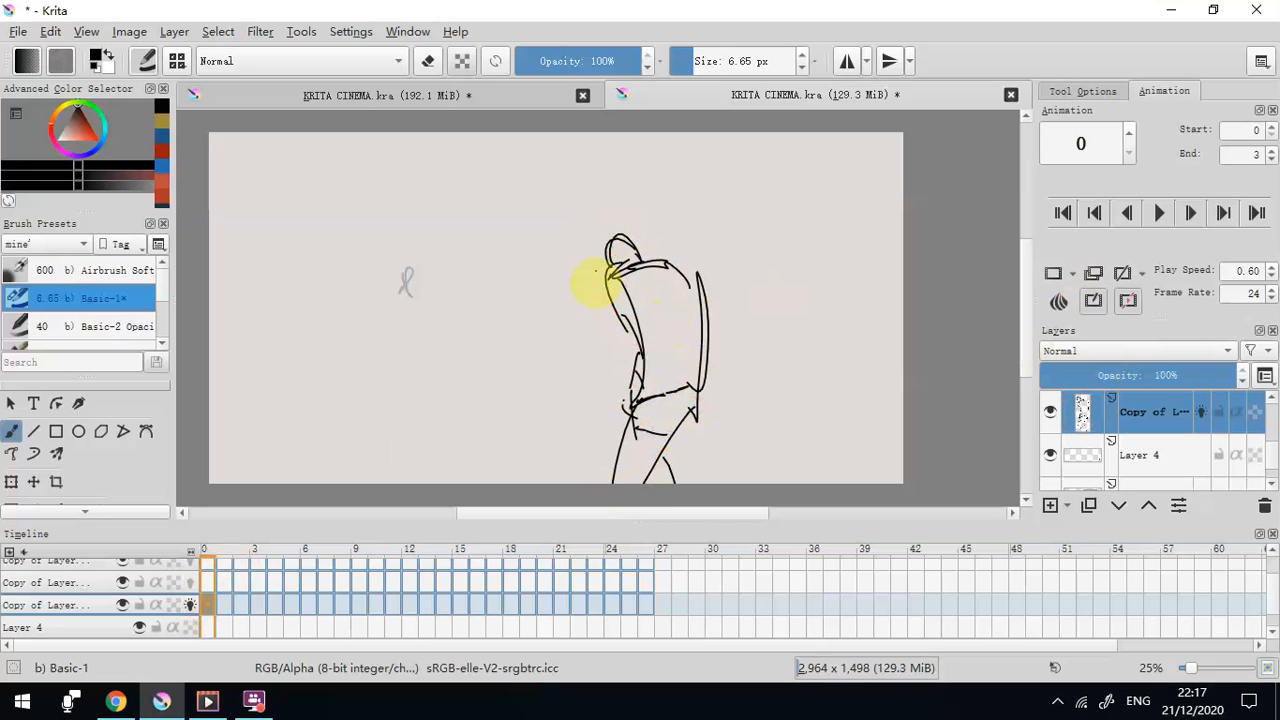
mouse_move(705, 285)
mouse_down()
mouse_move(701, 339)
mouse_move(724, 360)
mouse_up()
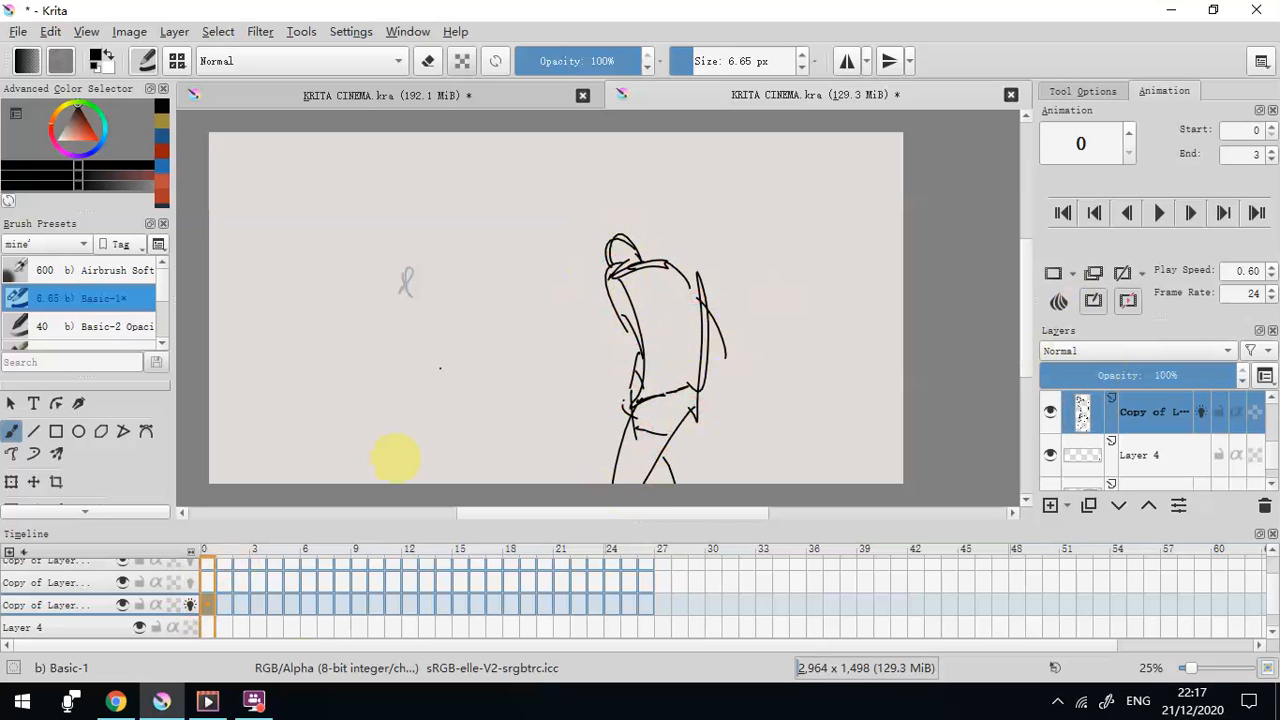
Draw the figure in a wide stride on frame 1, placed to the left of the previous pose
click(224, 606)
mouse_move(530, 250)
mouse_down()
mouse_move(517, 283)
mouse_move(529, 380)
mouse_move(547, 365)
mouse_up()
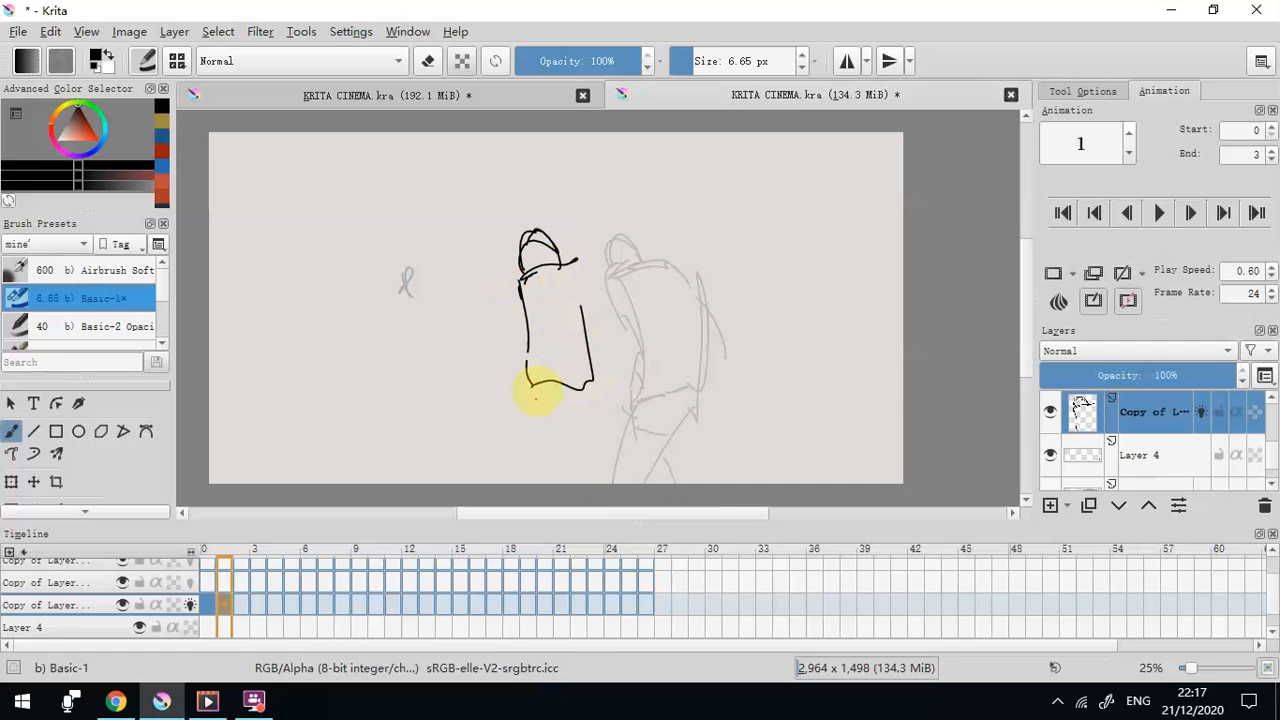
mouse_move(485, 426)
mouse_down()
mouse_move(447, 470)
mouse_move(555, 395)
mouse_move(452, 472)
mouse_move(560, 402)
mouse_move(636, 465)
mouse_up()
drag(585, 401, 704, 484)
drag(566, 257, 577, 305)
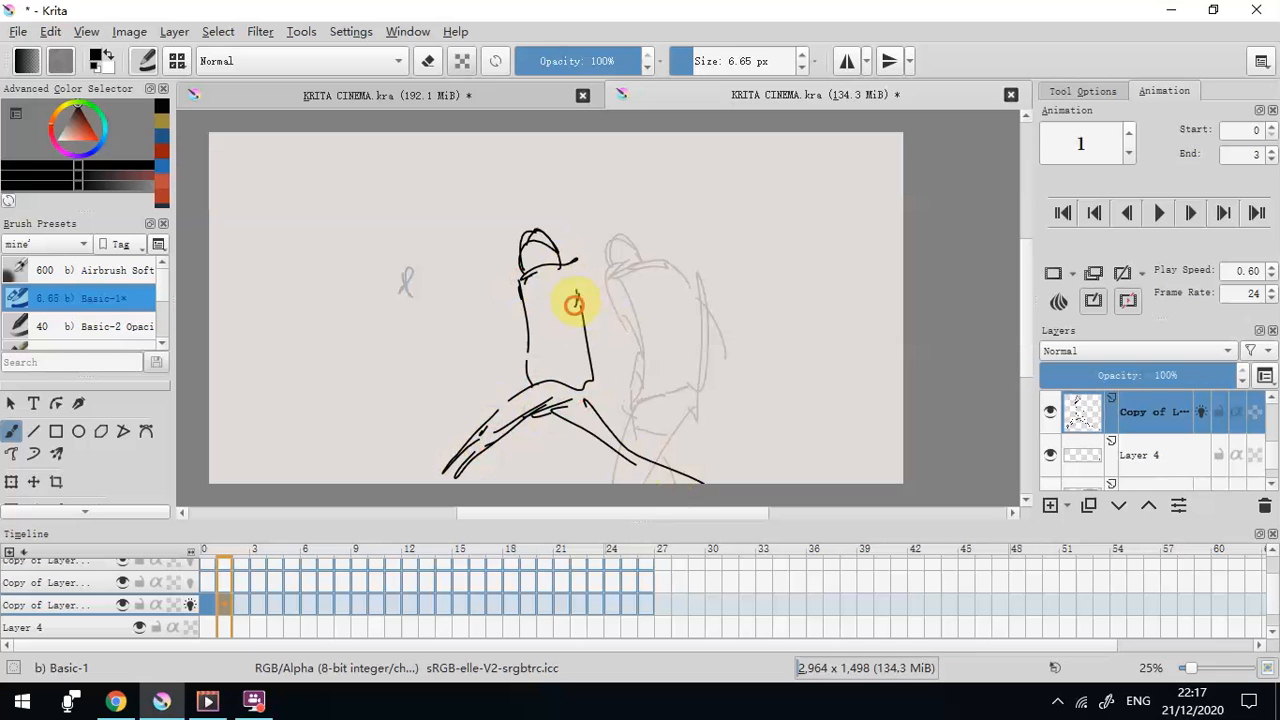
Shift the small looped mark on Layer 4 further left, away from the striding figure, and return to the brush
mouse_move(254, 704)
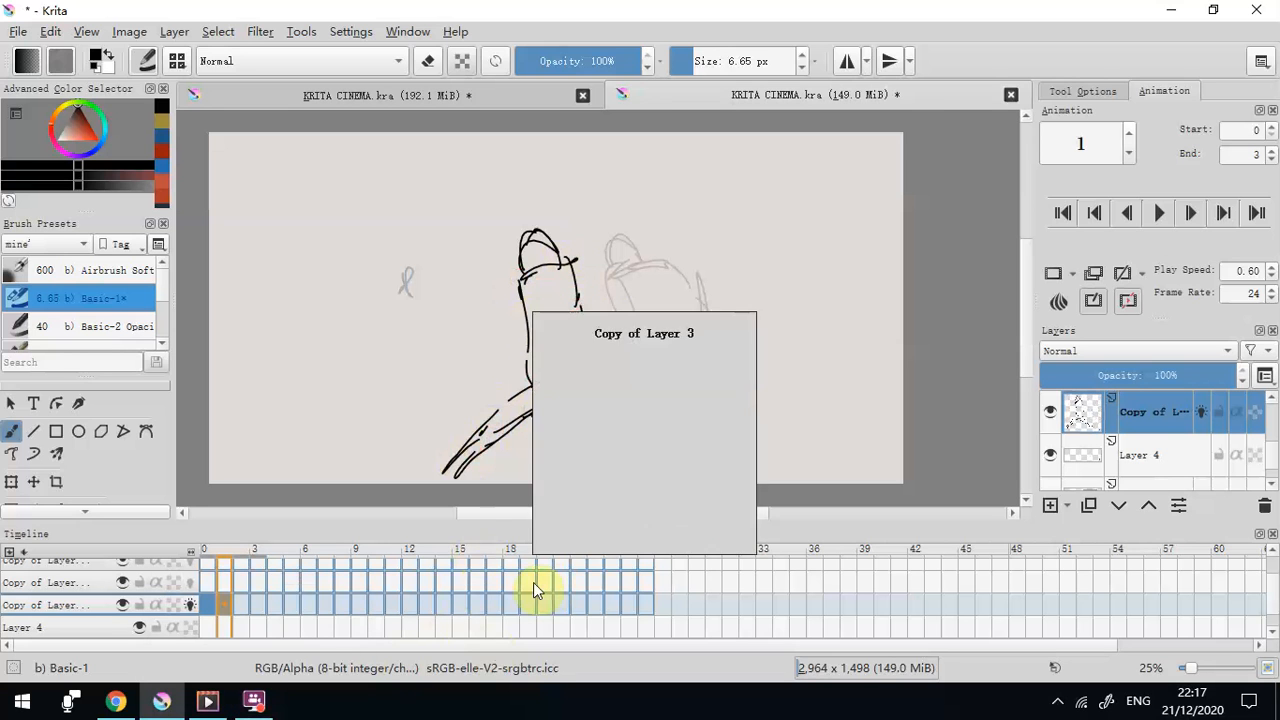
click(1127, 478)
click(33, 481)
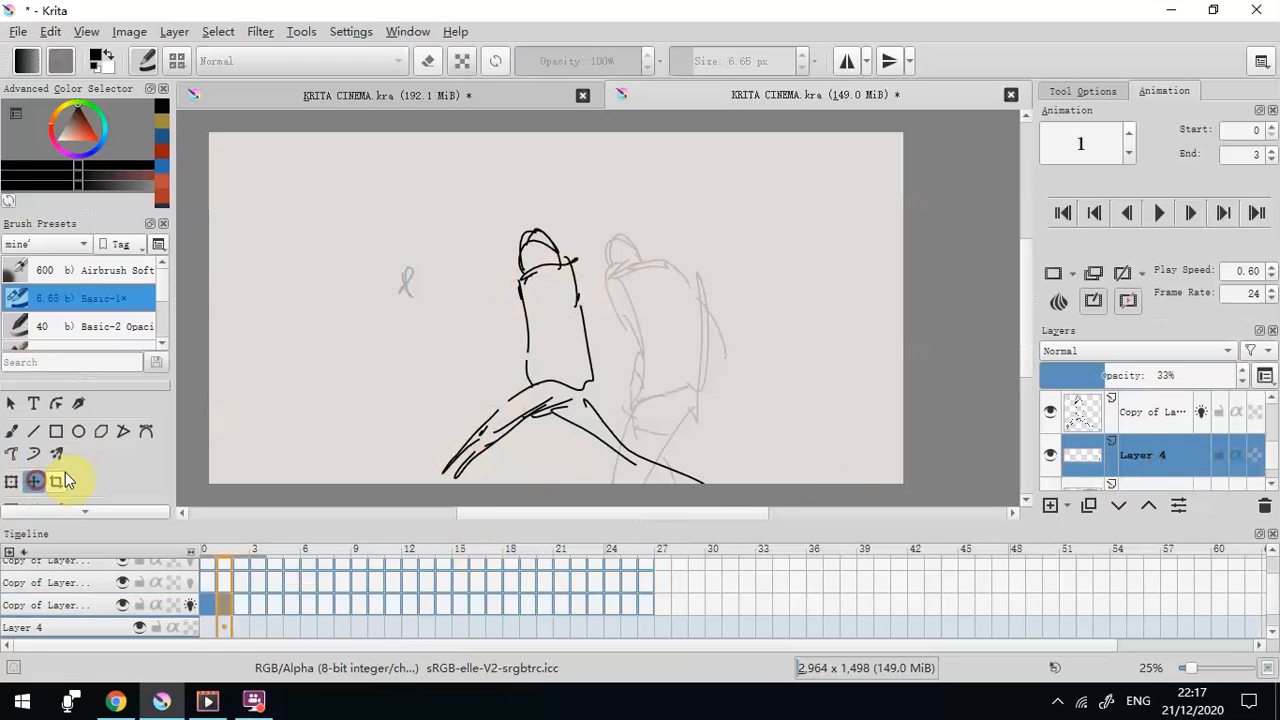
drag(373, 287, 420, 277)
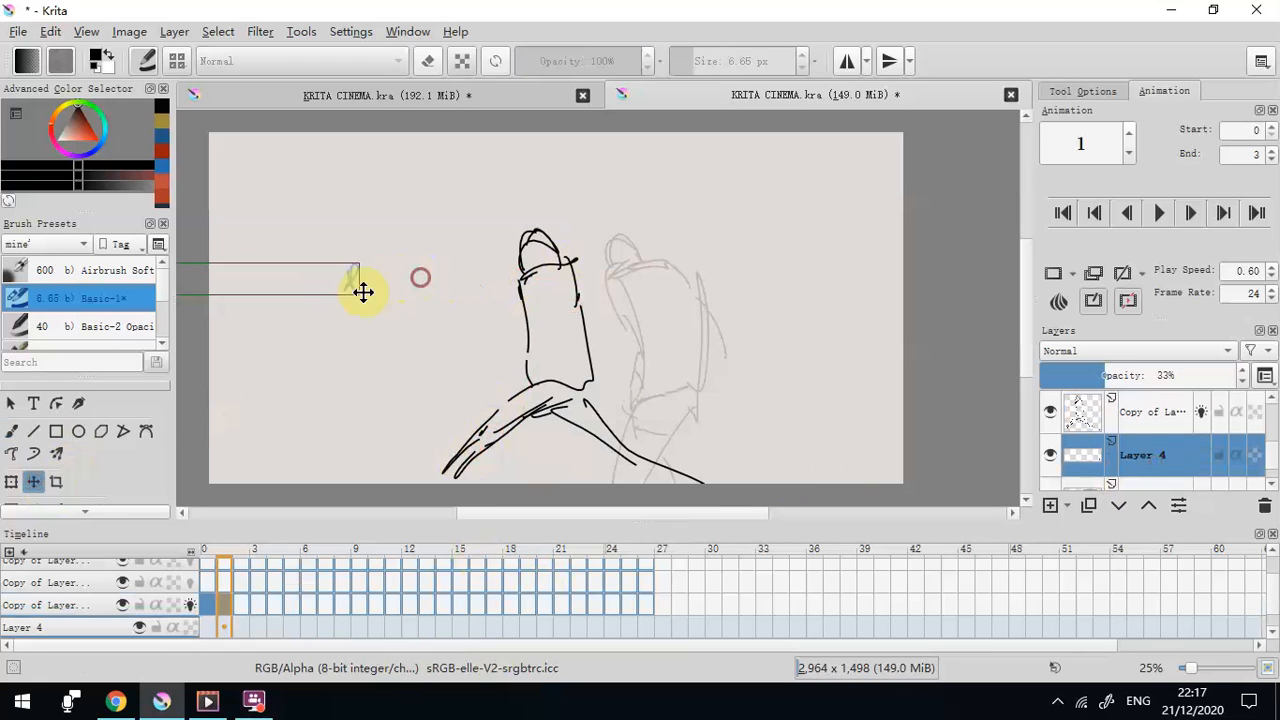
click(12, 432)
click(241, 624)
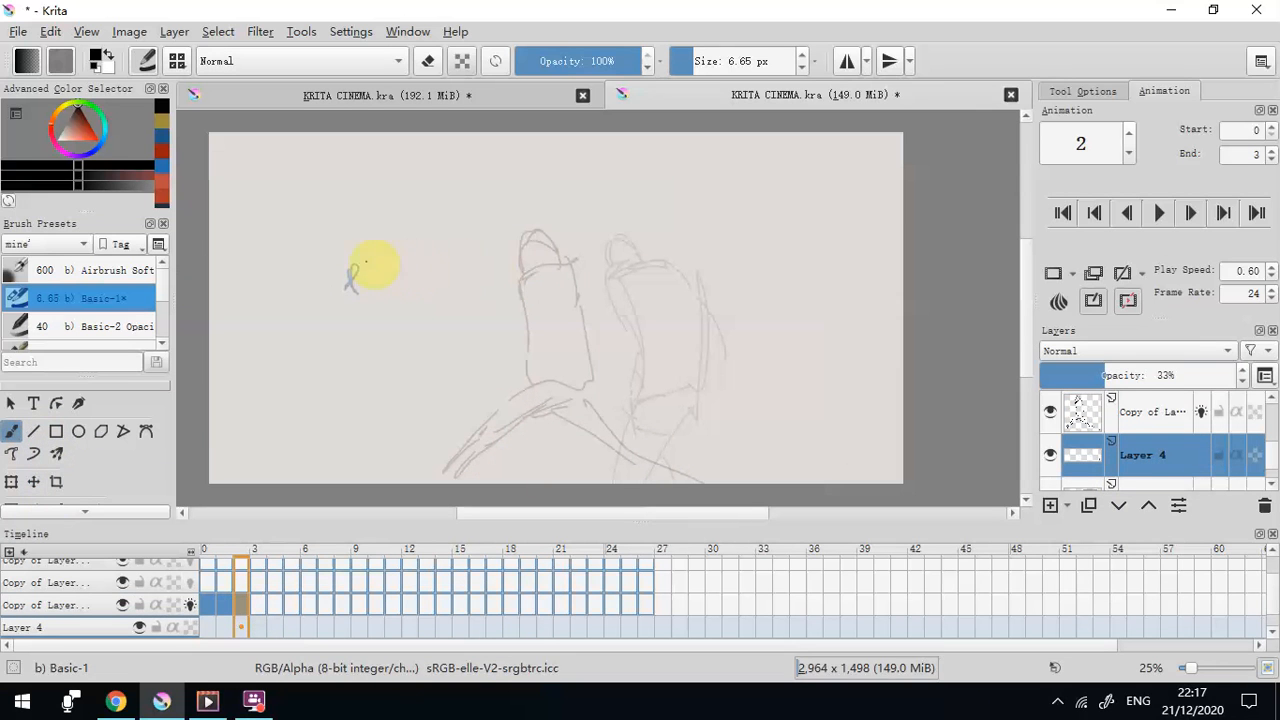
drag(468, 269, 375, 270)
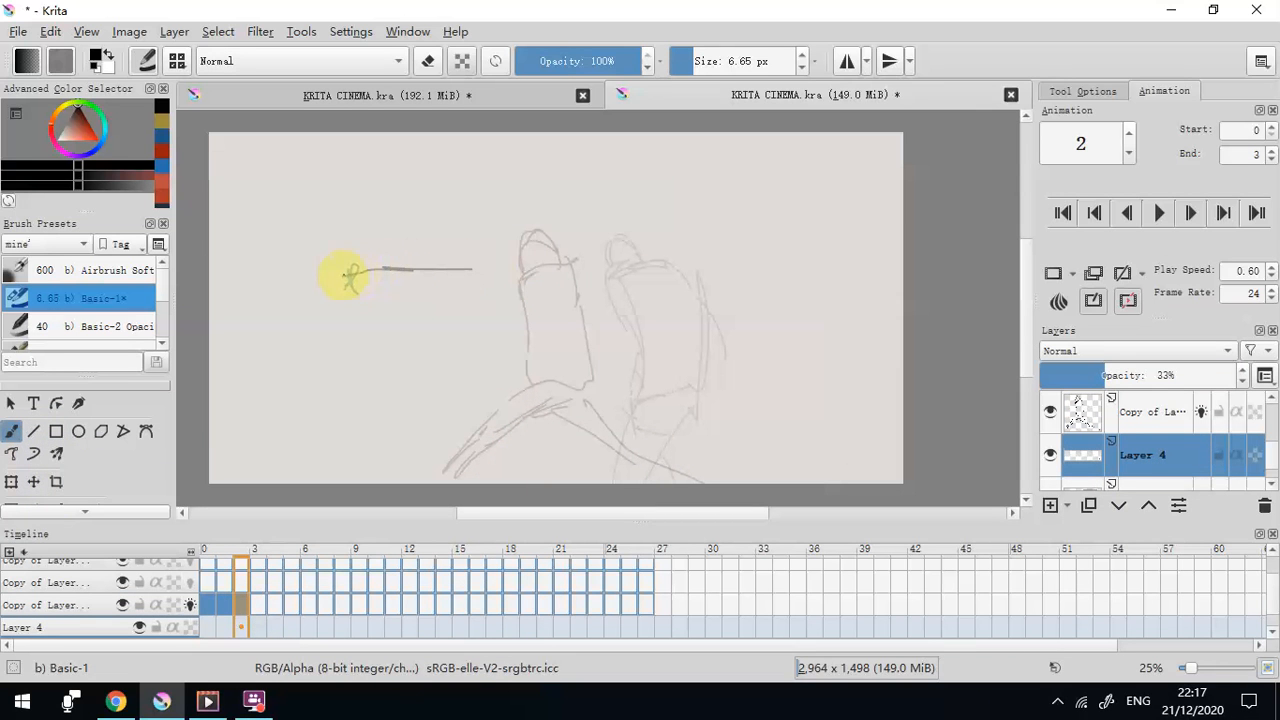
key(ctrl+z)
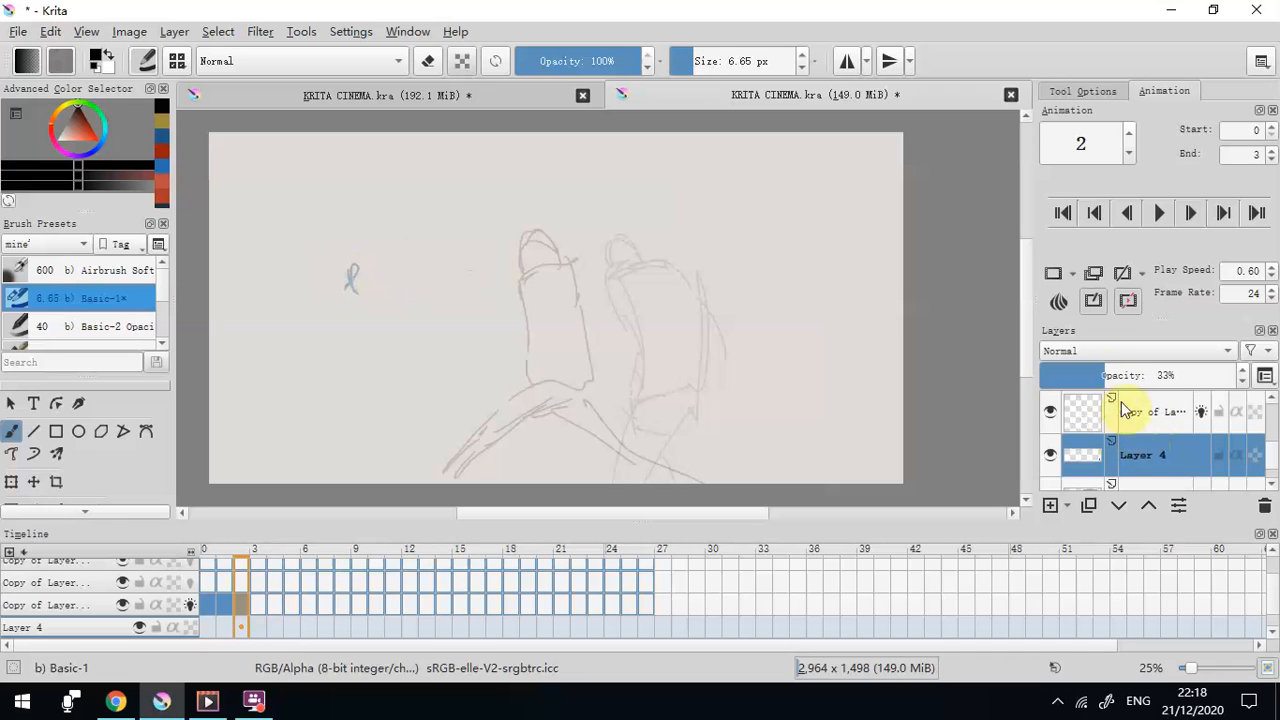
Draw one arm stretched forward and one back at shoulder height on frame 1's striding figure, erasing the overlapping lines
click(226, 605)
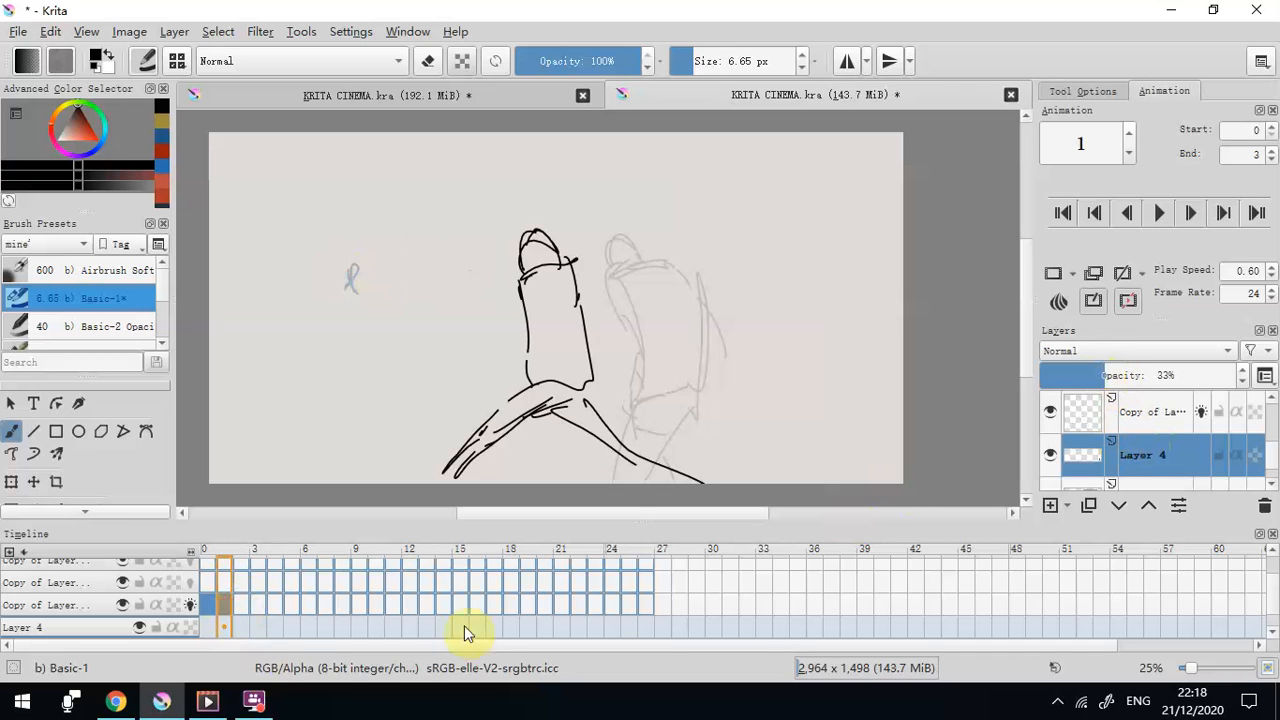
drag(466, 282, 615, 260)
key(ctrl+z)
click(1150, 410)
mouse_move(466, 283)
mouse_down()
mouse_move(609, 261)
mouse_move(619, 283)
mouse_move(462, 287)
mouse_move(716, 66)
mouse_move(699, 58)
mouse_move(514, 285)
mouse_move(586, 282)
mouse_move(576, 265)
mouse_move(502, 283)
mouse_up()
click(716, 66)
click(698, 62)
click(427, 61)
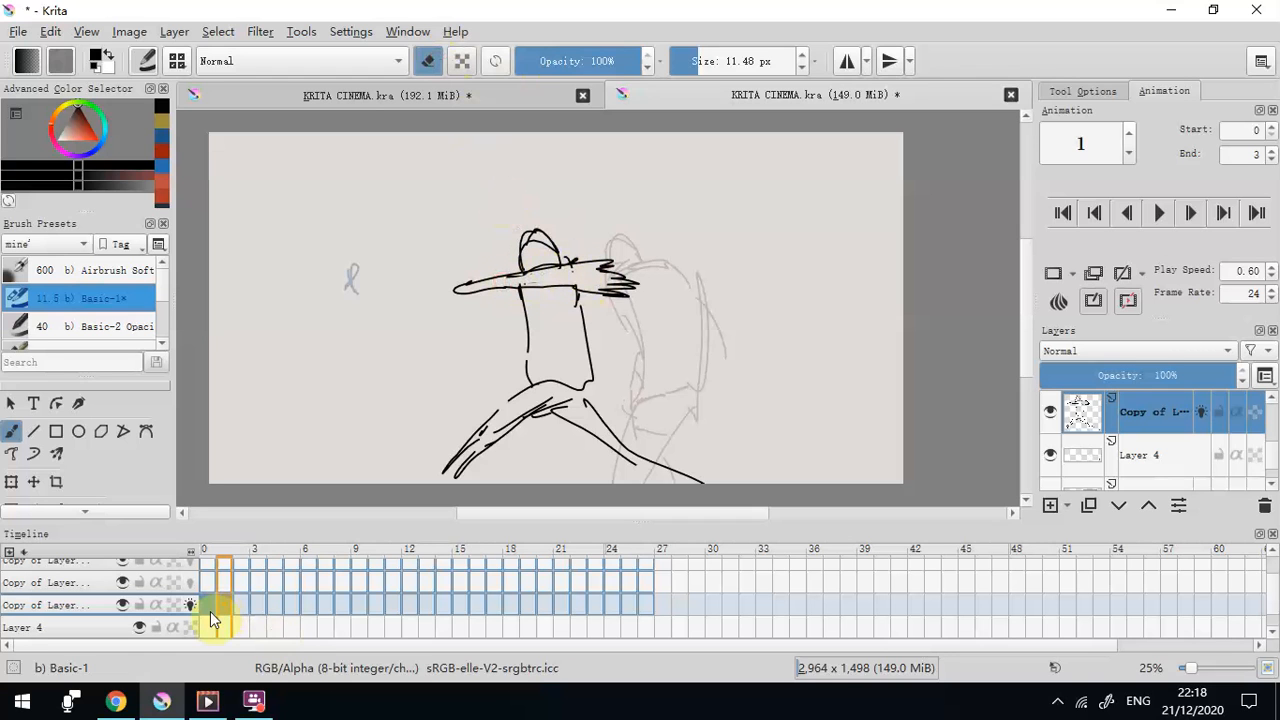
Draw an arm extending backward from the hunched figure's shoulder on frame 0 and erase the overlapping lines
click(220, 607)
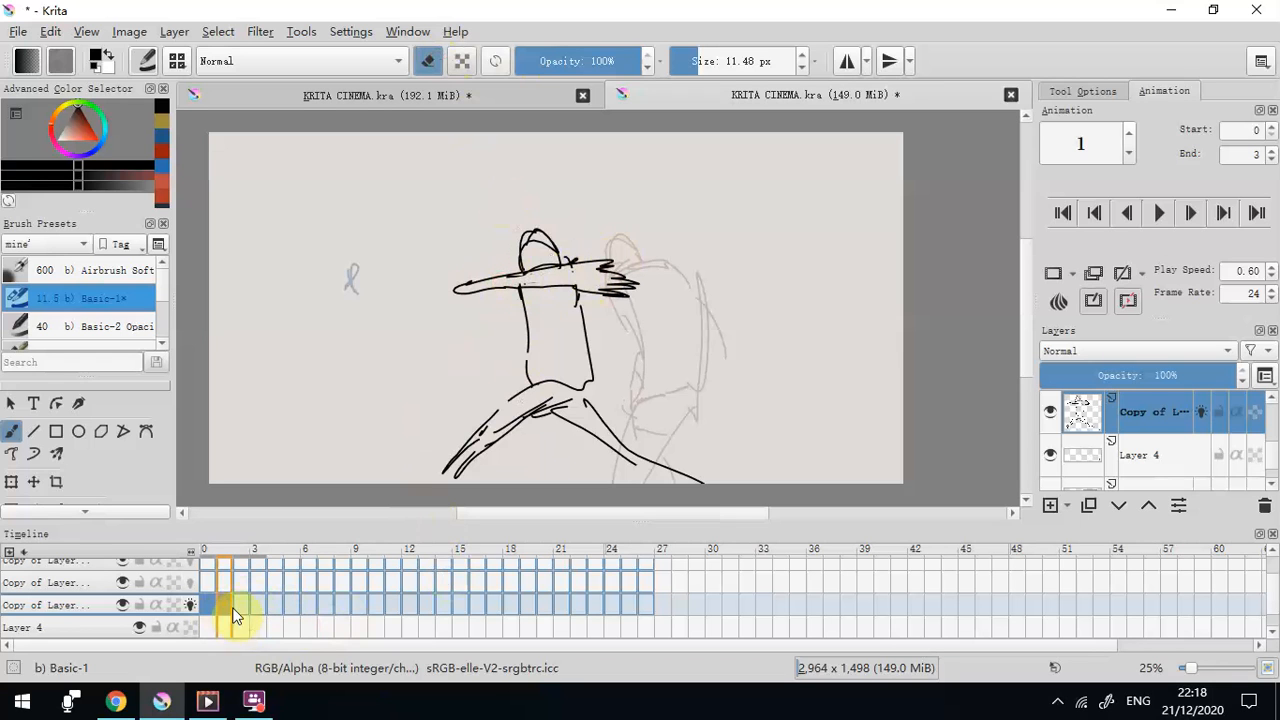
click(212, 606)
click(210, 605)
key(e)
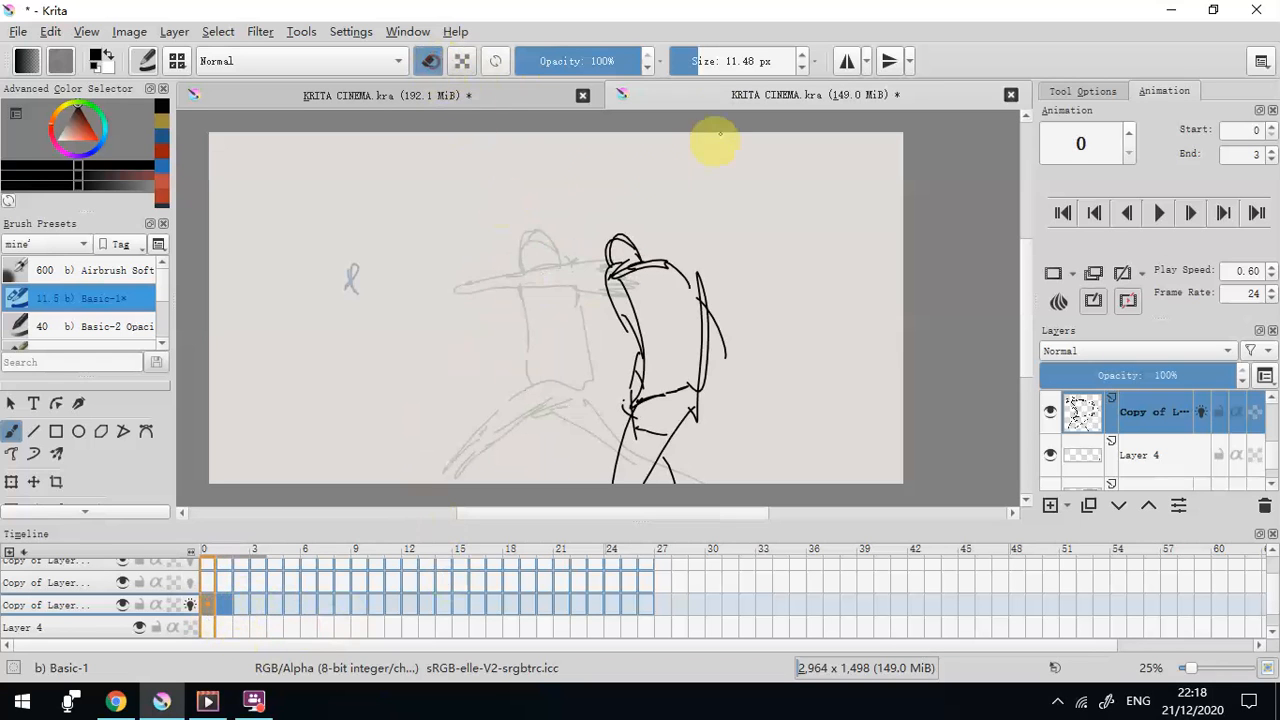
click(686, 57)
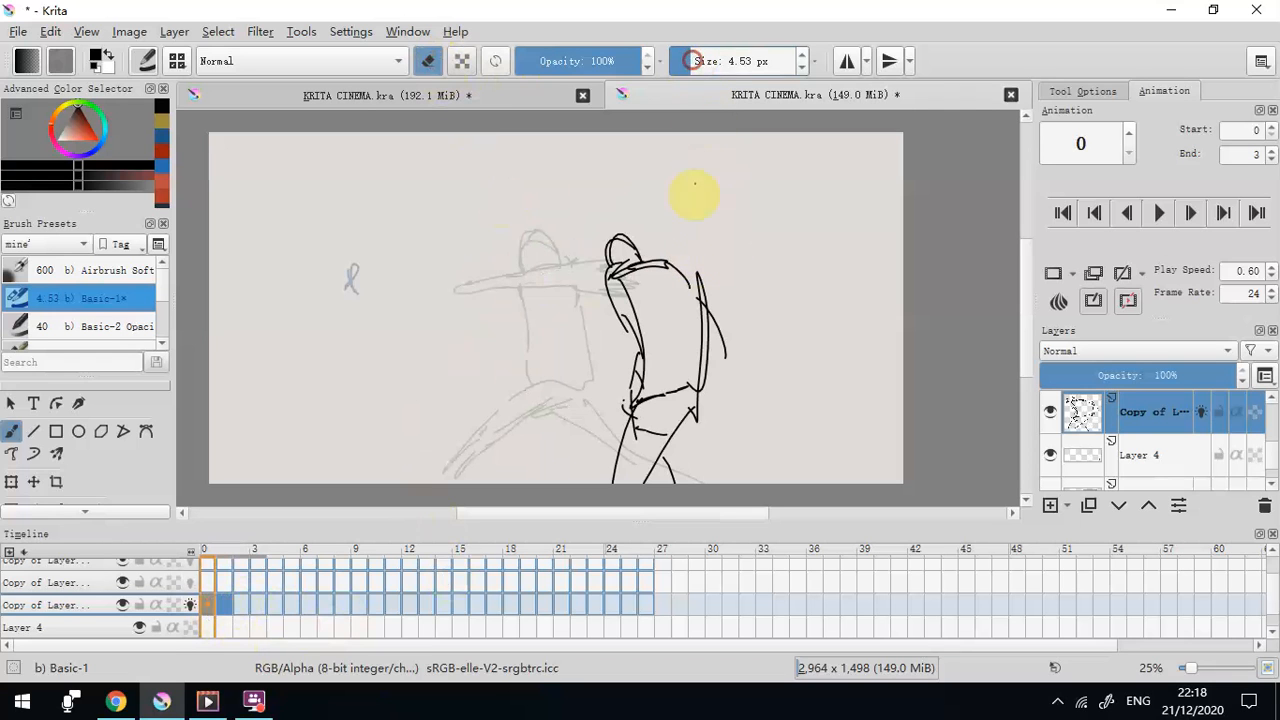
click(428, 61)
mouse_move(704, 254)
mouse_down()
mouse_move(733, 263)
mouse_move(686, 258)
mouse_move(663, 279)
mouse_move(750, 302)
mouse_move(737, 277)
mouse_move(766, 289)
mouse_move(700, 252)
mouse_move(706, 279)
mouse_move(677, 269)
mouse_up()
click(698, 62)
click(432, 62)
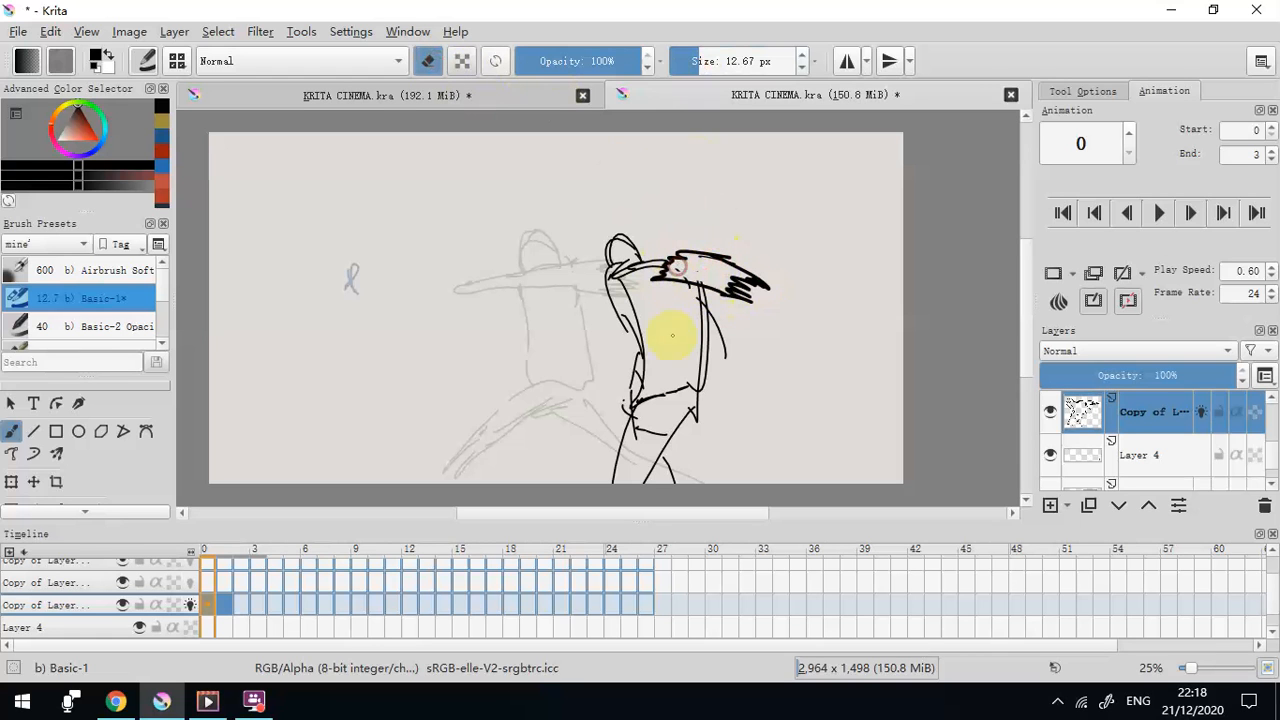
Redraw the striding figure's outstretched arms on frame 1 with a 12.67 px brush and erase the stray lines inside them
click(242, 608)
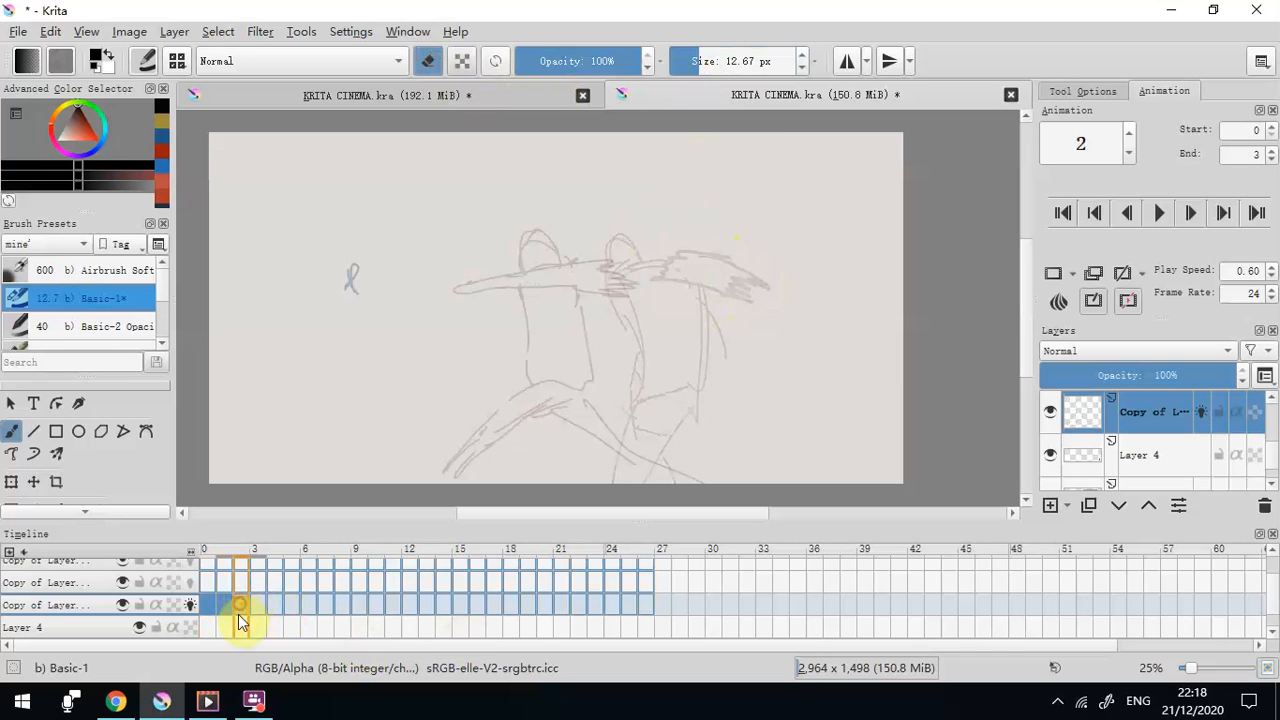
click(216, 613)
click(227, 604)
key(e)
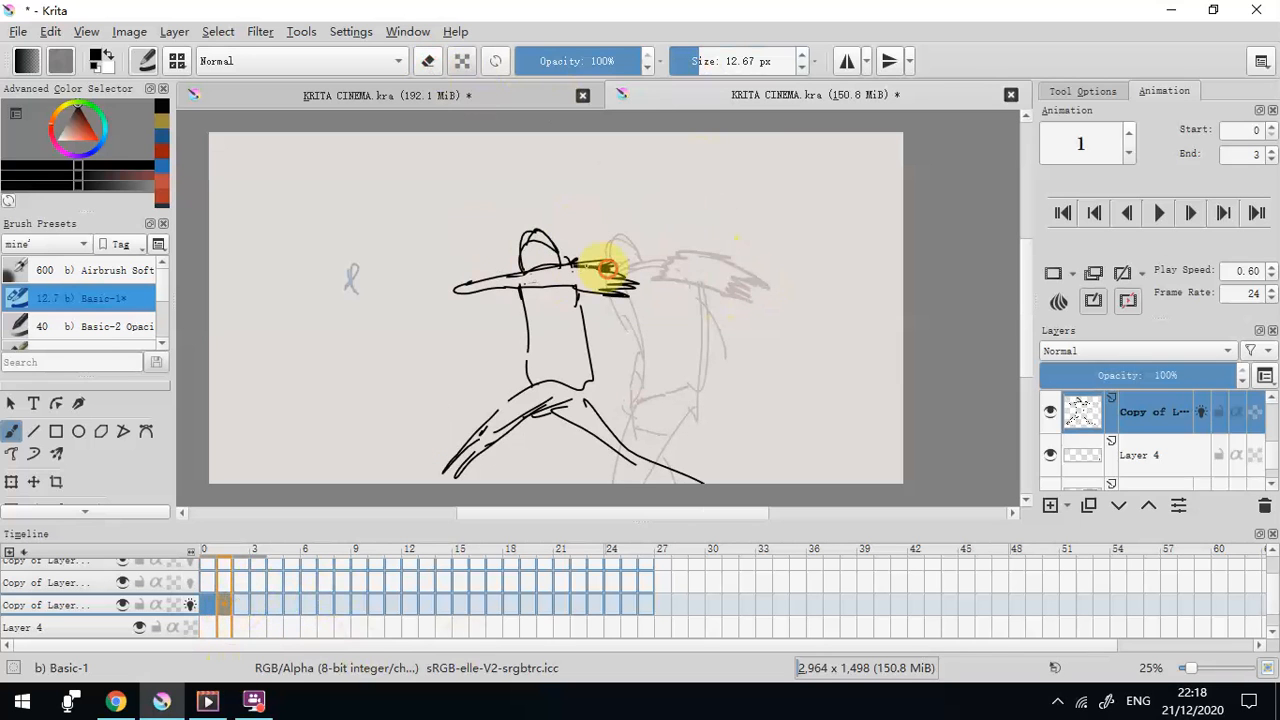
mouse_move(460, 272)
mouse_down()
mouse_move(543, 286)
mouse_move(620, 278)
mouse_up()
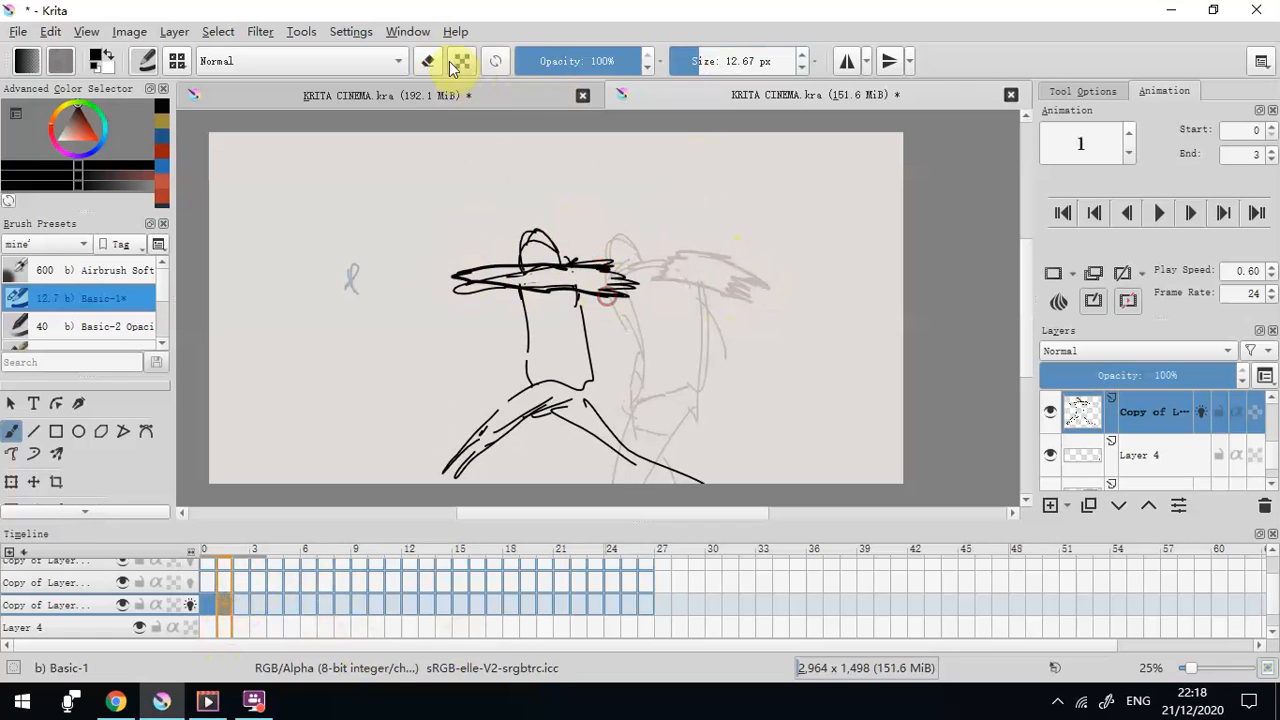
click(427, 61)
drag(478, 294, 560, 266)
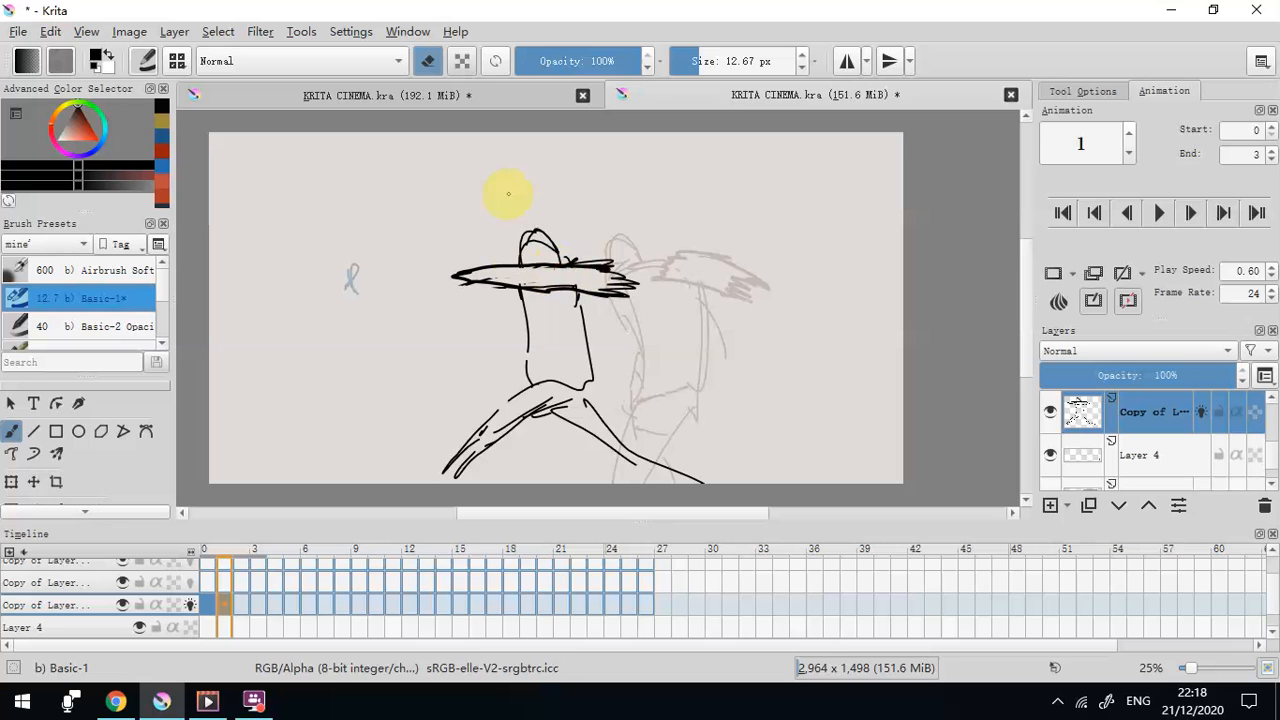
Draw the figure in a deep lunge on frame 2, with its arm reaching the looped mark, and clean up the overlapping lines
key(Right)
click(427, 61)
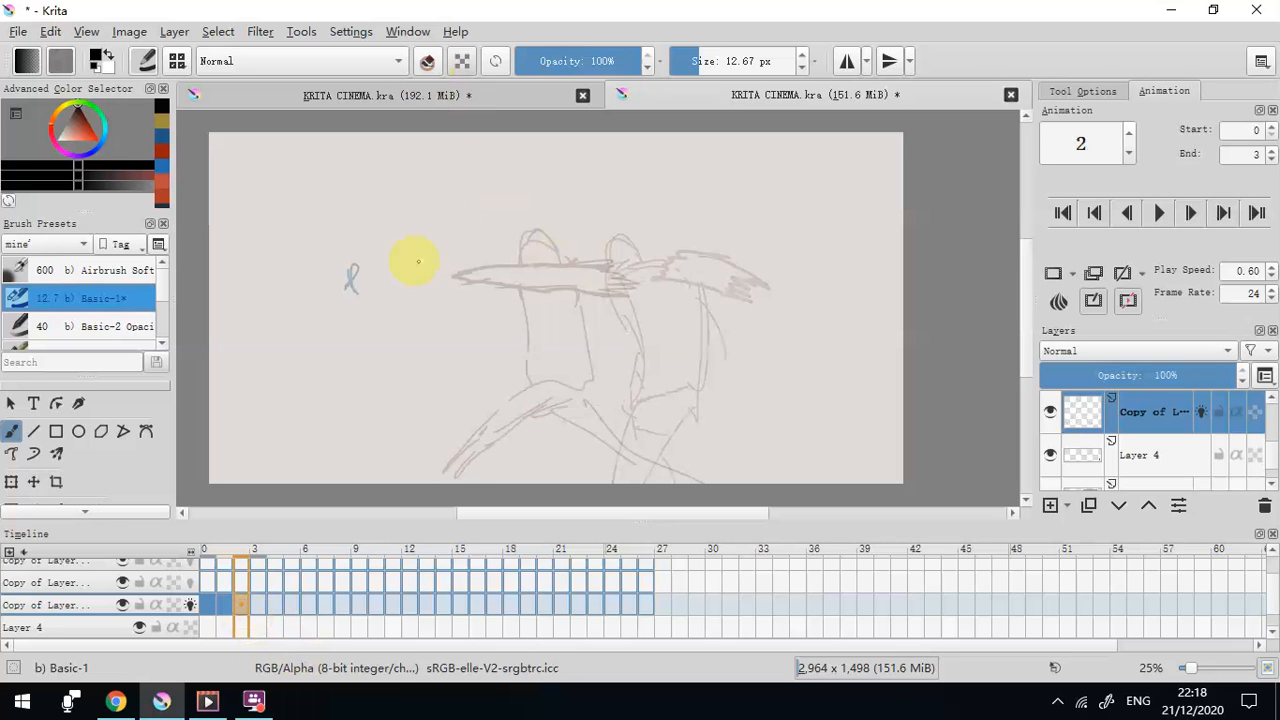
click(683, 64)
drag(488, 266, 377, 272)
click(712, 61)
mouse_move(486, 266)
mouse_down()
mouse_move(349, 272)
mouse_move(464, 288)
mouse_move(454, 269)
mouse_move(445, 279)
mouse_move(459, 287)
mouse_move(492, 289)
mouse_move(524, 274)
mouse_move(491, 265)
mouse_move(536, 281)
mouse_move(497, 297)
mouse_move(532, 382)
mouse_move(538, 350)
mouse_move(516, 333)
mouse_move(527, 352)
mouse_move(494, 409)
mouse_up()
mouse_move(523, 361)
mouse_down()
mouse_move(453, 475)
mouse_move(479, 475)
mouse_move(557, 400)
mouse_move(643, 432)
mouse_up()
mouse_move(552, 402)
mouse_down()
mouse_move(596, 381)
mouse_move(581, 390)
mouse_move(580, 310)
mouse_move(550, 275)
mouse_move(512, 269)
mouse_move(516, 309)
mouse_up()
mouse_move(499, 262)
mouse_down()
mouse_move(521, 264)
mouse_move(538, 294)
mouse_up()
mouse_move(545, 309)
mouse_down()
mouse_move(546, 365)
mouse_move(513, 364)
mouse_move(545, 391)
mouse_up()
mouse_move(530, 383)
mouse_down()
mouse_move(605, 380)
mouse_move(665, 440)
mouse_up()
mouse_move(550, 412)
mouse_down()
mouse_move(661, 460)
mouse_move(649, 440)
mouse_move(772, 472)
mouse_up()
click(427, 61)
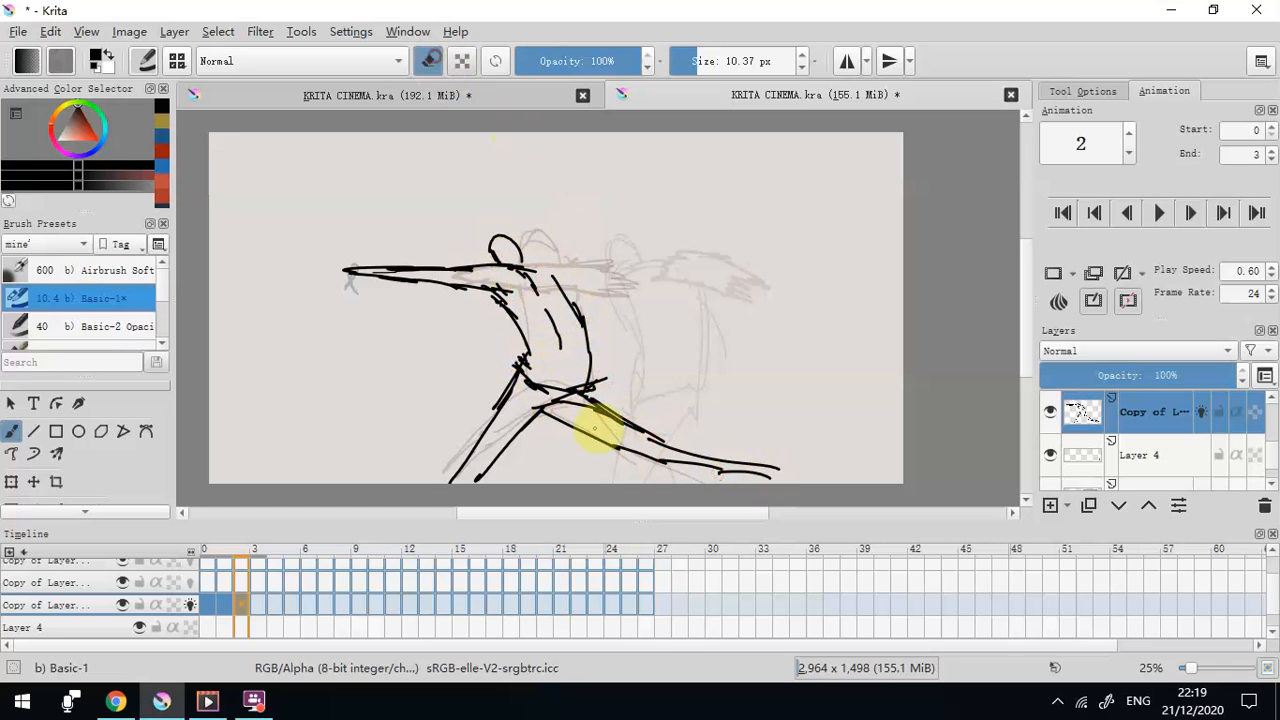
key(e)
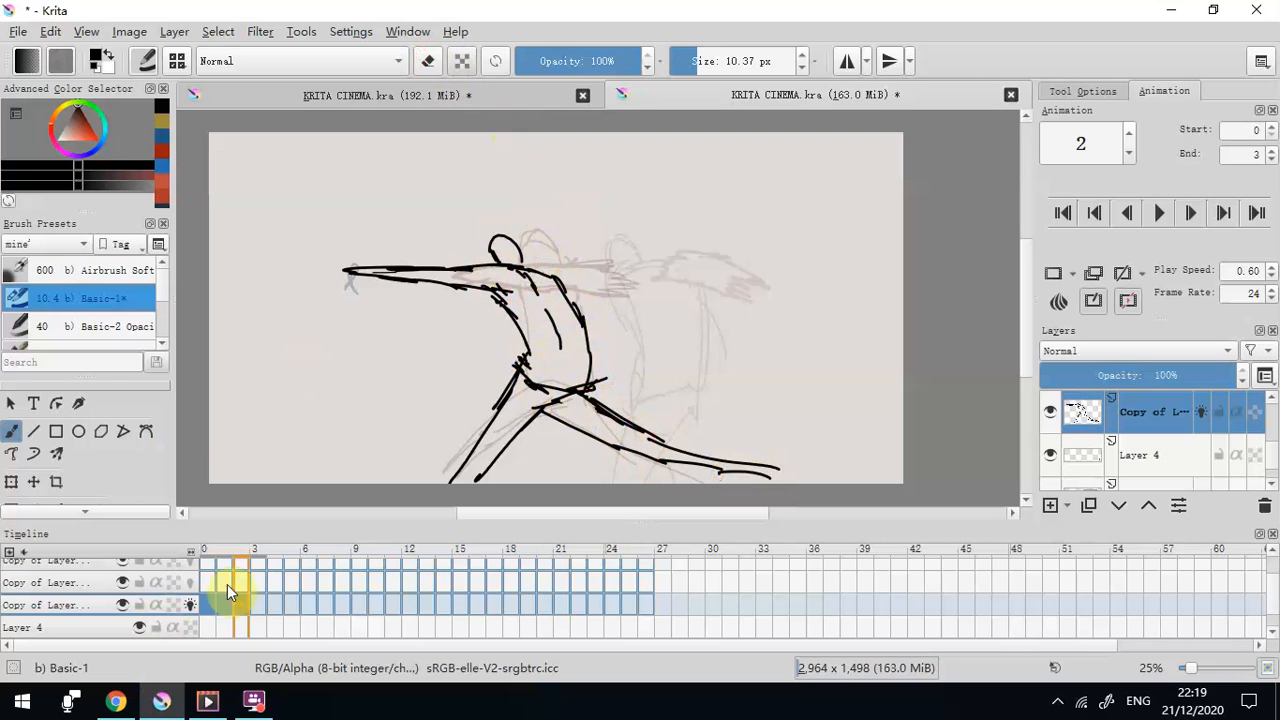
Set the playback range to frames 0 to 2 and turn off onion skins on the figure layer
drag(209, 606, 237, 605)
right_click(237, 606)
click(337, 373)
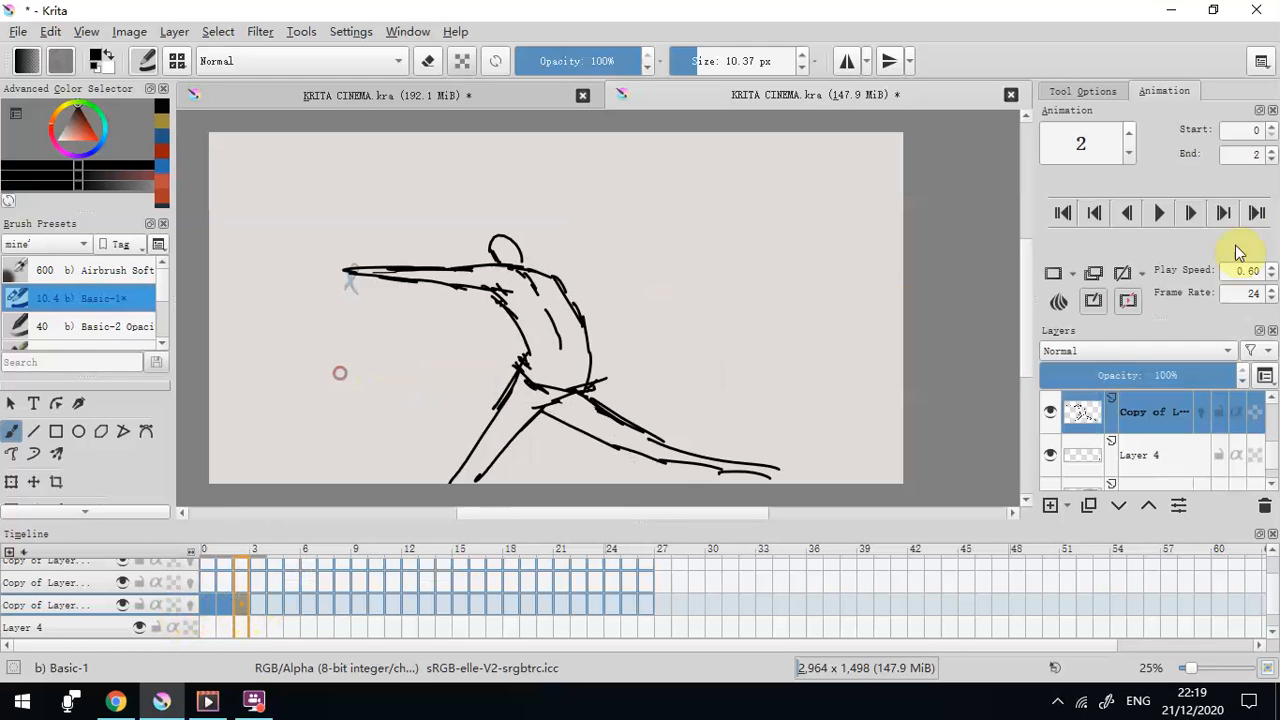
Play the animation, reduce the play speed to 0.30, and stop playback
click(1158, 213)
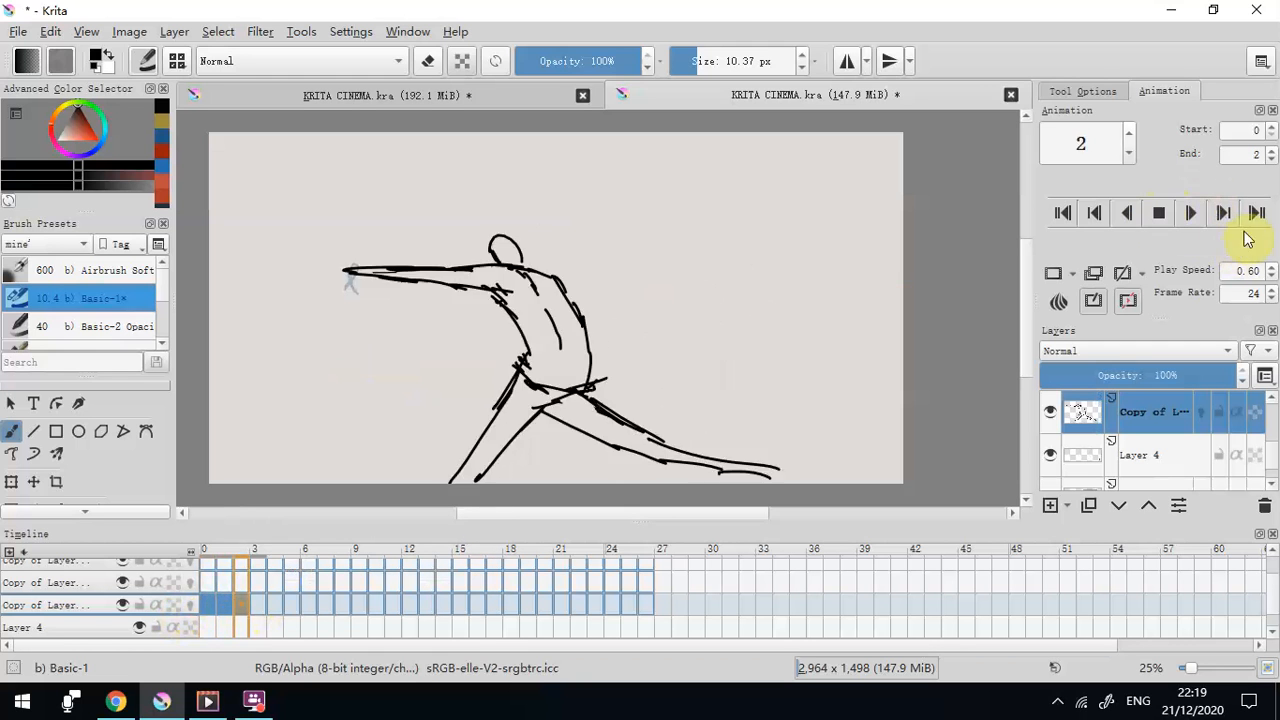
click(1268, 278)
click(1268, 278)
click(1268, 278)
click(1268, 278)
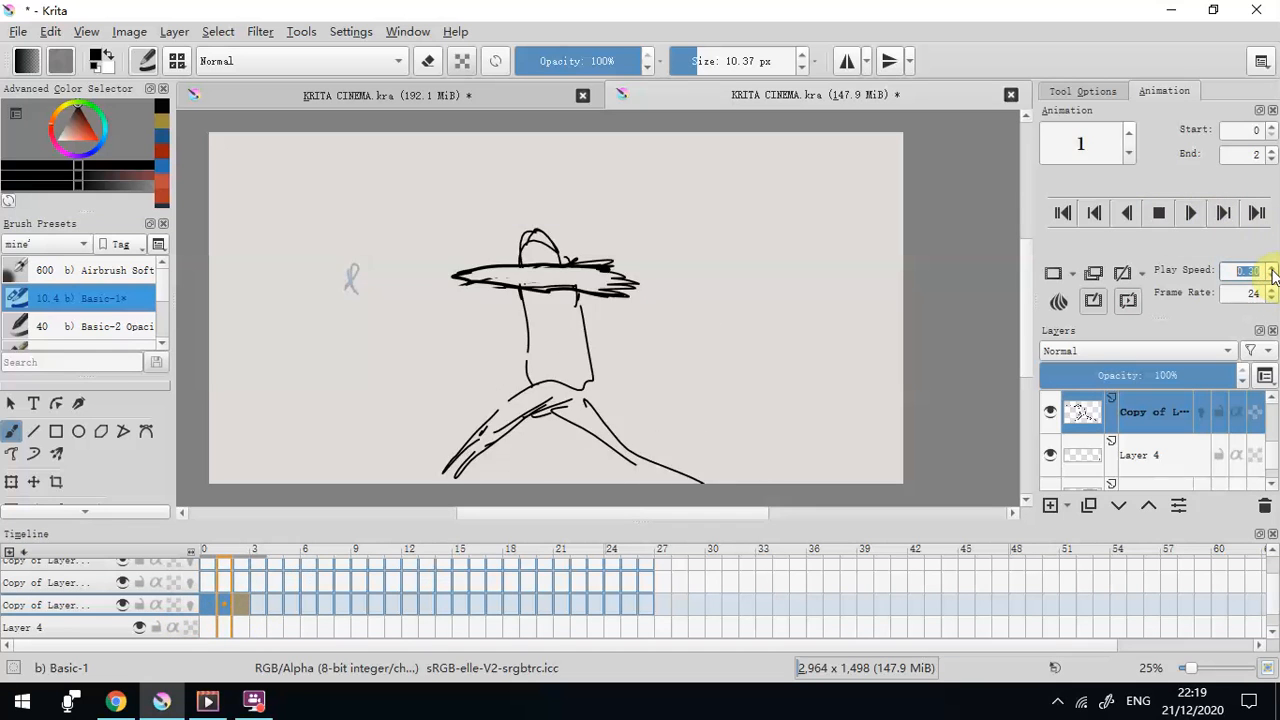
click(1165, 215)
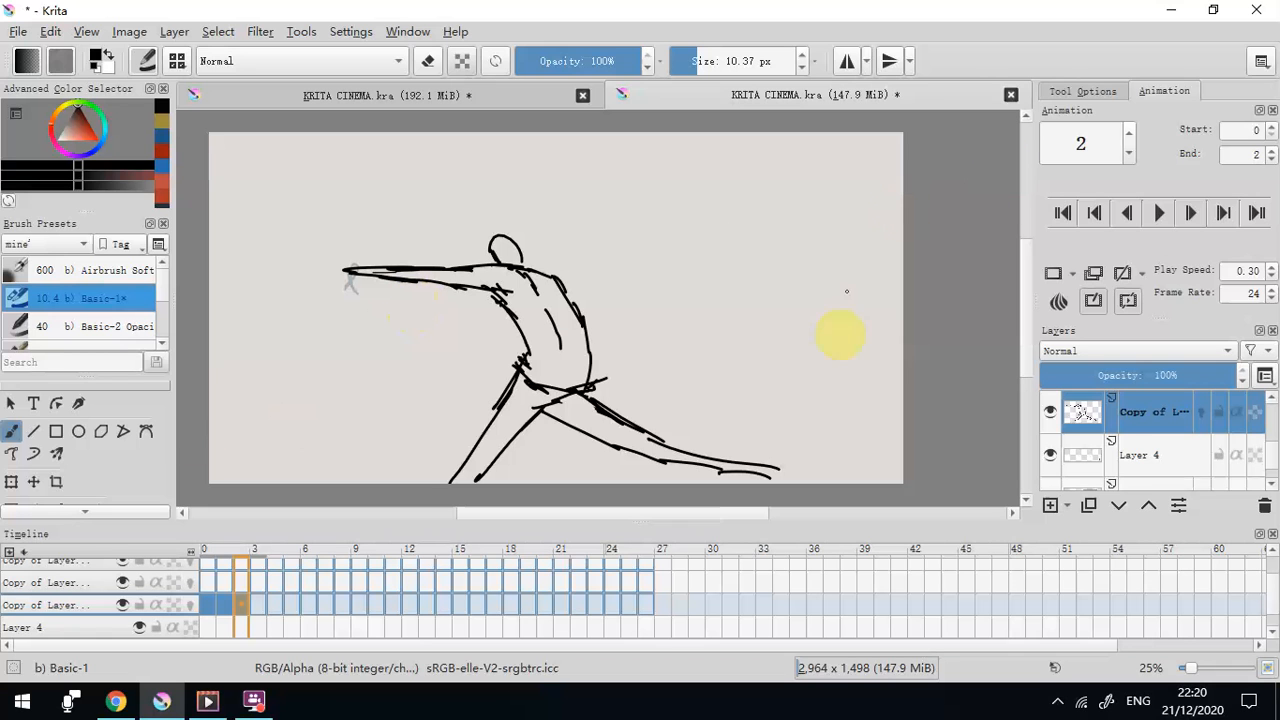
Delete the reaching-figure layer and Layer 4, and enable onion skins on the empty layer above Layer 1 at frame 0
click(1264, 505)
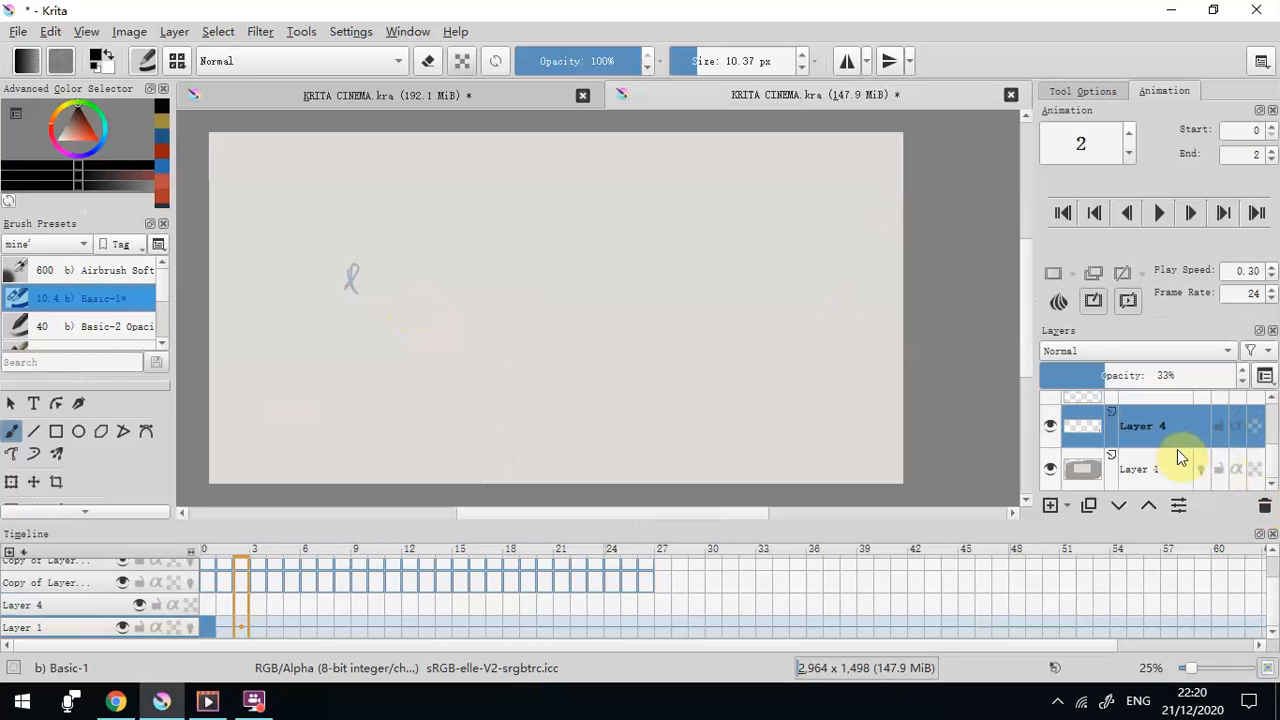
click(1264, 505)
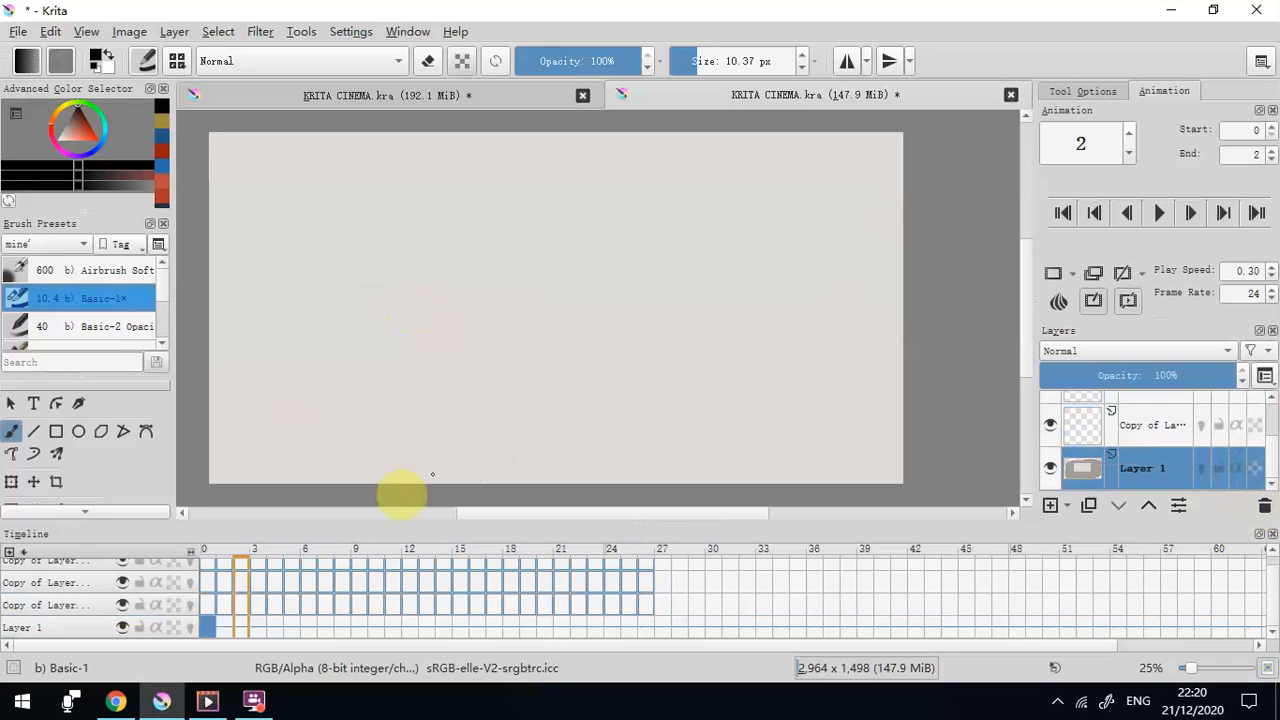
click(204, 605)
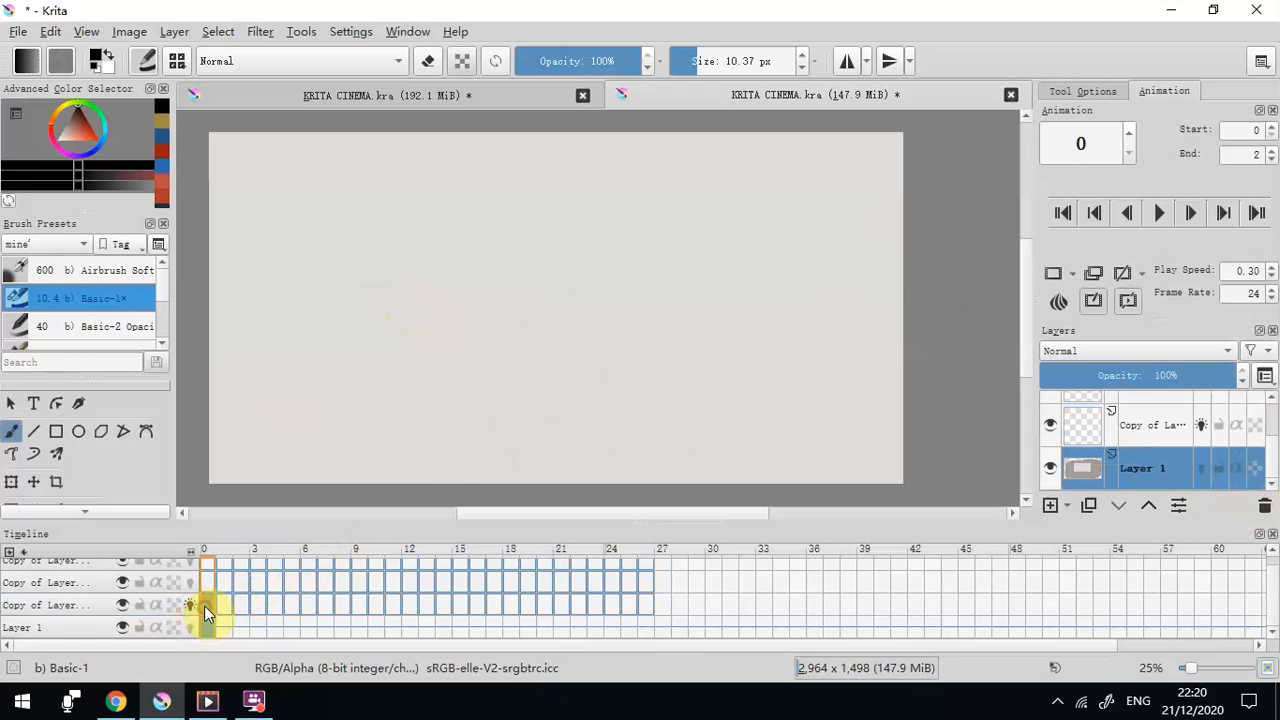
click(1137, 430)
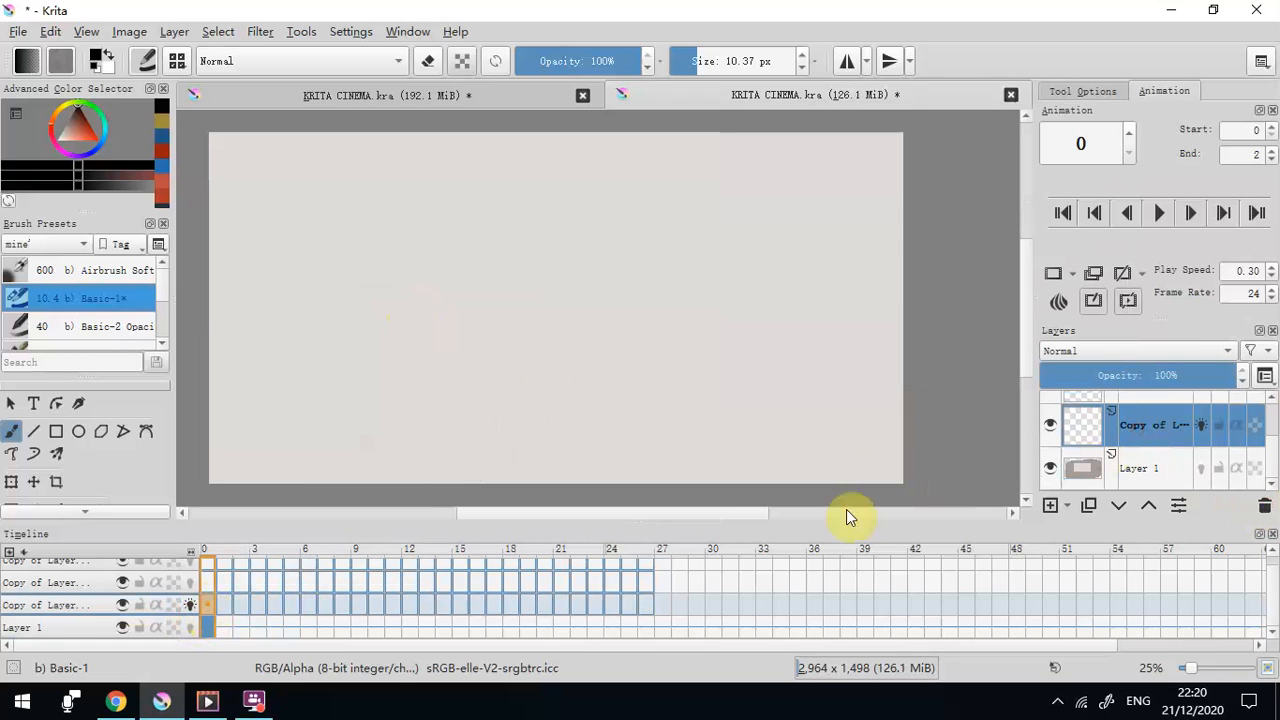
Add a new layer above Layer 1 and draw two flat ledges separated by a wide gap across the canvas
click(1135, 470)
click(1050, 505)
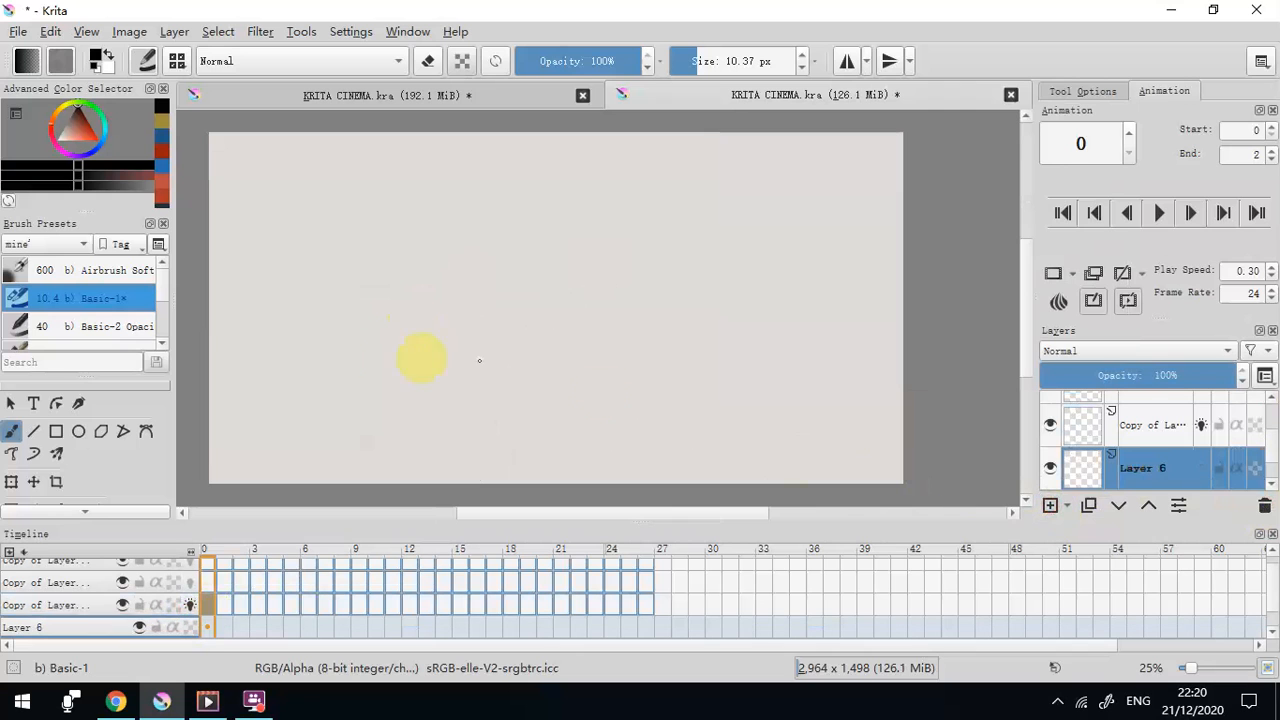
mouse_move(288, 358)
mouse_down()
mouse_move(483, 364)
mouse_move(659, 392)
mouse_move(931, 354)
mouse_up()
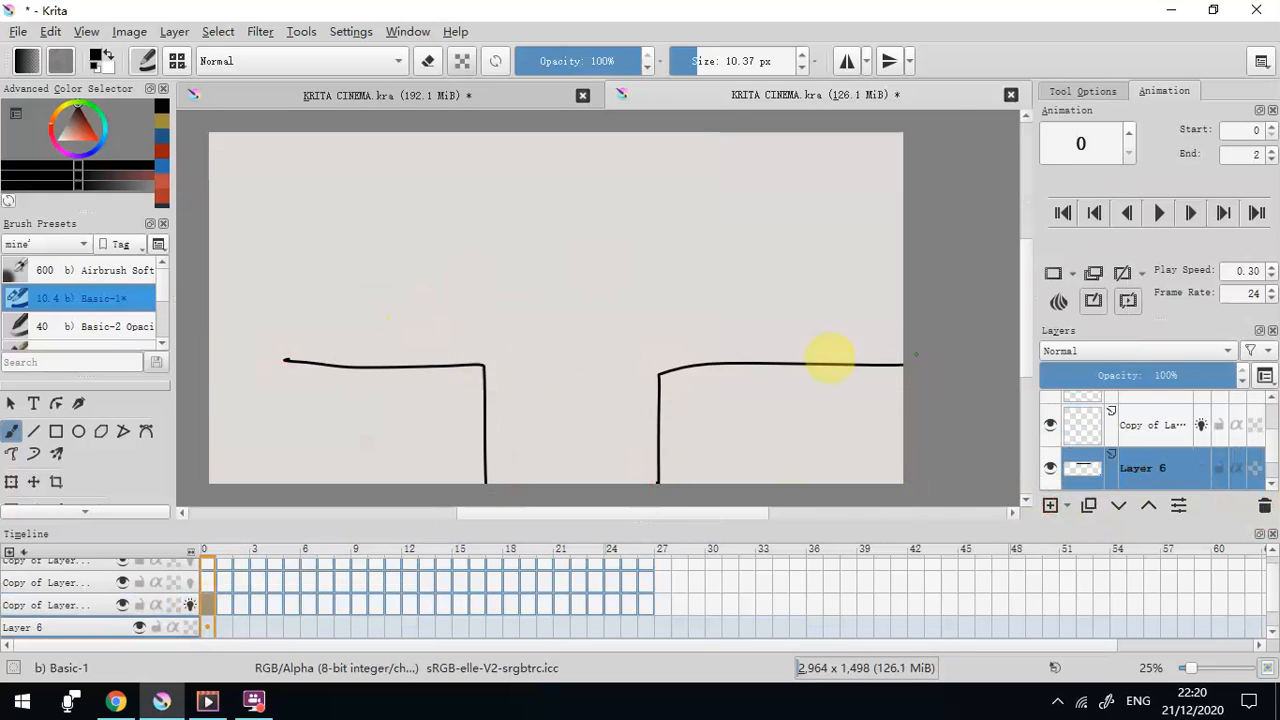
drag(285, 358, 198, 362)
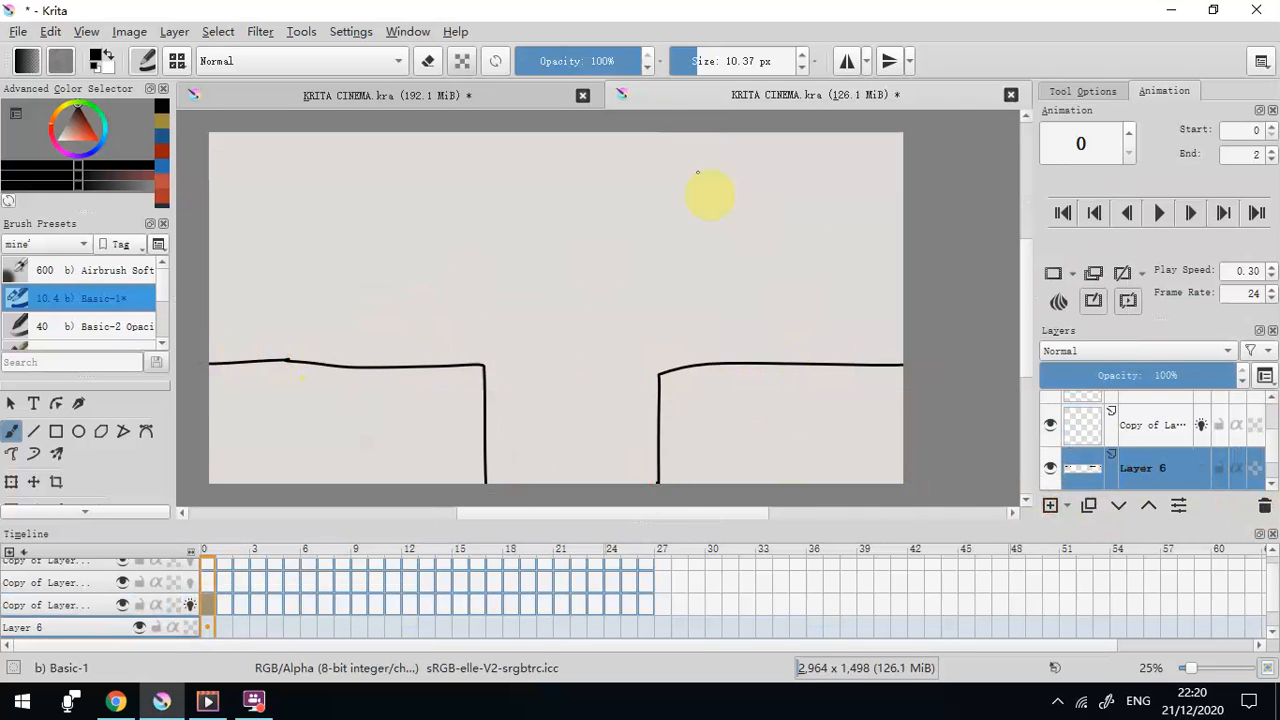
Draw a small standing figure on the left ledge on frame 0 of the onion-skinned layer with a 3.94 px brush
click(1145, 428)
click(686, 61)
mouse_move(367, 234)
mouse_down()
mouse_move(374, 367)
mouse_move(380, 328)
mouse_move(400, 368)
mouse_move(386, 230)
mouse_move(395, 289)
mouse_up()
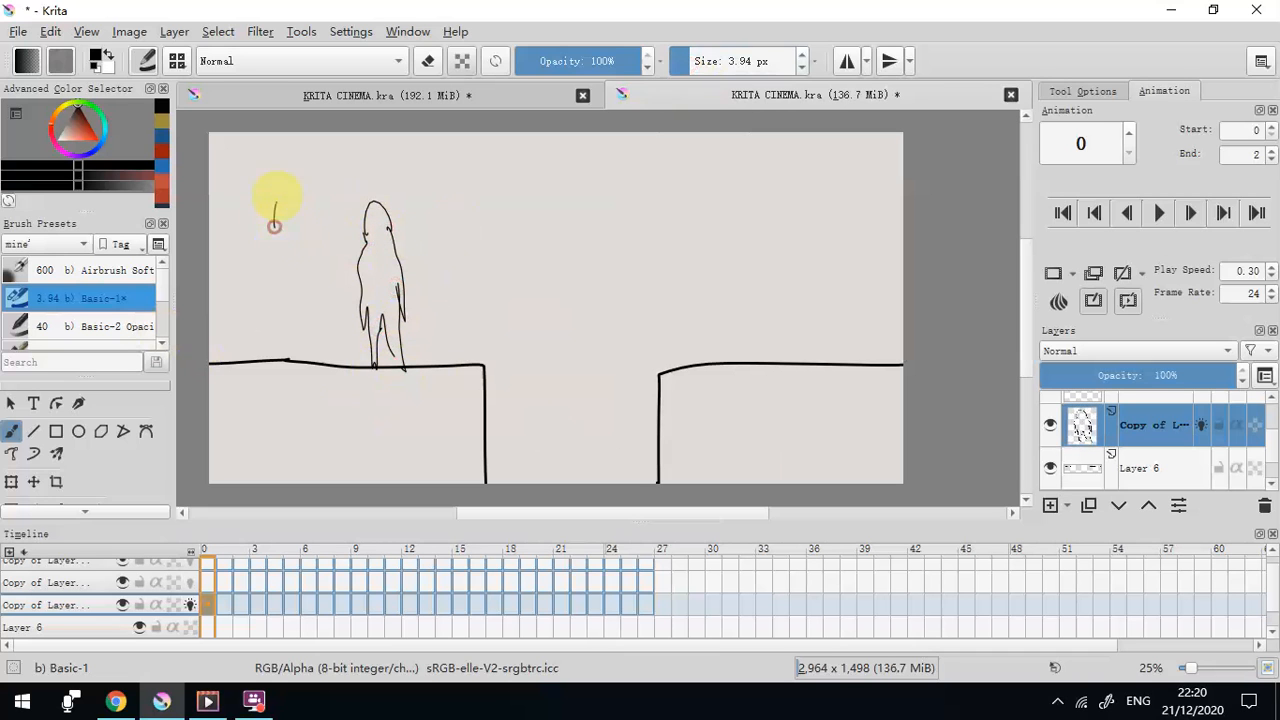
mouse_move(272, 223)
mouse_down()
mouse_move(267, 302)
mouse_move(283, 358)
mouse_up()
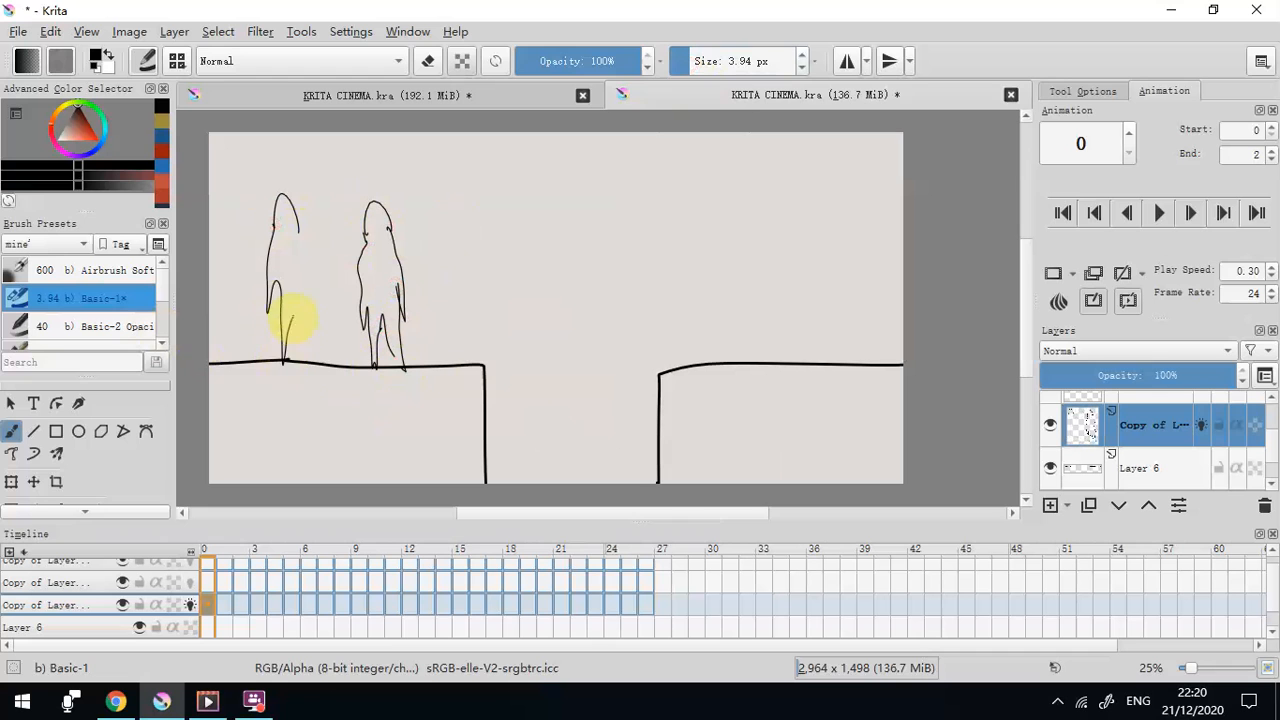
mouse_move(286, 200)
mouse_down()
mouse_move(317, 290)
mouse_move(306, 344)
mouse_up()
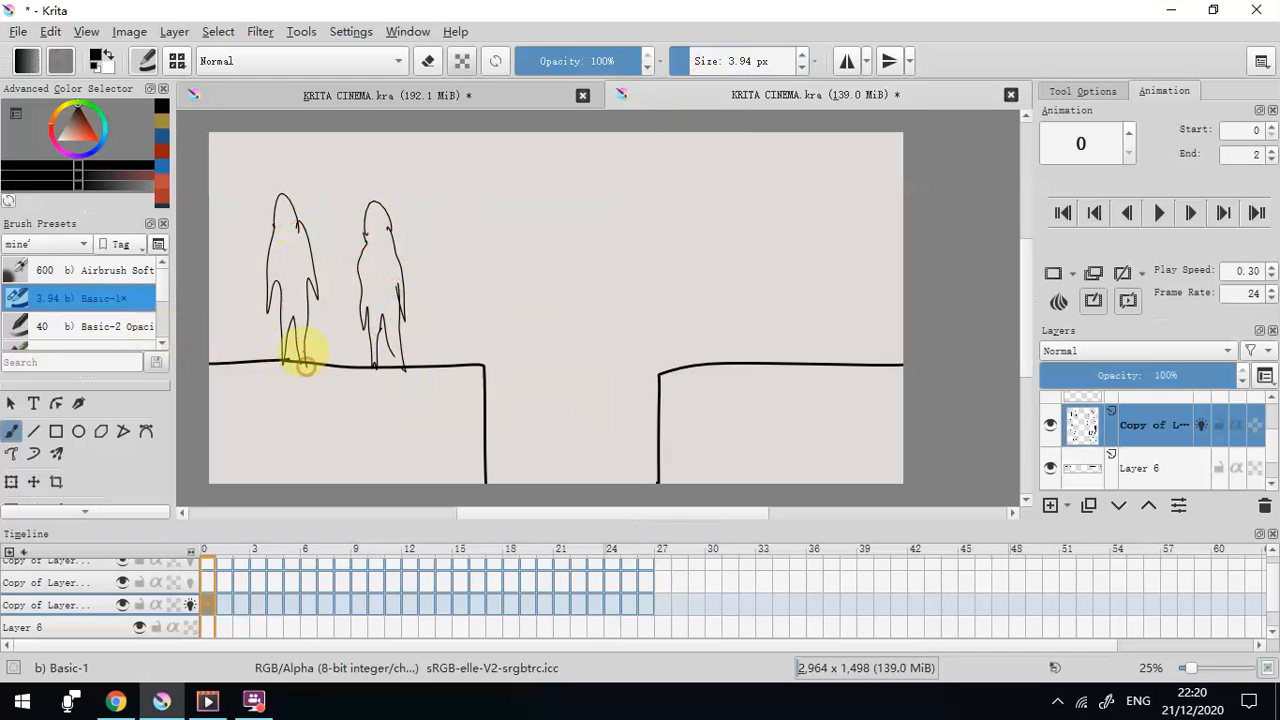
key(ctrl+z)
key(ctrl+z)
key(ctrl+z)
Draw the figure diving off the left ledge on frame 1, with one foot planted and the other leg kicked back
click(223, 605)
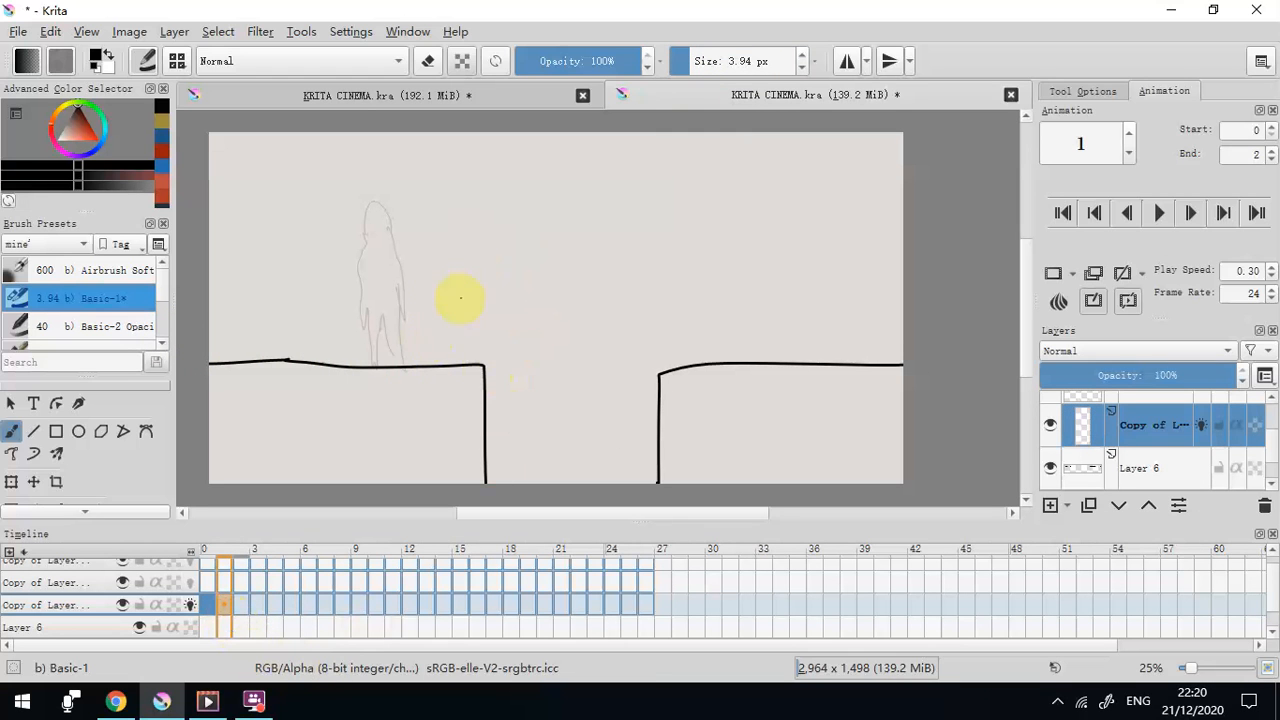
drag(474, 284, 403, 373)
drag(446, 276, 438, 304)
mouse_move(469, 233)
mouse_down()
mouse_move(483, 273)
mouse_move(509, 262)
mouse_move(530, 281)
mouse_move(539, 261)
mouse_move(483, 229)
mouse_move(526, 231)
mouse_up()
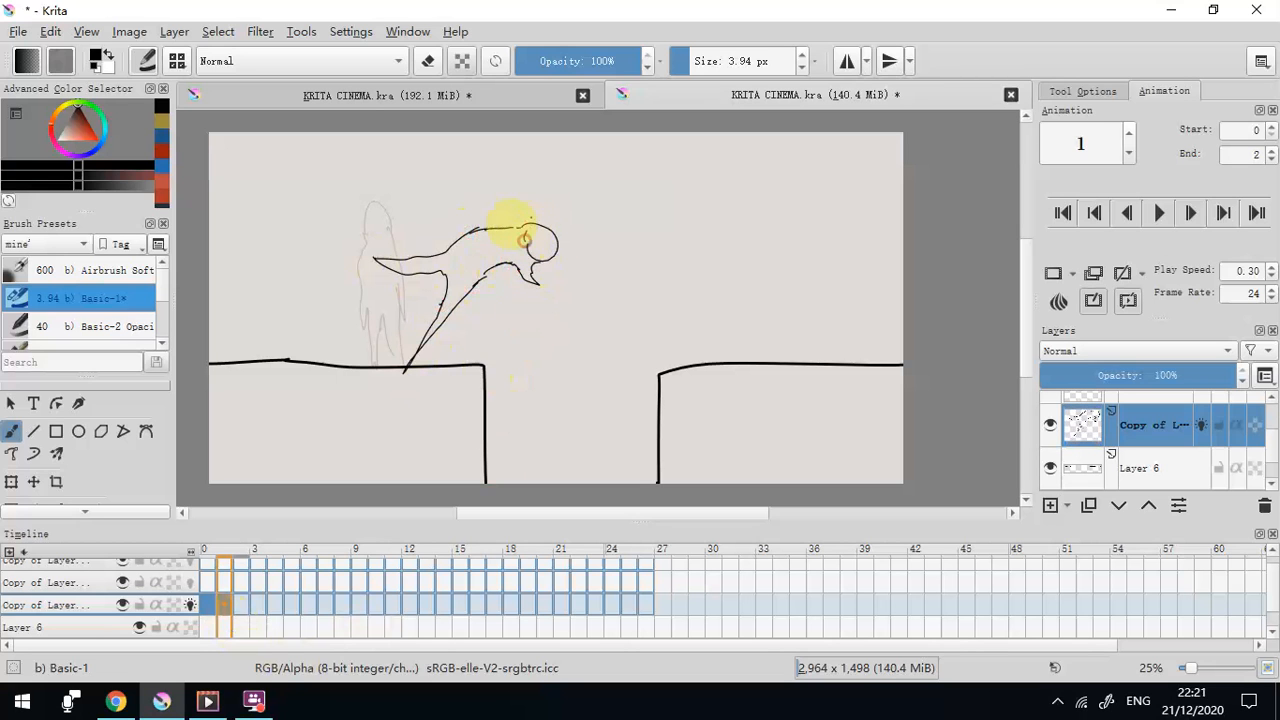
click(210, 606)
click(224, 607)
Draw the figure tumbling upside down over the gap on frame 2, with its legs pointing up
click(246, 607)
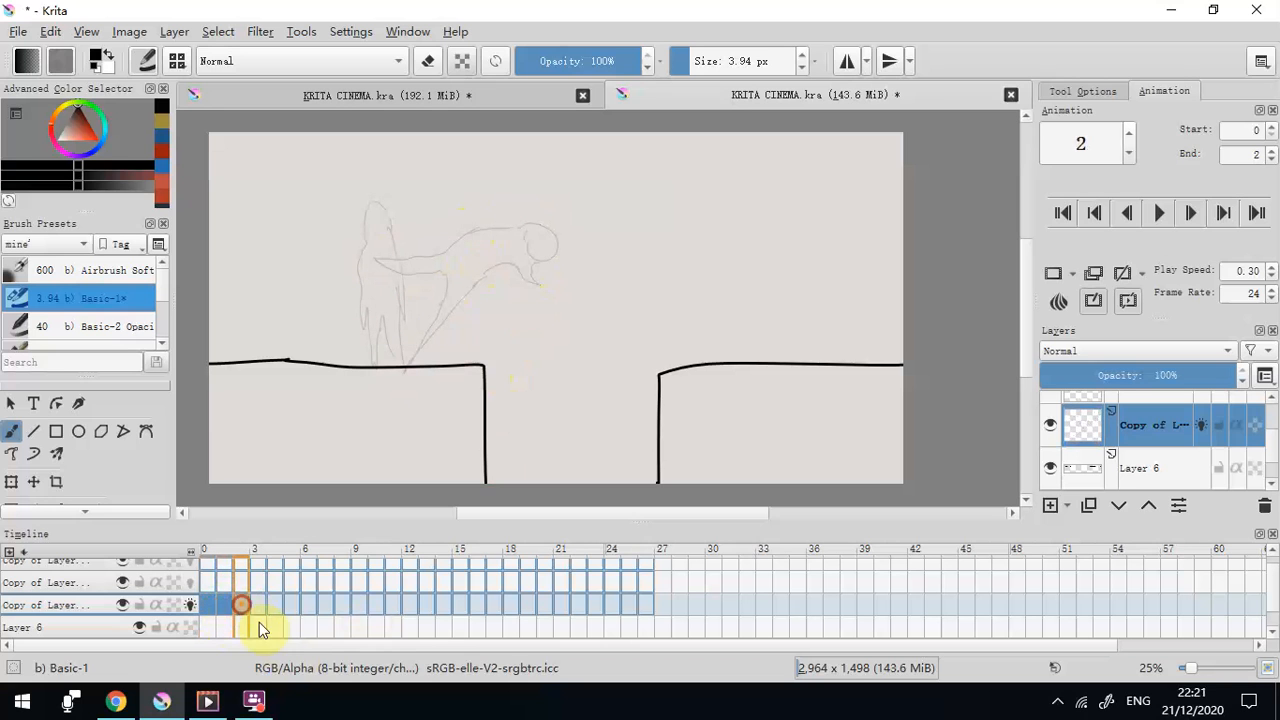
mouse_move(531, 278)
mouse_down()
mouse_move(565, 299)
mouse_move(526, 258)
mouse_move(576, 167)
mouse_move(570, 241)
mouse_move(599, 207)
mouse_move(599, 219)
mouse_move(591, 258)
mouse_move(560, 301)
mouse_up()
click(224, 605)
click(240, 605)
Try drawing the figure descending toward the right ledge on frame 3, with its legs spread apart and arms raised
click(262, 604)
mouse_move(660, 283)
mouse_down()
mouse_move(629, 309)
mouse_move(641, 251)
mouse_move(662, 241)
mouse_move(677, 293)
mouse_up()
mouse_move(711, 246)
mouse_down()
mouse_move(690, 337)
mouse_move(680, 297)
mouse_up()
mouse_move(671, 249)
mouse_down()
mouse_move(710, 247)
mouse_move(697, 241)
mouse_up()
mouse_move(672, 249)
mouse_down()
mouse_move(704, 250)
mouse_move(676, 246)
mouse_up()
mouse_move(699, 250)
mouse_down()
mouse_move(717, 238)
mouse_move(715, 267)
mouse_up()
click(244, 608)
click(262, 607)
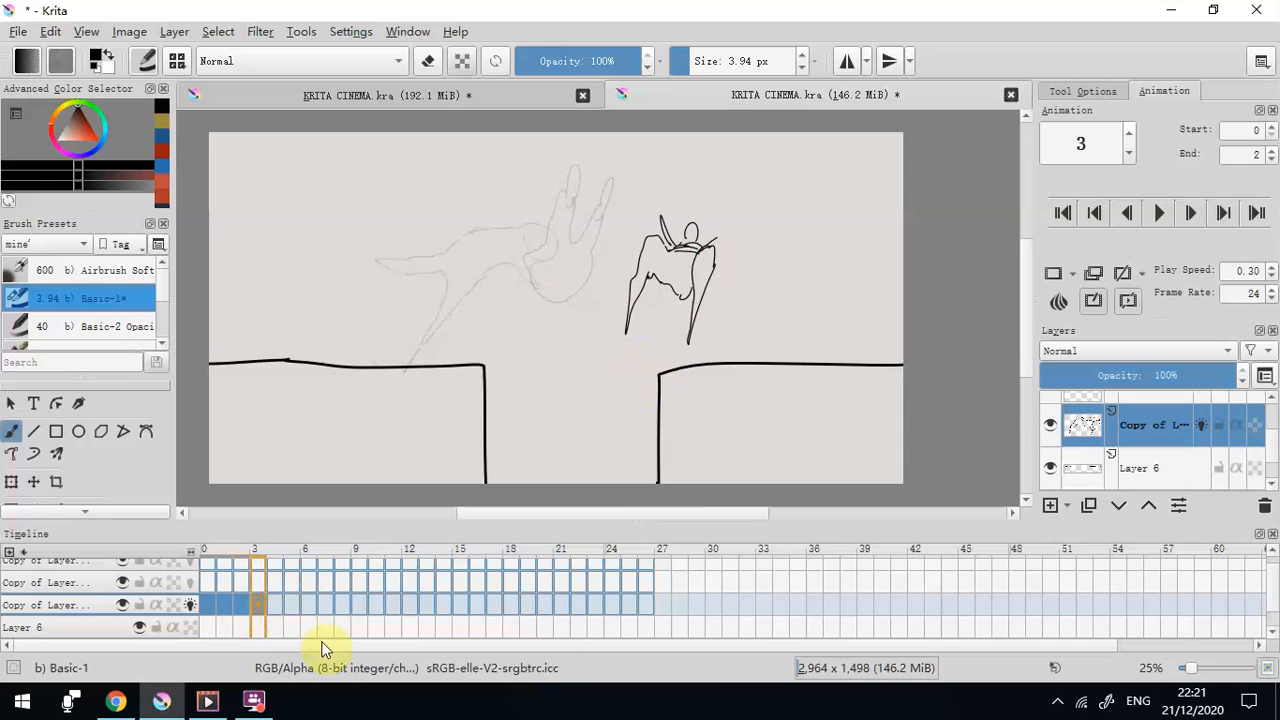
Undo the strokes of the descending figure on frame 3
key(ctrl+z)
key(ctrl+z)
key(ctrl+z)
key(ctrl+z)
key(ctrl+z)
key(ctrl+z)
key(ctrl+z)
key(ctrl+z)
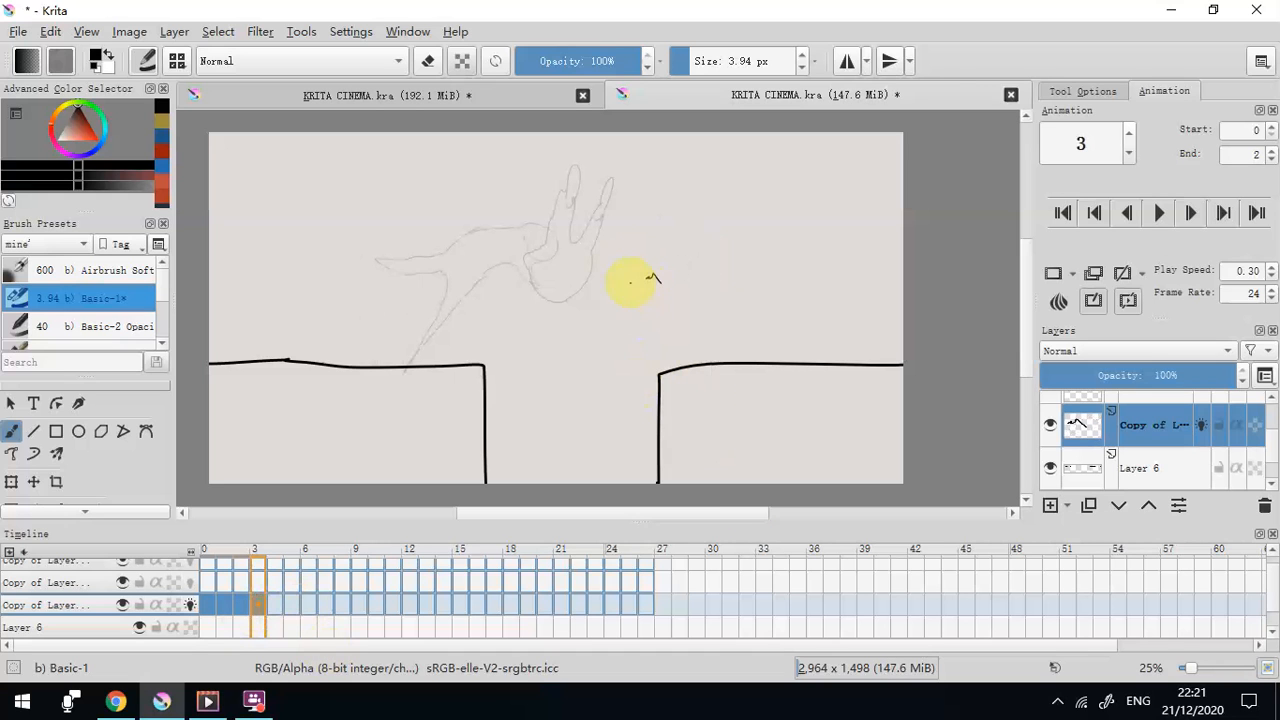
Draw the figure descending toward the right ledge on frame 3, with its back arched and limbs stretched out
mouse_move(608, 265)
mouse_down()
mouse_move(665, 280)
mouse_move(710, 334)
mouse_up()
drag(681, 268, 695, 306)
drag(613, 262, 609, 240)
mouse_move(626, 224)
mouse_down()
mouse_move(668, 215)
mouse_move(723, 231)
mouse_up()
mouse_move(723, 232)
mouse_down()
mouse_move(659, 238)
mouse_move(677, 264)
mouse_move(636, 247)
mouse_up()
mouse_move(613, 238)
mouse_down()
mouse_move(631, 212)
mouse_move(580, 220)
mouse_move(659, 215)
mouse_move(654, 251)
mouse_up()
drag(622, 202, 632, 201)
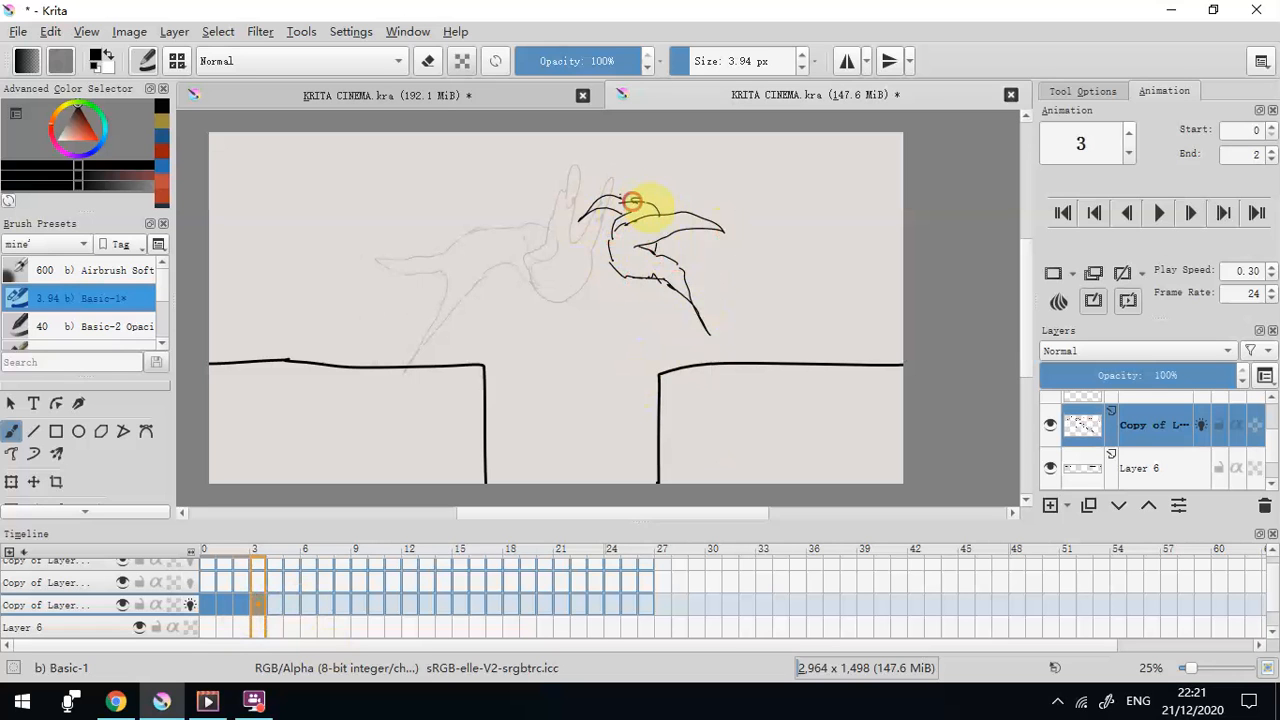
Draw the figure landing upright on the right ledge on frame 4, with both feet planted and one arm extended
click(226, 605)
click(257, 606)
click(270, 608)
mouse_move(698, 318)
mouse_down()
mouse_move(713, 319)
mouse_move(714, 297)
mouse_up()
mouse_move(713, 296)
mouse_down()
mouse_move(745, 315)
mouse_move(766, 362)
mouse_up()
drag(745, 281, 766, 364)
drag(683, 277, 691, 319)
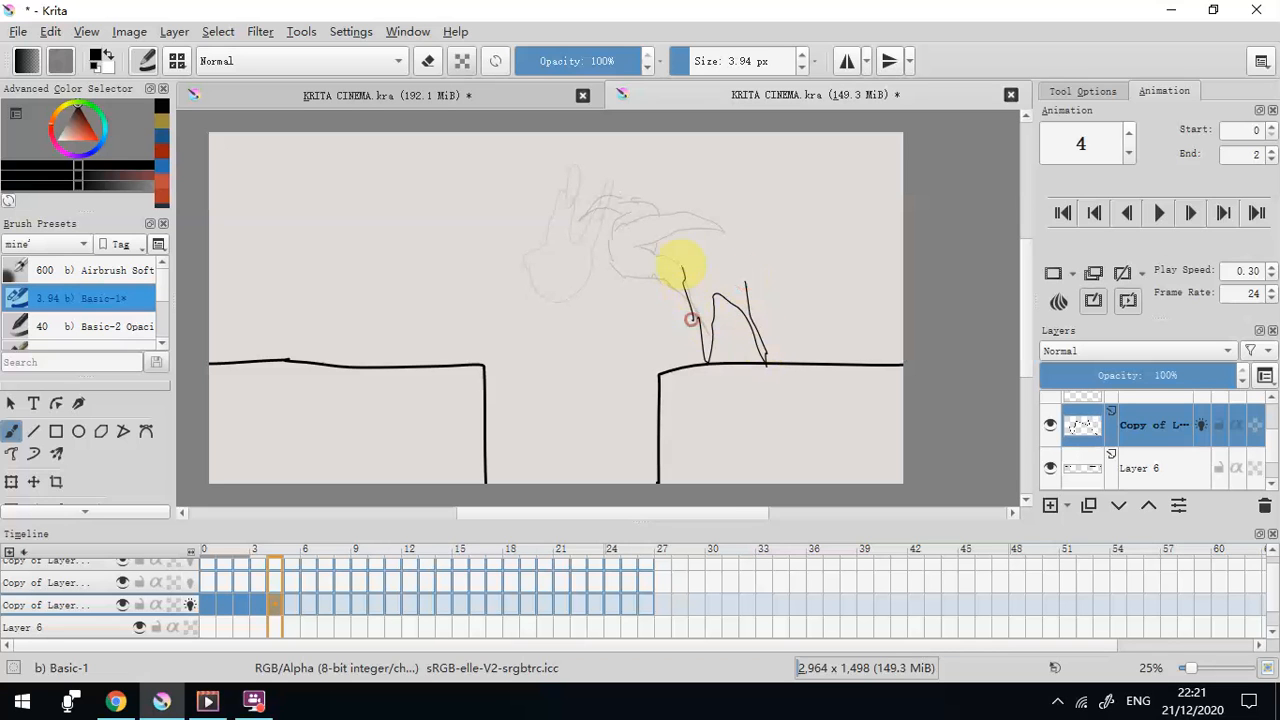
mouse_move(743, 287)
mouse_down()
mouse_move(719, 221)
mouse_move(780, 218)
mouse_up()
click(721, 222)
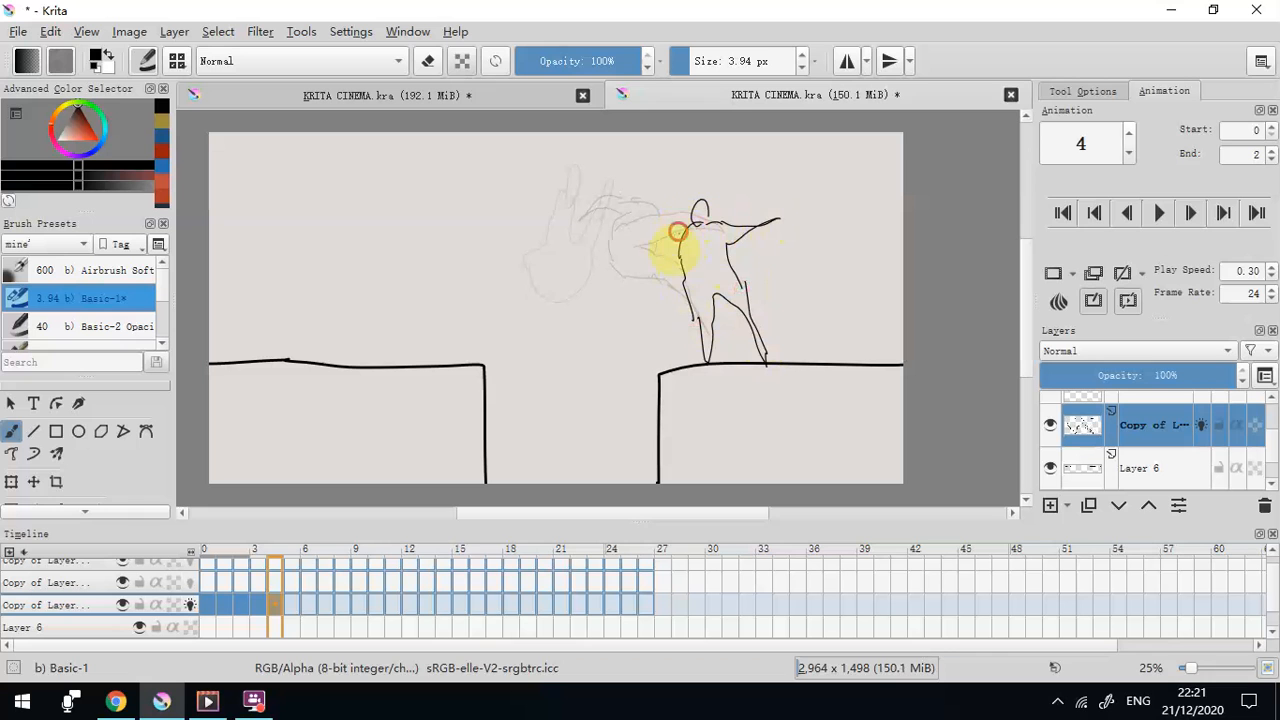
Draw the figure absorbing the landing on frame 5, crouched on the right ledge with bent knees
click(257, 606)
click(273, 604)
click(290, 604)
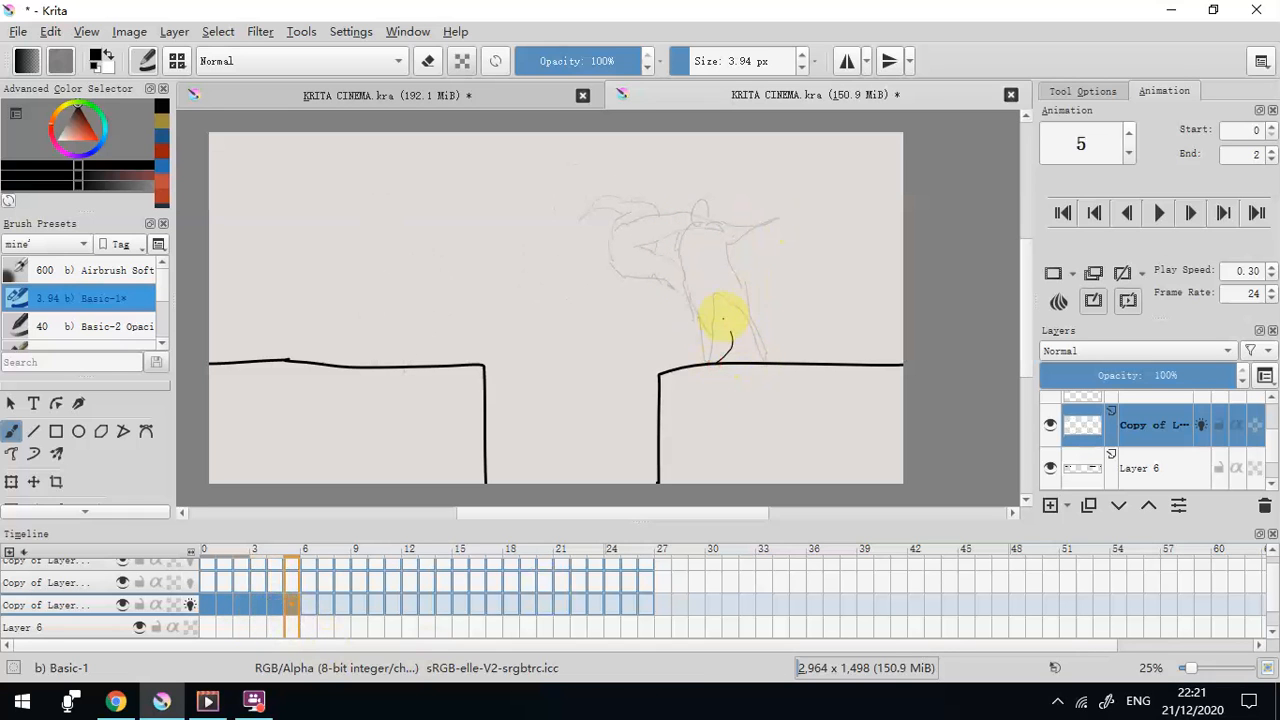
mouse_move(744, 323)
mouse_down()
mouse_move(766, 306)
mouse_move(775, 332)
mouse_up()
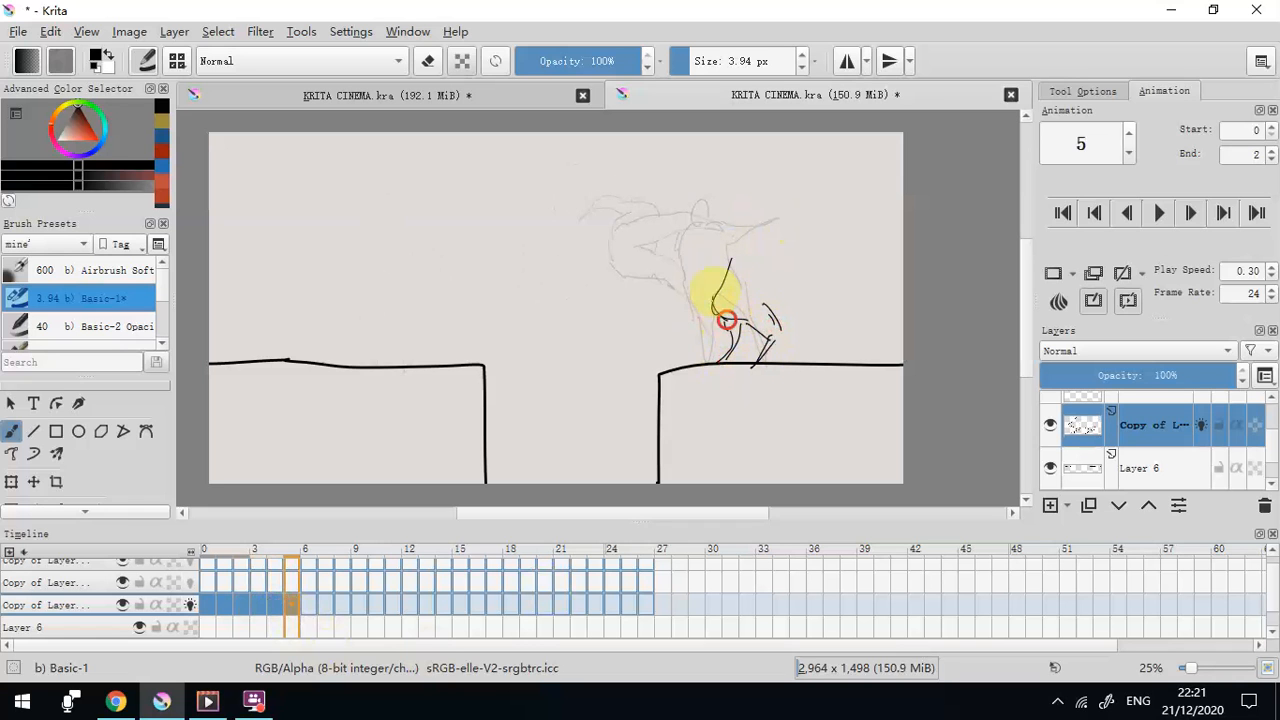
mouse_move(767, 281)
mouse_down()
mouse_move(760, 246)
mouse_move(733, 268)
mouse_up()
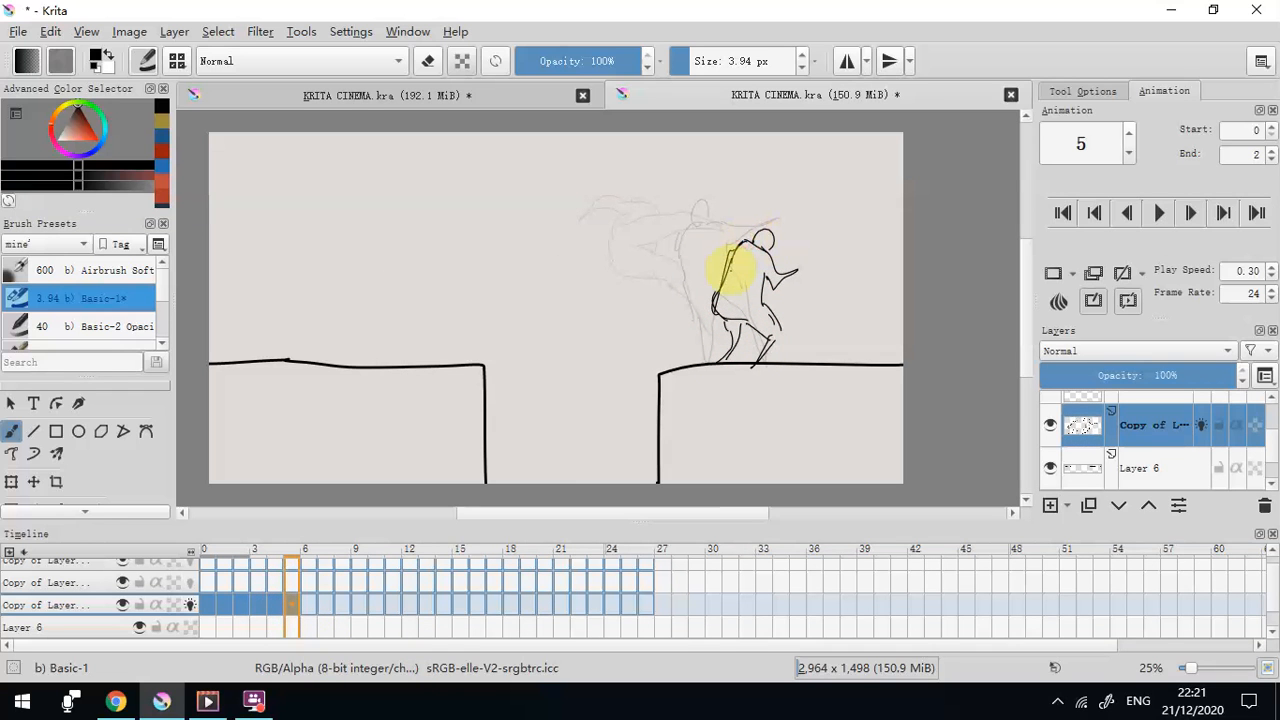
Set the animation's end time to frame 5 and preview the flip, raising the play speed to 0.40
right_click(291, 605)
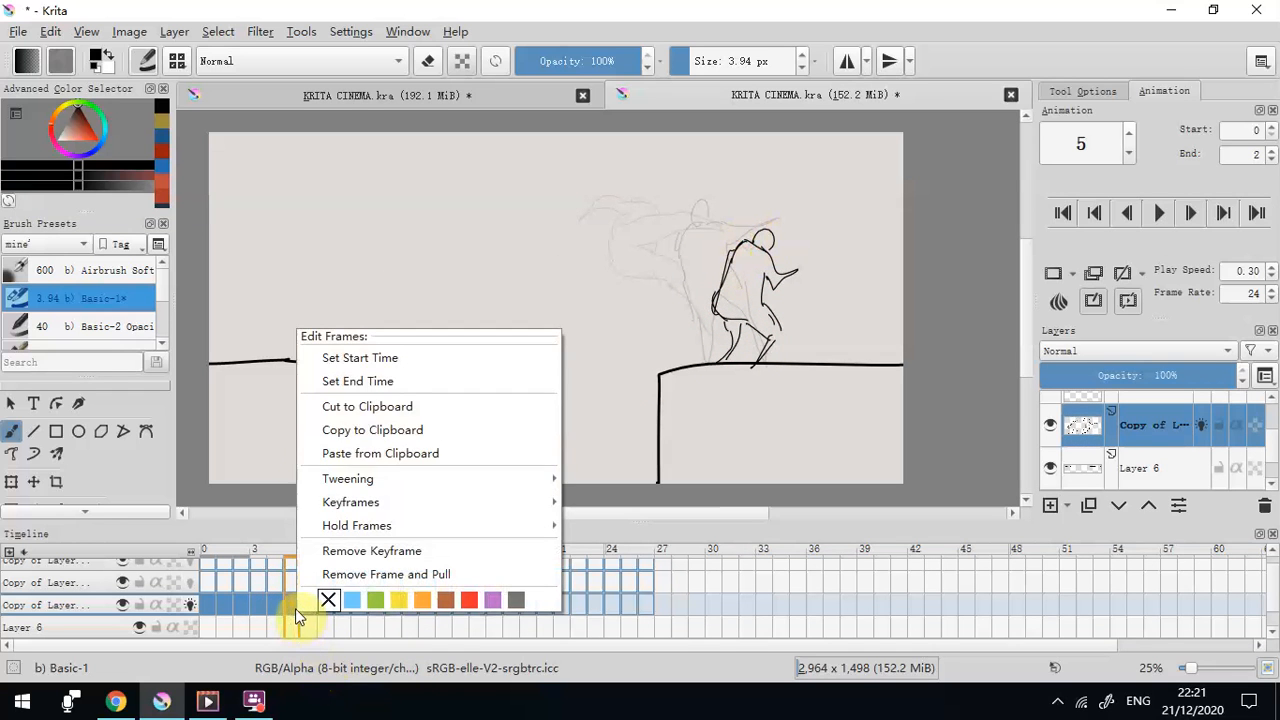
click(358, 388)
click(1159, 212)
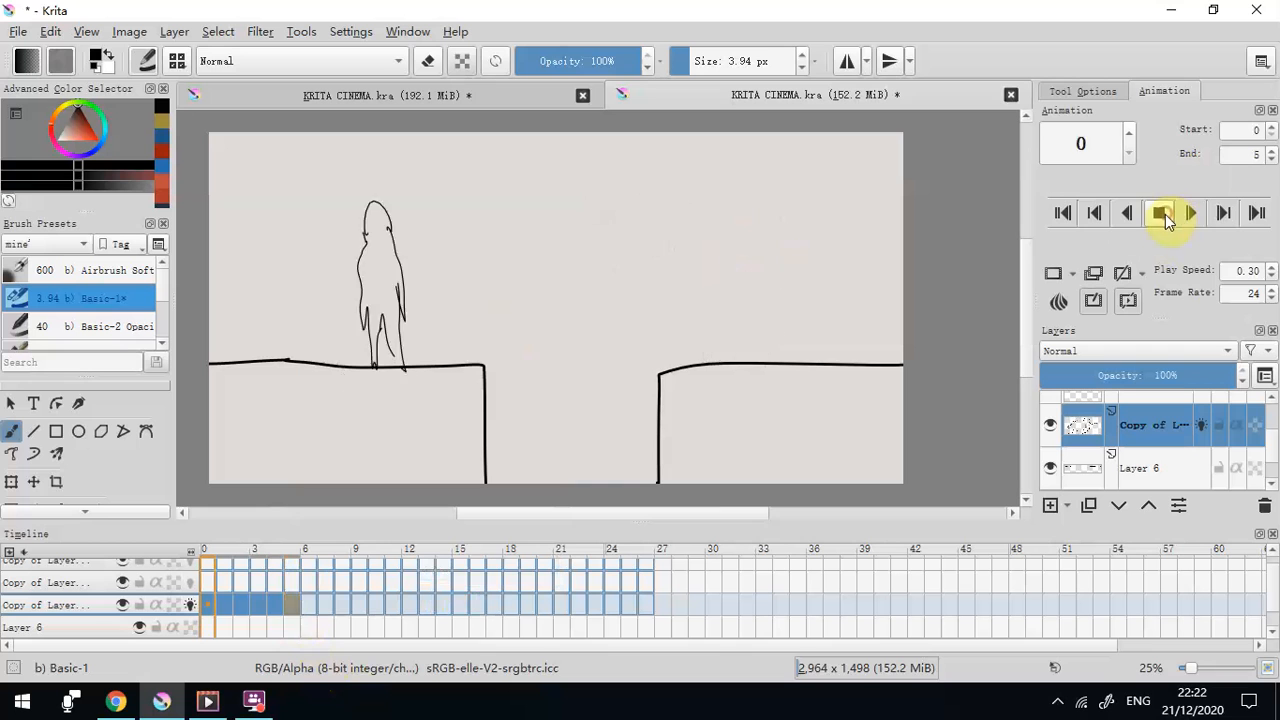
click(1270, 276)
Insert seven hold frames after the crouch on frame 5 and set the animation's end time to frame 12
right_click(290, 604)
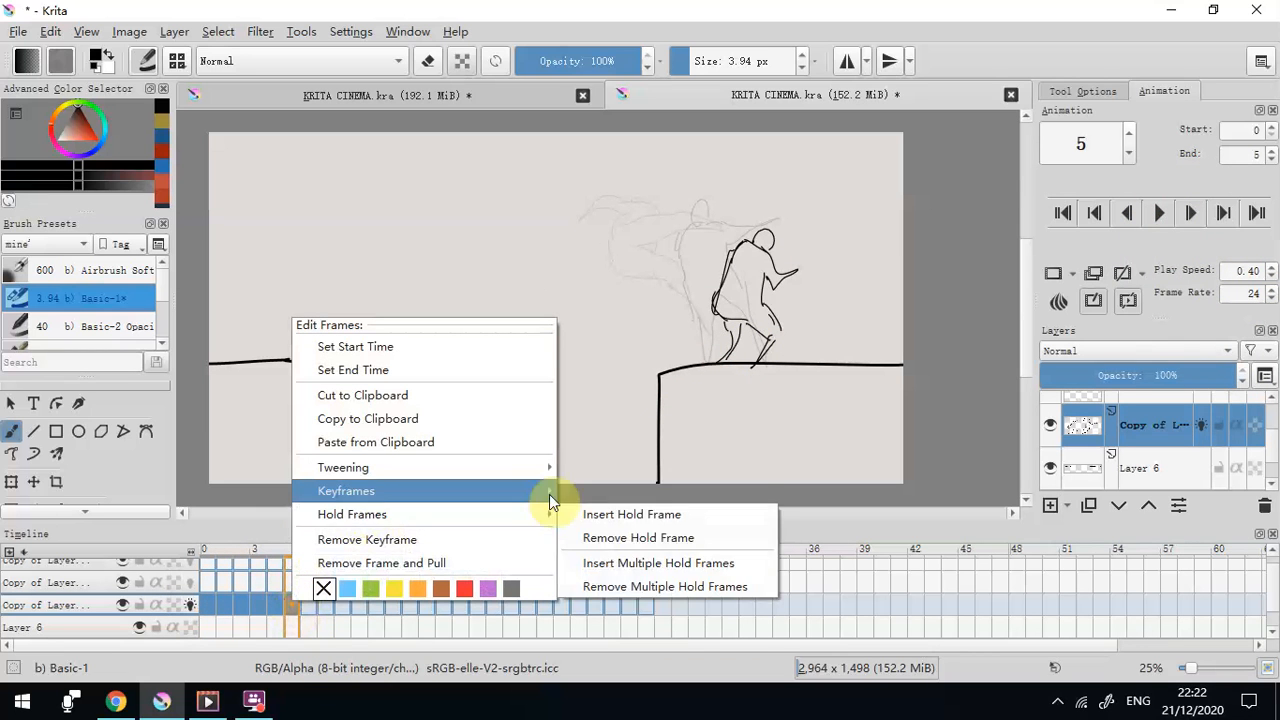
click(571, 564)
click(605, 376)
right_click(413, 605)
click(486, 325)
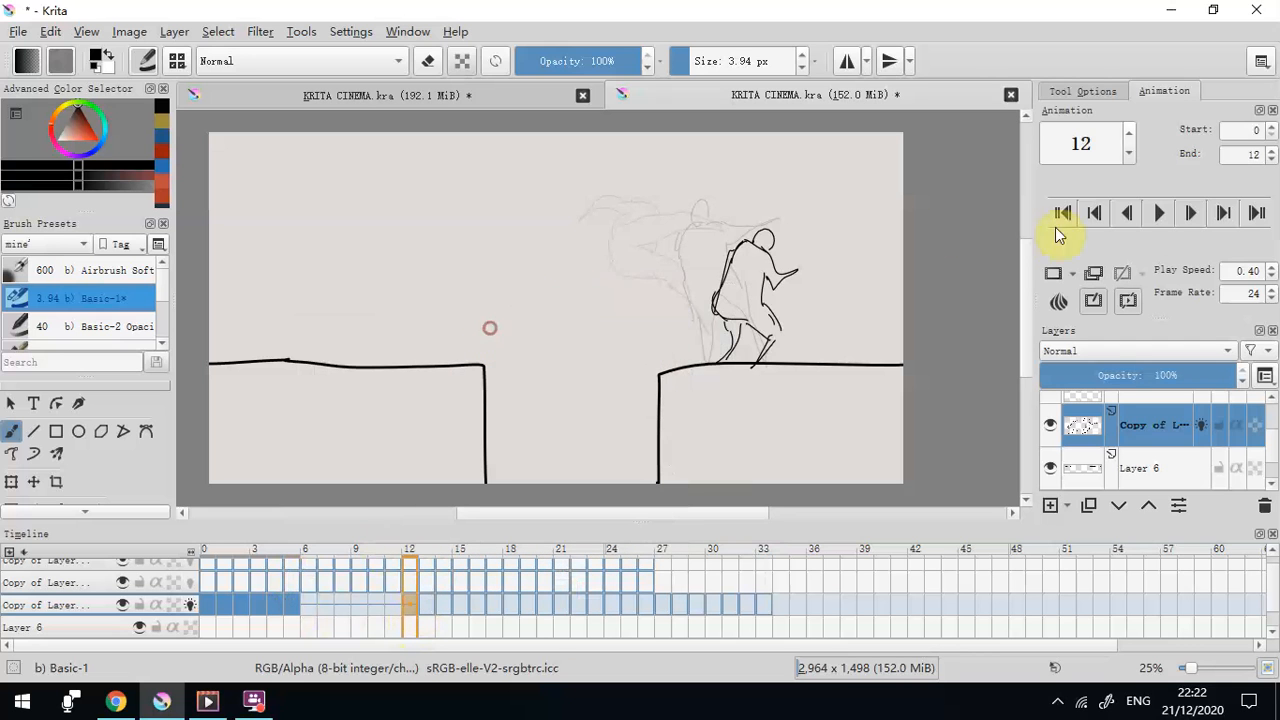
Play back the flip with its held final pose at a play speed of 0.50, and stop the playback
click(1155, 232)
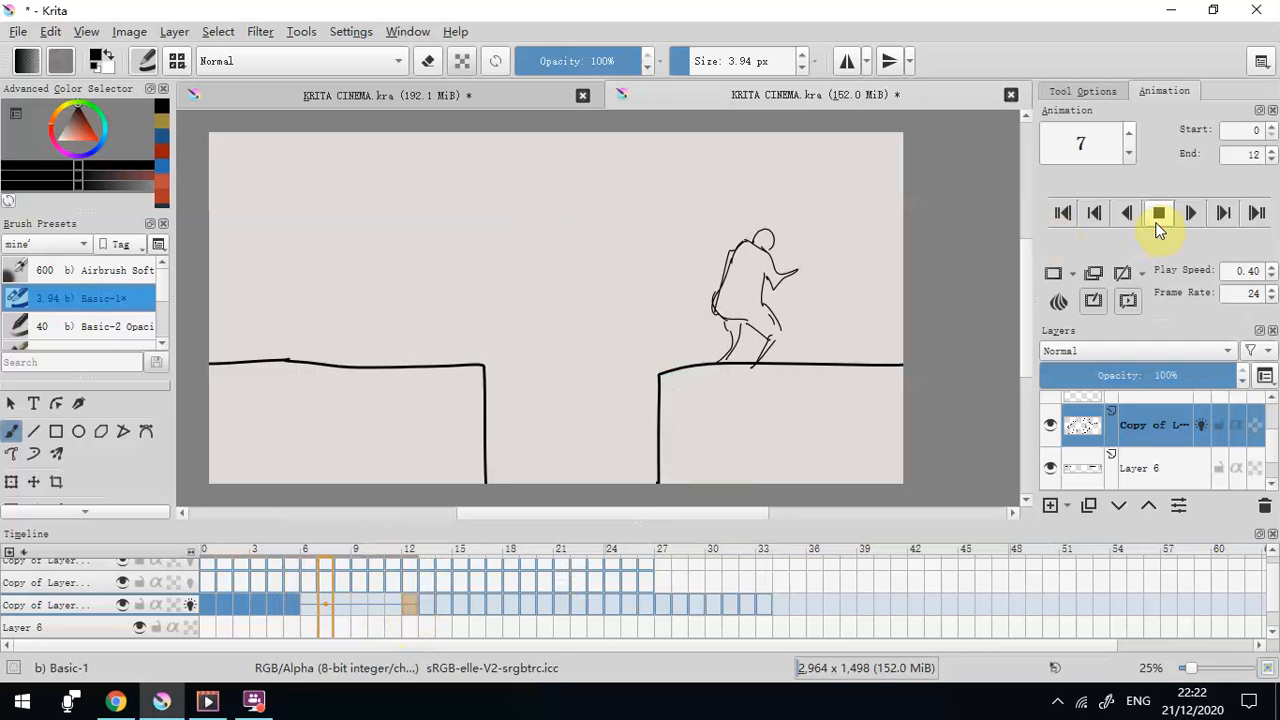
click(1270, 270)
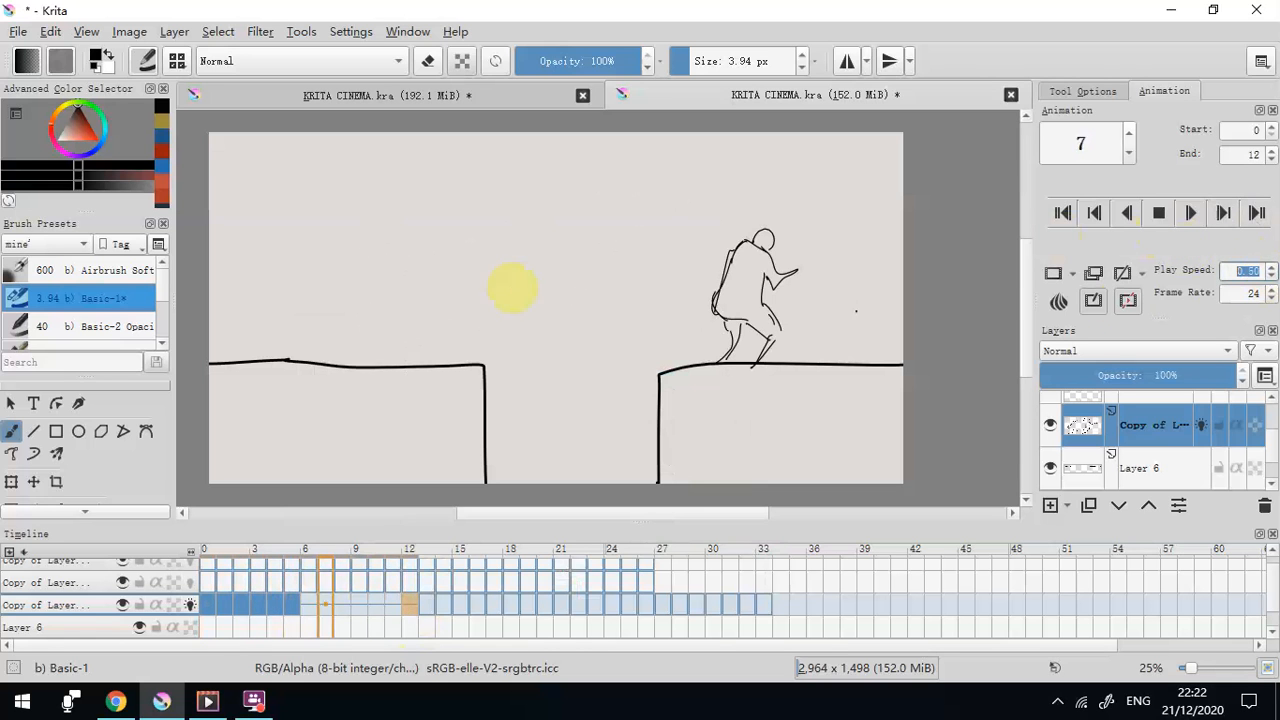
scroll(499, 297, up, 2)
drag(499, 297, 349, 314)
scroll(360, 320, down, 2)
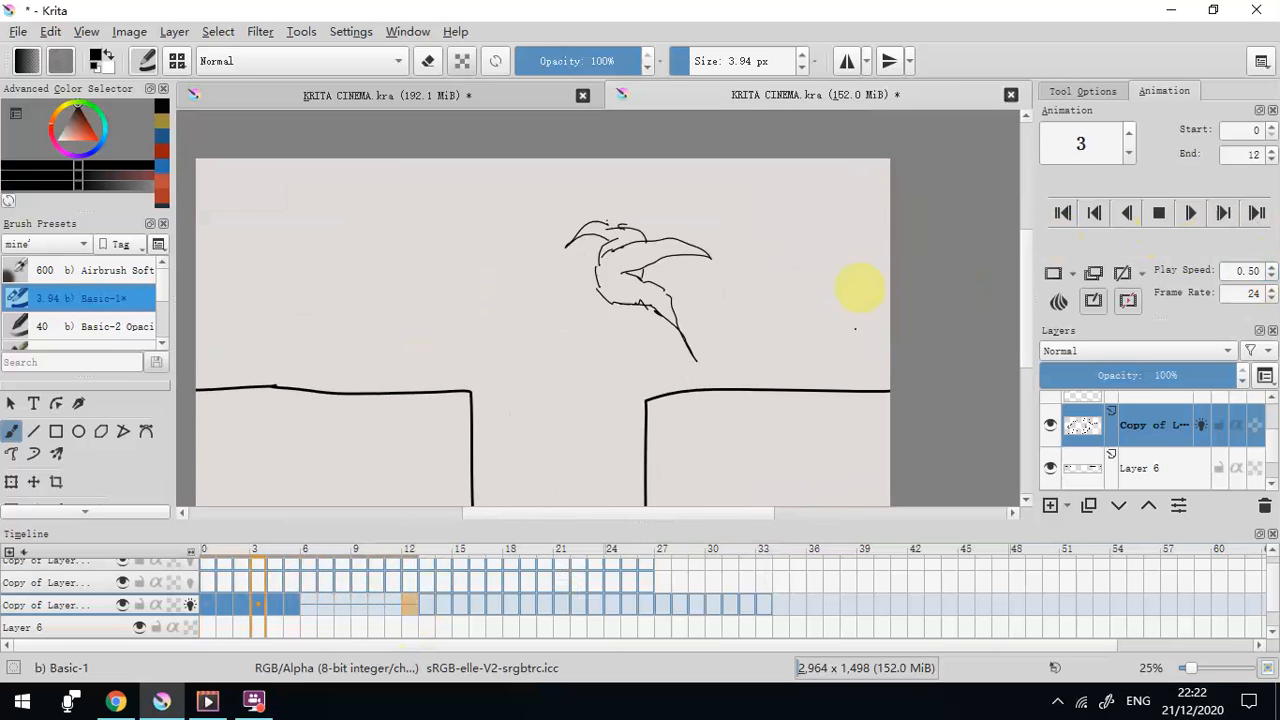
click(1158, 212)
Delete the drawn figure layer and enable onion skins on the empty copied layer above Layer 6, at frame 0
click(1264, 505)
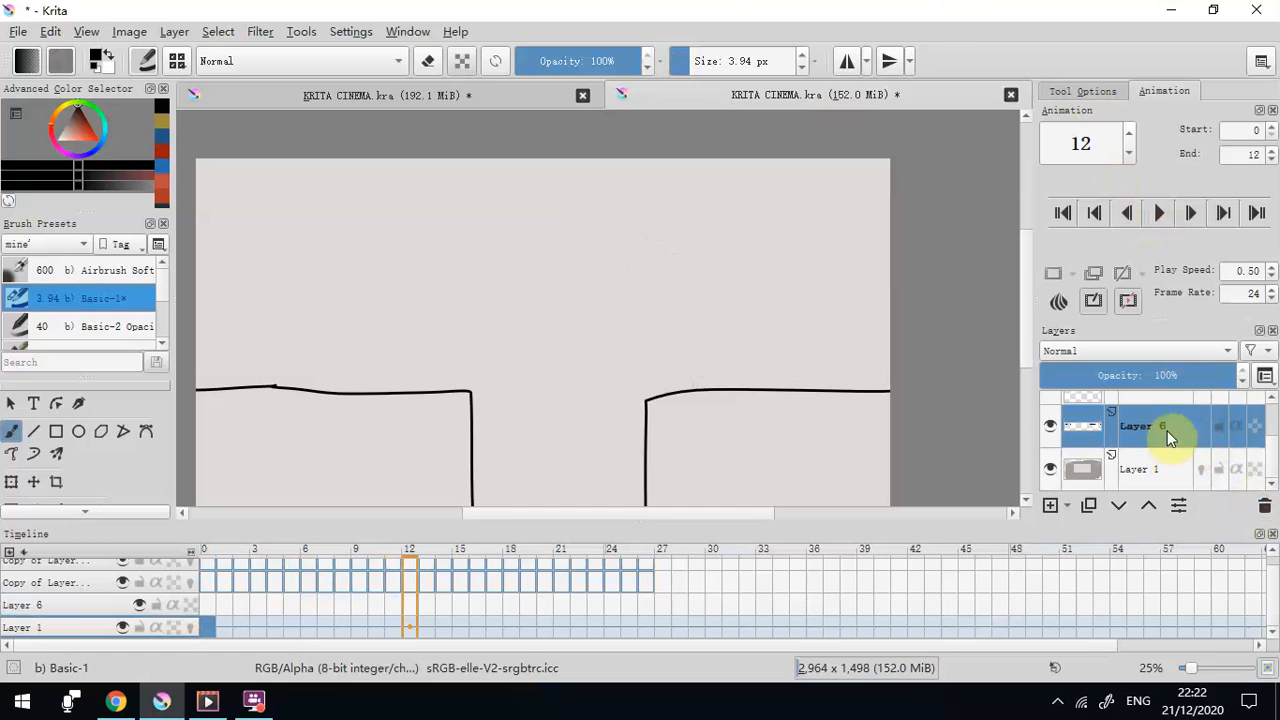
click(206, 586)
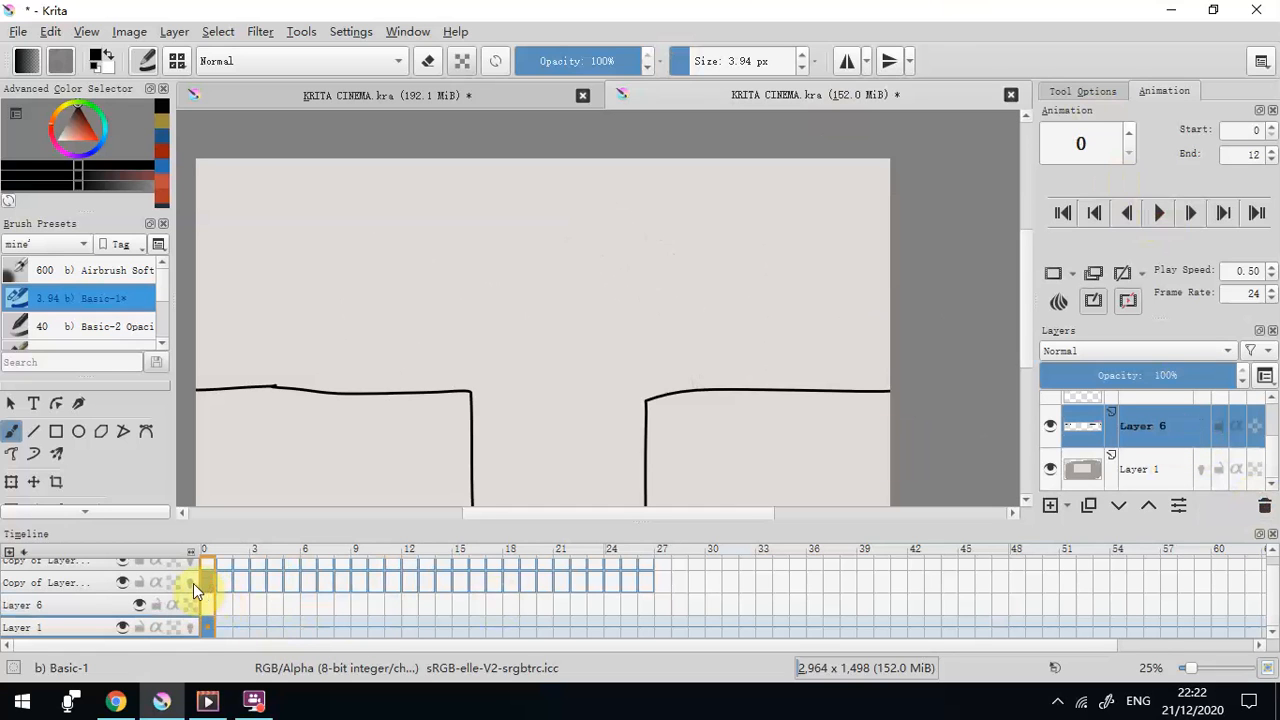
click(190, 582)
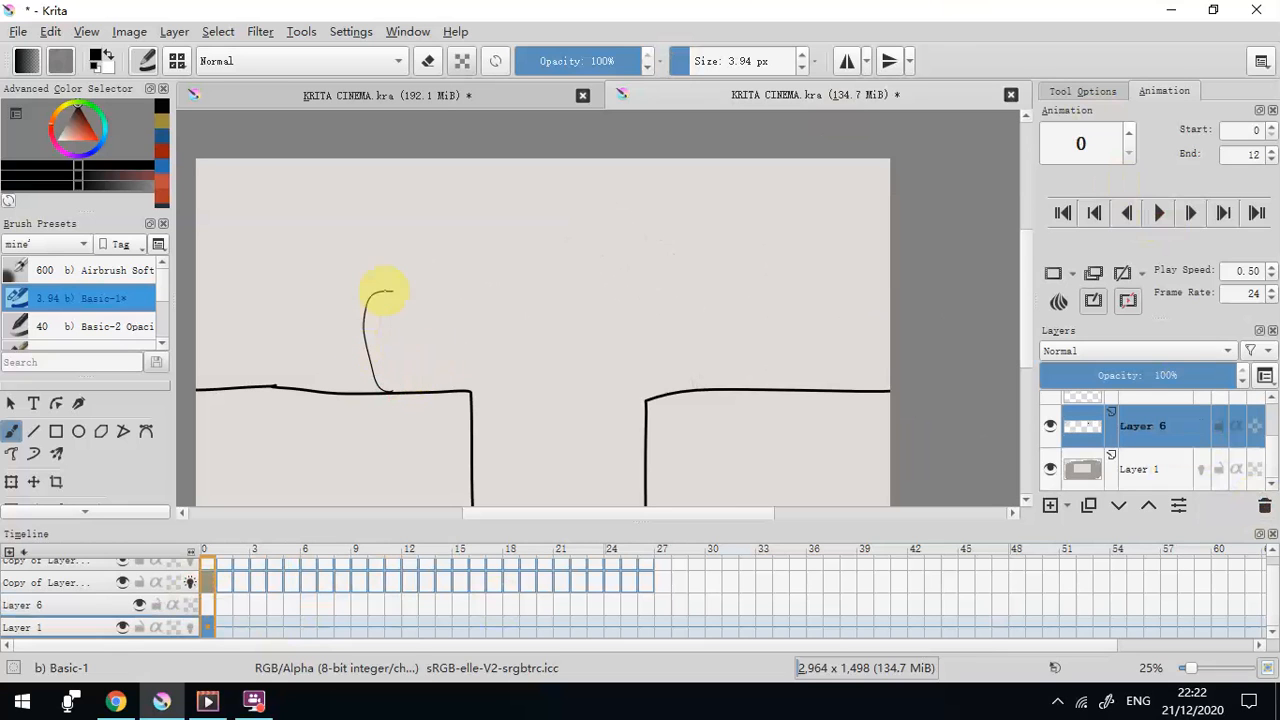
Undo the rounded body shape drawn on Layer 6 and make the copied animation layer active at frame 0
click(222, 585)
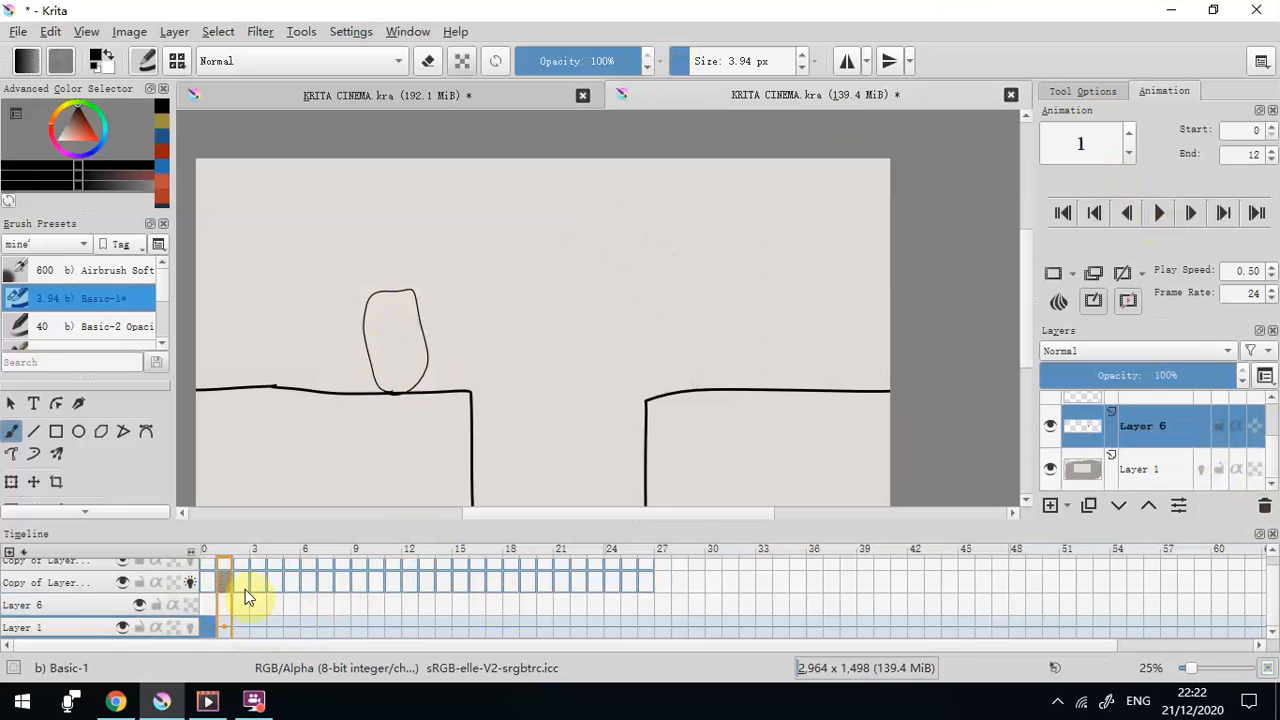
key(ctrl+z)
click(92, 582)
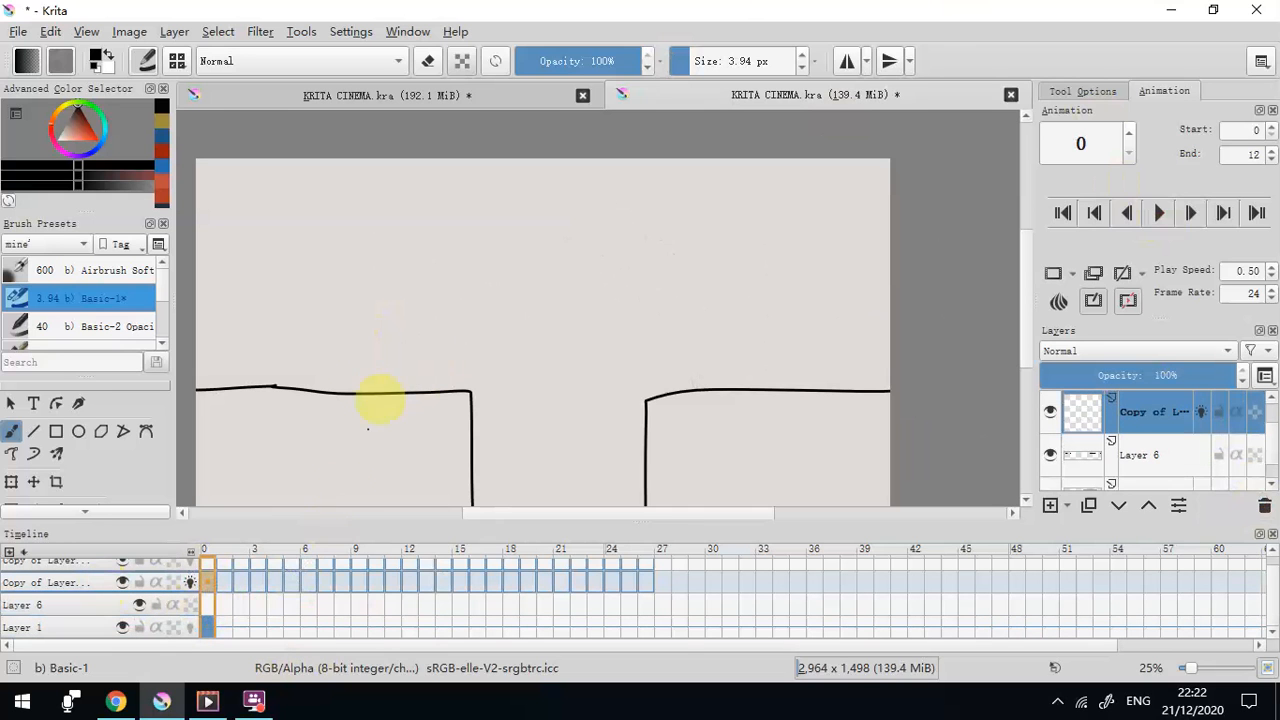
Rough in a block body shape standing on the left ledge on frame 0 and leaning off the edge on frame 1
mouse_move(343, 380)
mouse_down()
mouse_move(395, 295)
mouse_move(398, 386)
mouse_up()
click(228, 584)
click(421, 377)
click(459, 334)
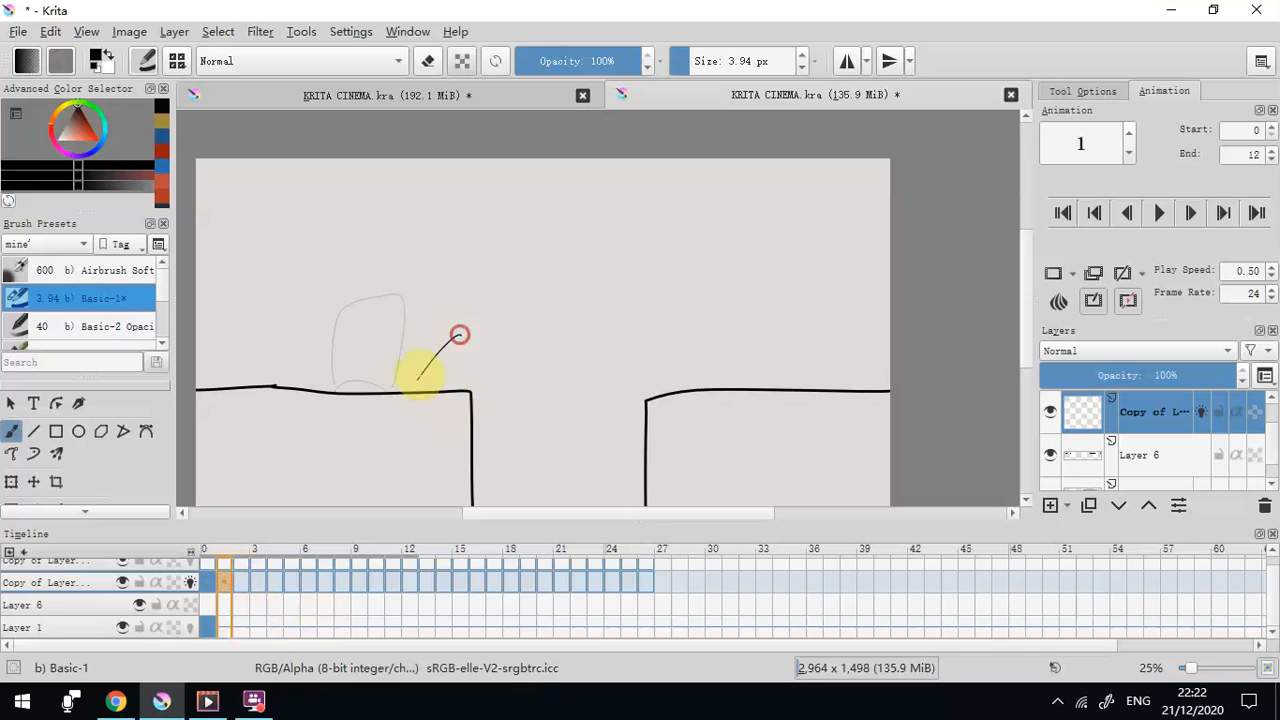
Rough in the body shape stretched across the gap on frame 2 and angled down toward the right ledge on frame 3
click(241, 583)
drag(448, 314, 538, 316)
drag(590, 270, 532, 321)
click(261, 583)
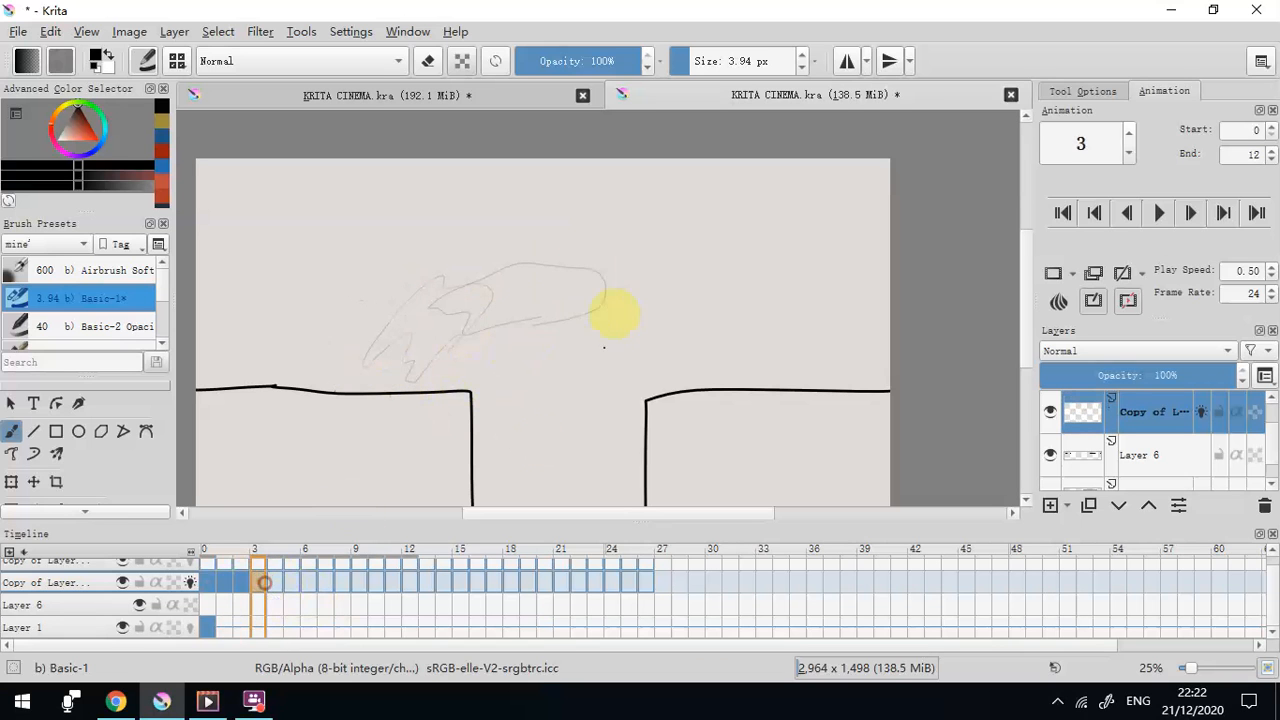
mouse_move(683, 285)
mouse_down()
mouse_move(623, 320)
mouse_move(600, 310)
mouse_up()
Rough in the body shape touching down on the right ledge on frame 4 and squashed low on frame 5
click(278, 583)
drag(716, 305, 690, 392)
click(292, 583)
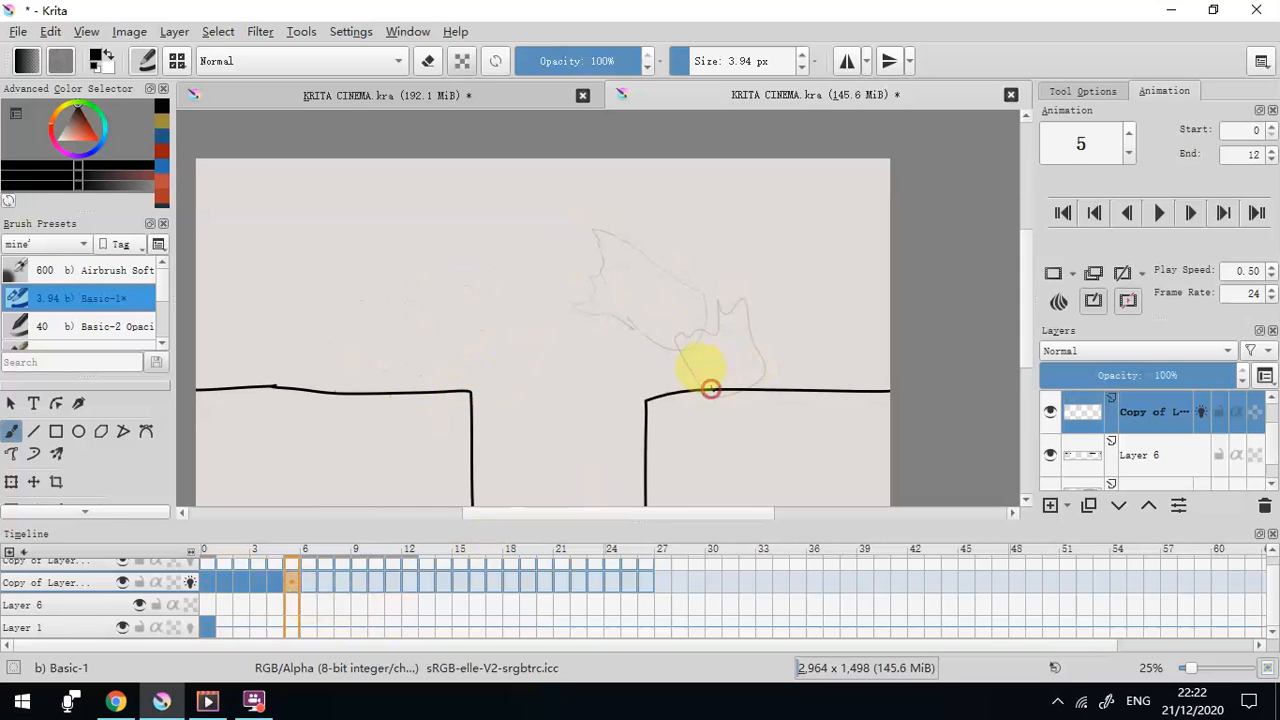
drag(755, 360, 748, 391)
Rough in the body rising on the right ledge over frames 6 and 7, ending in a standing figure on frame 8
click(310, 584)
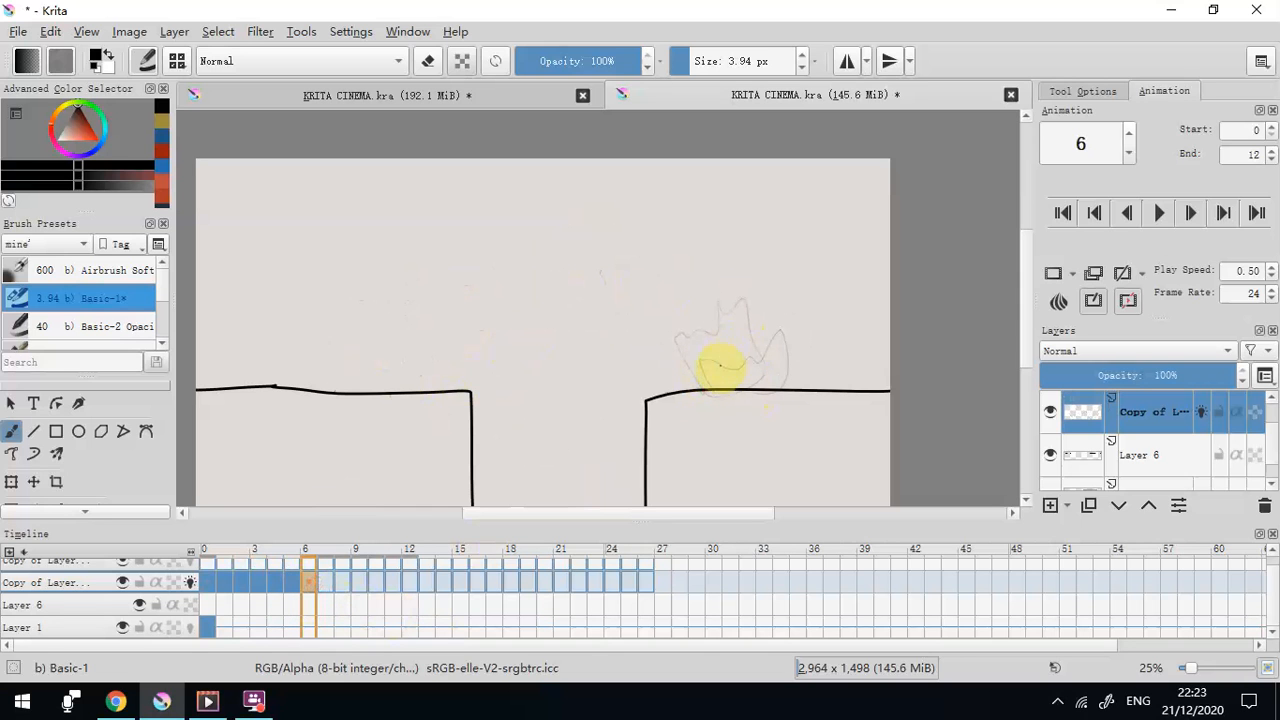
click(326, 583)
mouse_move(742, 388)
mouse_down()
mouse_move(754, 312)
mouse_move(775, 289)
mouse_move(808, 338)
mouse_move(802, 389)
mouse_move(790, 303)
mouse_move(775, 382)
mouse_up()
click(349, 586)
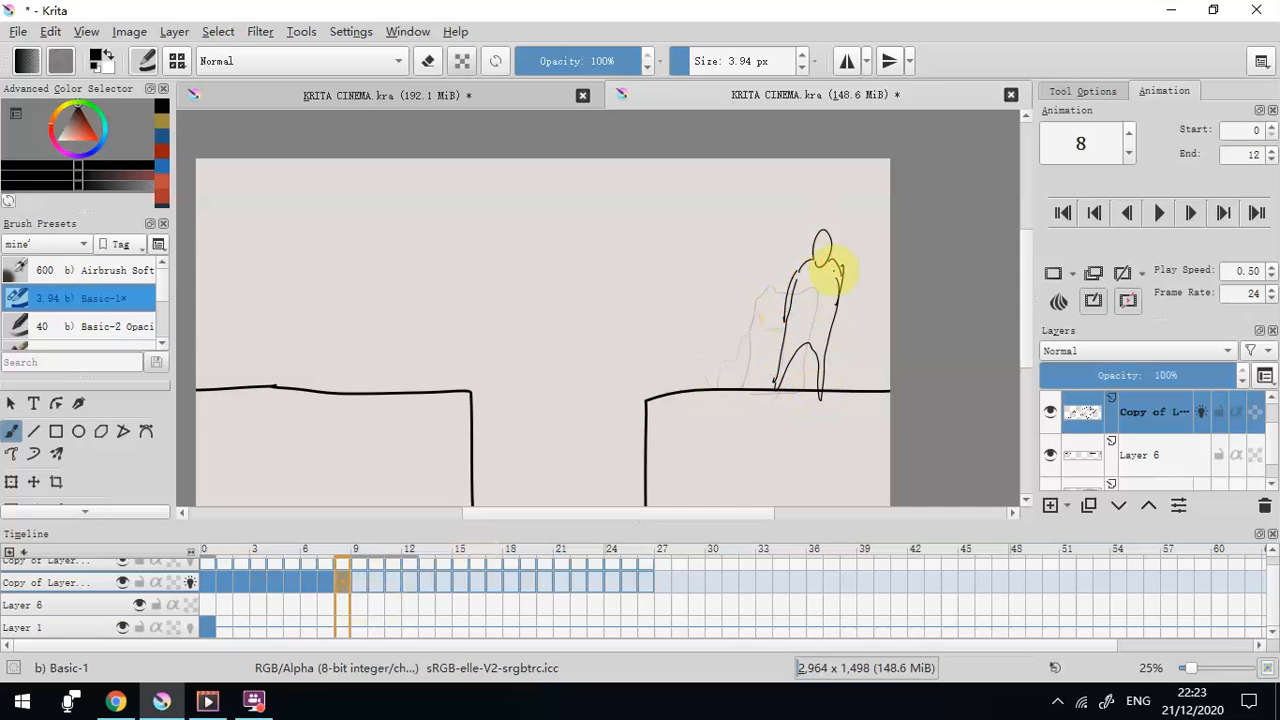
Insert 7 hold frames after the standing pose on frame 8 and set the animation's end time to frame 15
right_click(347, 583)
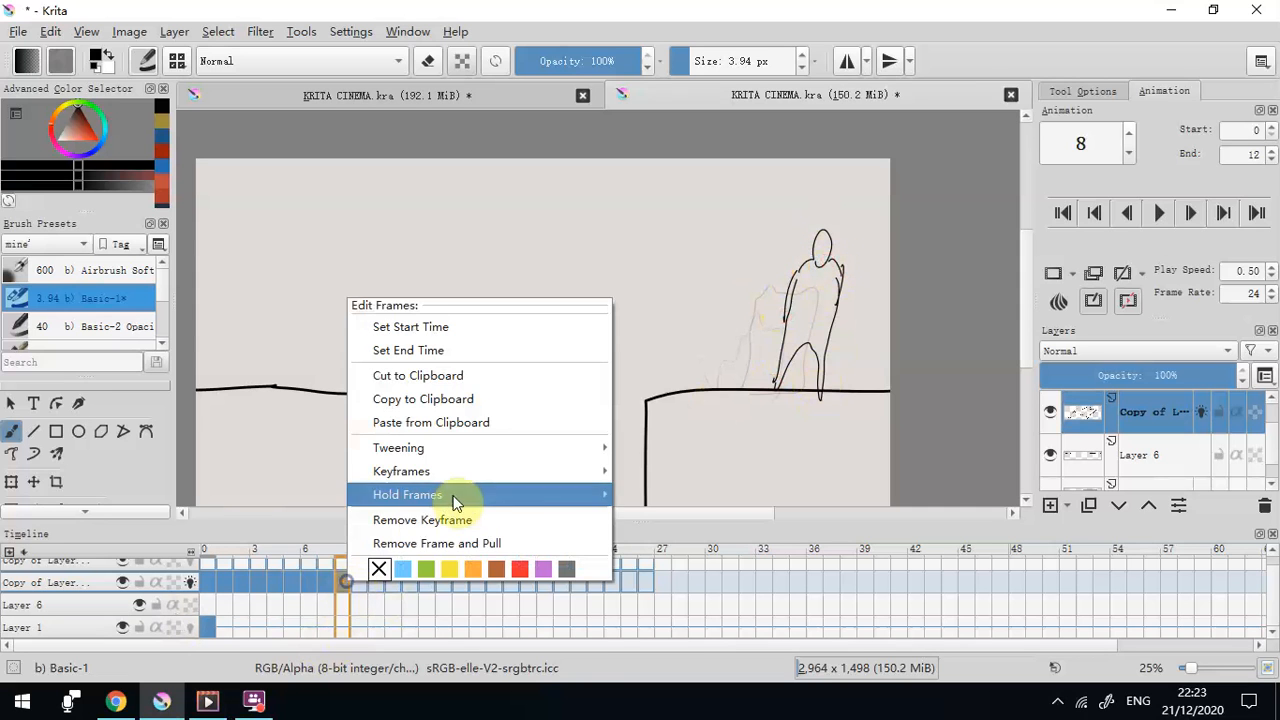
mouse_move(605, 495)
click(659, 545)
click(600, 385)
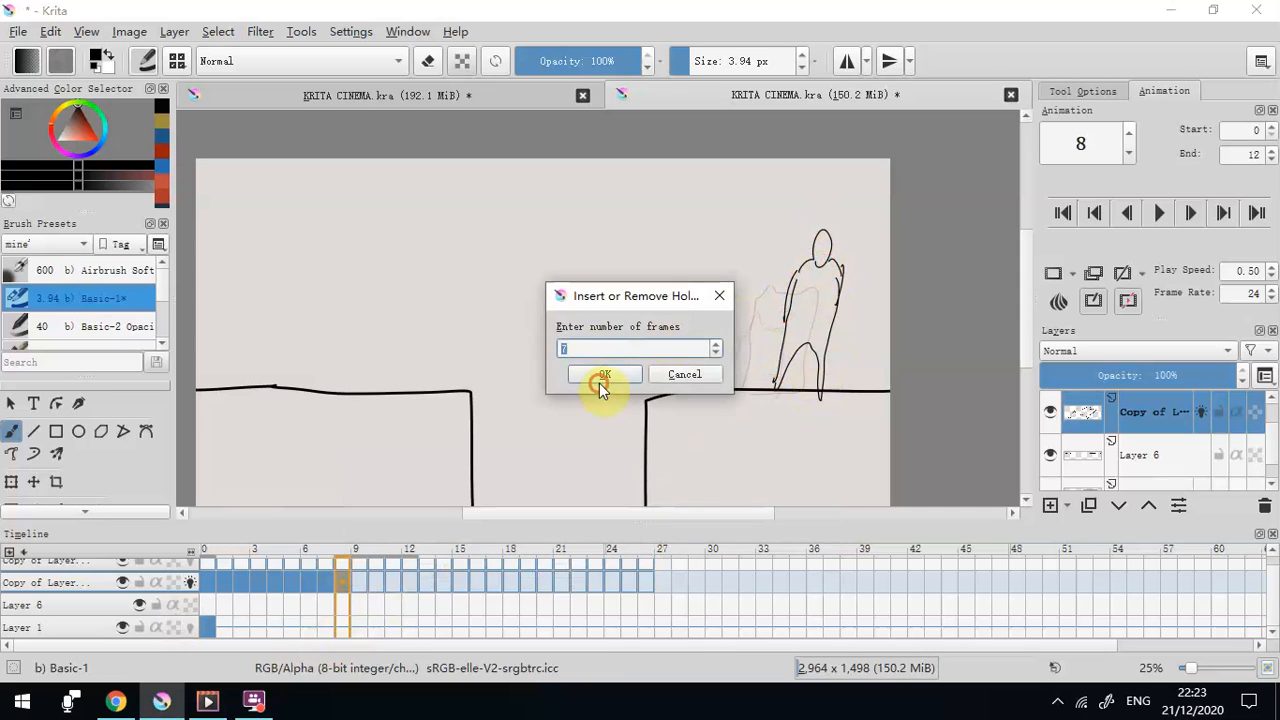
right_click(462, 585)
click(576, 294)
Play back the rough-shape animation, set the play speed to 0.40, and stop the playback
click(1155, 214)
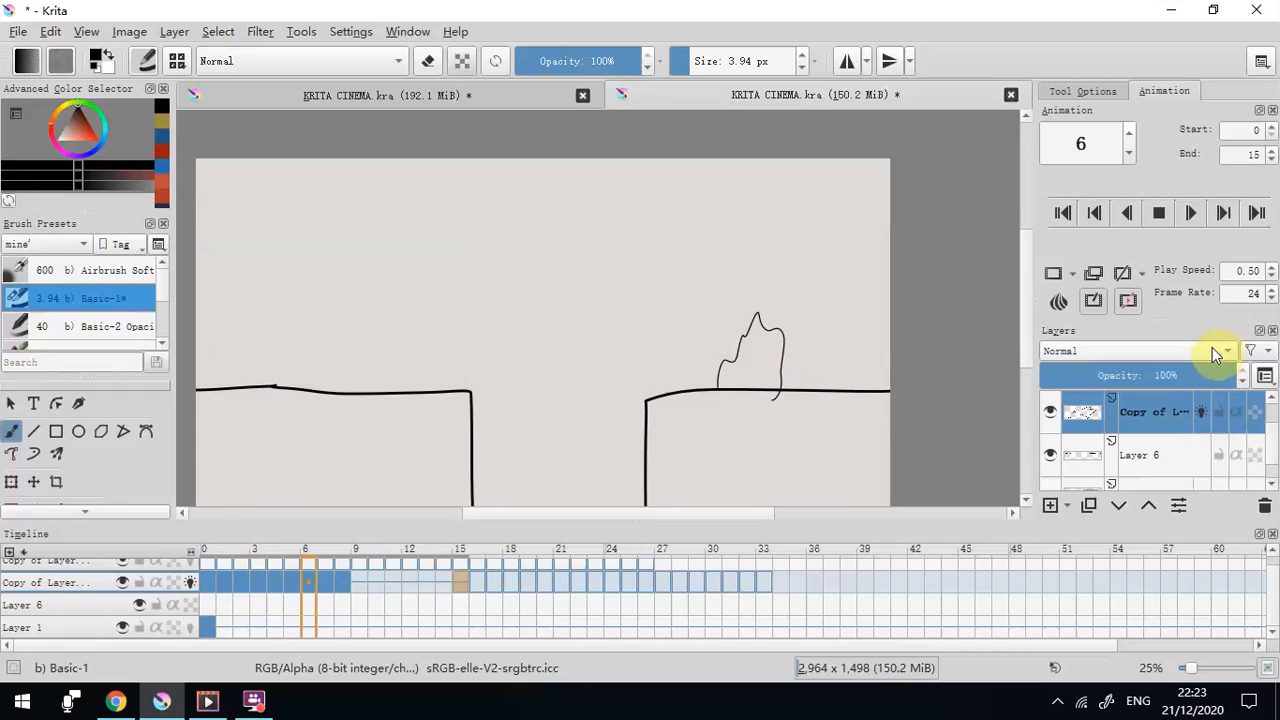
drag(846, 394, 900, 420)
scroll(700, 390, up, 1)
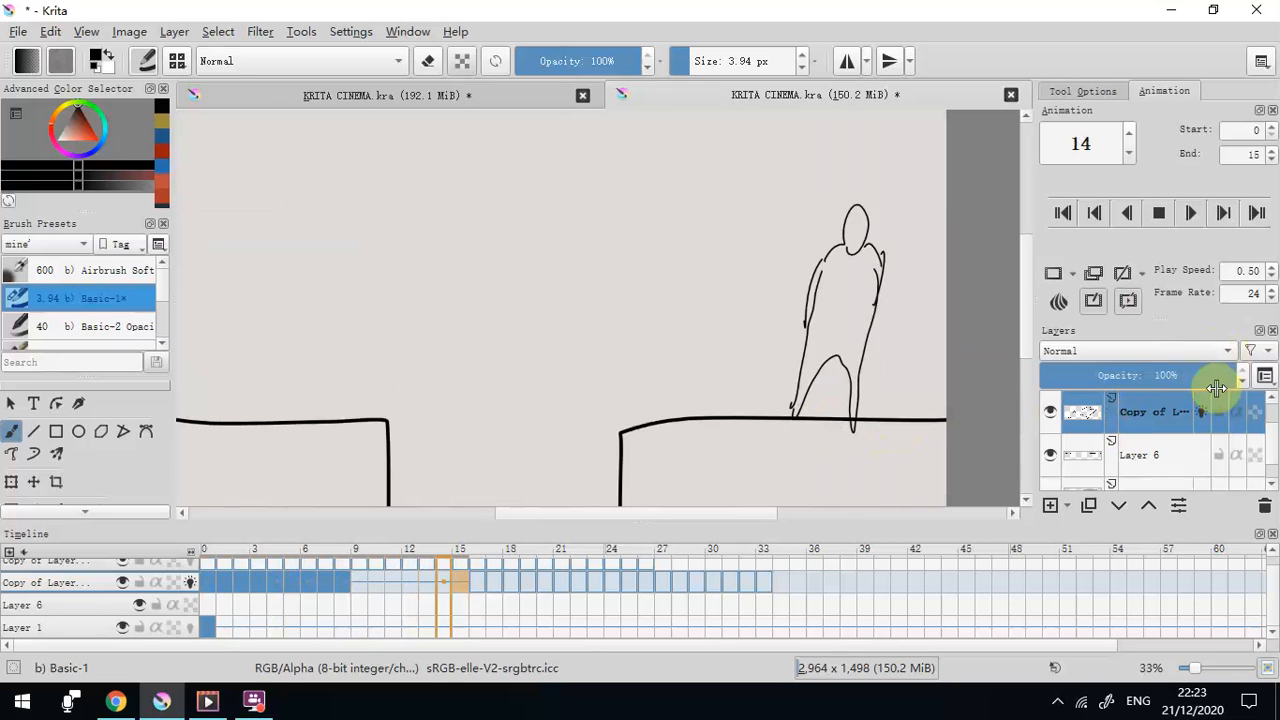
click(1273, 273)
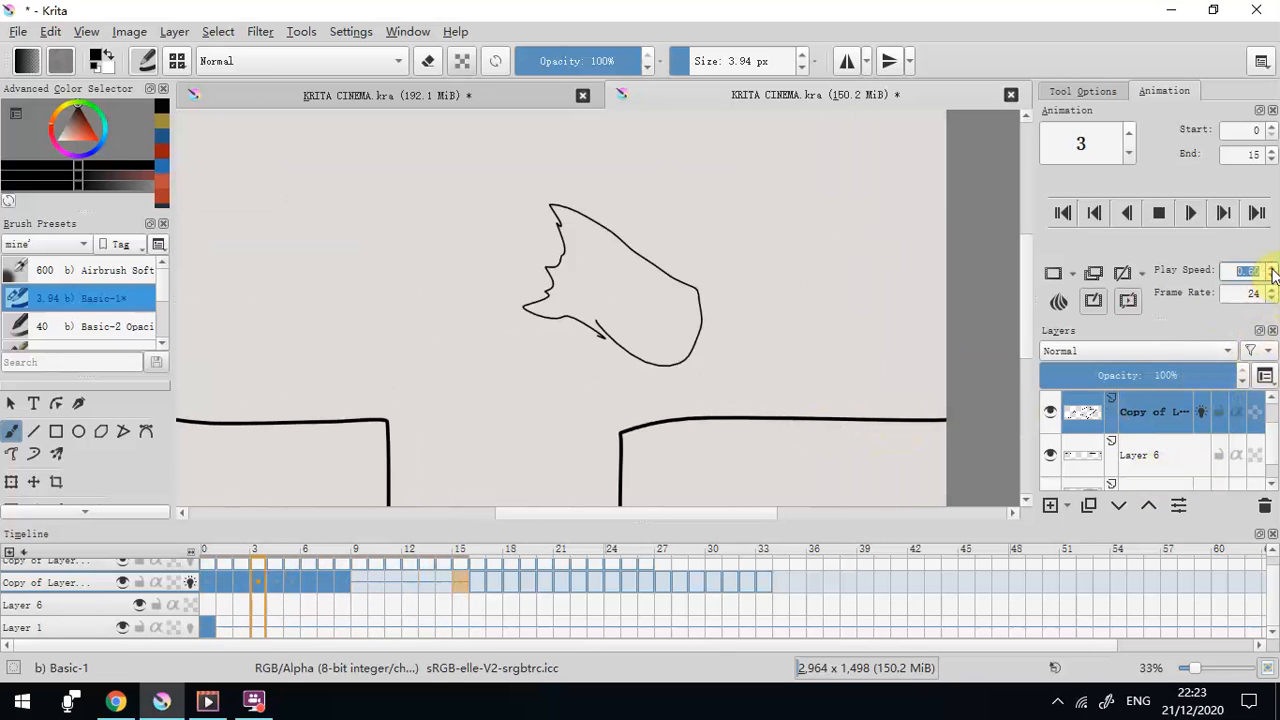
click(1273, 276)
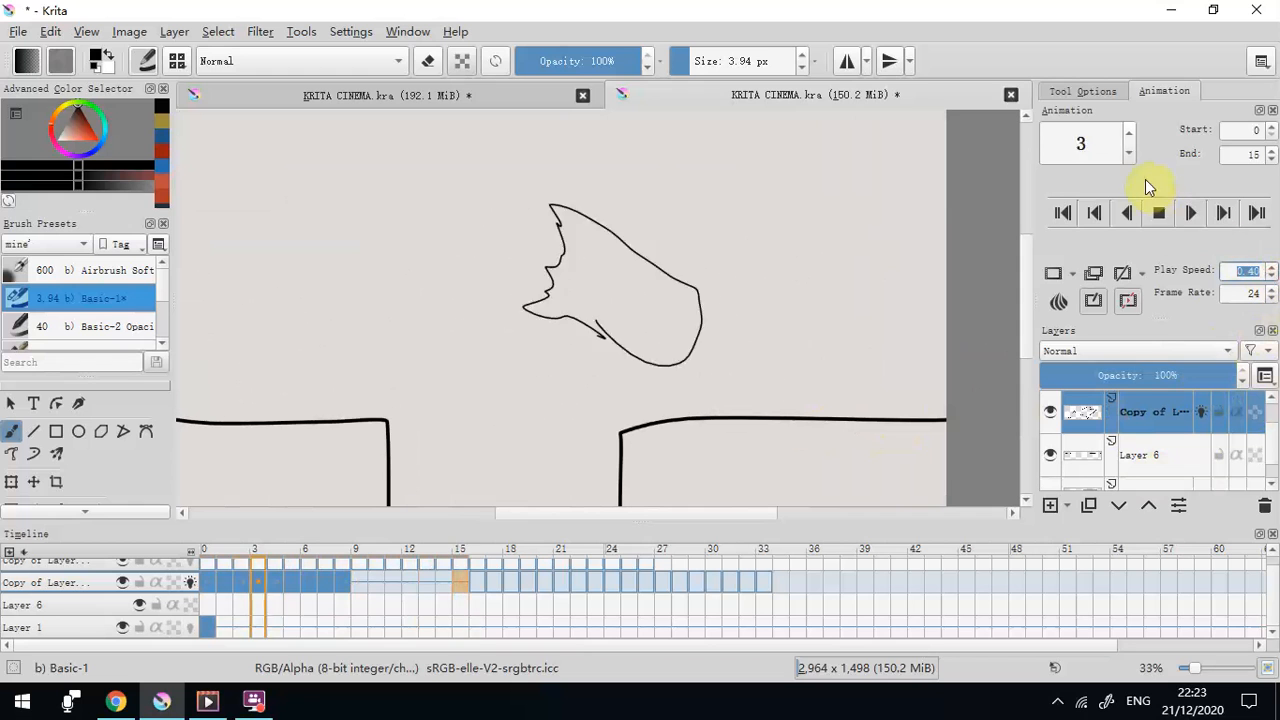
click(1158, 212)
scroll(593, 360, down, 1)
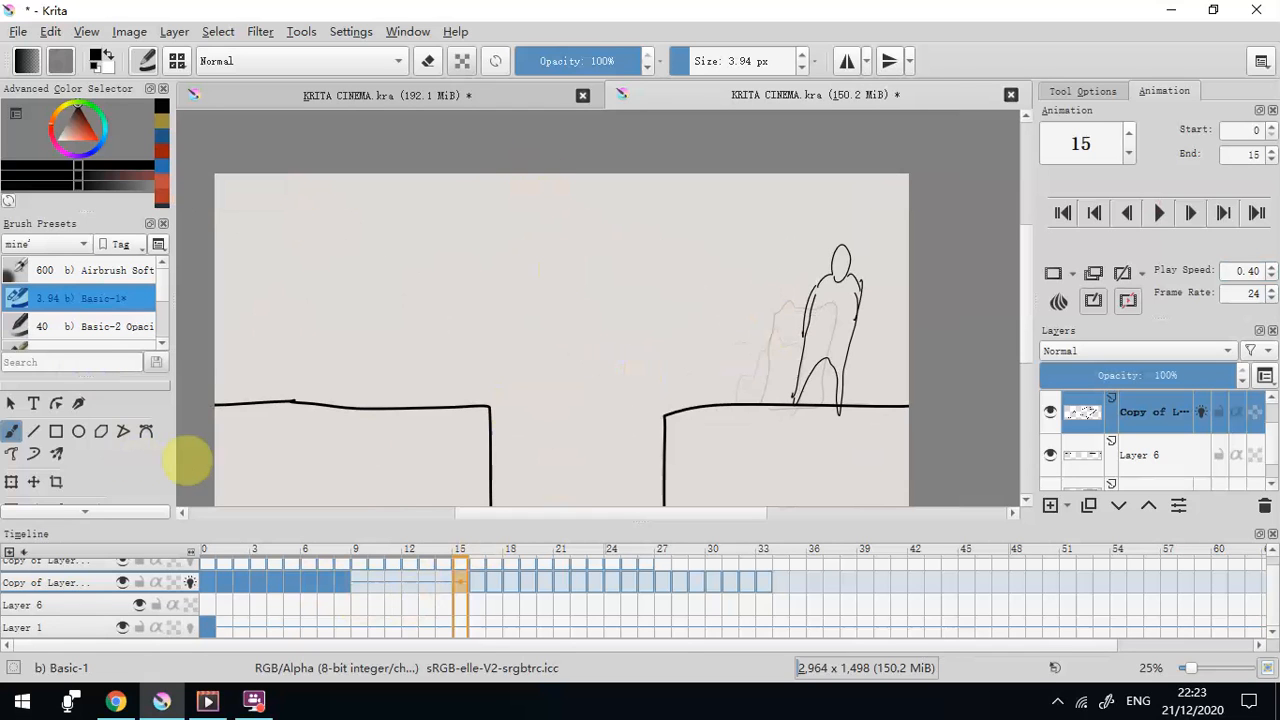
Compare the poses on frames 0 and 8, turn off the rough layer's onion skins and lower its opacity to 13%
click(207, 582)
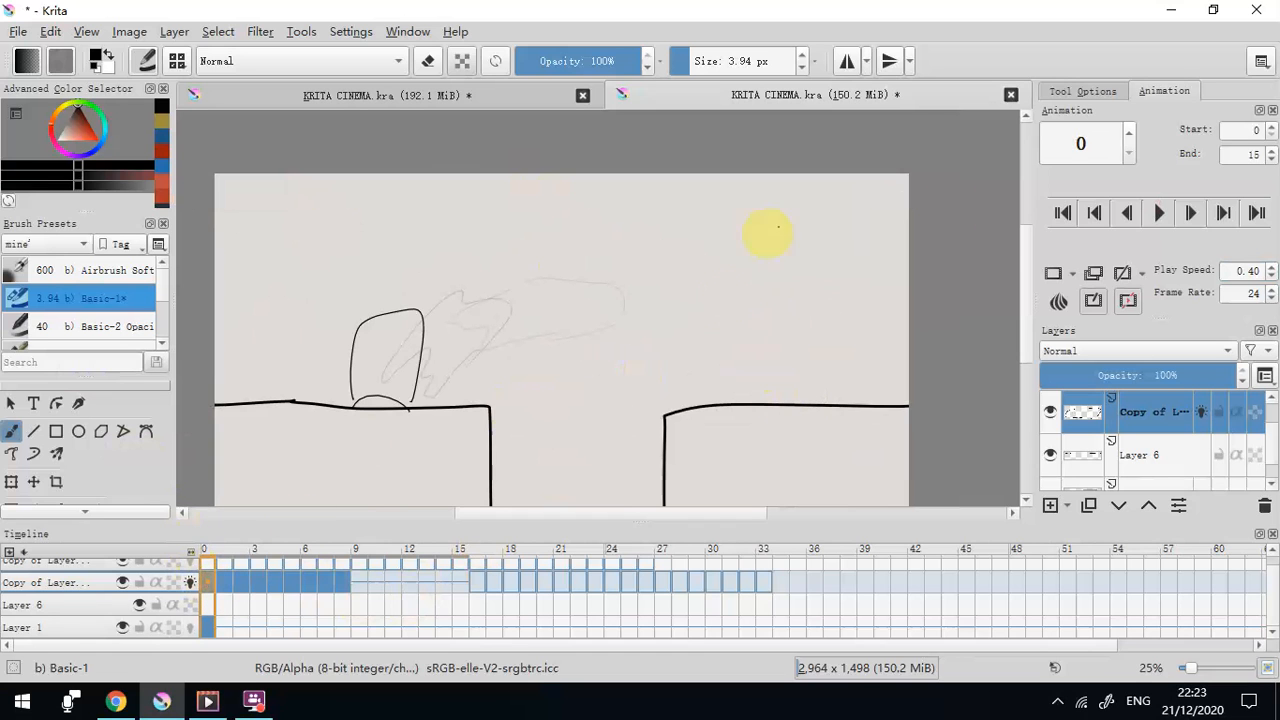
click(341, 582)
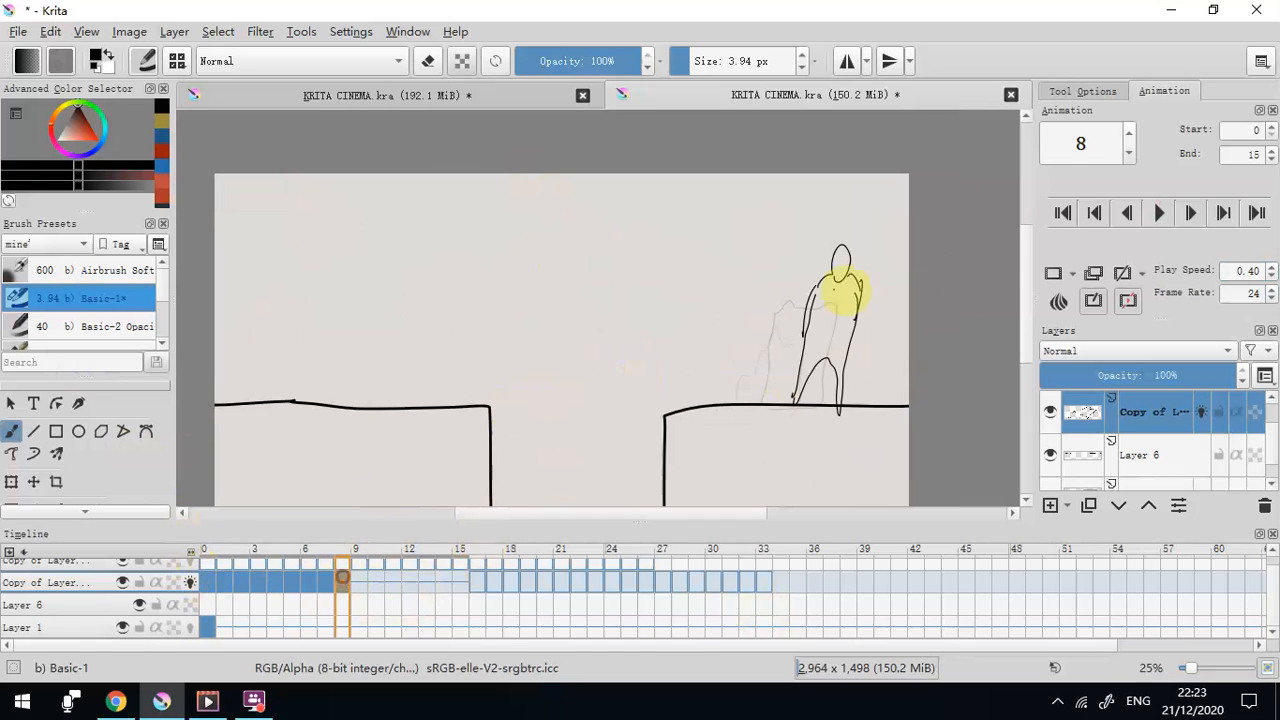
click(209, 587)
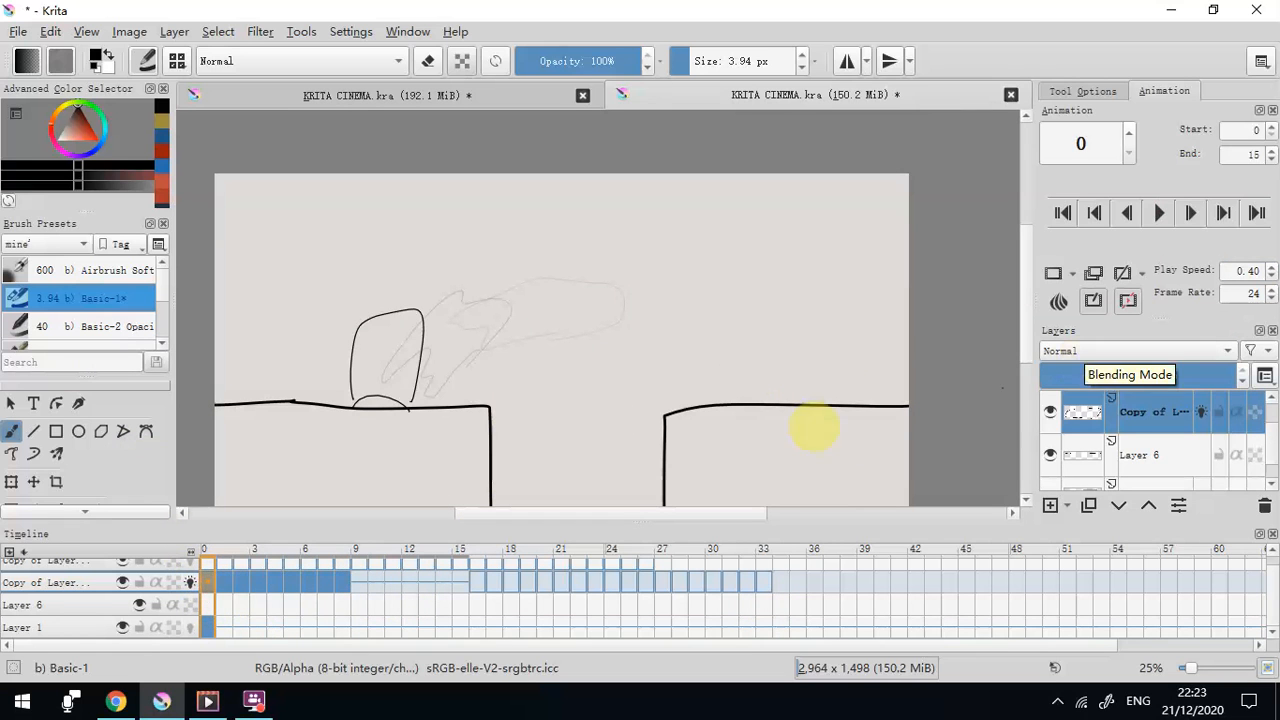
click(190, 584)
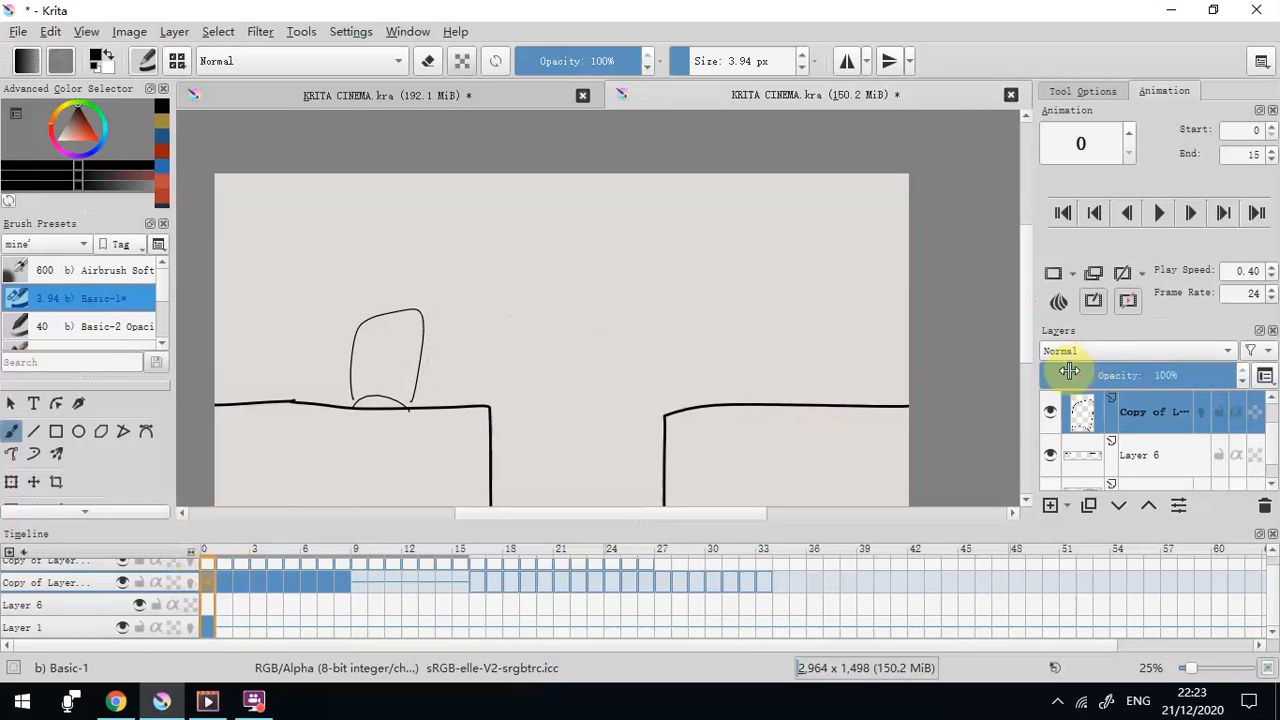
click(1067, 373)
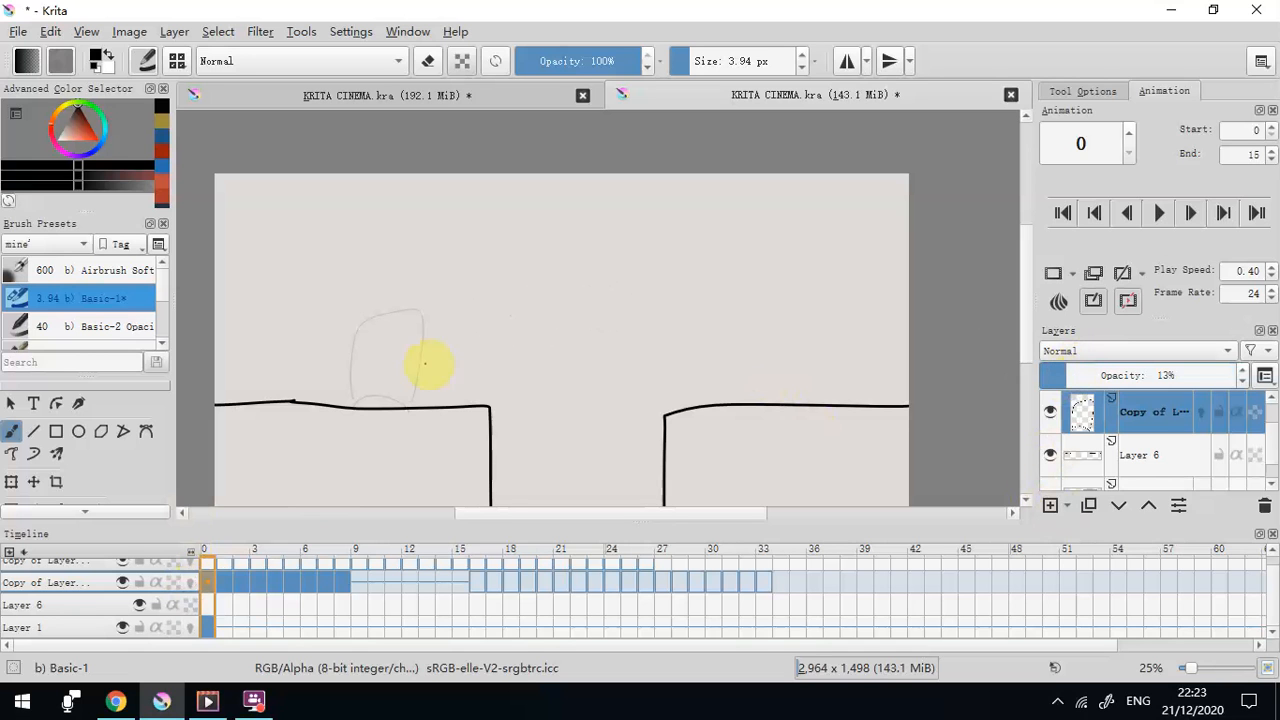
Duplicate the empty keyframed layer above the faded rough layer twice to have fresh frames for the detailed figure
scroll(1152, 422, up, 2)
click(1152, 422)
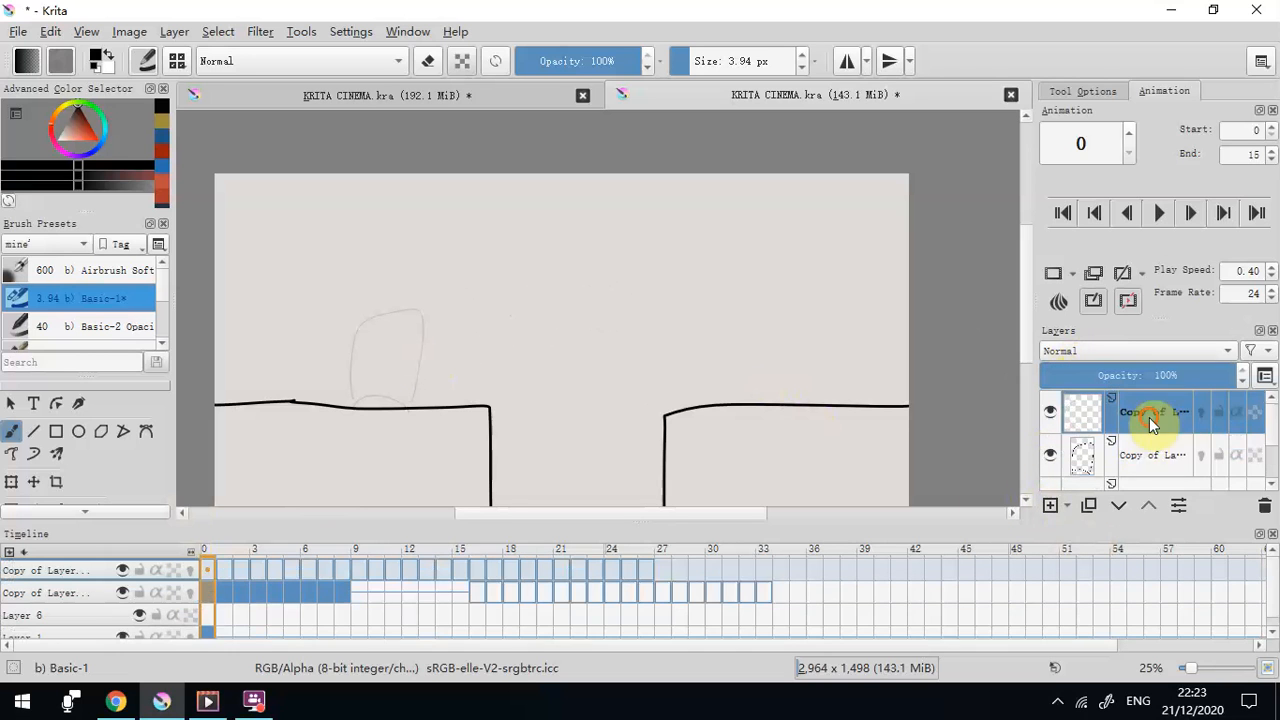
double_click(1088, 507)
scroll(1150, 465, down, 3)
scroll(1157, 428, up, 2)
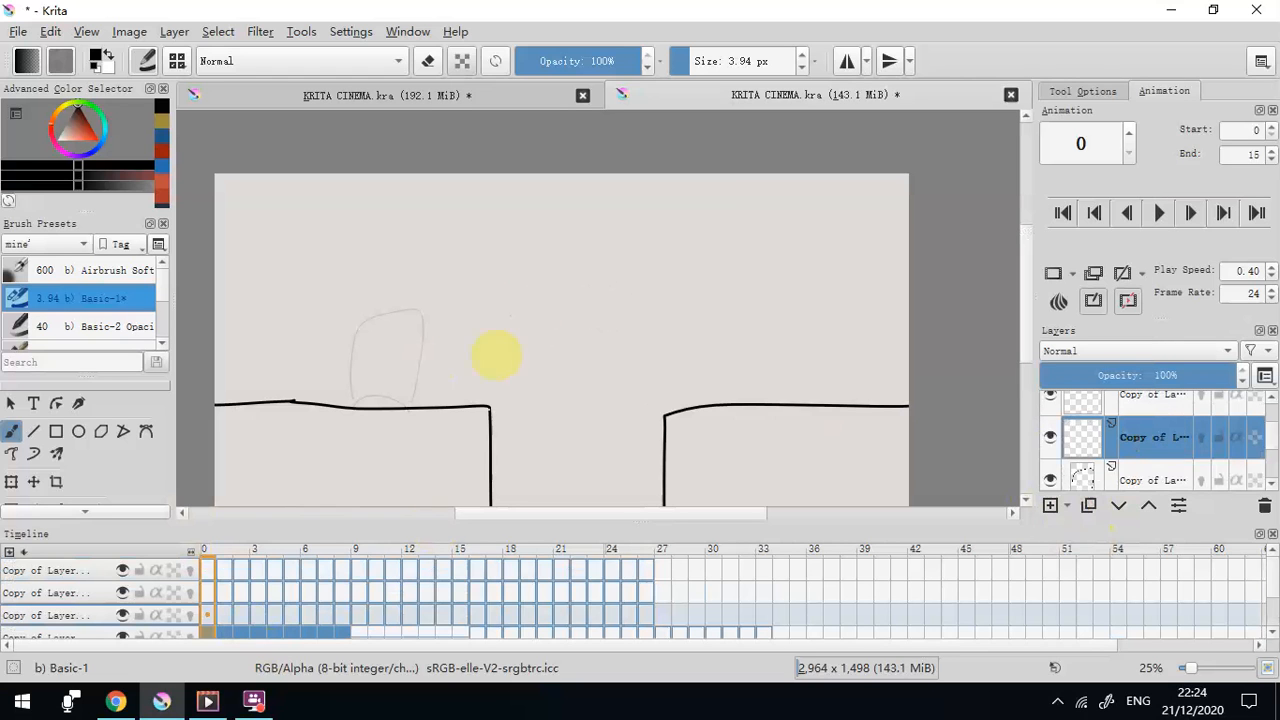
Draw the standing figure on frame 0 and the figure's head on frames 1, 2 and 3, following the faded guide shapes
mouse_move(390, 297)
mouse_down()
mouse_move(391, 351)
mouse_move(375, 342)
mouse_move(368, 403)
mouse_move(375, 357)
mouse_move(388, 403)
mouse_move(385, 318)
mouse_move(390, 404)
mouse_up()
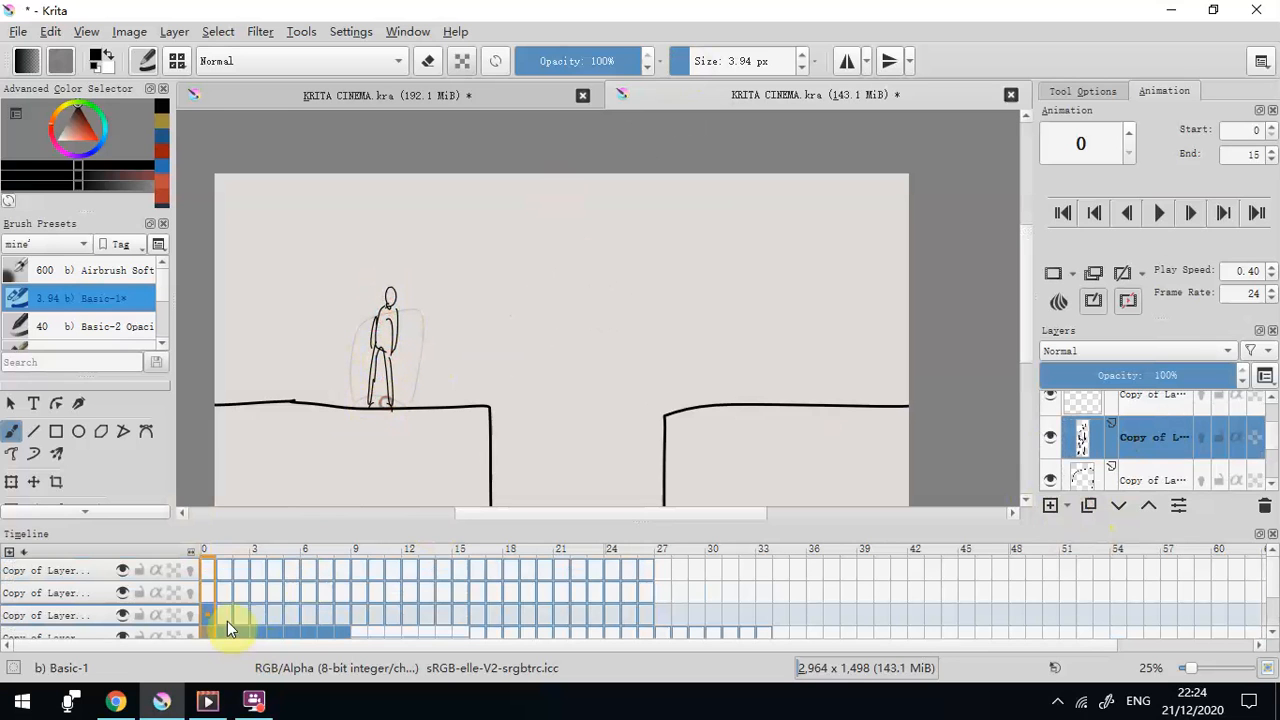
click(223, 615)
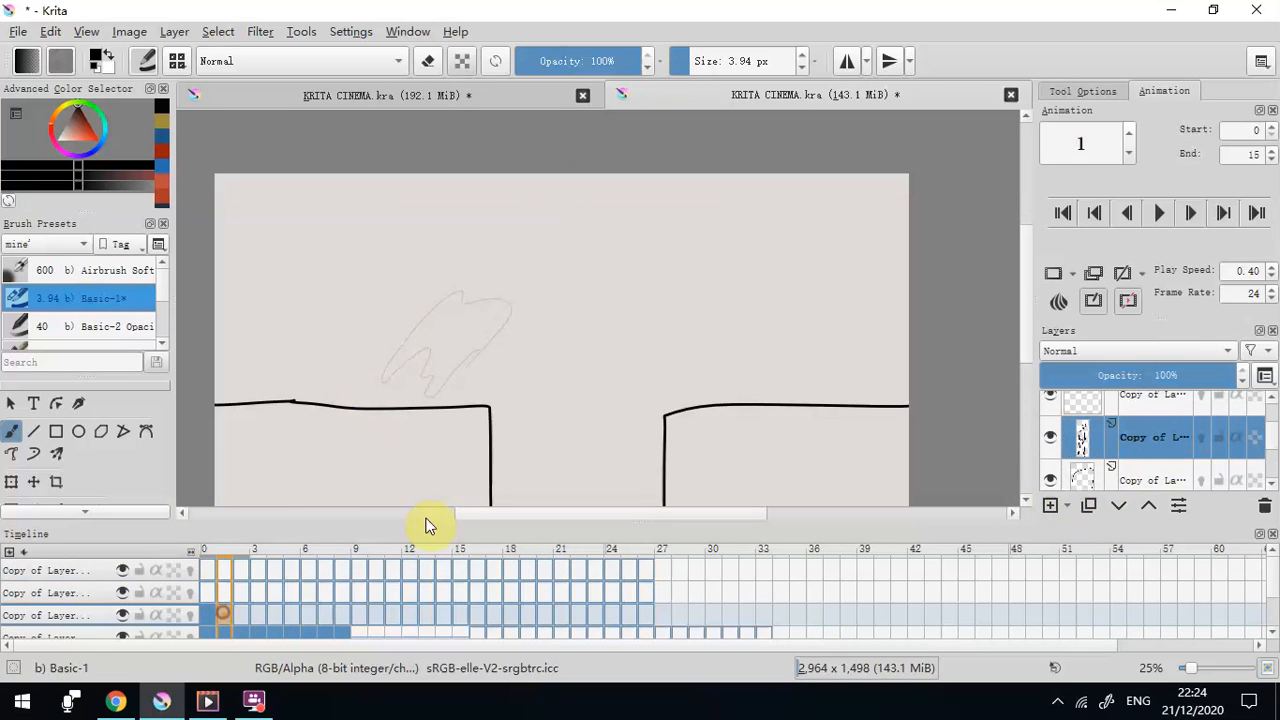
click(191, 616)
click(195, 617)
click(497, 280)
drag(494, 291, 493, 282)
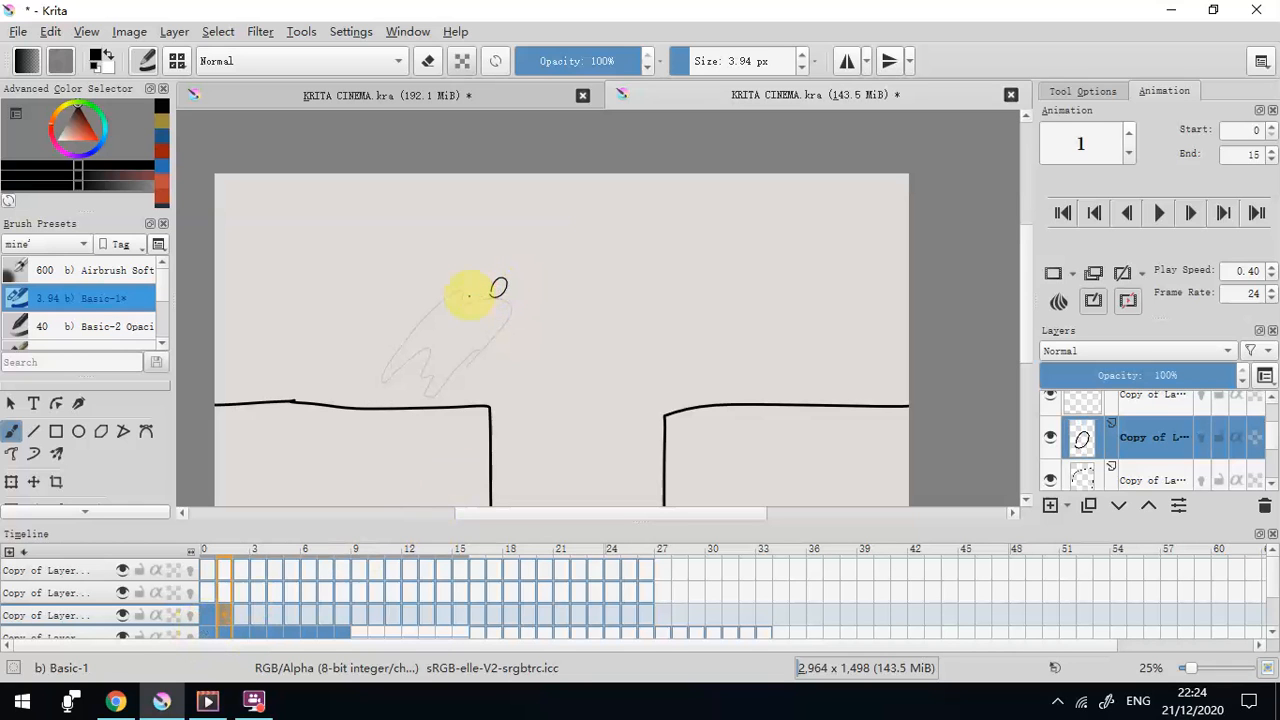
click(242, 615)
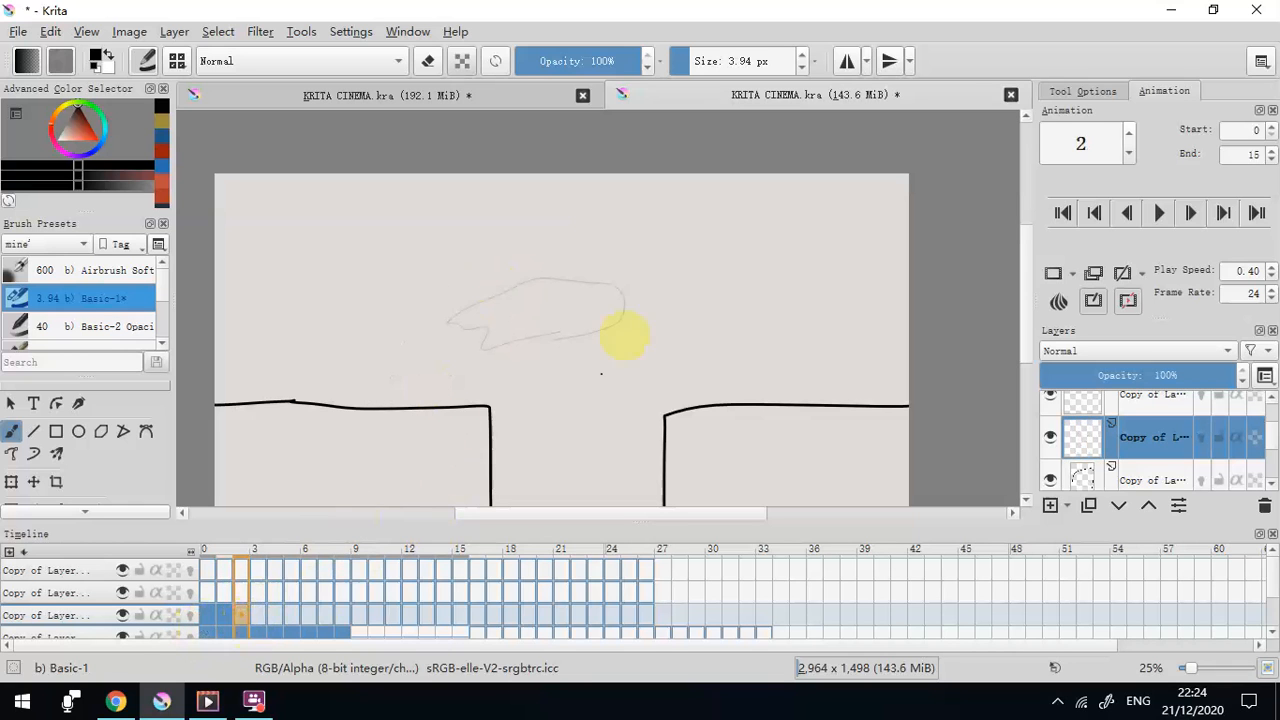
click(258, 614)
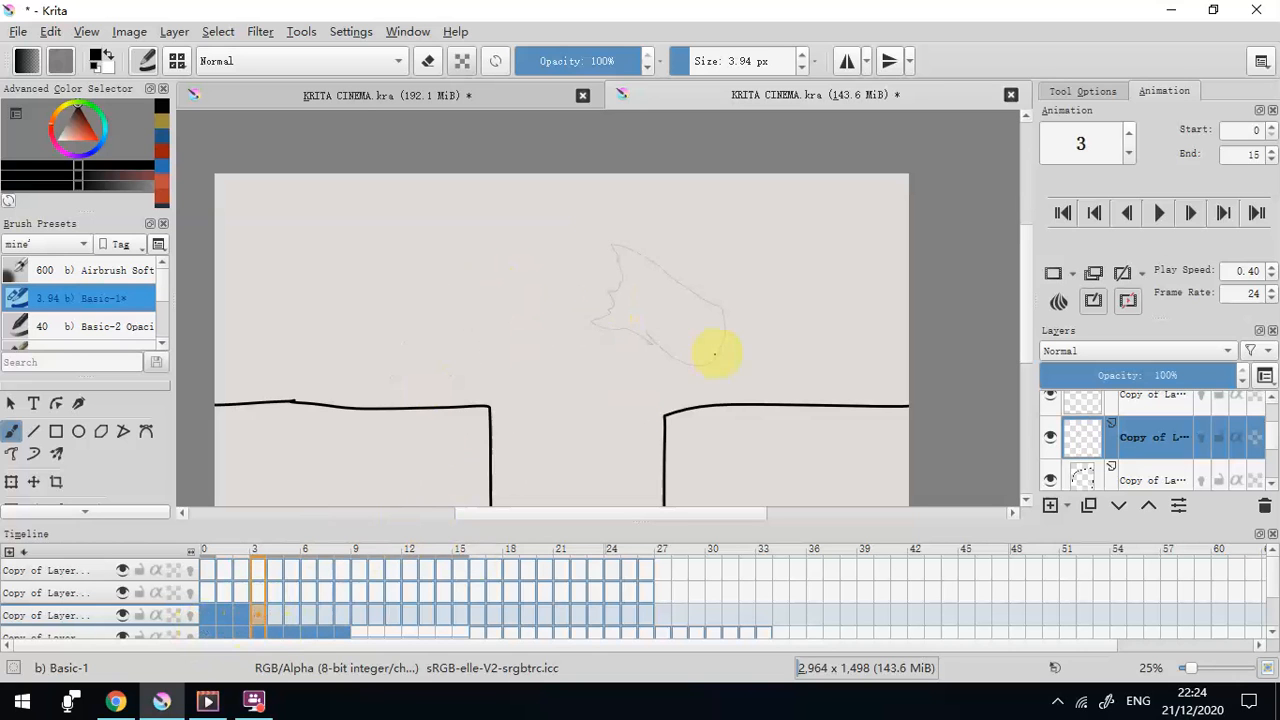
Draw the torso, arms and legs of the leaning take-off pose on frame 1 and compare it with frame 0
click(224, 615)
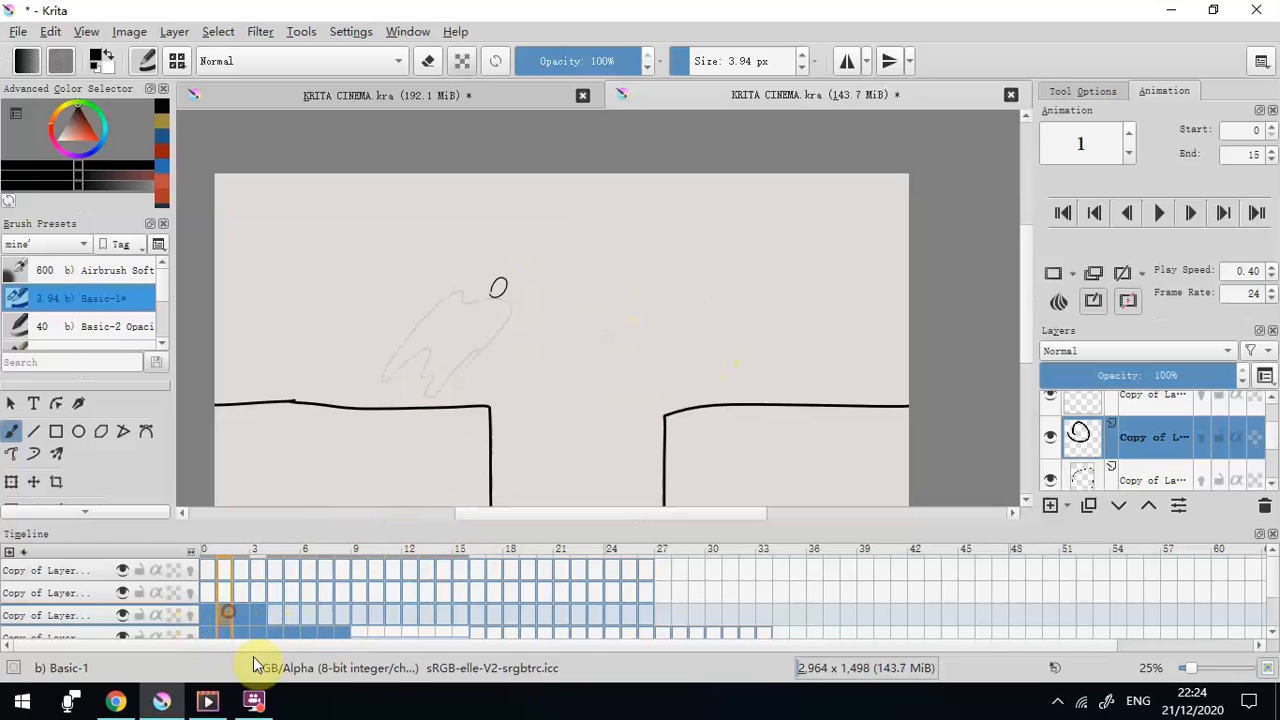
click(450, 294)
click(454, 300)
mouse_move(493, 315)
mouse_down()
mouse_move(453, 301)
mouse_move(475, 295)
mouse_move(453, 300)
mouse_move(452, 333)
mouse_move(455, 318)
mouse_move(423, 329)
mouse_move(404, 360)
mouse_move(438, 339)
mouse_move(427, 402)
mouse_up()
drag(447, 334, 432, 405)
click(213, 616)
click(230, 615)
Draw the body, arms and legs of the figure flying horizontally over the gap on frame 2
click(245, 617)
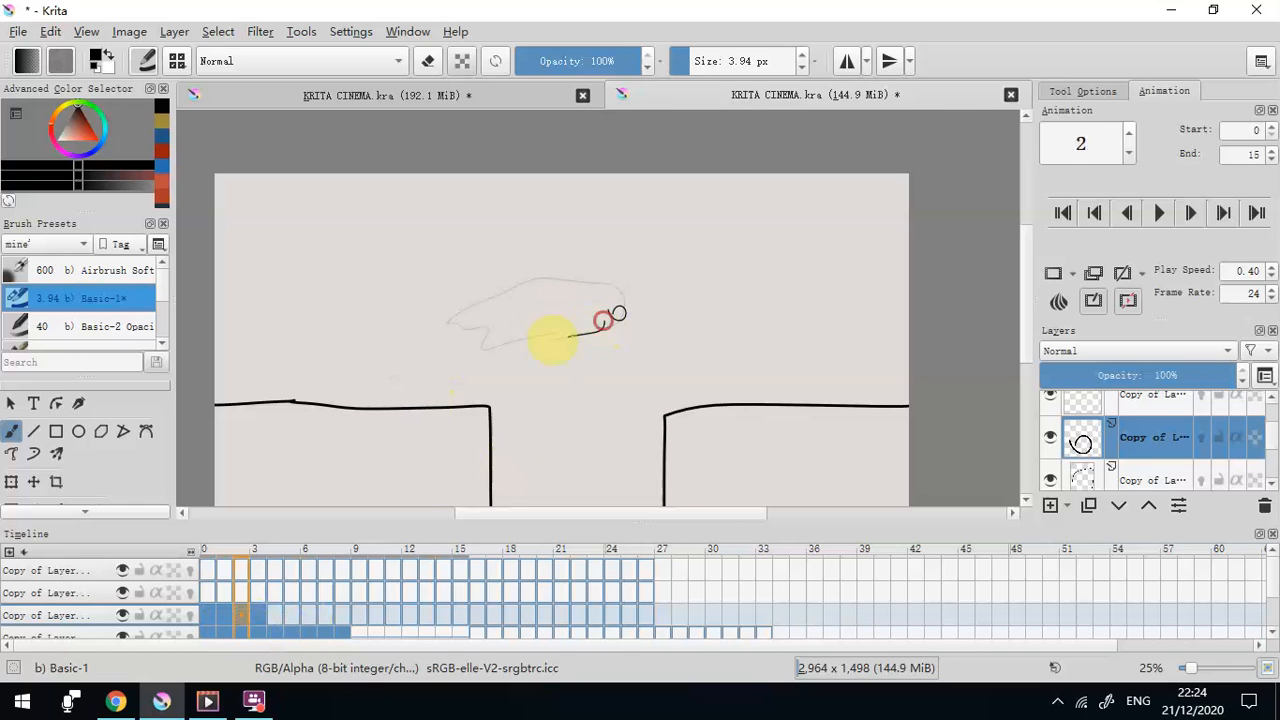
mouse_move(604, 293)
mouse_down()
mouse_move(567, 286)
mouse_move(553, 323)
mouse_move(560, 289)
mouse_move(527, 293)
mouse_move(560, 288)
mouse_move(544, 305)
mouse_move(491, 305)
mouse_move(552, 338)
mouse_move(535, 321)
mouse_move(510, 333)
mouse_move(551, 321)
mouse_up()
drag(223, 612, 261, 611)
Draw the body, arms and bent legs of the head-first diving figure on frame 3 and compare it with frame 2
click(261, 614)
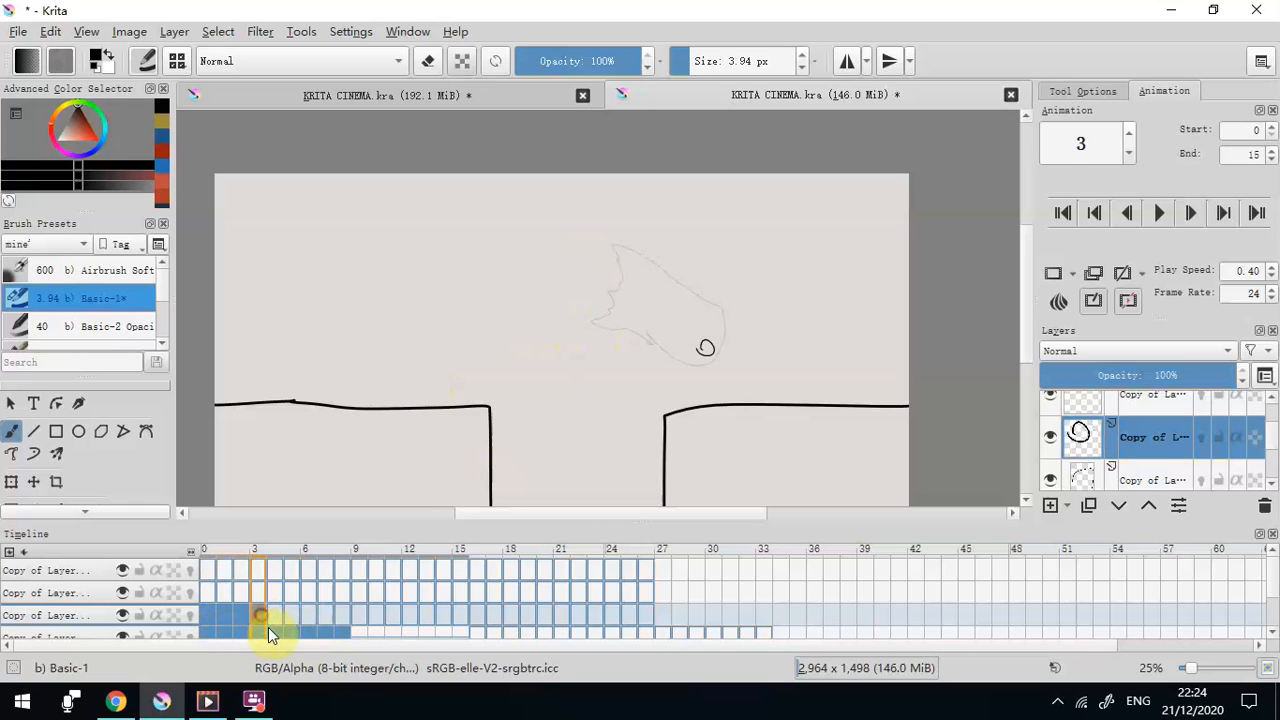
mouse_move(680, 345)
mouse_down()
mouse_move(632, 346)
mouse_move(672, 332)
mouse_move(698, 340)
mouse_move(656, 319)
mouse_move(663, 303)
mouse_move(659, 316)
mouse_move(701, 333)
mouse_move(655, 308)
mouse_move(639, 311)
mouse_move(653, 323)
mouse_move(613, 343)
mouse_move(610, 328)
mouse_move(643, 321)
mouse_move(648, 302)
mouse_move(617, 308)
mouse_move(638, 303)
mouse_move(637, 318)
mouse_move(610, 316)
mouse_move(602, 281)
mouse_up()
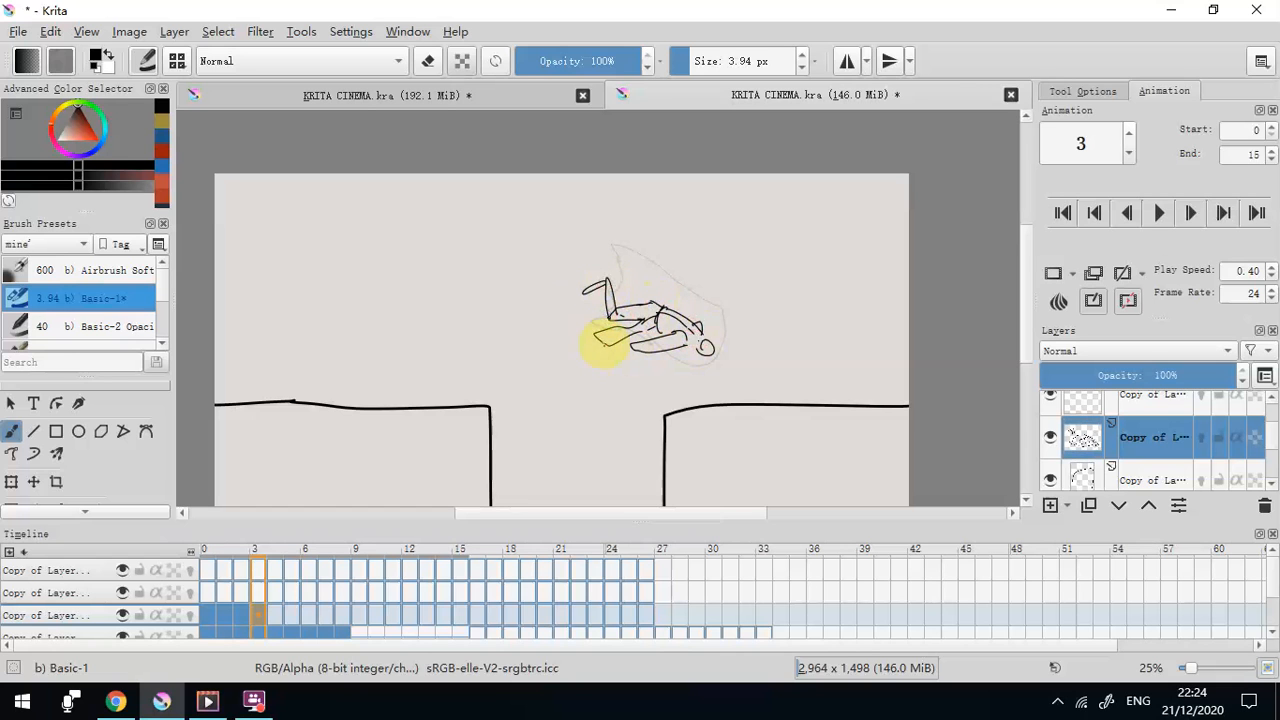
click(241, 614)
click(262, 615)
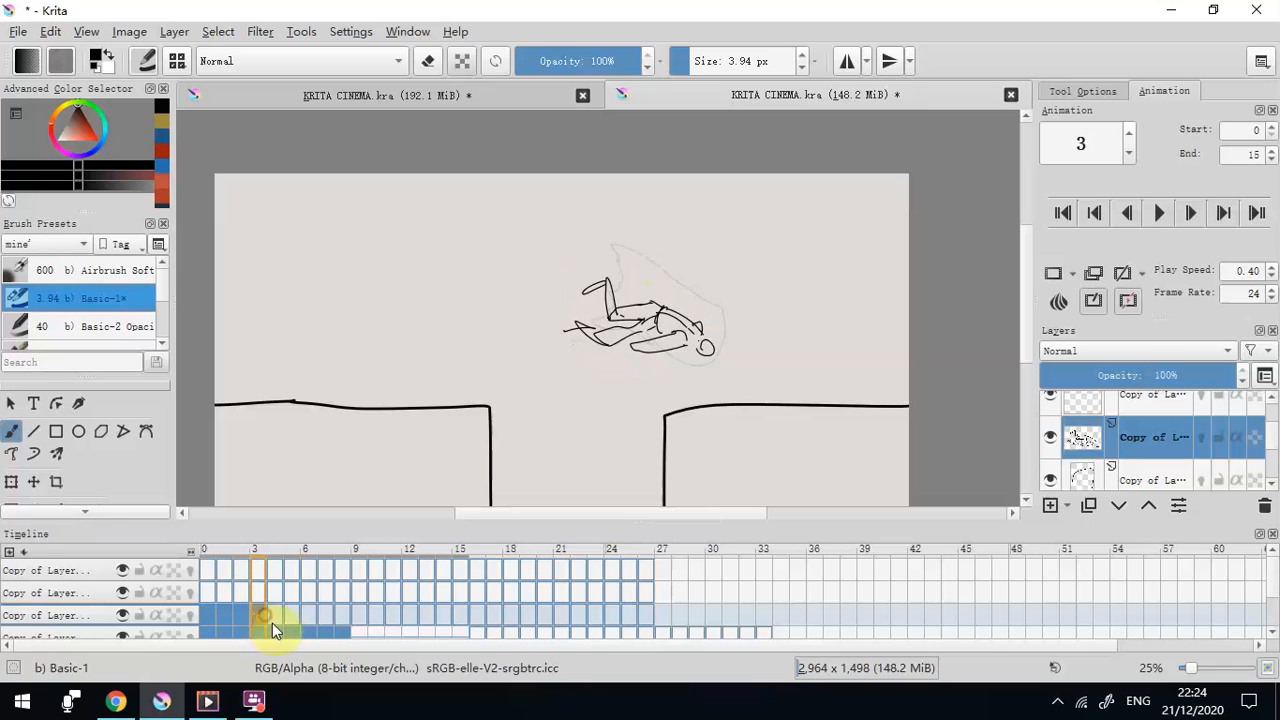
Draw the upside-down figure landing on the right ledge with its legs up on frame 4, following the guide shape
click(275, 614)
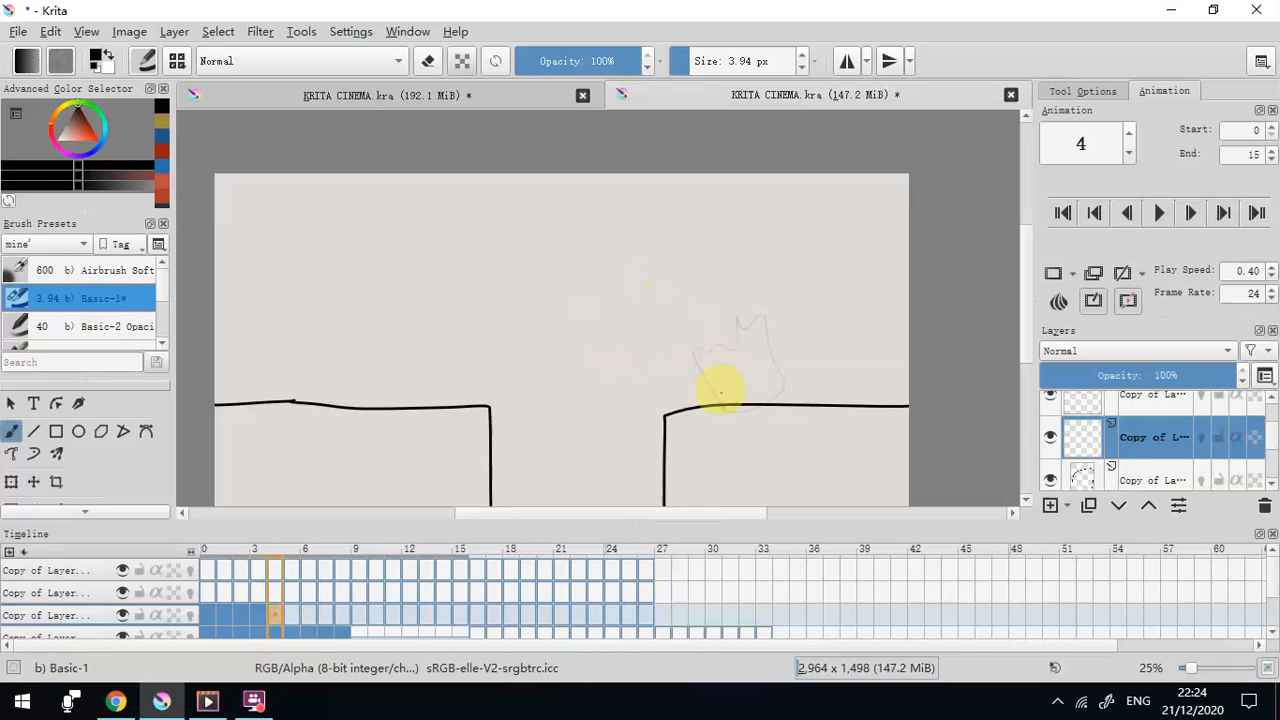
drag(724, 402, 711, 351)
drag(710, 349, 705, 318)
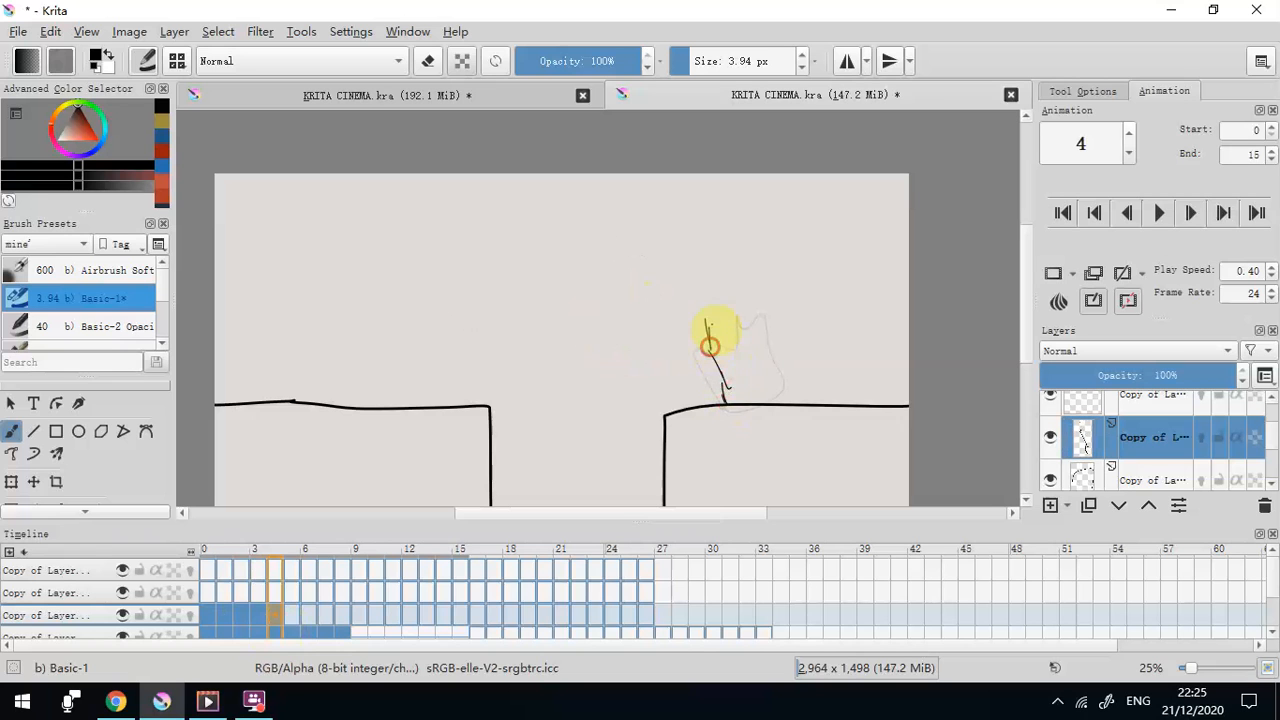
drag(743, 373, 709, 316)
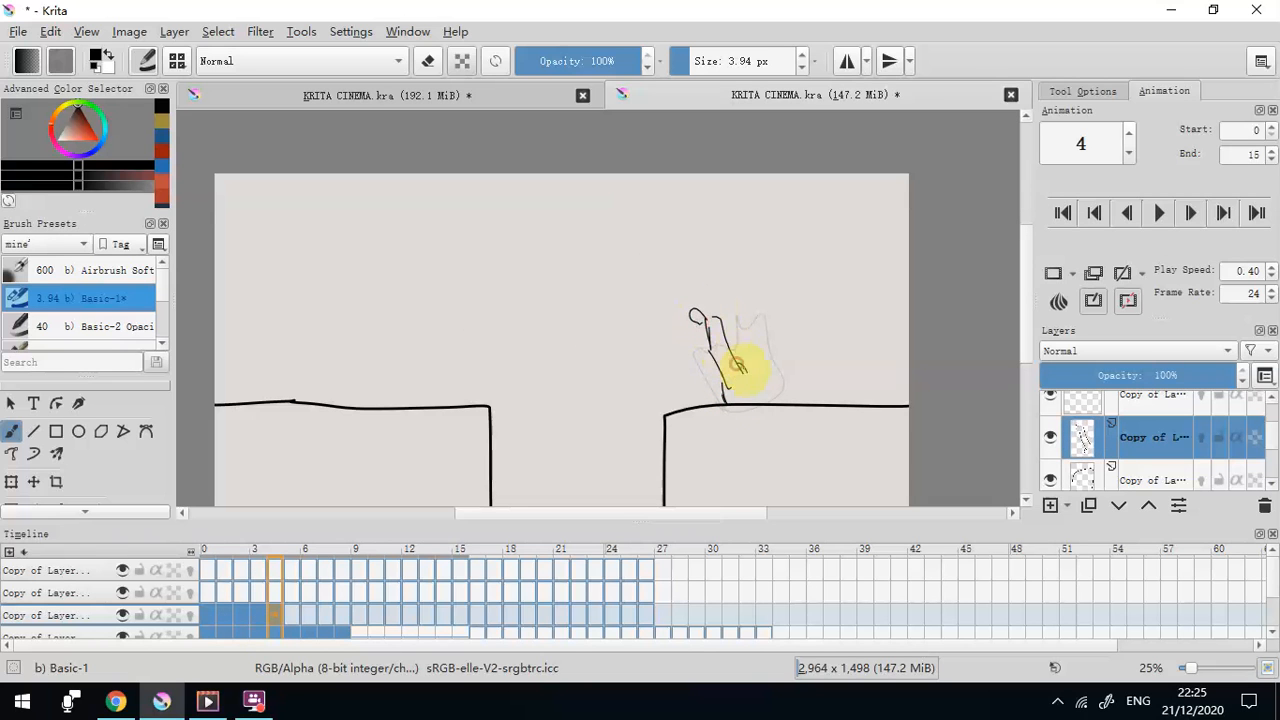
drag(735, 333, 748, 368)
mouse_move(726, 318)
mouse_down()
mouse_move(718, 310)
mouse_move(749, 343)
mouse_move(717, 356)
mouse_up()
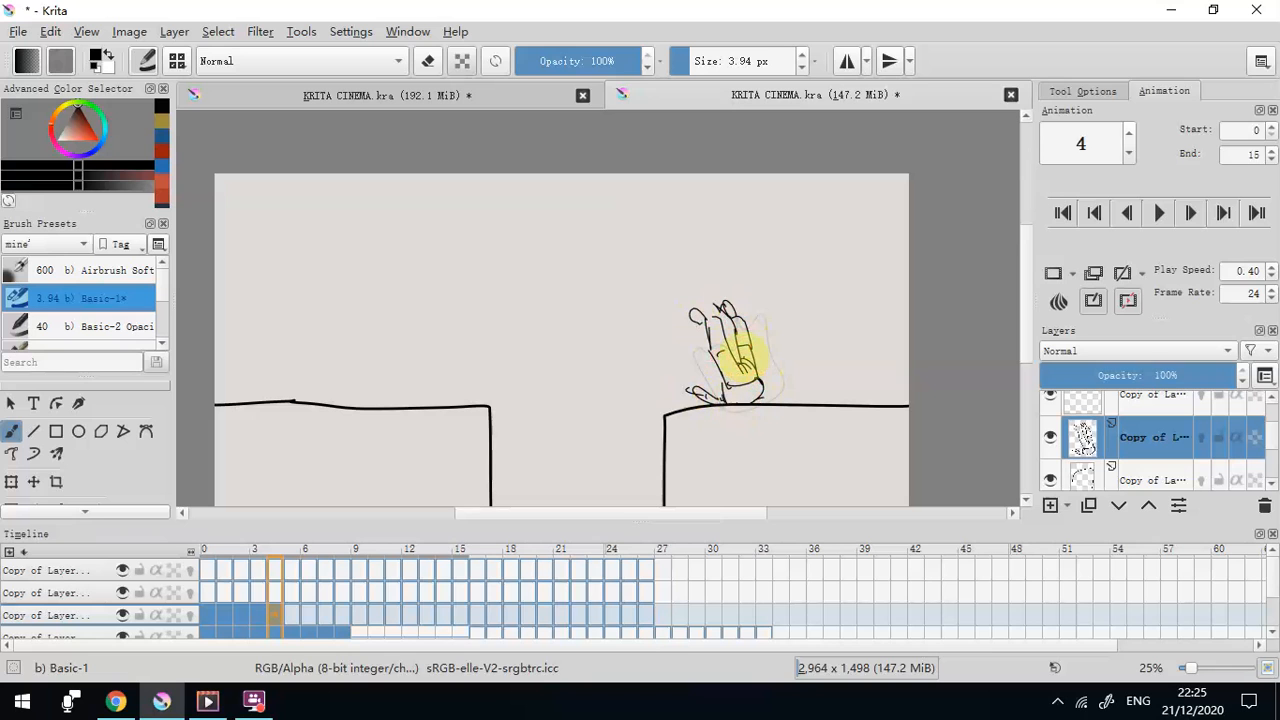
click(260, 616)
click(276, 616)
Draw the low crouching figure with its arms braced on the right ledge on frame 5
click(292, 618)
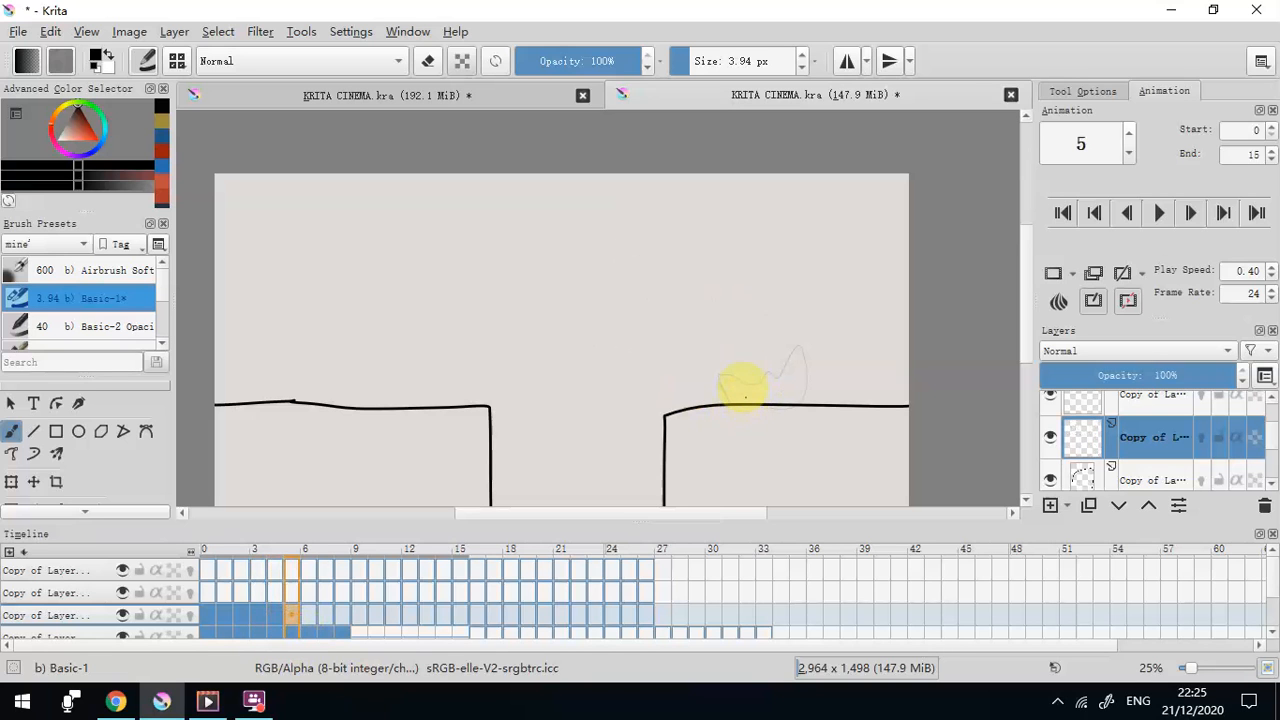
mouse_move(775, 405)
mouse_down()
mouse_move(771, 372)
mouse_move(785, 408)
mouse_up()
drag(759, 400, 755, 401)
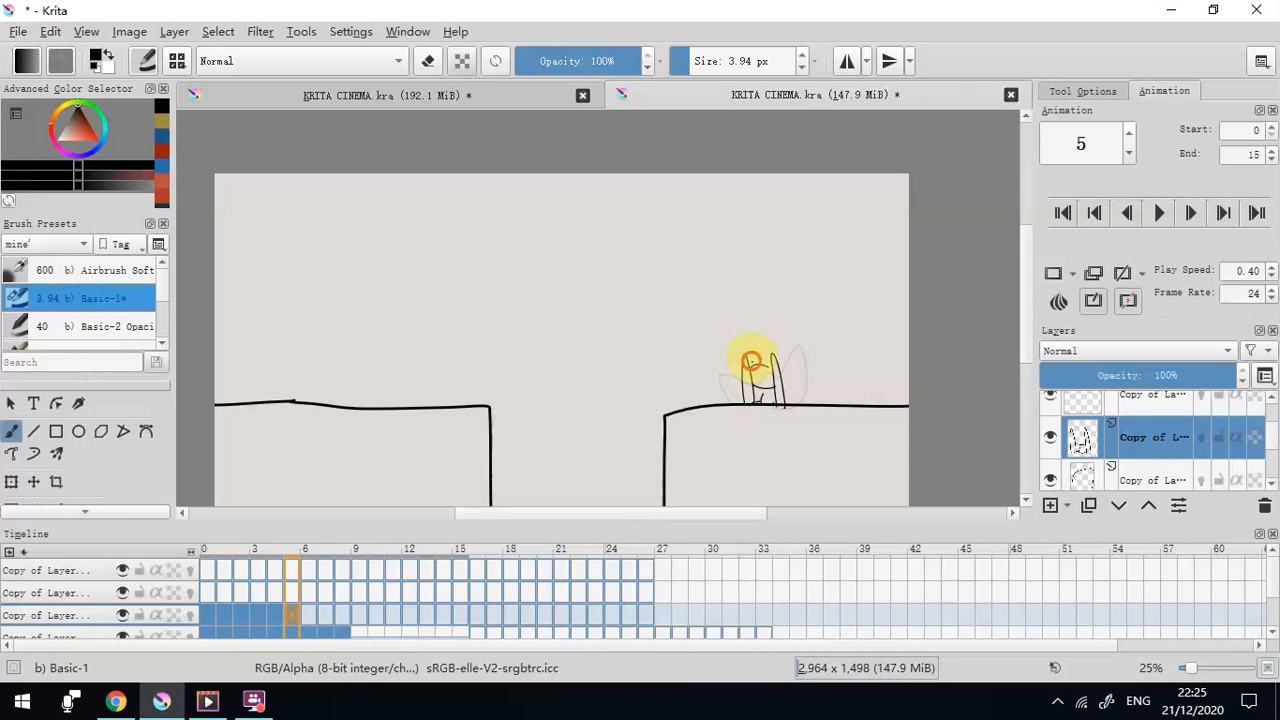
mouse_move(740, 373)
mouse_down()
mouse_move(721, 396)
mouse_move(741, 377)
mouse_up()
drag(777, 374, 805, 402)
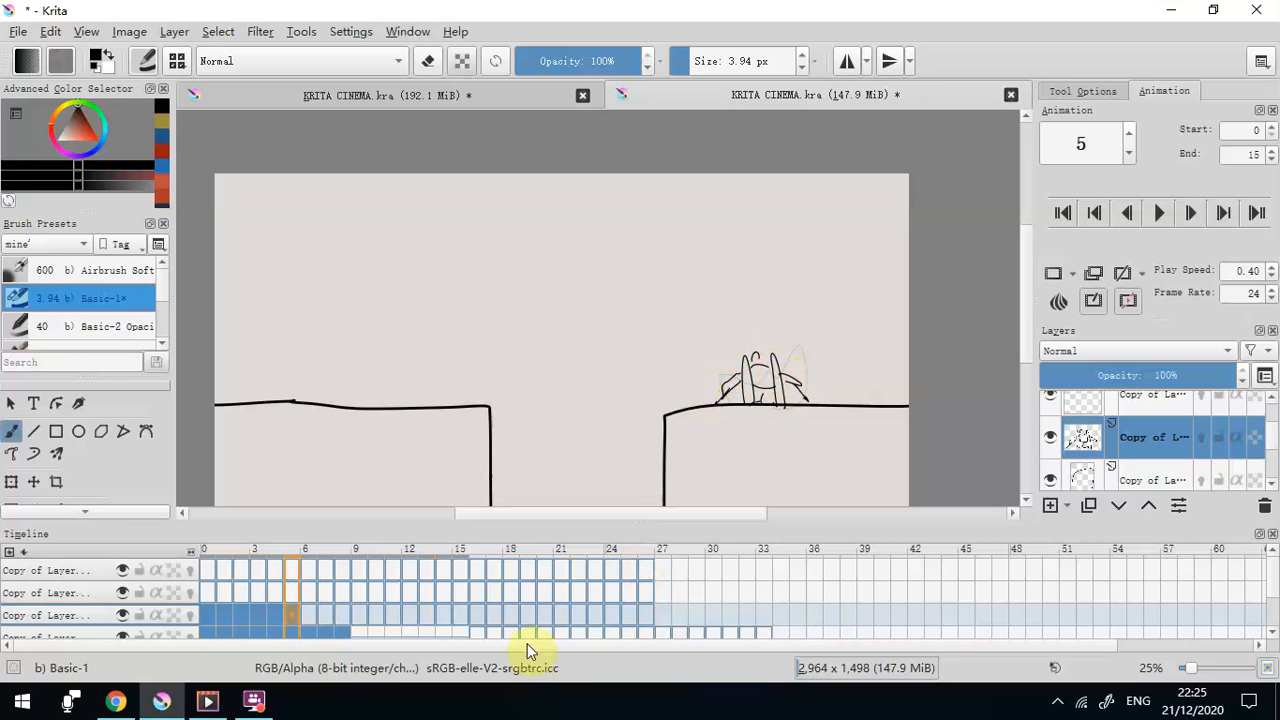
Draw the figure rising from the crouch, with legs, torso and head, on frame 6 and compare it with frame 5
click(306, 617)
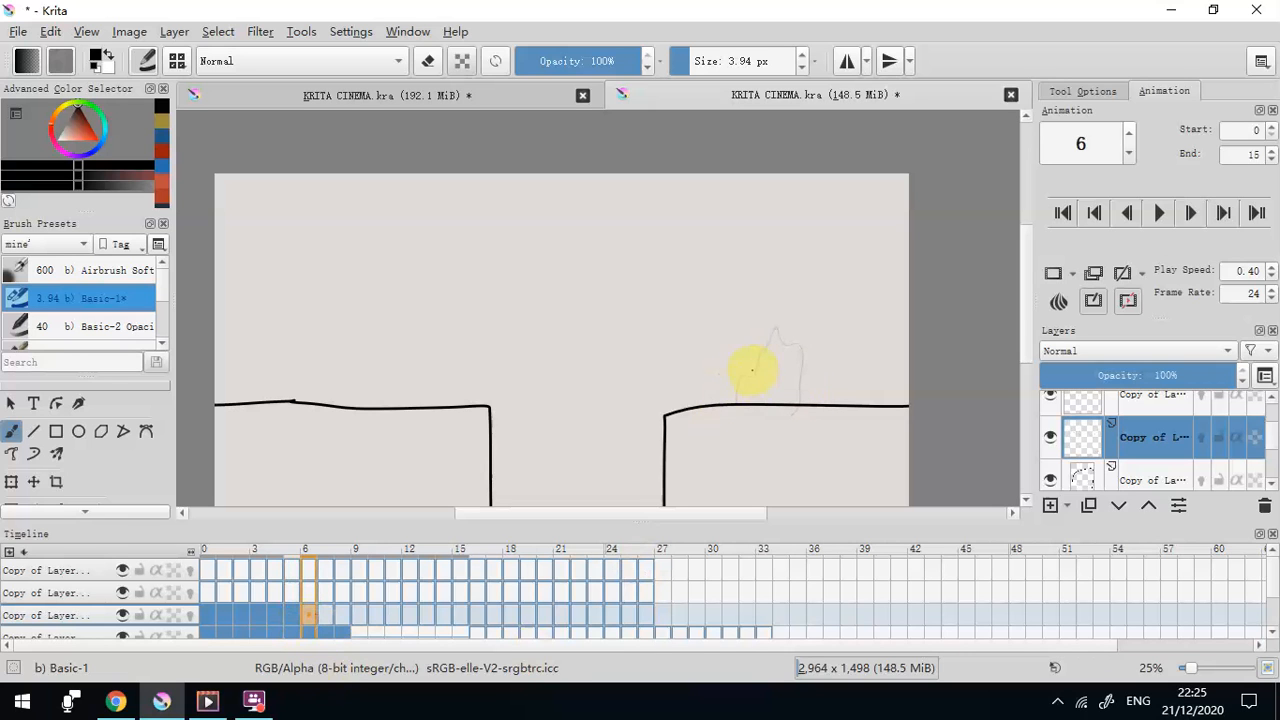
drag(750, 366, 738, 407)
mouse_move(749, 367)
mouse_down()
mouse_move(736, 407)
mouse_move(758, 367)
mouse_move(779, 408)
mouse_up()
drag(750, 367, 777, 343)
click(291, 617)
click(308, 615)
Check the onion skins of the neighbouring frames and draw the nearly upright, leaning figure on frame 7
click(324, 613)
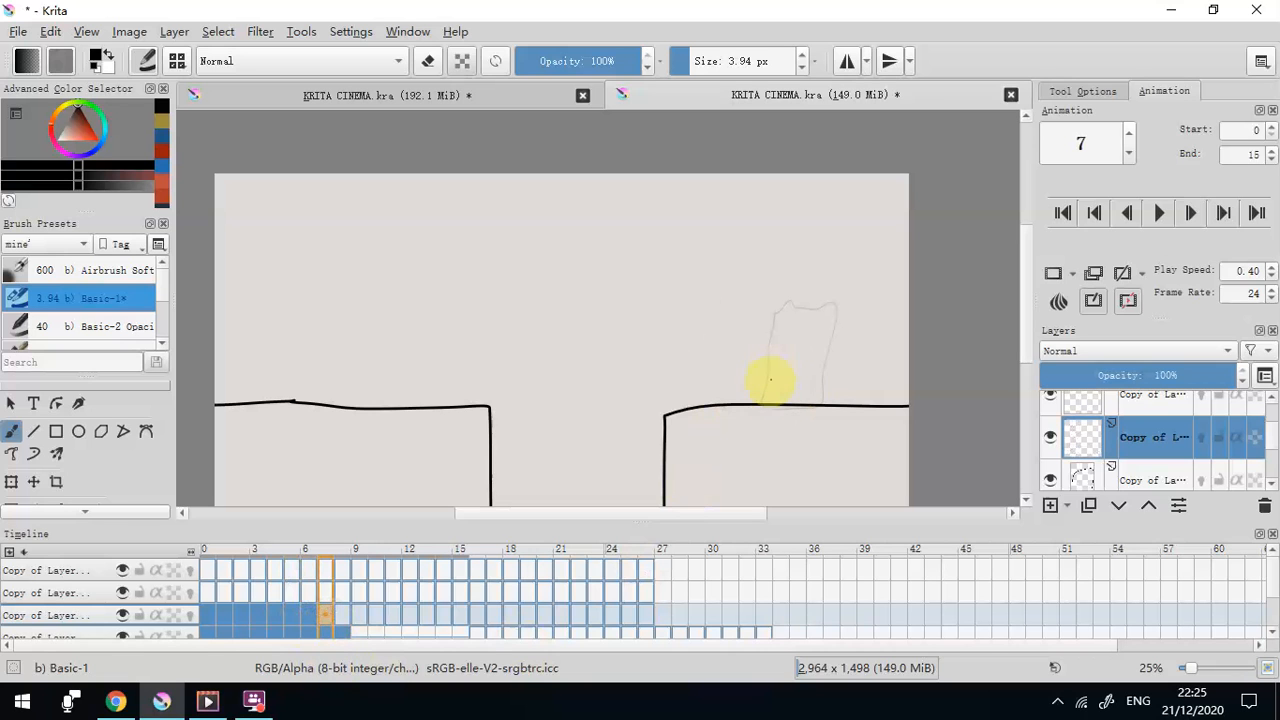
click(191, 637)
click(191, 616)
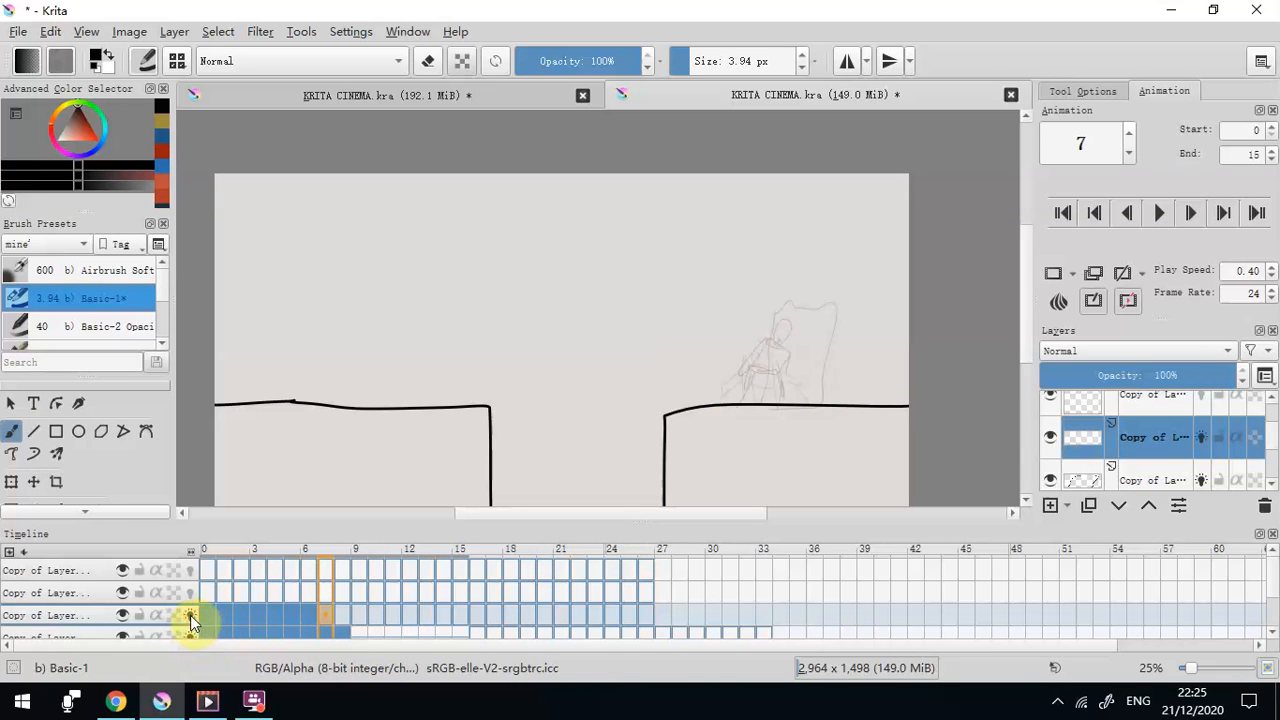
click(191, 616)
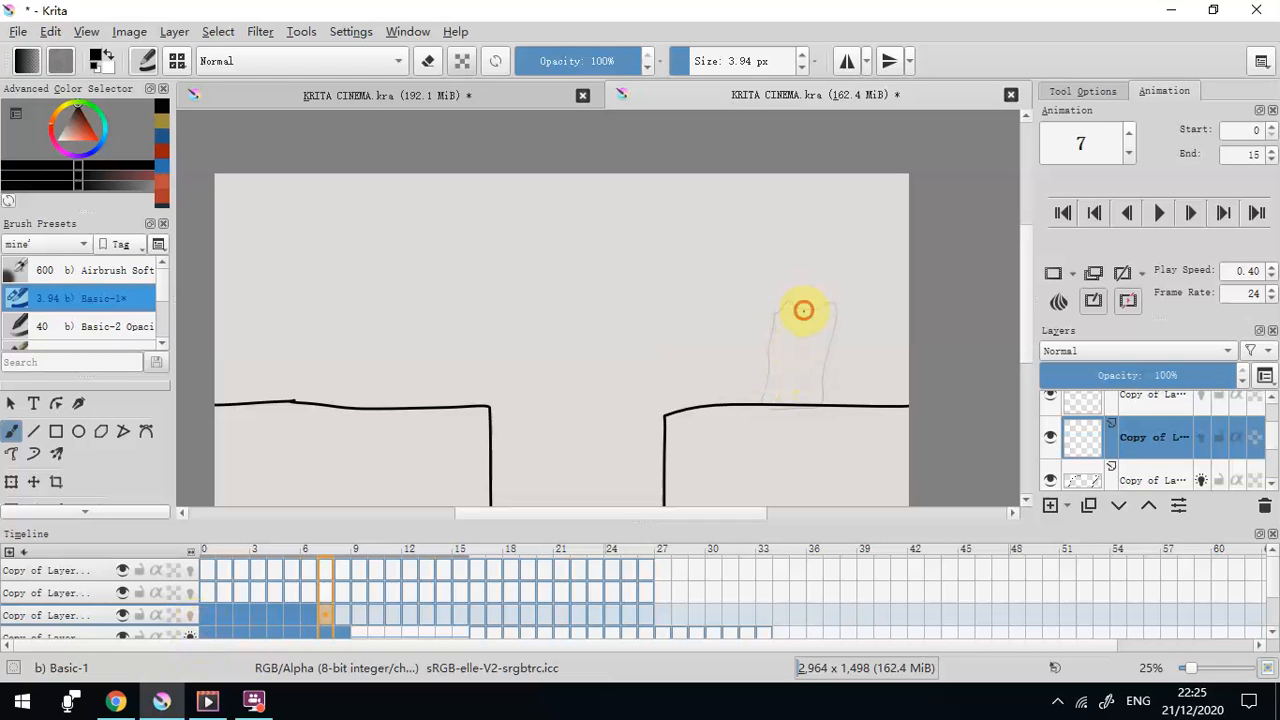
mouse_move(803, 302)
mouse_down()
mouse_move(777, 348)
mouse_move(802, 347)
mouse_move(782, 345)
mouse_move(775, 373)
mouse_move(794, 354)
mouse_move(794, 335)
mouse_move(781, 342)
mouse_move(788, 308)
mouse_move(811, 318)
mouse_move(782, 310)
mouse_move(809, 333)
mouse_move(802, 370)
mouse_up()
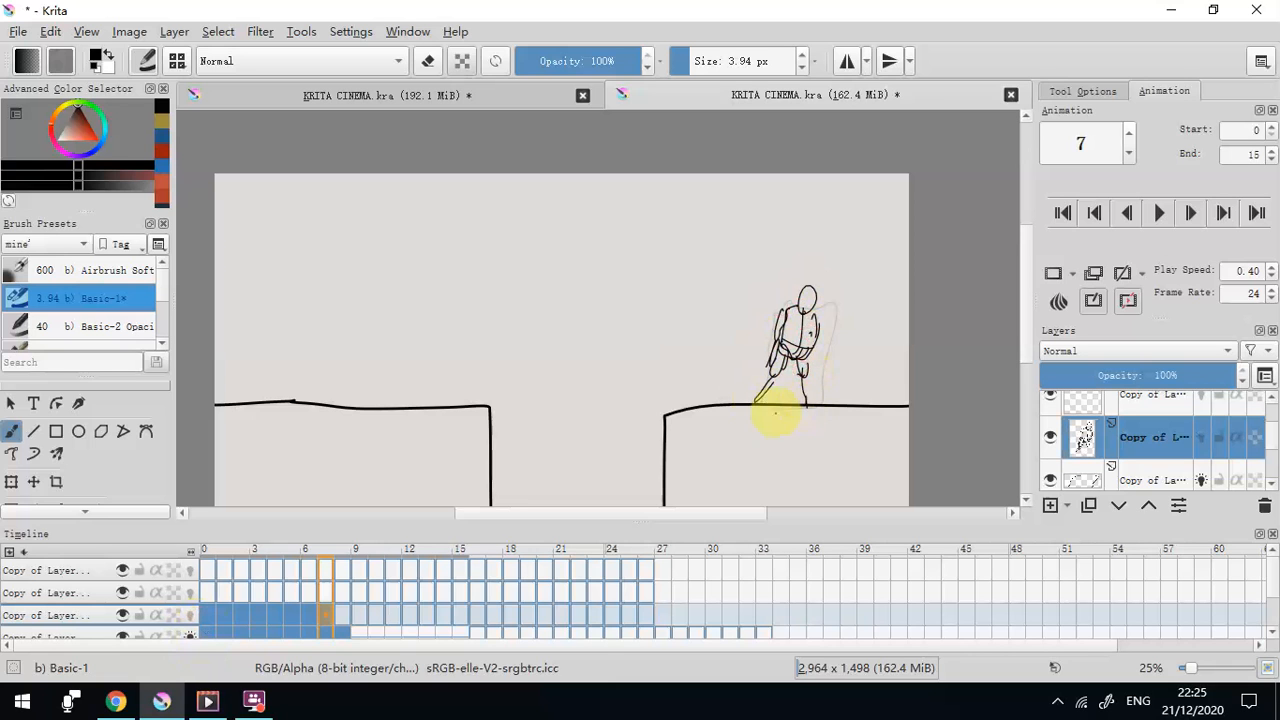
Draw the final standing figure on frame 8 and delete the faded rough guide layer
click(342, 615)
mouse_move(833, 272)
mouse_down()
mouse_move(816, 358)
mouse_move(825, 333)
mouse_move(806, 396)
mouse_move(831, 392)
mouse_move(841, 342)
mouse_move(842, 296)
mouse_up()
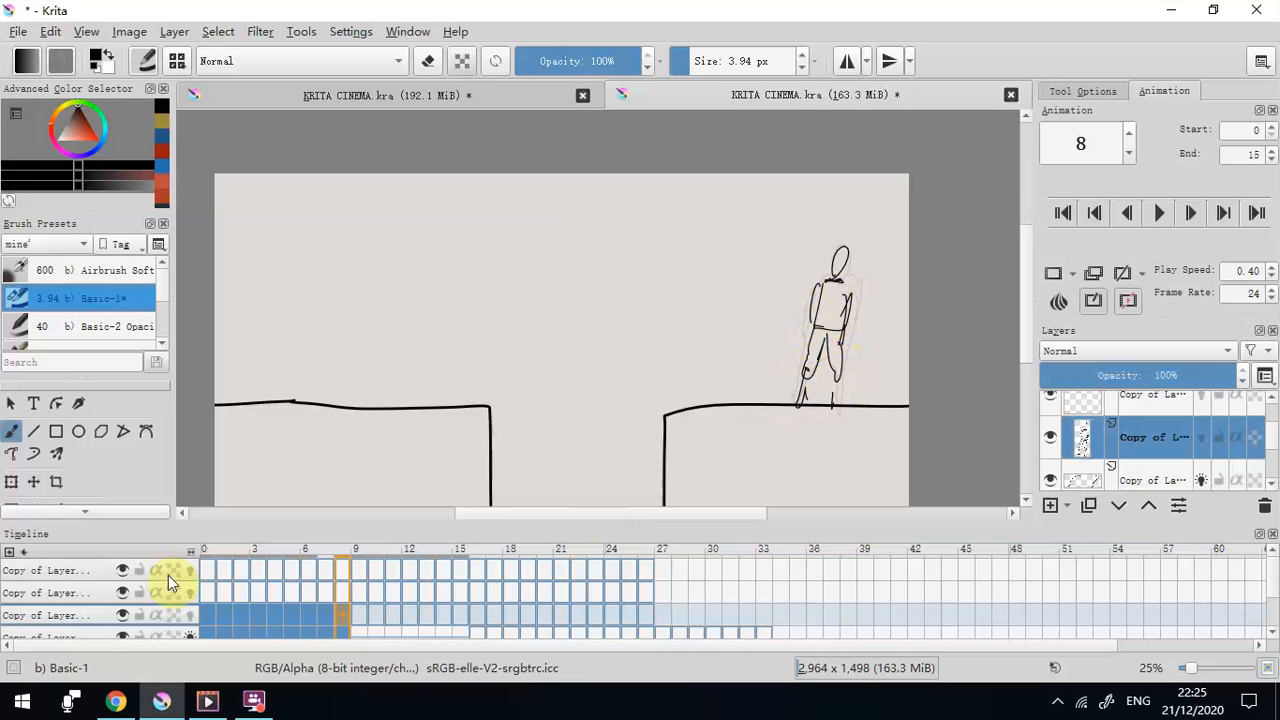
click(1153, 479)
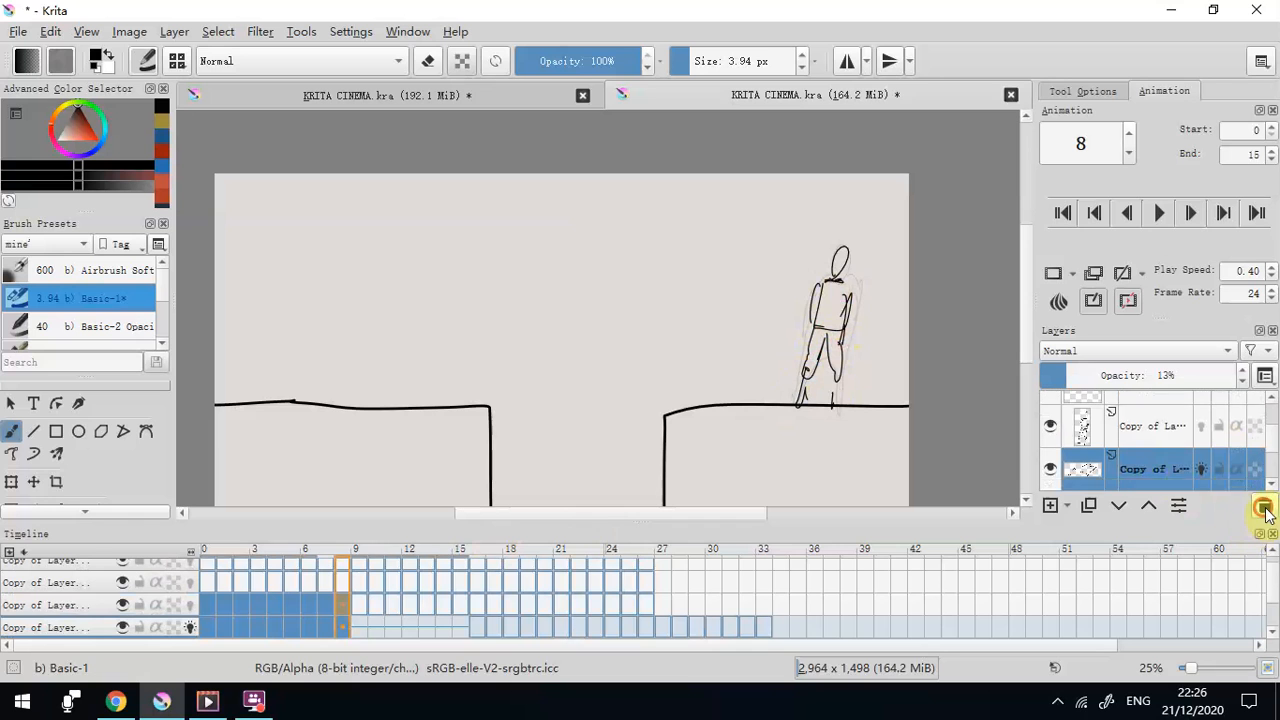
click(1264, 506)
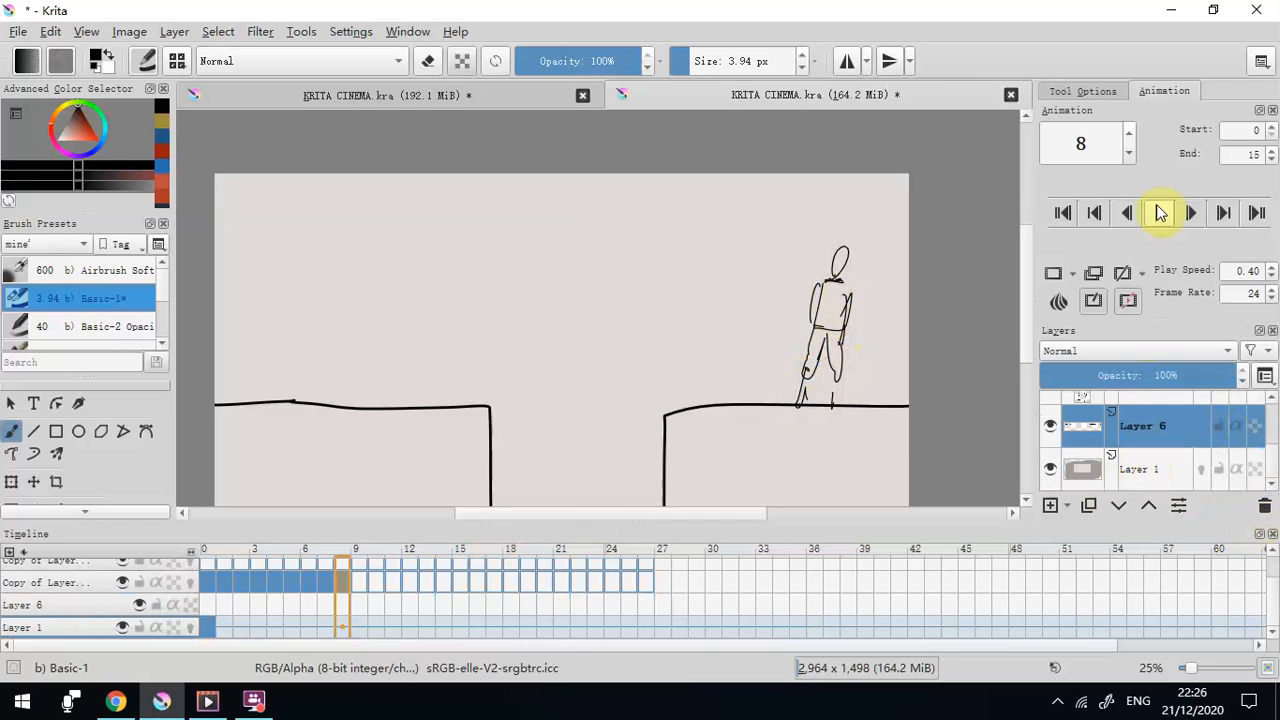
Insert multiple hold frames after the figure's frame 8 and set the animation's end time to frame 15
right_click(352, 582)
mouse_move(543, 491)
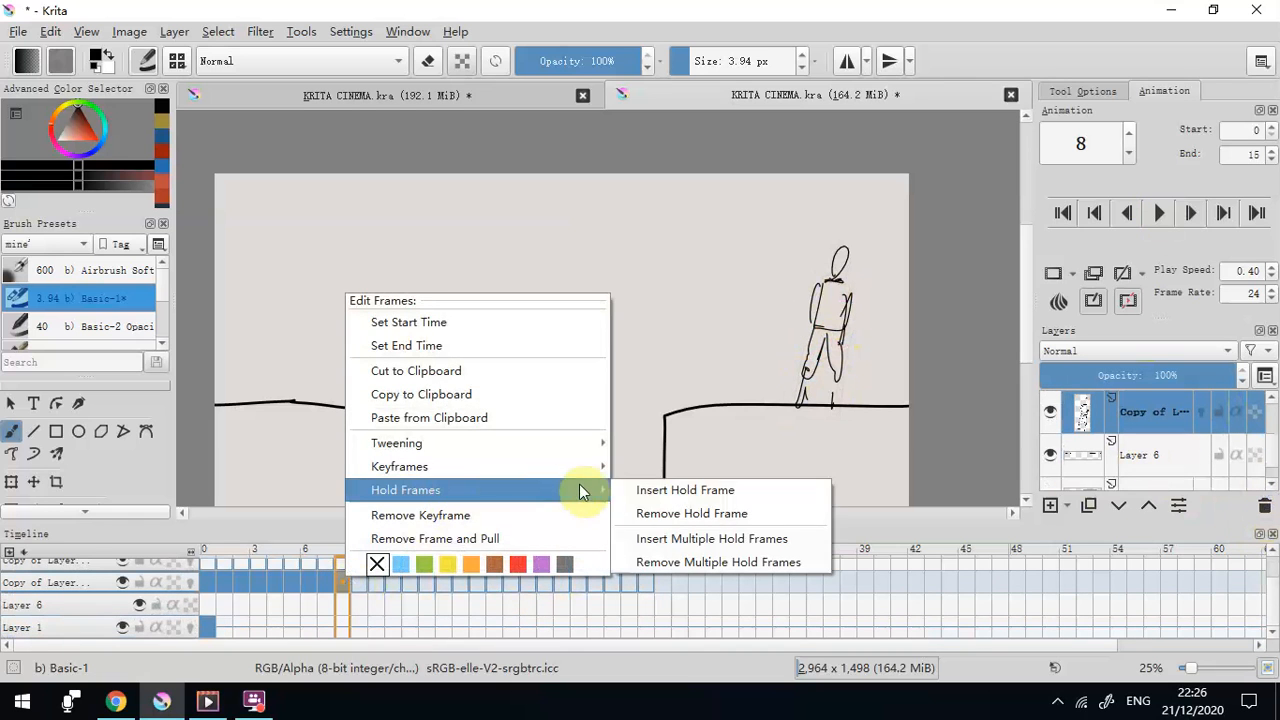
click(640, 534)
click(590, 374)
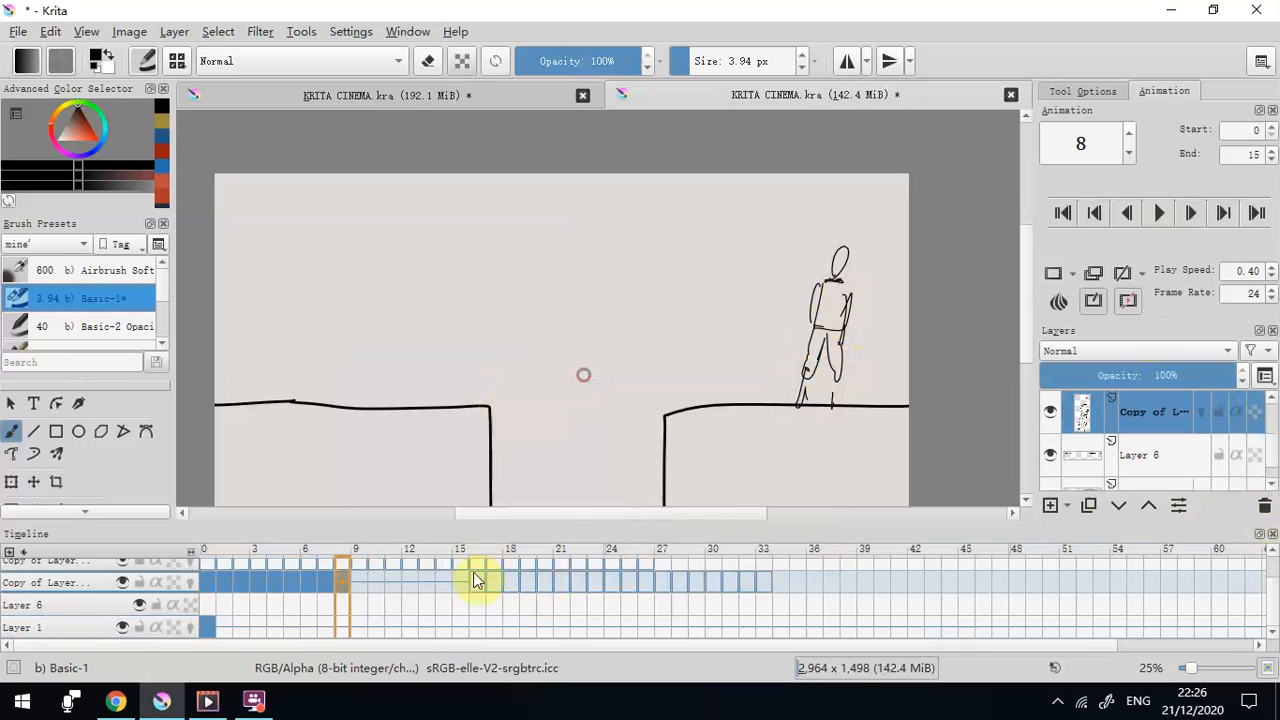
right_click(462, 585)
click(568, 304)
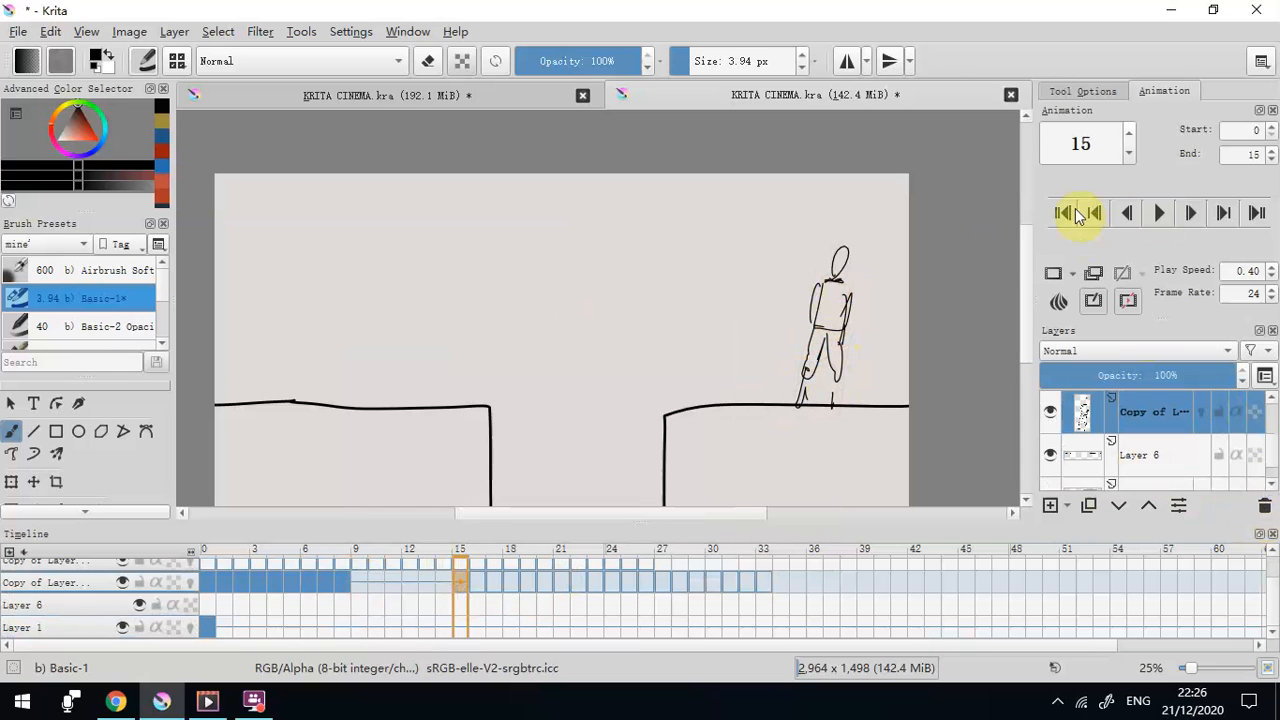
Play back the finished leap, set the play speed to 0.25, and stop the playback
click(1160, 214)
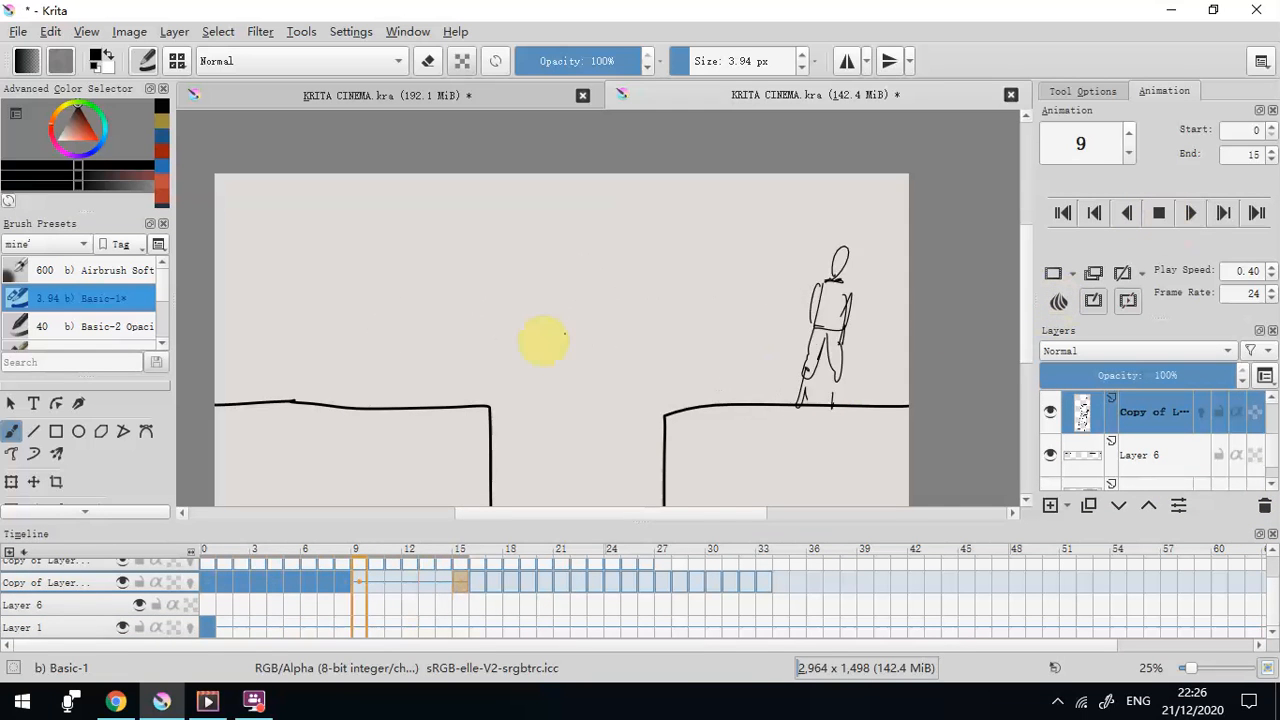
scroll(545, 340, up, 2)
scroll(571, 334, down, 1)
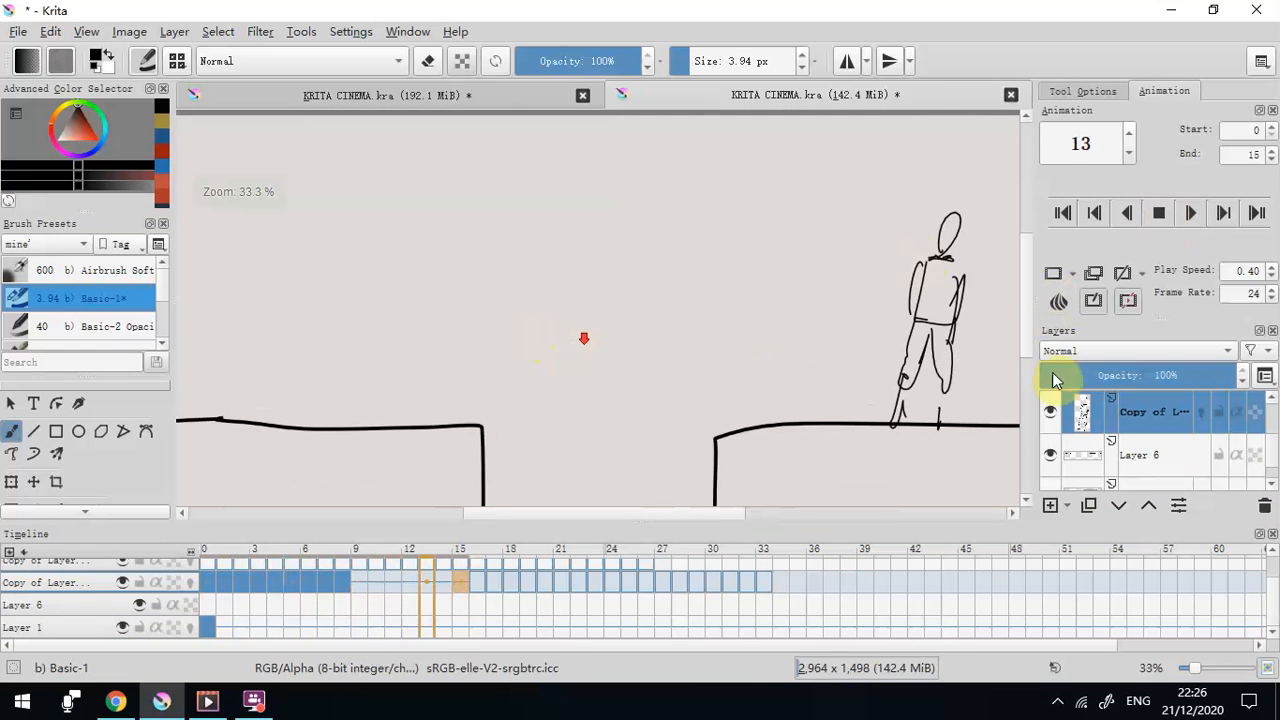
click(1271, 277)
click(1271, 277)
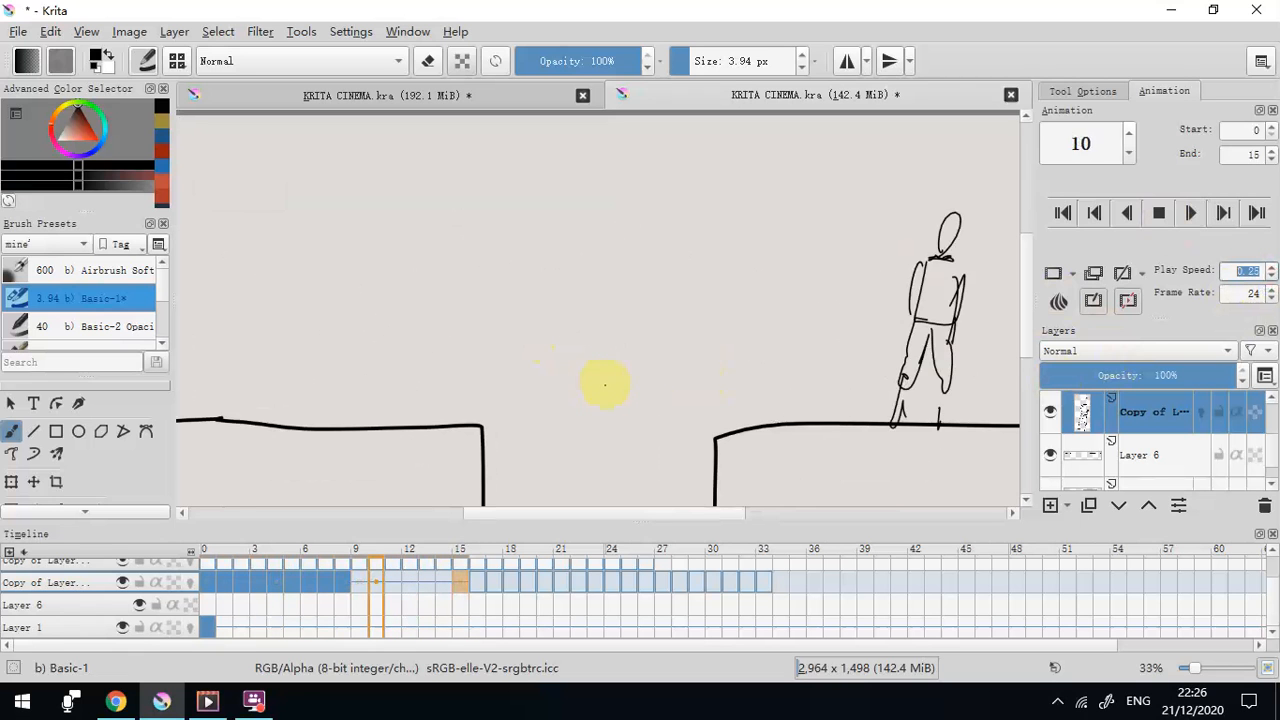
scroll(605, 385, down, 1)
drag(602, 386, 575, 386)
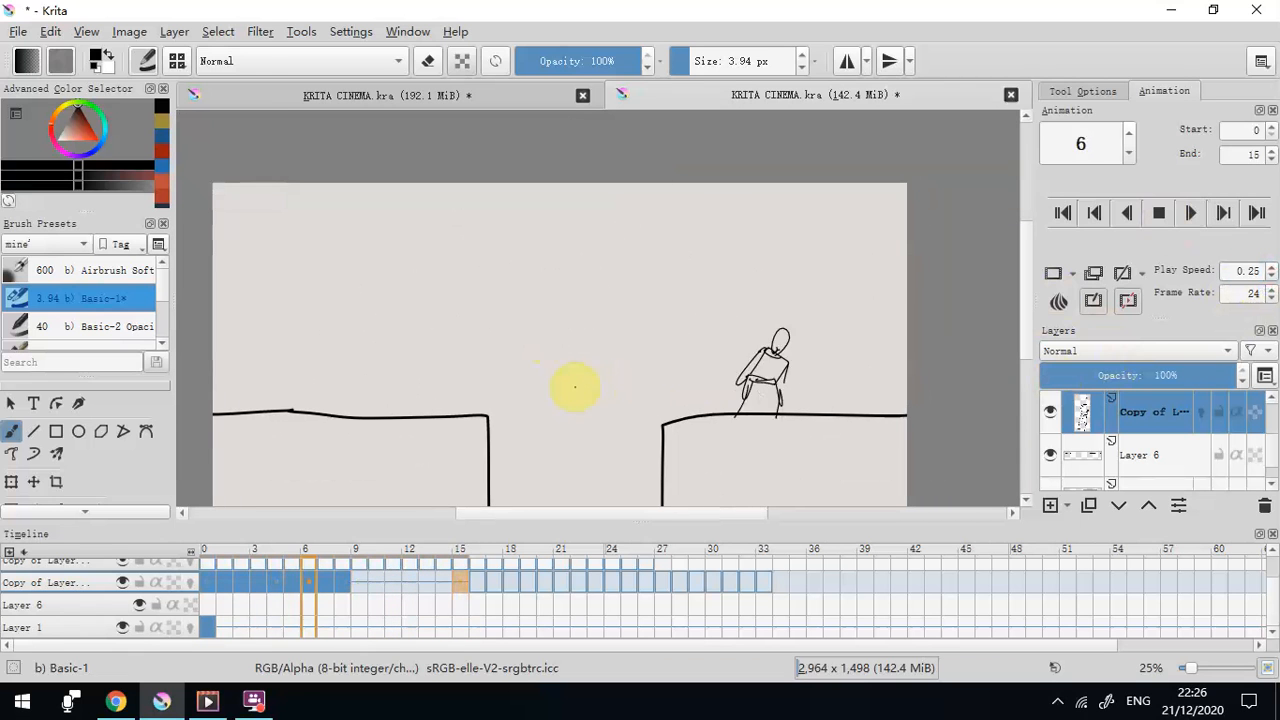
click(1155, 212)
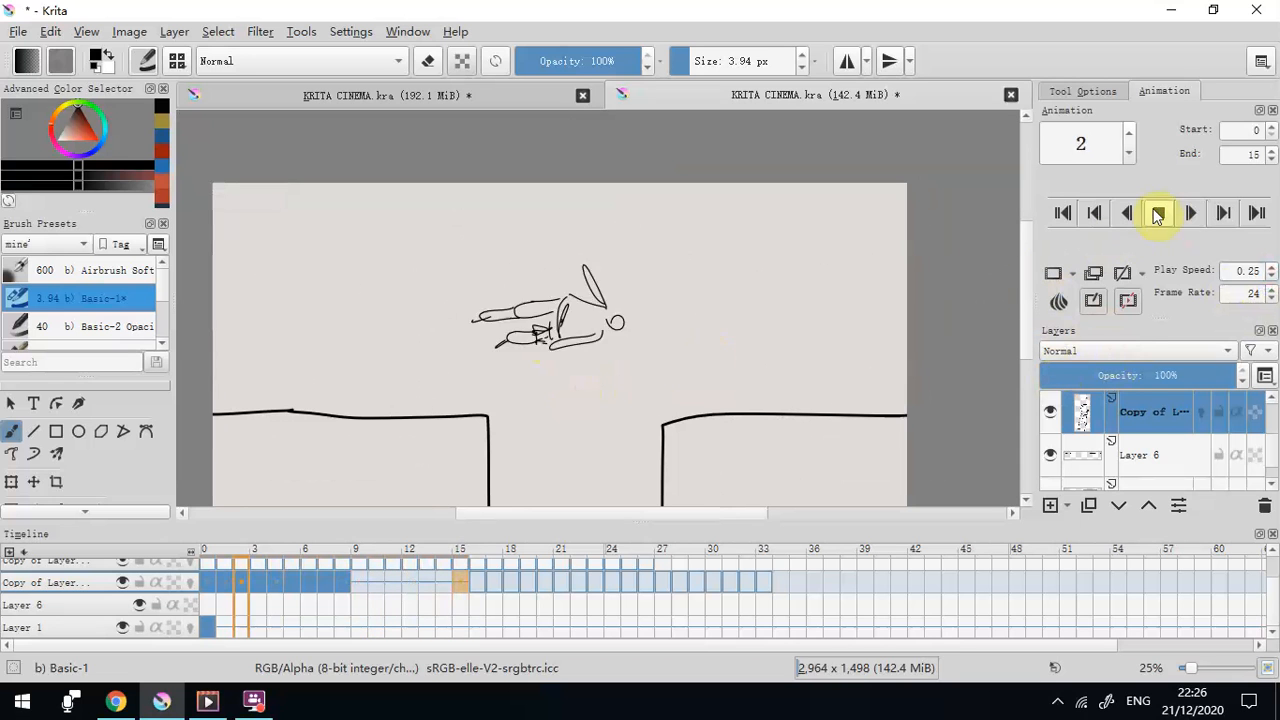
Delete the leap figure's frame layer and duplicate a blank frame layer for a new animation
click(1262, 505)
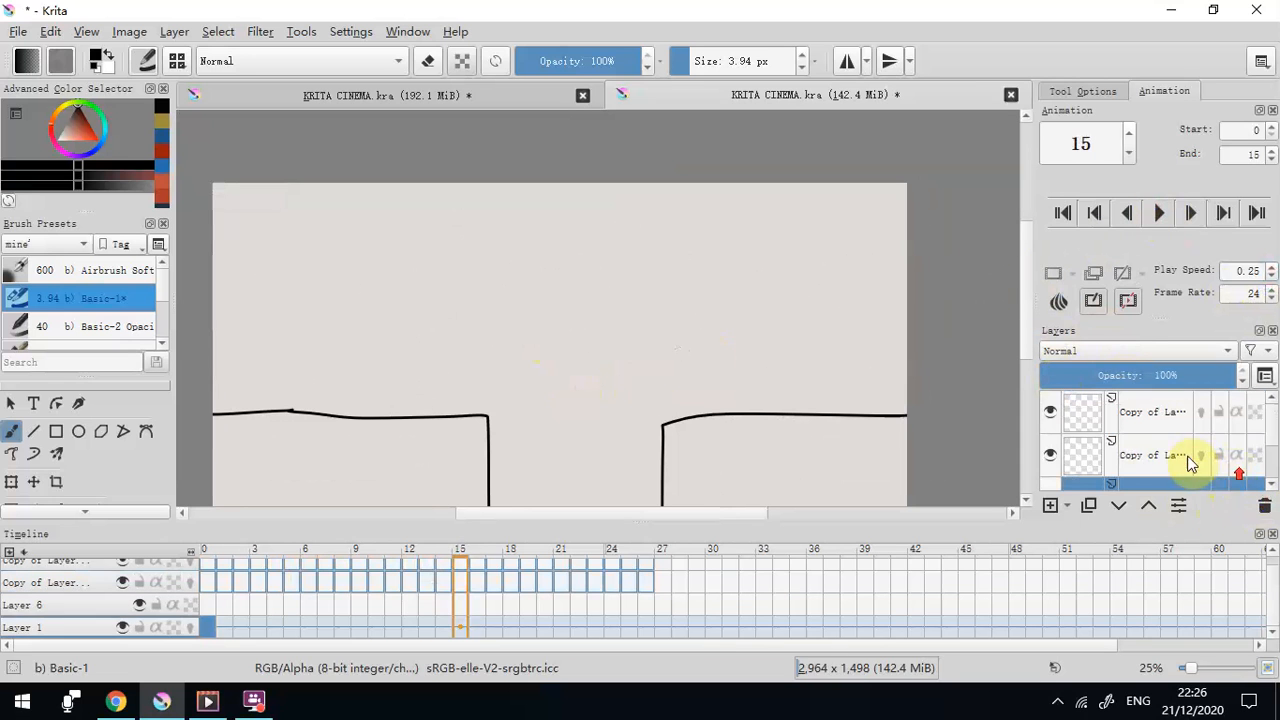
click(1090, 505)
scroll(605, 370, down, 1)
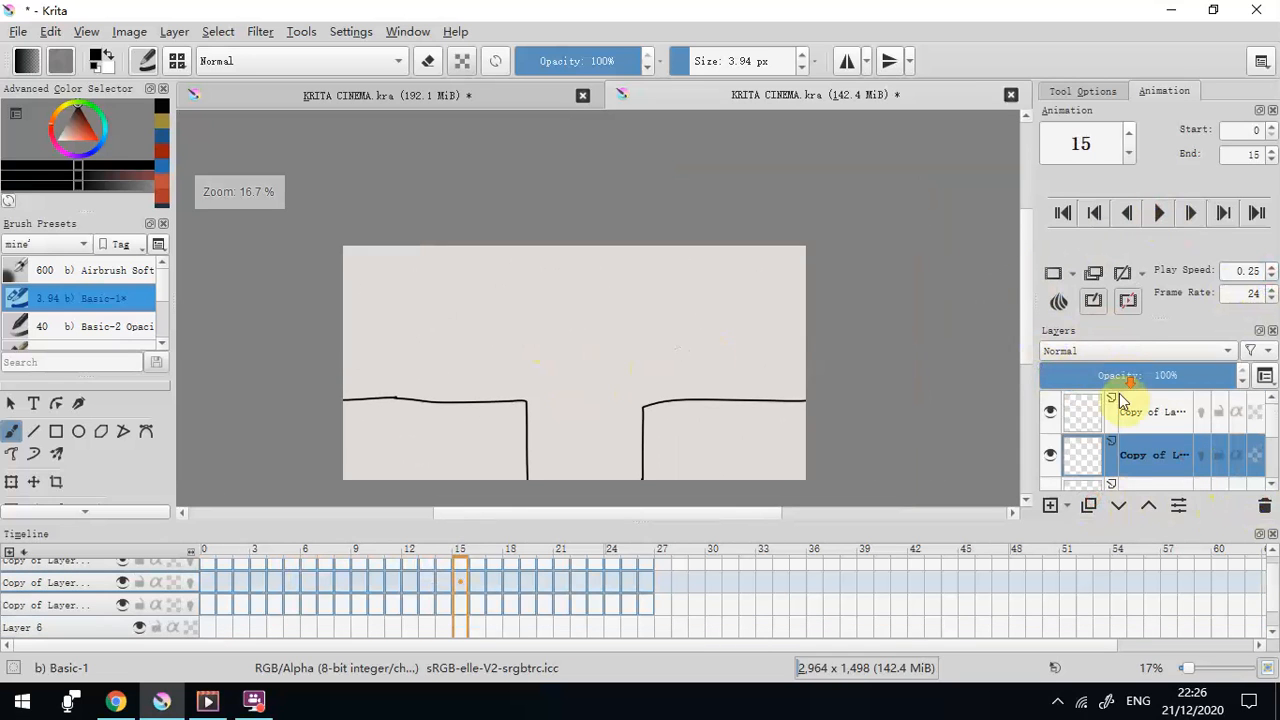
Delete the layer holding the ledge lines
scroll(1113, 377, down, 3)
click(1138, 440)
click(1264, 505)
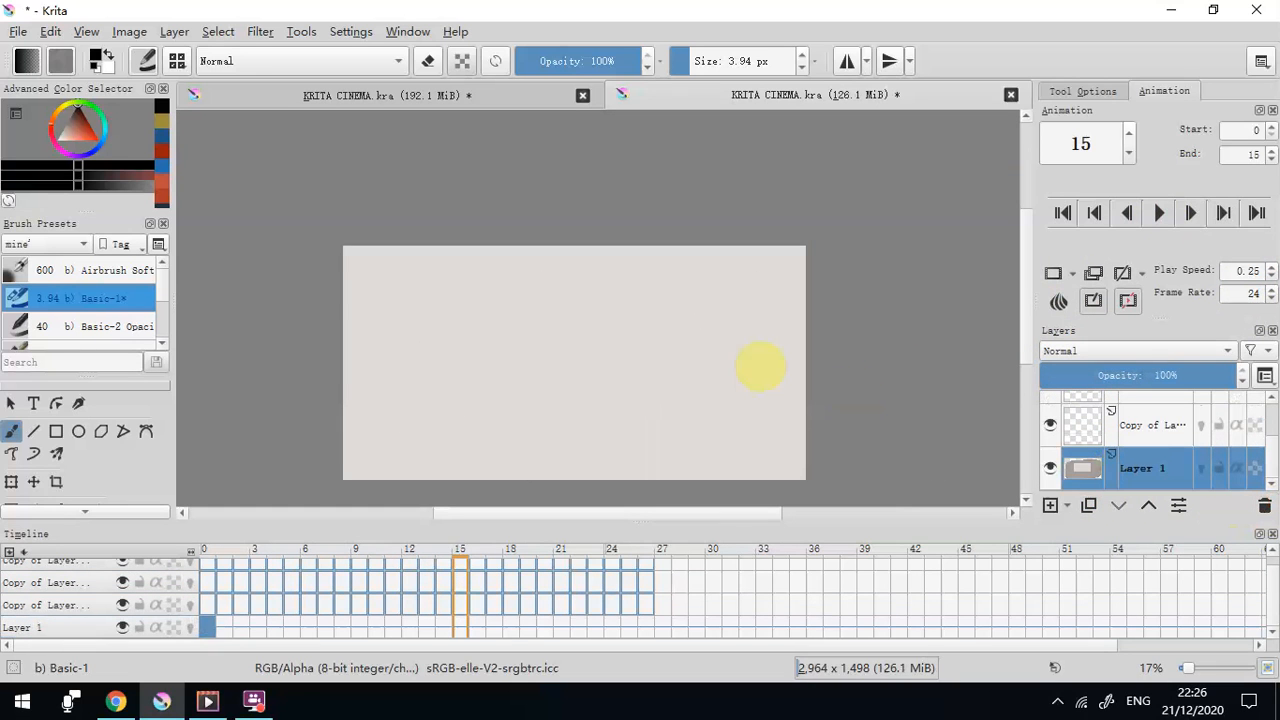
Enable onion skins on the lowest blank frame layer and make its frame 0 active
click(202, 608)
click(190, 605)
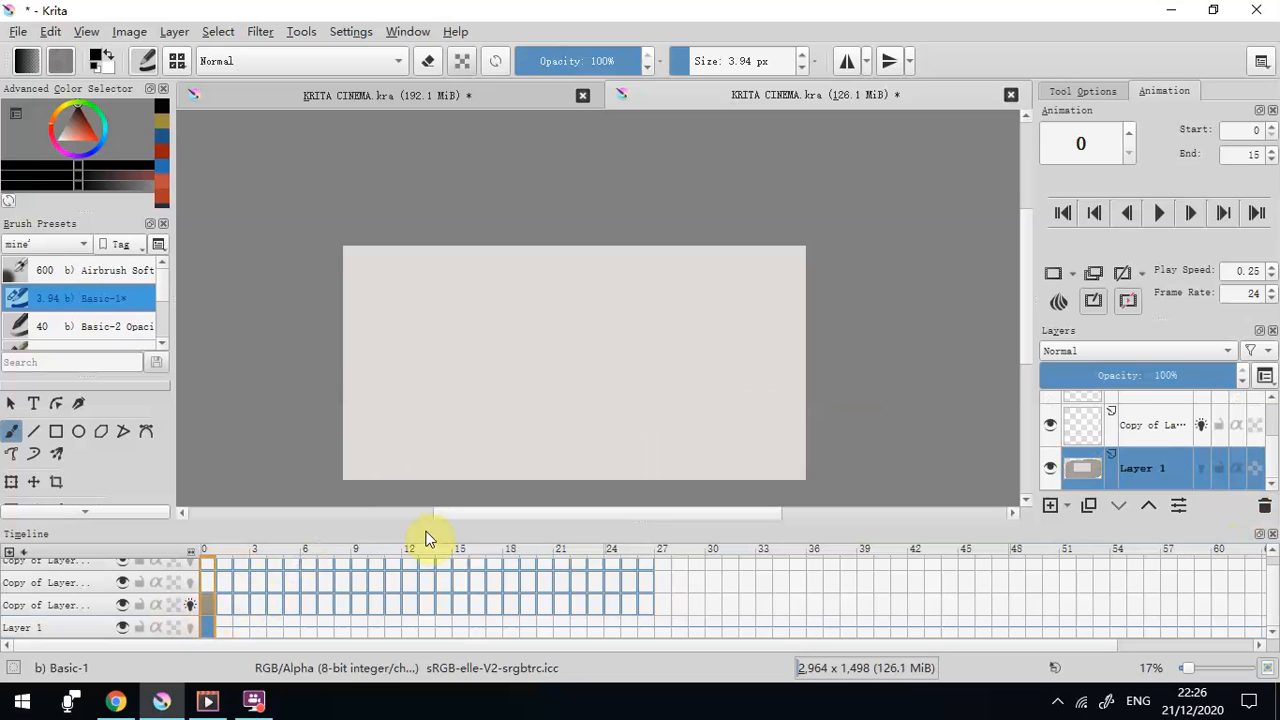
click(1149, 435)
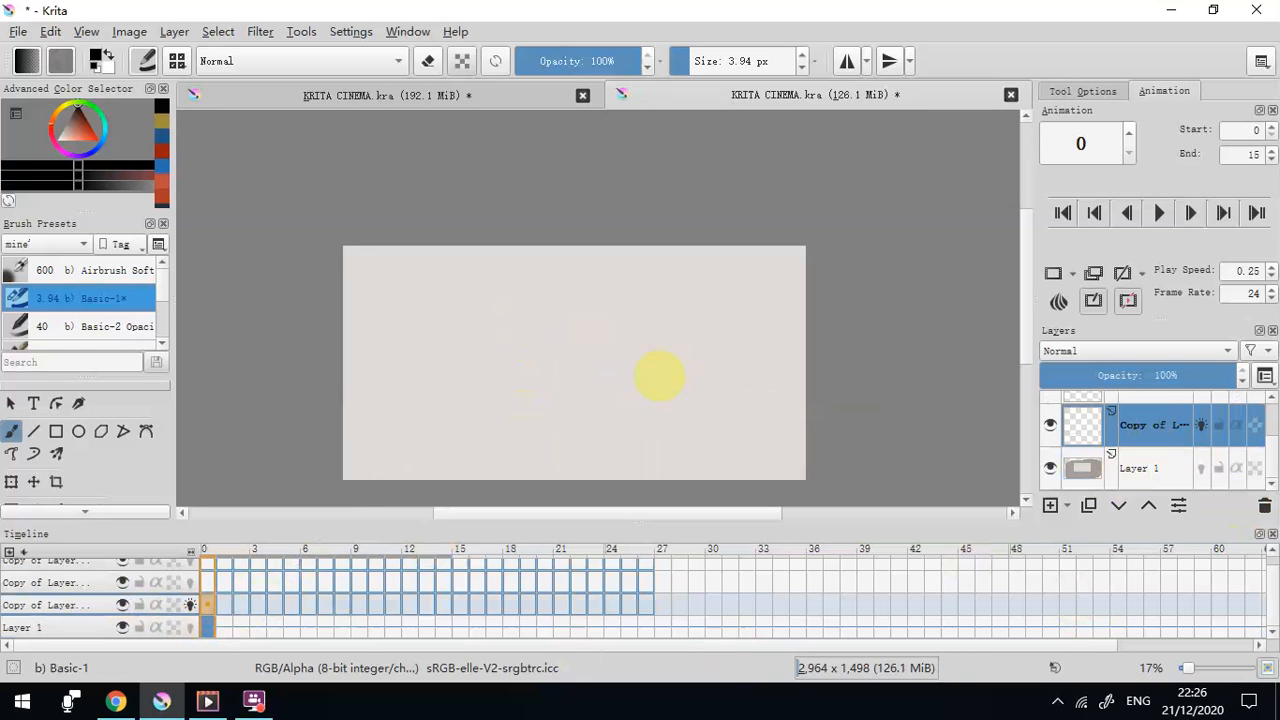
Paint a standing figure silhouette on a new layer with a 101.31 px brush and reduce the layer's opacity to 11%
click(1050, 505)
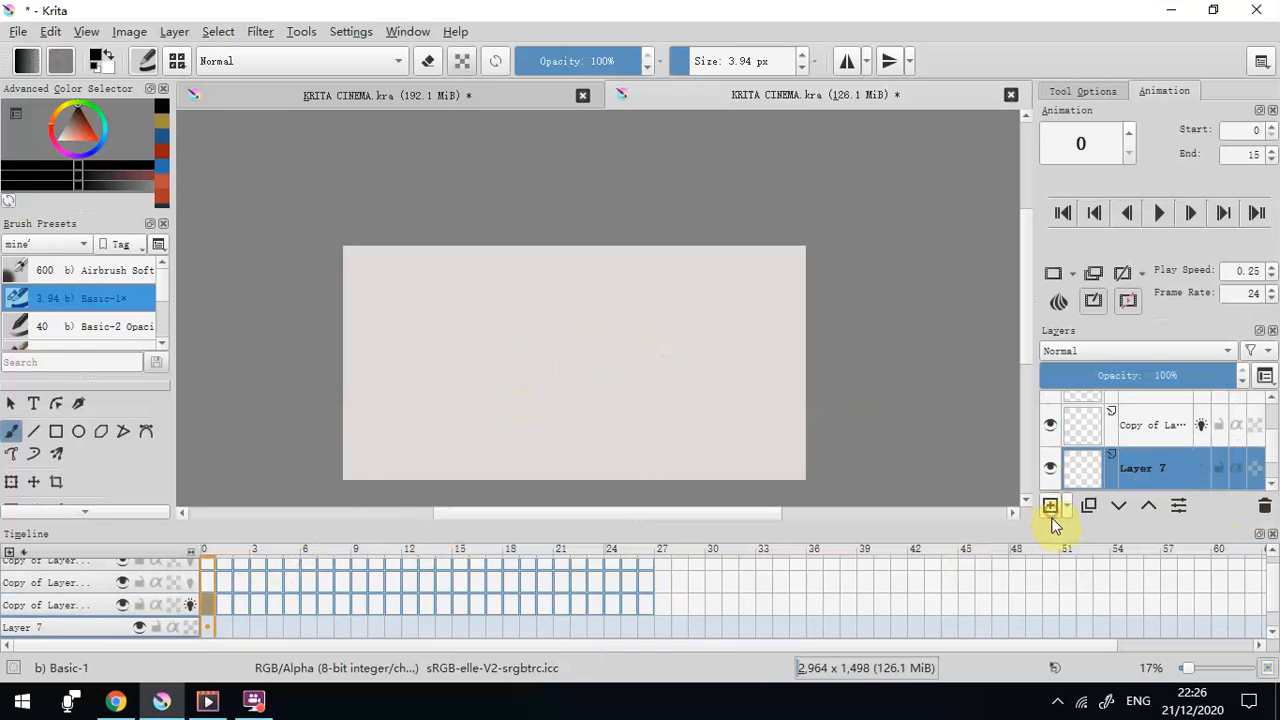
click(695, 61)
click(714, 61)
mouse_move(548, 328)
mouse_down()
mouse_move(543, 456)
mouse_move(539, 322)
mouse_move(556, 346)
mouse_move(547, 456)
mouse_move(544, 333)
mouse_move(571, 365)
mouse_move(533, 418)
mouse_move(554, 374)
mouse_move(562, 480)
mouse_move(557, 365)
mouse_move(543, 470)
mouse_up()
click(716, 61)
click(727, 61)
click(1066, 373)
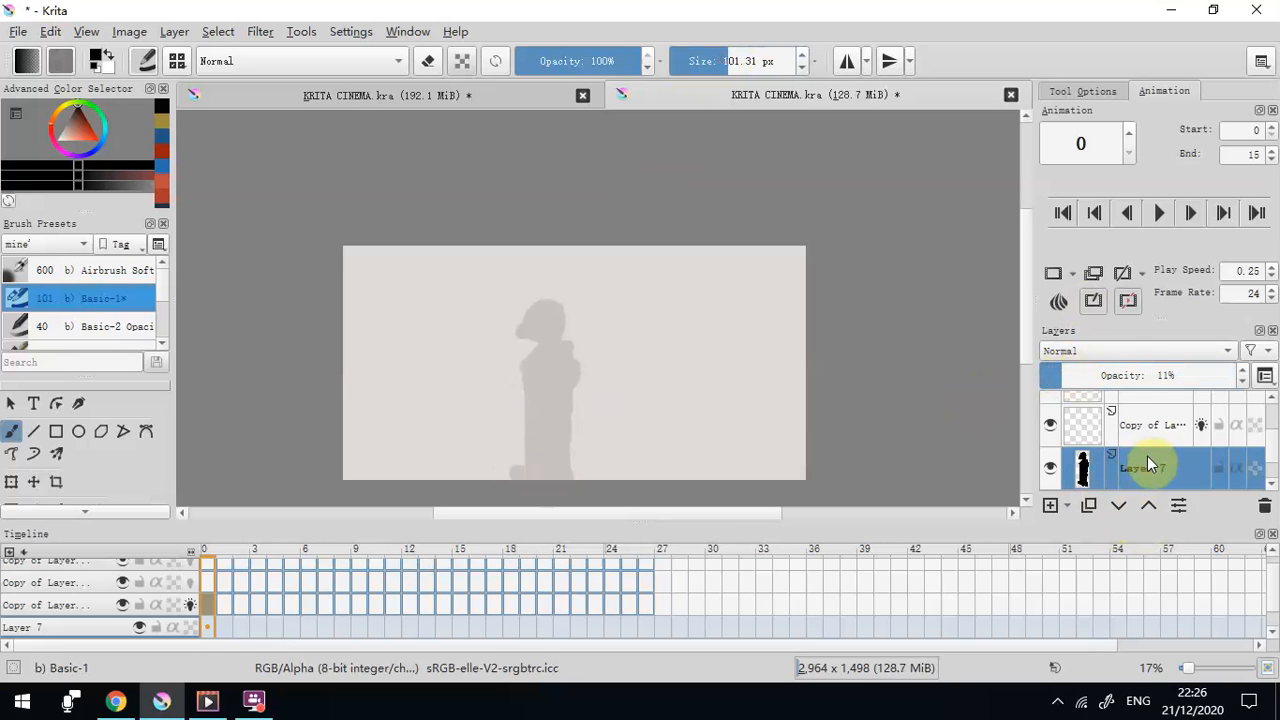
Add five target dots around the silhouette and refine the outline of its head and torso by painting and erasing
drag(772, 292, 747, 392)
click(426, 270)
click(400, 382)
click(684, 458)
click(526, 380)
mouse_move(526, 380)
mouse_down()
mouse_move(540, 352)
mouse_move(526, 334)
mouse_move(510, 341)
mouse_up()
click(428, 61)
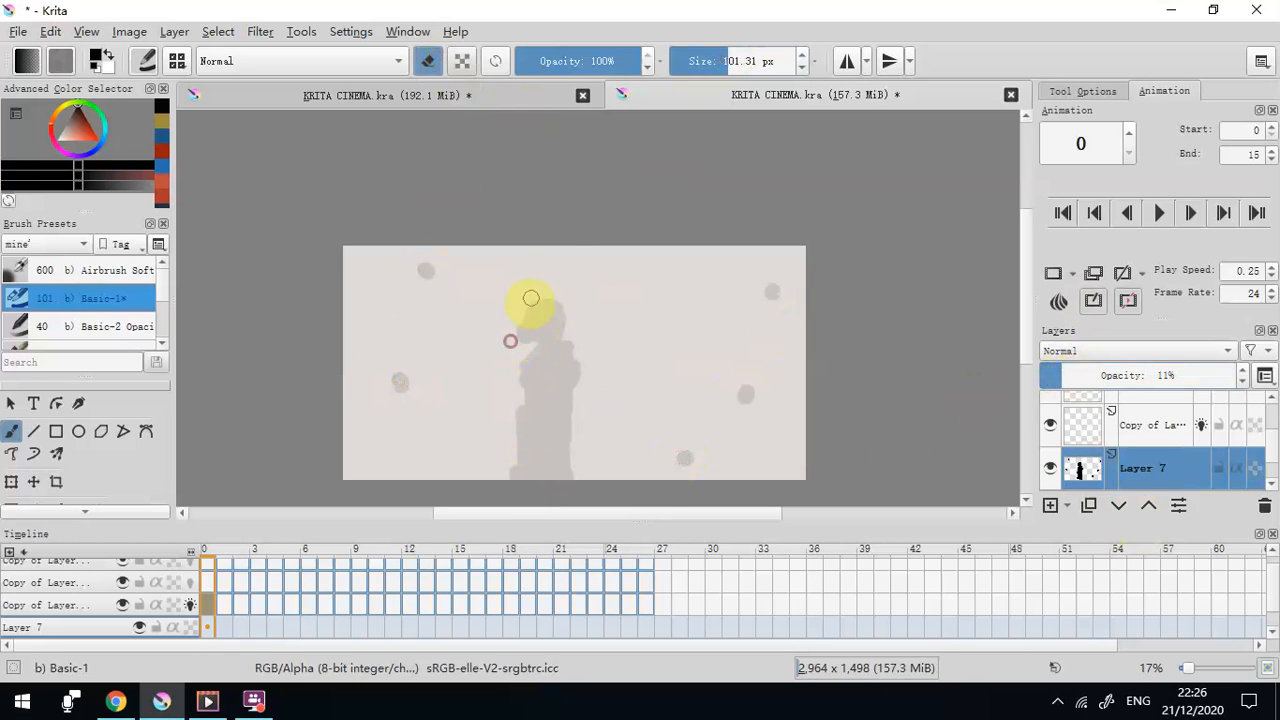
With a 5.18 px brush, sketch the rising arm on frame 0 and the arm reaching the upper-left dot on frame 1
click(1149, 426)
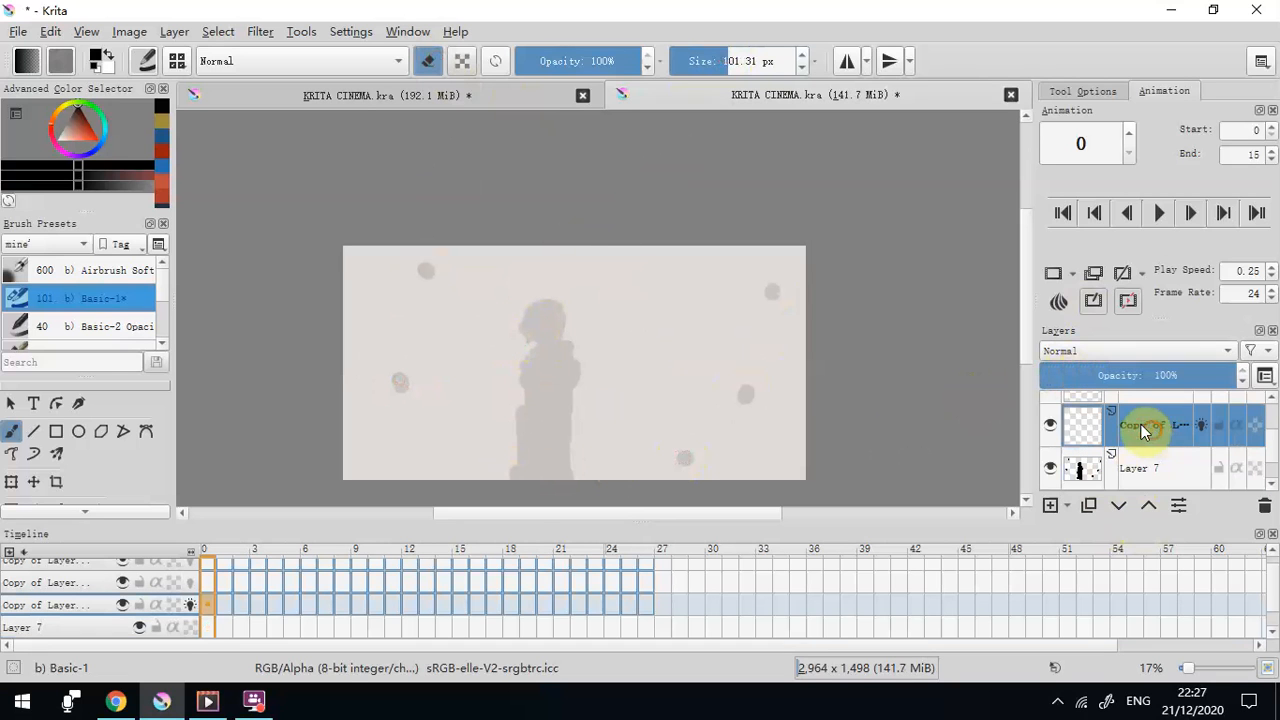
click(428, 61)
click(682, 61)
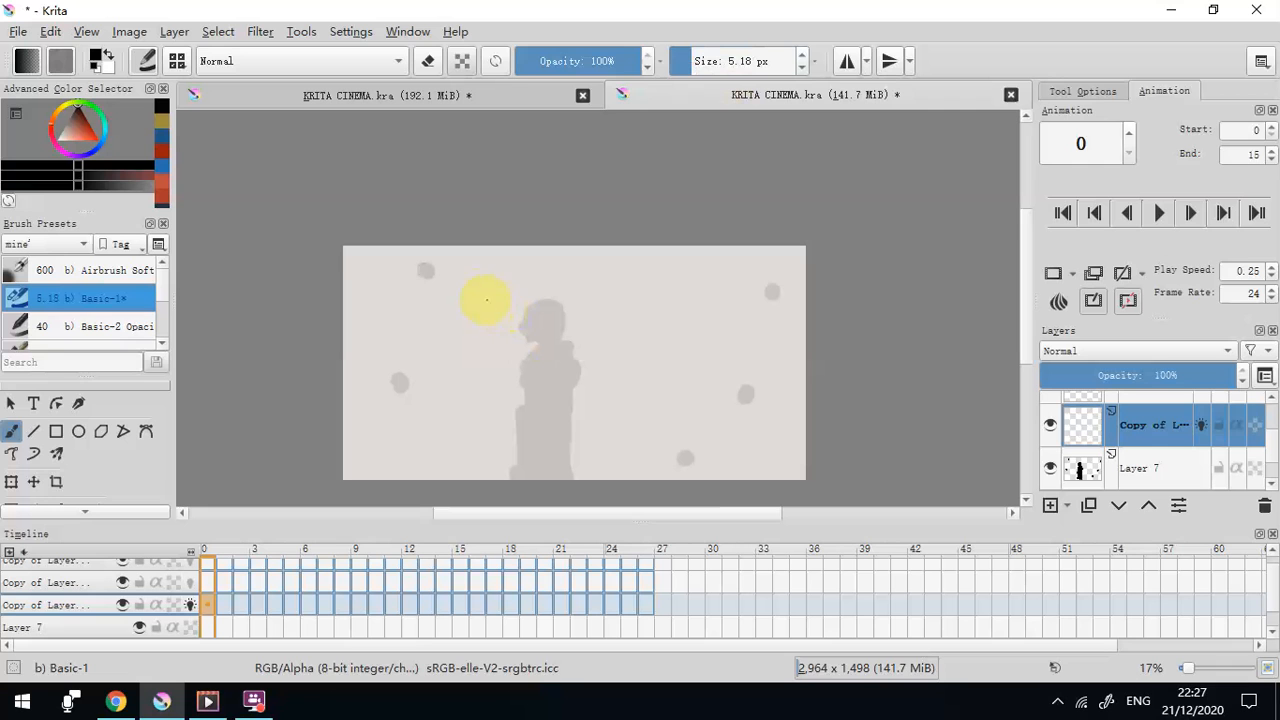
drag(503, 313, 538, 352)
mouse_move(468, 300)
mouse_down()
mouse_move(524, 324)
mouse_move(526, 350)
mouse_move(432, 286)
mouse_move(522, 369)
mouse_up()
click(225, 605)
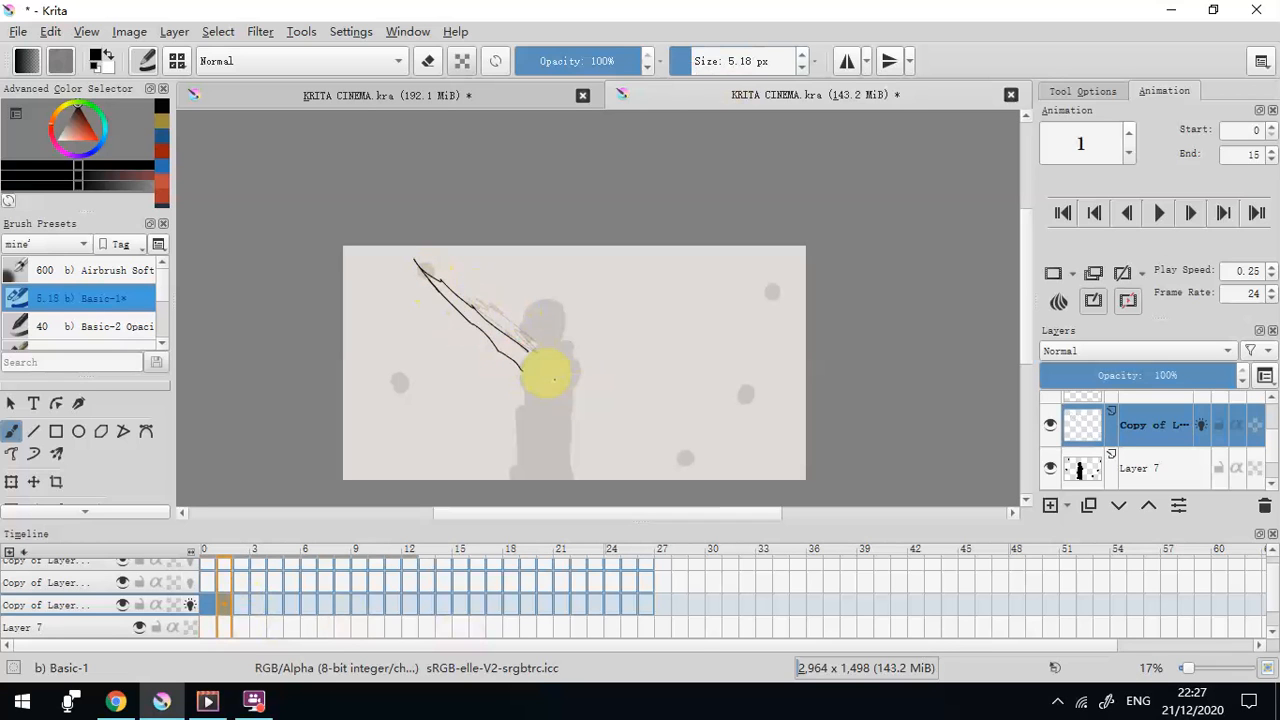
mouse_move(426, 266)
mouse_down()
mouse_move(491, 331)
mouse_move(547, 353)
mouse_move(528, 360)
mouse_move(511, 313)
mouse_up()
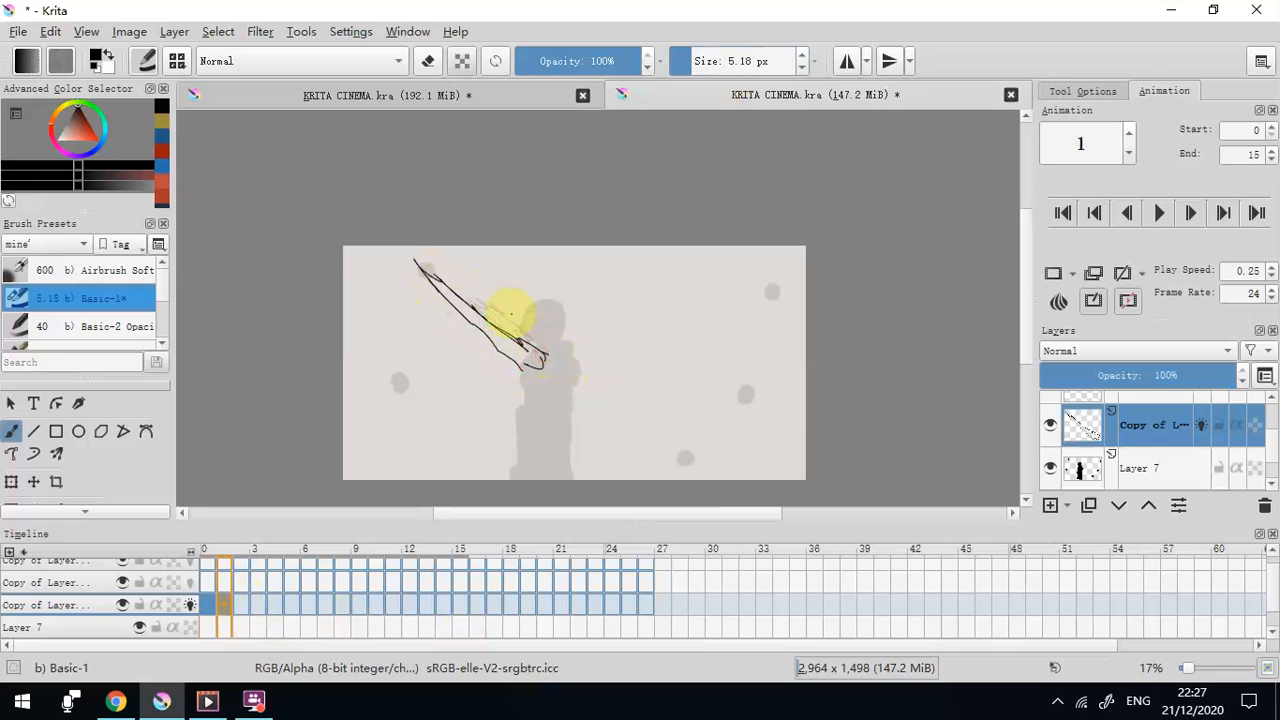
Draw a curved arm swing across the waist on frame 2 and arms extended to the left dot and backward on frame 3
click(238, 605)
click(617, 381)
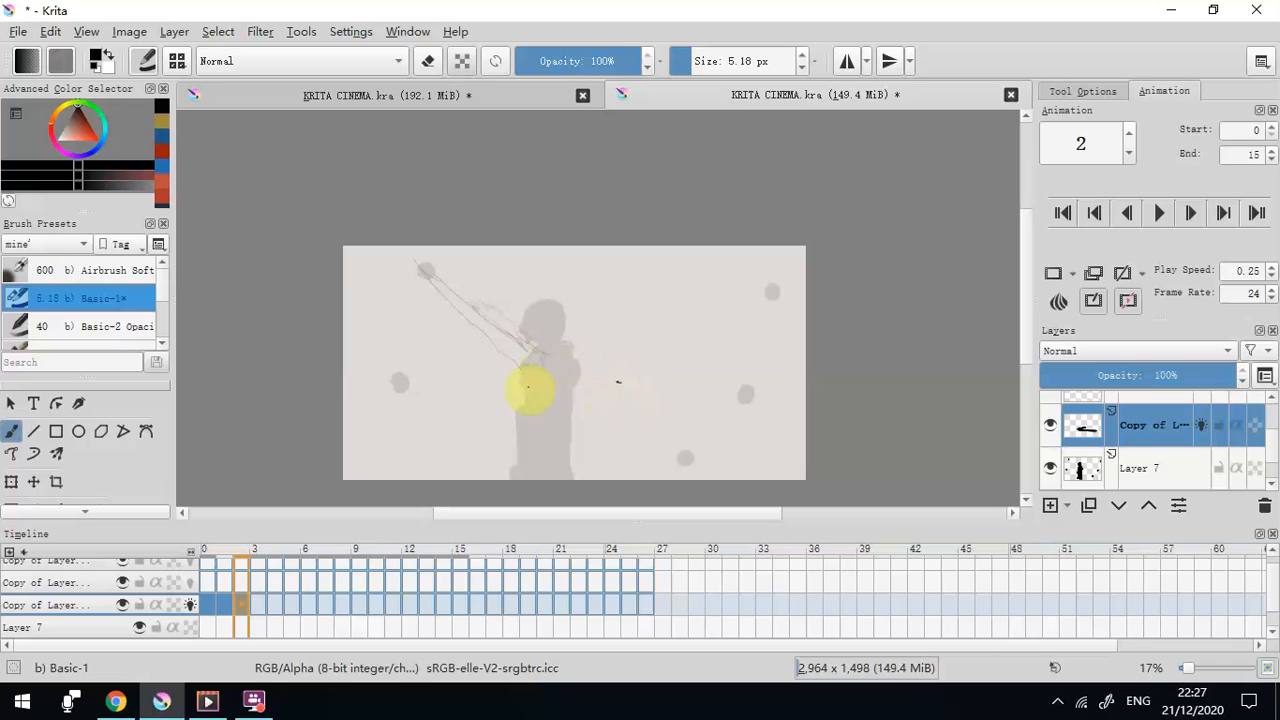
drag(611, 373, 496, 392)
mouse_move(597, 397)
mouse_down()
mouse_move(537, 420)
mouse_move(456, 381)
mouse_up()
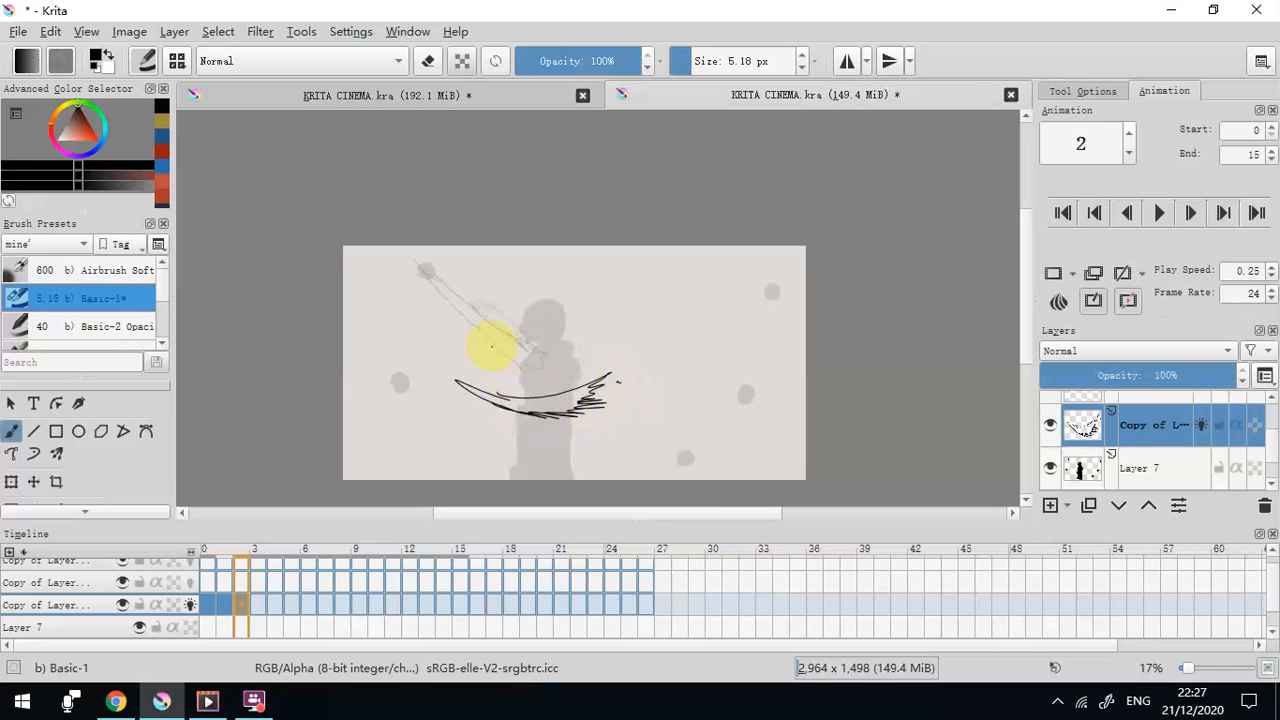
click(258, 601)
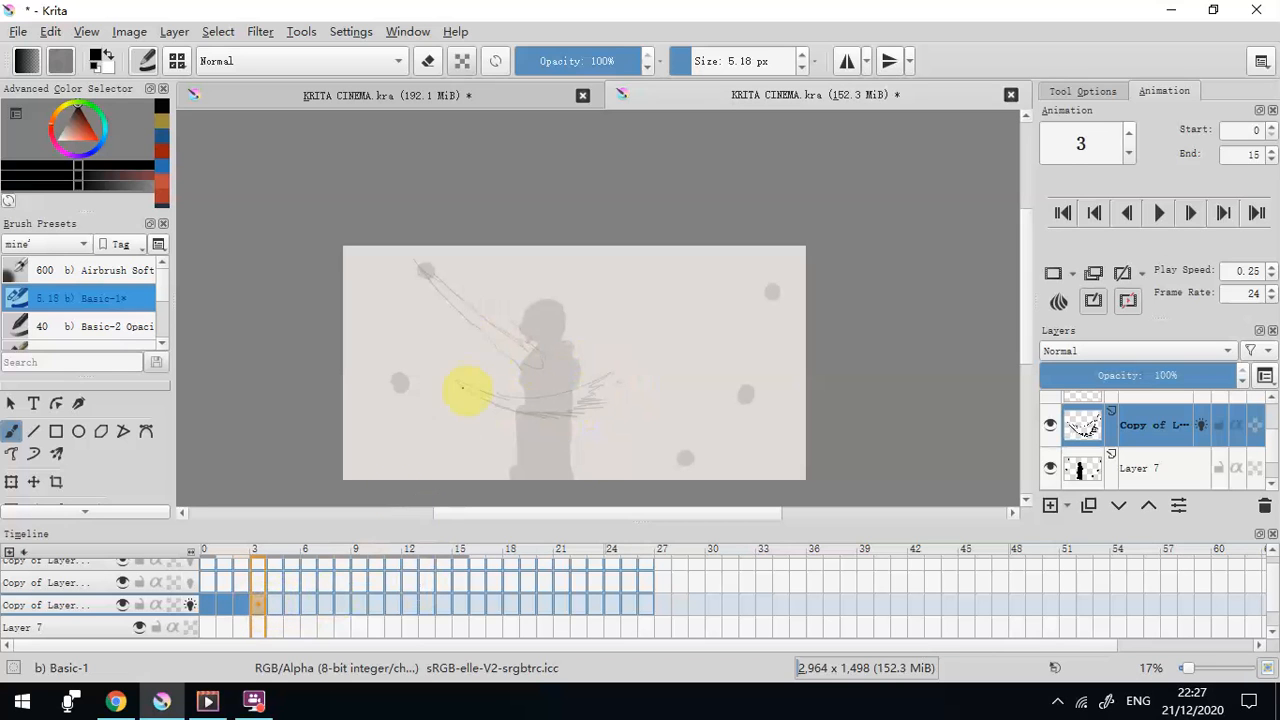
mouse_move(496, 369)
mouse_down()
mouse_move(402, 382)
mouse_move(439, 399)
mouse_move(517, 377)
mouse_move(527, 355)
mouse_move(592, 371)
mouse_move(536, 327)
mouse_move(593, 371)
mouse_up()
Add the head, shoulder, torso side and waistline to the figure on frame 0
click(212, 604)
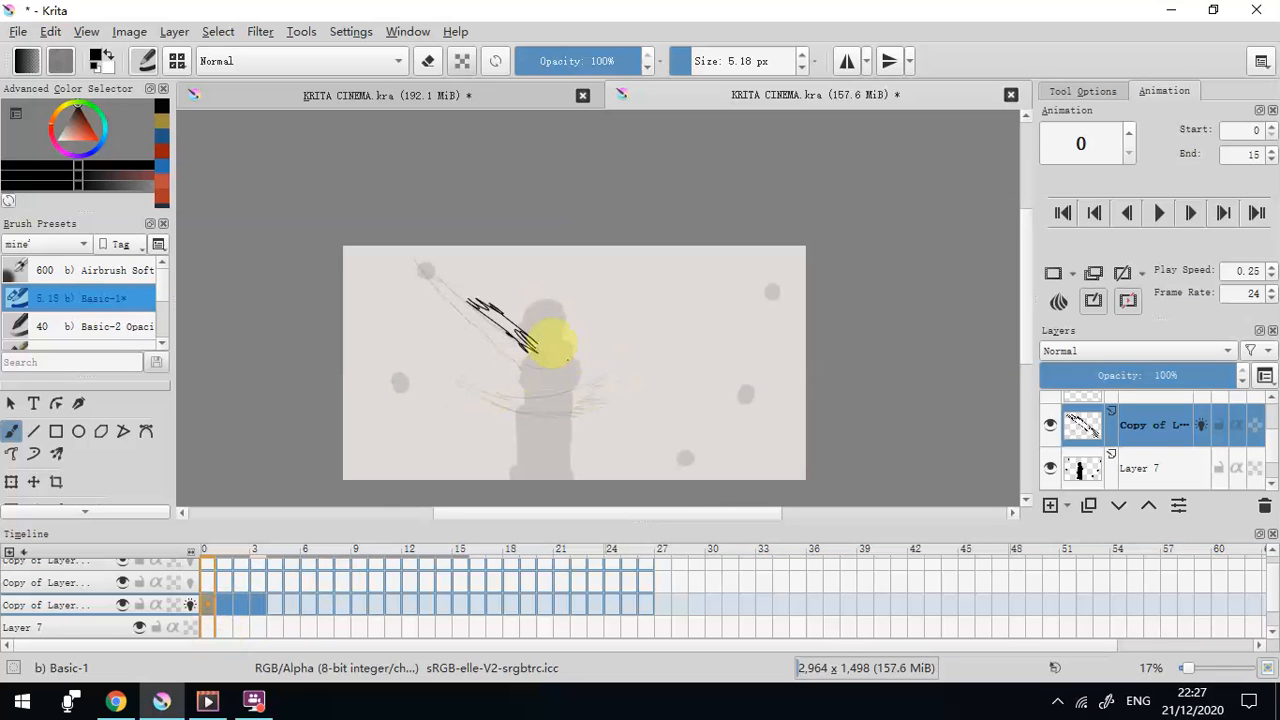
drag(555, 370, 550, 347)
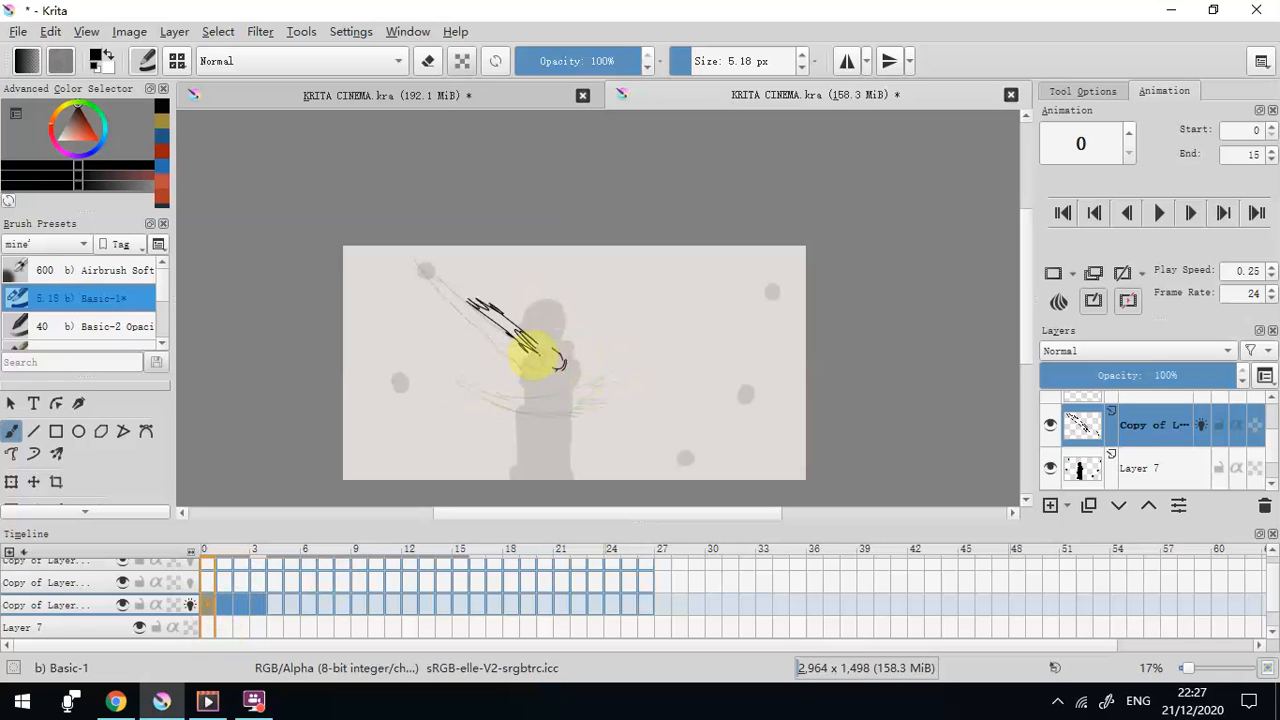
drag(525, 373, 518, 442)
drag(520, 431, 567, 435)
mouse_move(540, 338)
mouse_down()
mouse_move(557, 360)
mouse_move(540, 352)
mouse_up()
Draw the head, torso and waistline on frame 1, compare with frame 0, and add the bent arm across the waist
click(222, 606)
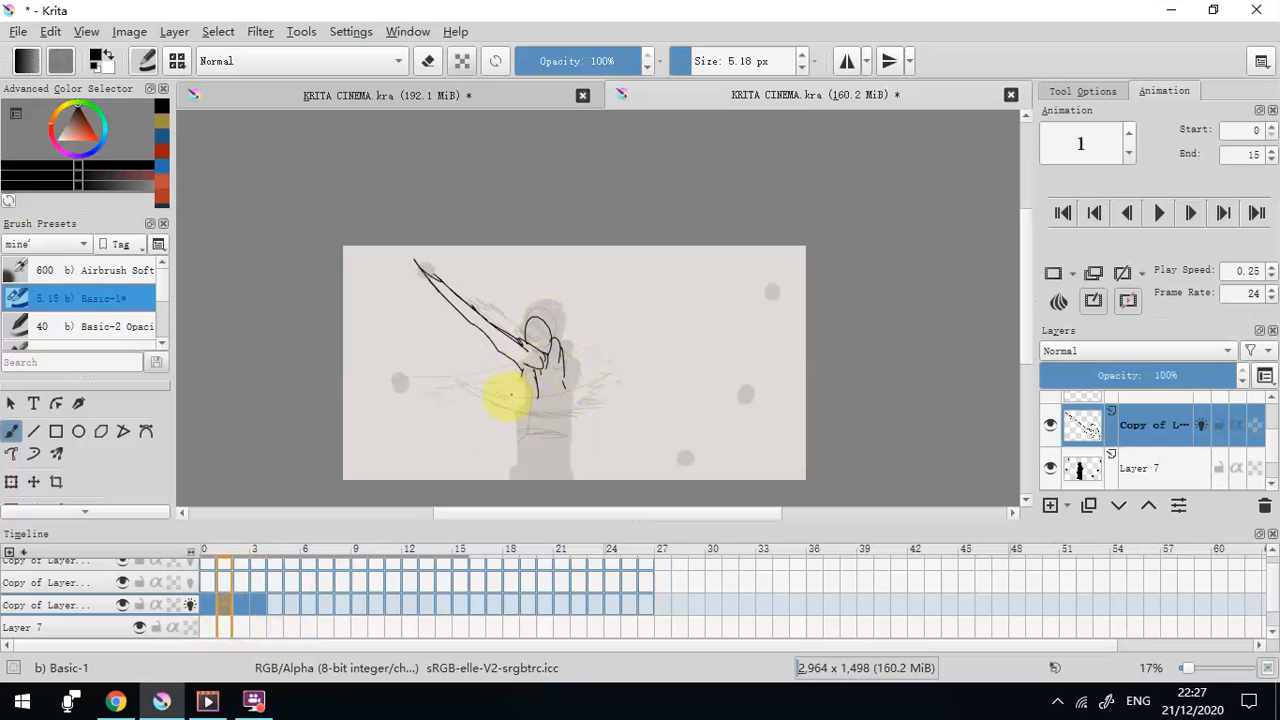
mouse_move(510, 378)
mouse_down()
mouse_move(569, 372)
mouse_move(534, 407)
mouse_move(507, 380)
mouse_move(533, 432)
mouse_move(518, 425)
mouse_move(570, 420)
mouse_up()
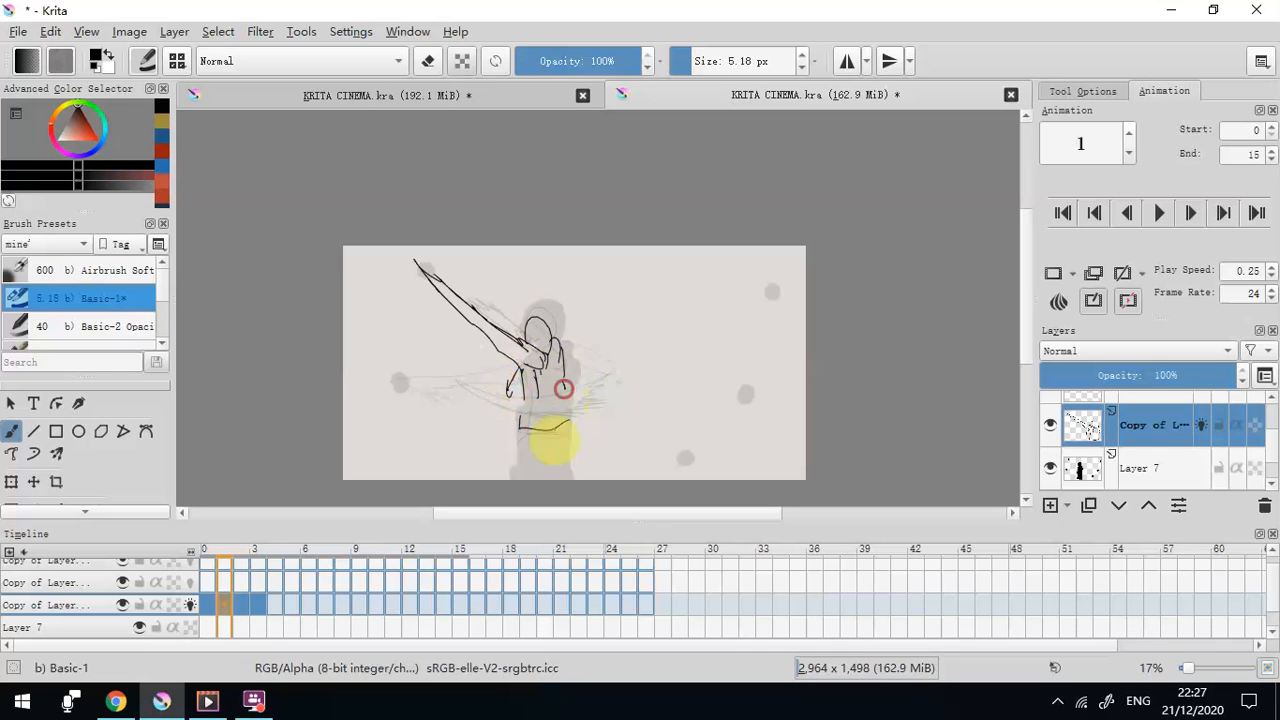
click(218, 606)
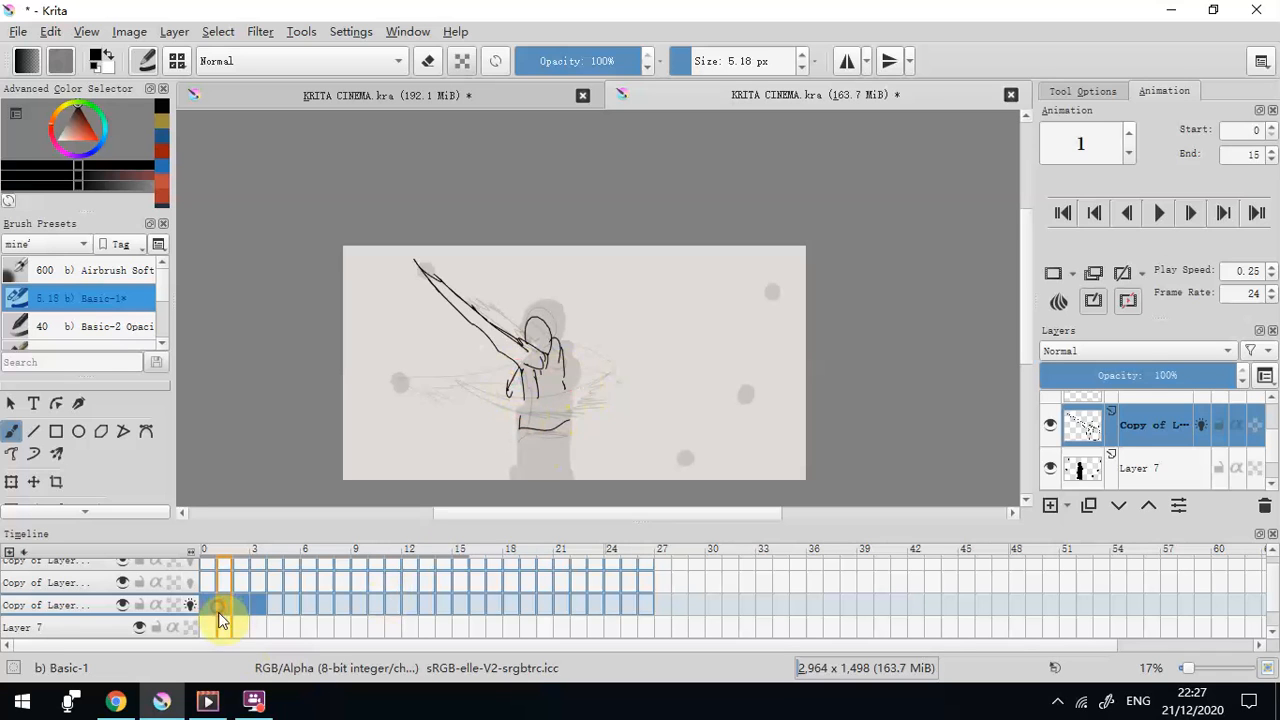
click(213, 606)
click(226, 606)
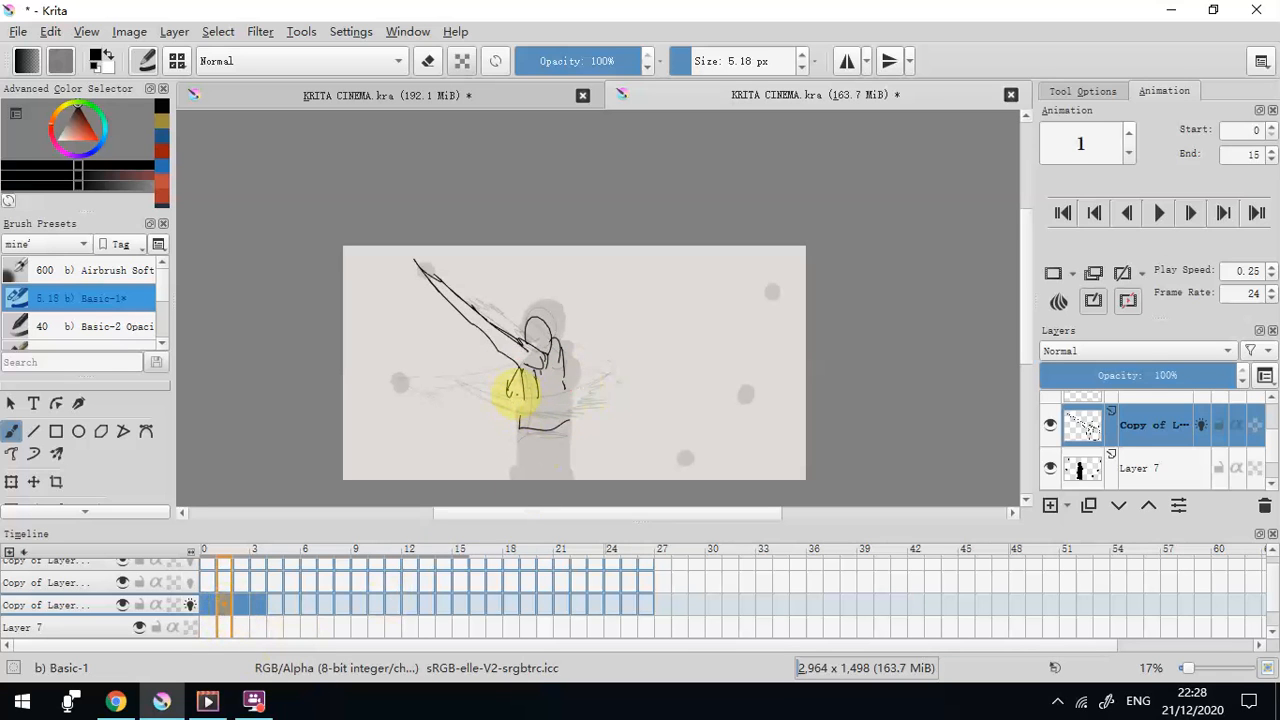
drag(515, 393, 559, 402)
mouse_move(506, 391)
mouse_down()
mouse_move(501, 406)
mouse_move(563, 405)
mouse_move(554, 396)
mouse_up()
Add the head, torso, raised bent arm and legs around the swing on frame 2
click(240, 606)
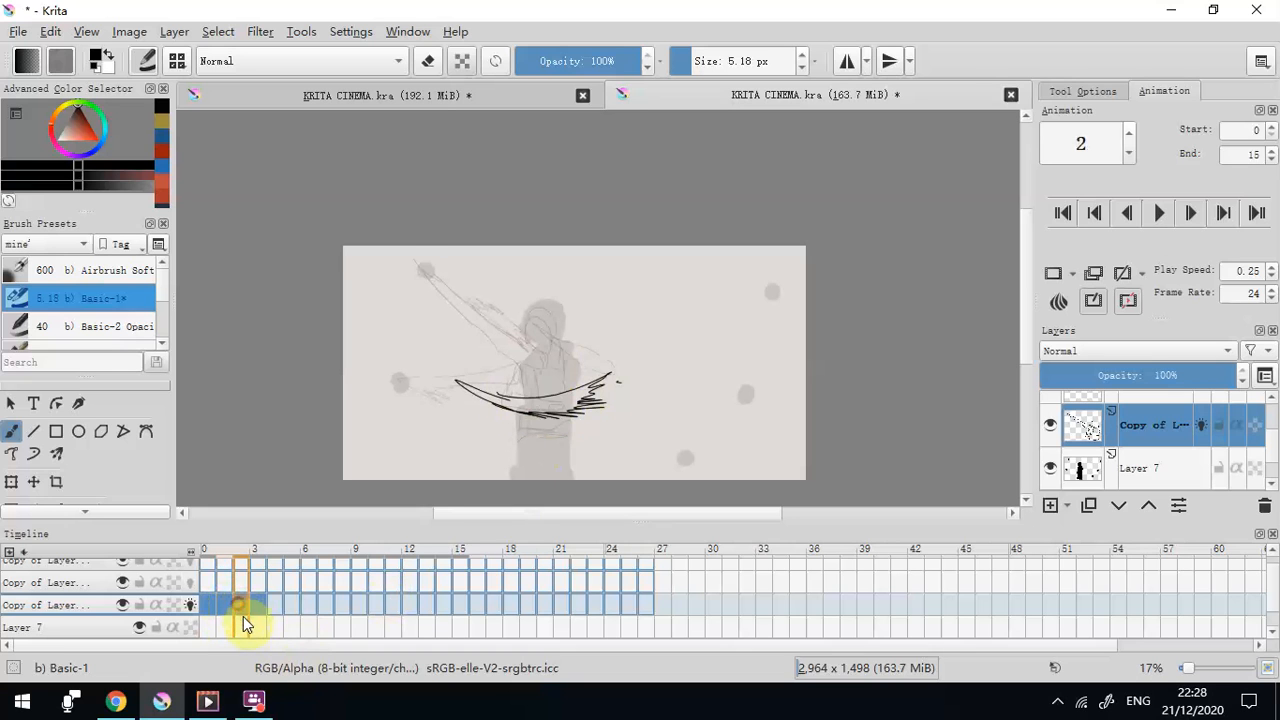
mouse_move(556, 341)
mouse_down()
mouse_move(611, 359)
mouse_move(557, 348)
mouse_up()
mouse_move(555, 347)
mouse_down()
mouse_move(531, 357)
mouse_move(563, 374)
mouse_move(537, 420)
mouse_move(565, 423)
mouse_up()
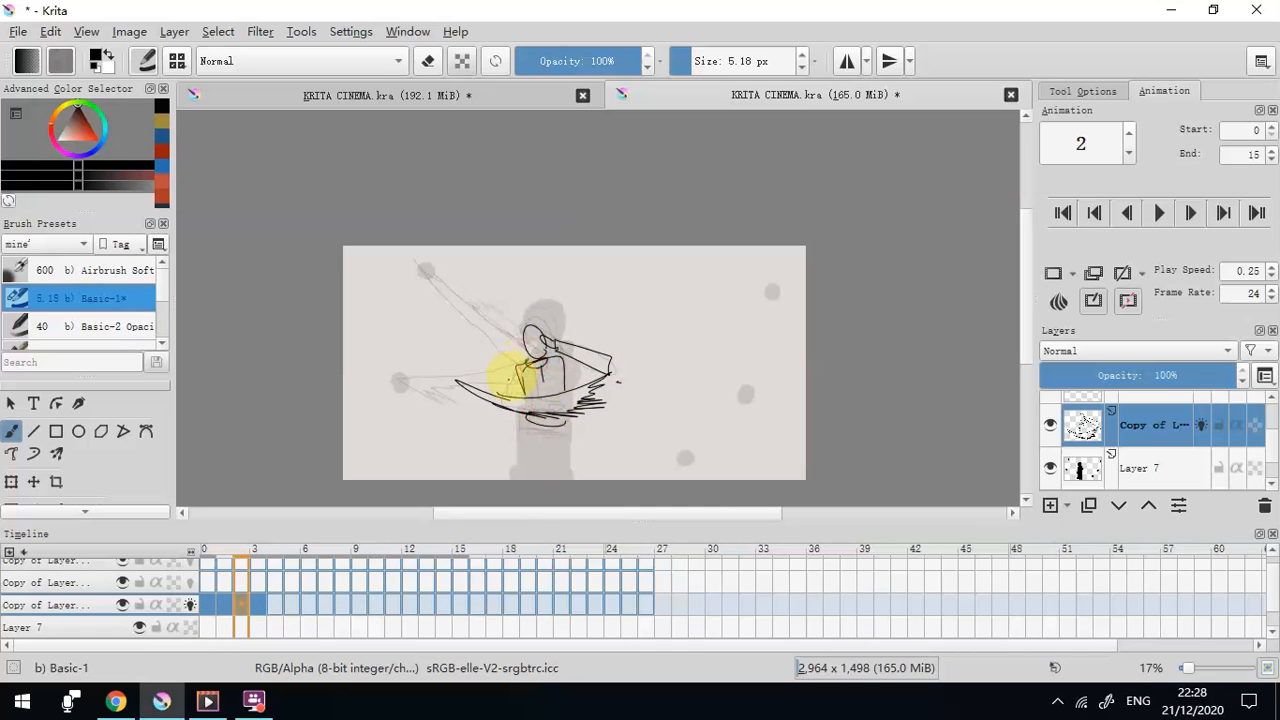
mouse_move(511, 381)
mouse_down()
mouse_move(539, 393)
mouse_move(528, 430)
mouse_move(510, 372)
mouse_move(491, 365)
mouse_move(523, 435)
mouse_move(518, 422)
mouse_move(545, 432)
mouse_move(524, 426)
mouse_move(572, 418)
mouse_move(523, 420)
mouse_move(522, 479)
mouse_up()
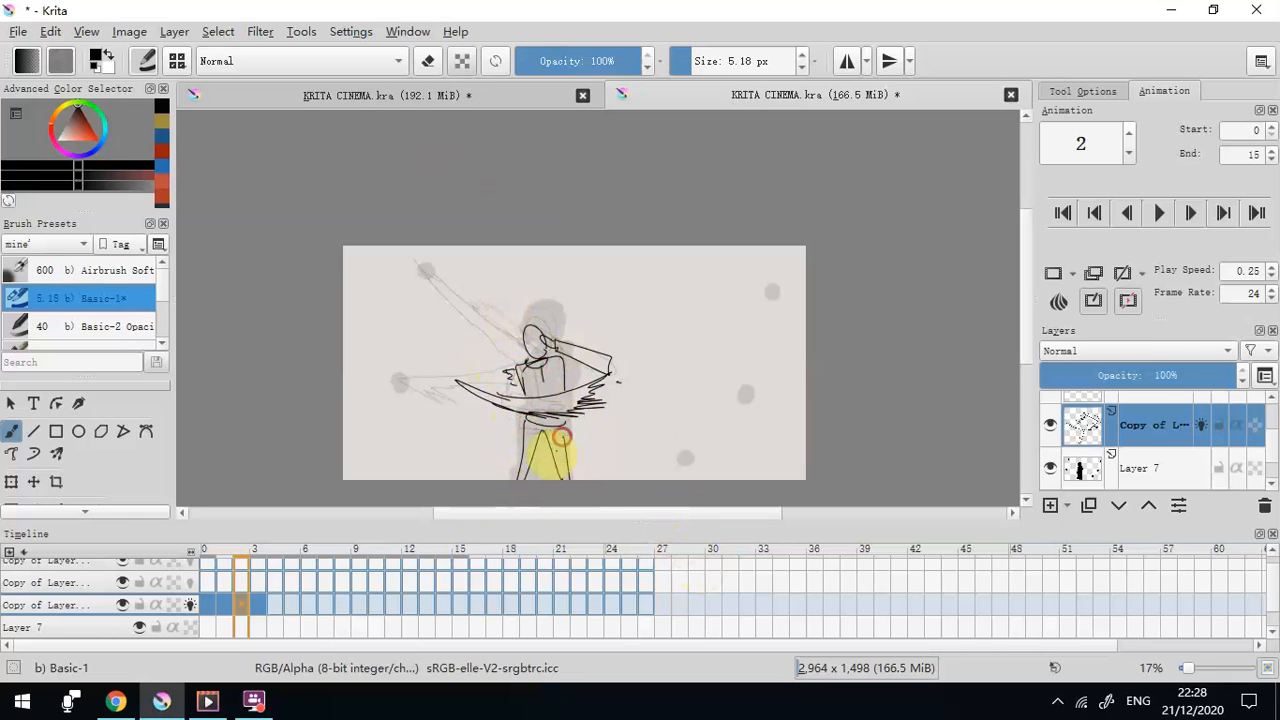
Flip through the earlier frames and complete the head, torso and legs on frame 3
click(223, 605)
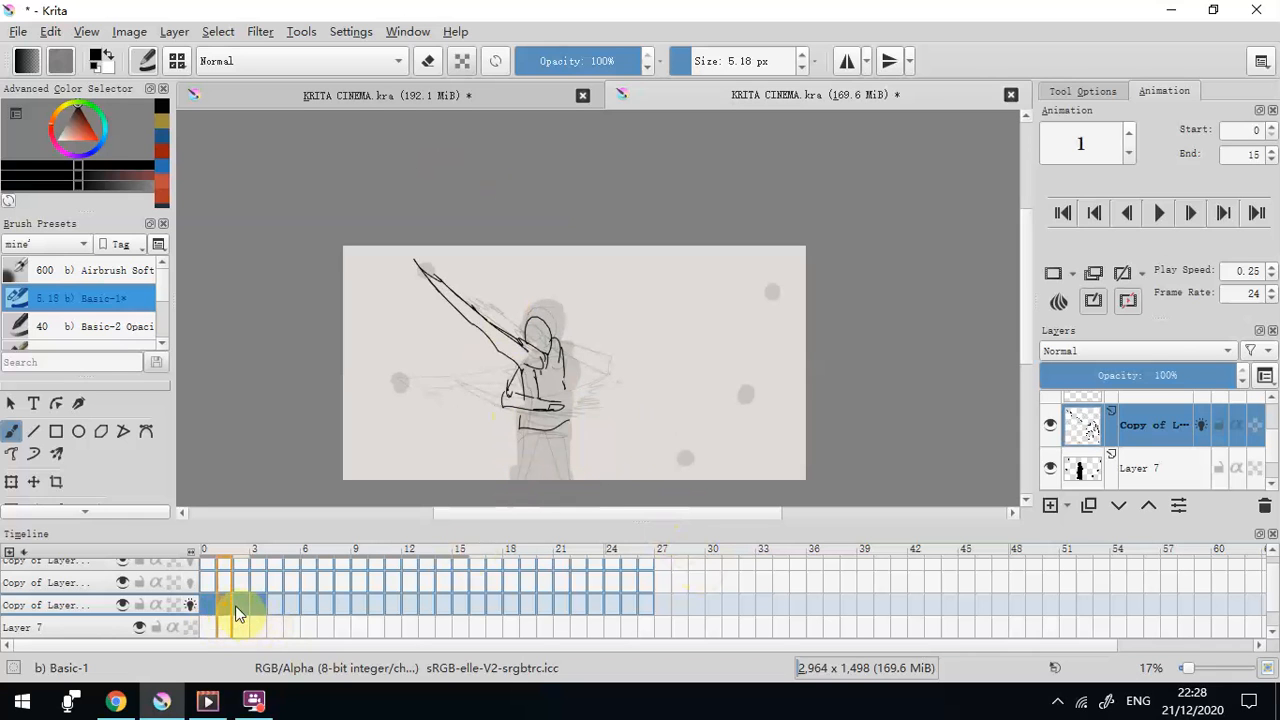
click(214, 606)
click(242, 603)
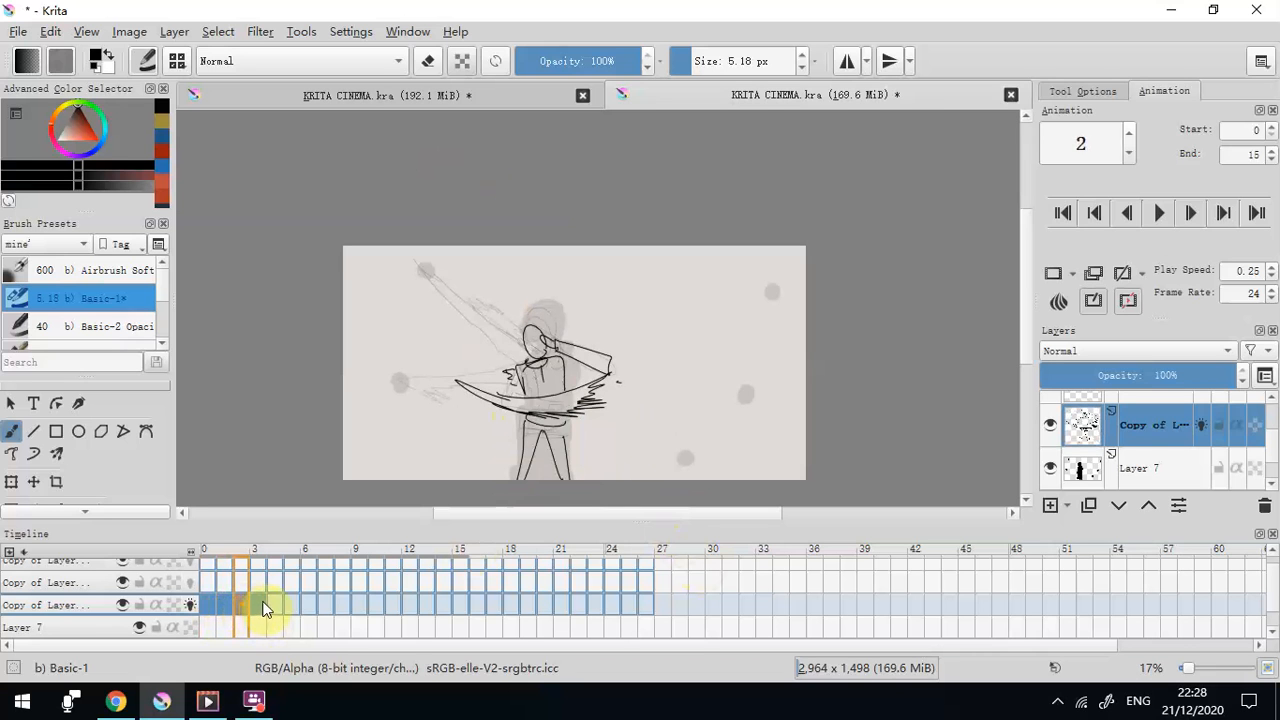
click(259, 605)
click(538, 360)
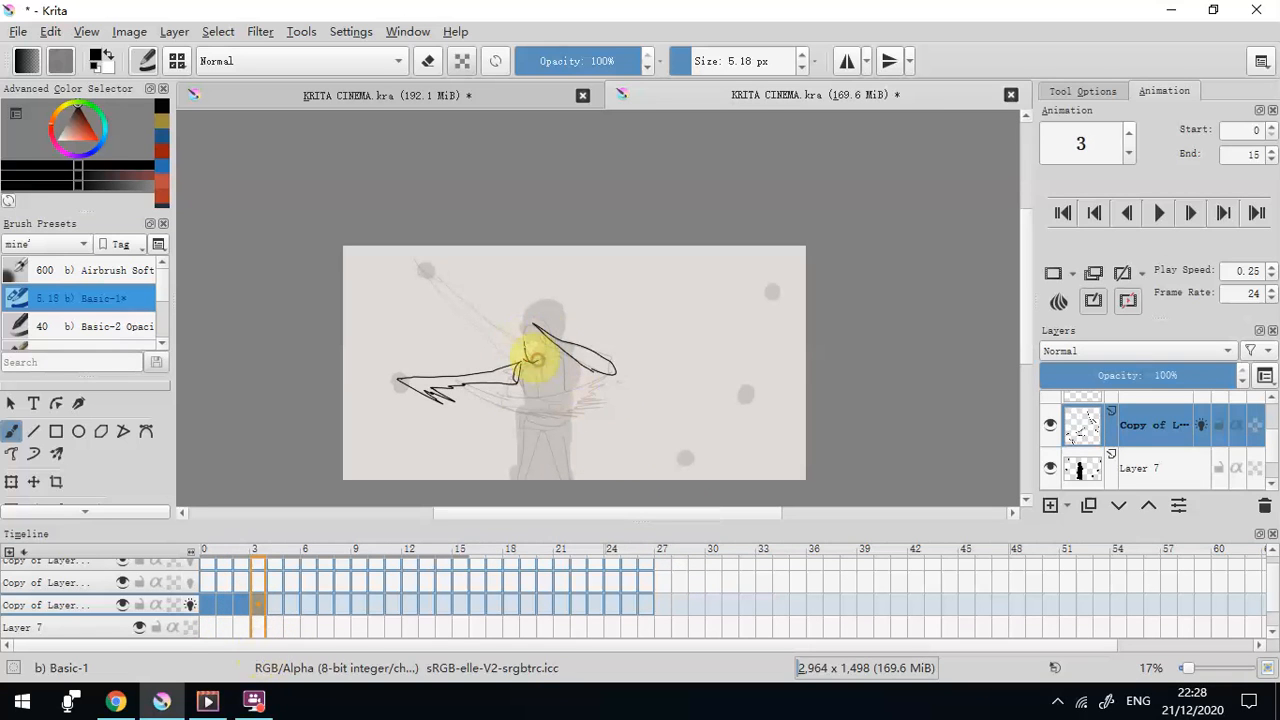
mouse_move(535, 350)
mouse_down()
mouse_move(559, 369)
mouse_move(541, 404)
mouse_move(522, 408)
mouse_move(553, 419)
mouse_move(513, 481)
mouse_move(553, 423)
mouse_move(545, 382)
mouse_up()
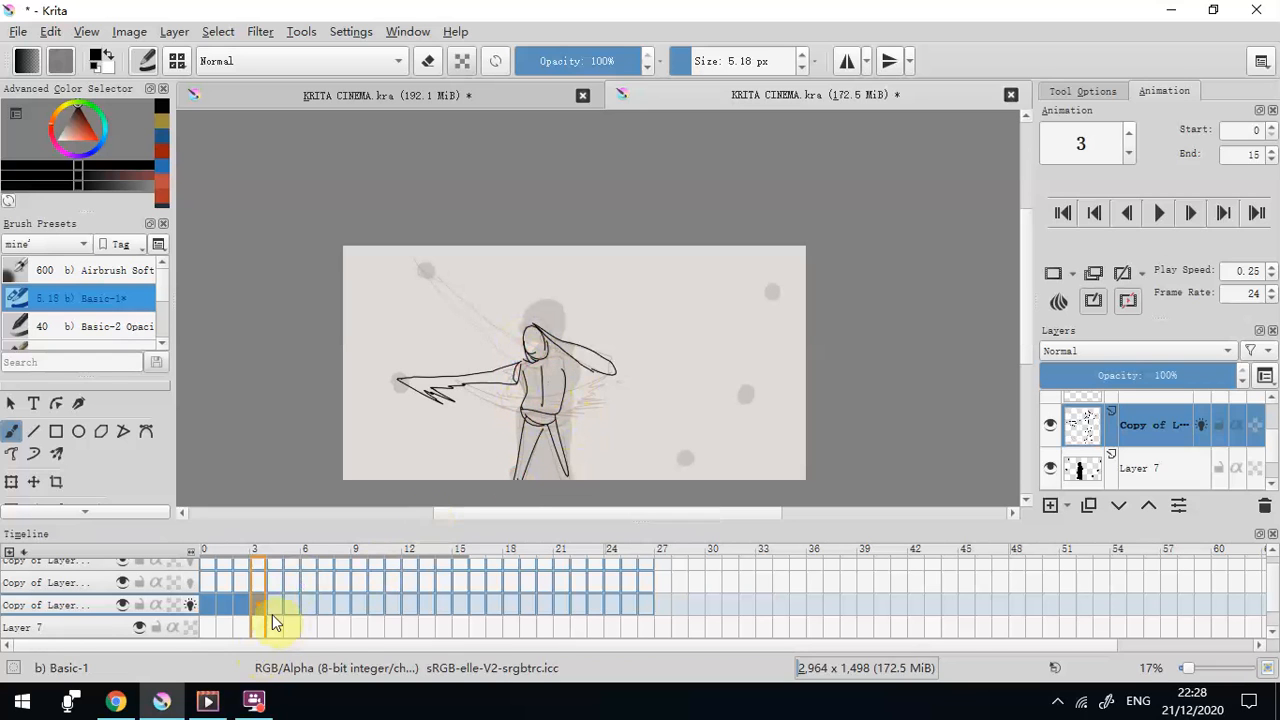
Set the animation's end time to frame 3 and play back the arm swing
right_click(262, 605)
click(365, 378)
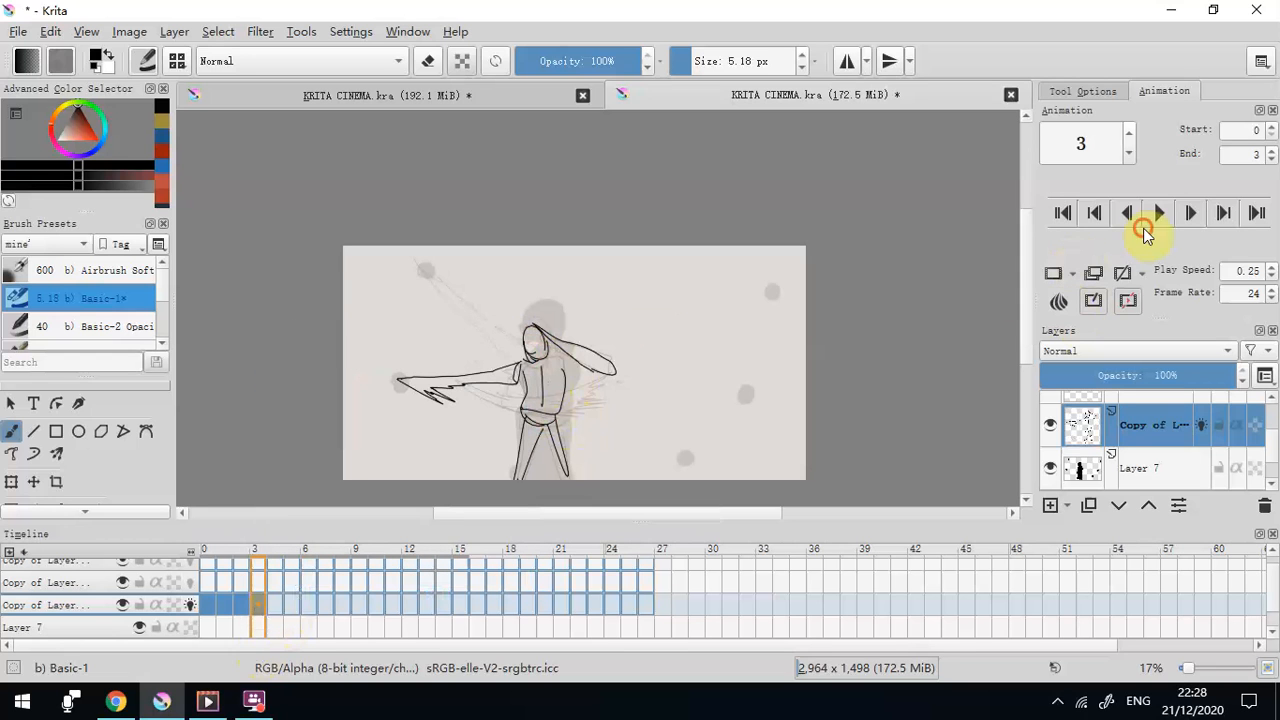
click(1157, 224)
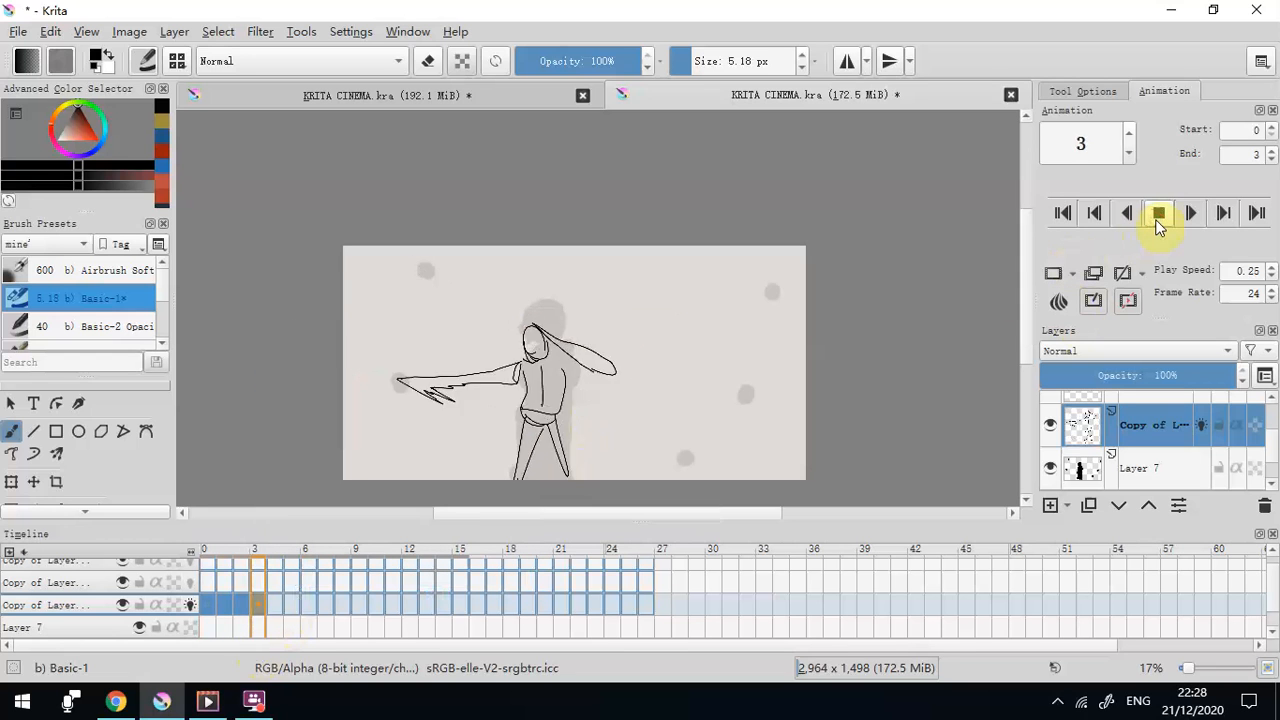
click(1157, 224)
Draw the missing legs on frames 0 and 1
click(212, 605)
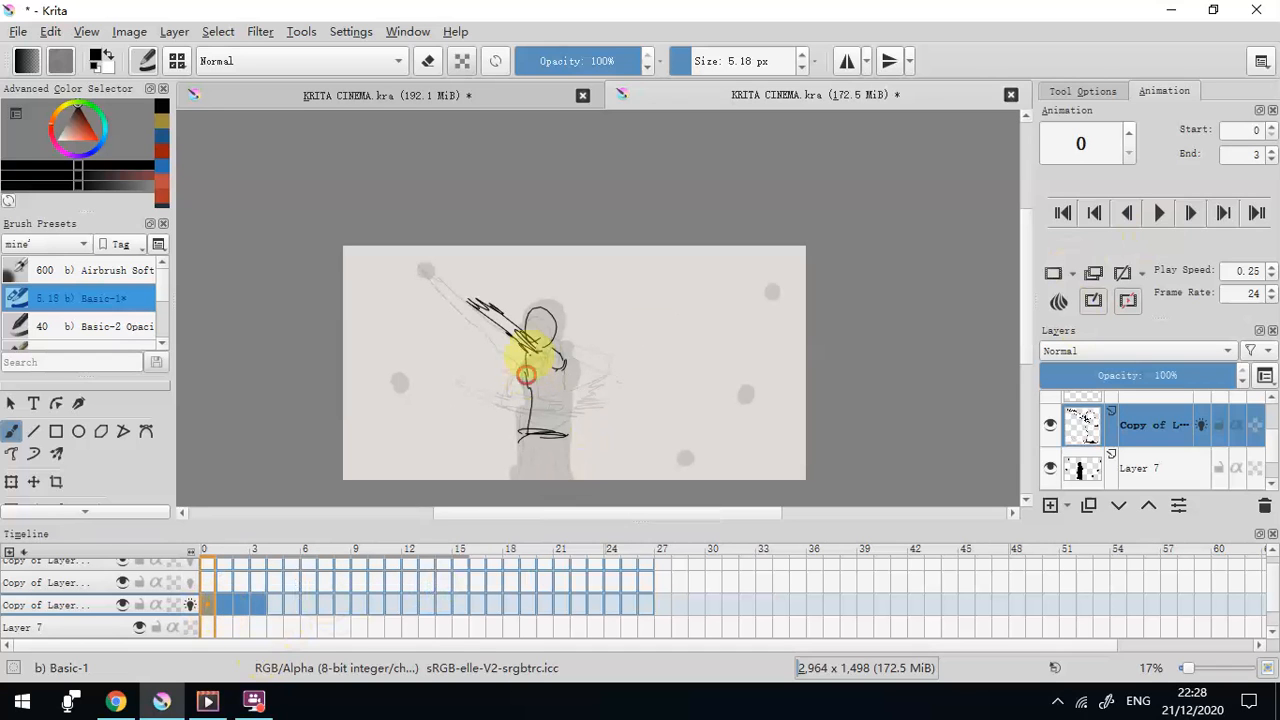
drag(525, 437, 519, 480)
mouse_move(534, 446)
mouse_down()
mouse_move(531, 478)
mouse_move(556, 480)
mouse_up()
drag(558, 437, 566, 480)
click(225, 605)
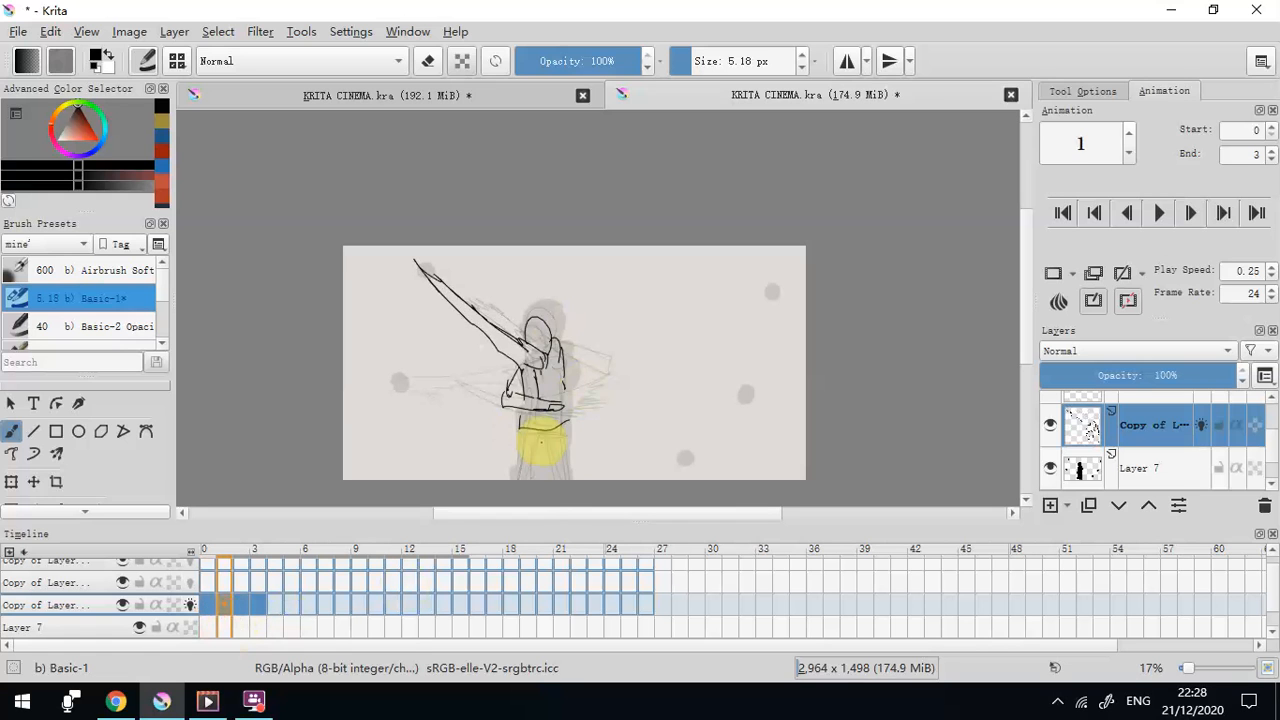
drag(541, 436, 565, 477)
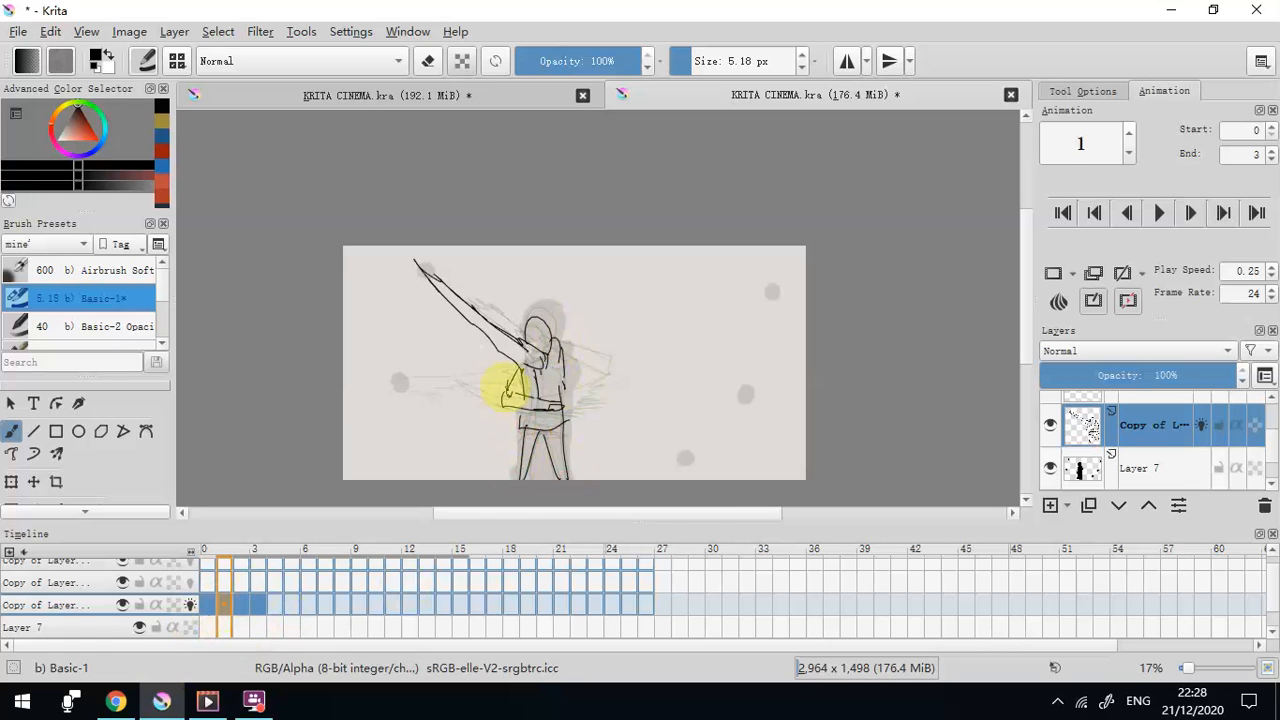
Lower the opacity of the silhouette guide layer further and return to the drawn frame layer
click(1162, 466)
click(1050, 376)
click(1150, 425)
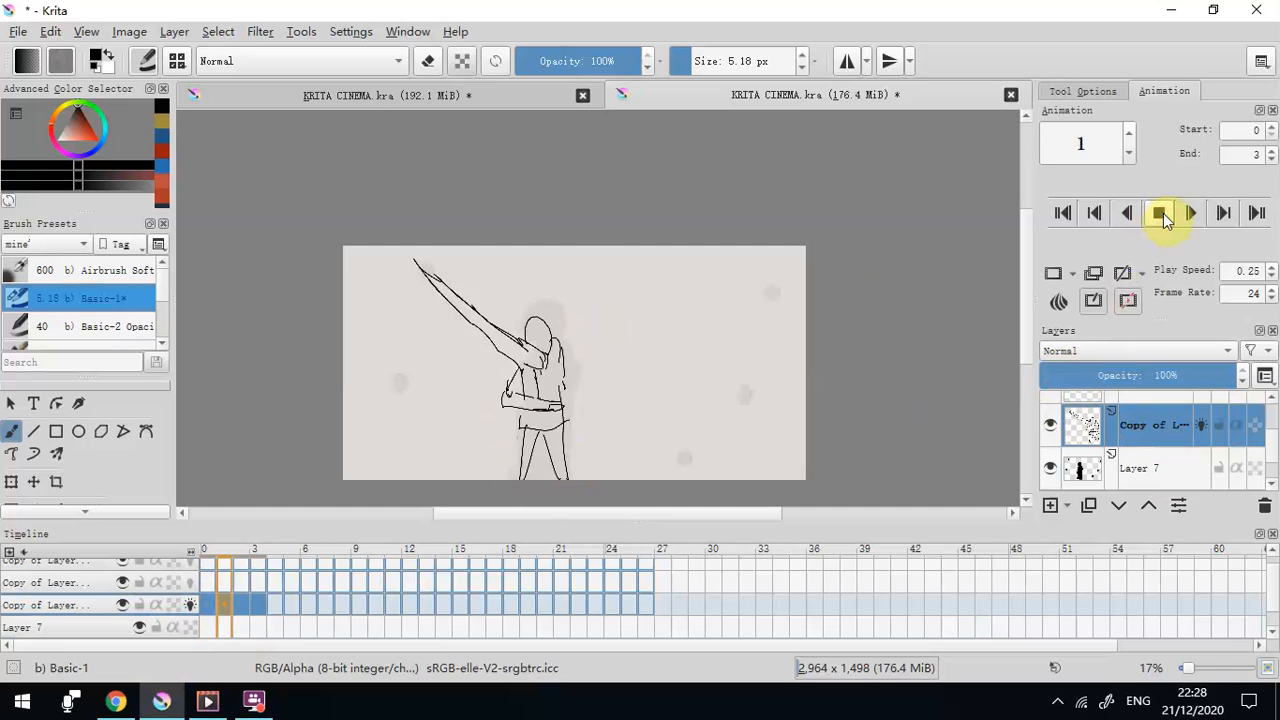
Raise the play speed to 0.40 while the arm swing plays, and stop the playback
click(1271, 268)
click(1271, 268)
click(1271, 268)
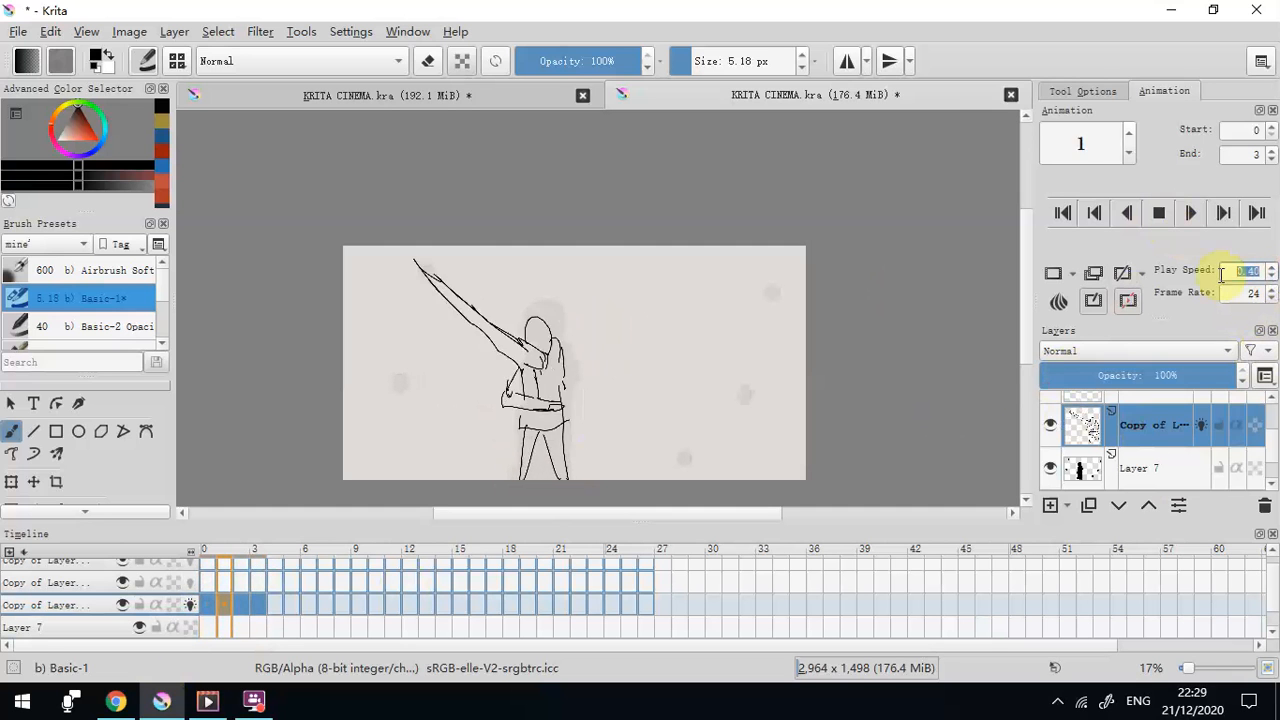
click(1156, 217)
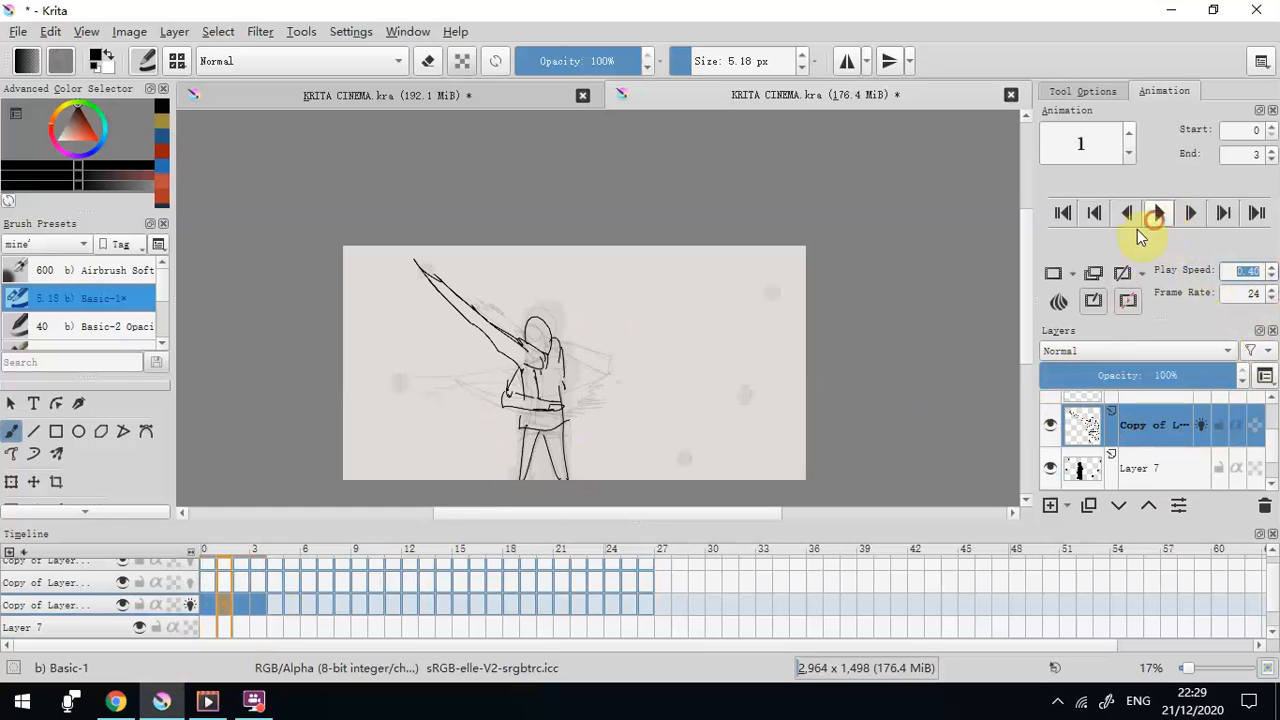
Sketch the figure on frame 4 with head, torso, legs and a broad arm sweeping toward the upper-right target dot
click(272, 605)
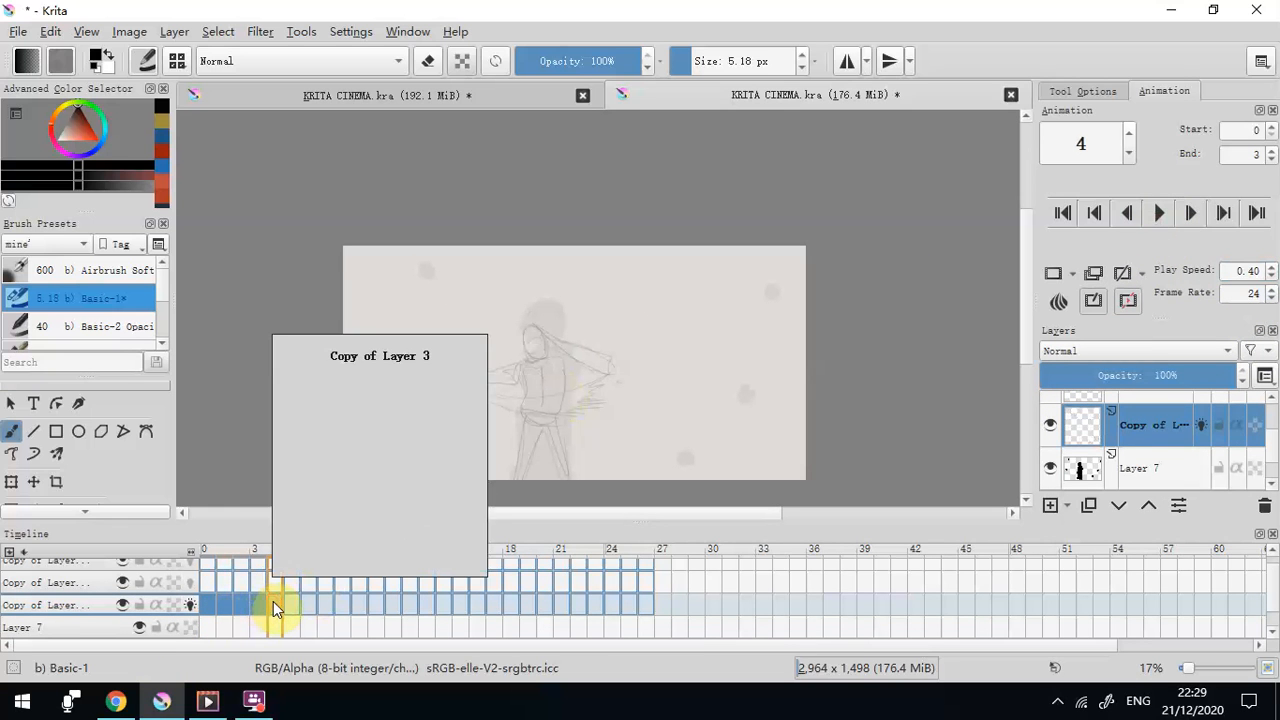
click(668, 342)
click(691, 306)
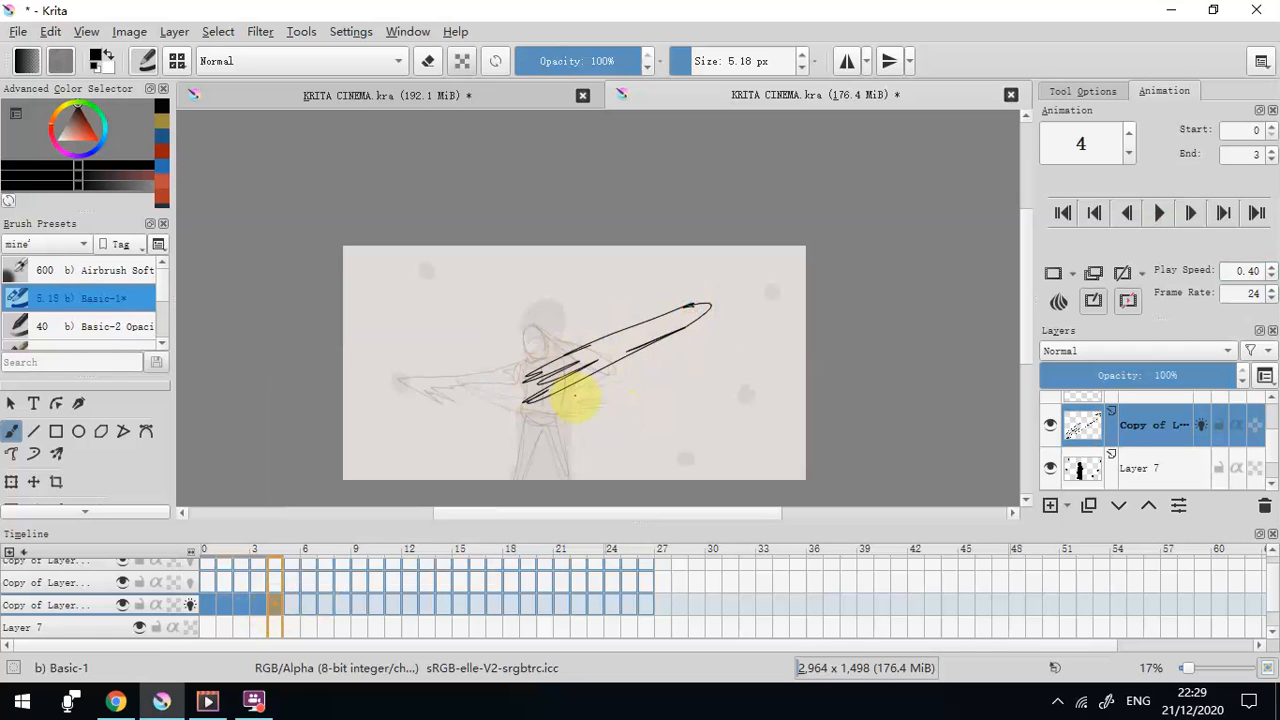
drag(568, 403, 526, 378)
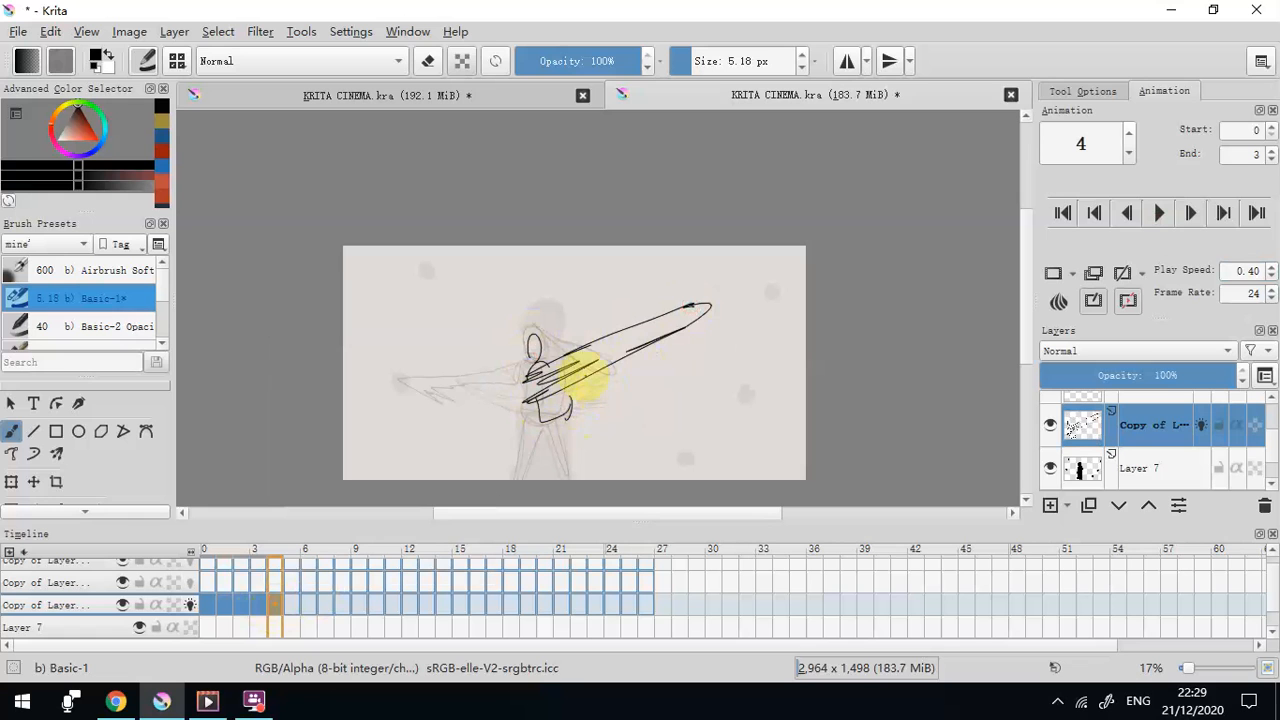
drag(556, 425, 525, 482)
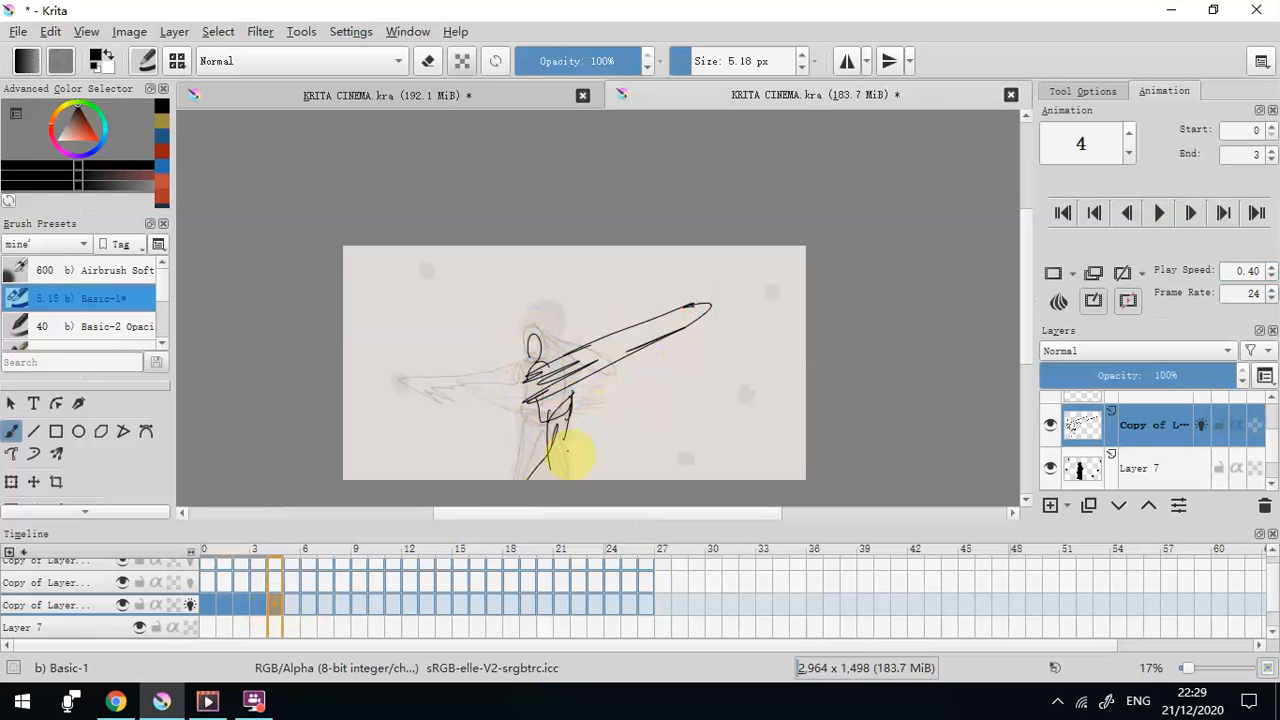
mouse_move(697, 319)
mouse_down()
mouse_move(554, 413)
mouse_move(552, 383)
mouse_move(700, 308)
mouse_up()
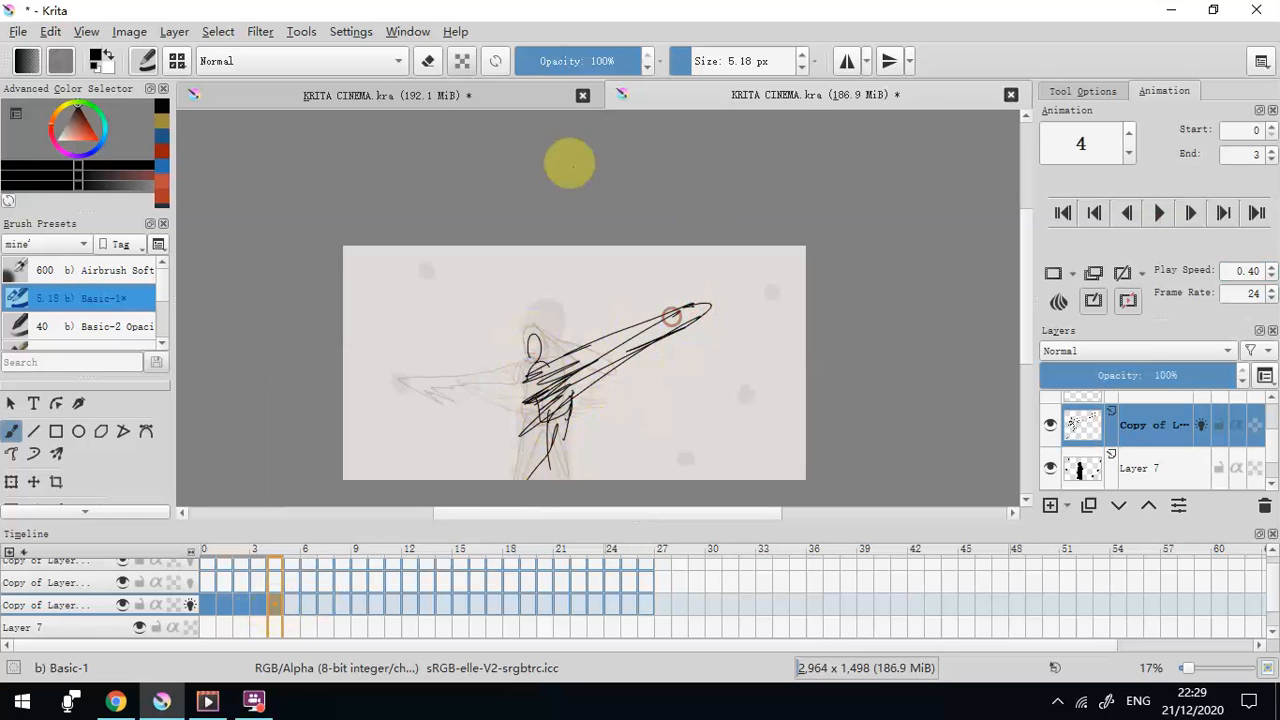
Erase the arm, torso and legs on frame 4 with a large eraser of about 70 px, keeping the head
click(428, 61)
mouse_move(578, 372)
mouse_down()
mouse_move(580, 349)
mouse_move(543, 371)
mouse_move(623, 249)
mouse_up()
click(428, 61)
drag(713, 63, 738, 60)
click(427, 61)
click(428, 61)
mouse_move(543, 410)
mouse_down()
mouse_move(575, 375)
mouse_move(598, 372)
mouse_up()
click(440, 60)
click(717, 60)
mouse_move(546, 405)
mouse_down()
mouse_move(534, 386)
mouse_move(527, 470)
mouse_up()
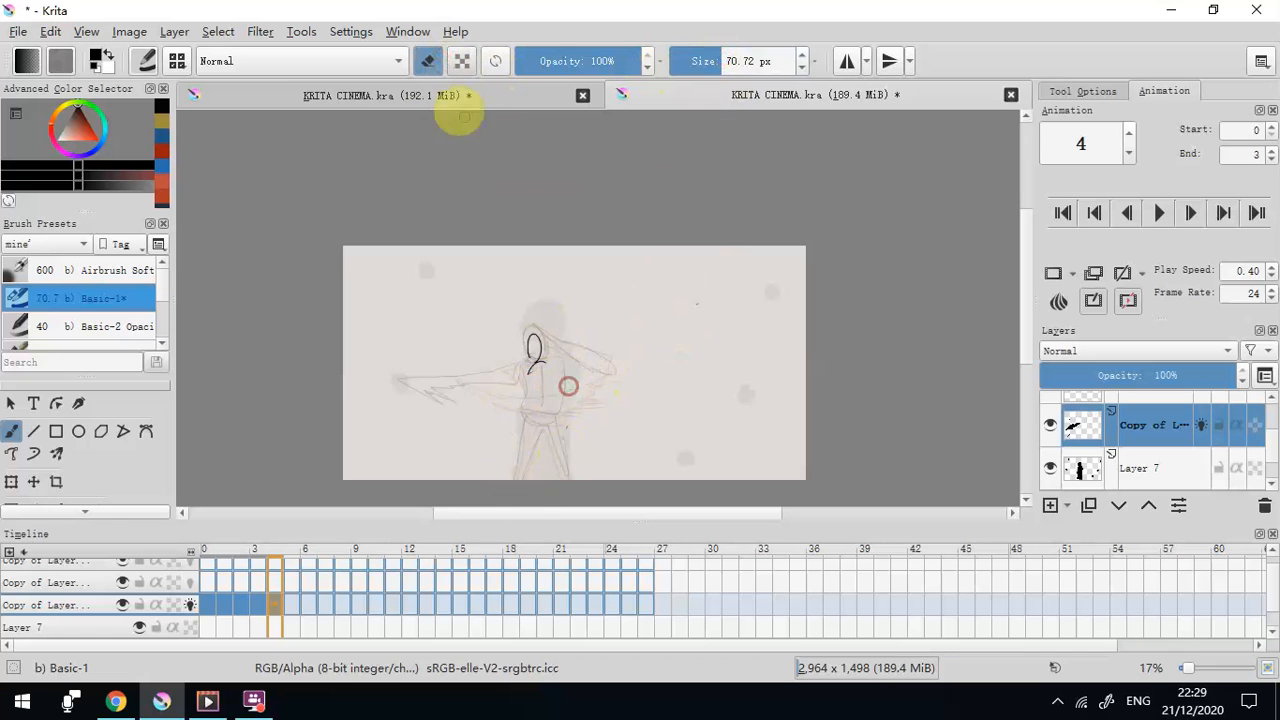
Redraw frame 4's arm, torso and legs with a 5.18 px brush, and draw frame 5 with the arm reaching the upper-right dot
click(427, 61)
click(712, 58)
click(704, 60)
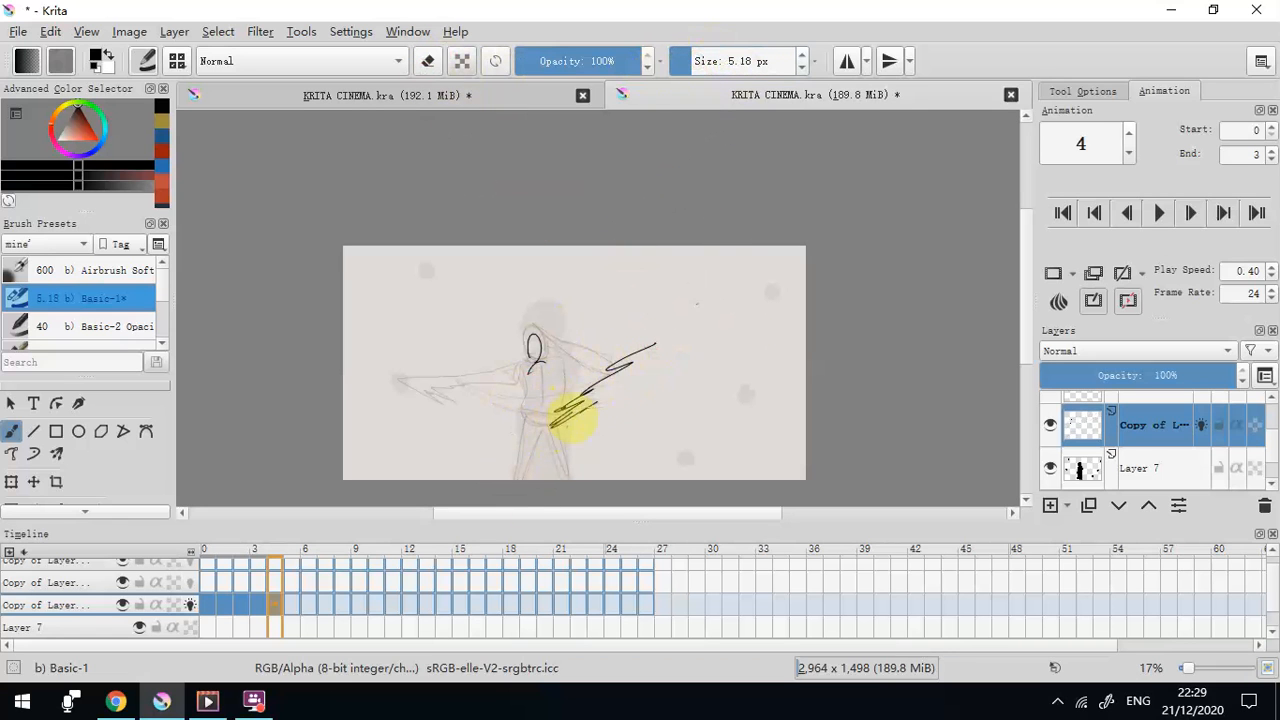
mouse_move(527, 378)
mouse_down()
mouse_move(563, 401)
mouse_move(550, 388)
mouse_move(525, 471)
mouse_move(552, 421)
mouse_move(527, 380)
mouse_up()
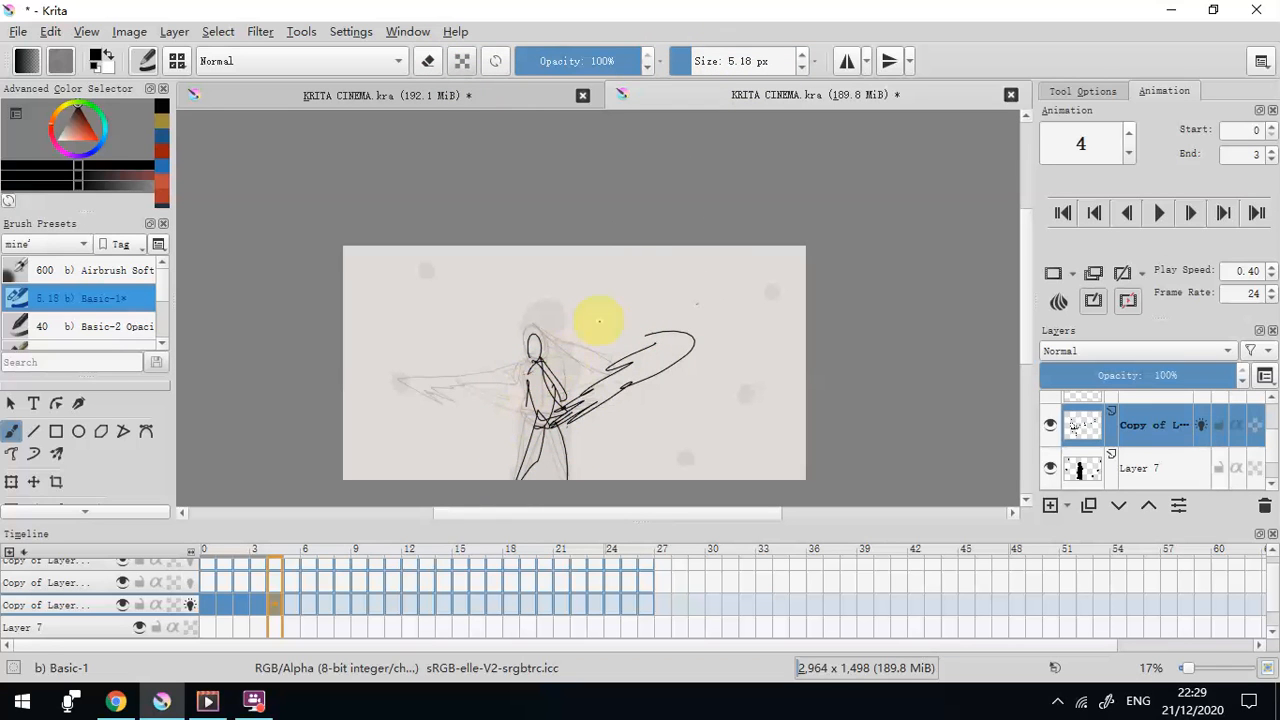
key(Right)
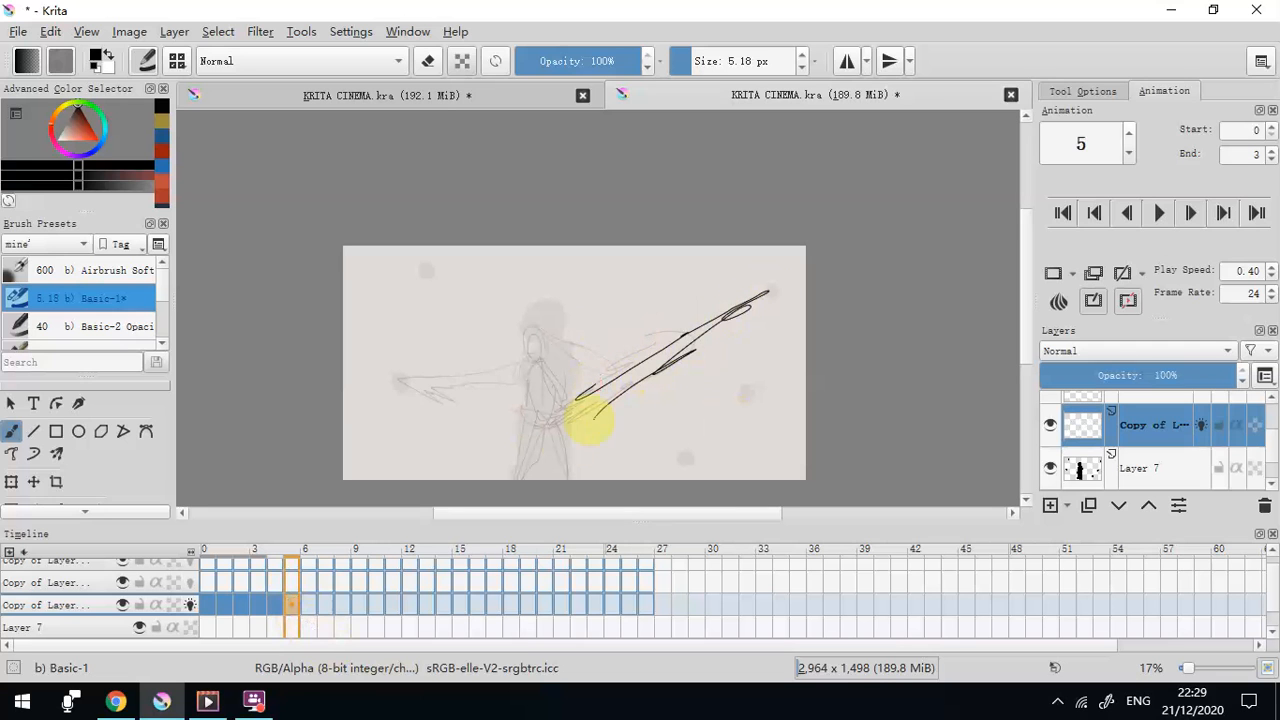
drag(531, 477, 595, 385)
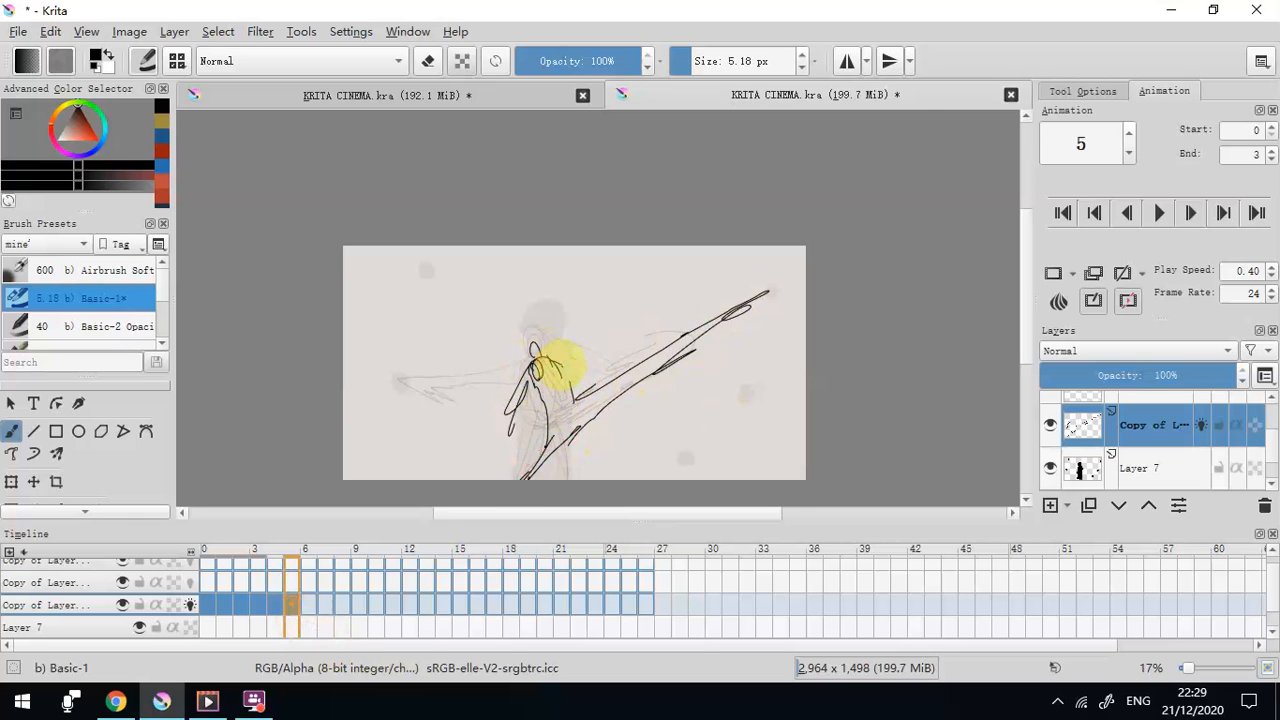
Set the animation's end time to frame 5 and play back the extended arm swing
right_click(290, 606)
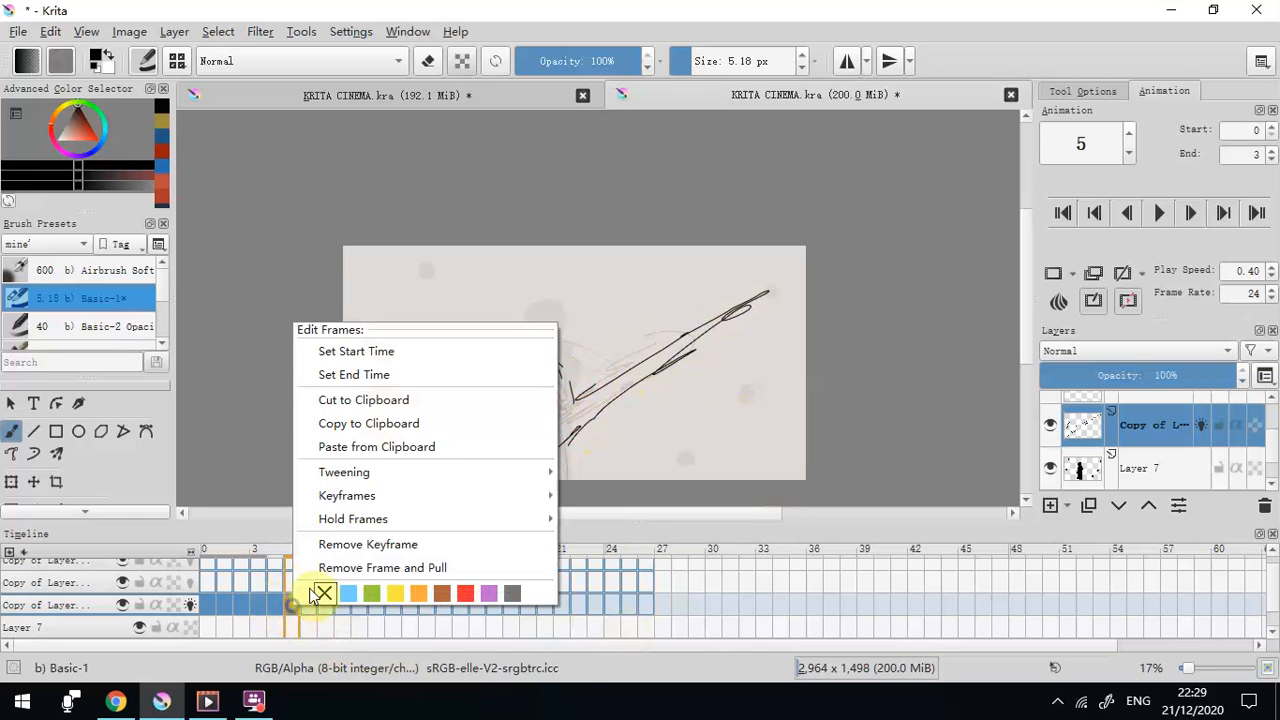
click(400, 376)
click(1161, 211)
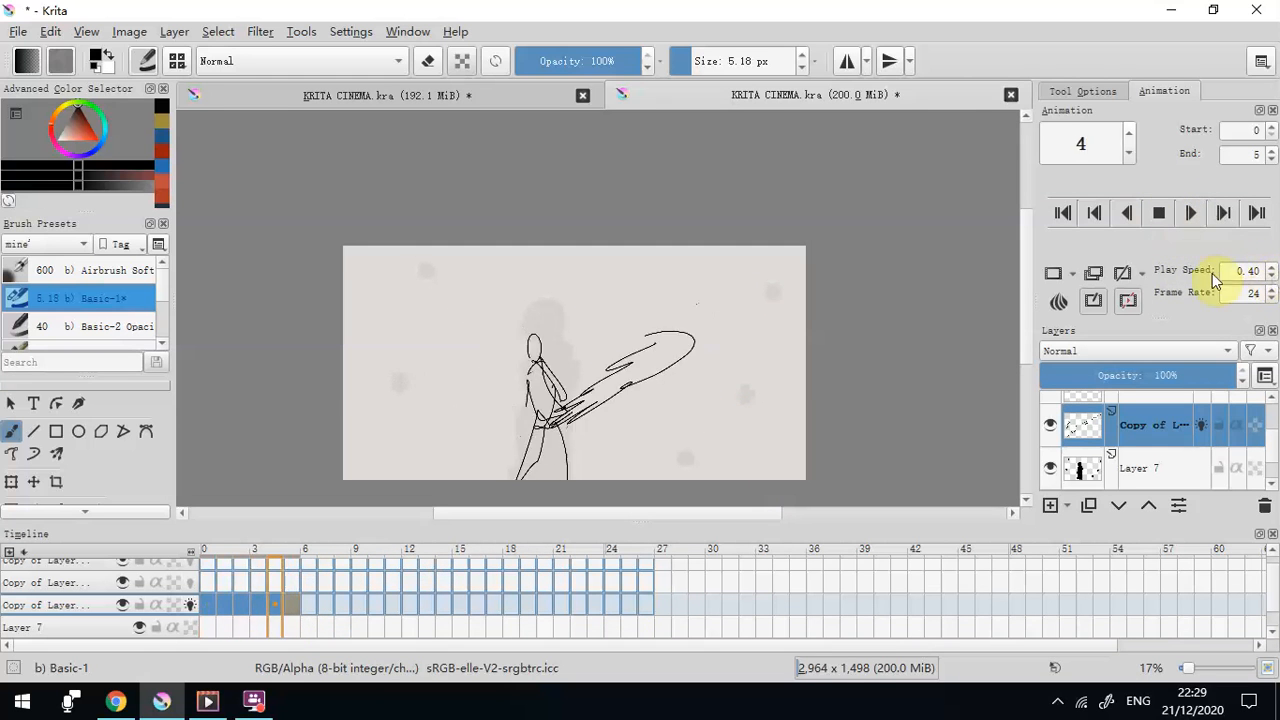
click(1157, 210)
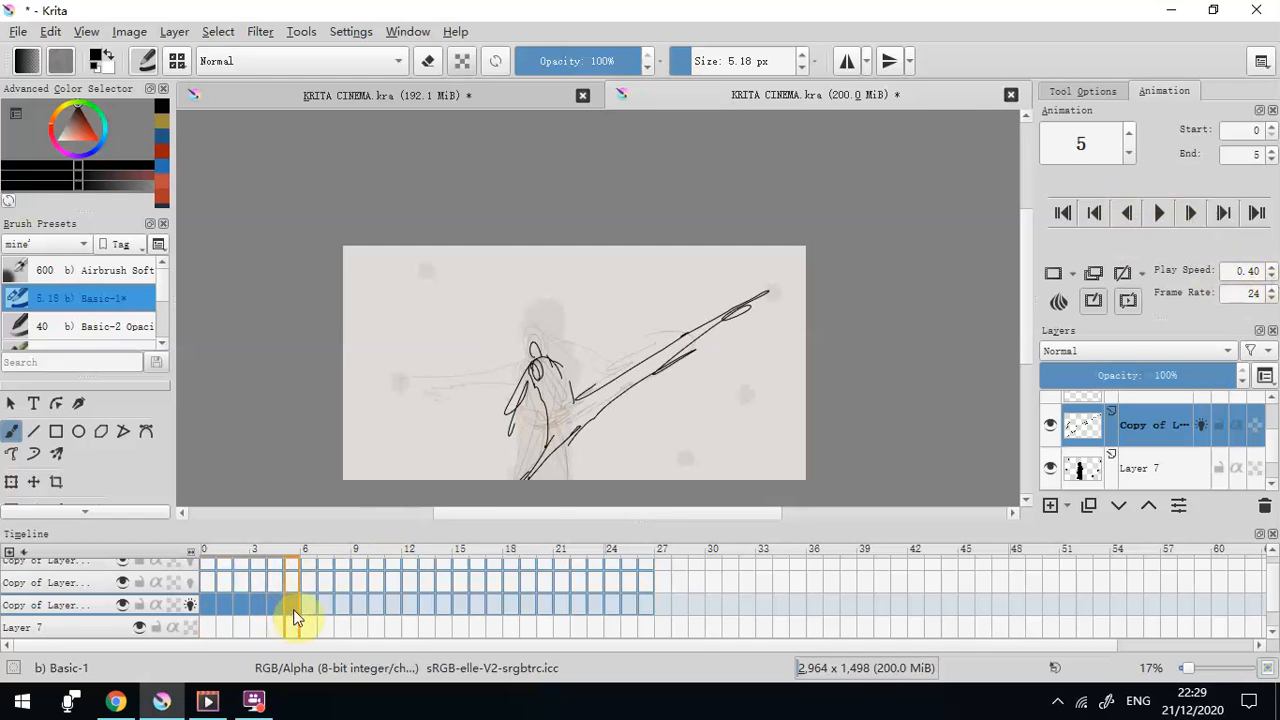
Insert 7 hold frames after the final drawing on frame 5
right_click(291, 606)
mouse_move(509, 521)
click(596, 569)
click(608, 377)
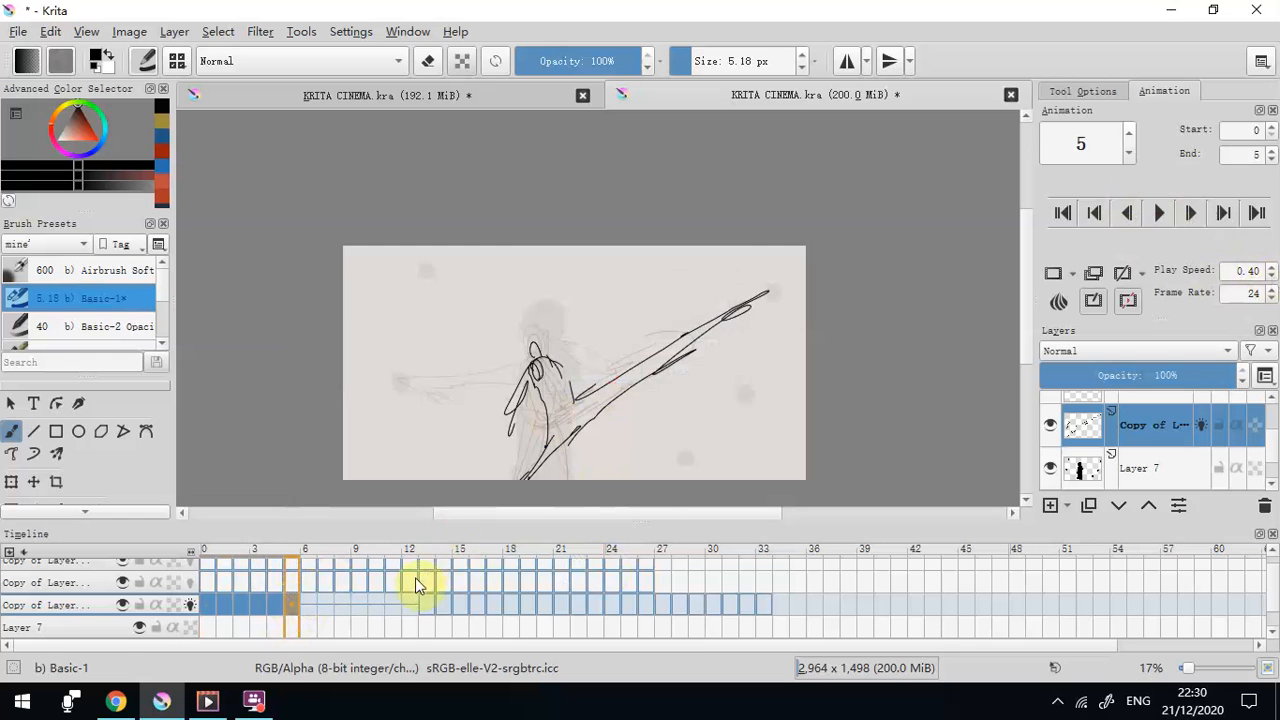
Set the animation's end time to frame 12 and play back the held final pose
right_click(410, 604)
click(539, 322)
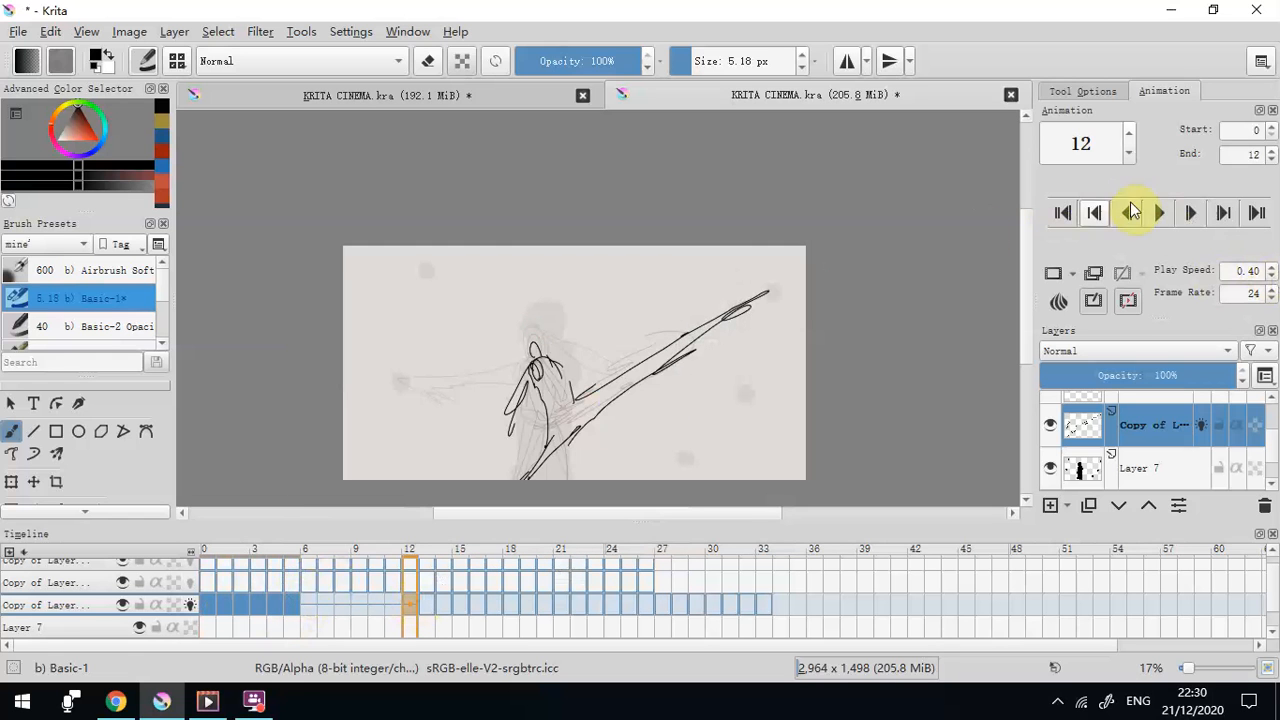
click(1160, 212)
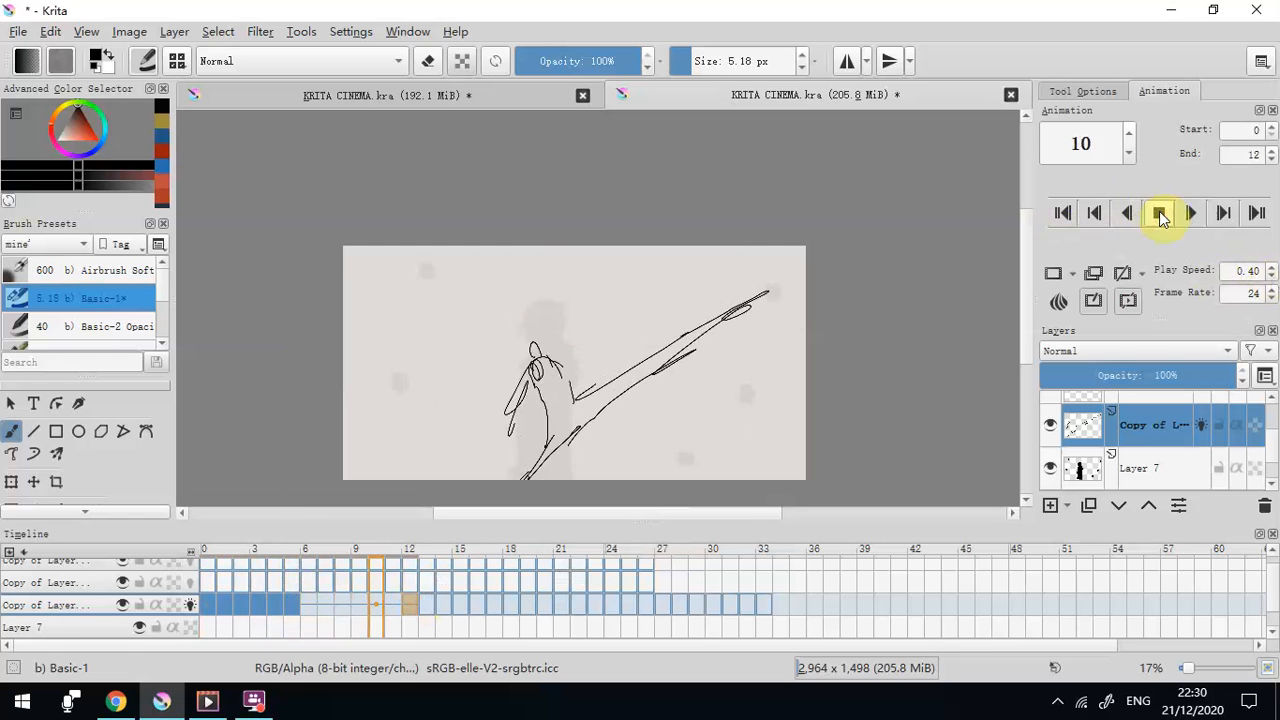
Insert 7 hold frames after the raised-arm drawing on frame 1
right_click(227, 608)
mouse_move(471, 522)
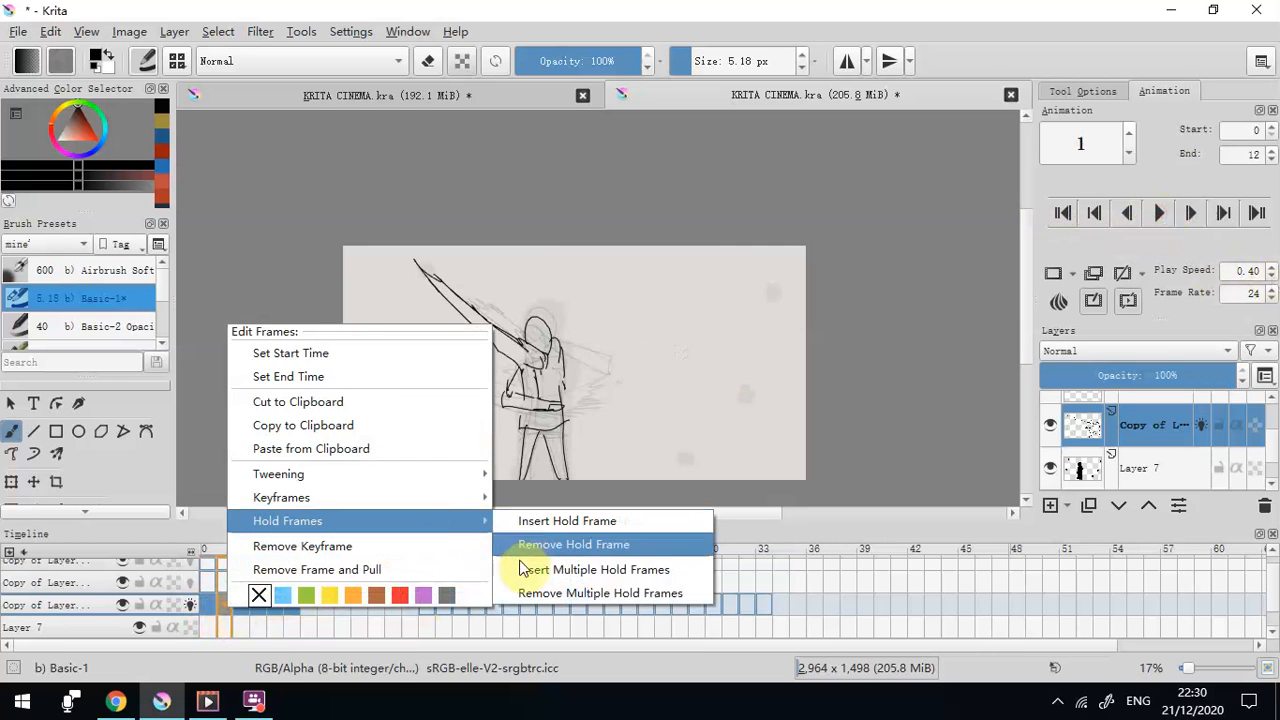
click(527, 572)
click(603, 449)
Insert 7 hold frames after the outstretched-arms drawing on frame 10
click(364, 602)
click(377, 603)
right_click(379, 603)
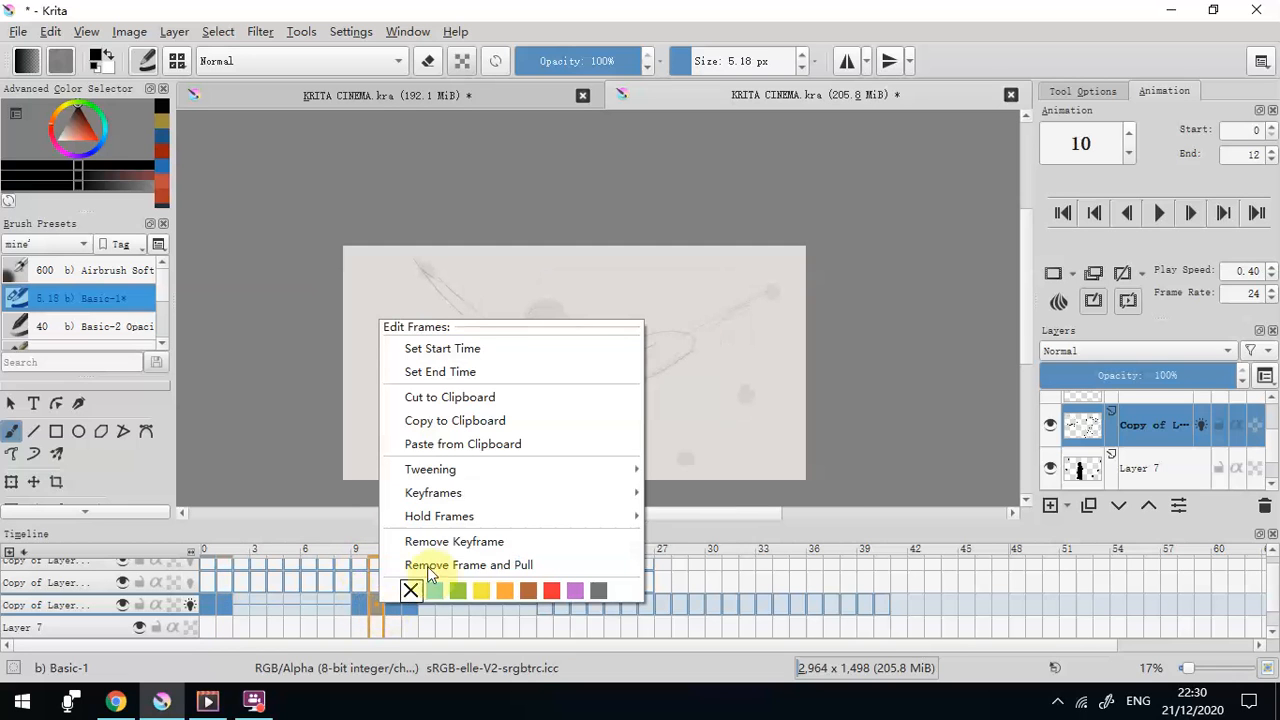
mouse_move(548, 516)
click(690, 565)
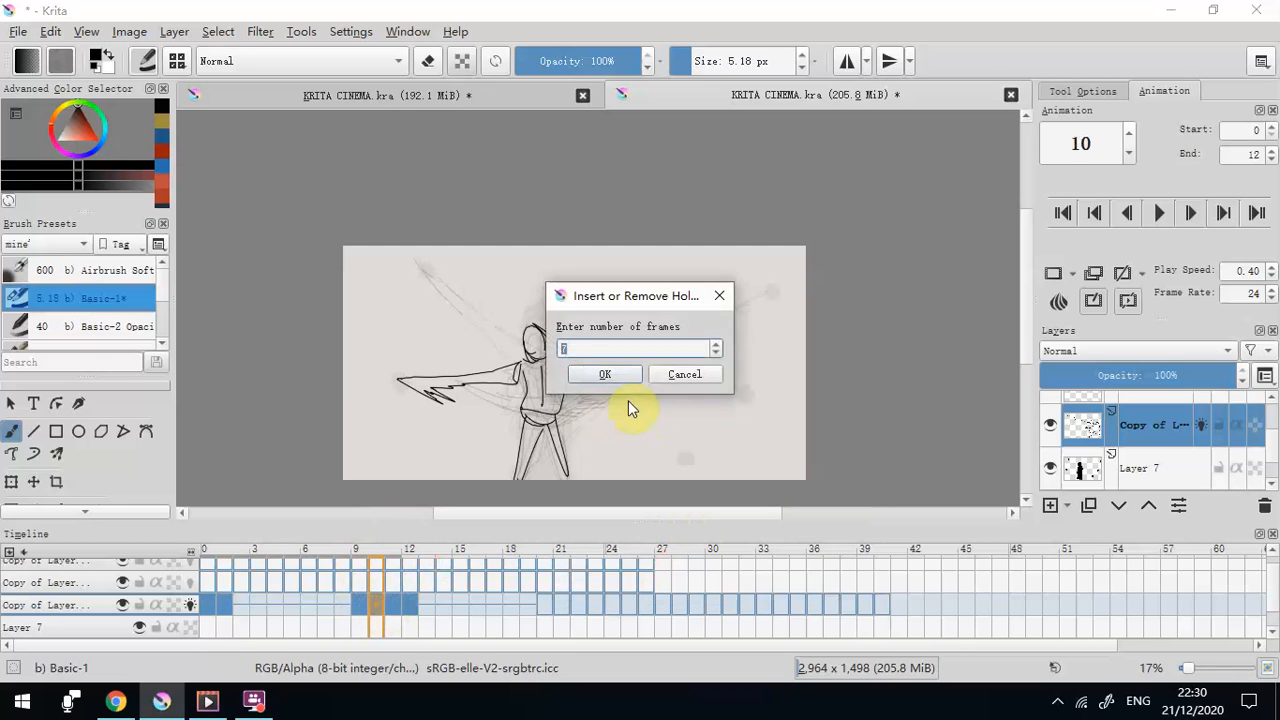
click(611, 375)
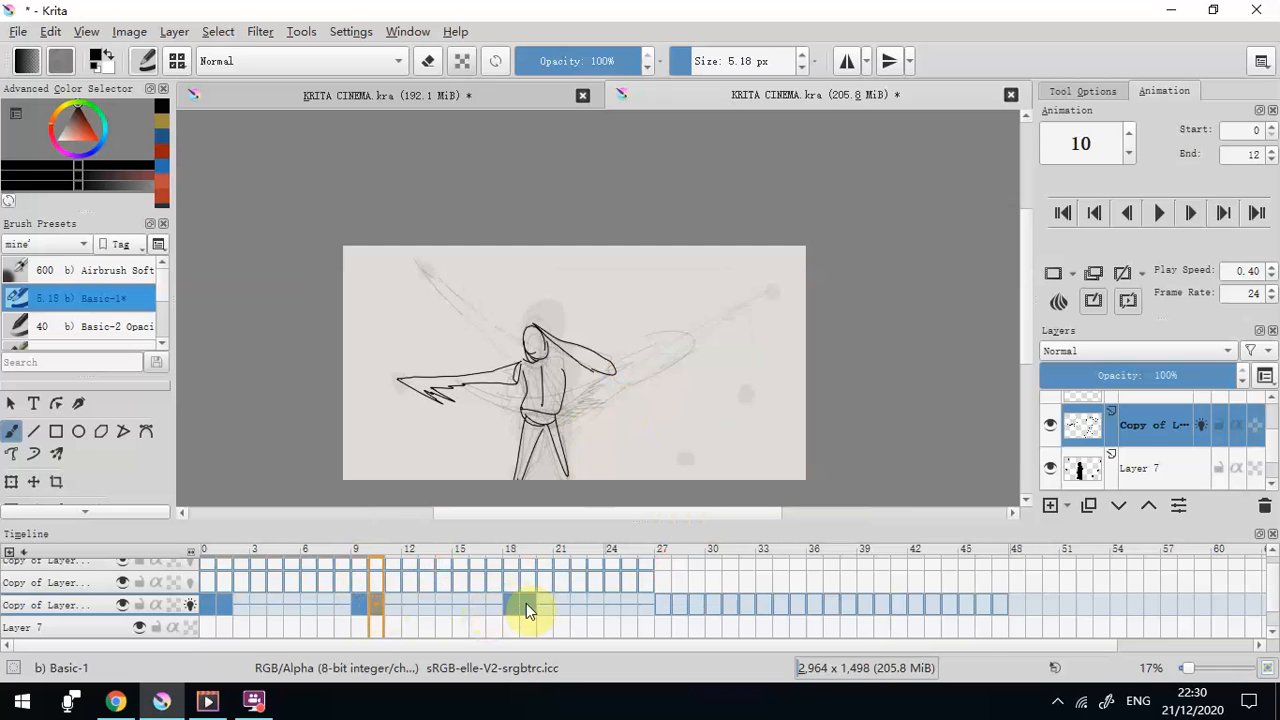
Set the animation's end time to frame 26 and play back the retimed arm swing
click(645, 606)
right_click(645, 606)
click(715, 329)
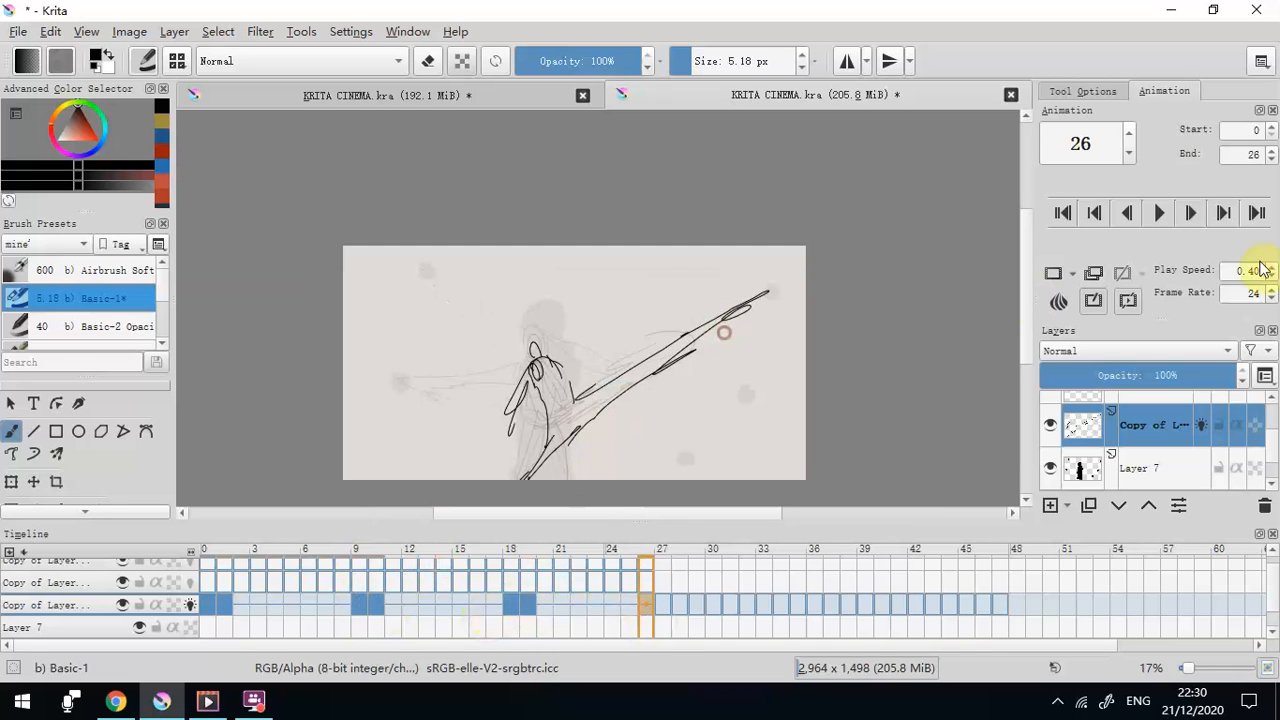
click(1159, 214)
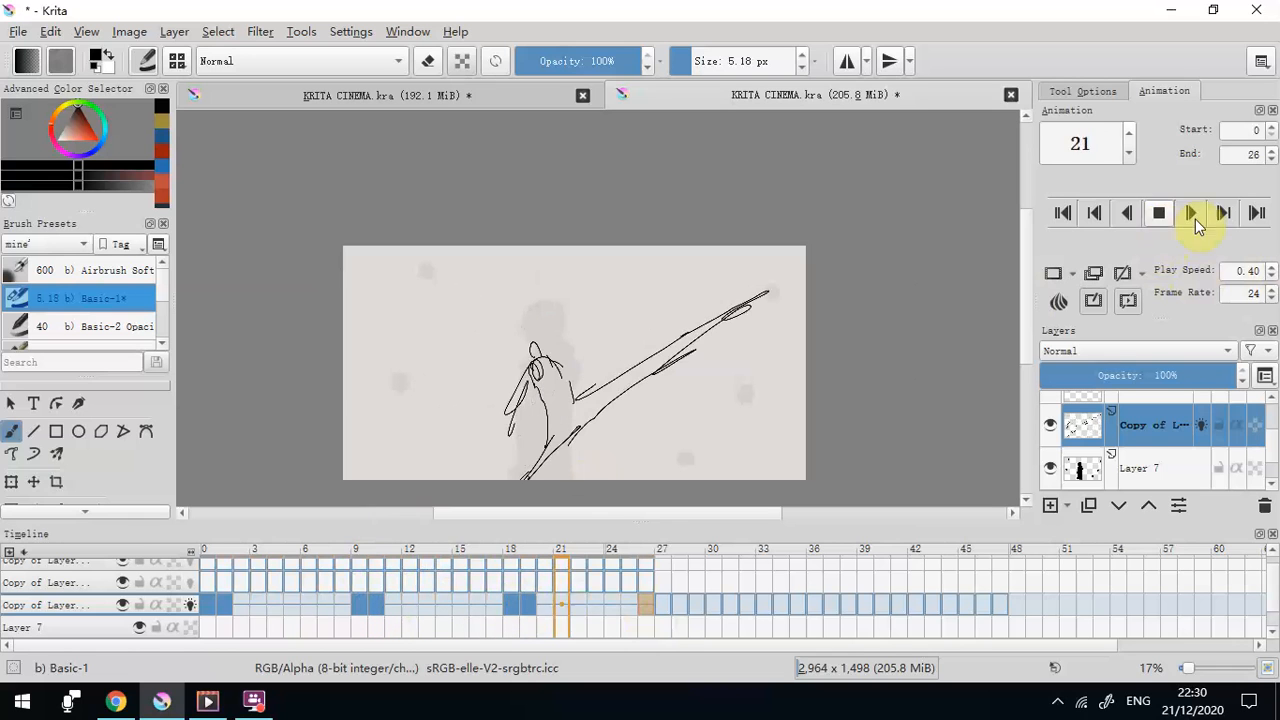
Adjust the play speed to 0.95 while the animation plays, and stop the playback
click(1273, 268)
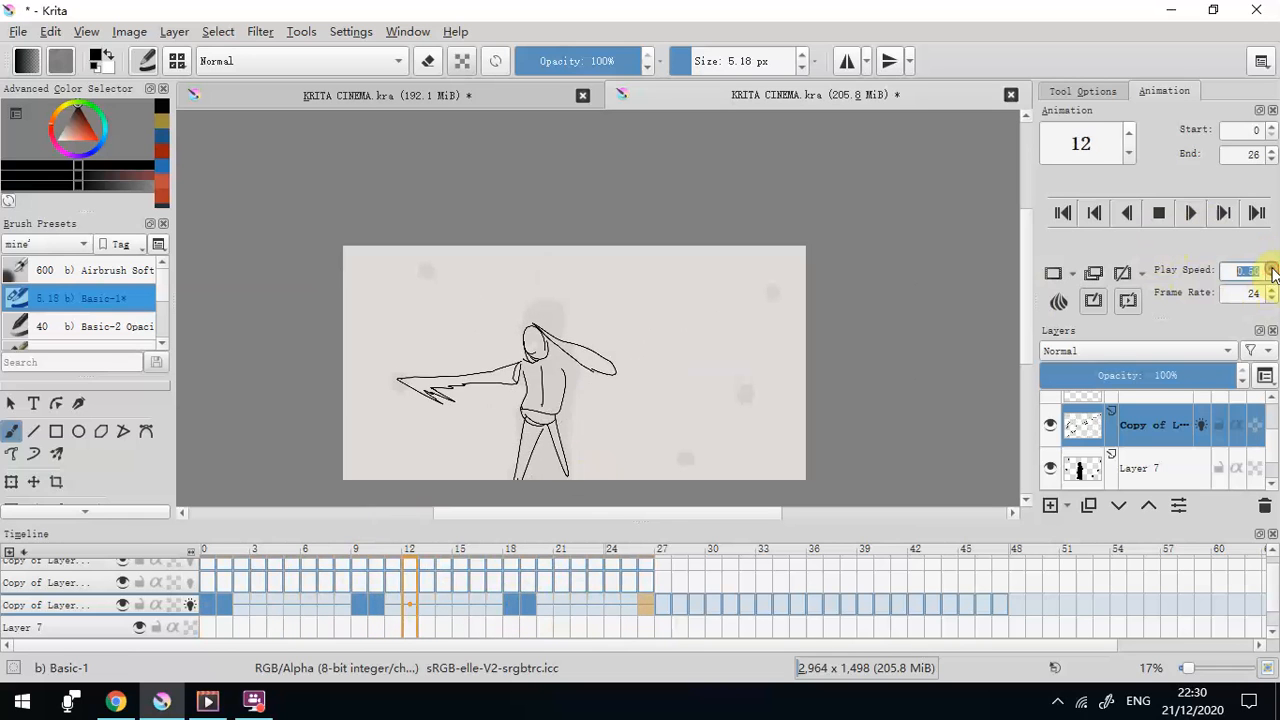
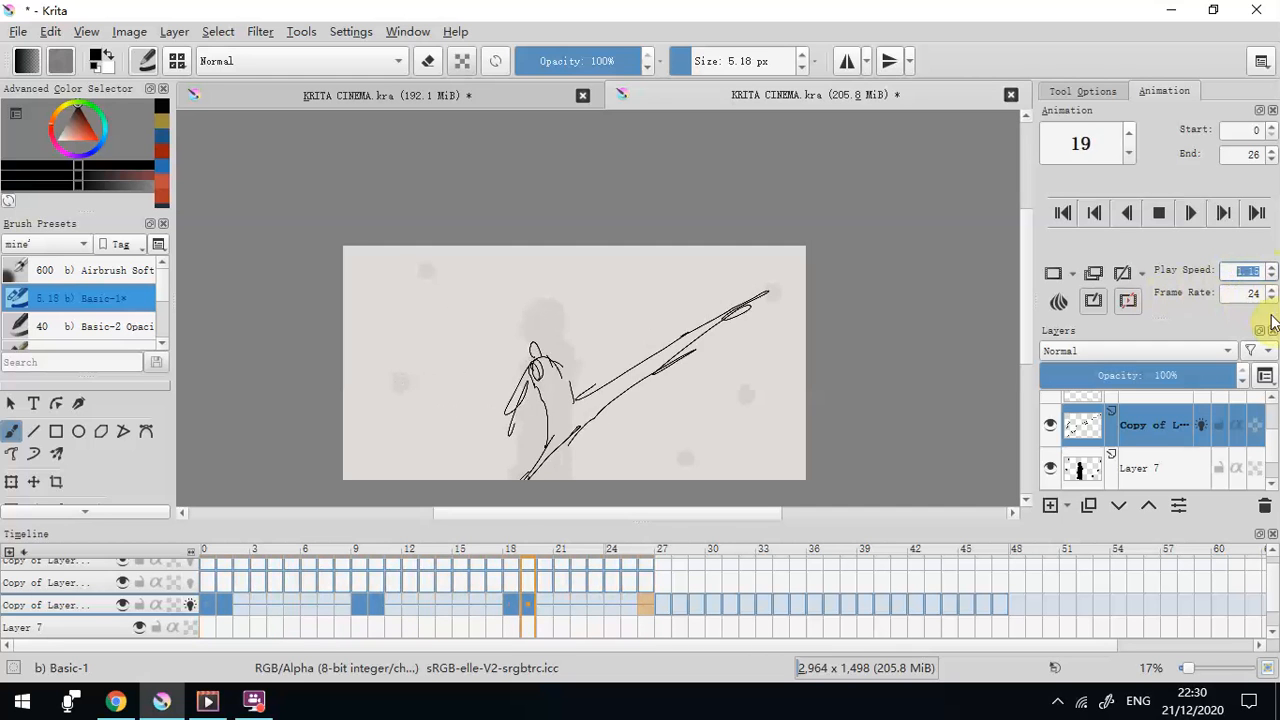
click(1273, 278)
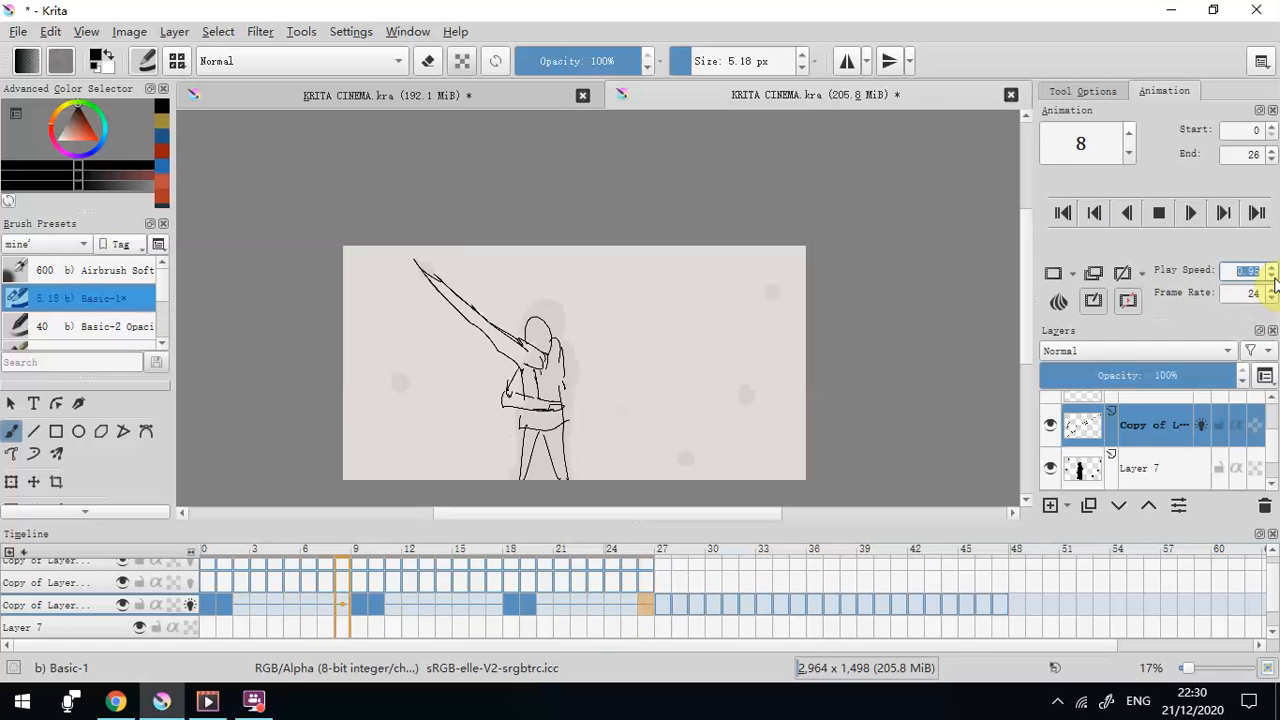
click(1157, 211)
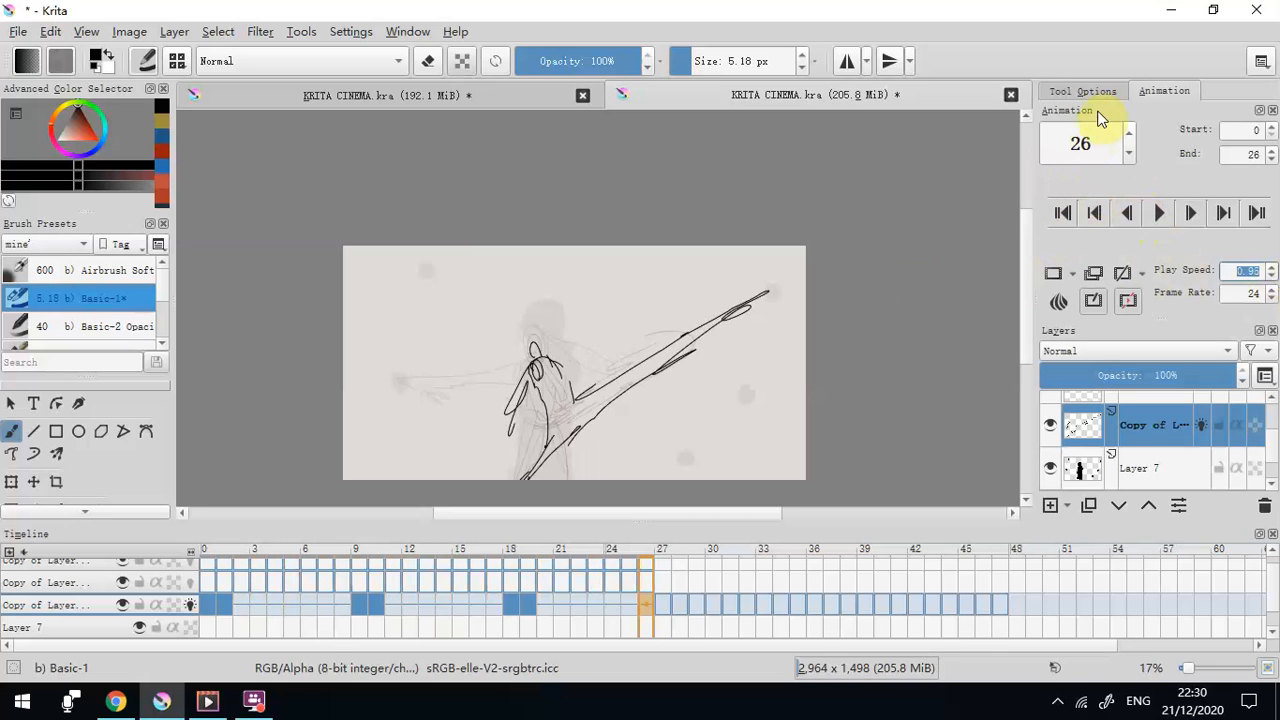
Delete the arm-swing drawing layer and Layer 7, and turn on onion skins for the lower copied layer at frame 0
click(937, 472)
click(1264, 505)
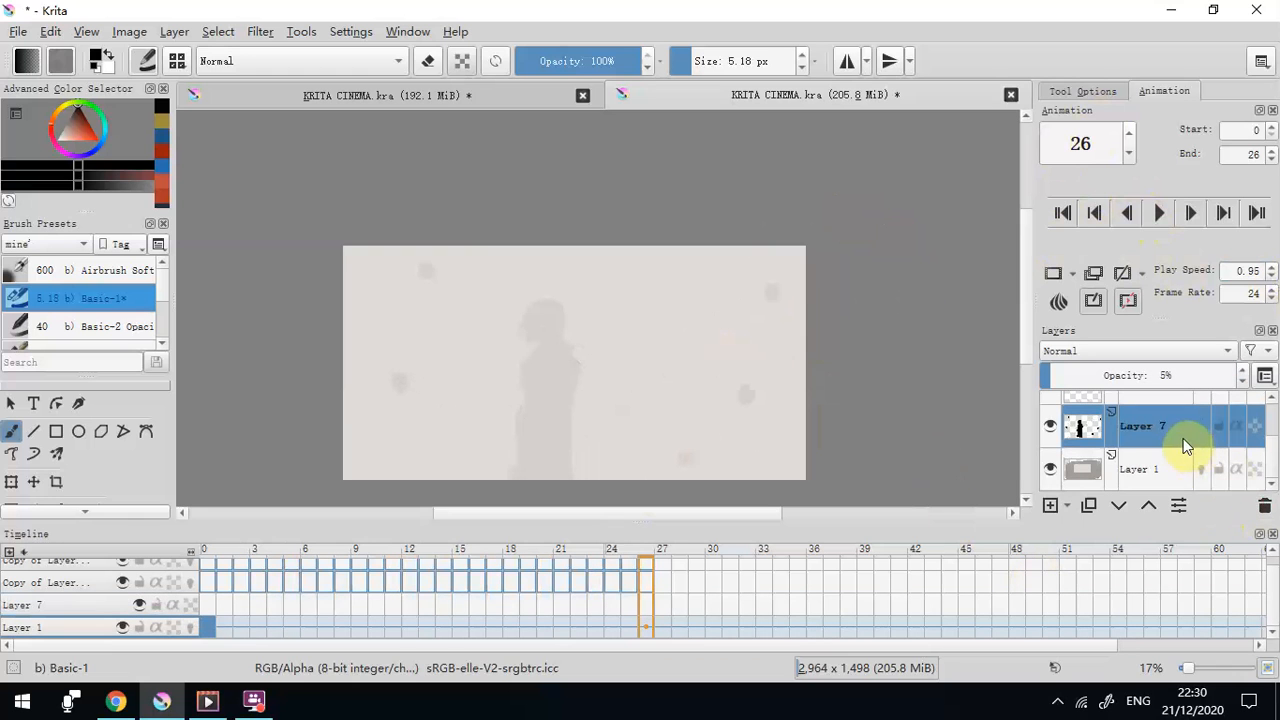
click(1266, 507)
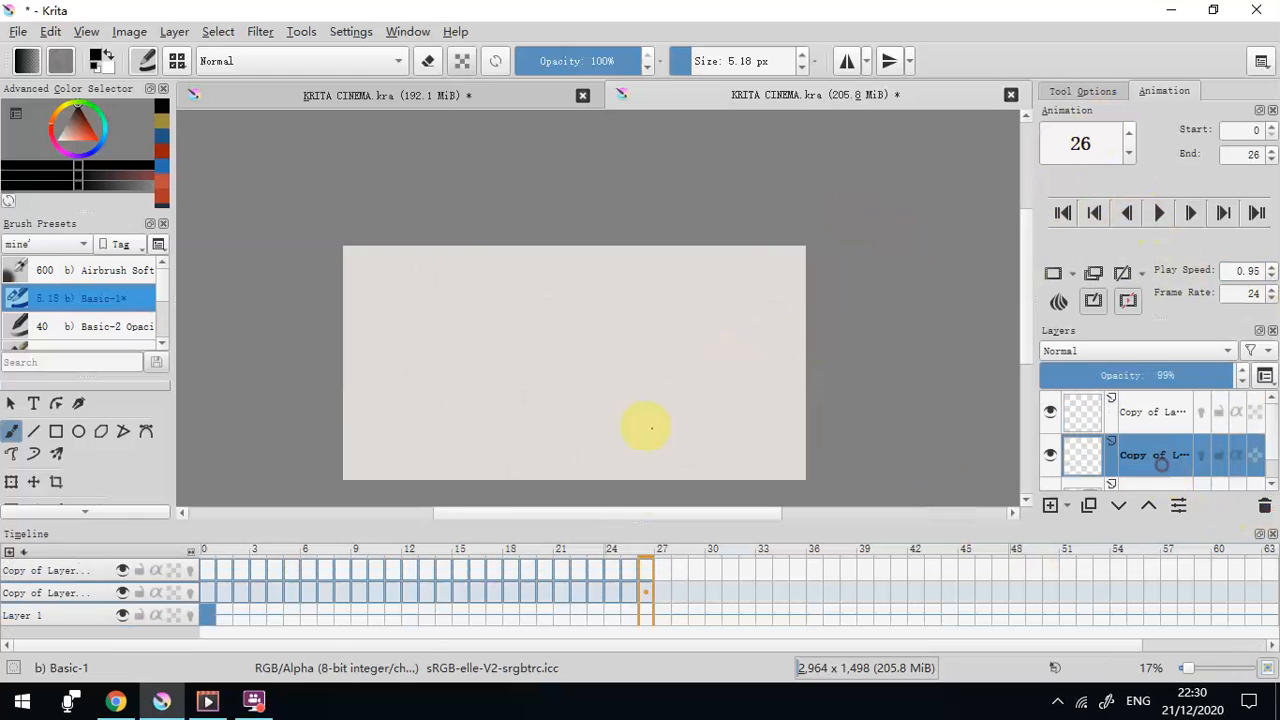
click(191, 594)
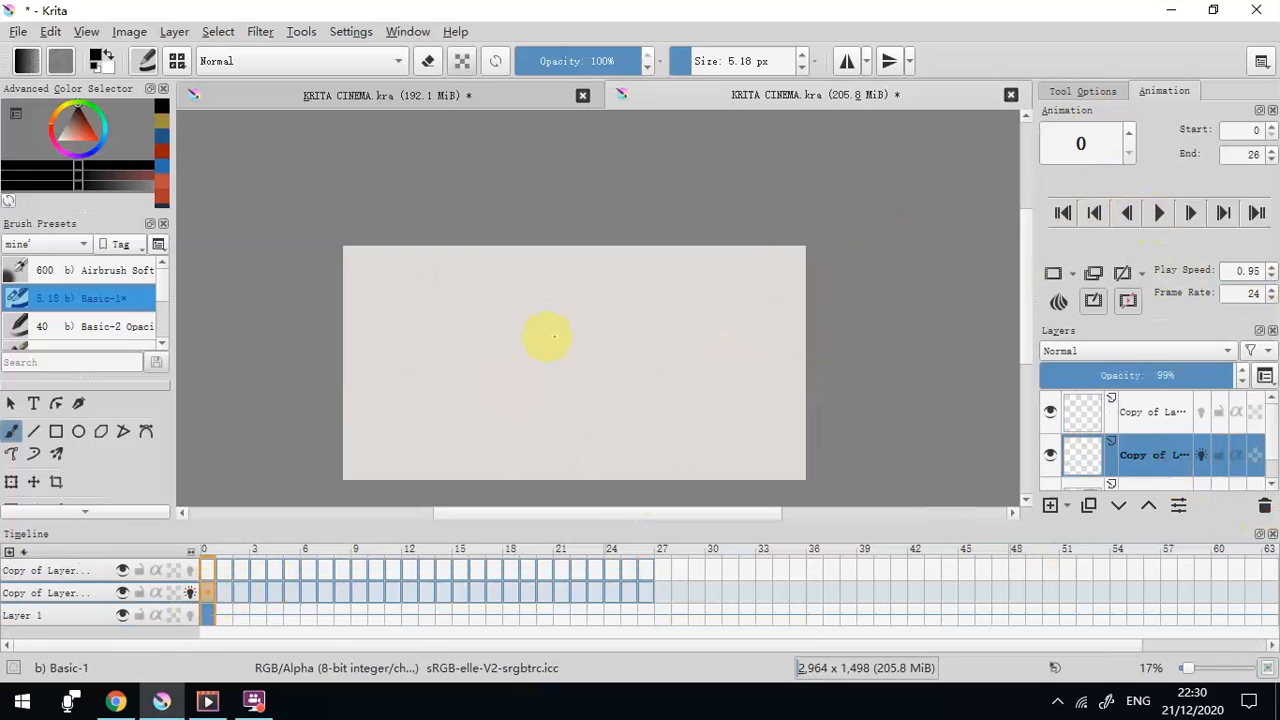
Switch between the two KRITA CINEMA.kra documents and examine the pillars on the tiled floor up close
click(482, 95)
scroll(608, 326, up, 1)
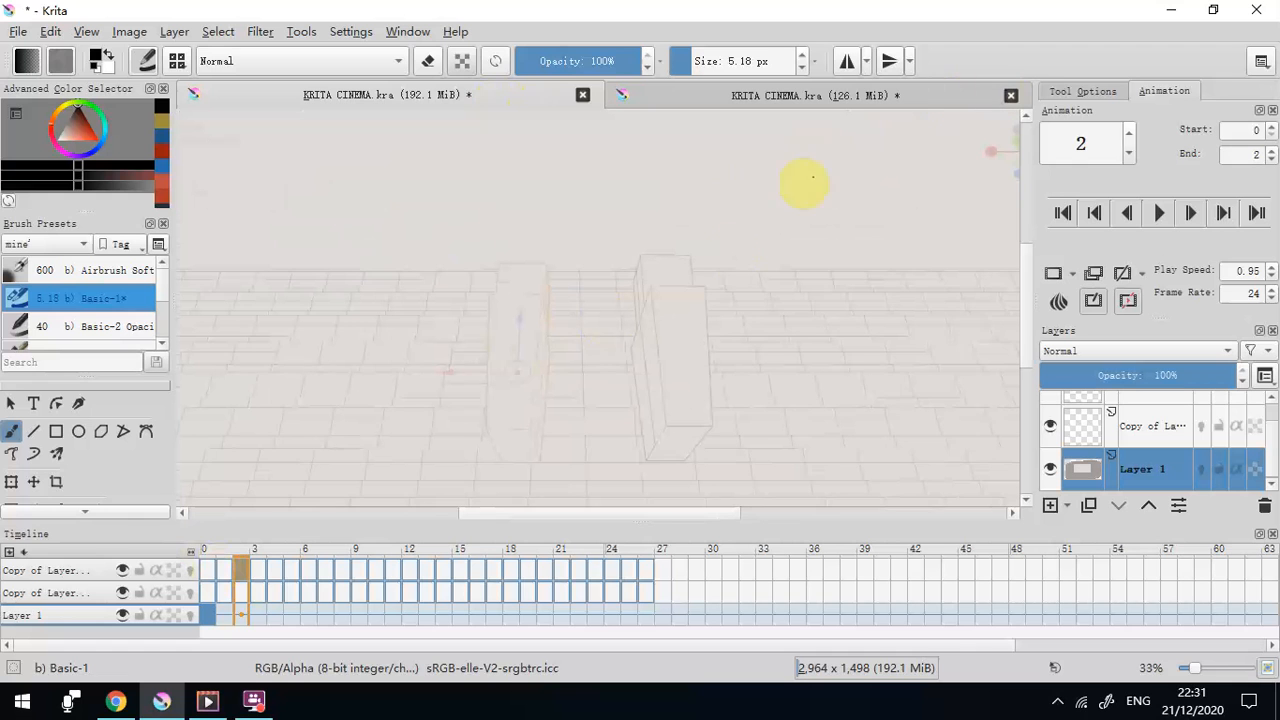
scroll(690, 262, up, 1)
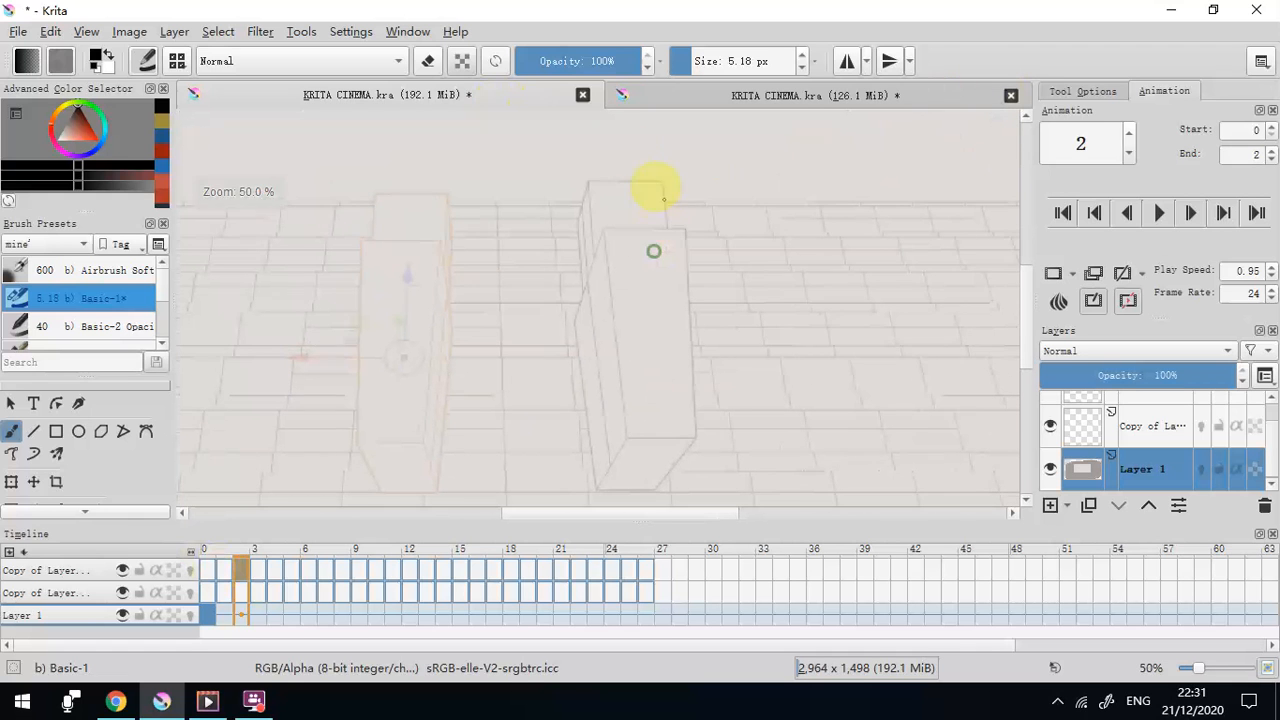
click(681, 98)
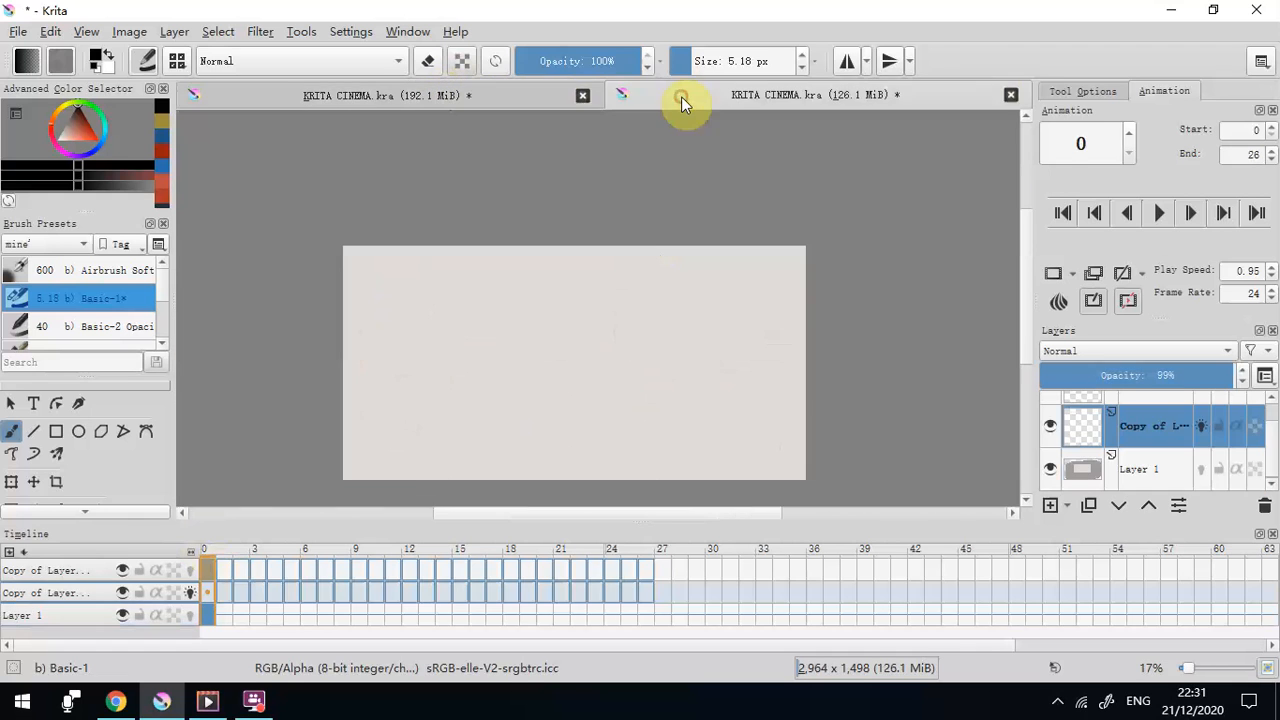
click(484, 93)
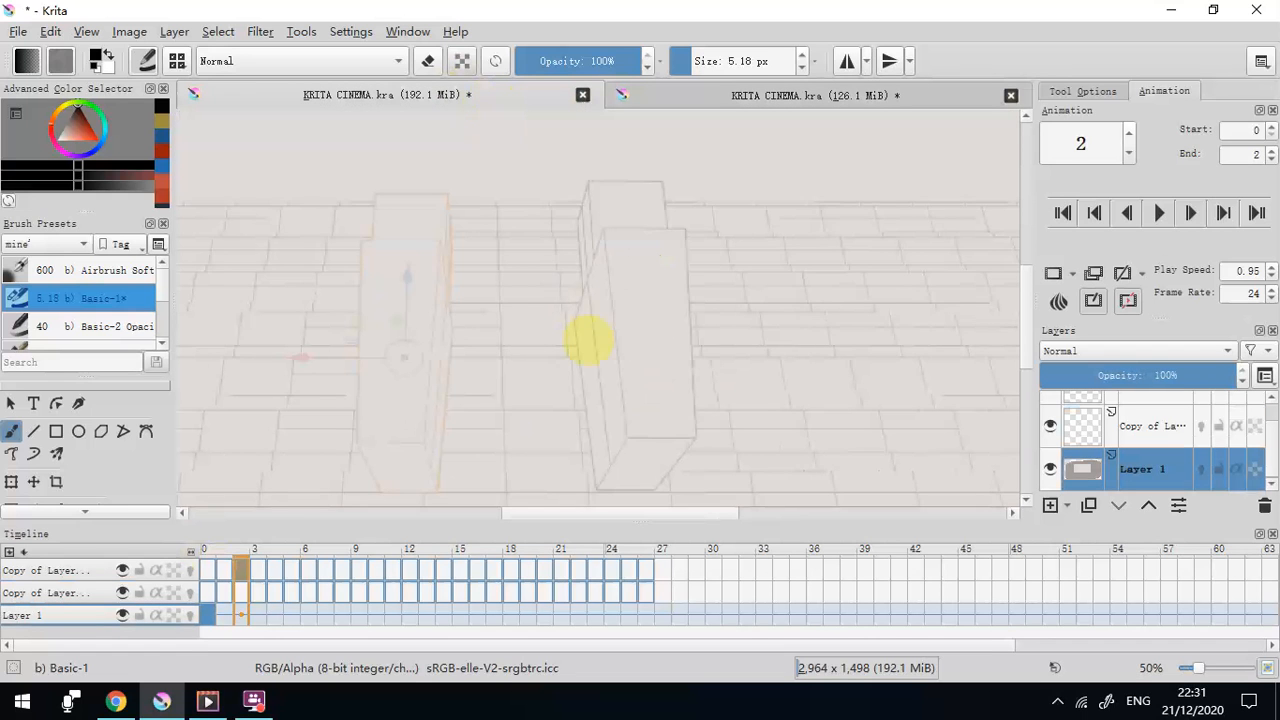
Close the second KRITA CINEMA.kra document and make the lower copied layer active in the pillar scene
drag(659, 317, 723, 152)
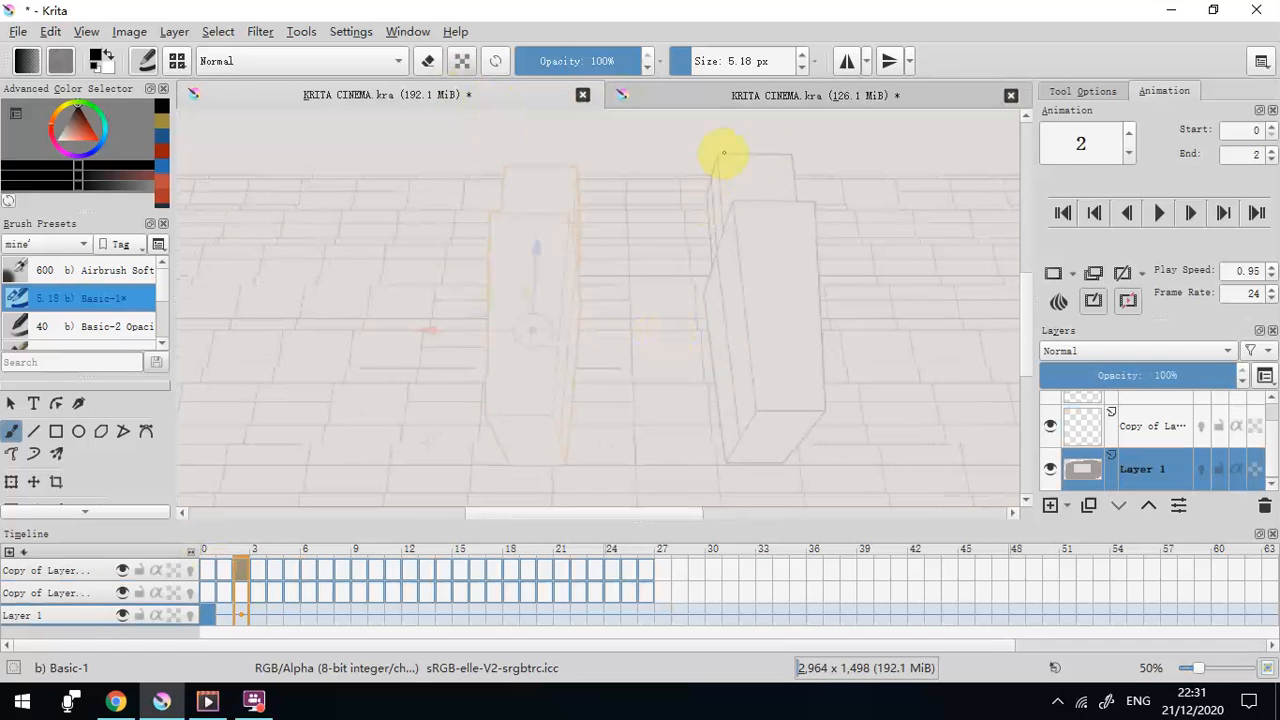
click(1010, 95)
click(622, 378)
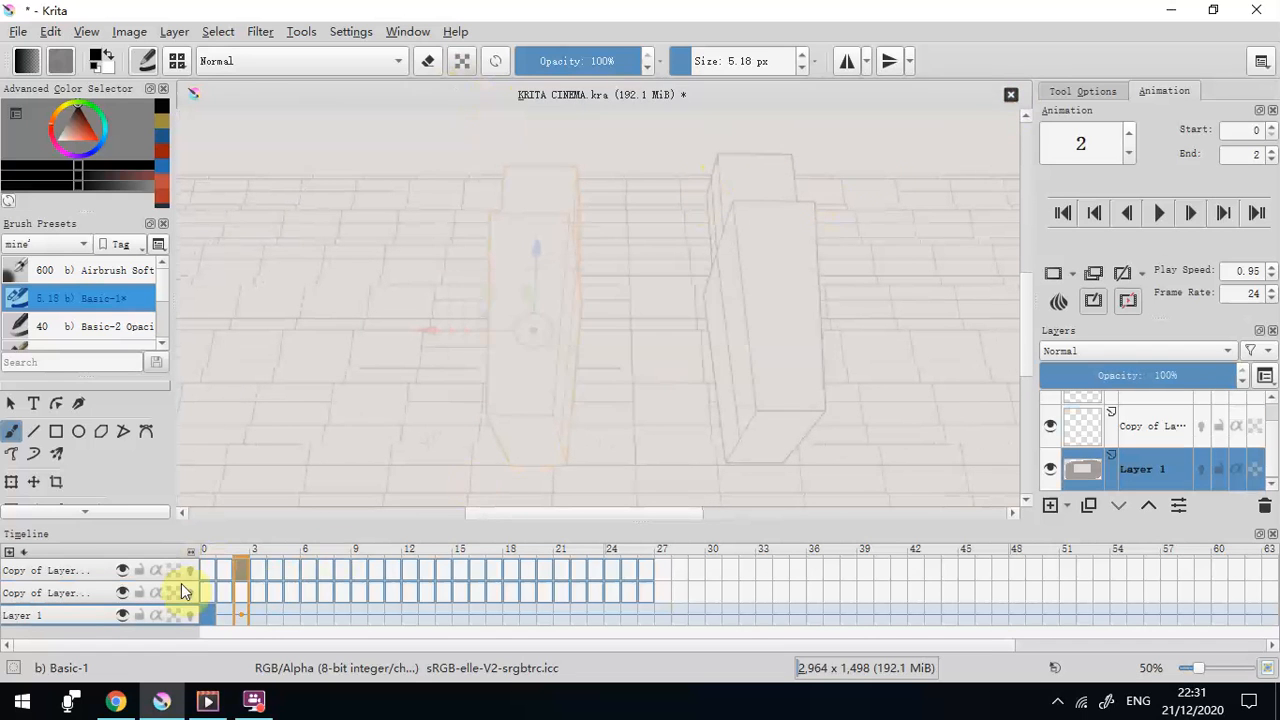
click(91, 592)
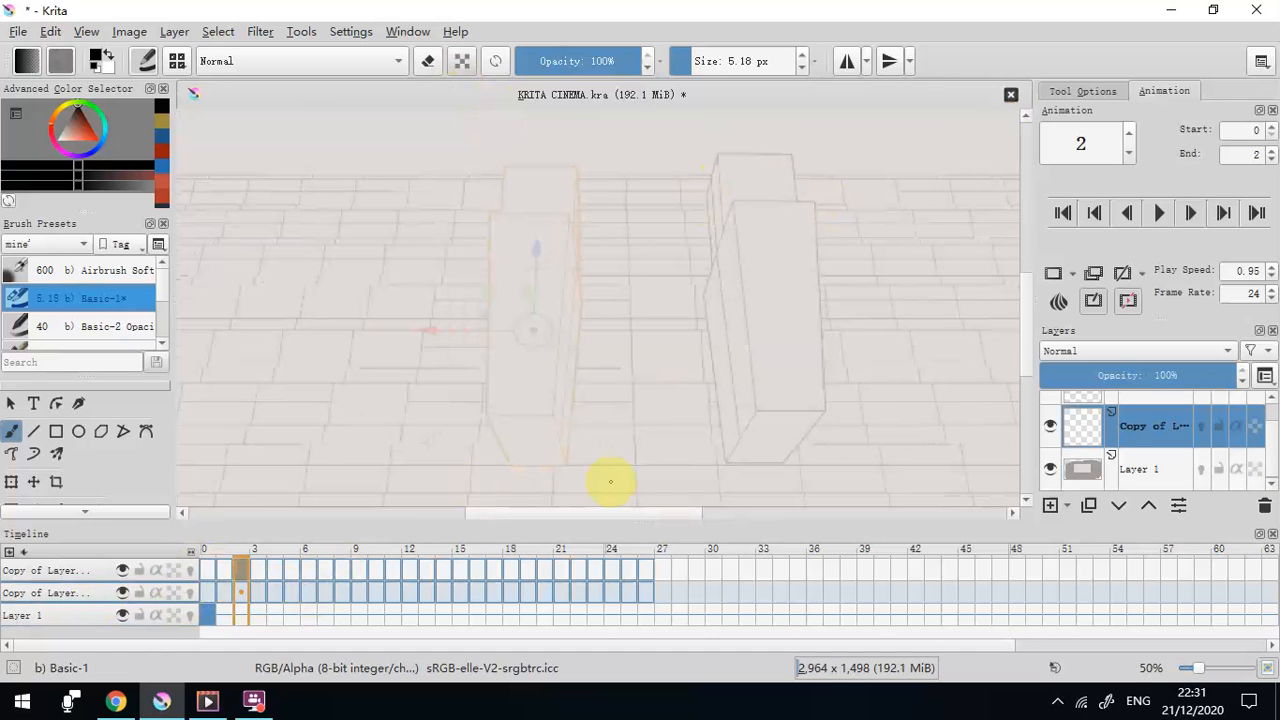
mouse_move(608, 196)
mouse_down()
mouse_move(769, 213)
mouse_move(669, 217)
mouse_move(576, 204)
mouse_up()
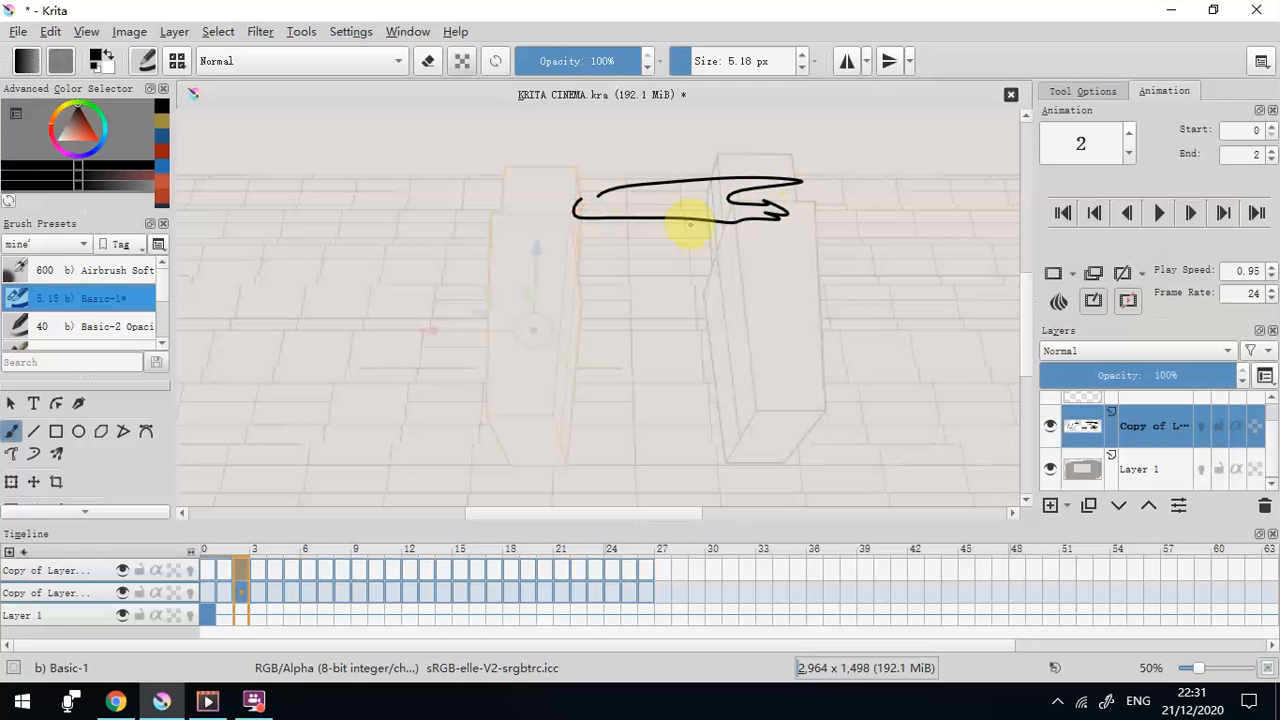
key(ctrl+z)
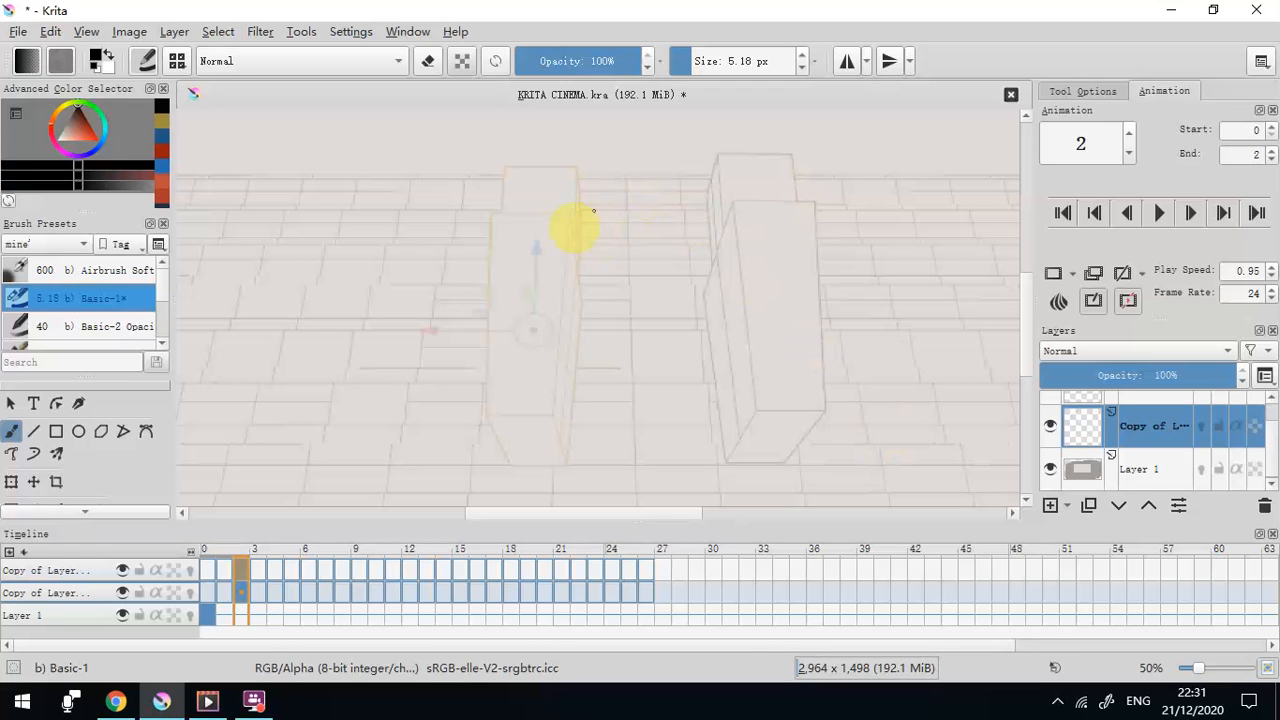
drag(1028, 320, 1025, 311)
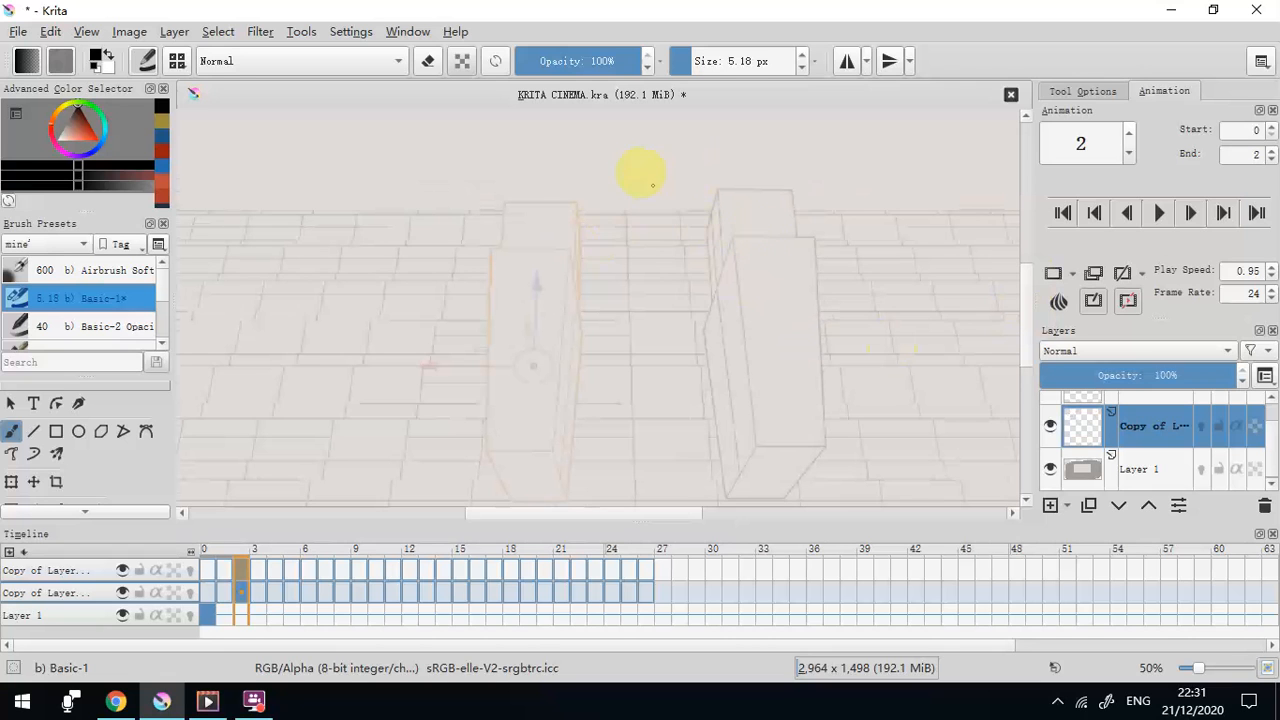
mouse_move(780, 240)
mouse_down()
mouse_move(572, 118)
mouse_move(726, 258)
mouse_up()
mouse_move(684, 112)
mouse_down()
mouse_move(634, 171)
mouse_move(615, 228)
mouse_up()
key(ctrl+z)
key(ctrl+z)
key(ctrl+z)
Sketch two rough figures over the pillars with a long arm stretched between them at frame 2, and close Krita
mouse_move(705, 228)
mouse_down()
mouse_move(529, 237)
mouse_move(693, 270)
mouse_up()
mouse_move(484, 246)
mouse_down()
mouse_move(519, 259)
mouse_move(532, 384)
mouse_move(571, 441)
mouse_move(572, 263)
mouse_up()
mouse_move(680, 238)
mouse_down()
mouse_move(707, 268)
mouse_move(749, 223)
mouse_move(731, 374)
mouse_move(755, 445)
mouse_up()
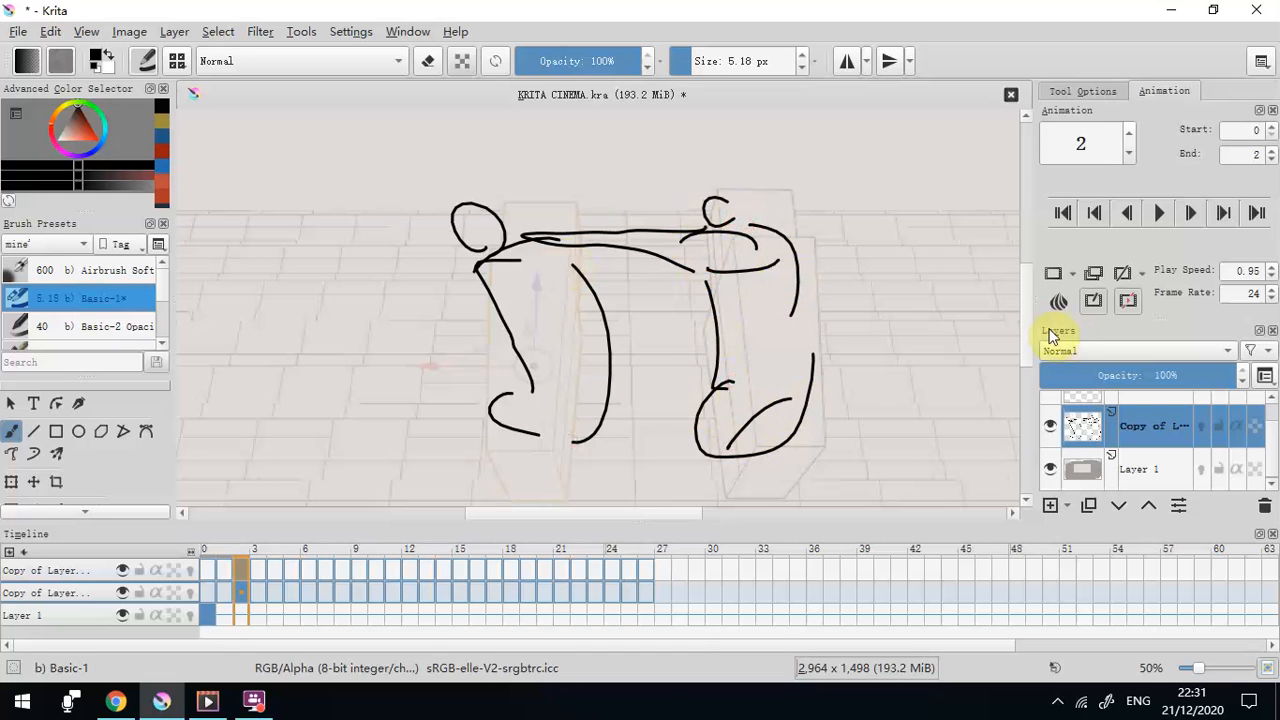
scroll(1031, 337, down, 3)
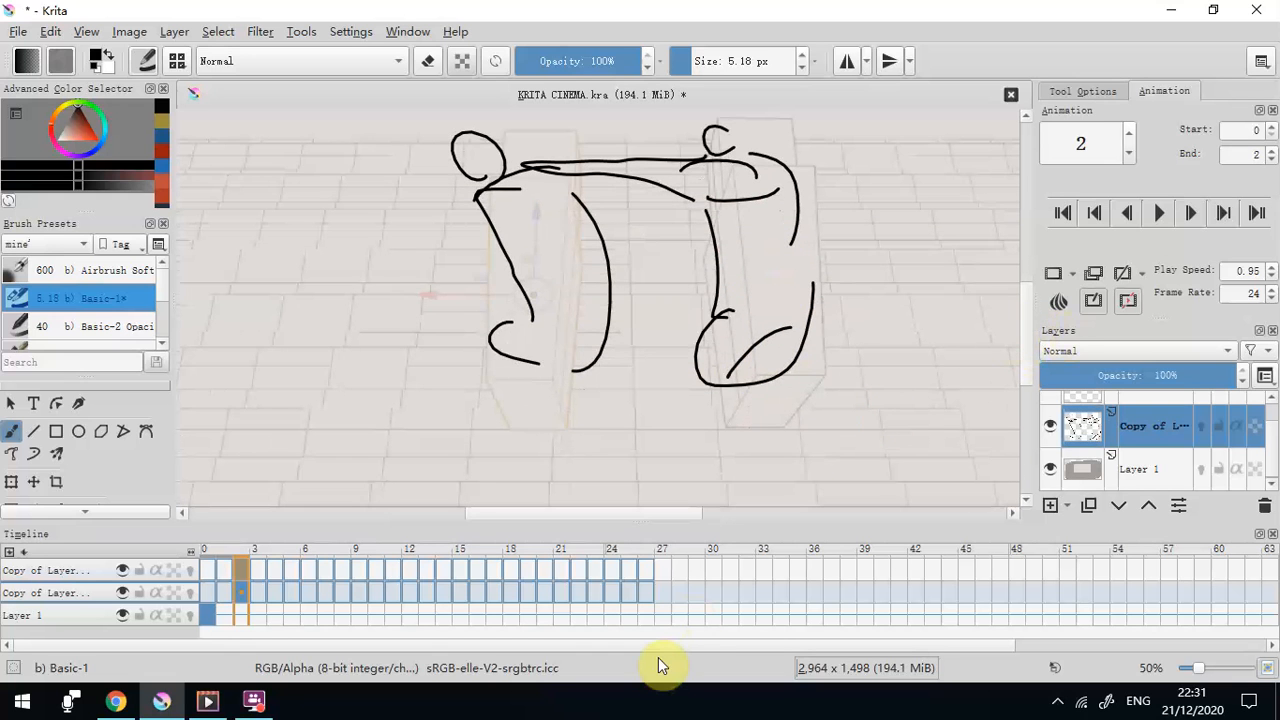
click(1256, 10)
Open the bandicam vids folder and examine its wireframe reference images from first to last to compare the block figures' viewpoints
double_click(362, 530)
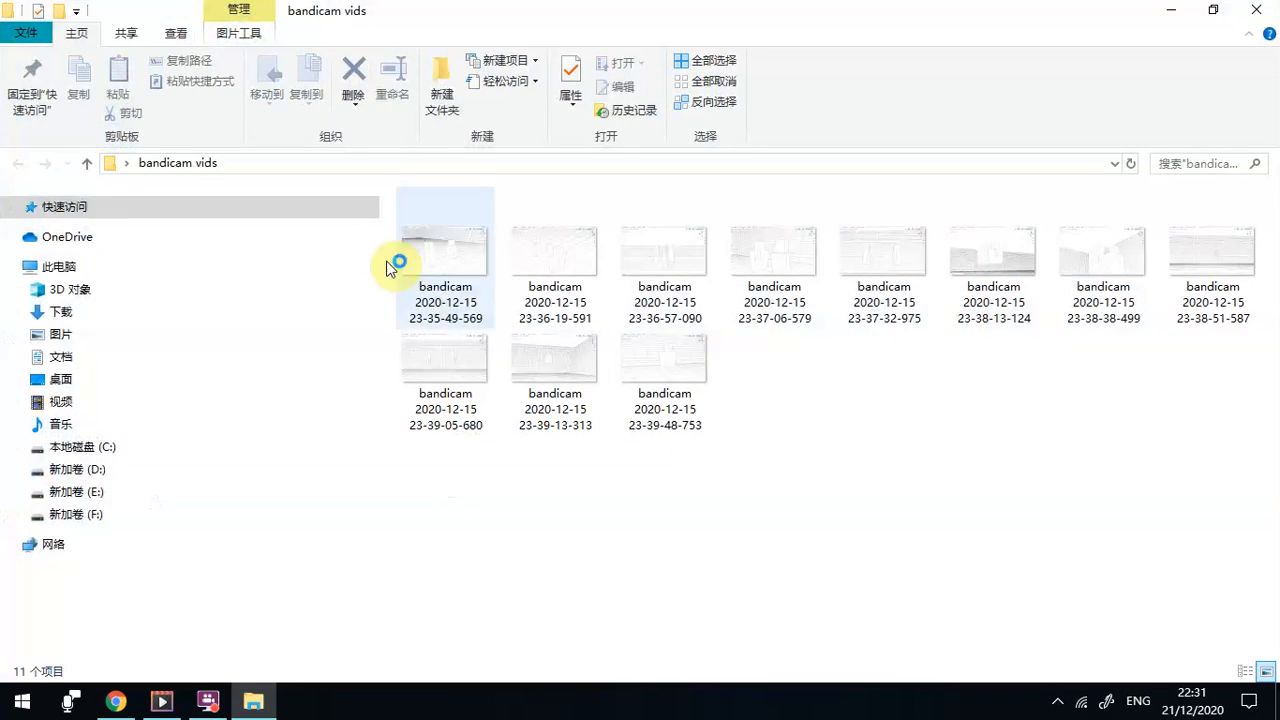
double_click(423, 262)
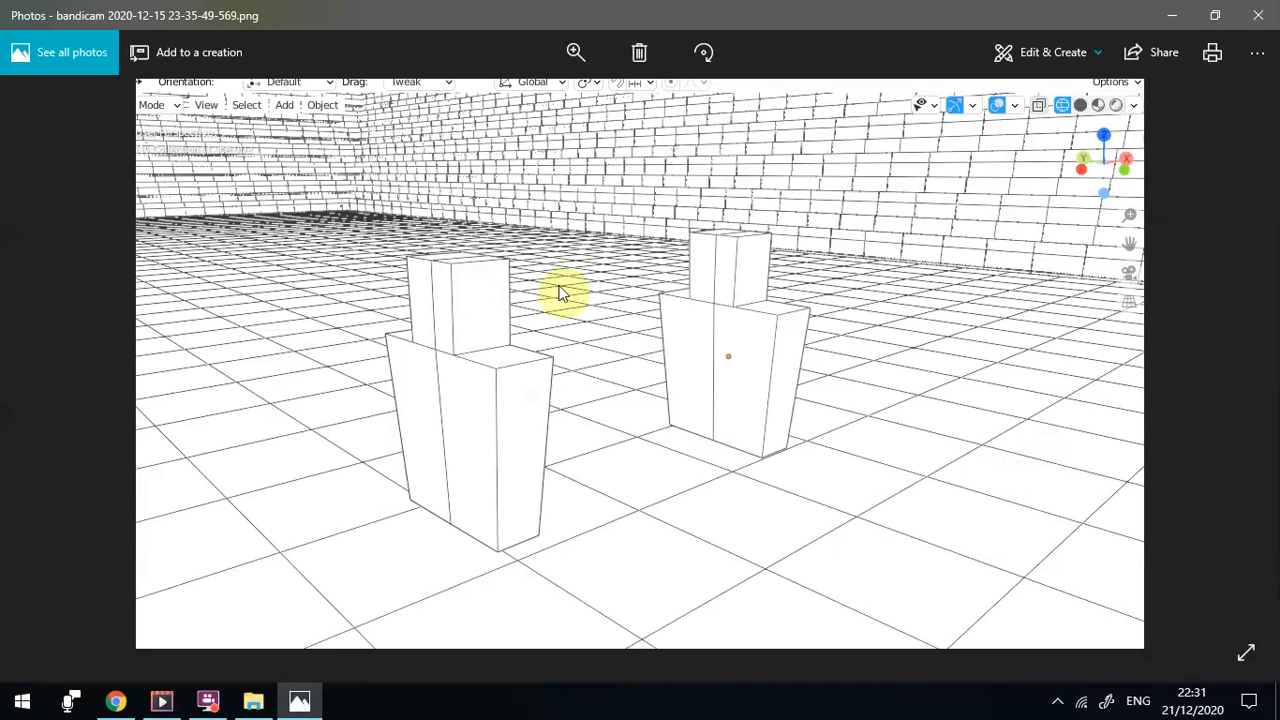
click(1231, 375)
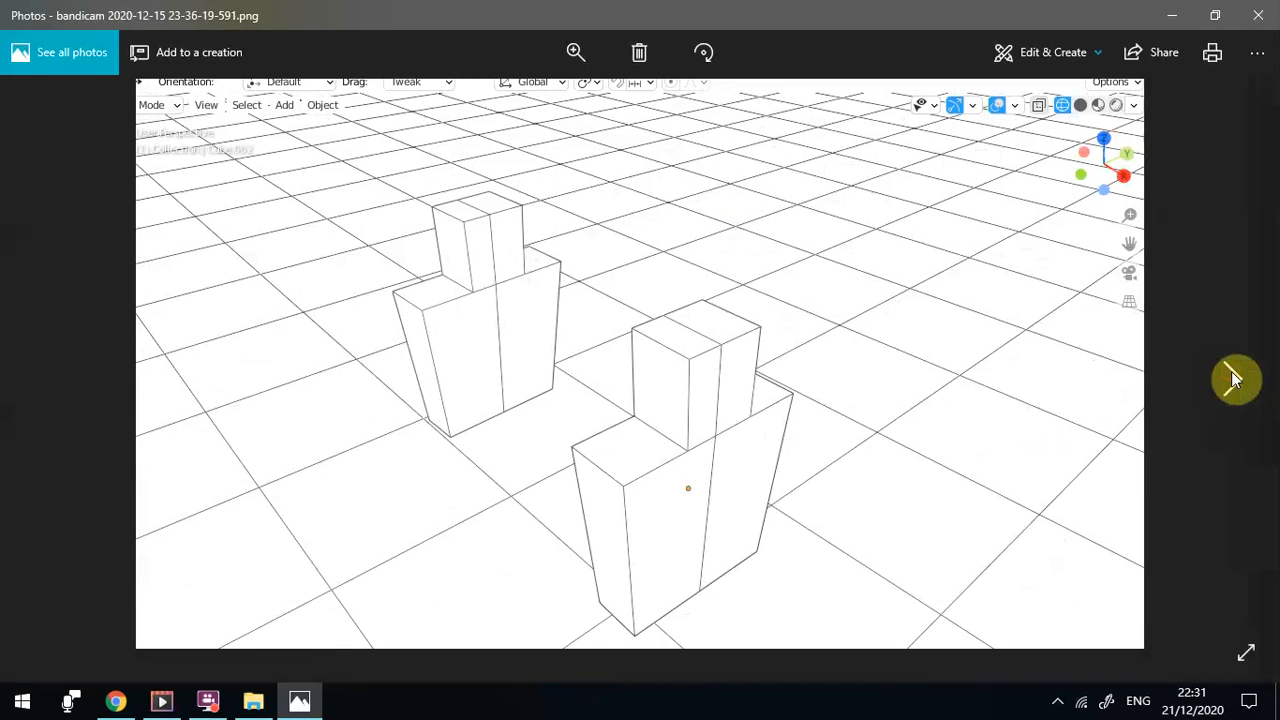
click(1232, 371)
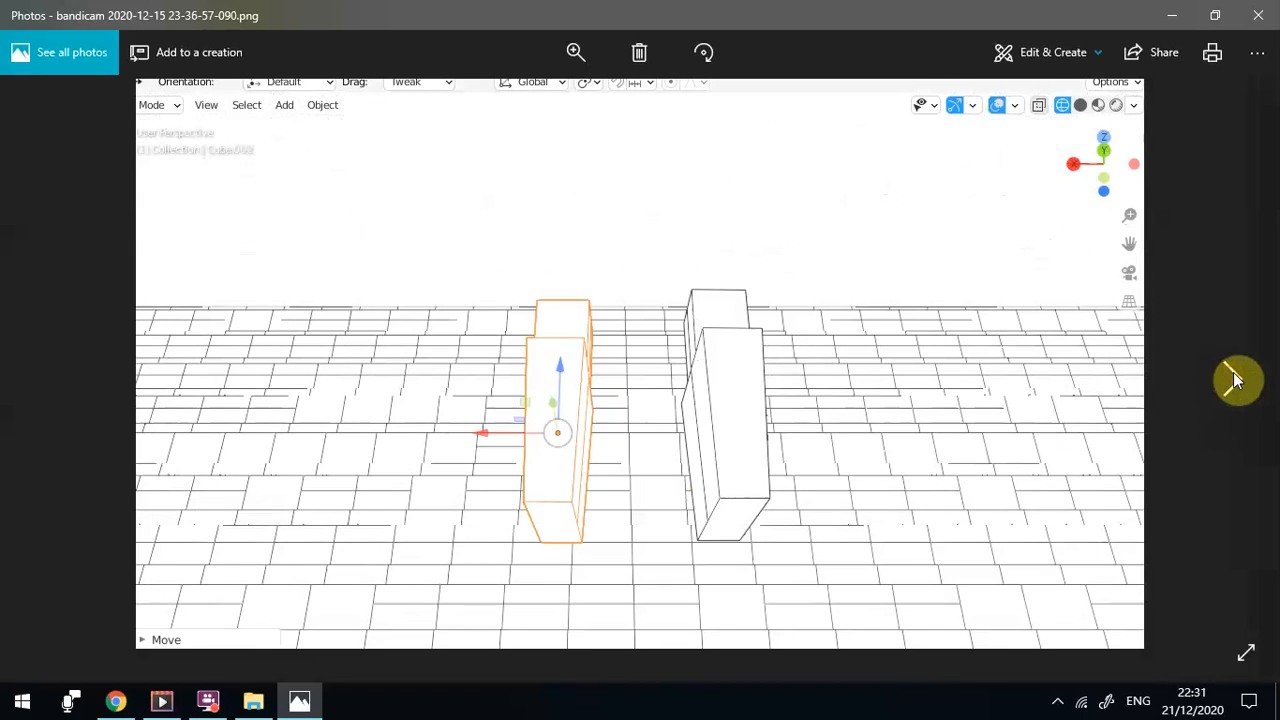
click(1233, 375)
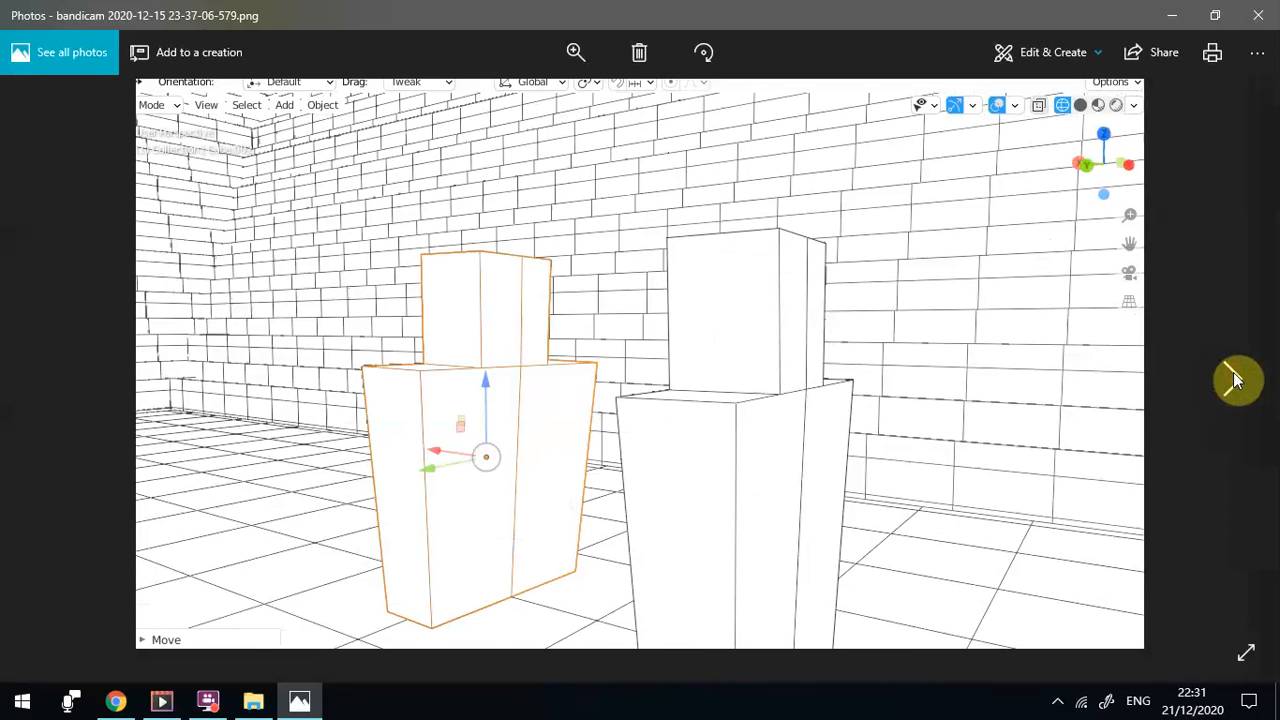
click(1233, 374)
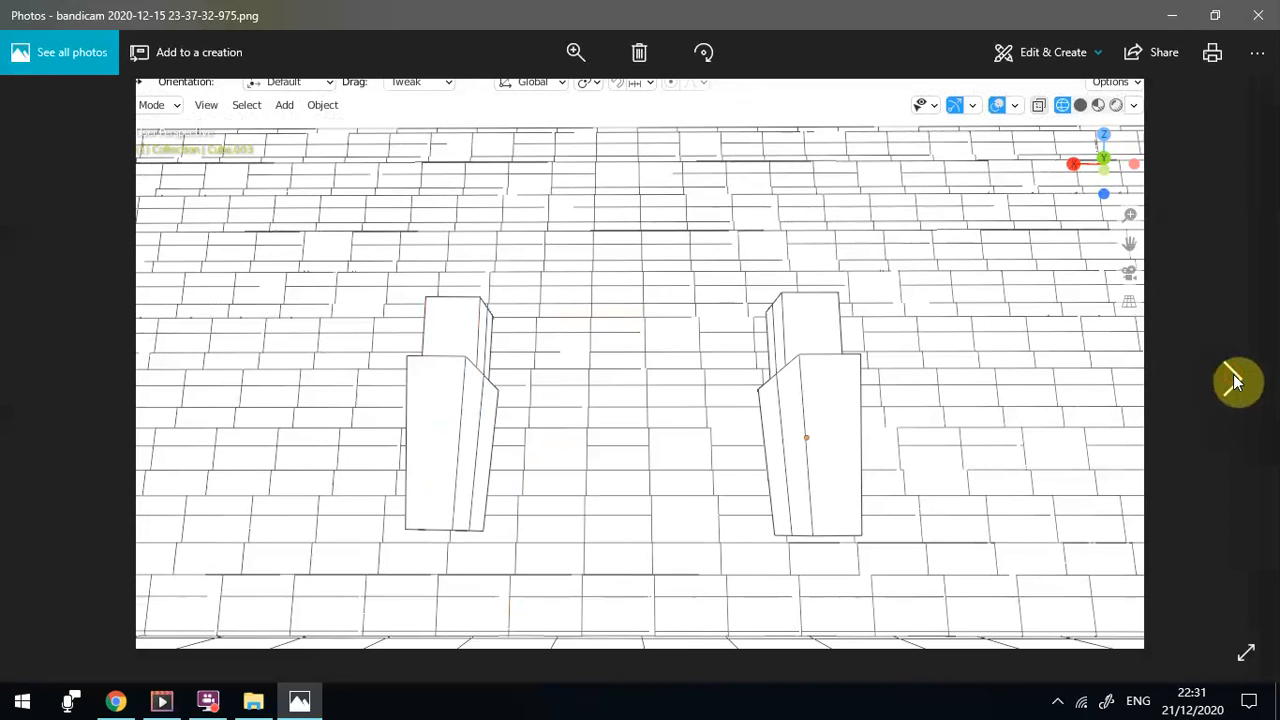
click(1233, 375)
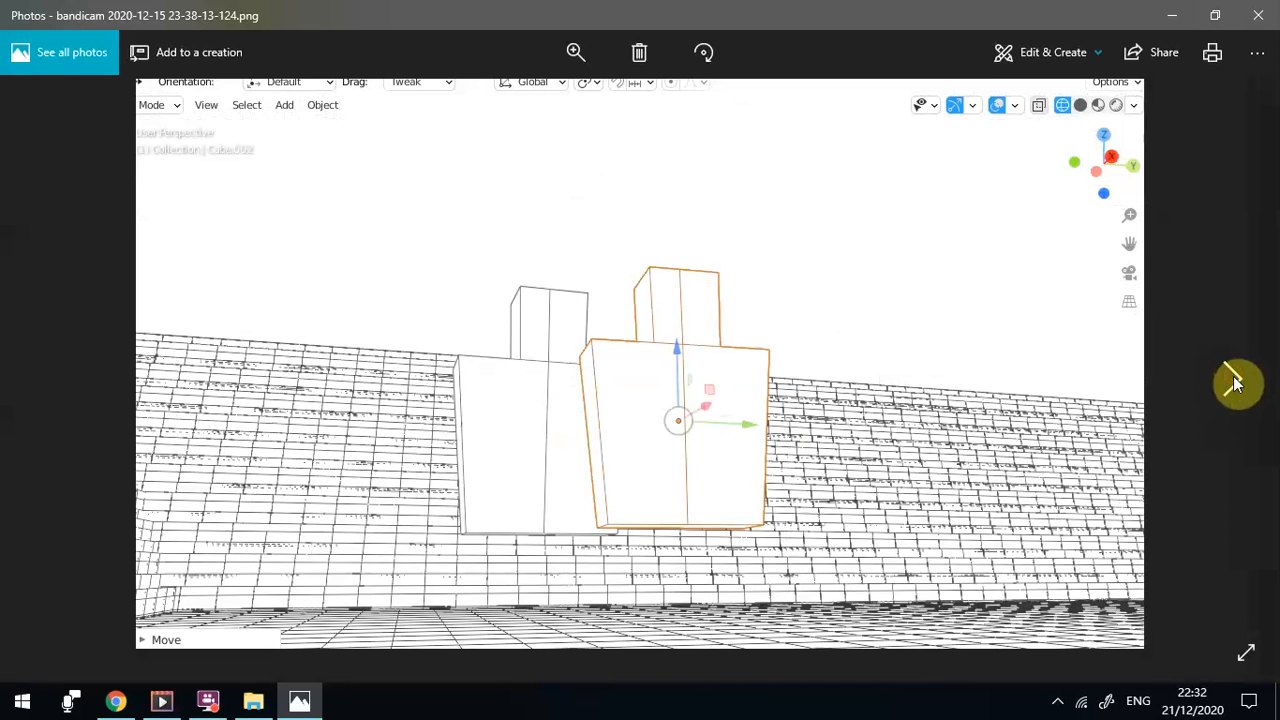
click(1233, 376)
click(1232, 377)
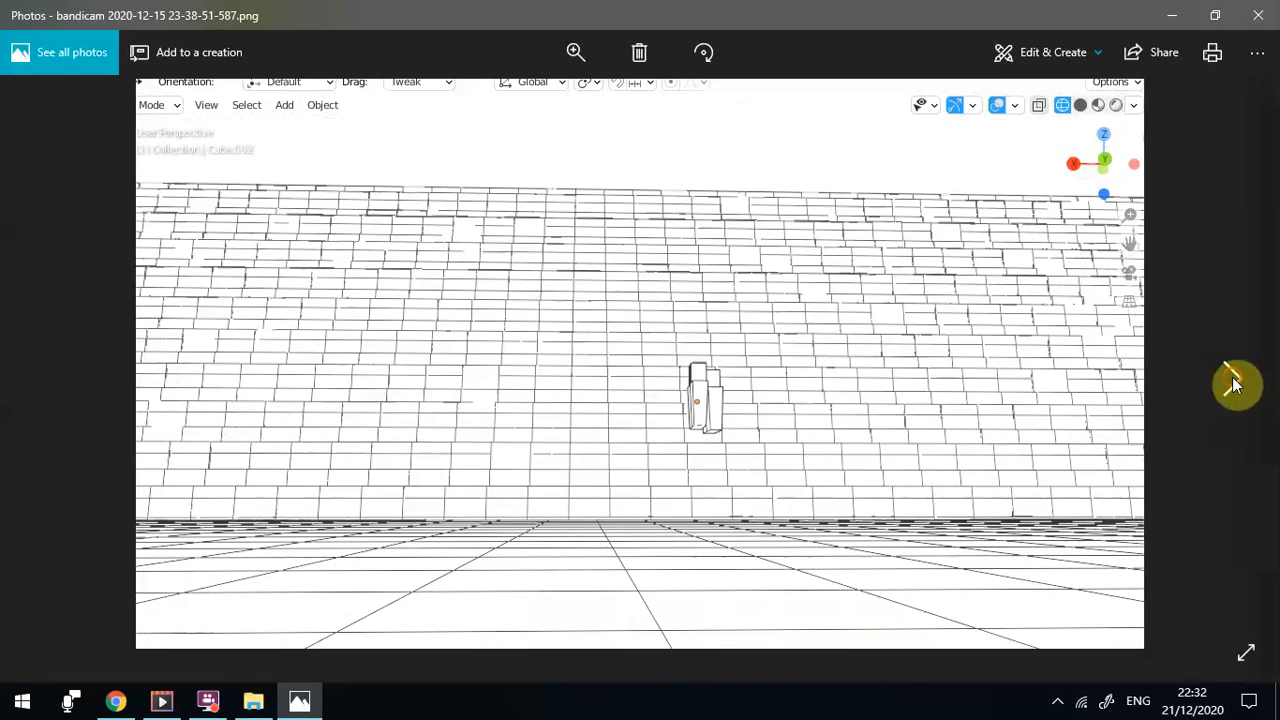
click(1232, 377)
click(1232, 377)
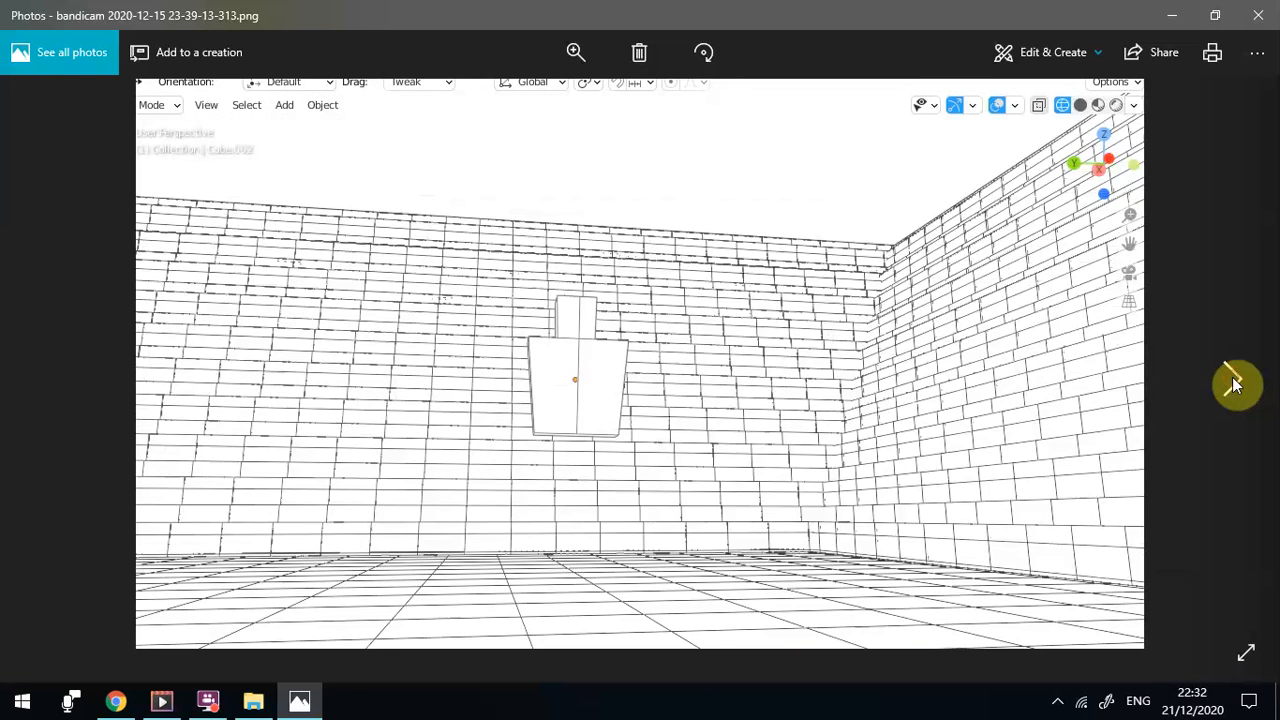
click(1232, 377)
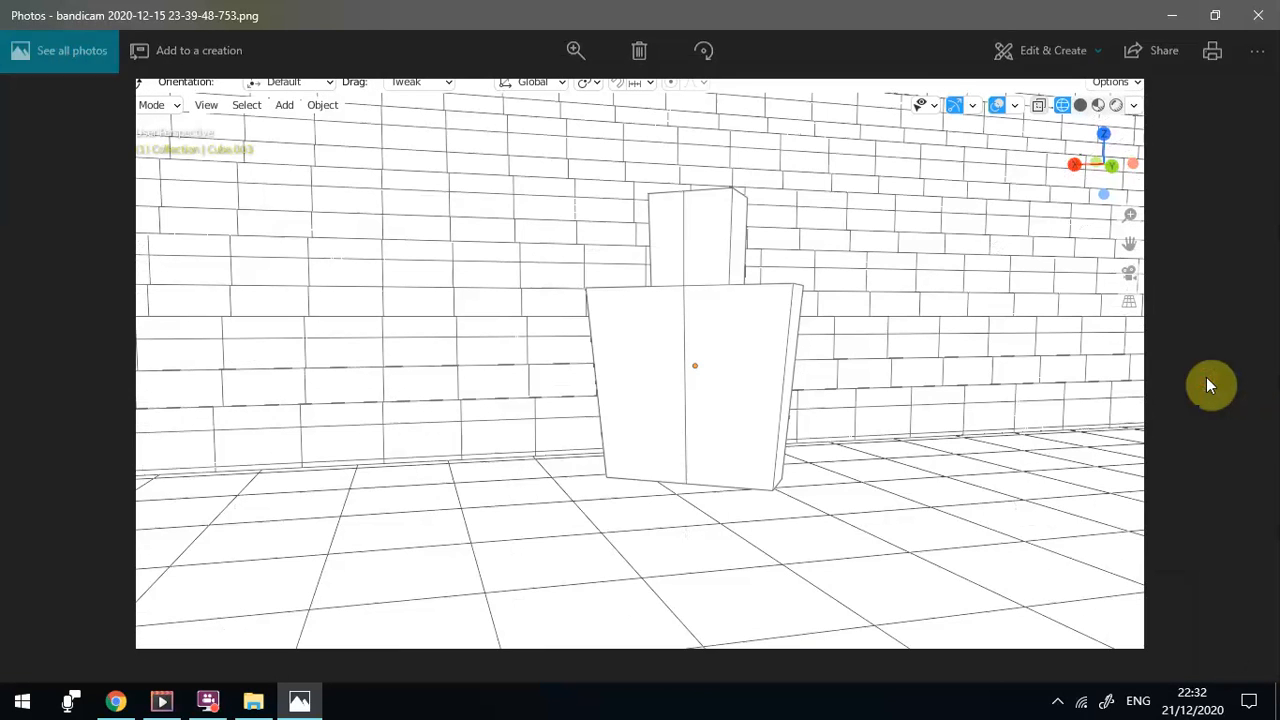
click(1257, 14)
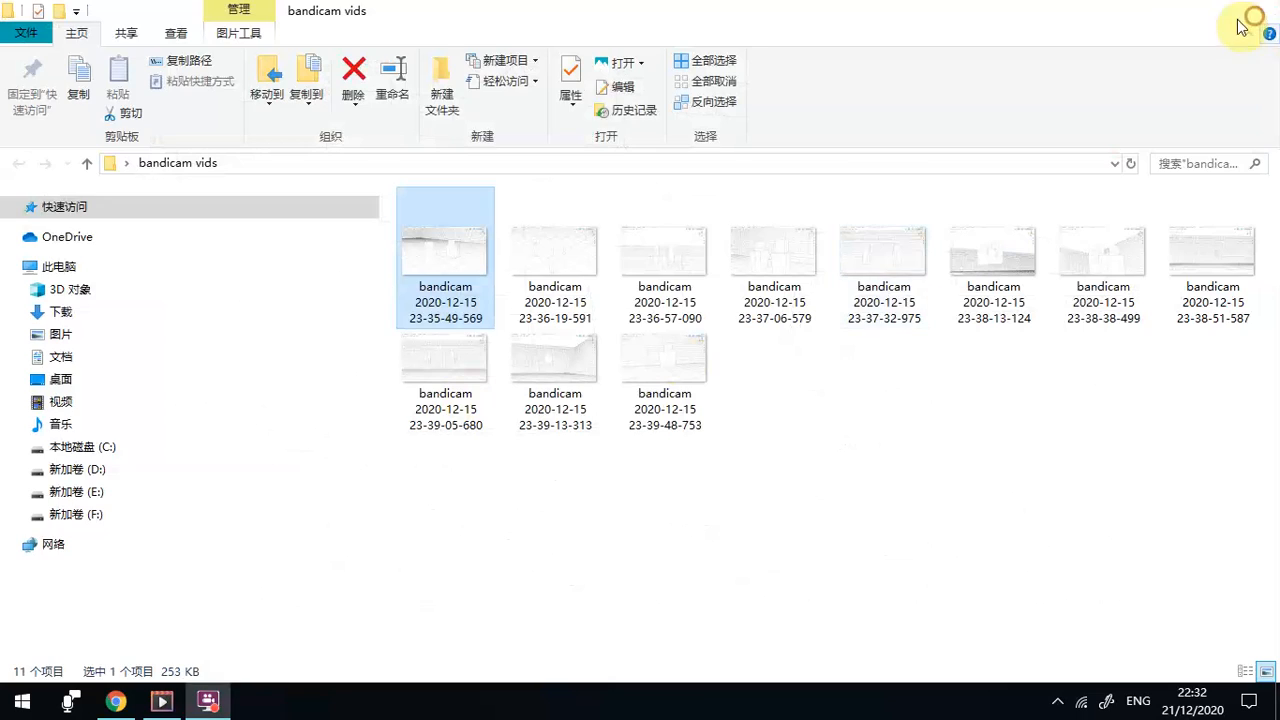
click(1270, 14)
Switch to FireAlpaca and open the recent file wide screen cinema.mdp
drag(531, 107, 837, 161)
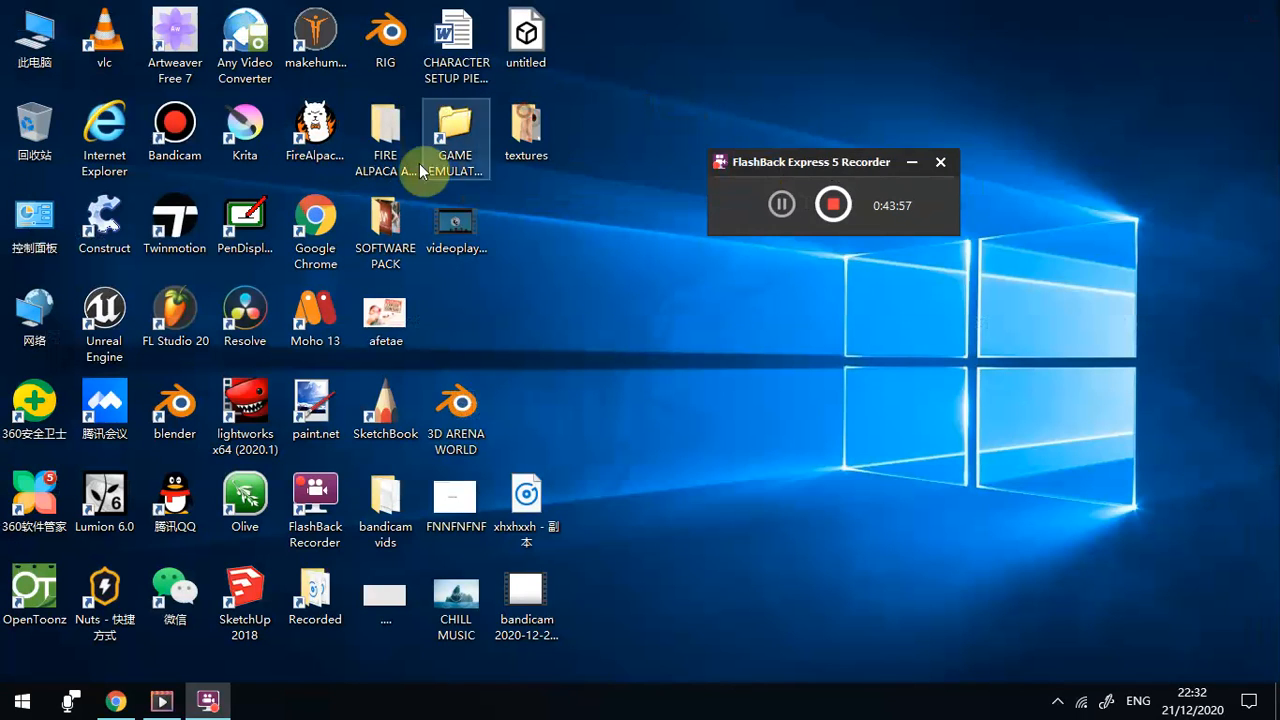
double_click(313, 160)
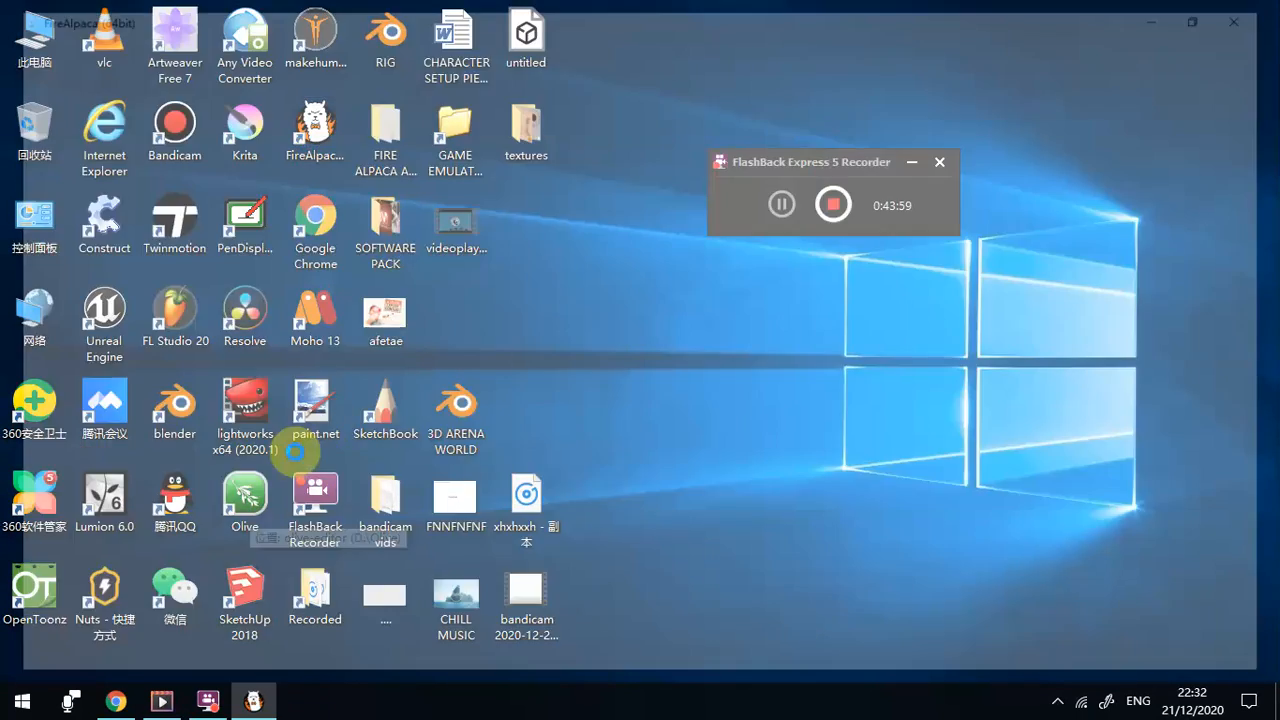
click(851, 80)
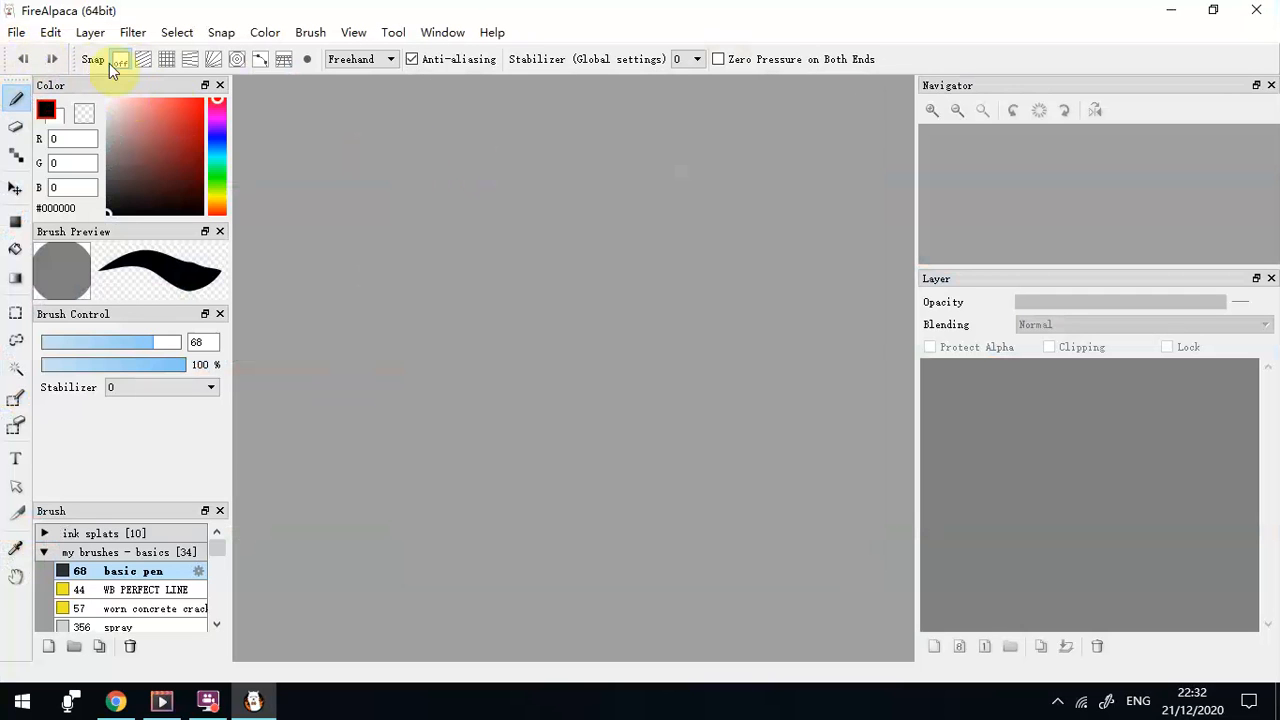
click(16, 32)
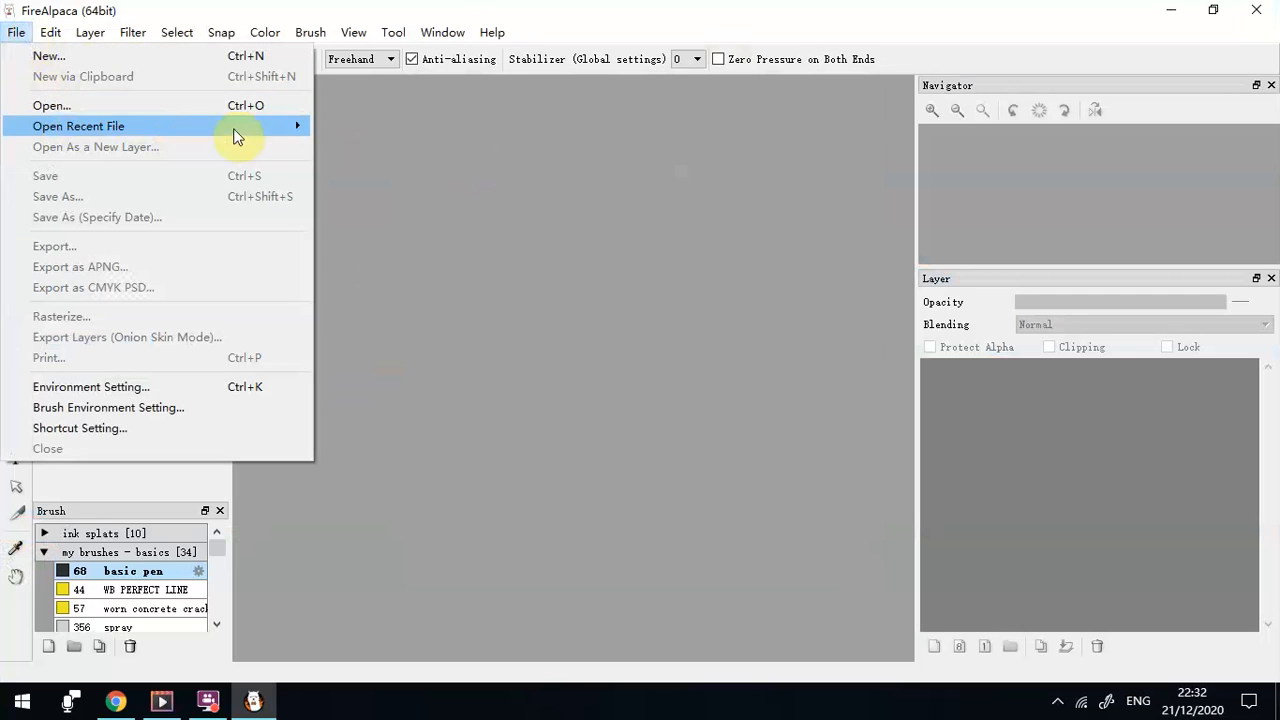
mouse_move(197, 137)
click(365, 150)
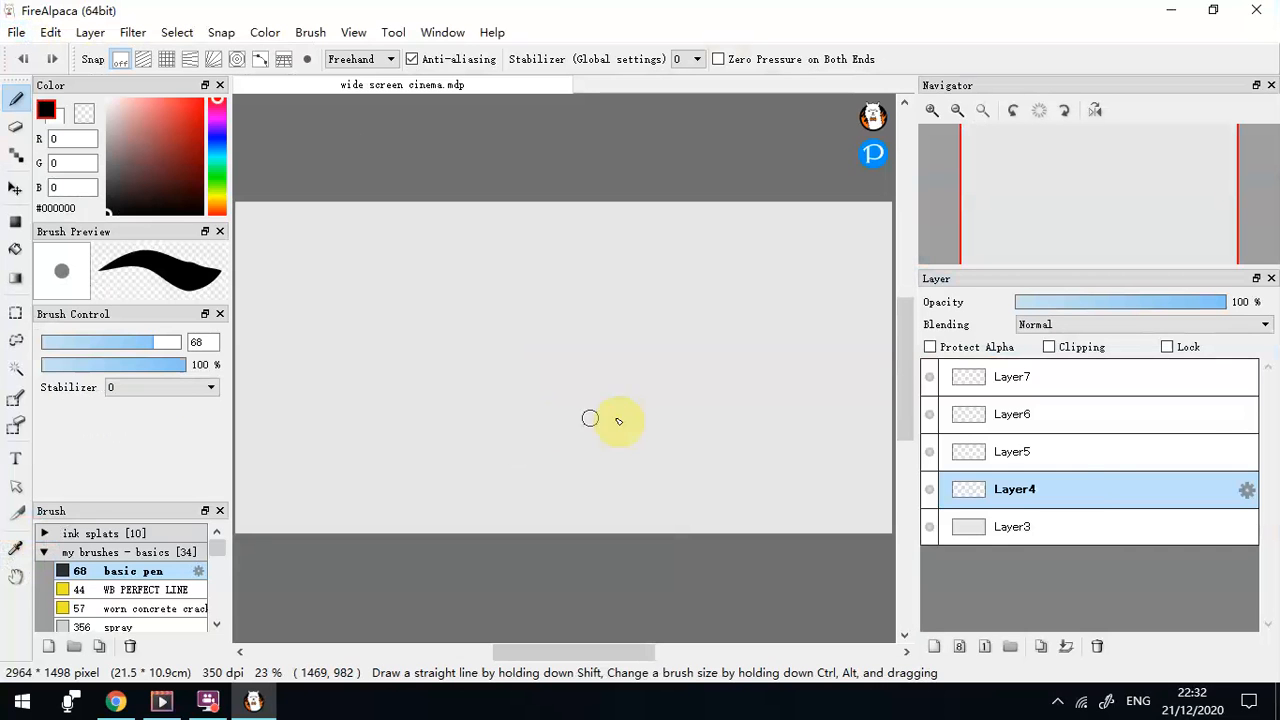
Set the basic pen size to 5.7 and sketch an upright block figure and a second one with a leaning torso on Layer4
click(51, 345)
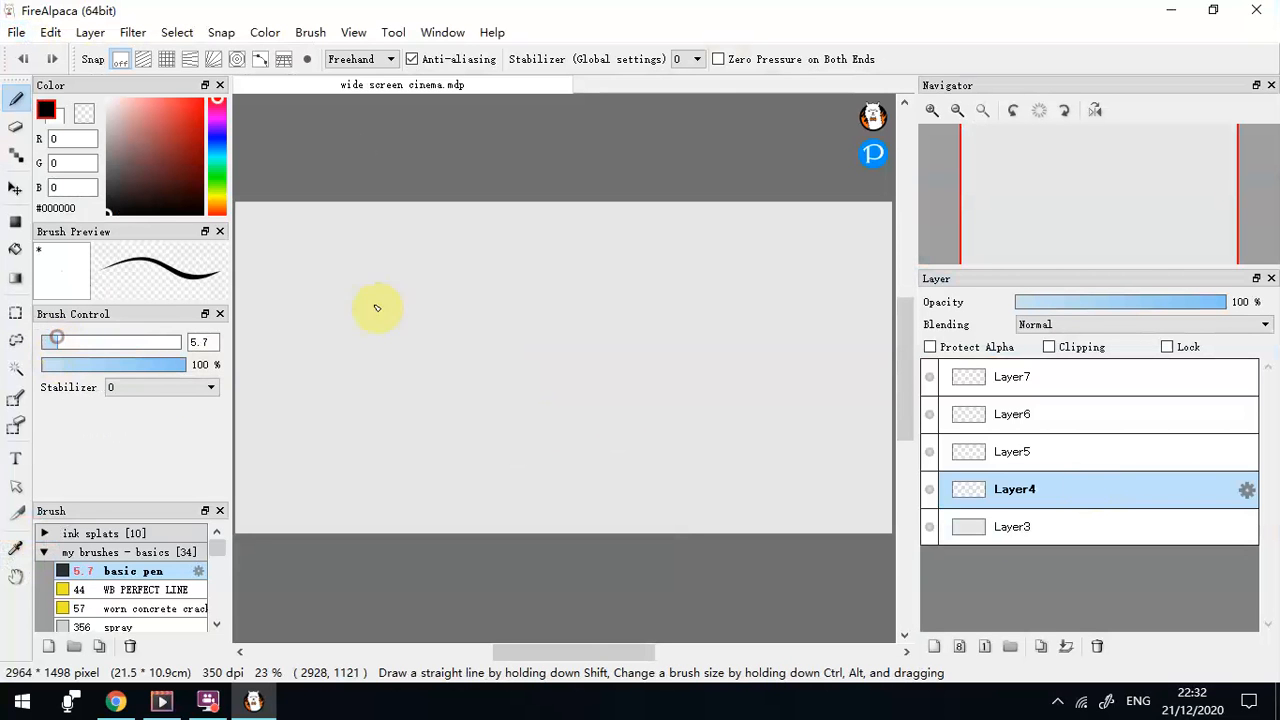
mouse_move(411, 297)
mouse_down()
mouse_move(410, 315)
mouse_move(418, 301)
mouse_move(394, 309)
mouse_move(443, 382)
mouse_move(390, 315)
mouse_move(423, 357)
mouse_move(443, 351)
mouse_move(390, 374)
mouse_move(446, 443)
mouse_move(452, 392)
mouse_up()
mouse_move(575, 293)
mouse_down()
mouse_move(611, 306)
mouse_move(606, 274)
mouse_move(626, 290)
mouse_up()
key(ctrl+z)
drag(583, 349, 629, 333)
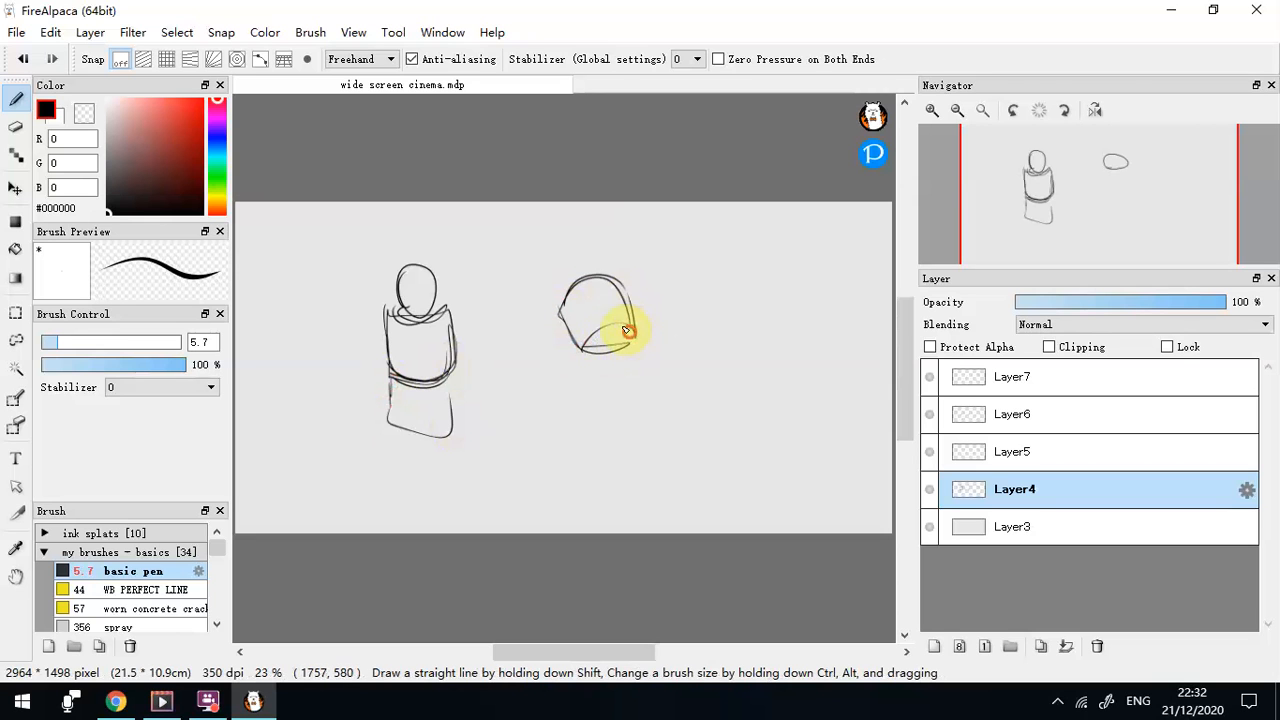
drag(573, 283, 570, 285)
mouse_move(604, 354)
mouse_down()
mouse_move(623, 363)
mouse_move(586, 349)
mouse_move(571, 389)
mouse_move(633, 358)
mouse_up()
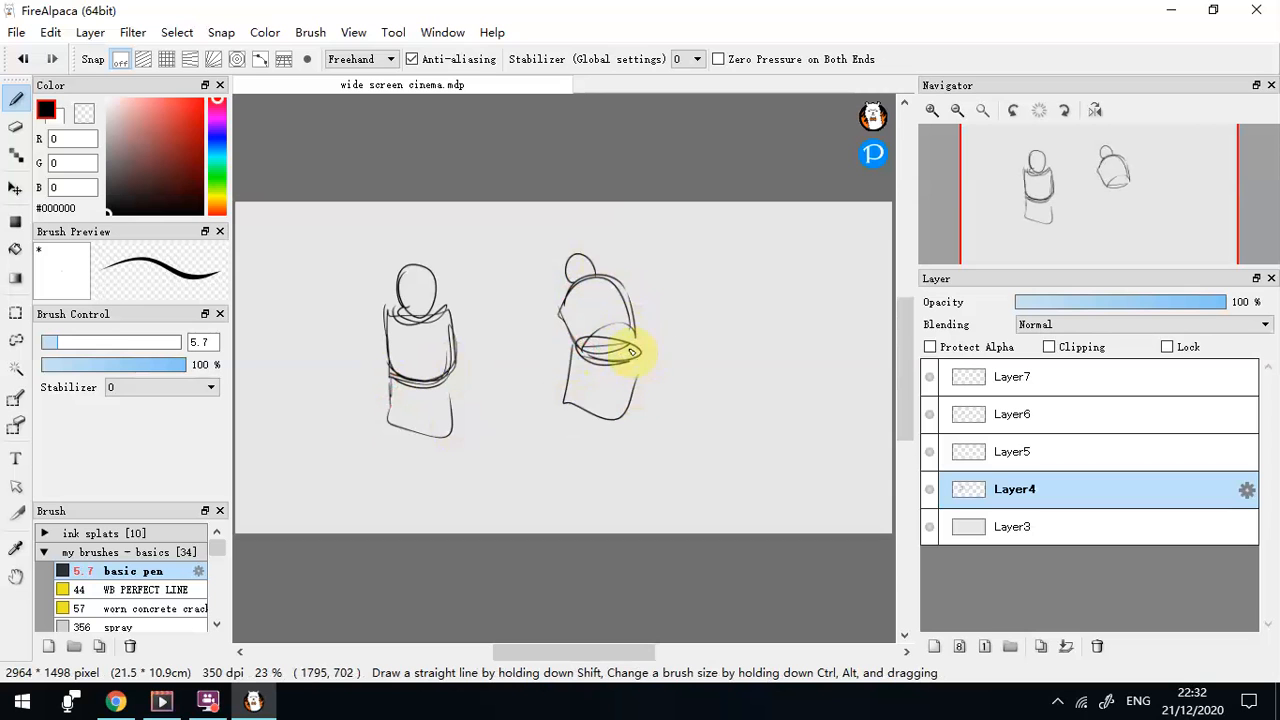
Sketch a third block figure beside the other two, with a strongly tilted torso, separate hips and a small round head
mouse_move(771, 338)
mouse_down()
mouse_move(737, 297)
mouse_move(789, 320)
mouse_move(730, 348)
mouse_up()
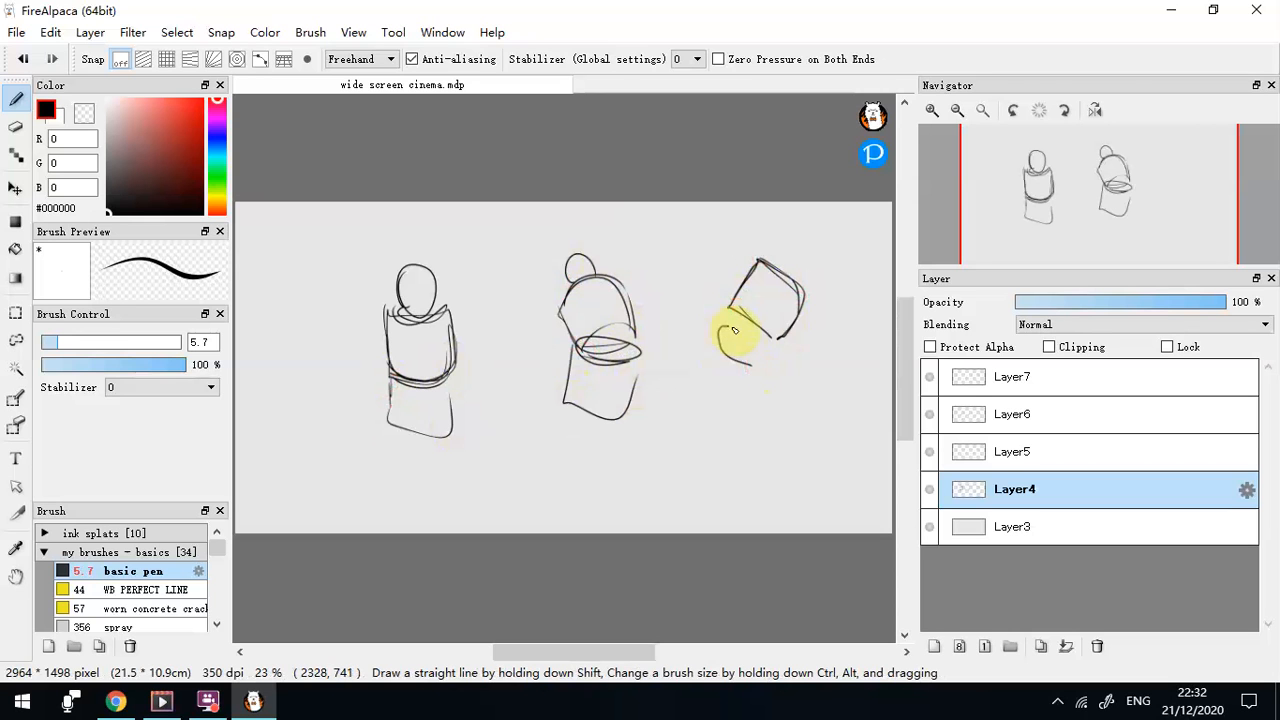
mouse_move(709, 357)
mouse_down()
mouse_move(763, 397)
mouse_move(766, 334)
mouse_move(725, 360)
mouse_move(726, 371)
mouse_move(777, 294)
mouse_move(741, 300)
mouse_move(752, 278)
mouse_move(740, 292)
mouse_move(788, 270)
mouse_move(741, 302)
mouse_move(800, 243)
mouse_move(779, 270)
mouse_up()
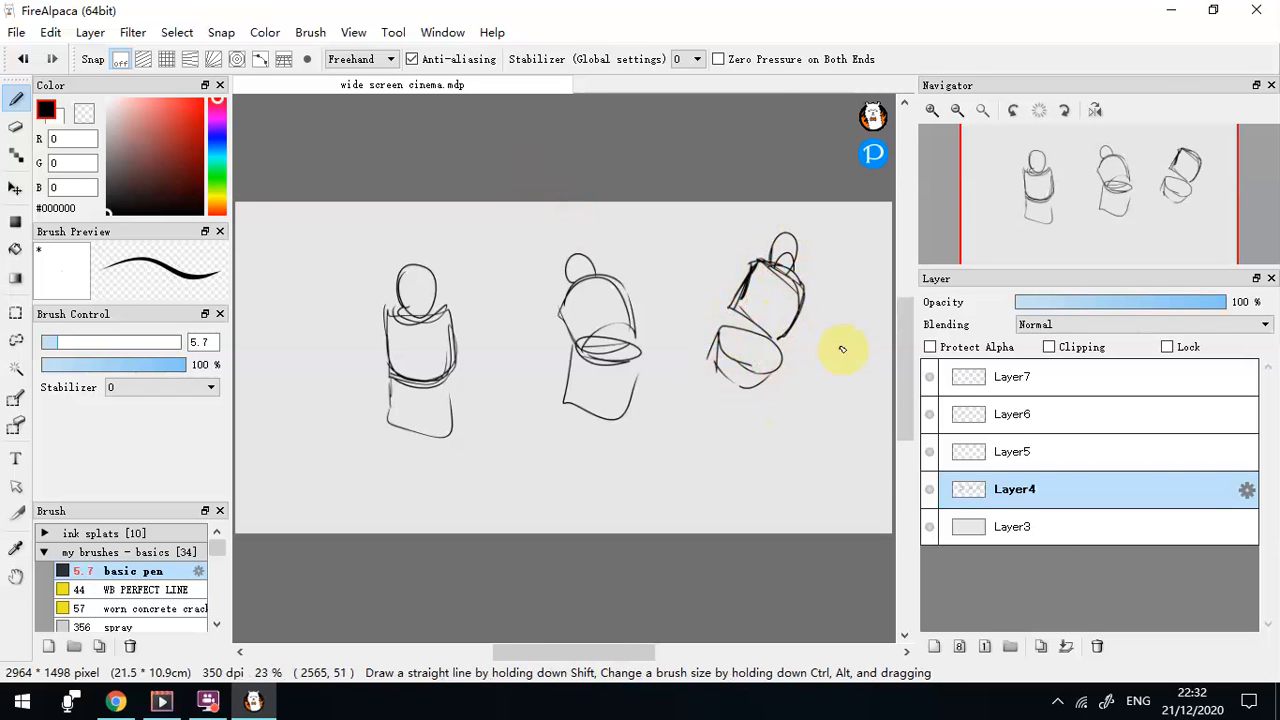
mouse_move(737, 311)
mouse_down()
mouse_move(787, 335)
mouse_move(754, 286)
mouse_move(748, 297)
mouse_move(780, 238)
mouse_up()
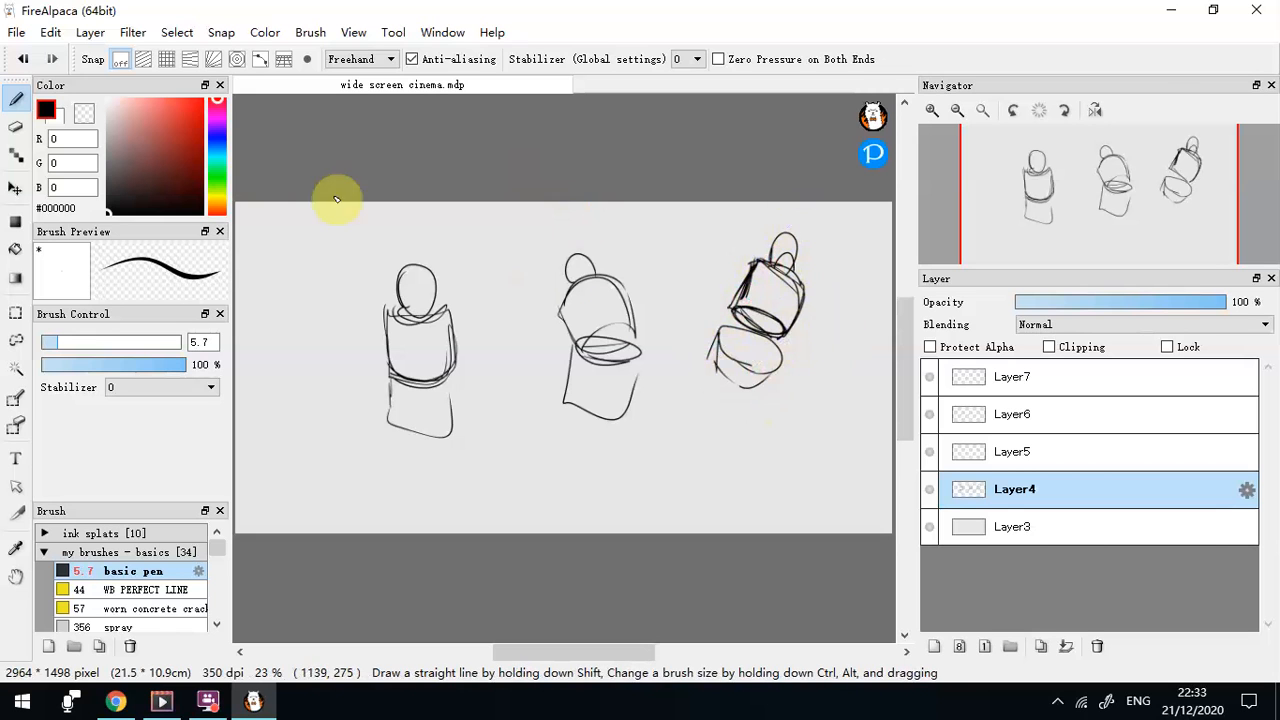
Shade the waist cross-sections of all three figures in red (211, 98, 98) with the pen at size 18
click(158, 118)
click(91, 342)
mouse_move(757, 334)
mouse_down()
mouse_move(749, 320)
mouse_move(763, 356)
mouse_move(737, 349)
mouse_move(768, 364)
mouse_move(757, 309)
mouse_up()
mouse_move(603, 343)
mouse_down()
mouse_move(623, 337)
mouse_move(593, 343)
mouse_move(621, 359)
mouse_move(636, 350)
mouse_move(621, 340)
mouse_up()
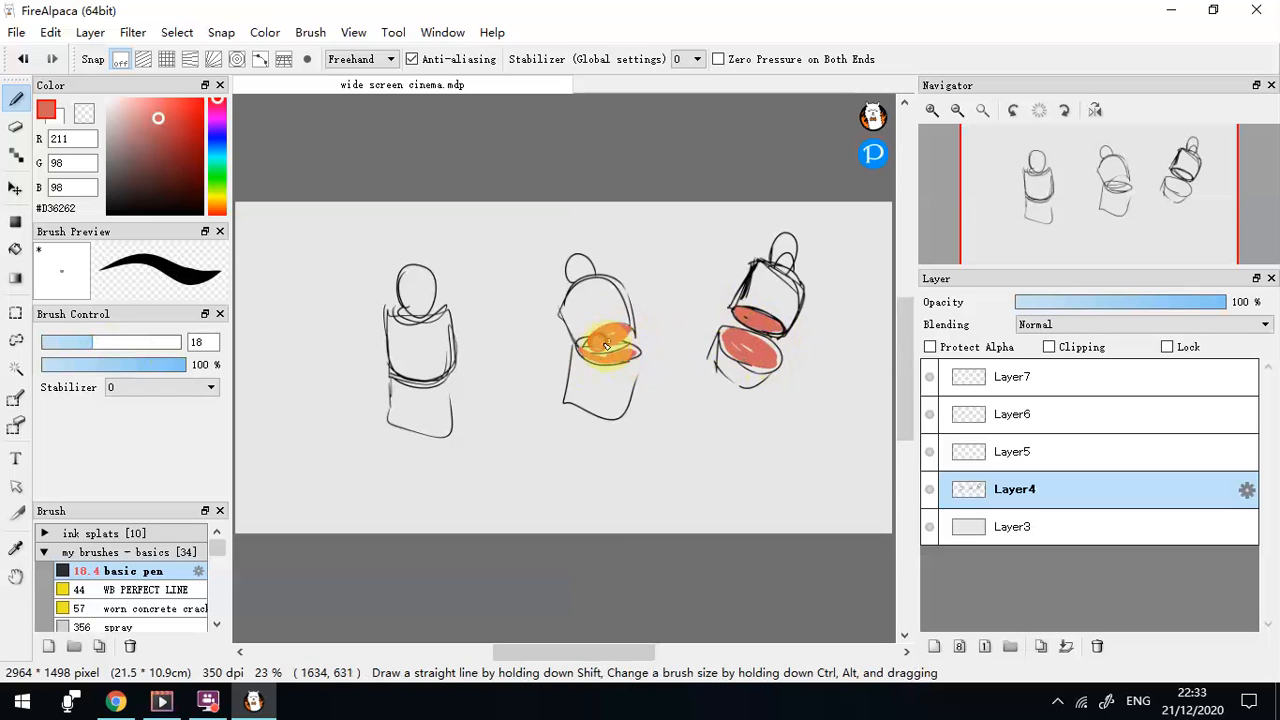
drag(389, 379, 454, 370)
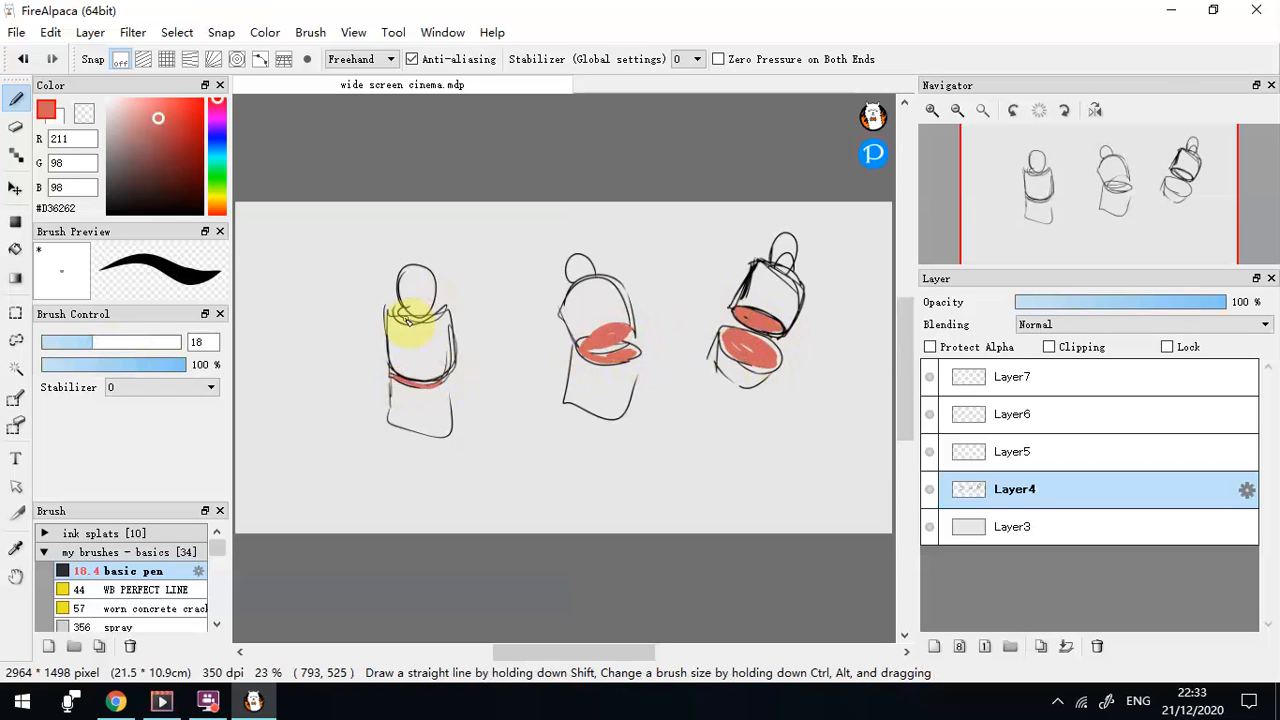
Draw red centre lines along the torsos, hips and heads of the middle and tilted figures
drag(589, 277, 614, 321)
drag(768, 314, 780, 278)
drag(733, 373, 736, 358)
mouse_move(780, 257)
mouse_down()
mouse_move(750, 242)
mouse_move(782, 238)
mouse_up()
drag(577, 264, 582, 286)
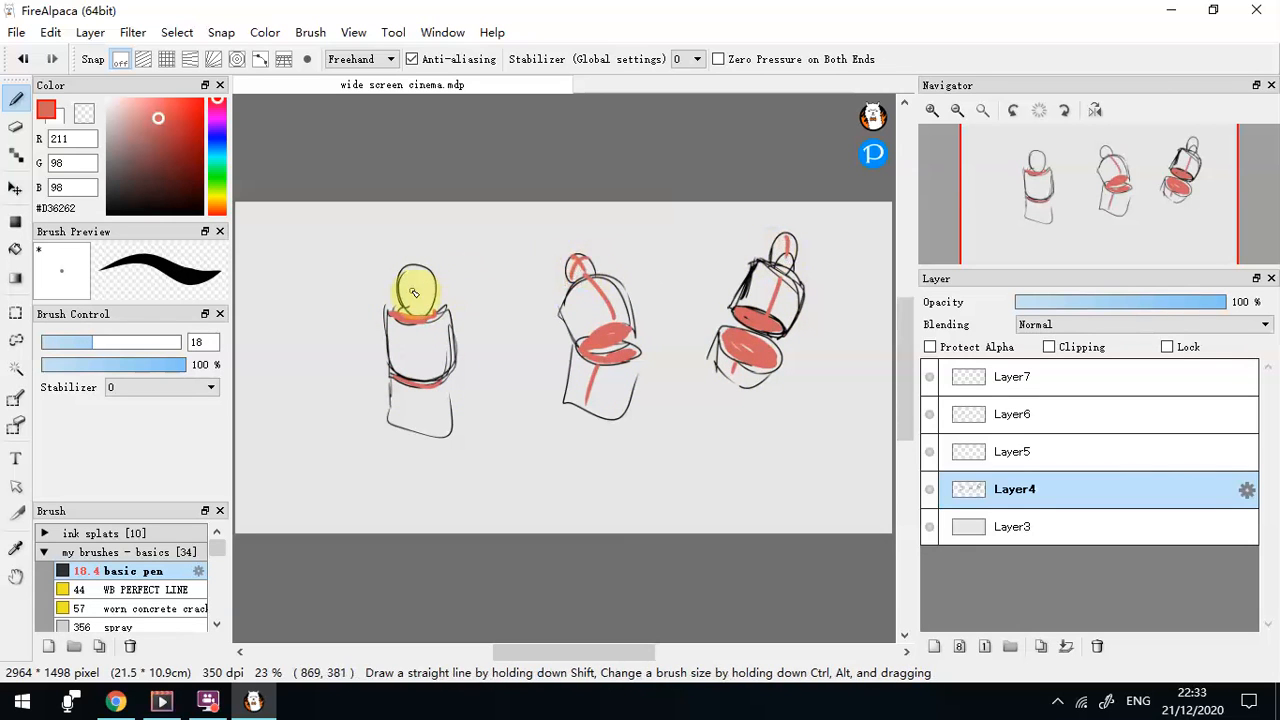
Draw red guidelines on the upright figure's face and add red arms to all three figures
mouse_move(403, 293)
mouse_down()
mouse_move(434, 295)
mouse_move(385, 405)
mouse_up()
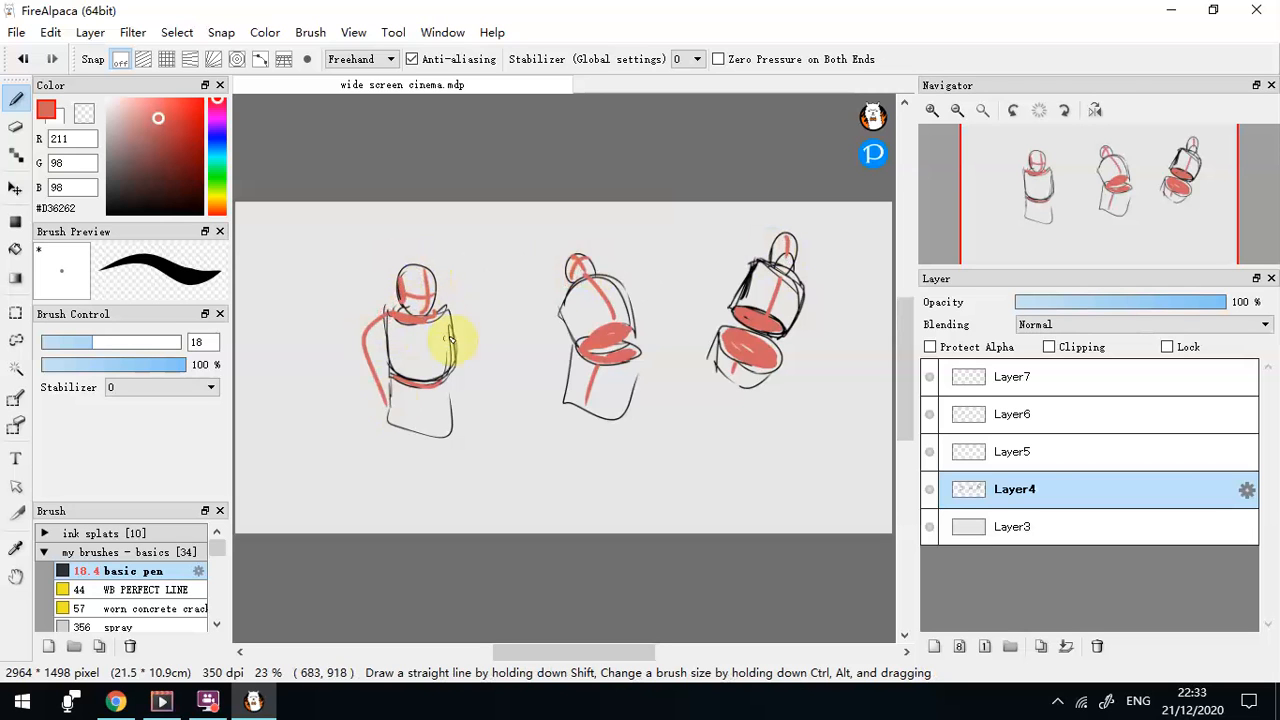
drag(440, 312, 456, 402)
mouse_move(645, 271)
mouse_down()
mouse_move(560, 294)
mouse_move(566, 238)
mouse_up()
mouse_move(768, 258)
mouse_down()
mouse_move(720, 300)
mouse_move(722, 328)
mouse_up()
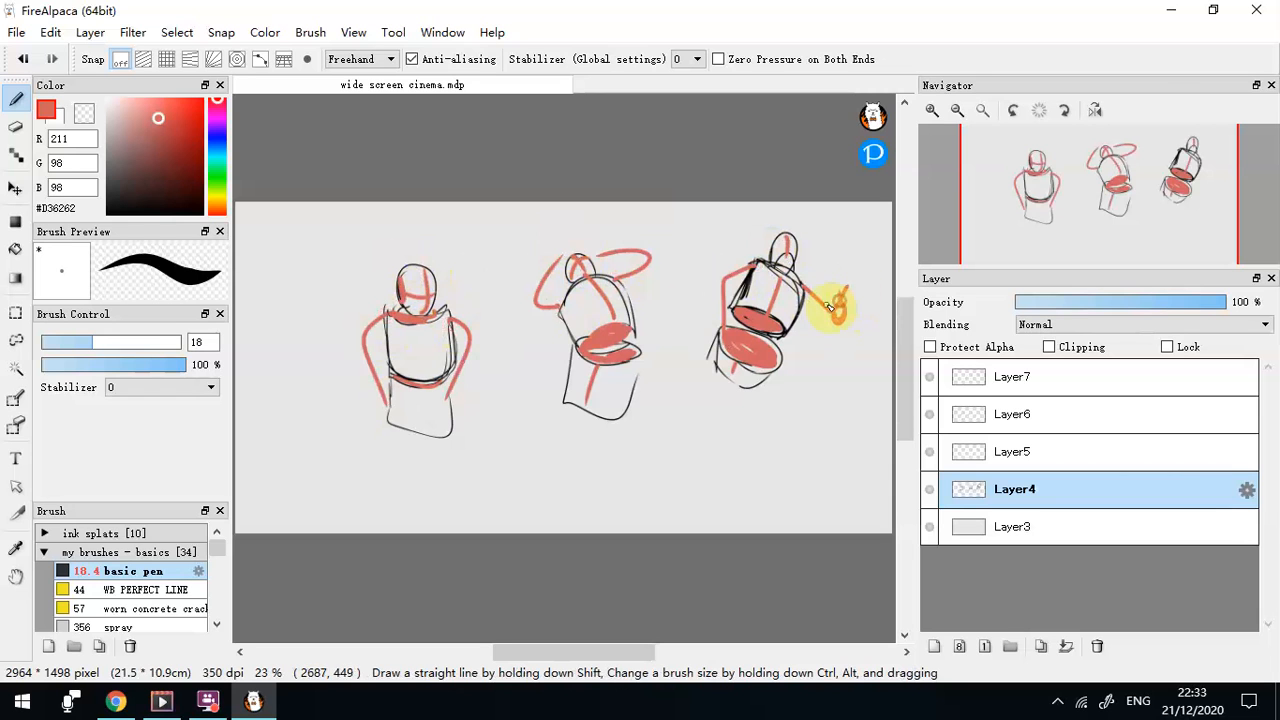
Finish the red hand of the tilted figure and draw its two long crossing red legs
drag(836, 318, 840, 320)
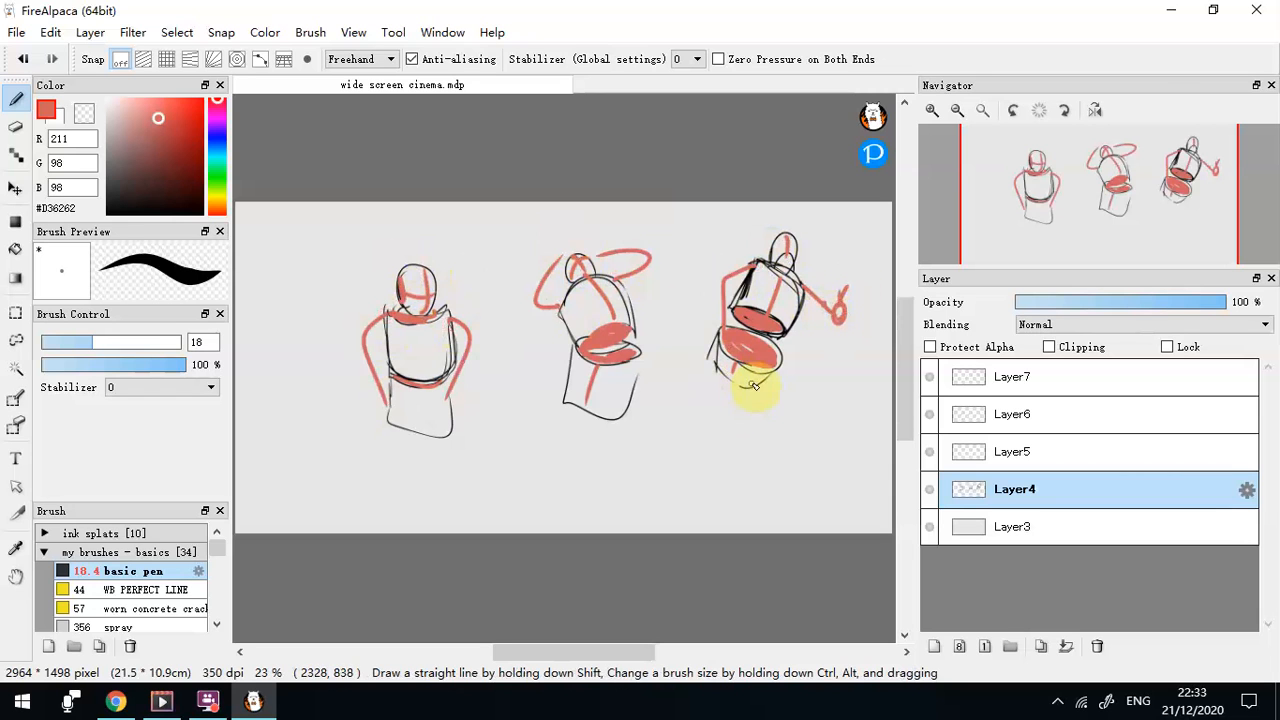
drag(766, 366, 690, 515)
drag(712, 338, 705, 494)
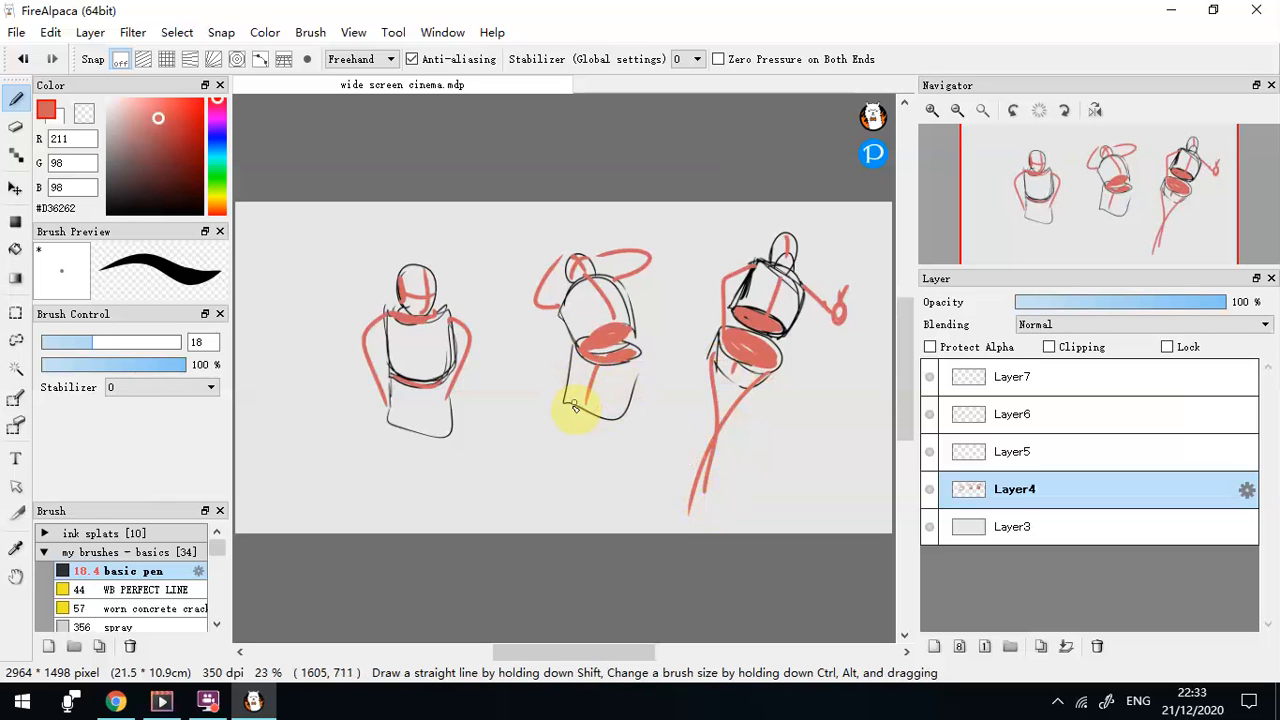
Draw red legs on the middle and upright figures and a red centre line down the upright figure's torso and hips
drag(575, 356, 553, 500)
drag(628, 372, 632, 530)
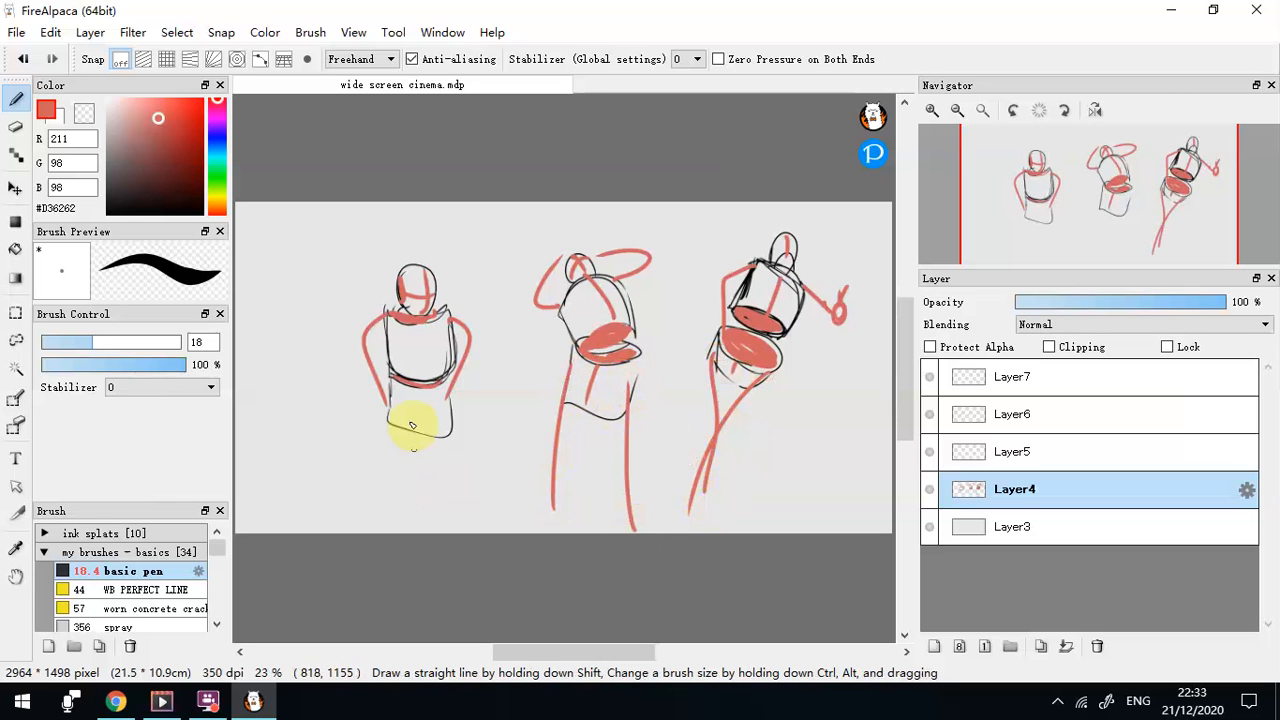
drag(388, 382, 381, 530)
drag(447, 400, 458, 532)
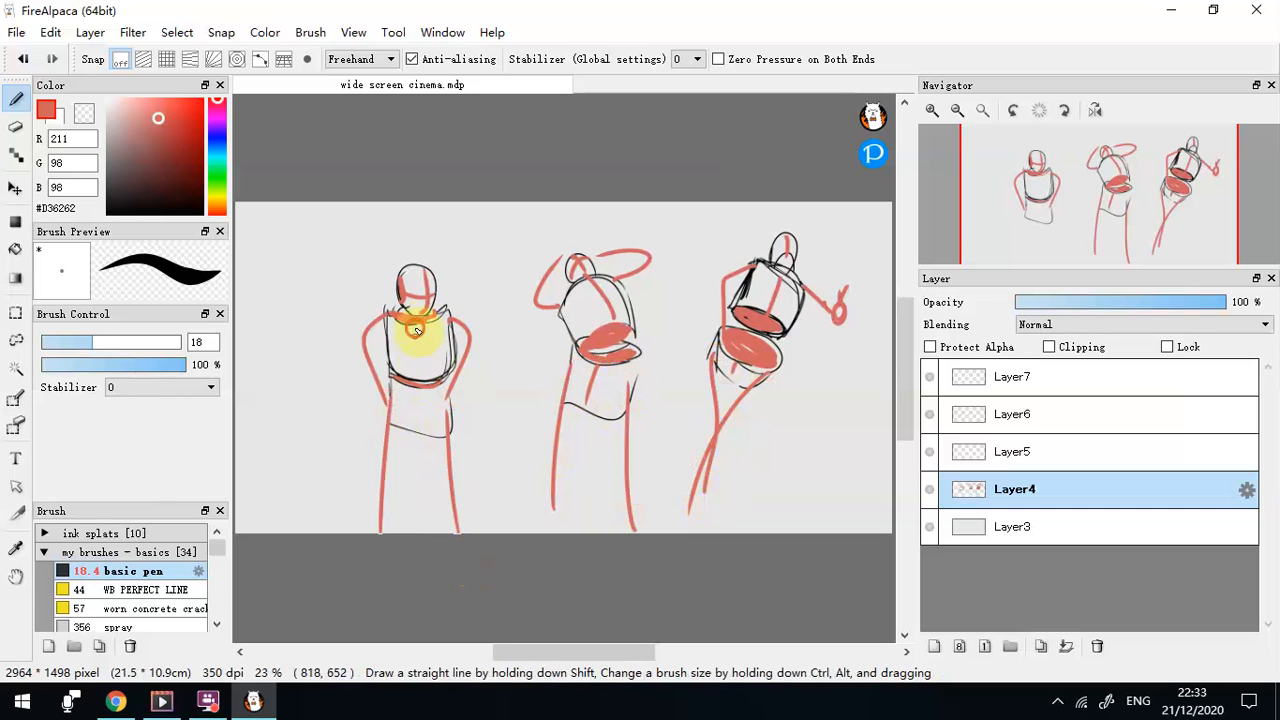
drag(416, 316, 416, 393)
drag(416, 396, 415, 397)
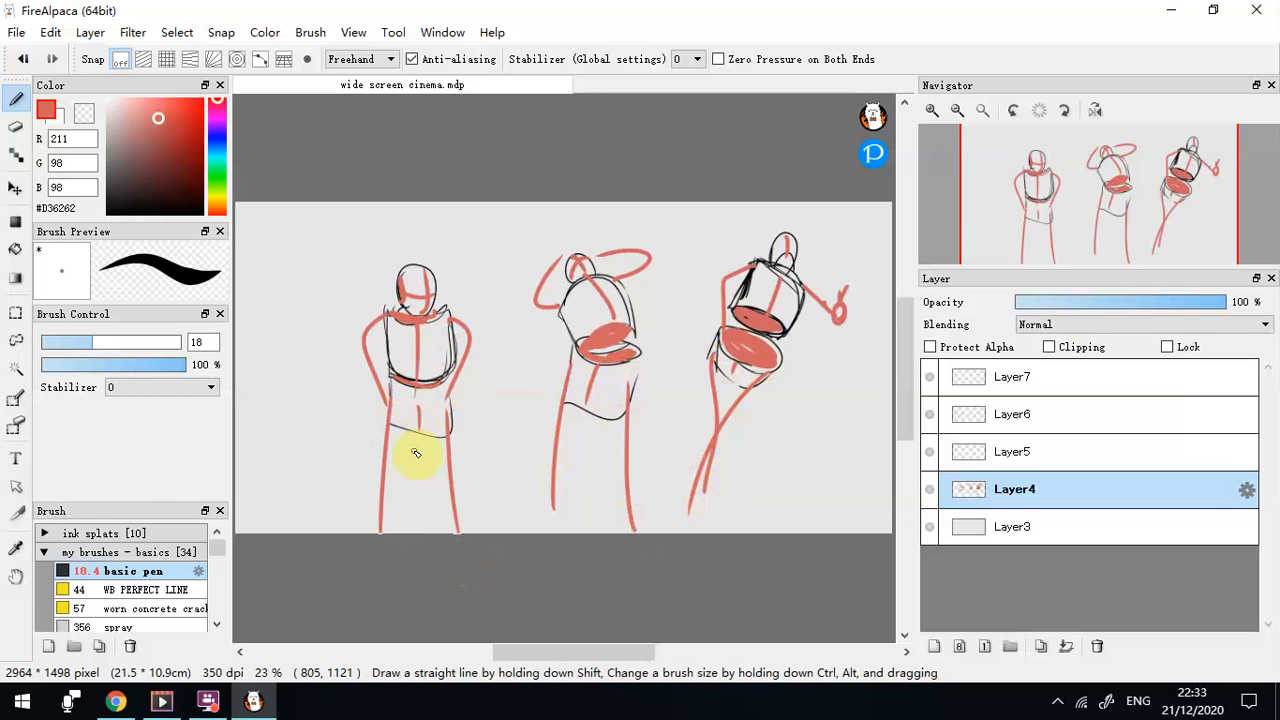
Fade Layer4 to 12% opacity, and ready Layer5 with a black pen at size 4.4
click(1040, 304)
drag(133, 153, 107, 214)
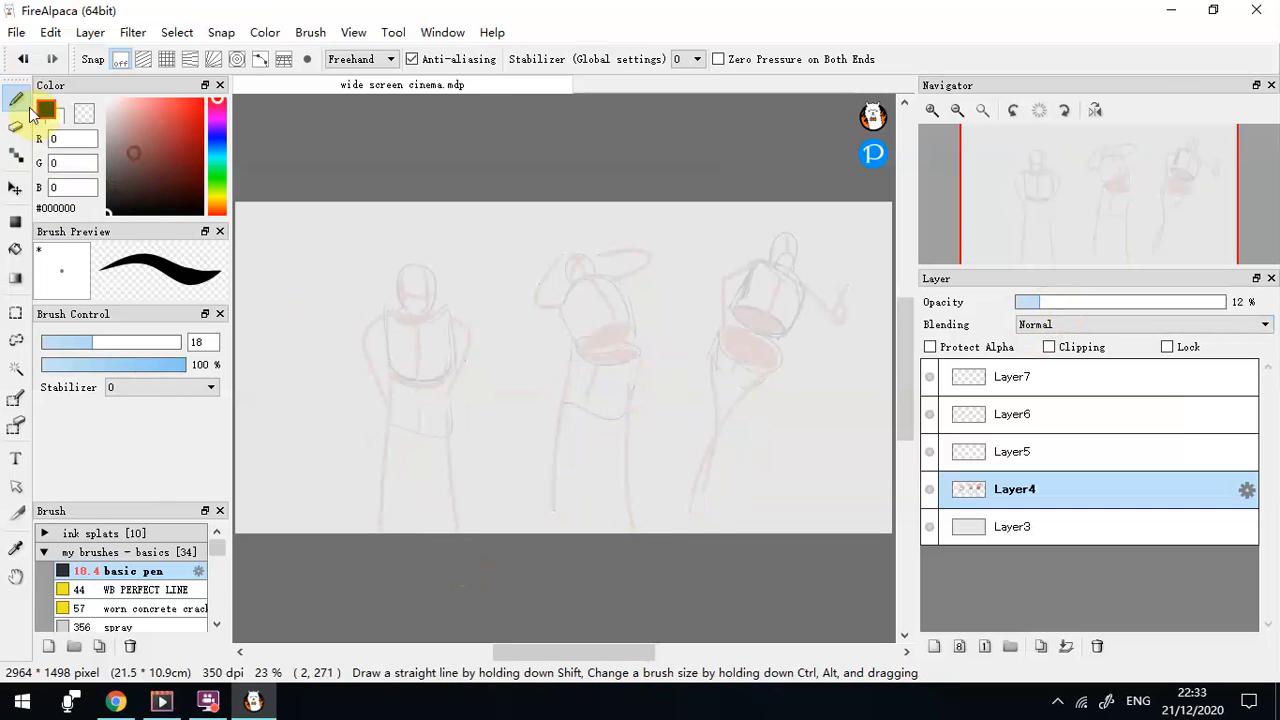
click(62, 342)
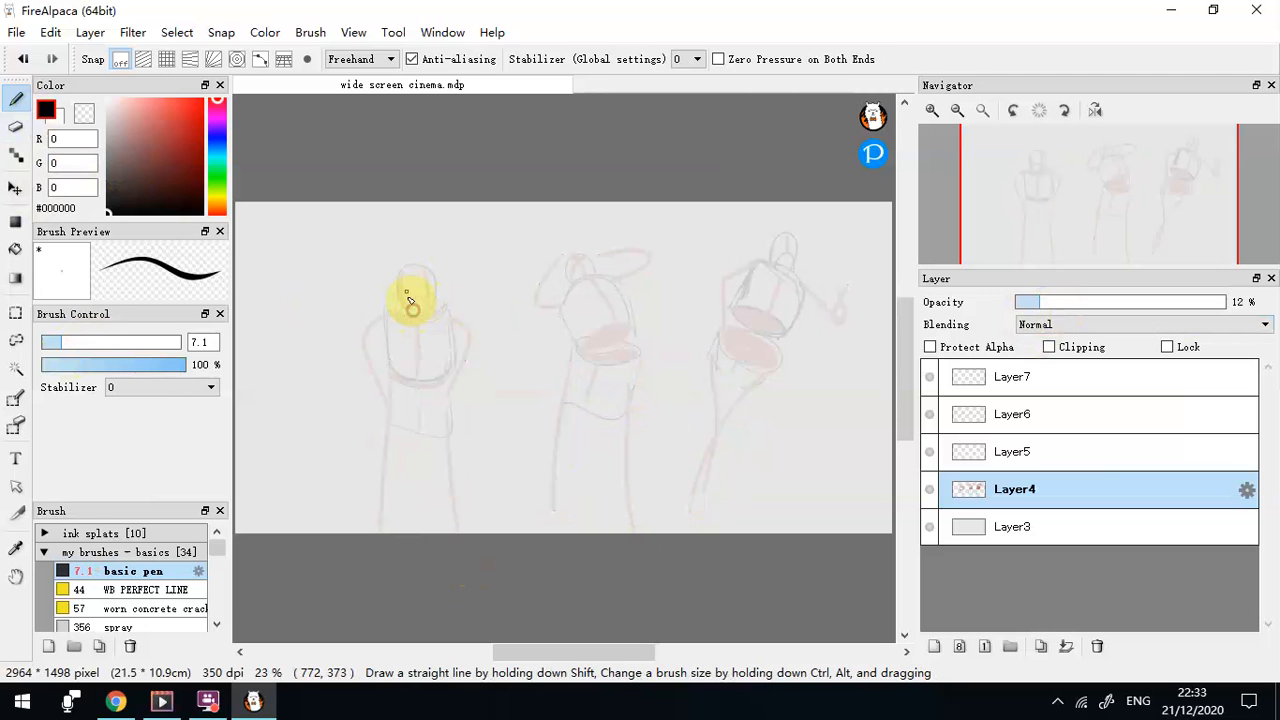
click(1105, 456)
click(51, 341)
Sketch a clothed standing figure with bent arms over the faded upright figure on Layer5, and delete that layer
drag(411, 308, 403, 288)
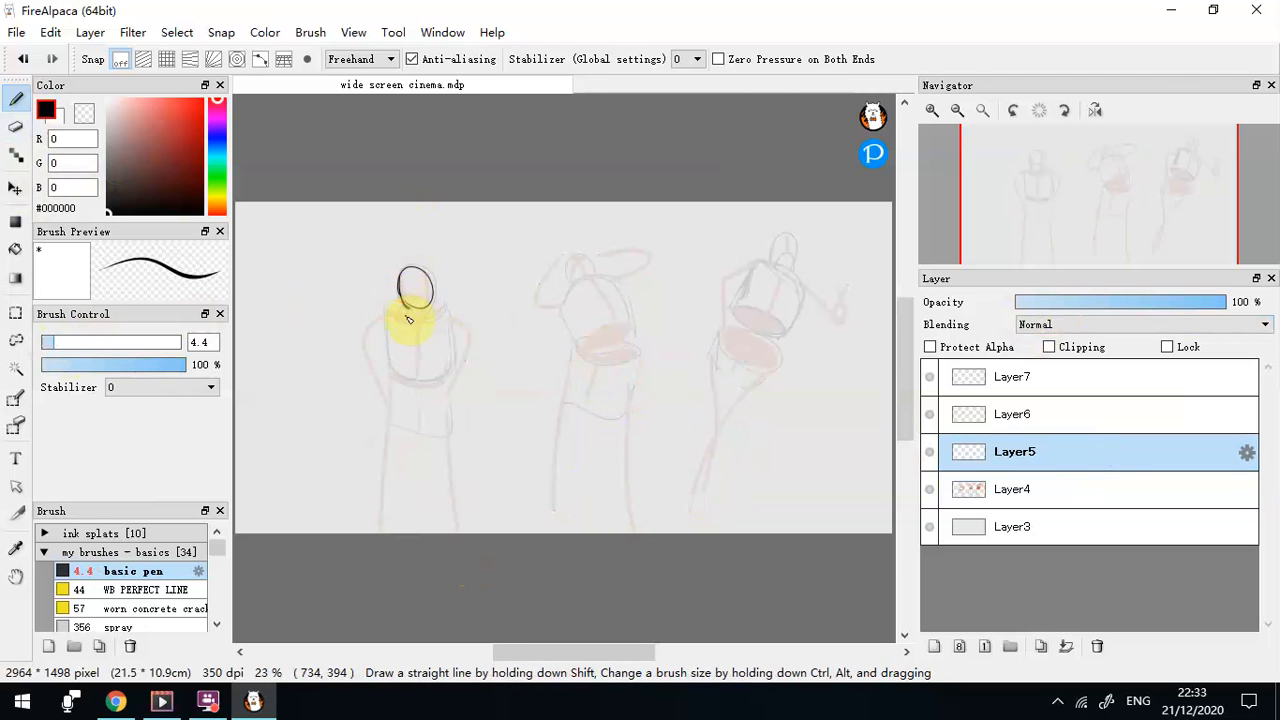
mouse_move(390, 312)
mouse_down()
mouse_move(385, 355)
mouse_move(374, 337)
mouse_move(399, 336)
mouse_move(388, 378)
mouse_move(443, 390)
mouse_move(447, 336)
mouse_move(395, 372)
mouse_move(375, 494)
mouse_move(372, 528)
mouse_up()
mouse_move(397, 532)
mouse_down()
mouse_move(424, 430)
mouse_move(449, 532)
mouse_up()
drag(421, 459, 422, 480)
drag(440, 309, 445, 354)
drag(450, 321, 446, 393)
drag(370, 345, 376, 382)
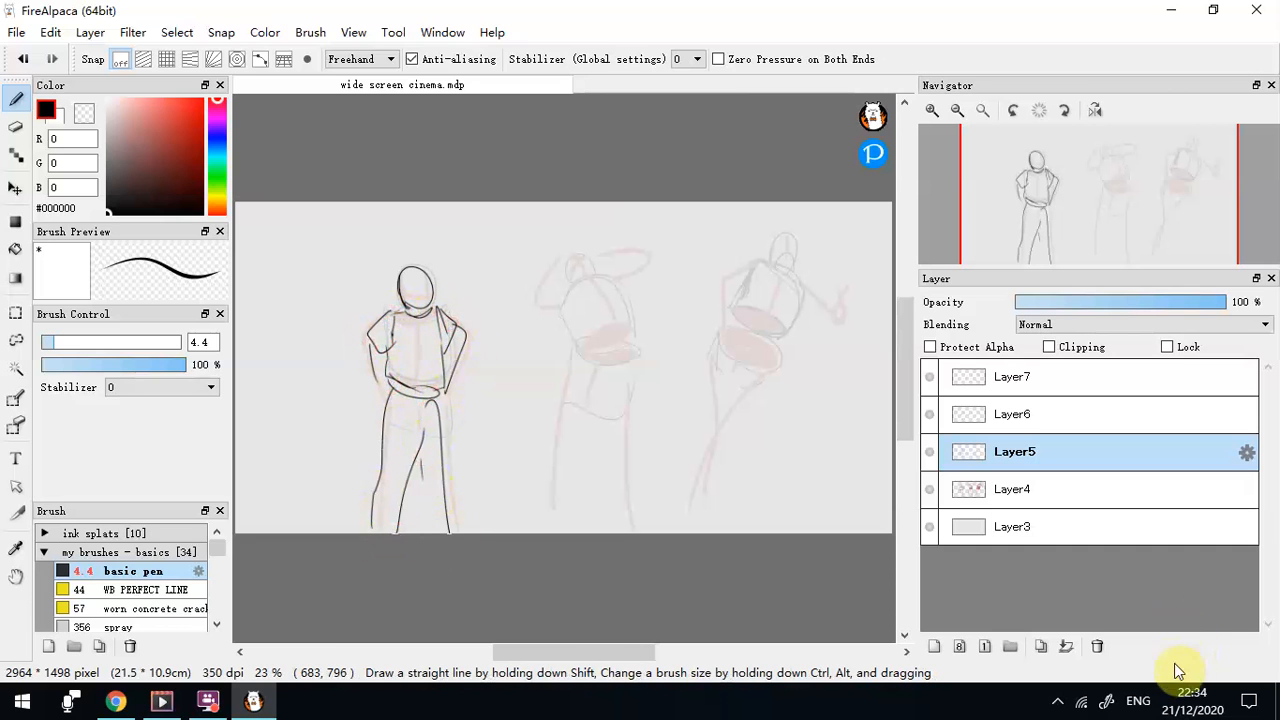
click(1097, 646)
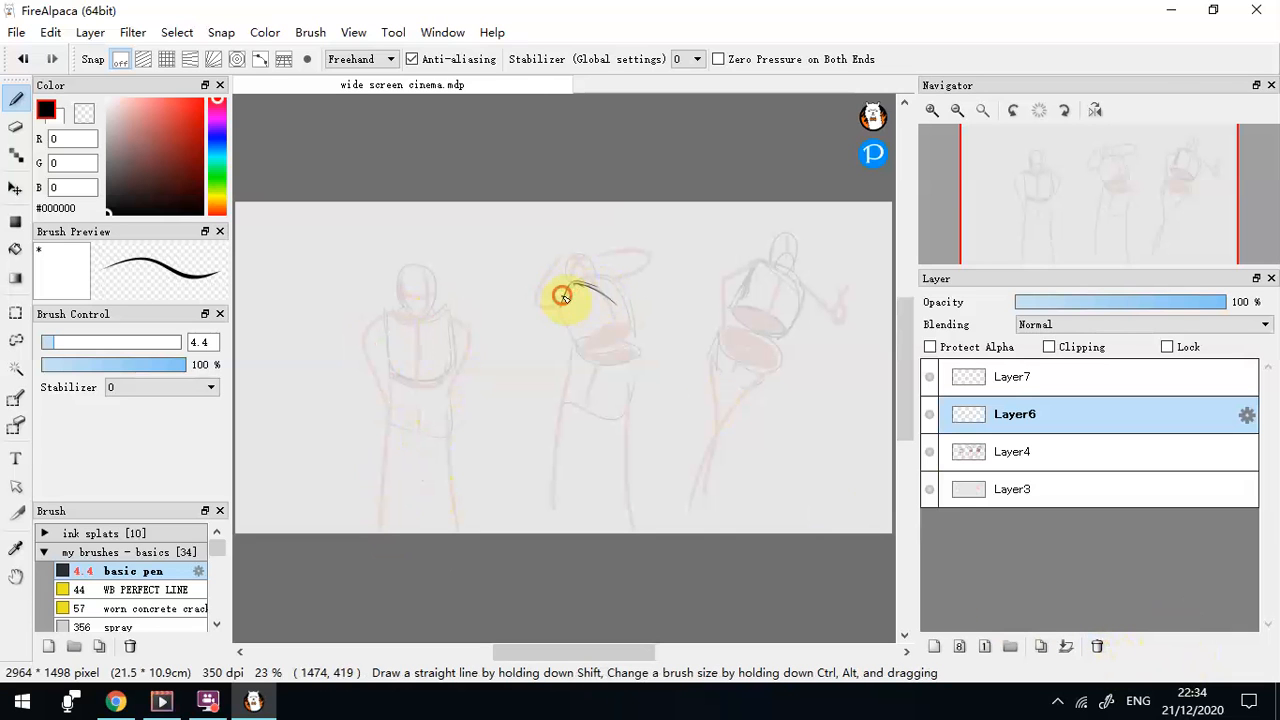
Sketch a jacket with a tied belt and wide trousers over the faded middle figure on Layer6, with the pen at size 7.4
drag(574, 350, 632, 345)
mouse_move(602, 290)
mouse_down()
mouse_move(623, 280)
mouse_move(631, 345)
mouse_move(631, 320)
mouse_up()
mouse_move(583, 347)
mouse_down()
mouse_move(622, 342)
mouse_move(566, 382)
mouse_up()
click(62, 342)
mouse_move(581, 385)
mouse_down()
mouse_move(633, 385)
mouse_move(647, 368)
mouse_up()
drag(609, 349, 604, 401)
drag(617, 350, 627, 397)
drag(574, 352, 567, 383)
mouse_move(569, 381)
mouse_down()
mouse_move(563, 444)
mouse_move(586, 508)
mouse_move(614, 402)
mouse_up()
mouse_move(613, 393)
mouse_down()
mouse_move(620, 505)
mouse_move(652, 491)
mouse_up()
Add the jacket's front edge, raised arms and a head to the middle figure's sketch, and delete Layer6
mouse_move(607, 287)
mouse_down()
mouse_move(603, 346)
mouse_move(617, 305)
mouse_up()
drag(581, 349, 632, 344)
mouse_move(609, 348)
mouse_down()
mouse_move(605, 398)
mouse_move(626, 385)
mouse_up()
drag(562, 293, 561, 316)
drag(637, 272, 609, 263)
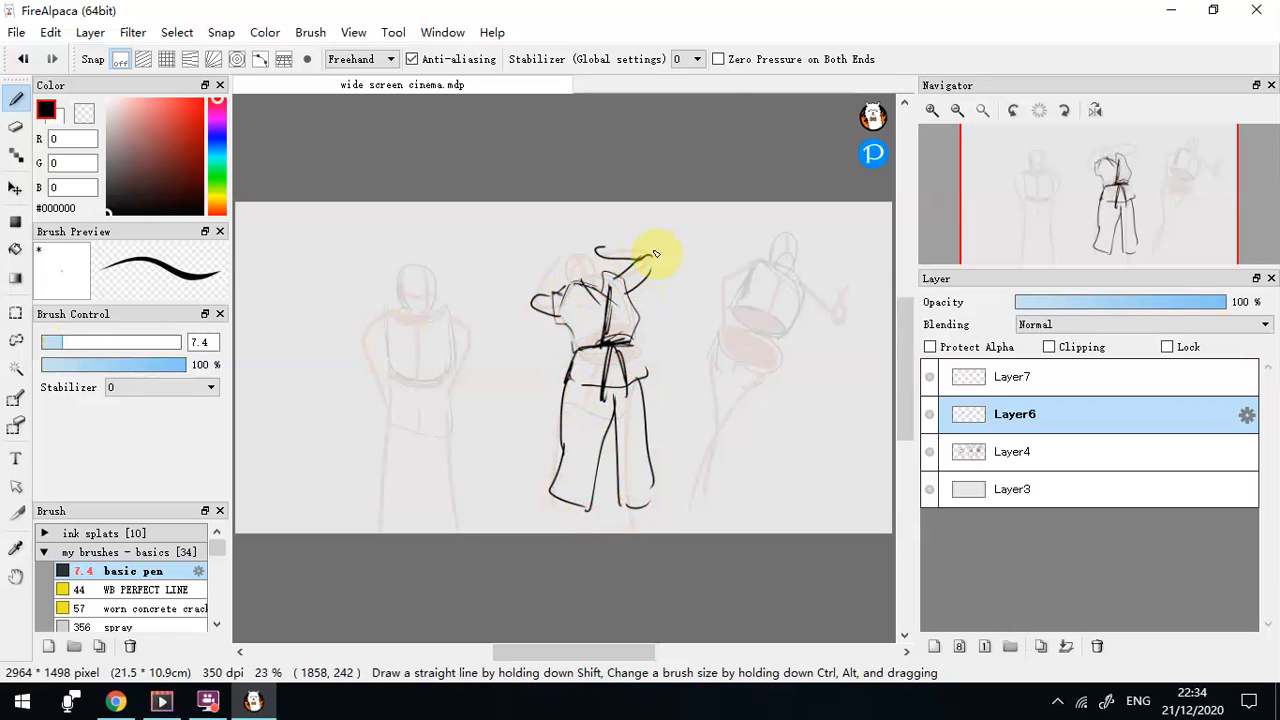
drag(530, 301, 591, 241)
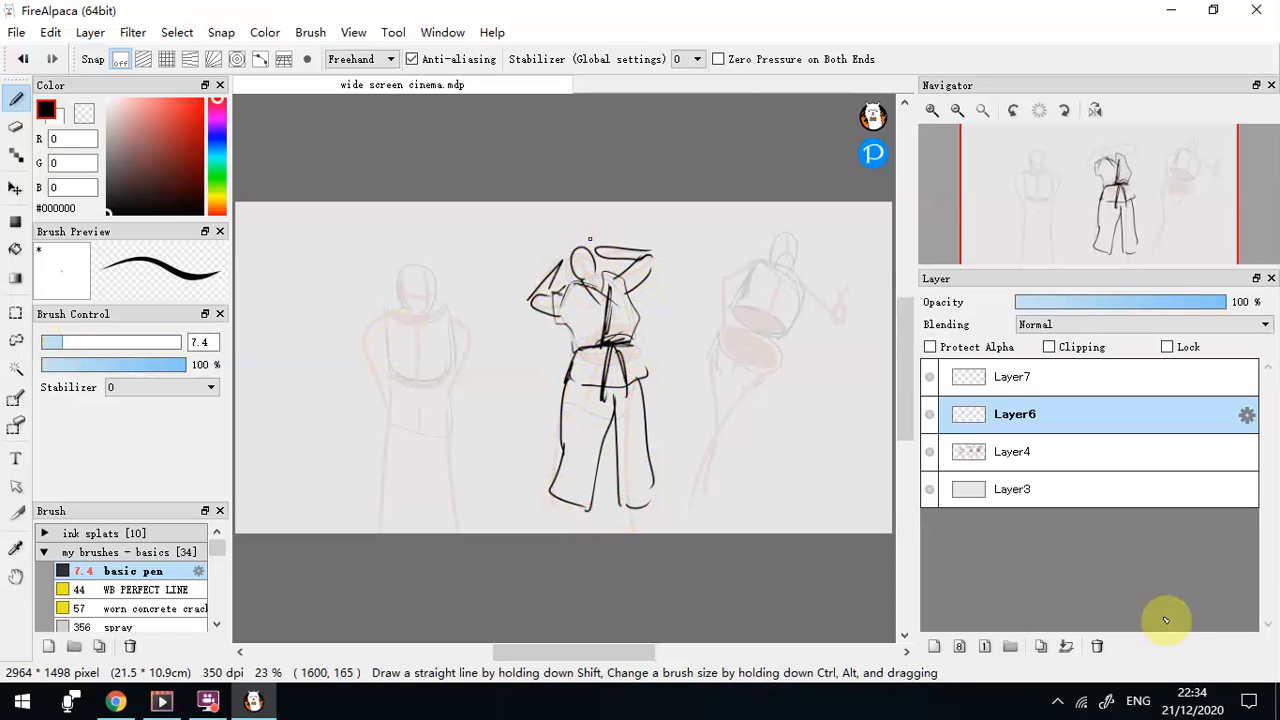
click(1097, 647)
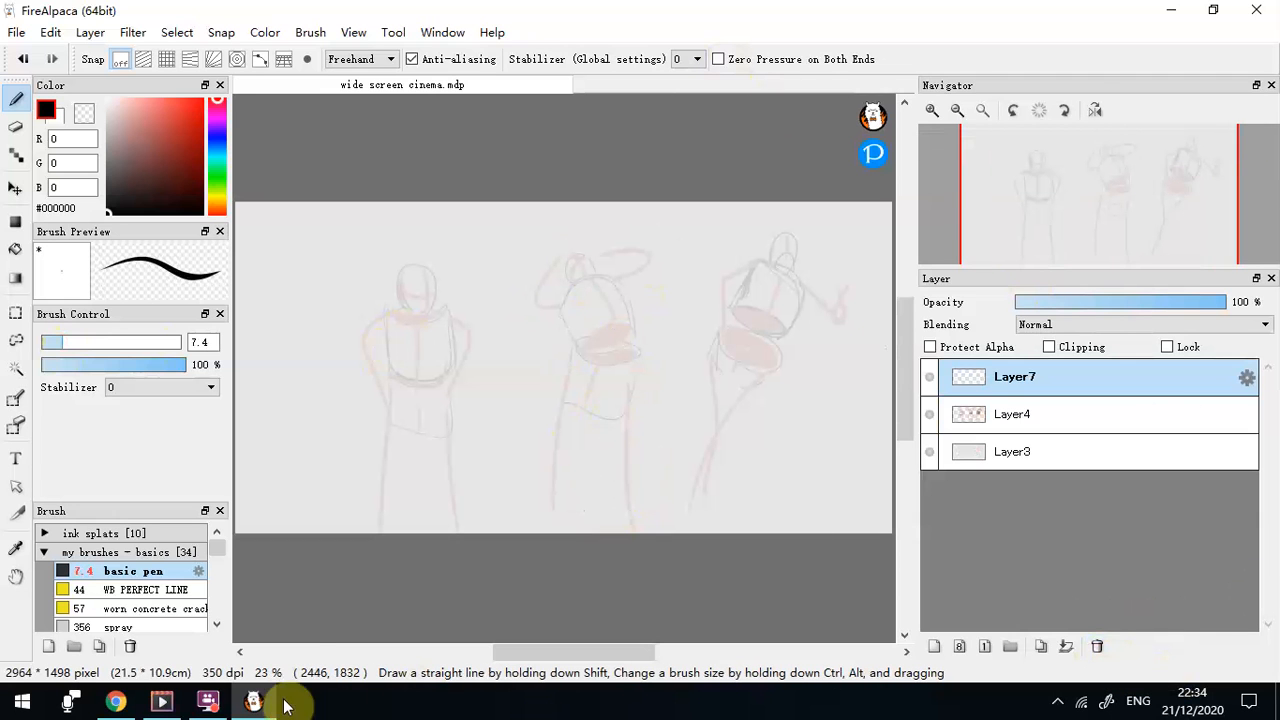
click(210, 706)
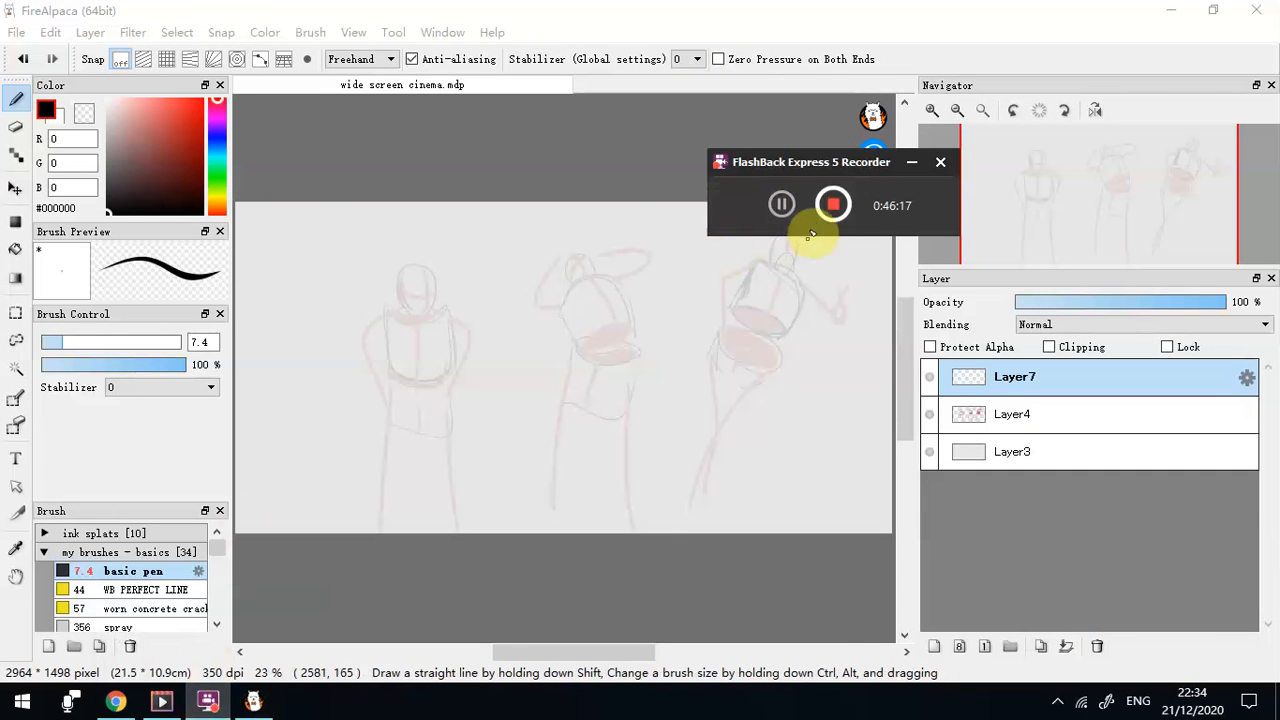